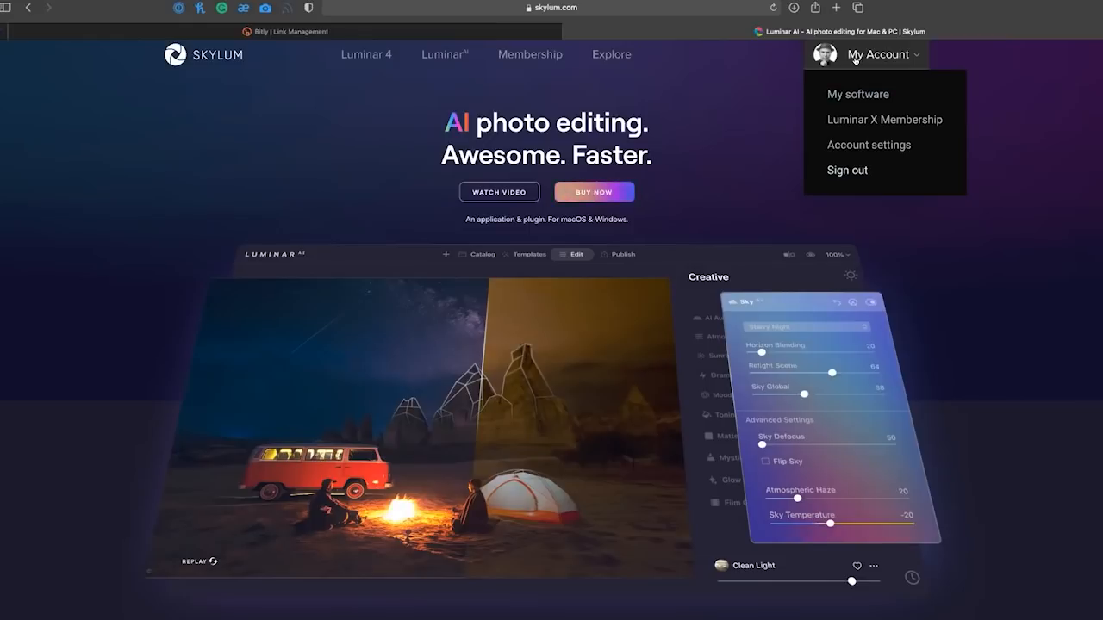
Open the account's software page and look through the list of owned Skylum products.
left_click(851, 94)
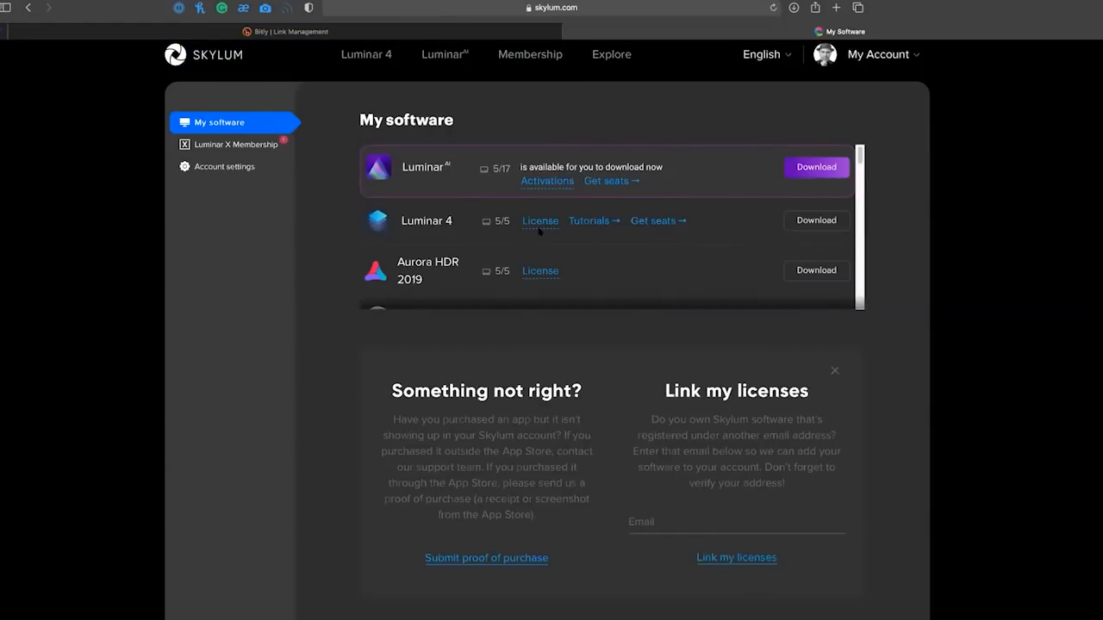
scroll(537, 230, "down", 3)
scroll(535, 231, "down", 5)
scroll(535, 233, "down", 5)
scroll(530, 234, "down", 3)
scroll(530, 234, "down", 1)
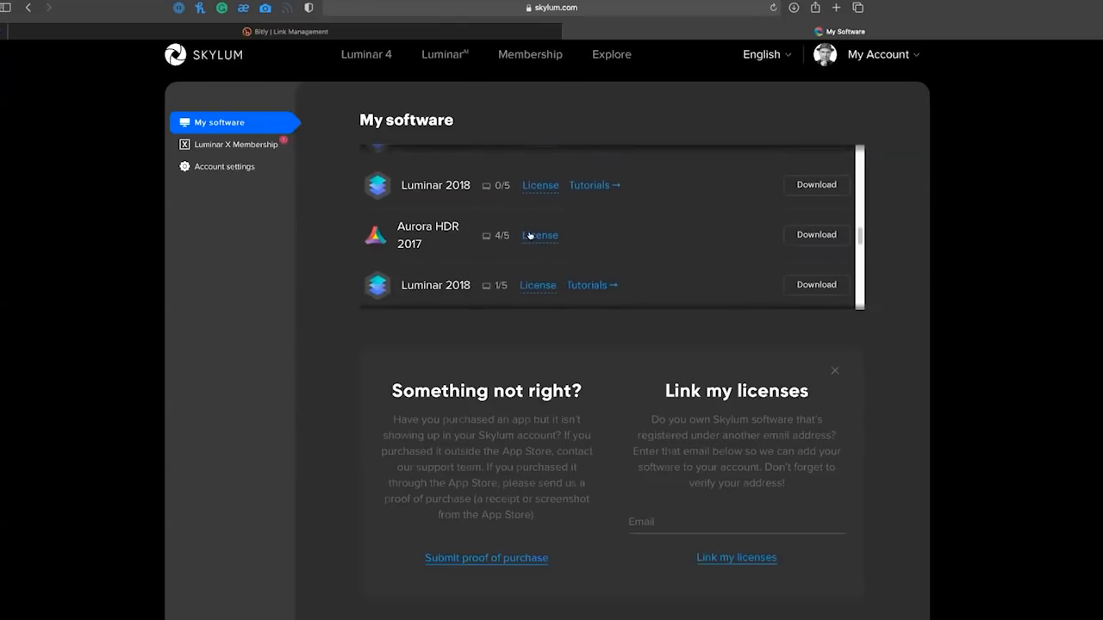
scroll(530, 234, "up", 4)
scroll(489, 253, "up", 10)
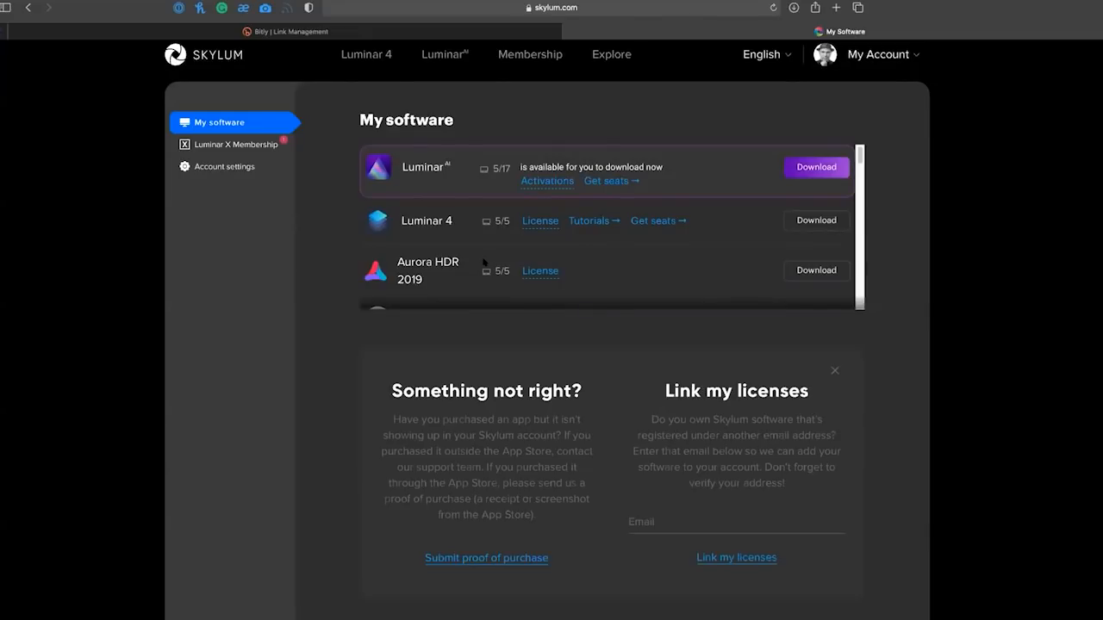
View the purchase form for additional Luminar AI seats and close it without buying.
left_click(611, 182)
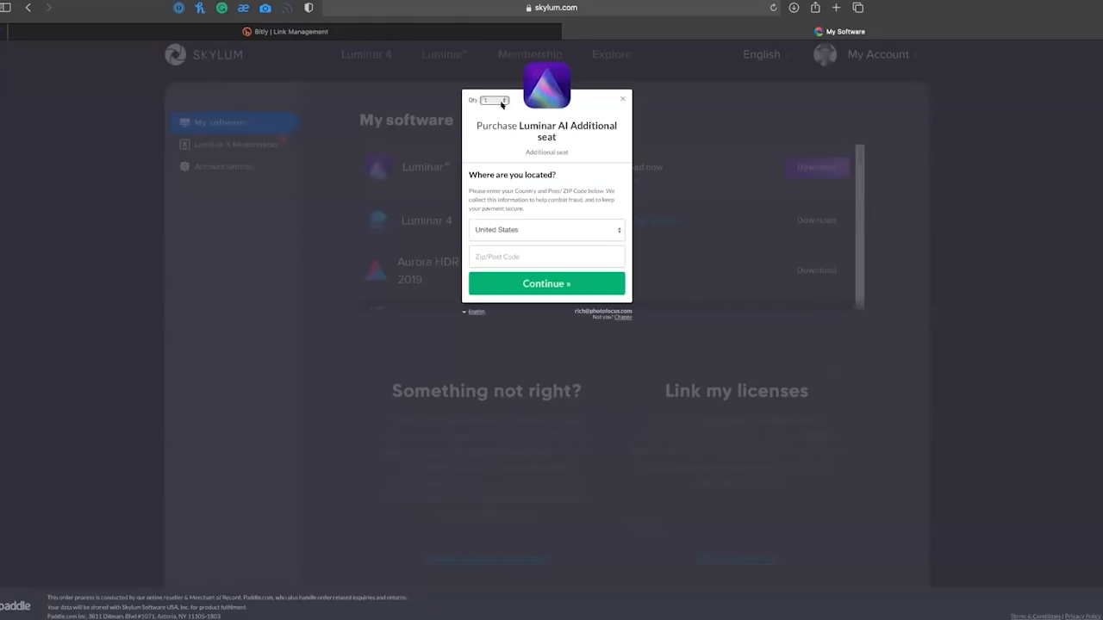
left_click(621, 98)
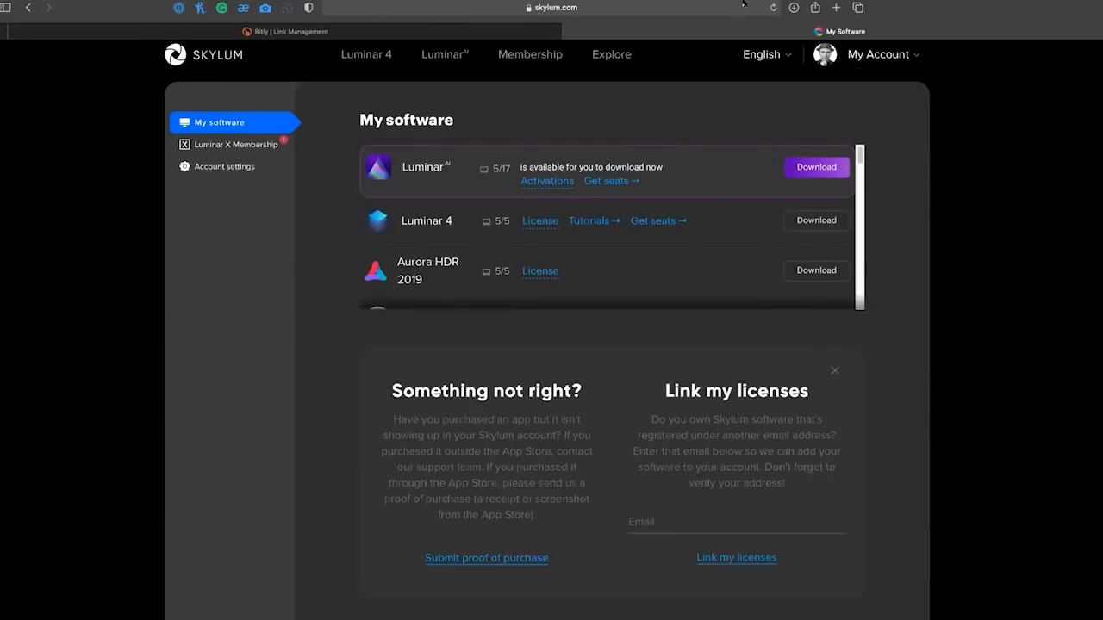
Go to the Skylum support page by changing the end of the page address to "support".
left_click(644, 7)
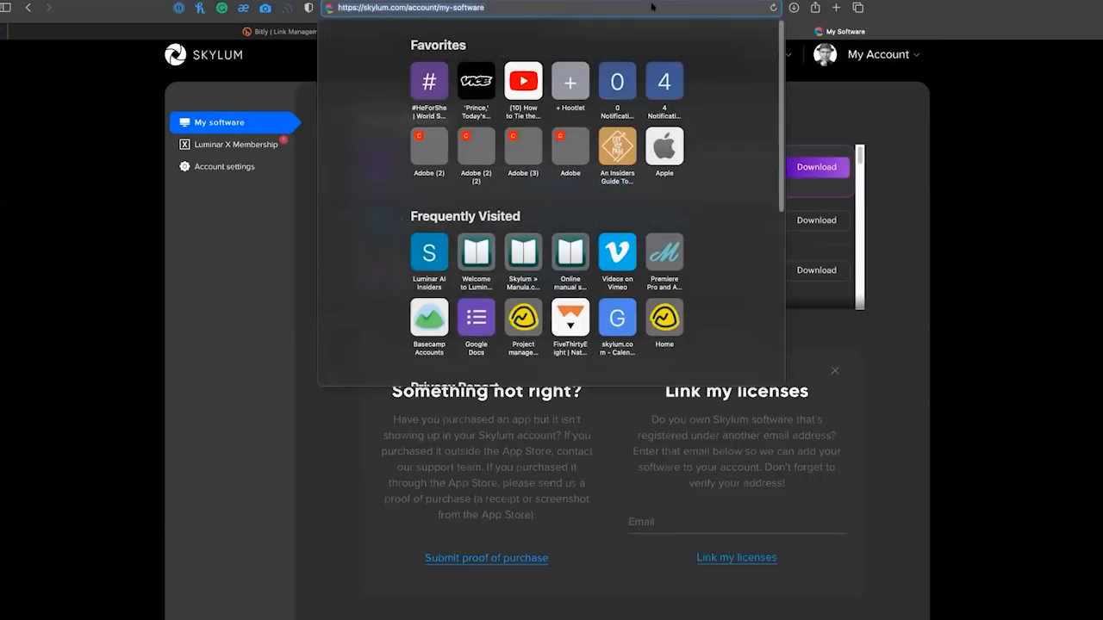
left_click_drag(435, 8, 503, 3)
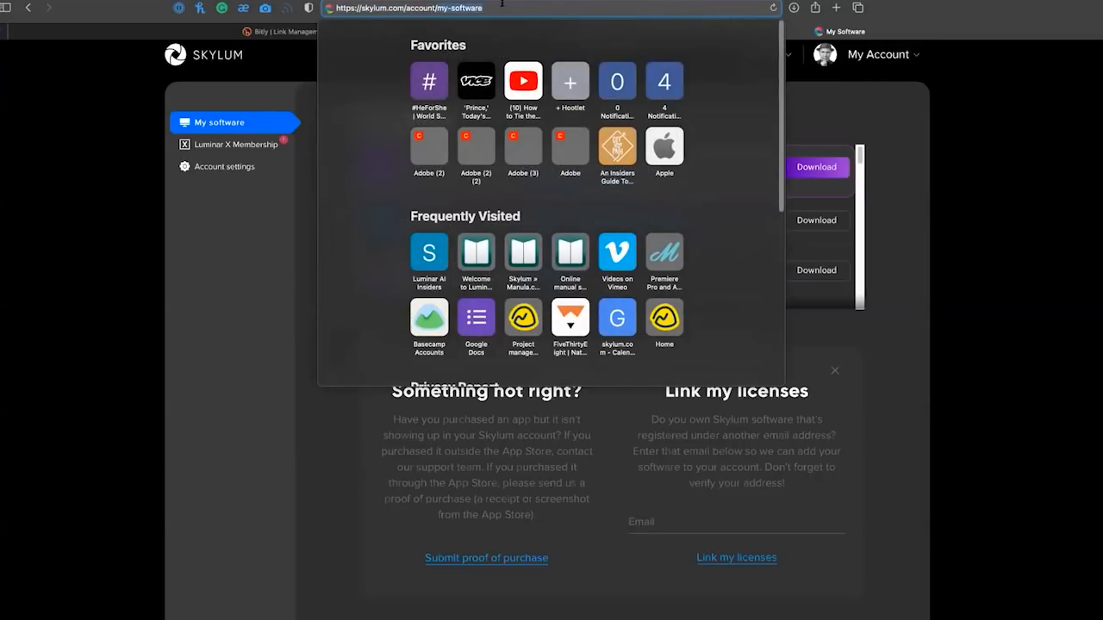
type("support")
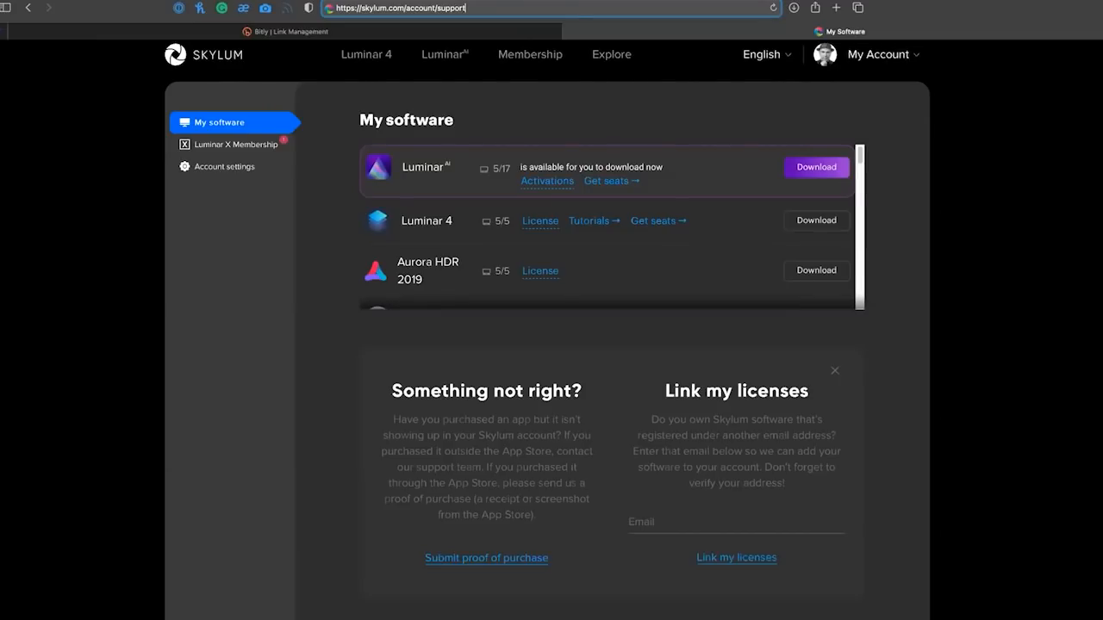
key("Return")
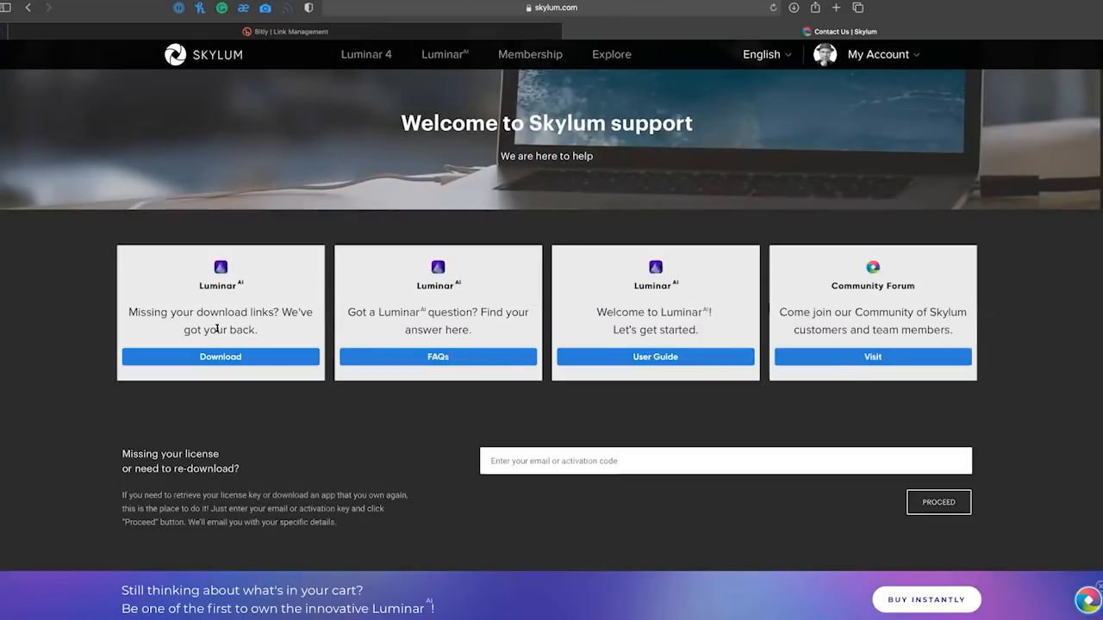
Download the Luminar AI installer from the support page and check it in the browser's list of downloads.
left_click(212, 357)
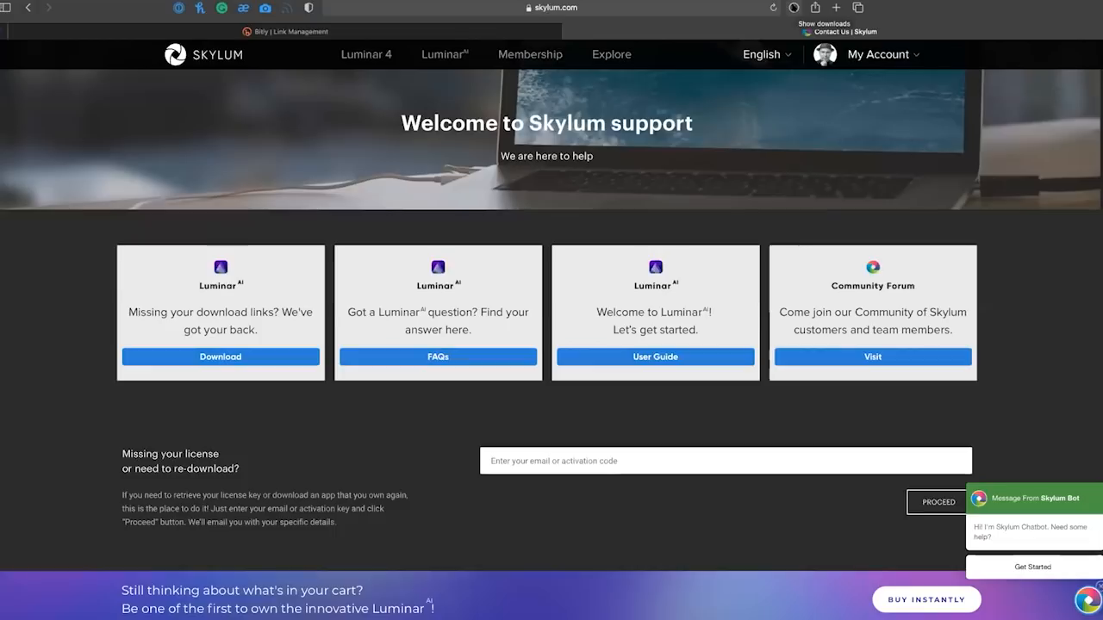
left_click(794, 7)
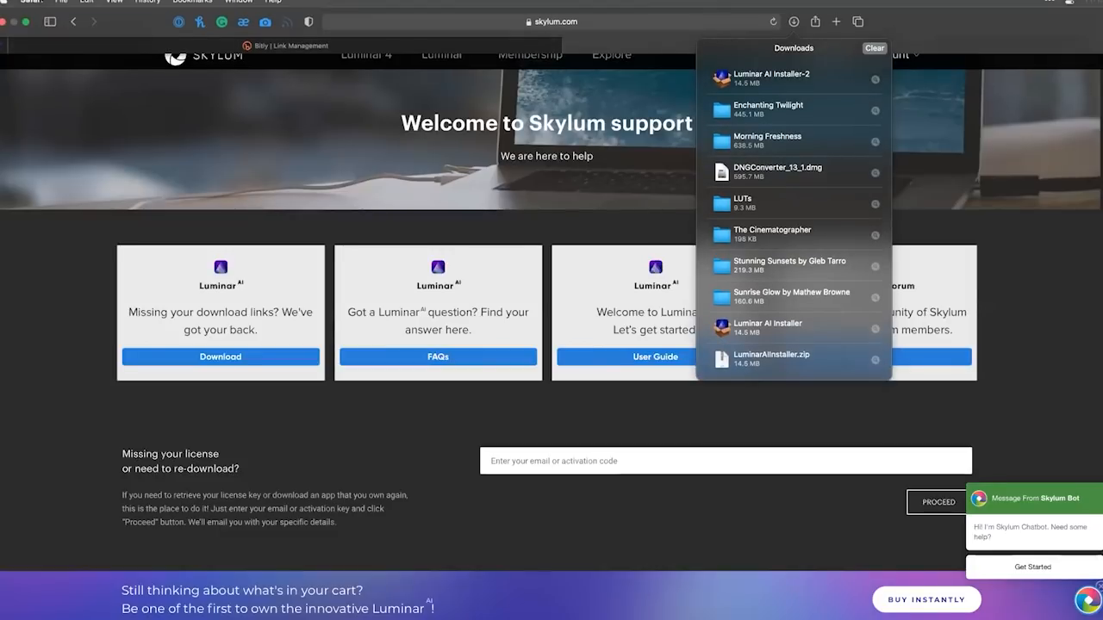
left_click(1002, 436)
Switch to Luminar AI and open its plugin installation dialog for Adobe Photoshop and Lightroom.
key("super+Tab")
key("super+Tab")
key("super+Tab")
key("super+Tab")
key("super+Tab")
key("super+Tab")
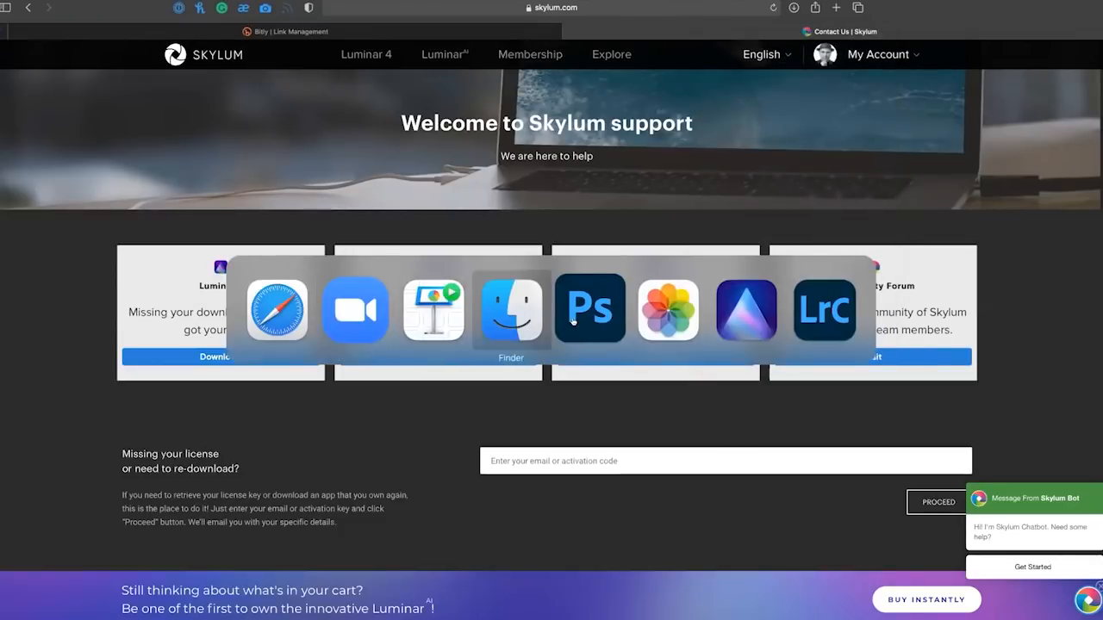
left_click(719, 329)
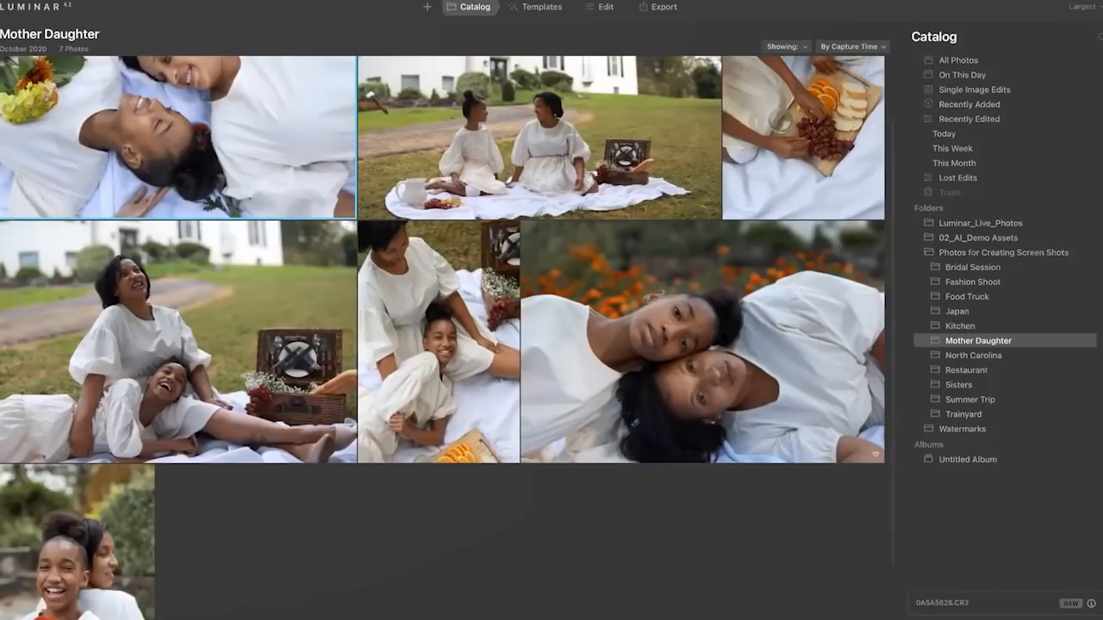
mouse_move(7, 1)
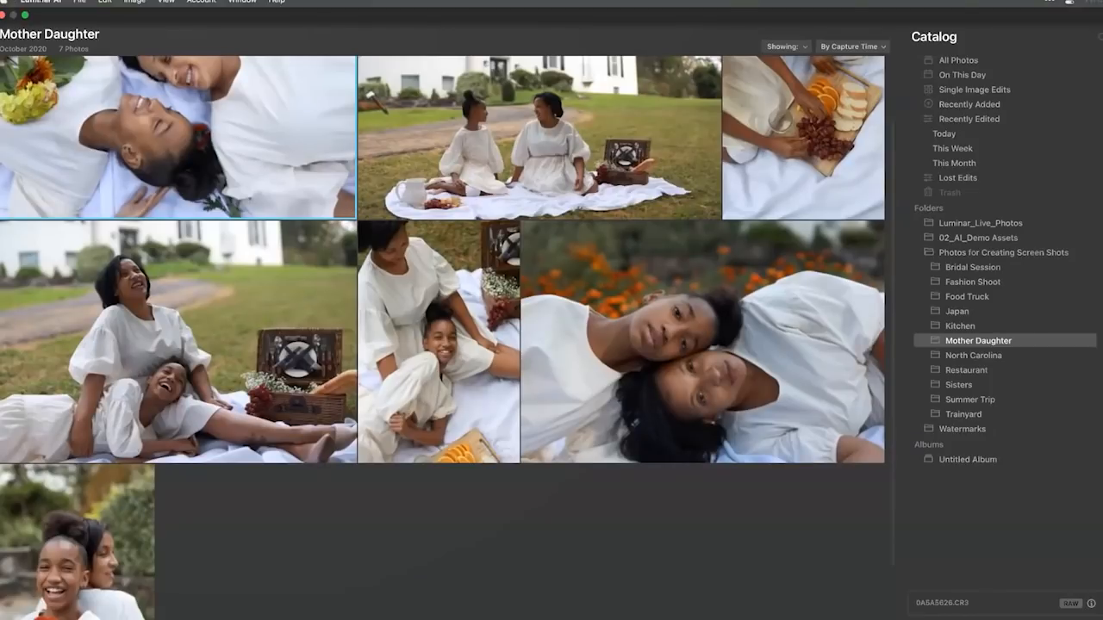
left_click(40, 1)
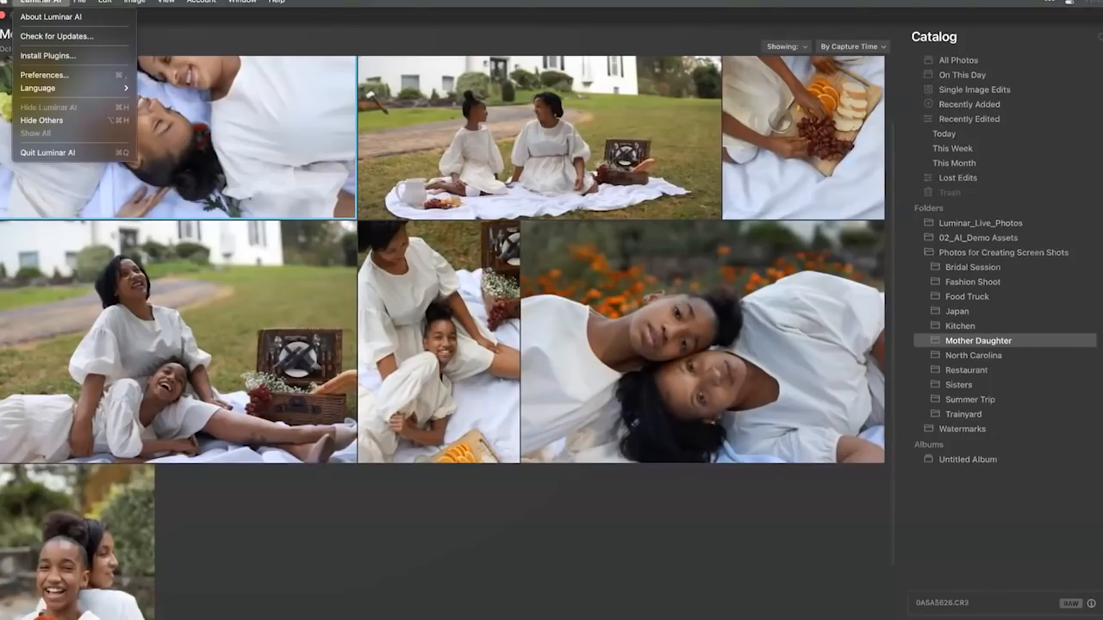
left_click(49, 55)
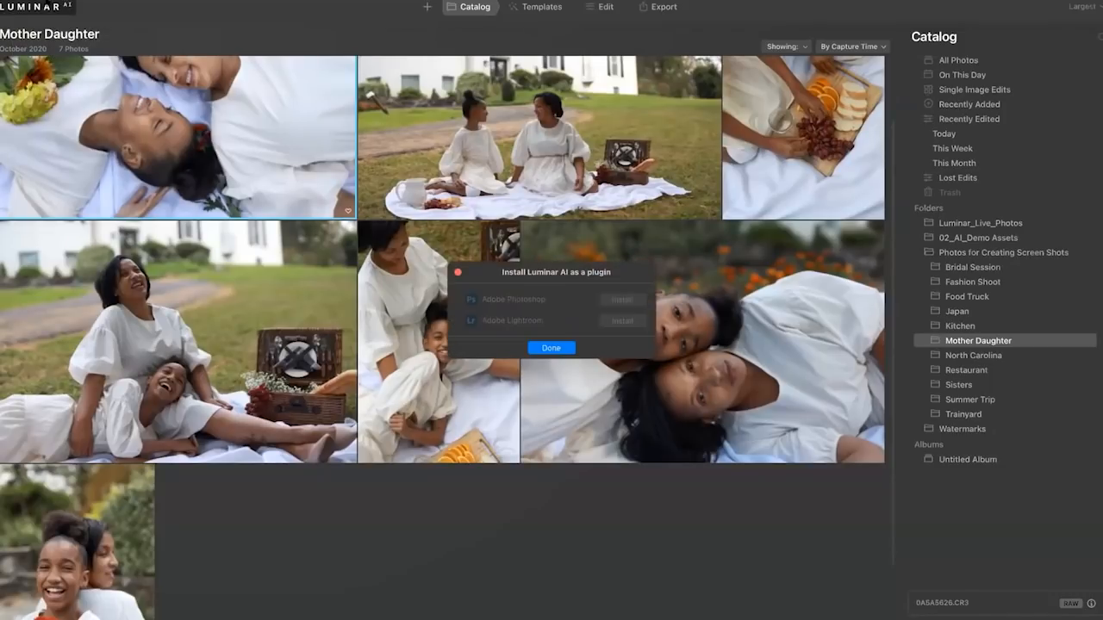
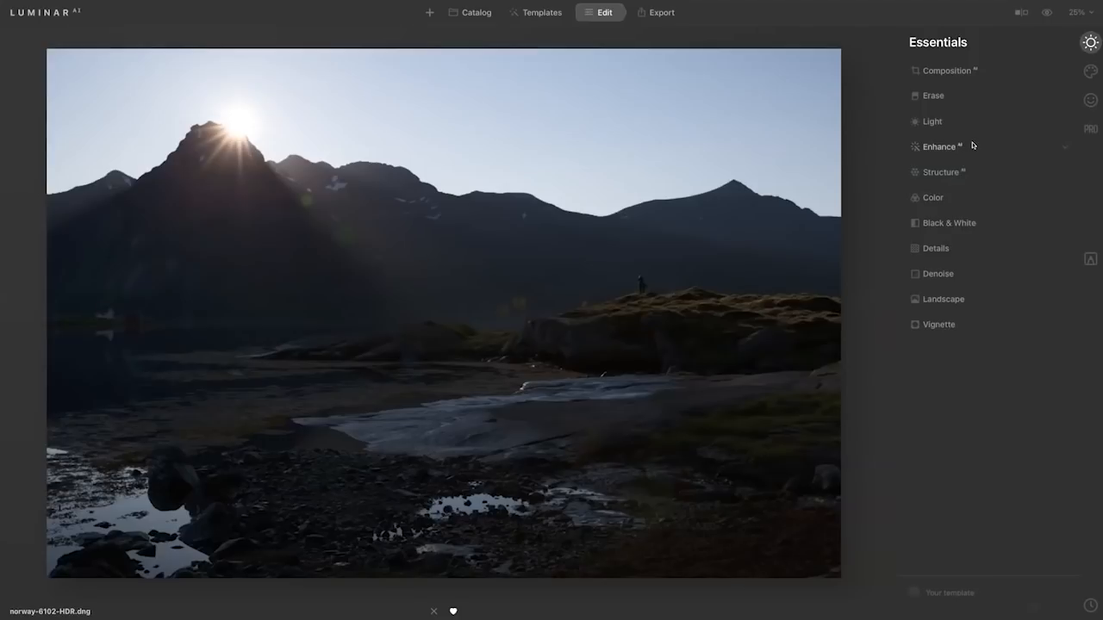
left_click(972, 146)
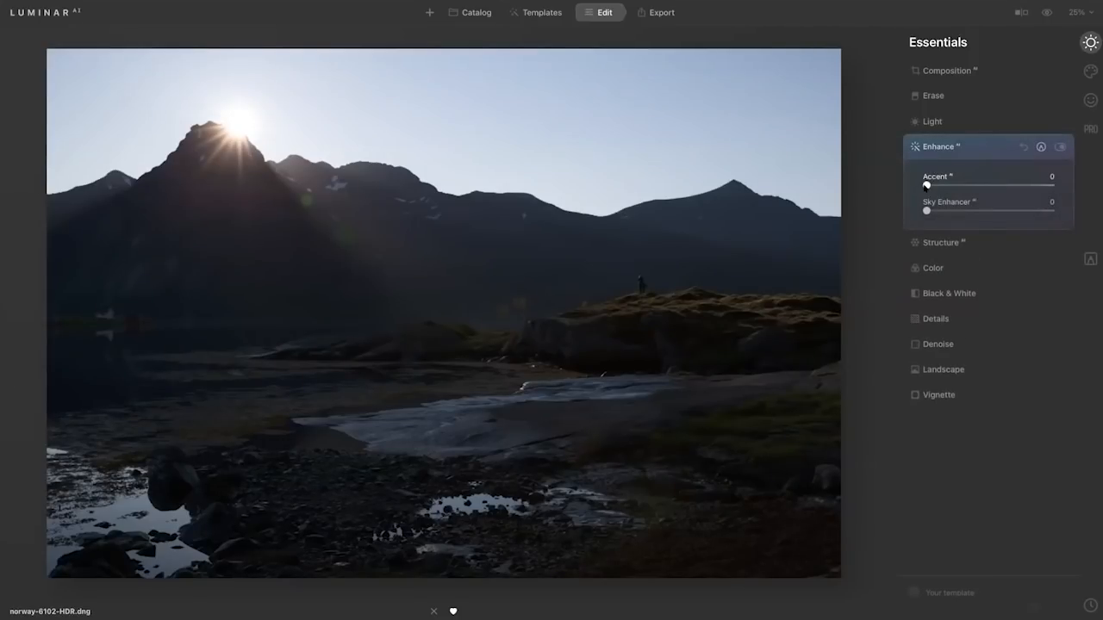
mouse_move(926, 185)
left_mouse_down()
mouse_move(1047, 185)
mouse_move(925, 184)
mouse_move(1029, 184)
mouse_move(945, 185)
left_mouse_up()
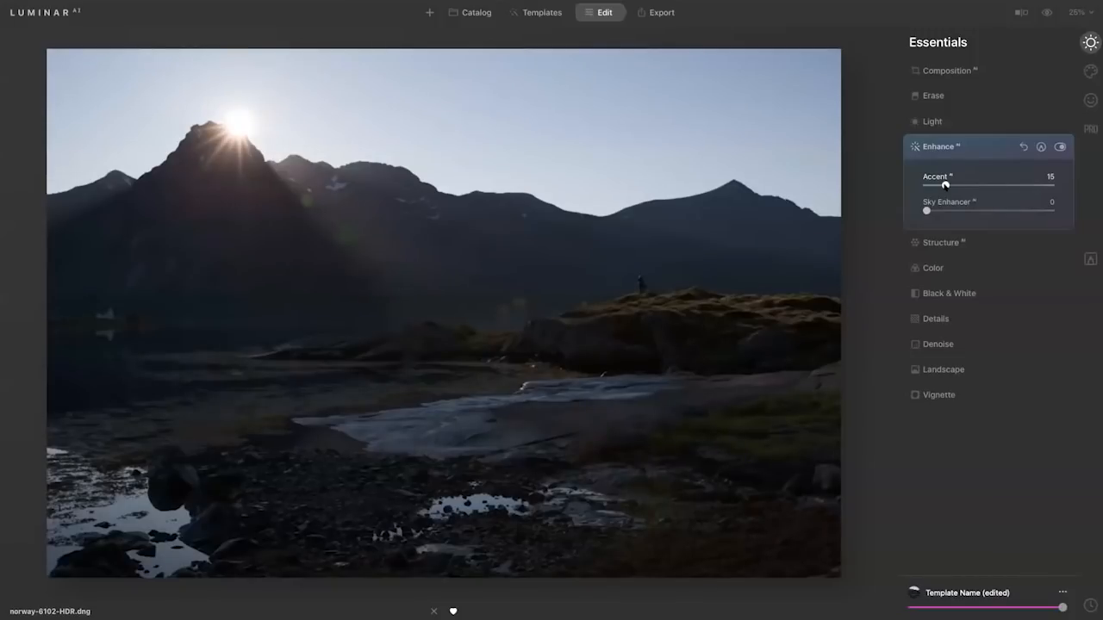
left_click_drag(945, 184, 919, 186)
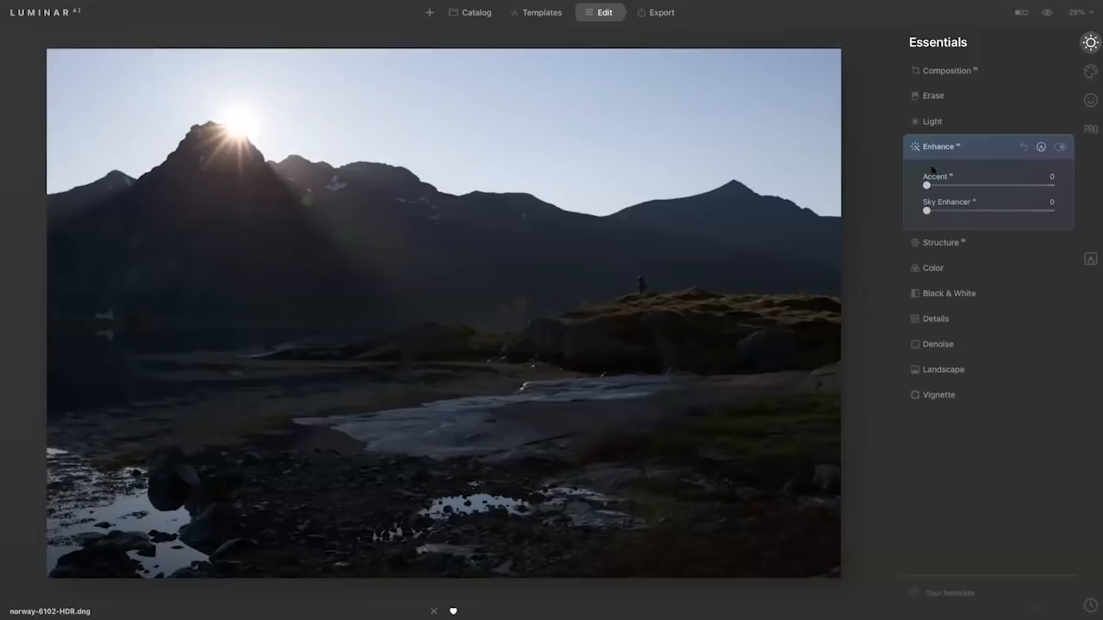
Set Shadows to 26 in the Light tool and Accent to 33 in Enhance AI, checking against the original photo.
left_click(944, 124)
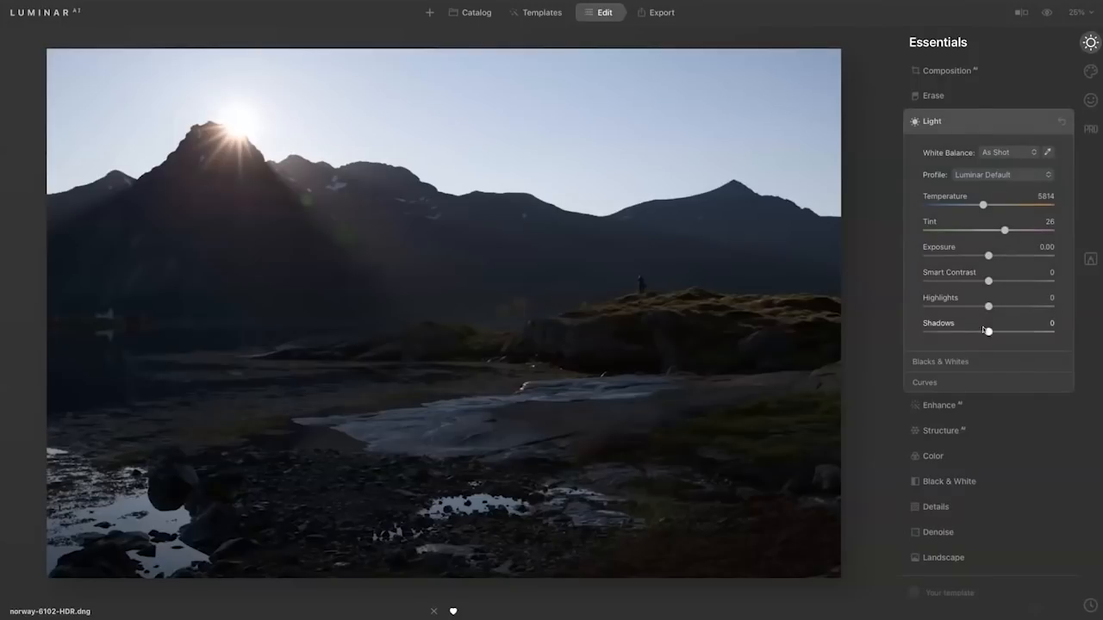
mouse_move(988, 331)
left_mouse_down()
mouse_move(1063, 334)
mouse_move(990, 334)
mouse_move(1005, 334)
left_mouse_up()
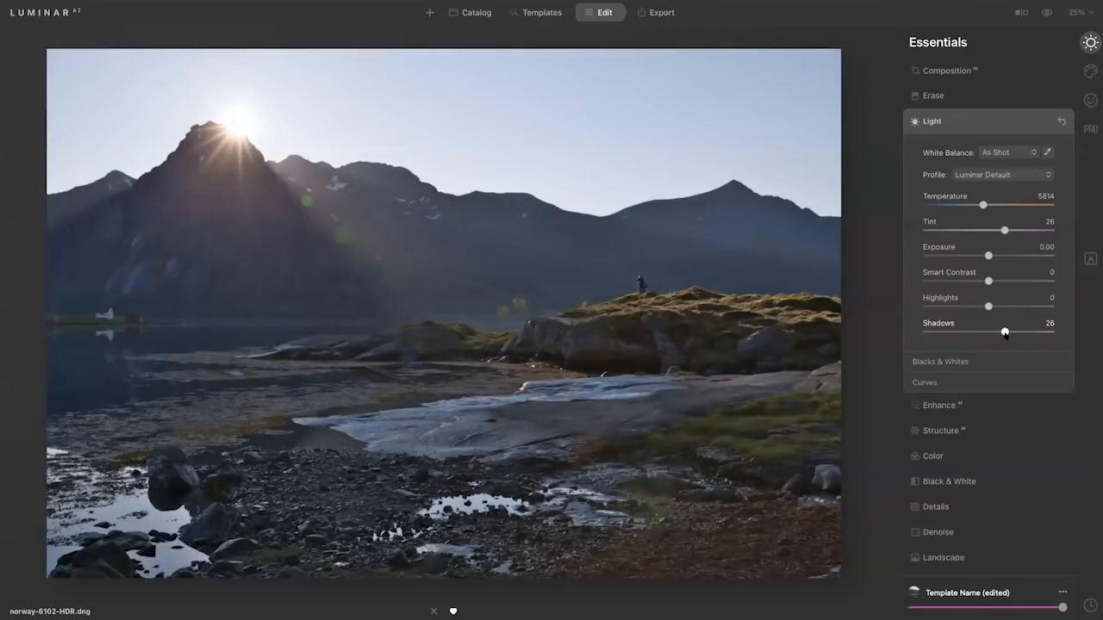
left_click(975, 404)
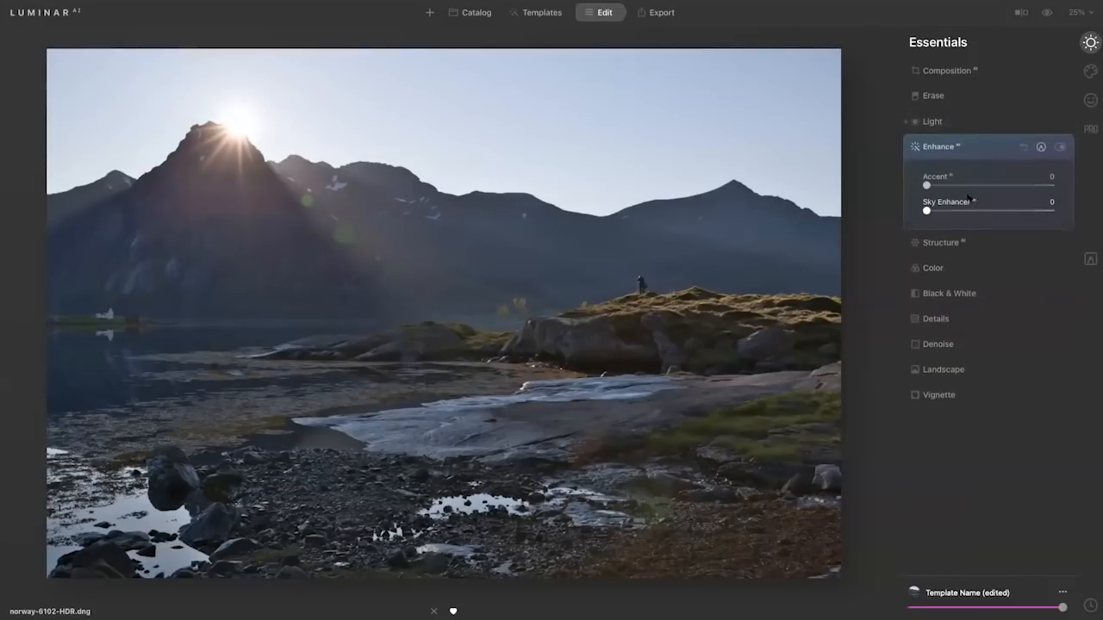
left_click_drag(926, 184, 971, 190)
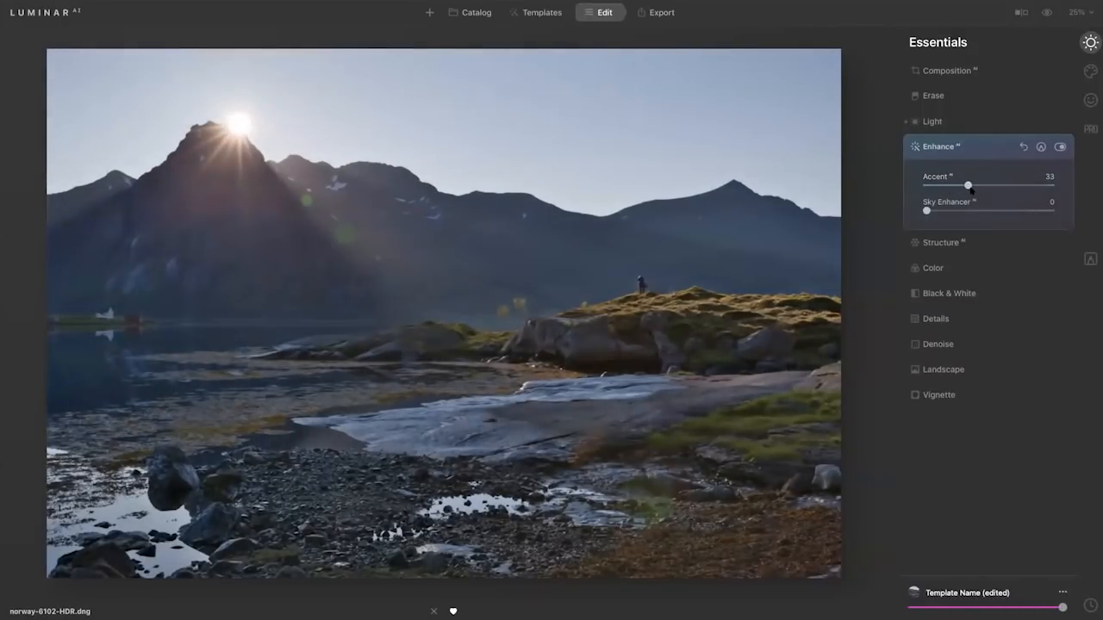
key("backslash")
key("backslash")
Crop the photo with Composition AI's automatic suggestion and shift the image slightly upward inside the crop frame.
left_click(972, 69)
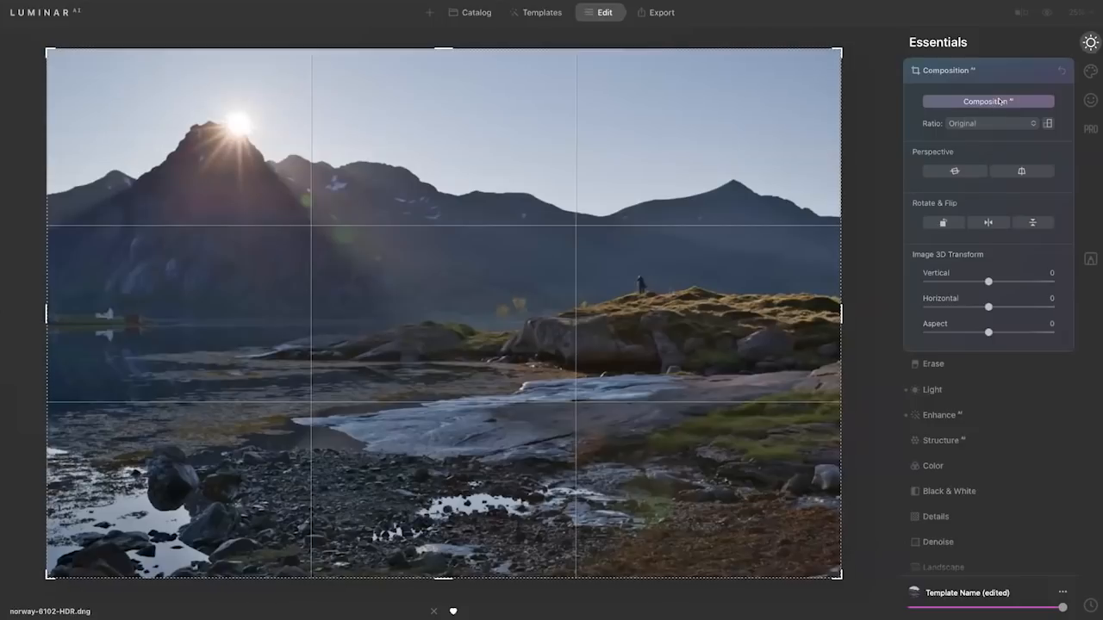
left_click(1000, 101)
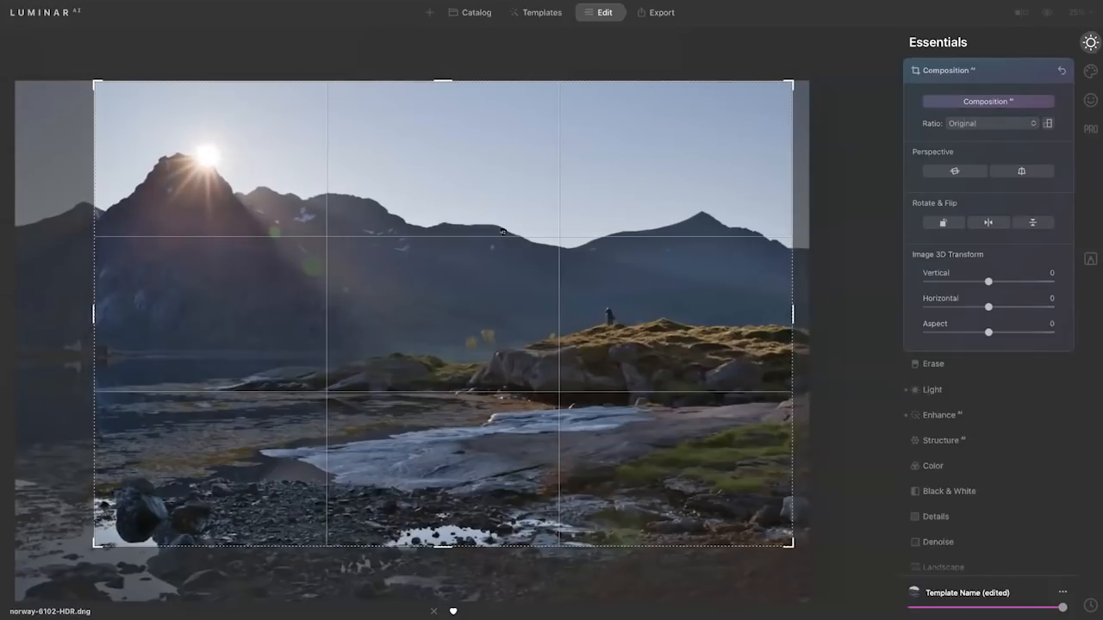
left_click_drag(502, 231, 498, 209)
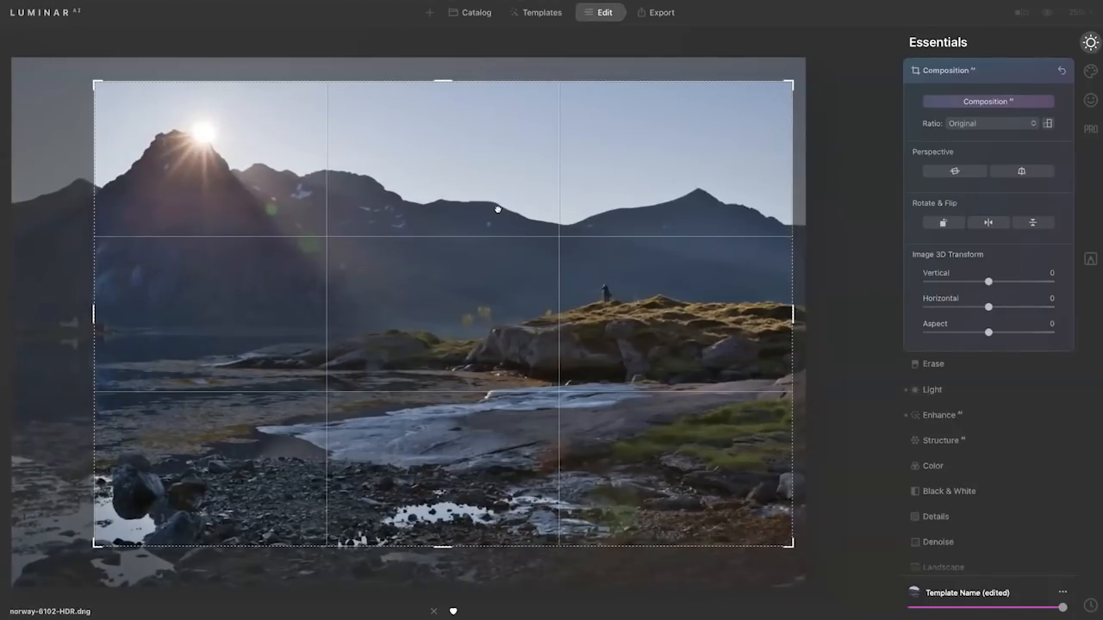
left_click(992, 69)
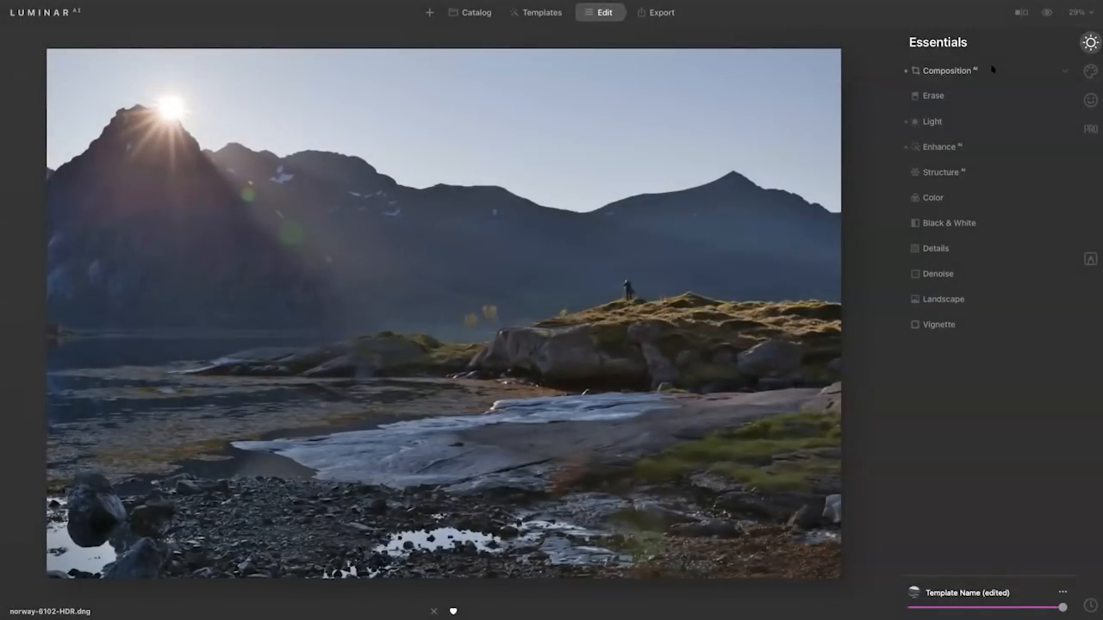
Replace the sky with Nicolesy Sky II 061 using Sky AI, with Atmospheric Haze at 67 and Sky Exposure at 26.
left_click(1090, 71)
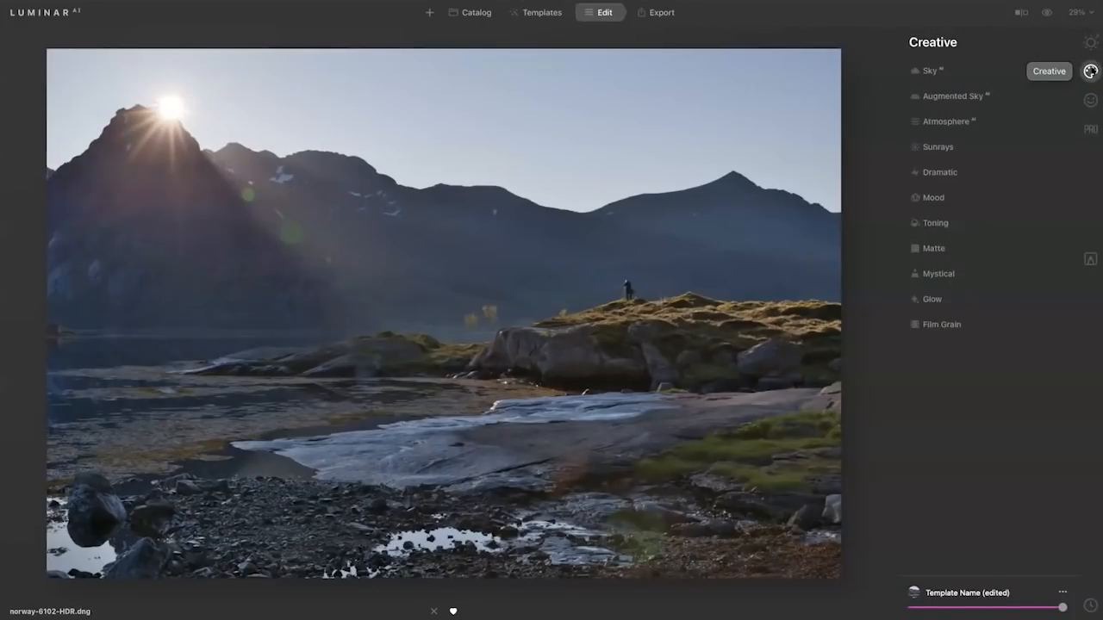
left_click(948, 70)
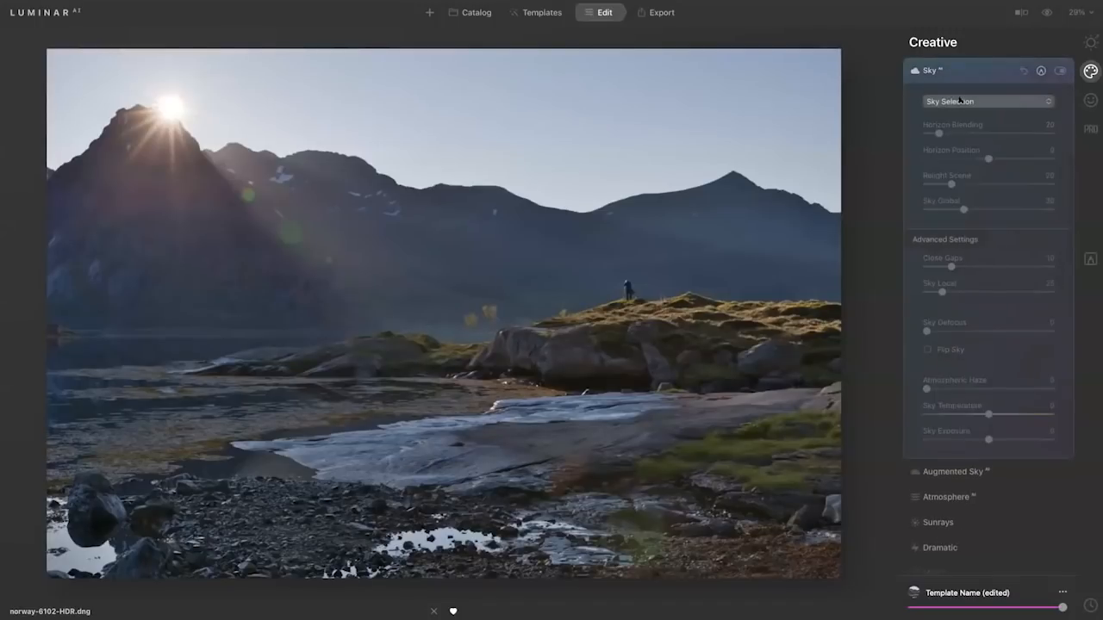
left_click(952, 102)
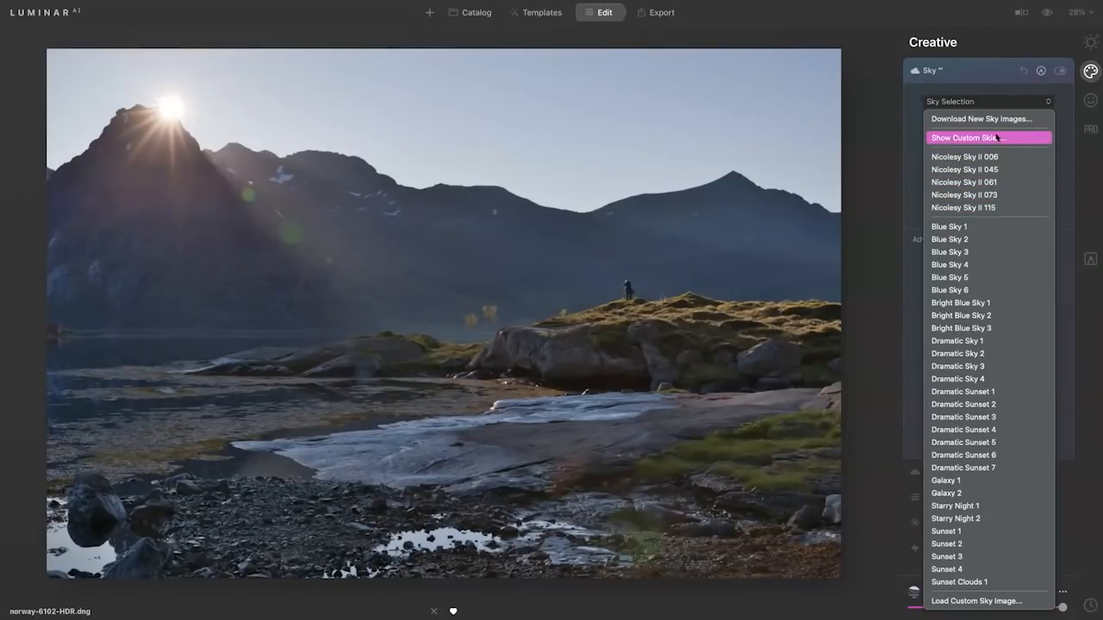
left_click(1007, 182)
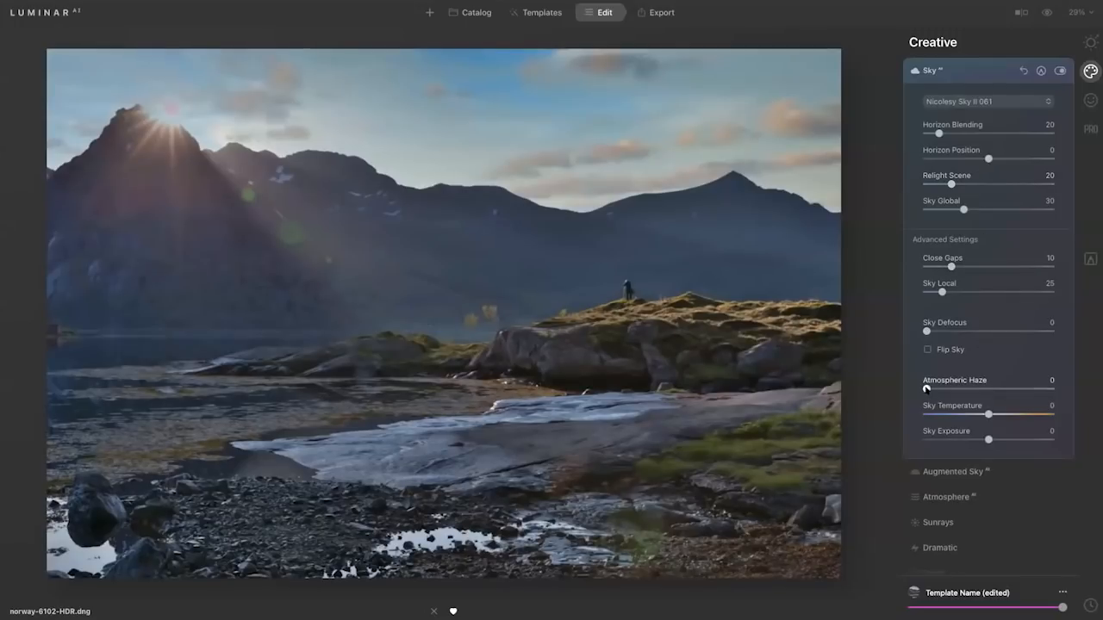
left_click_drag(942, 389, 1018, 392)
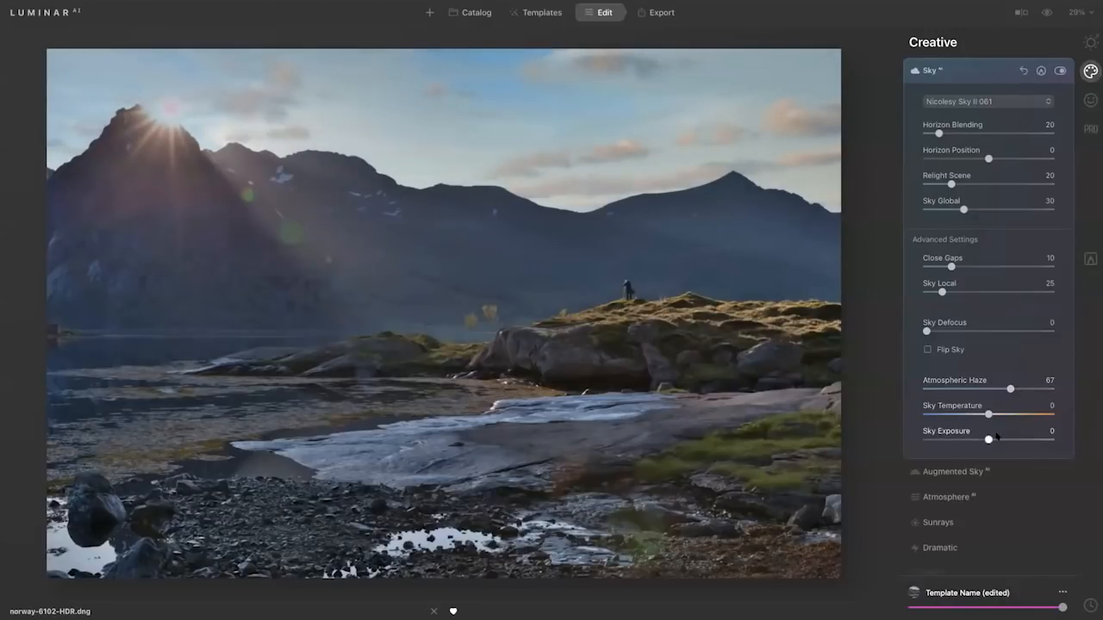
left_click_drag(990, 440, 1004, 441)
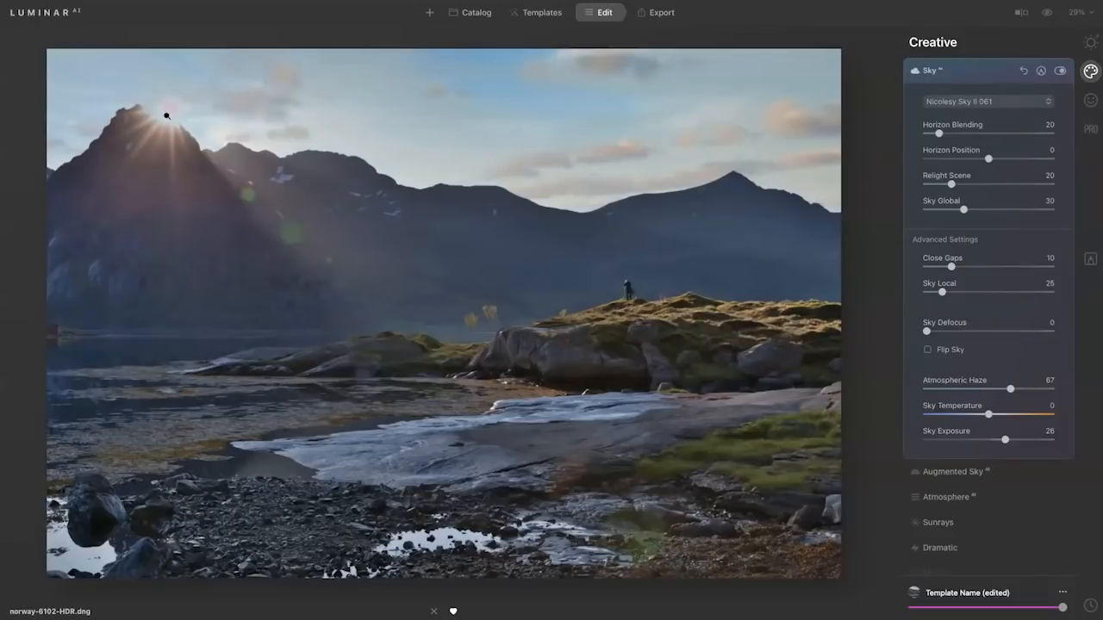
left_click(968, 67)
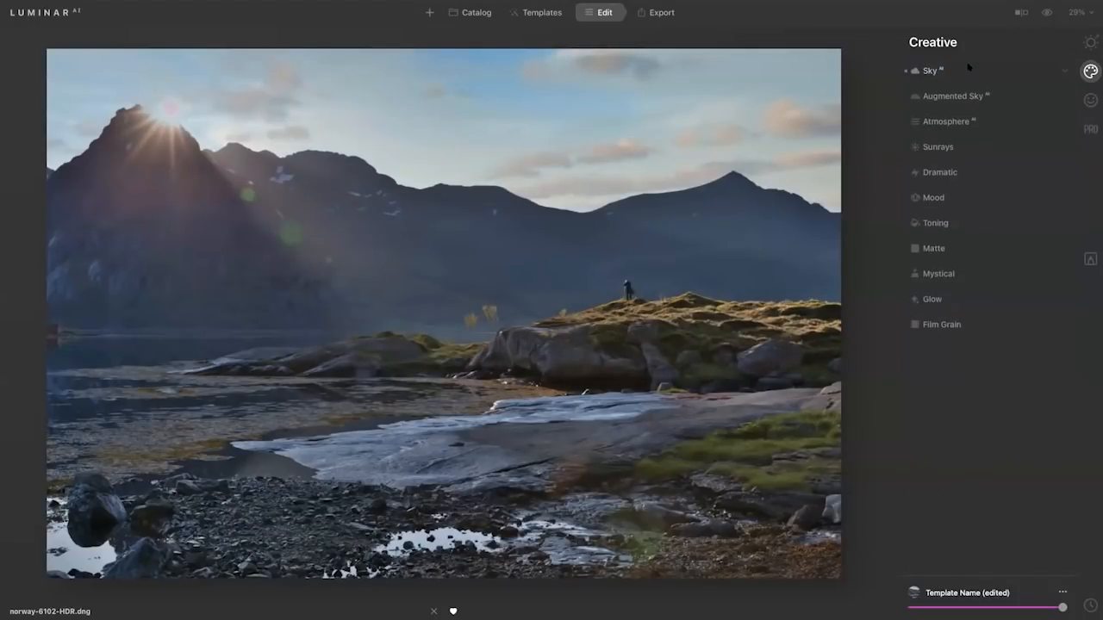
Add Sunrays with the sun center on the real sun beside the mountain peak and Amount 35, and compare with the original.
left_click(966, 145)
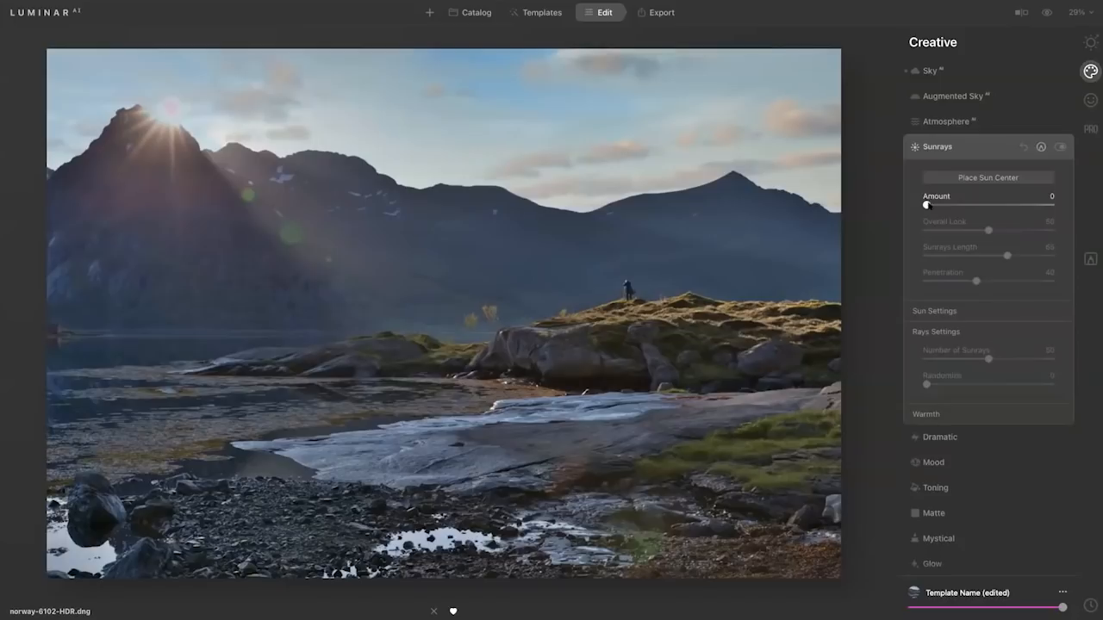
left_click_drag(927, 205, 1030, 205)
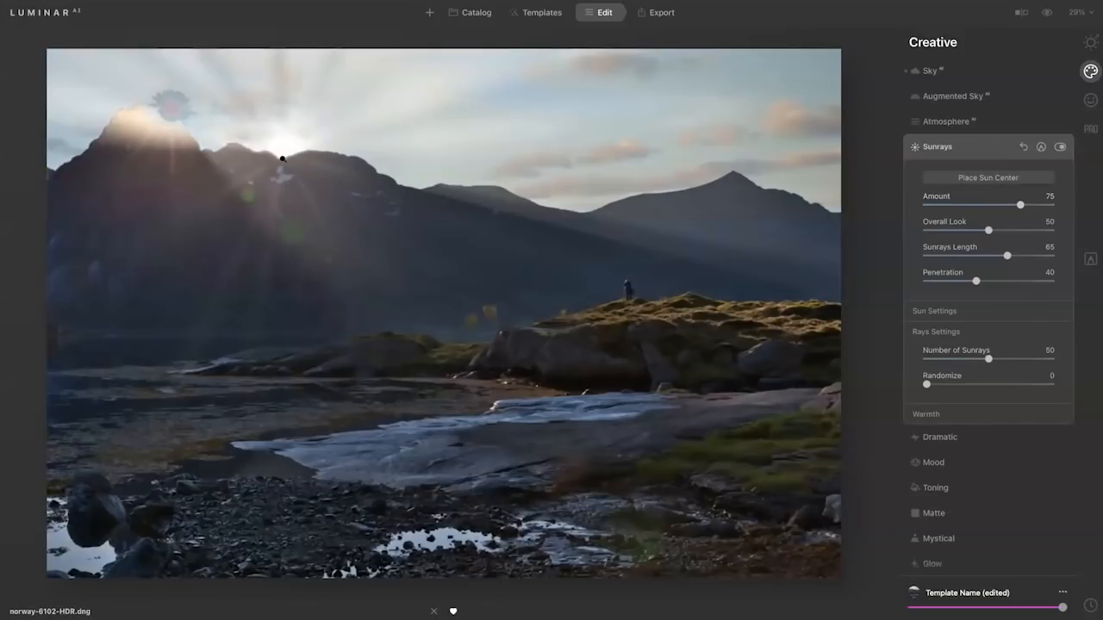
left_click(989, 175)
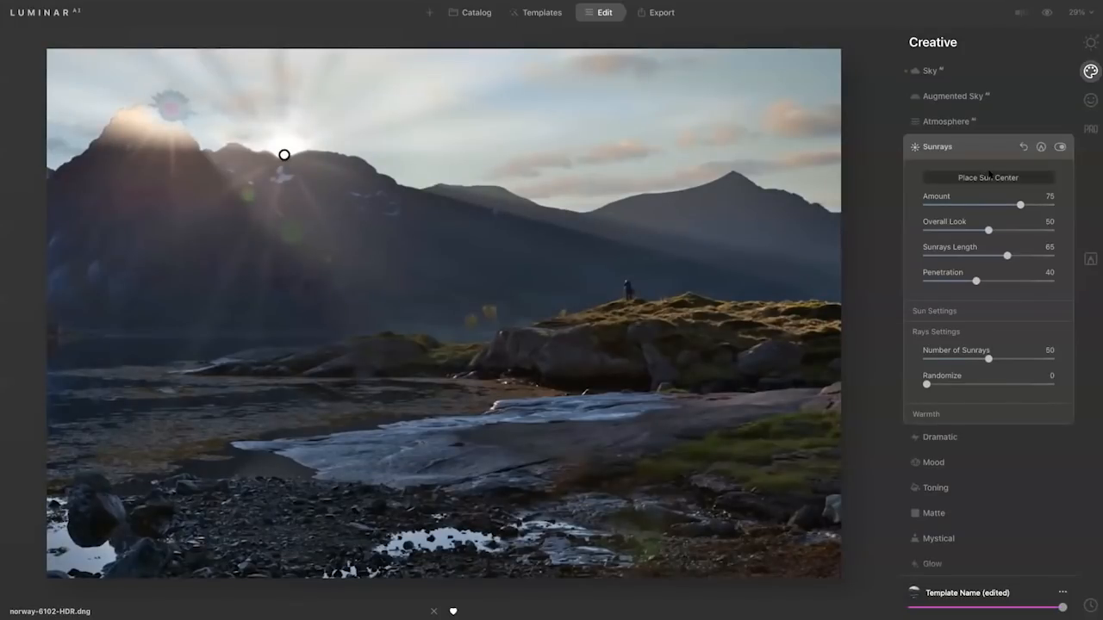
left_click_drag(285, 155, 163, 108)
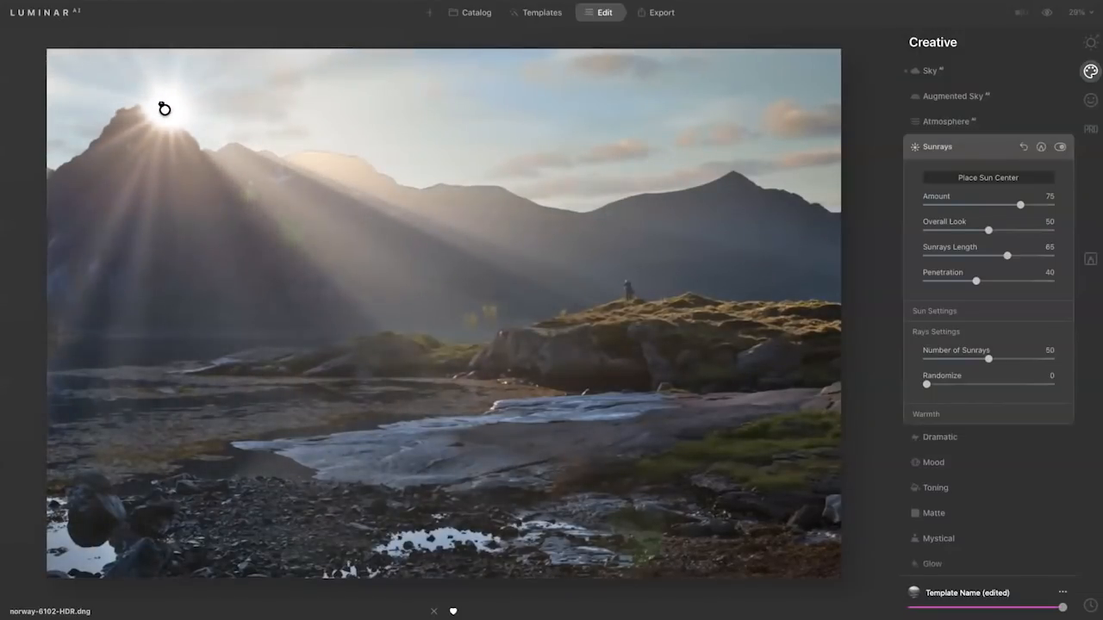
left_click_drag(1020, 205, 963, 209)
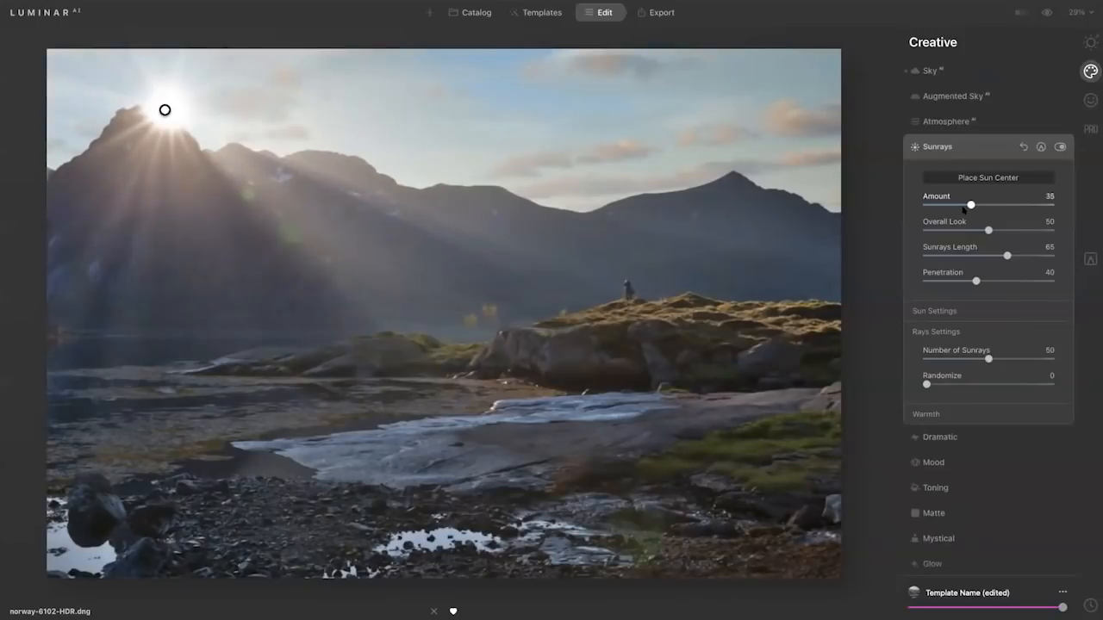
left_click(1005, 148)
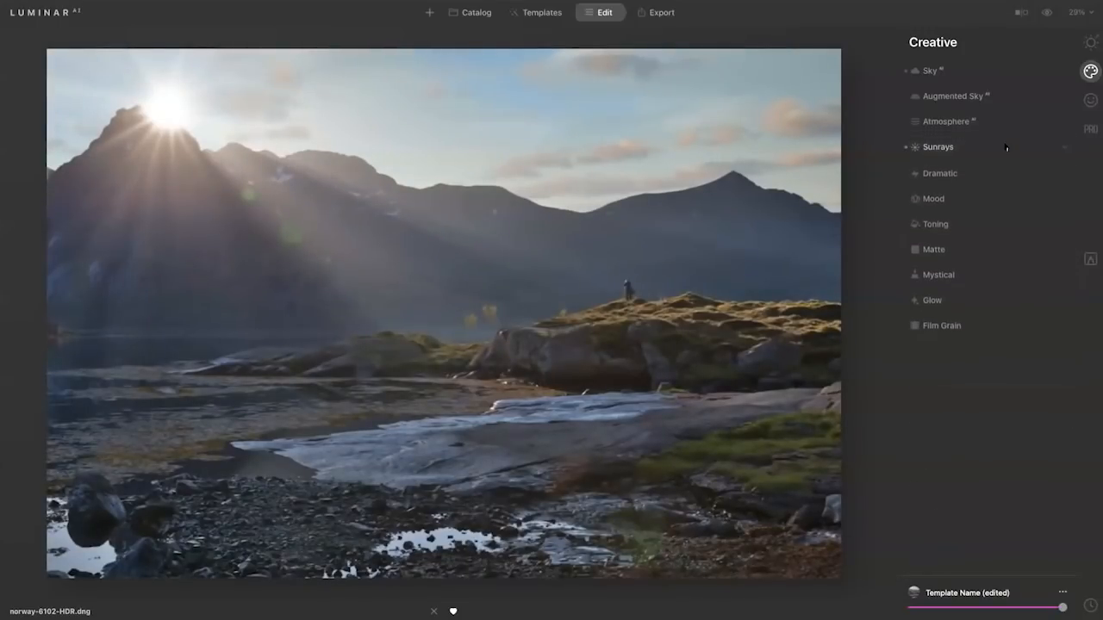
key("backslash")
key("backslash")
key("backslash")
key("backslash")
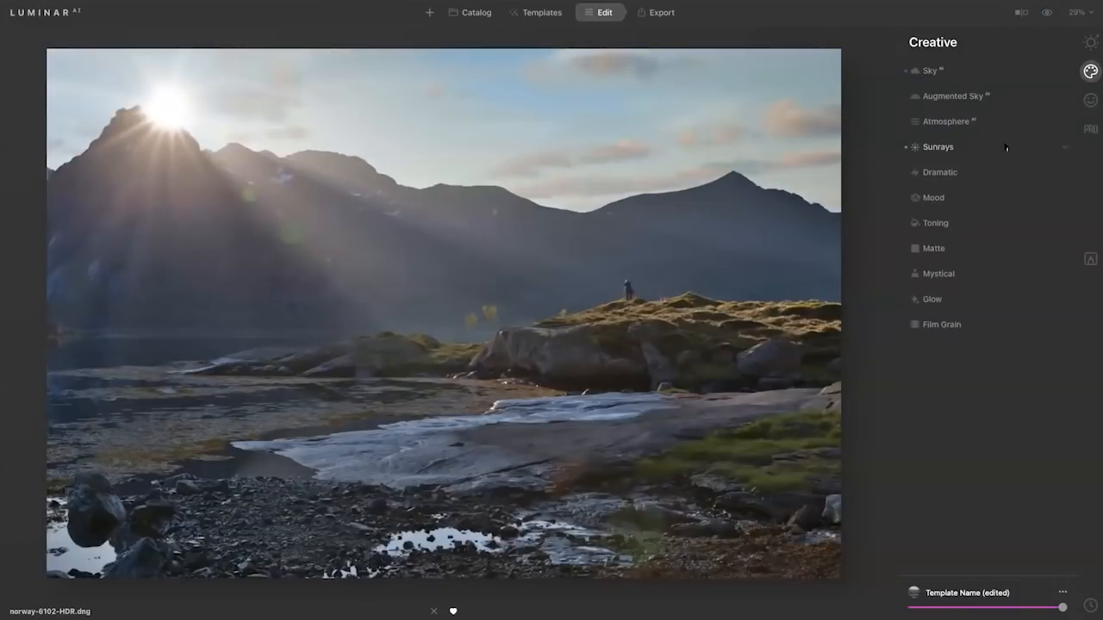
Apply the Riverside LUT in the Mood tool with its Amount set to 9.
left_click(958, 199)
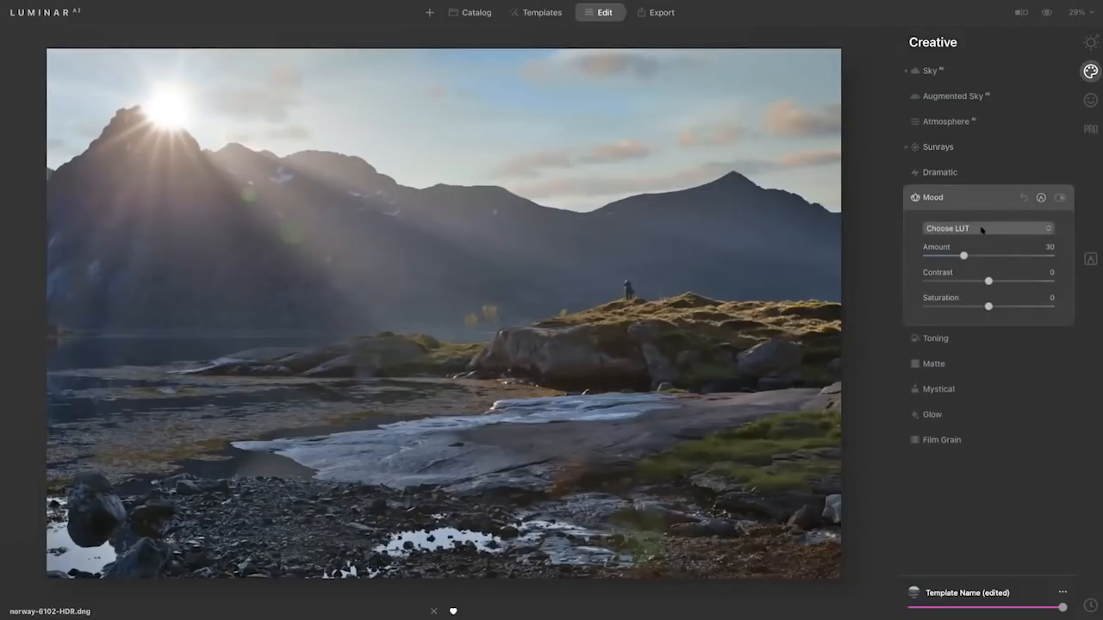
left_click(982, 230)
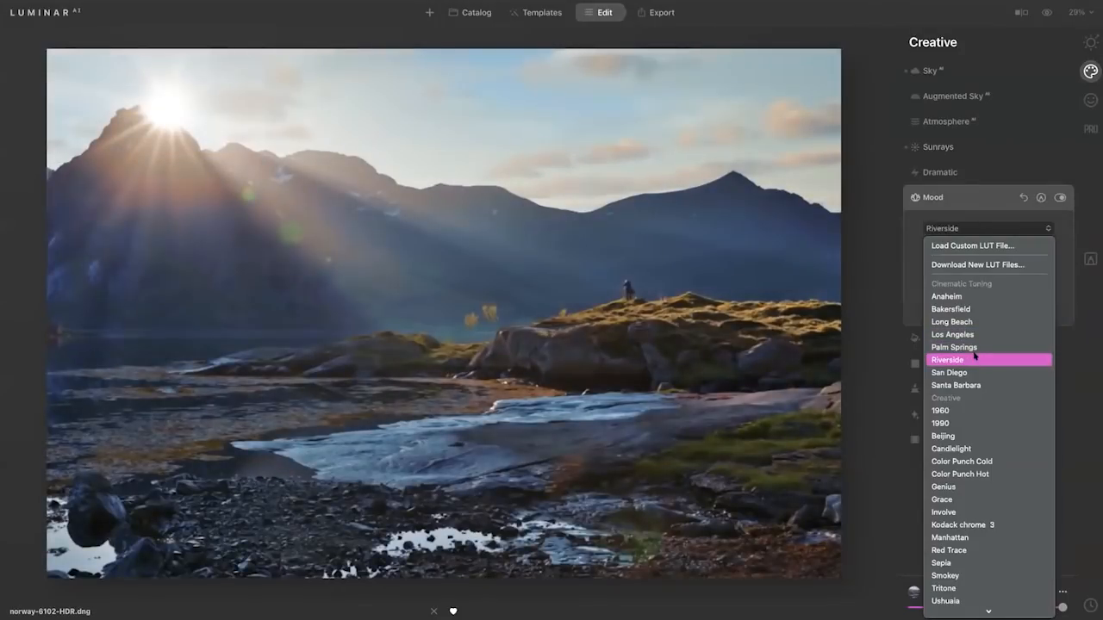
left_click(974, 359)
left_click(962, 255)
left_click_drag(963, 255, 936, 264)
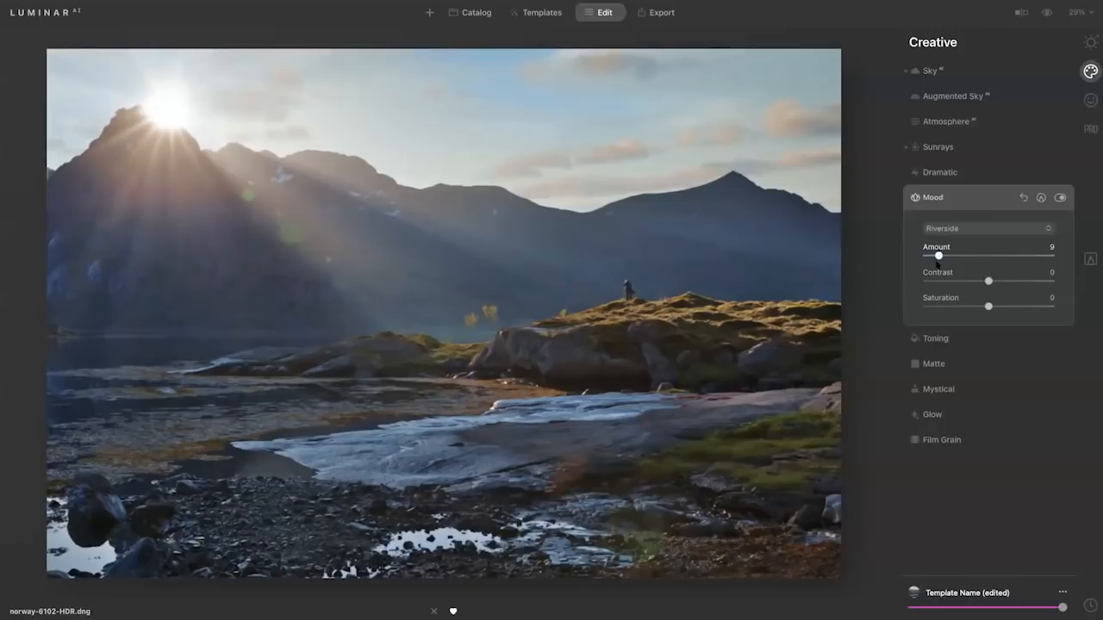
Add the Mystical effect with an Amount of 17 and compare the edited photo with the original.
left_click(955, 391)
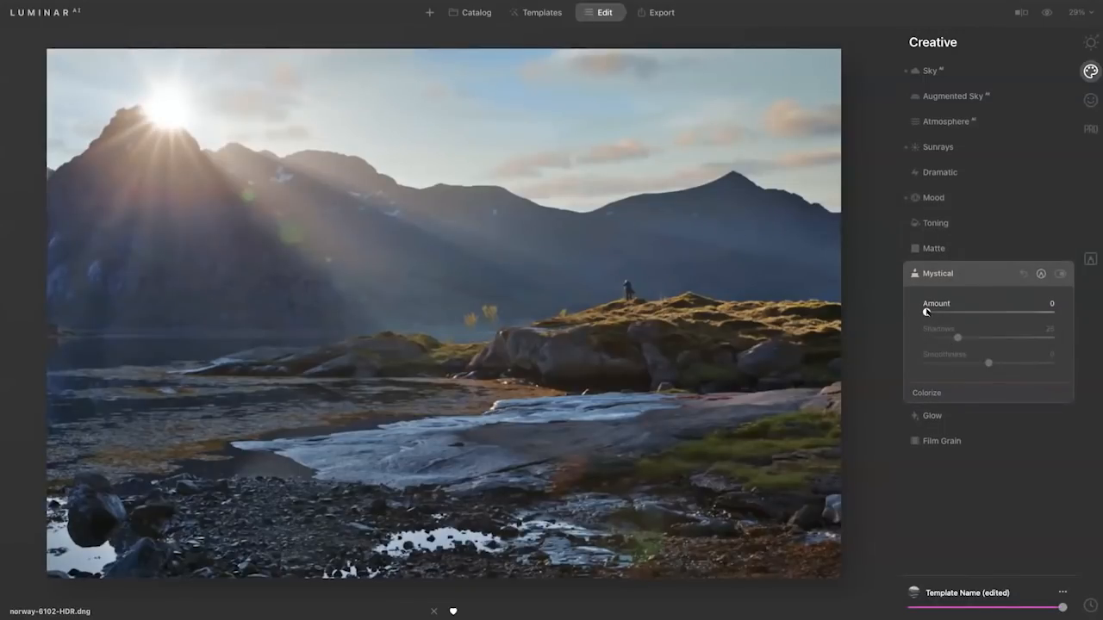
left_click_drag(927, 312, 950, 315)
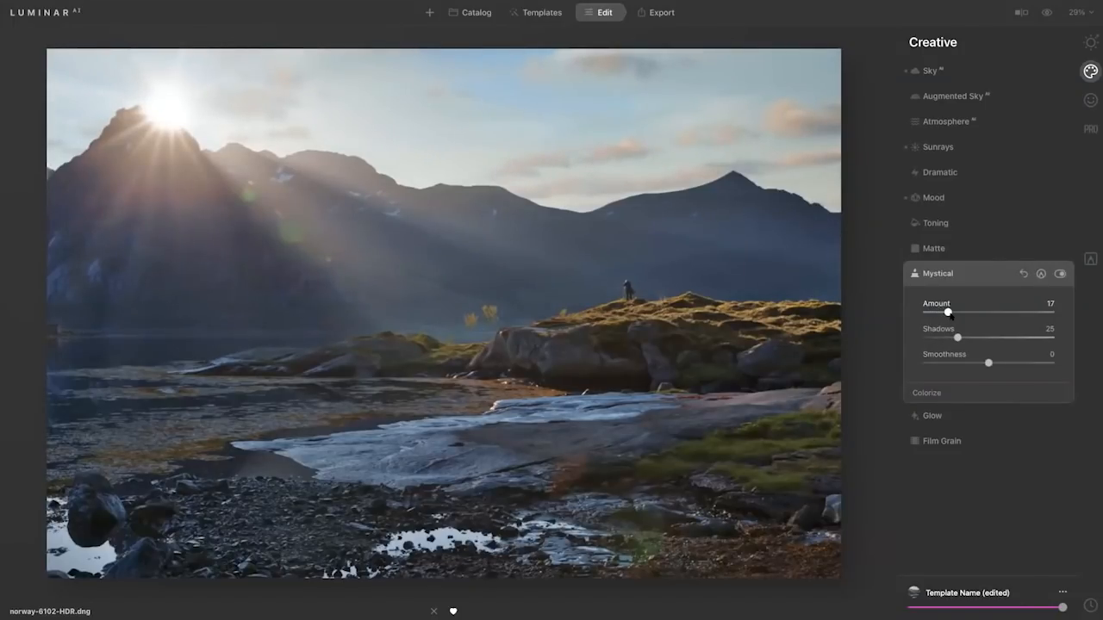
key("backslash")
key("backslash")
key("backslash")
key("backslash")
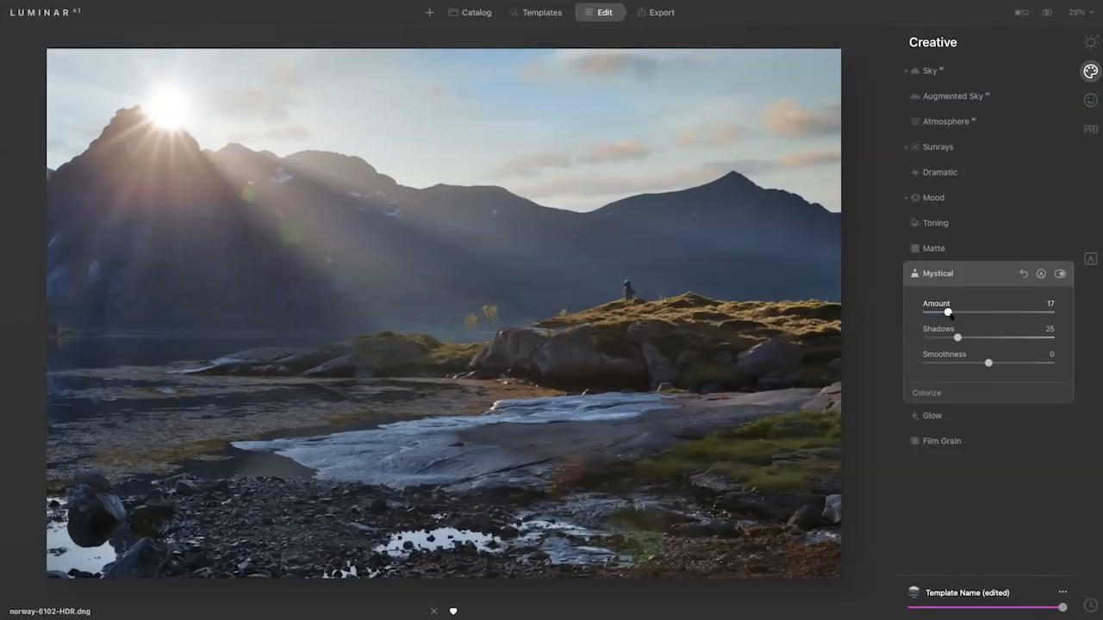
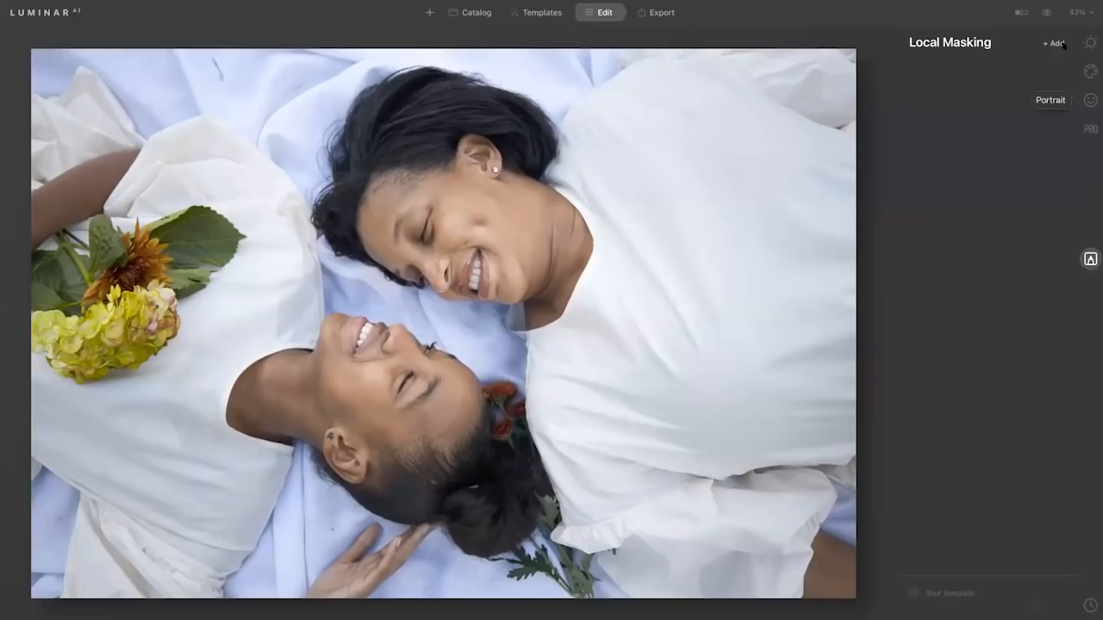
Add a Texture local mask to the mother-daughter portrait and load 20th-century-vintage-paper-texture-8.jpg.
left_click(1063, 45)
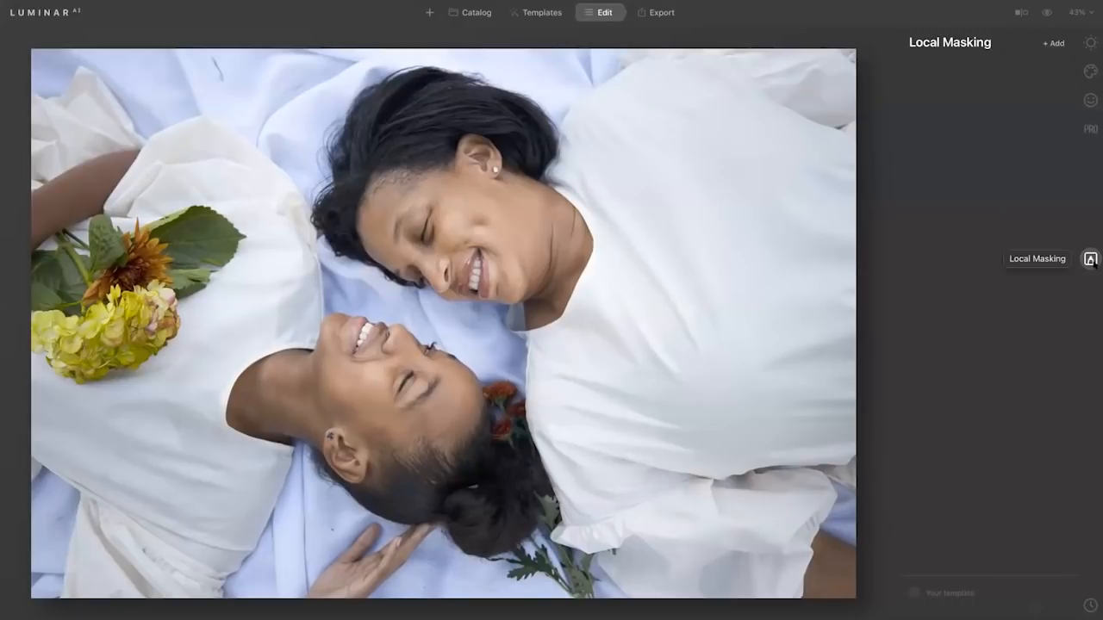
left_click(1058, 43)
left_click(1039, 71)
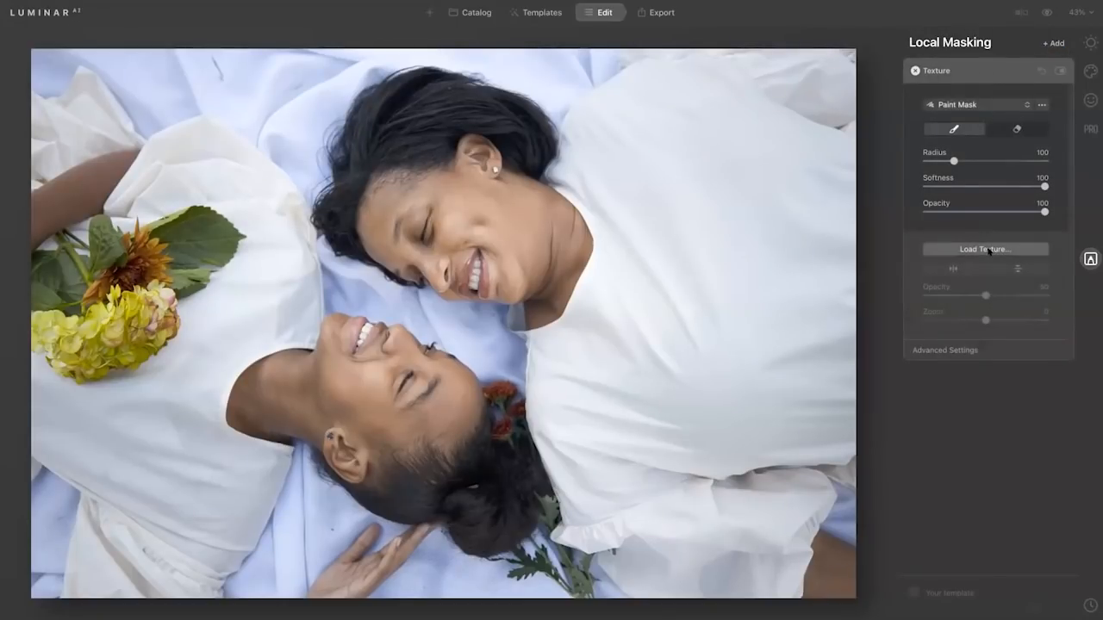
left_click(990, 249)
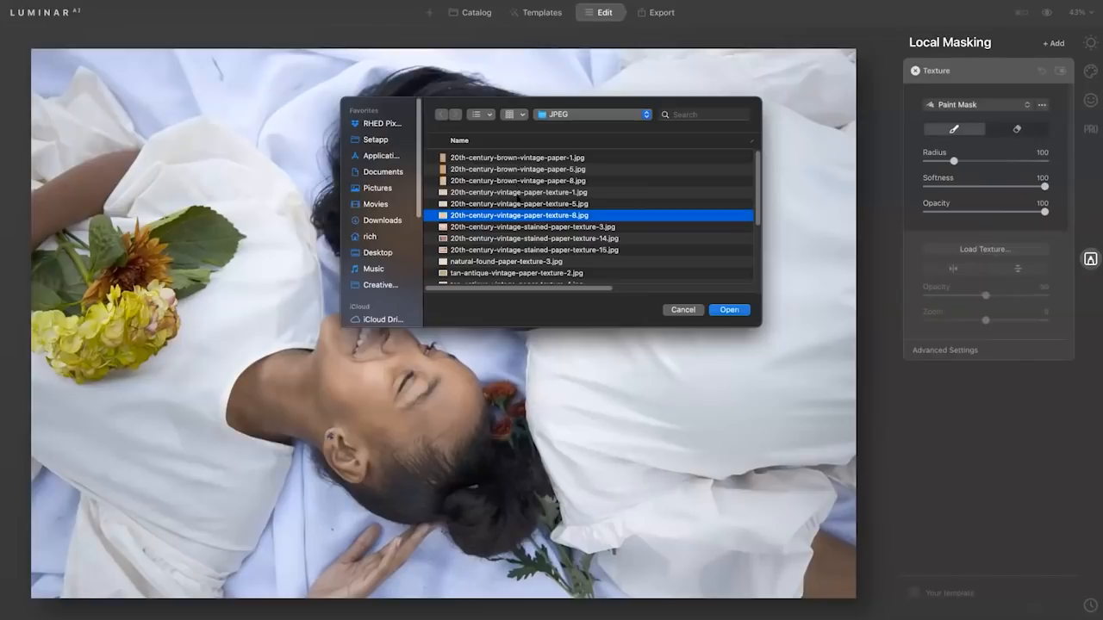
left_click(729, 310)
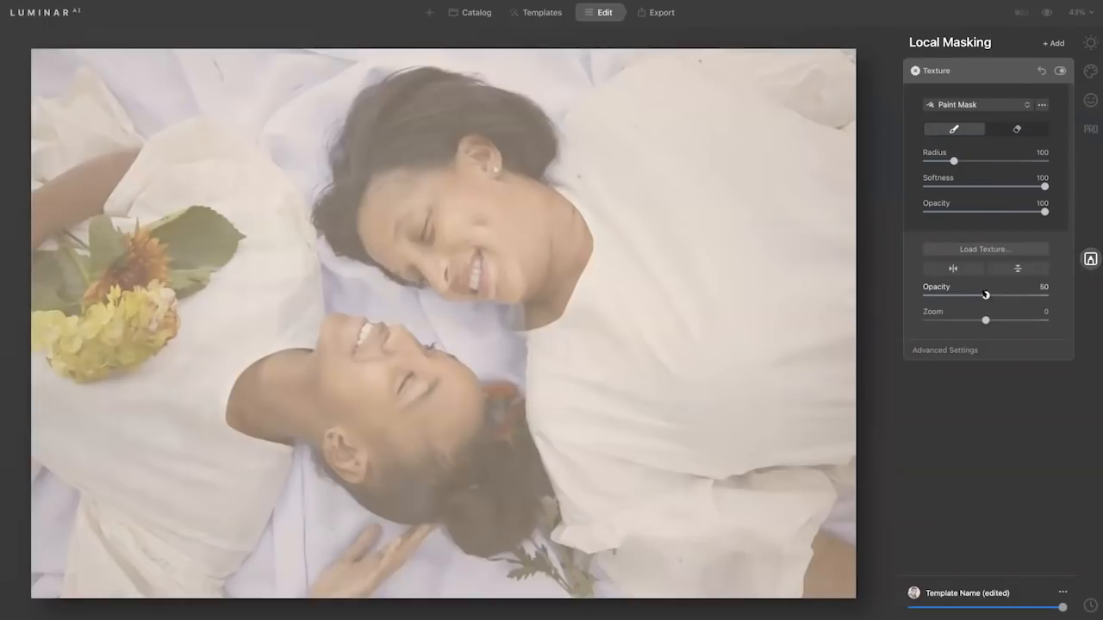
Set the texture's Opacity to 94, blend mode to Soft Light, Contrast to 46 and Brightness to -9.
left_click_drag(986, 295, 1038, 296)
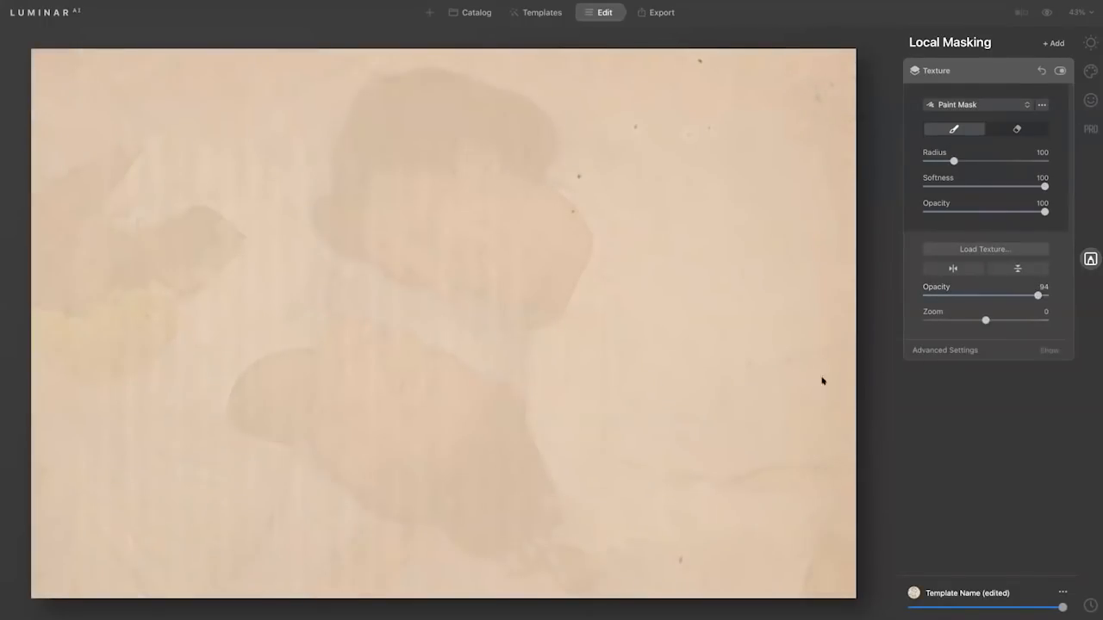
left_click(951, 352)
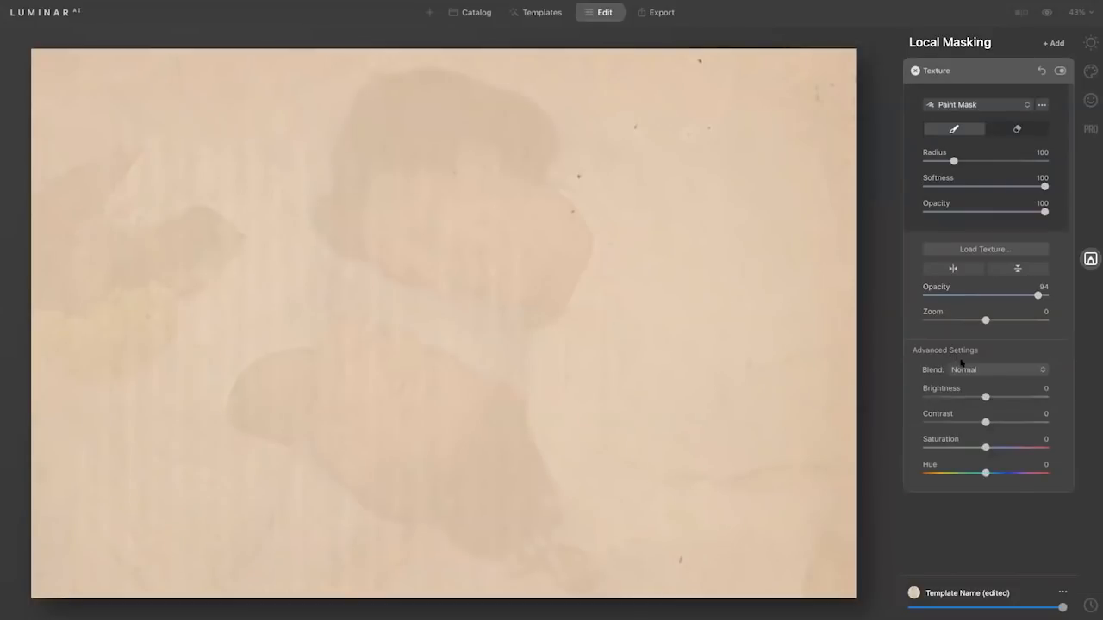
left_click(973, 370)
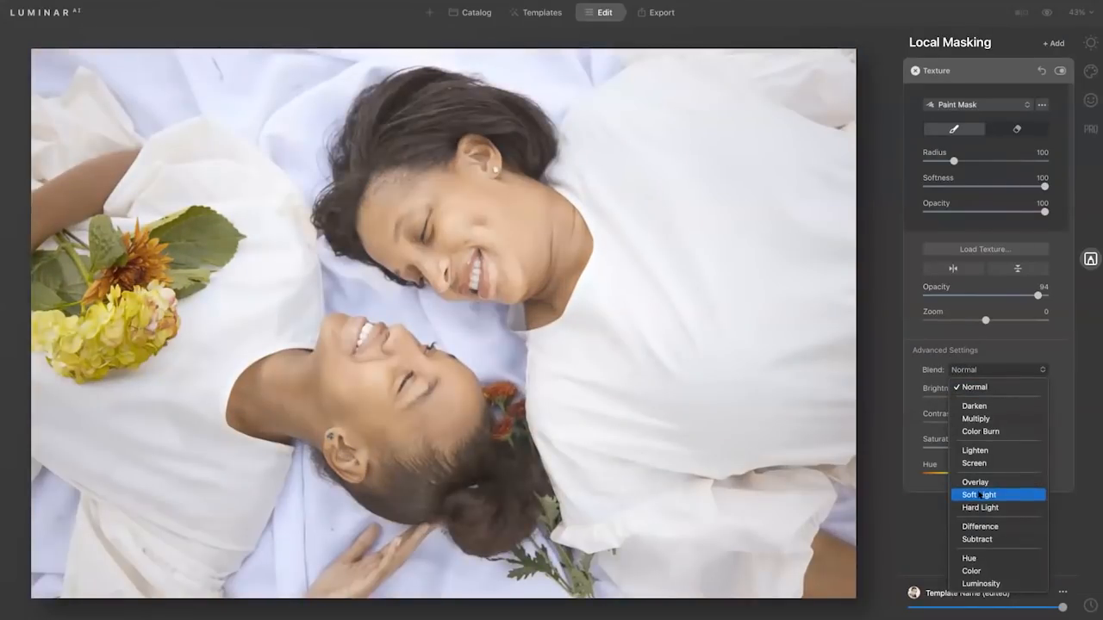
left_click(980, 496)
left_click_drag(985, 422, 1012, 422)
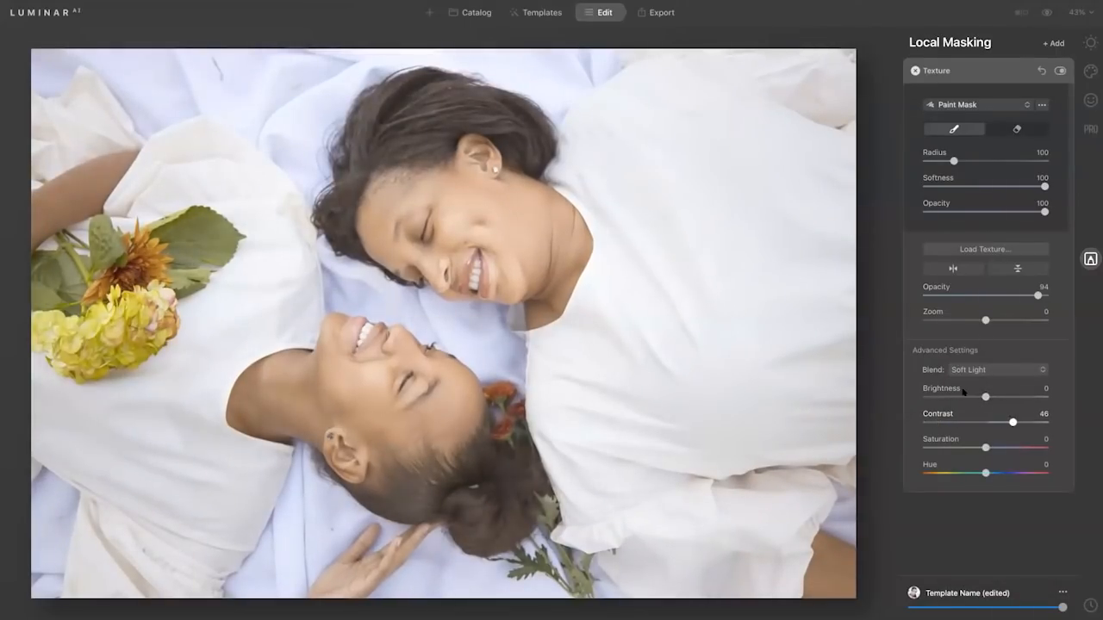
left_click_drag(957, 396, 980, 397)
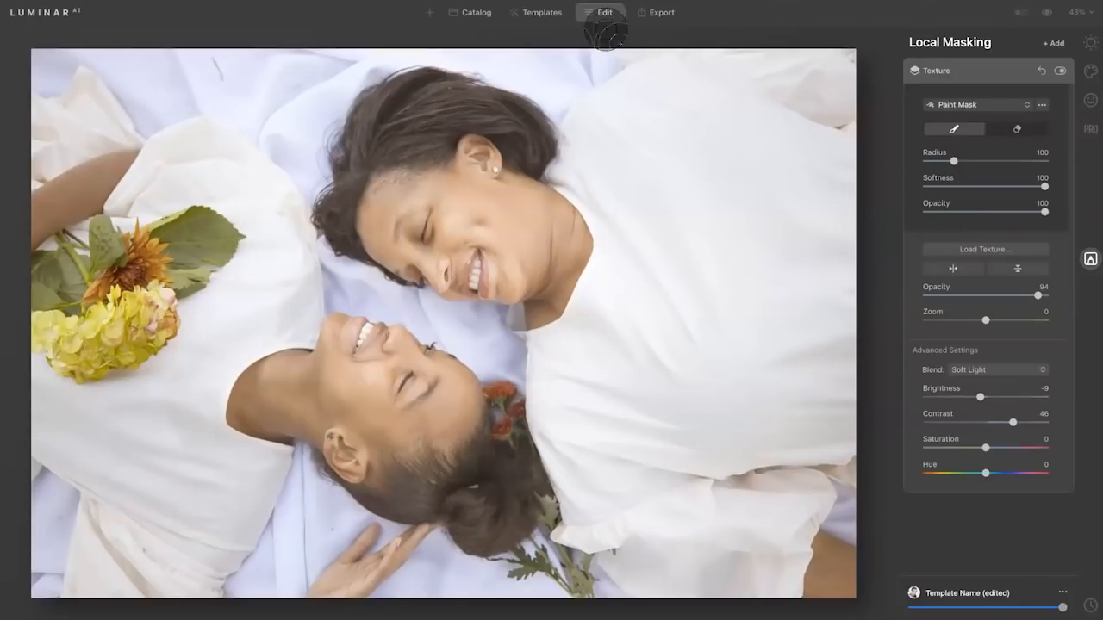
Open the Mother Daughter picnic photo with the white house for editing and expand the Sky AI tool.
left_click(479, 13)
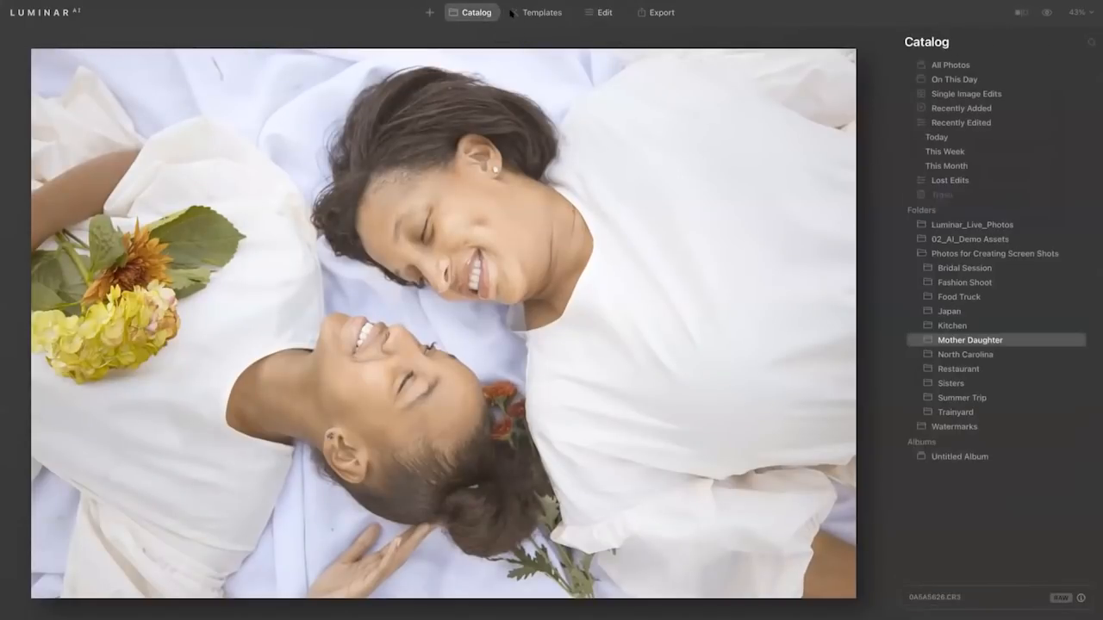
double_click(661, 147)
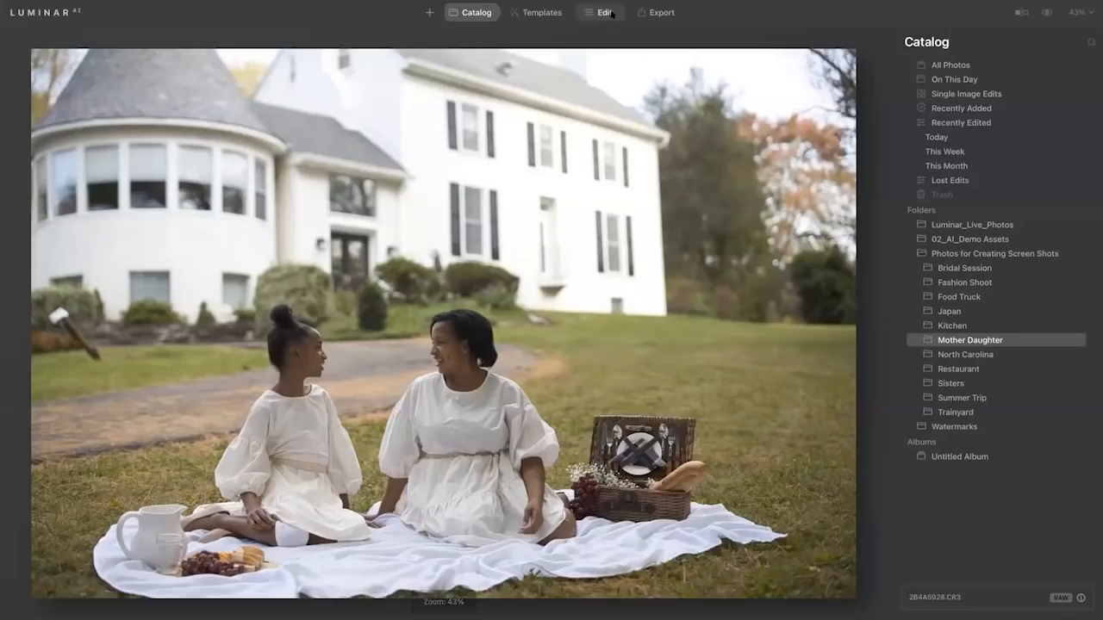
left_click(607, 12)
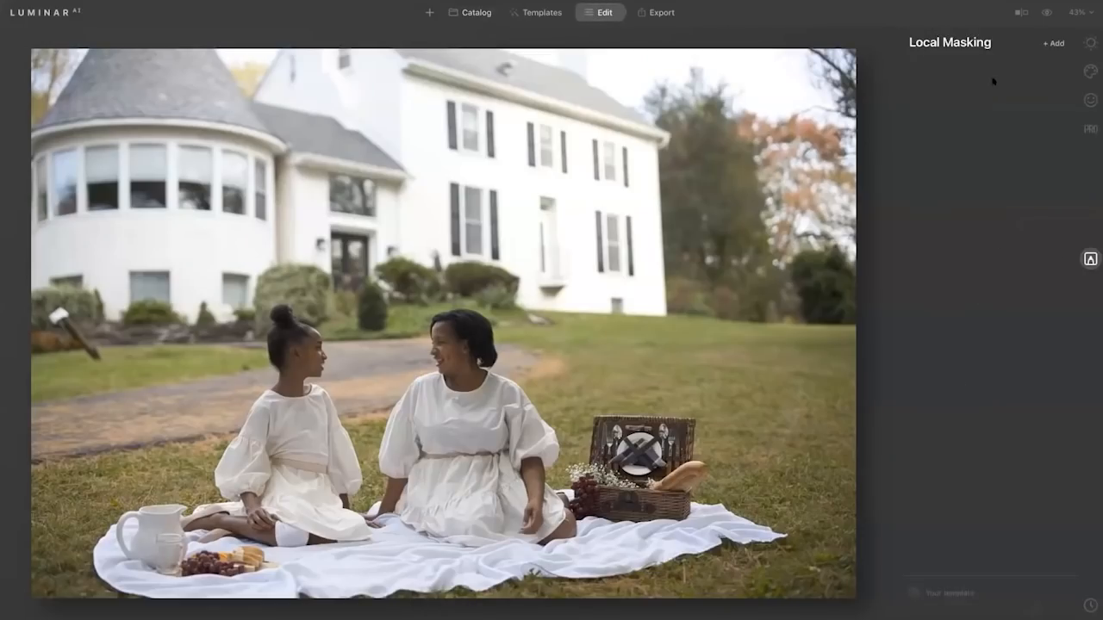
left_click(1090, 71)
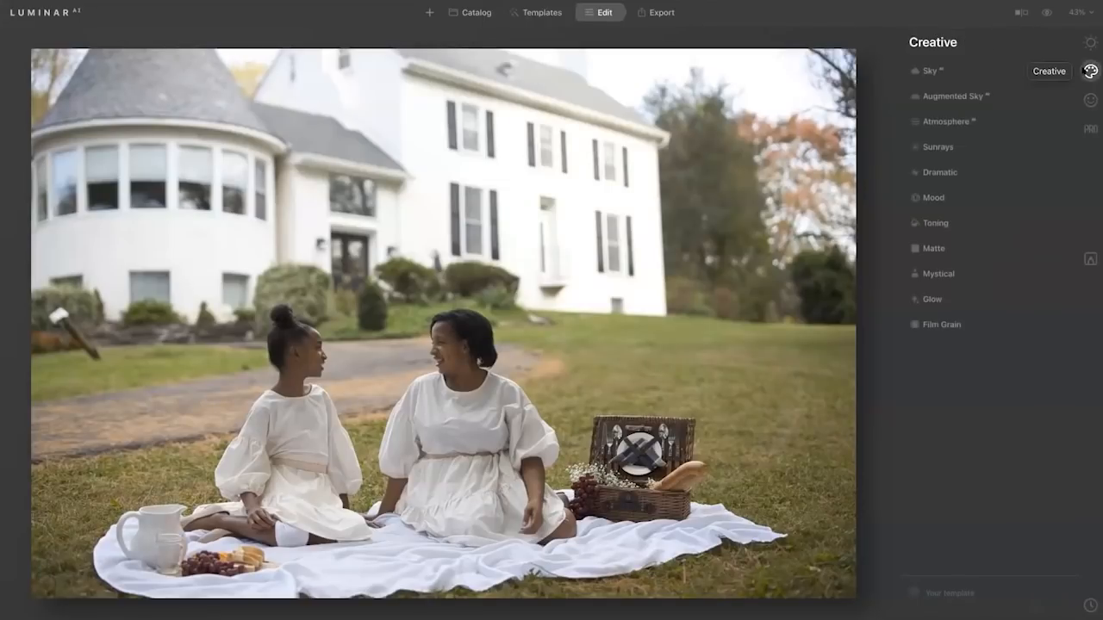
left_click(951, 72)
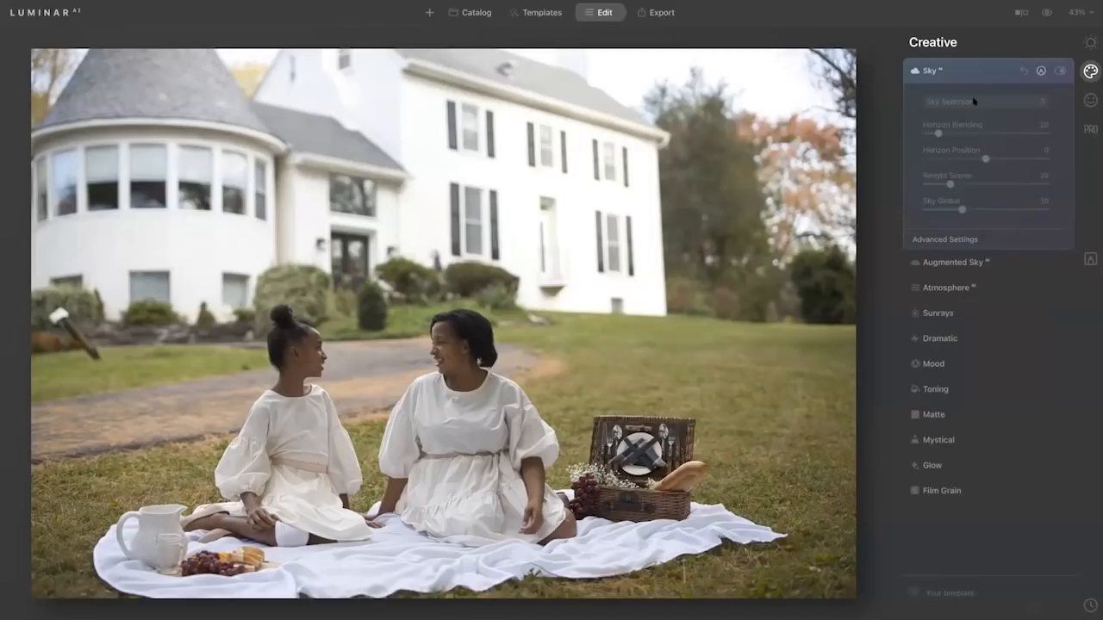
Open the autumn waterfall photo from Single Image Edits for editing.
left_click(477, 12)
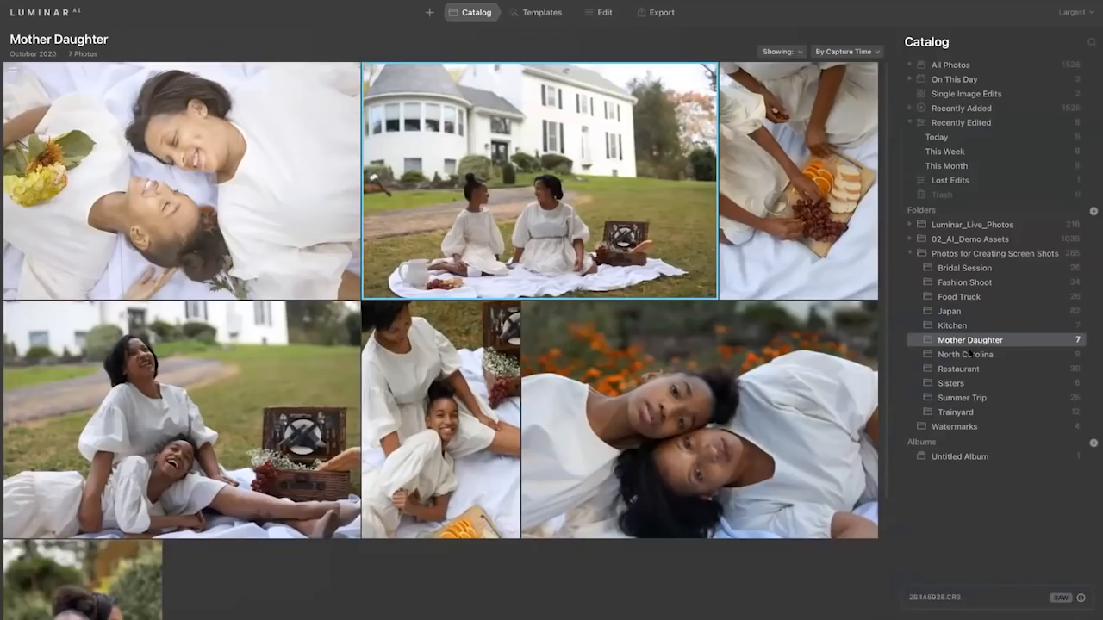
left_click(972, 353)
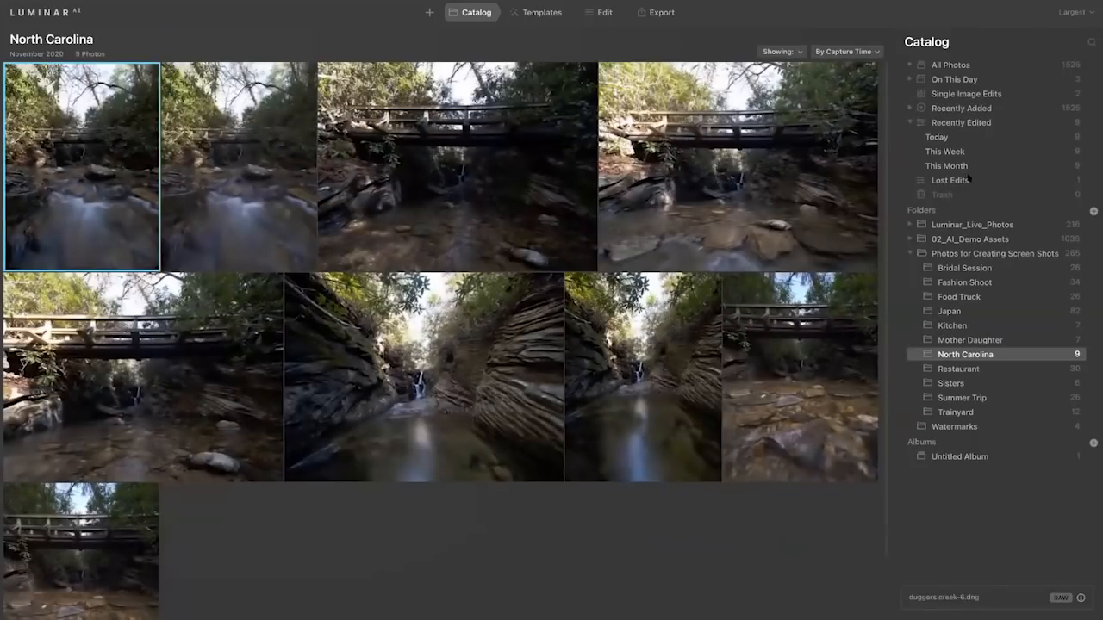
left_click(971, 96)
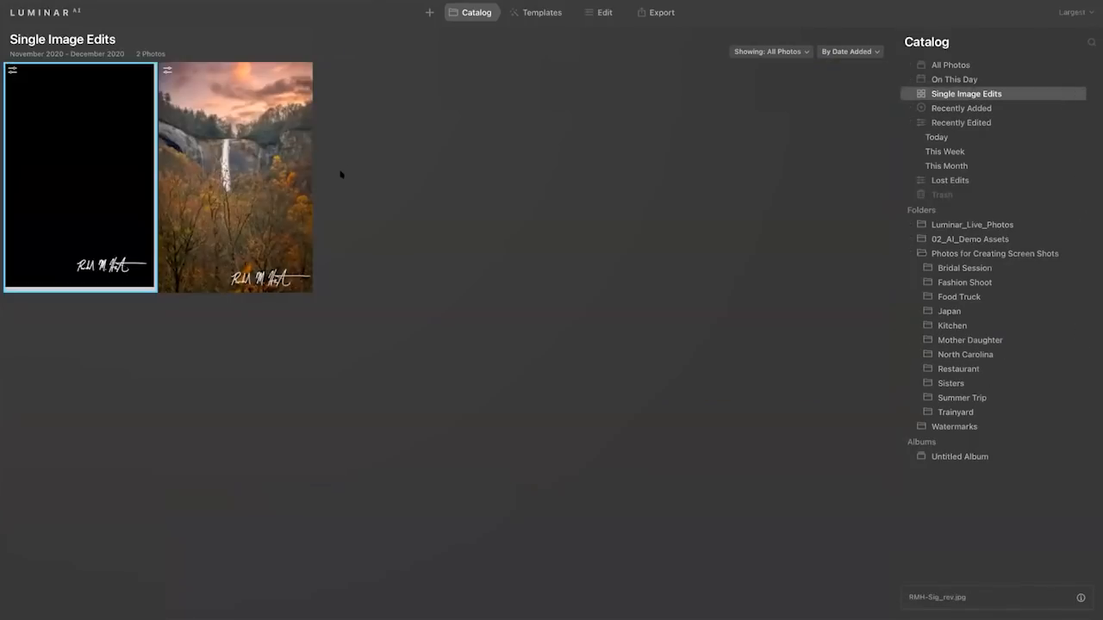
double_click(291, 174)
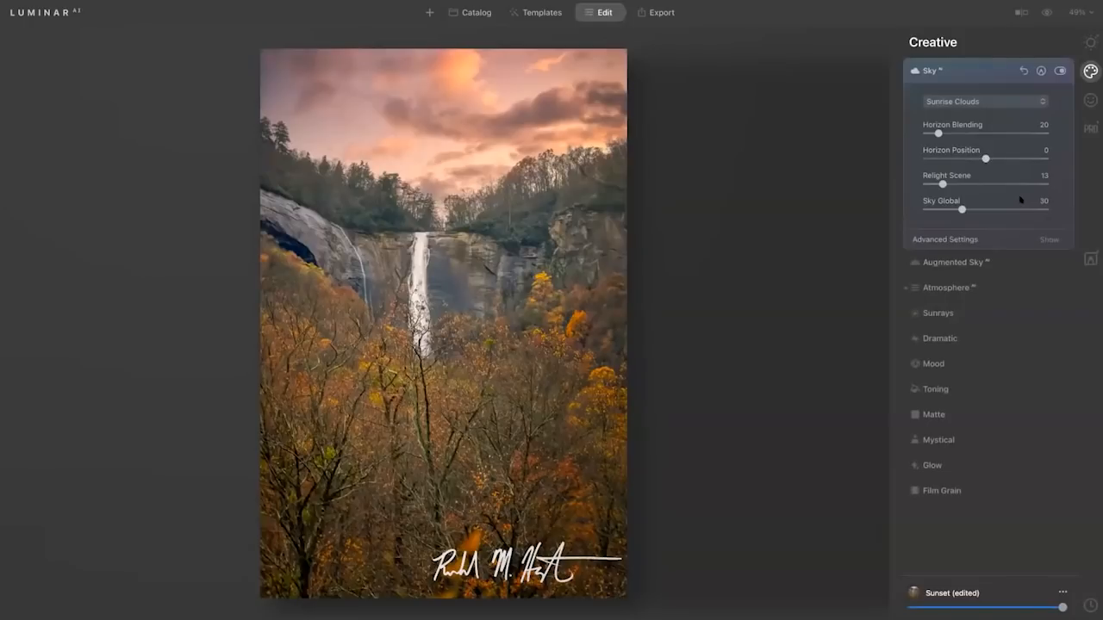
Show the custom skies folder from the Sky AI sky selection.
left_click(998, 102)
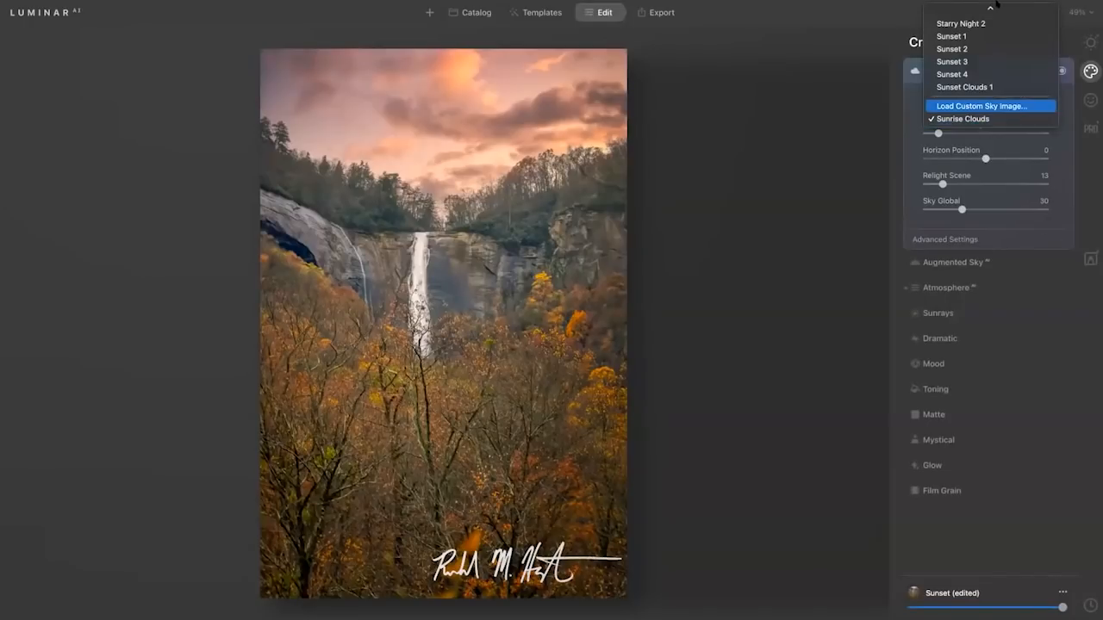
mouse_move(989, 7)
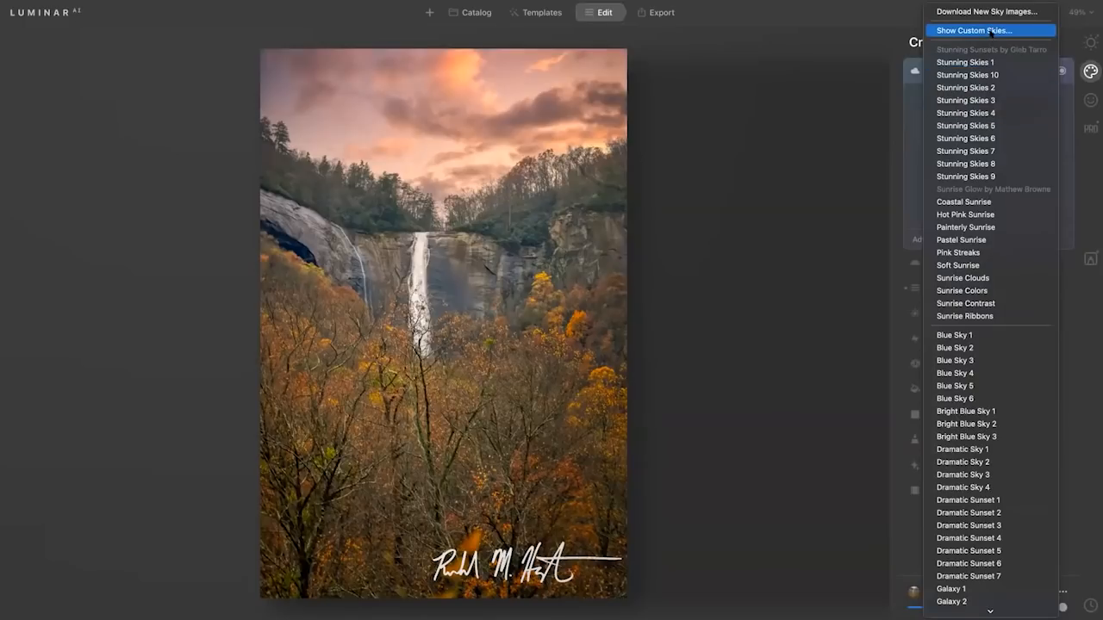
left_click(990, 31)
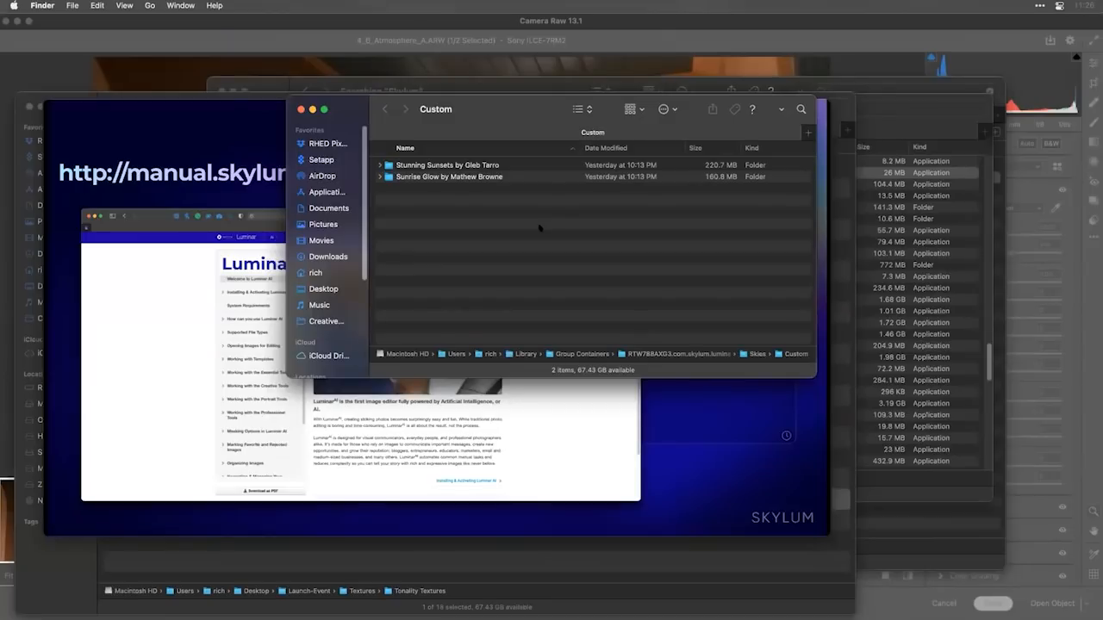
Copy the Warm Sunsets folder from Launch-Event's Skies folder into the Custom skies folder.
left_click(60, 96)
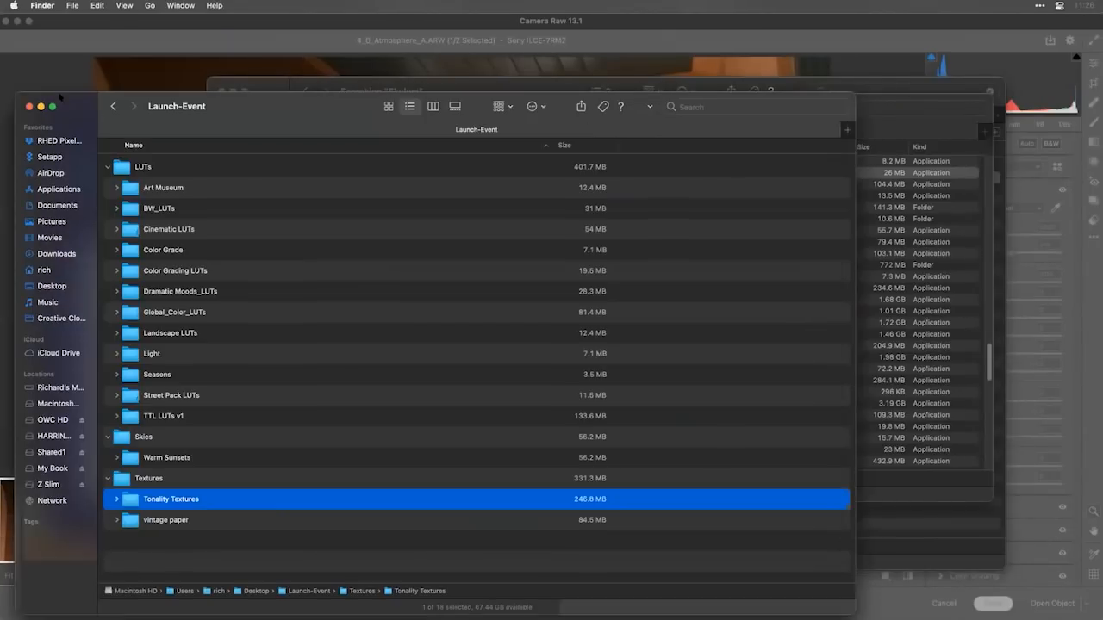
left_click(129, 456)
left_click_drag(695, 127, 687, 375)
left_click(594, 293)
key("super+v")
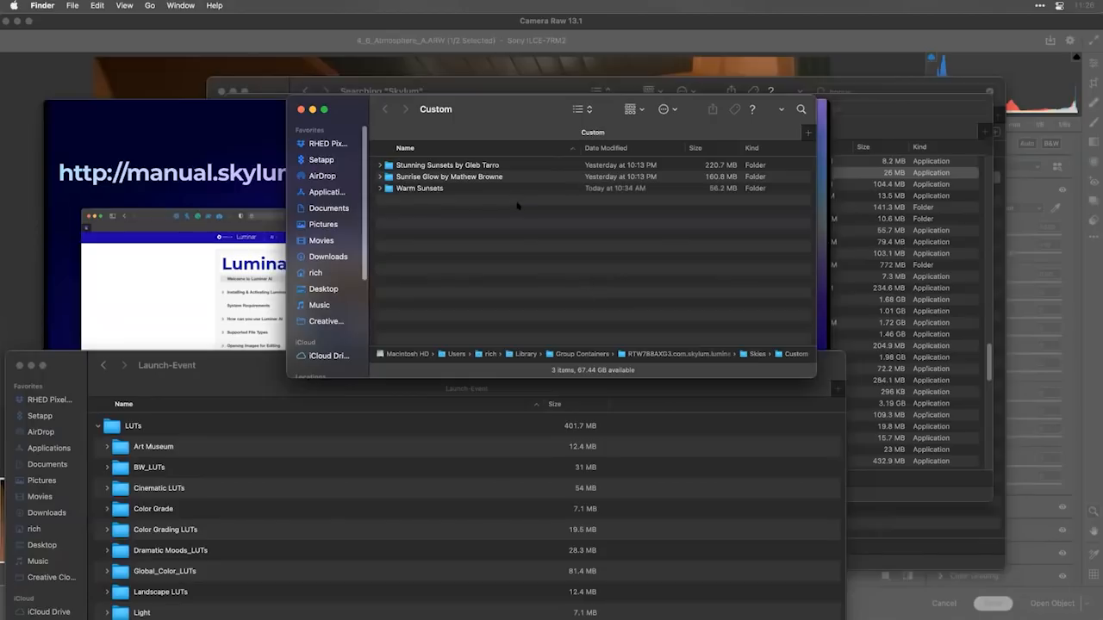
Switch back to Luminar AI and check the Sky AI sky list for the Warm Sunsets group.
key("super+Tab")
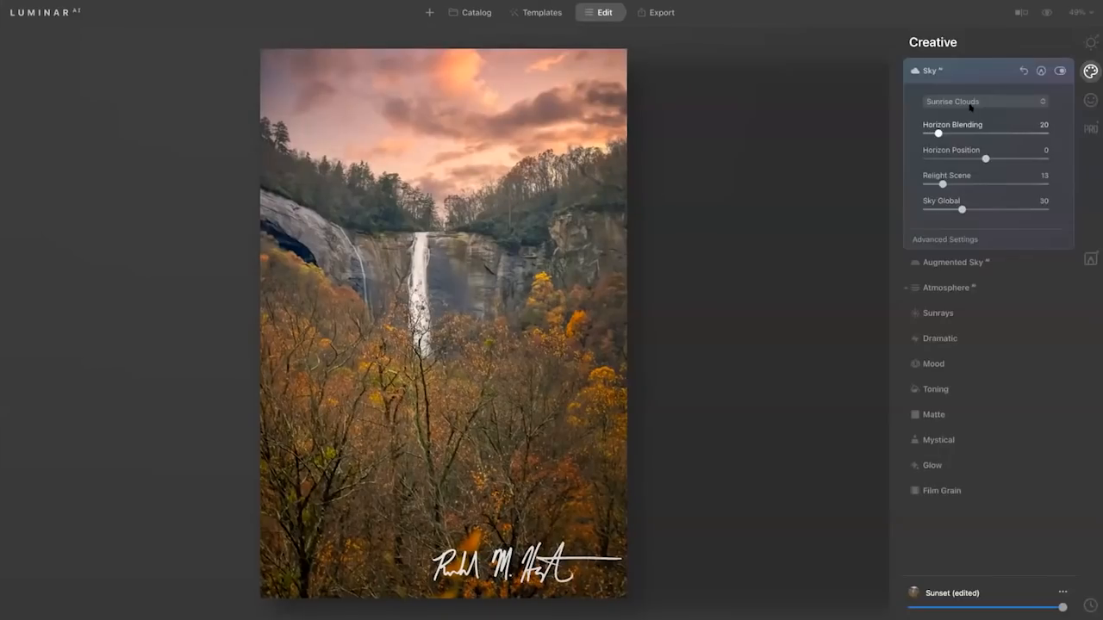
left_click(971, 102)
mouse_move(990, 7)
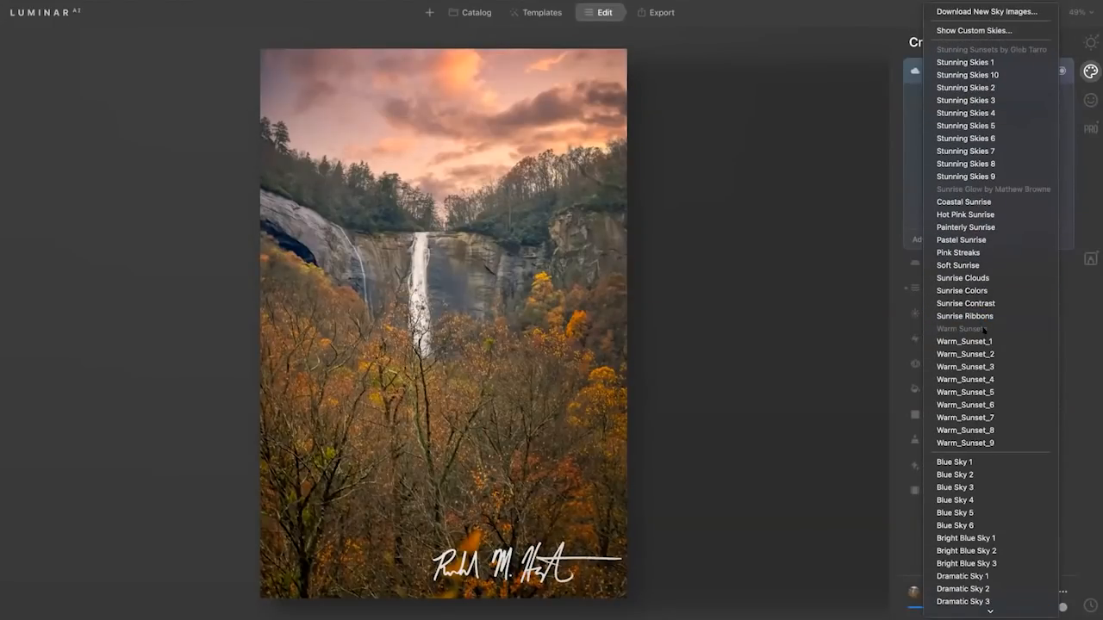
left_click(822, 299)
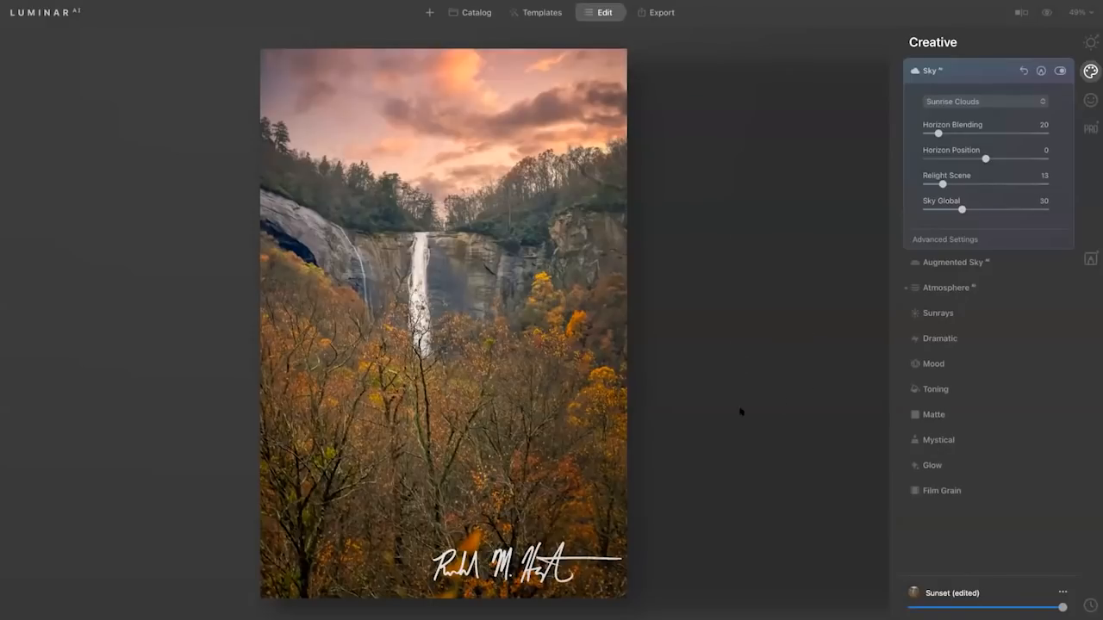
Open the black-on-white signature image from Single Image Edits for editing.
left_click(473, 14)
left_click(86, 177)
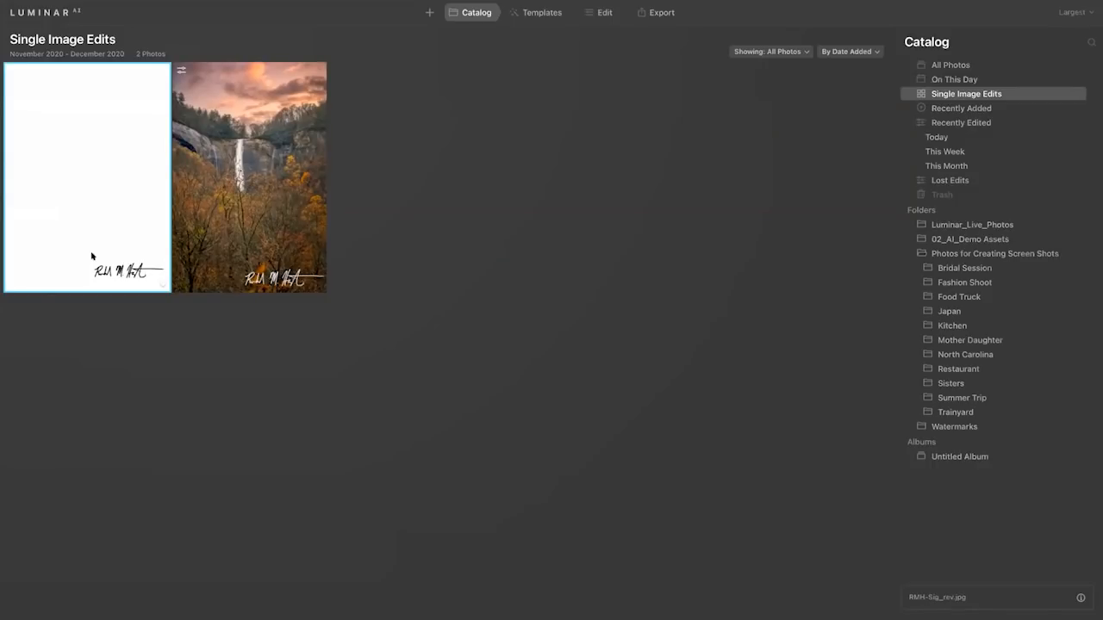
double_click(91, 256)
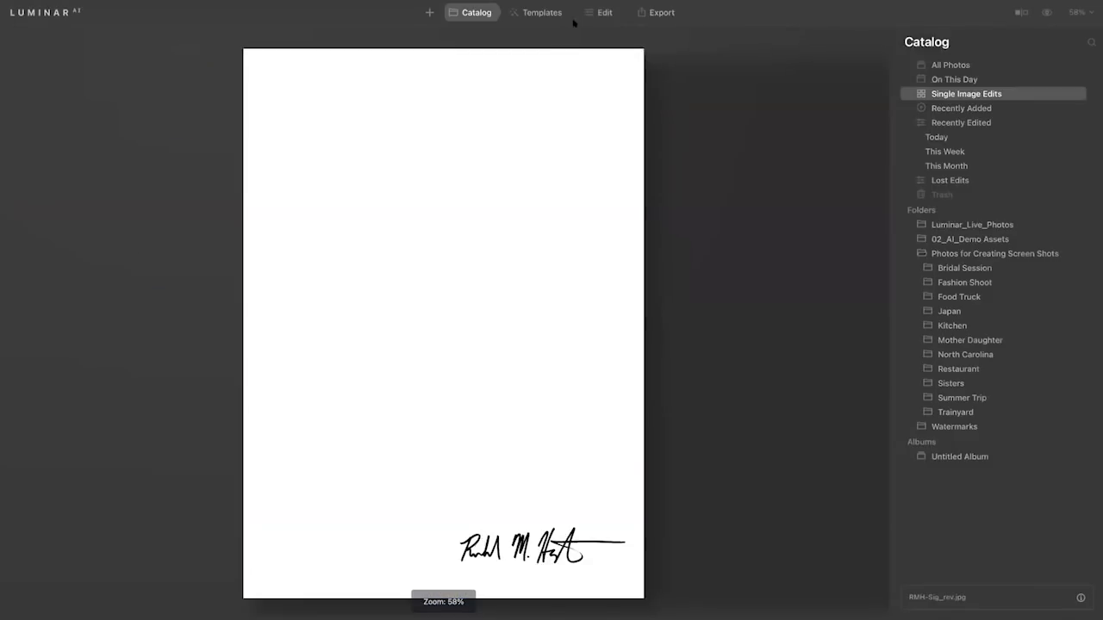
left_click(604, 12)
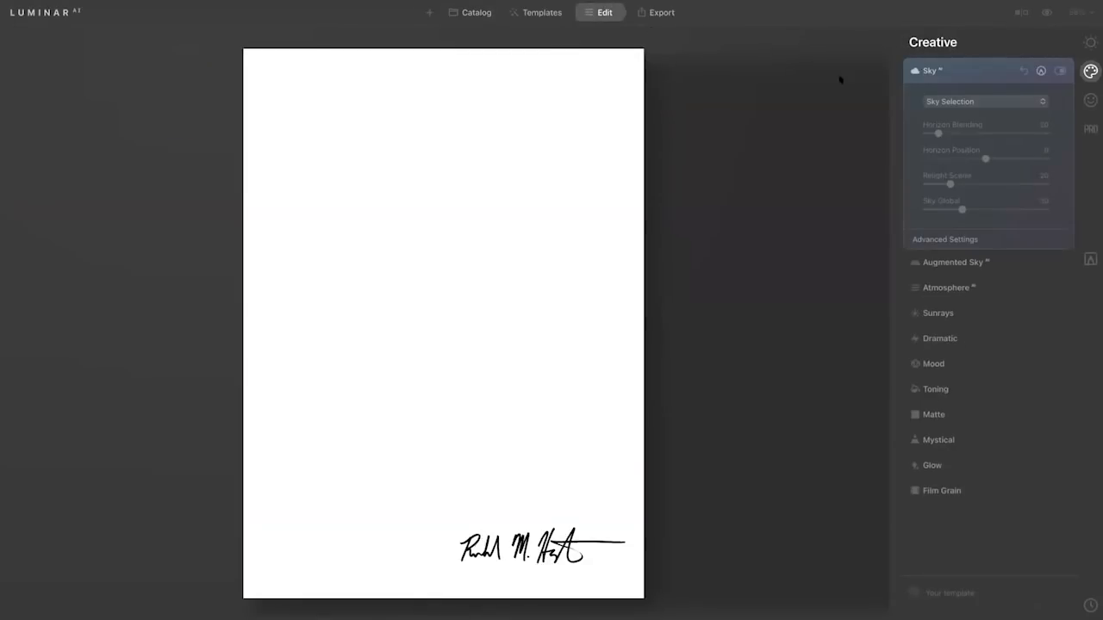
Try the Composition AI tool from Essentials on the signature image.
key("c")
key("Escape")
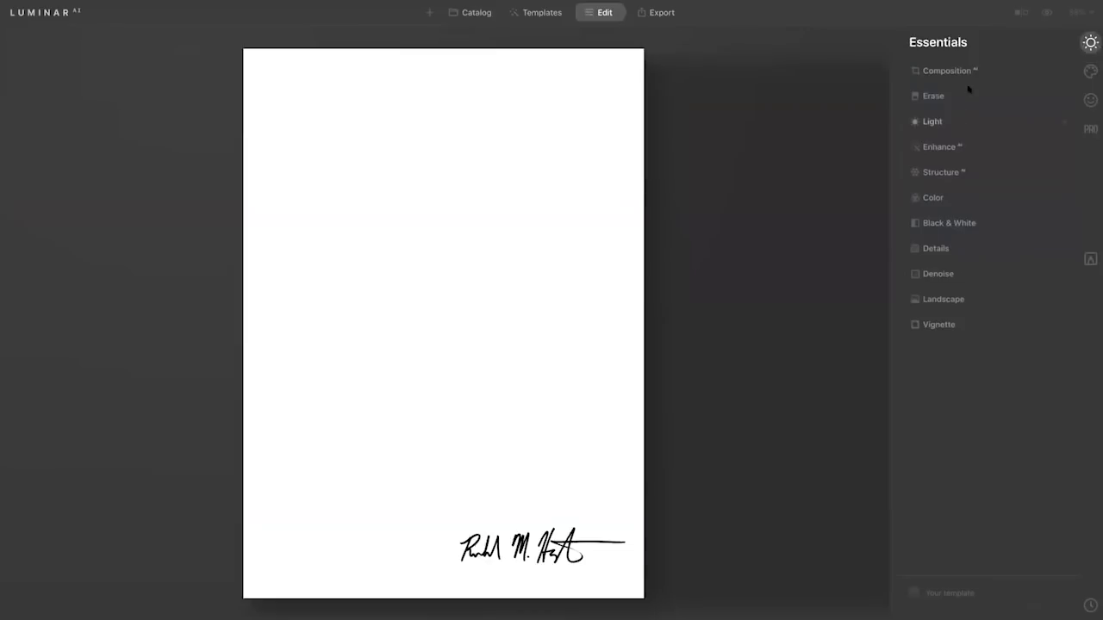
left_click(971, 72)
left_click(984, 105)
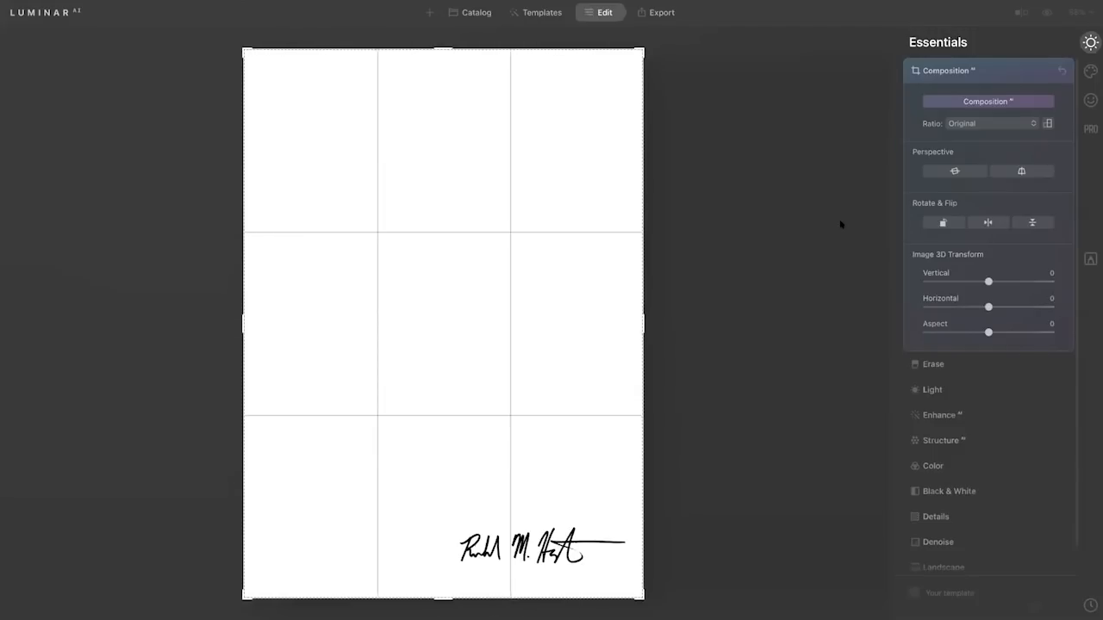
Invert the signature image with the Light curve, raising the black point to maximum and lowering the white point to minimum.
left_click(945, 466)
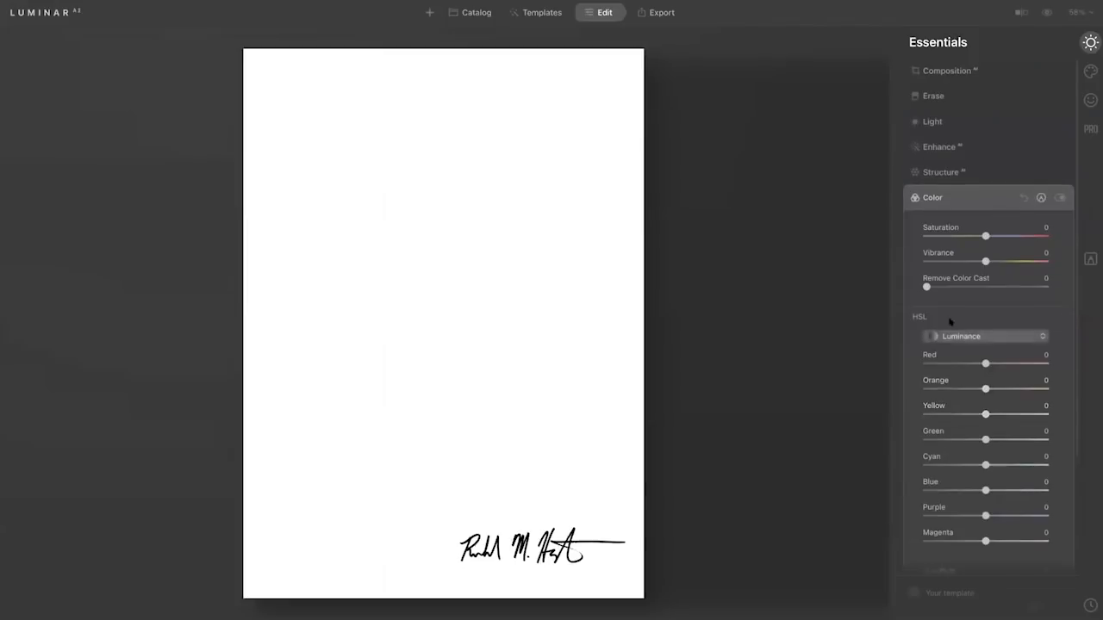
left_click(933, 122)
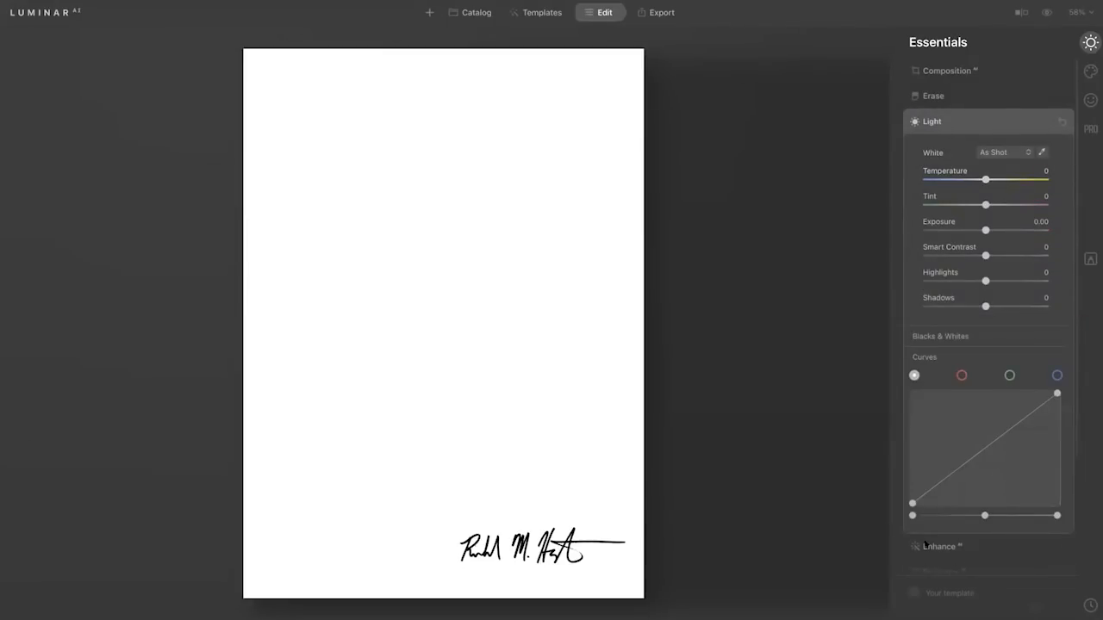
left_click_drag(912, 503, 912, 393)
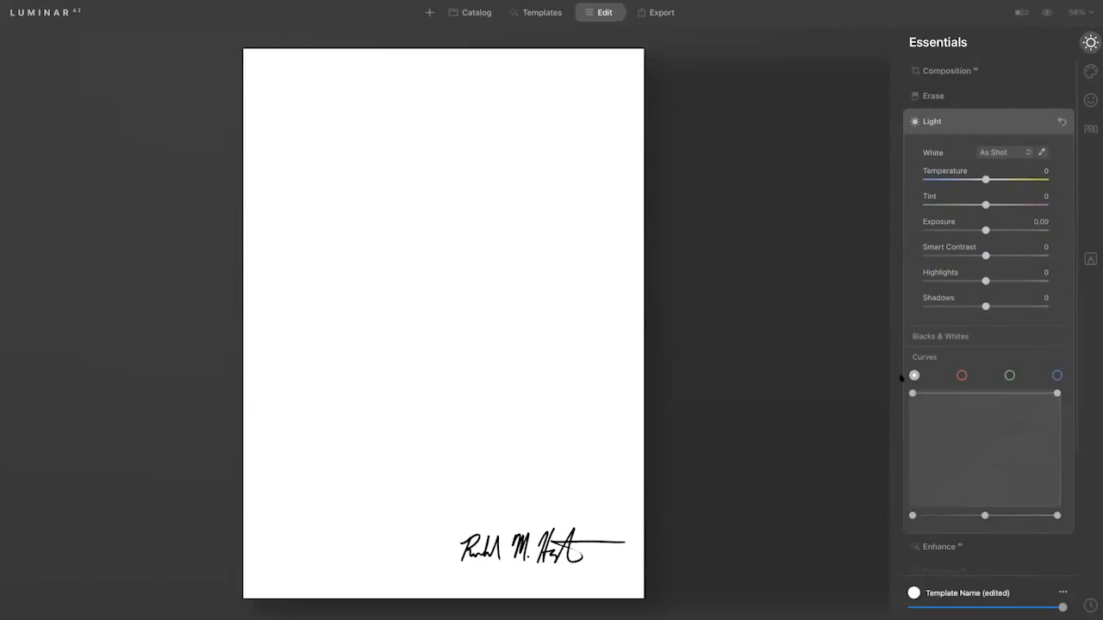
left_click_drag(1057, 393, 1057, 503)
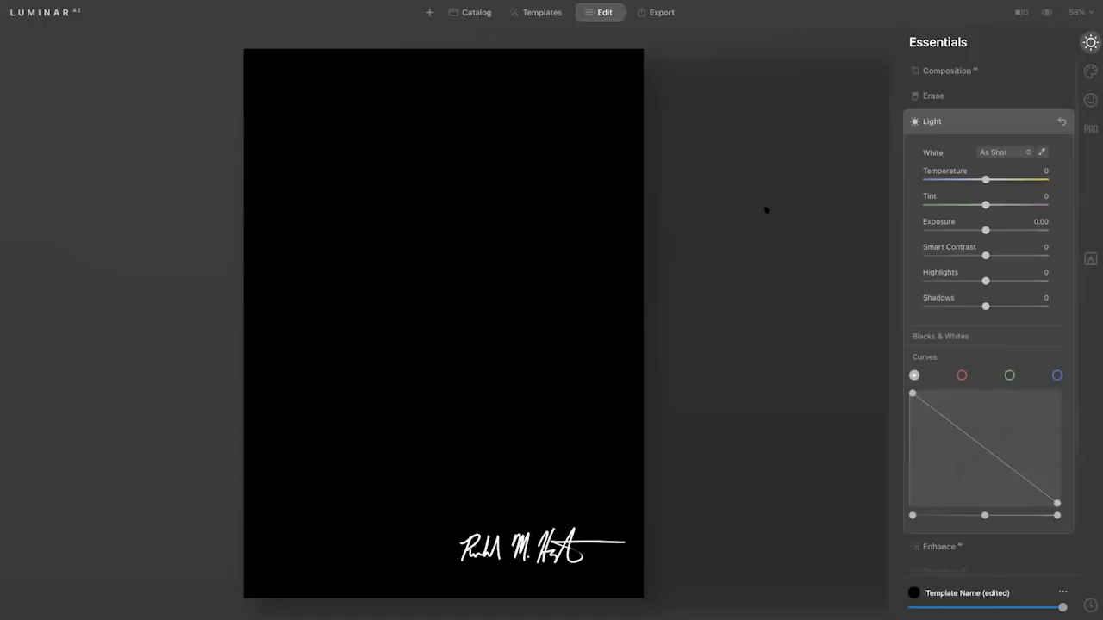
Open the autumn waterfall photo from Single Image Edits for editing.
key("Right")
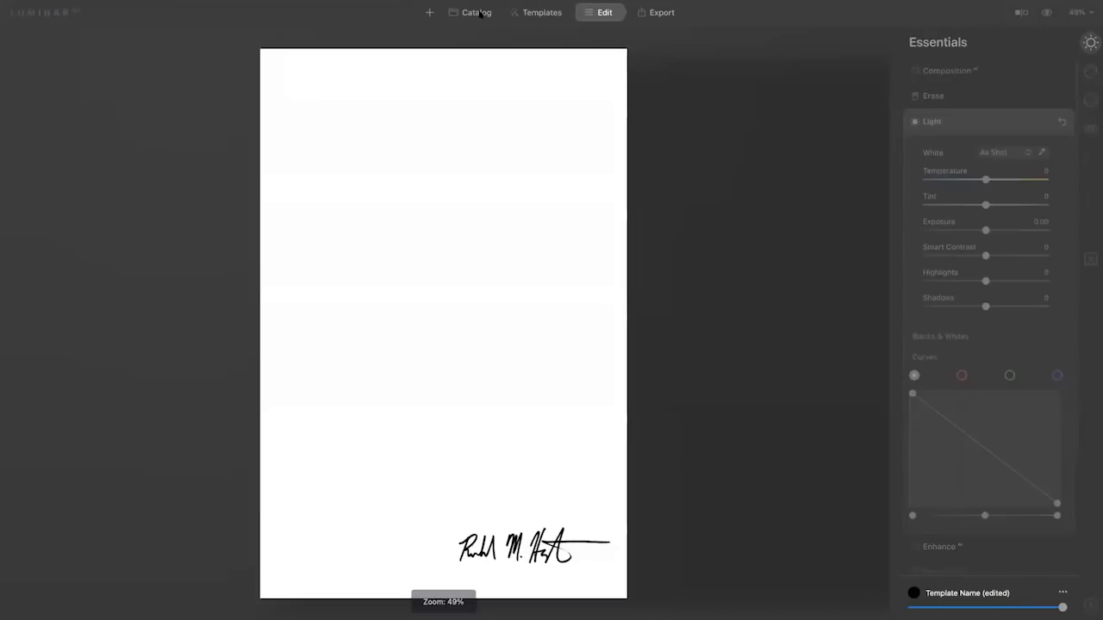
left_click(478, 12)
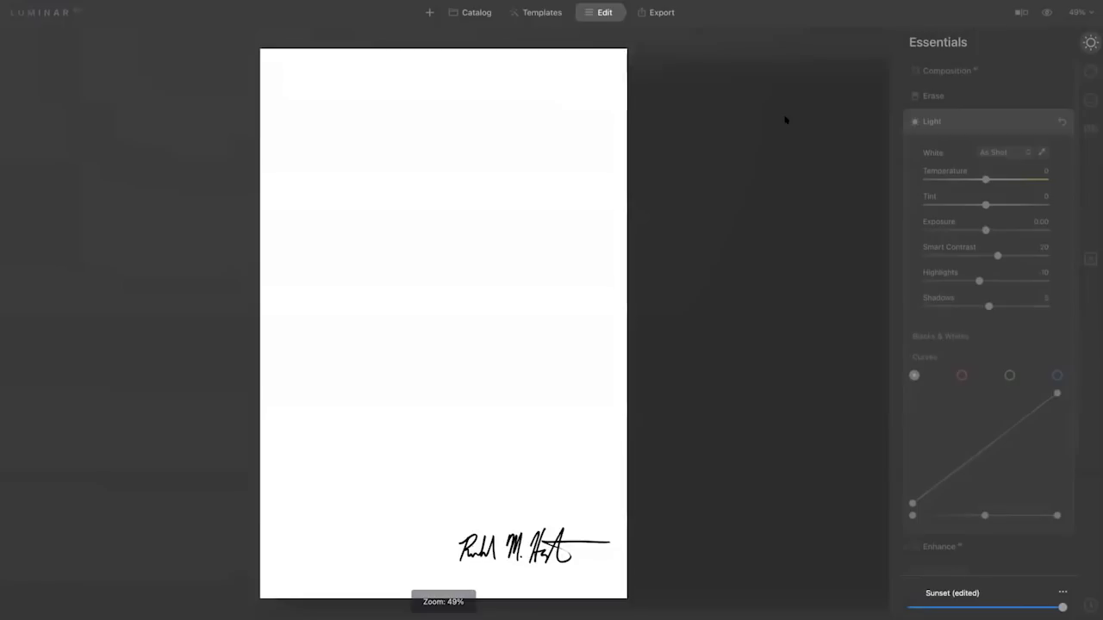
left_click(480, 12)
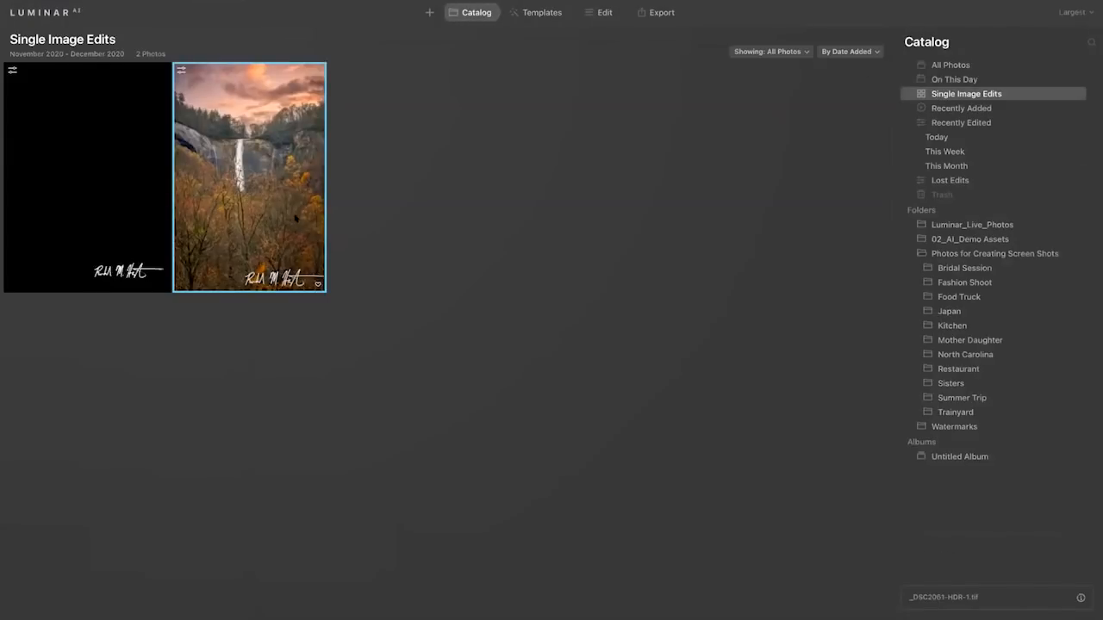
double_click(291, 215)
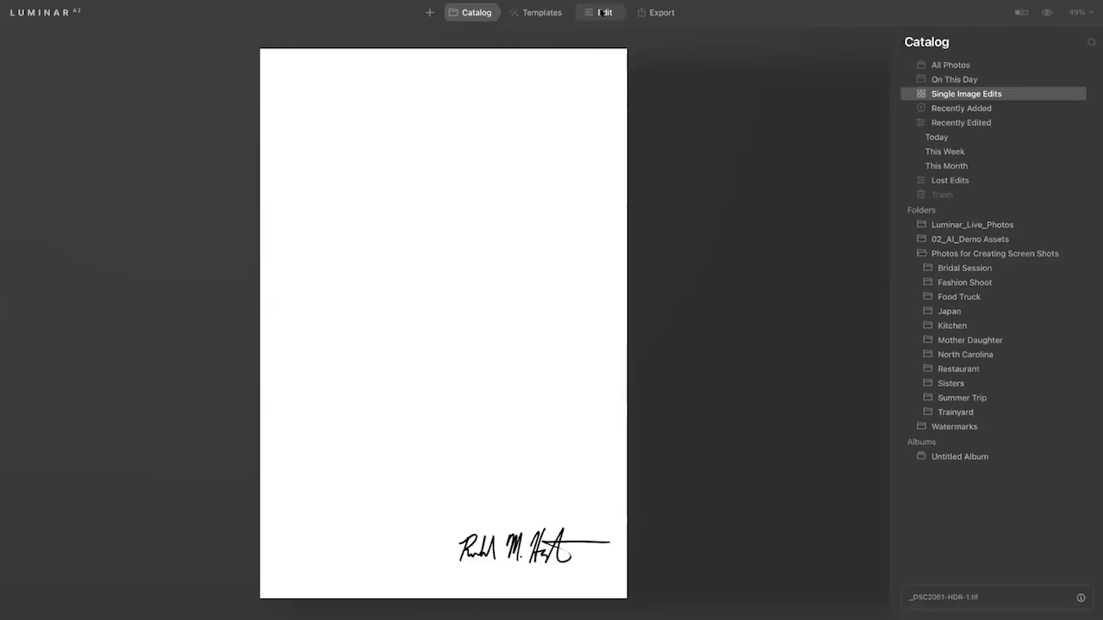
left_click(602, 12)
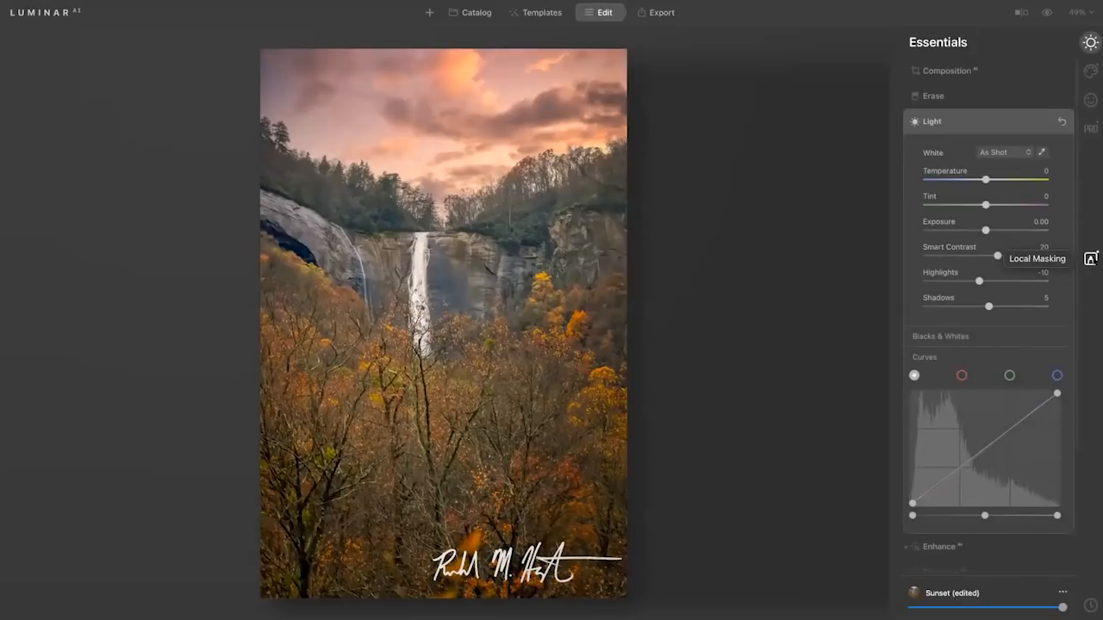
Remove the existing Texture layer from the photo's Local Masking and add a new Texture layer in its place.
left_click(1091, 257)
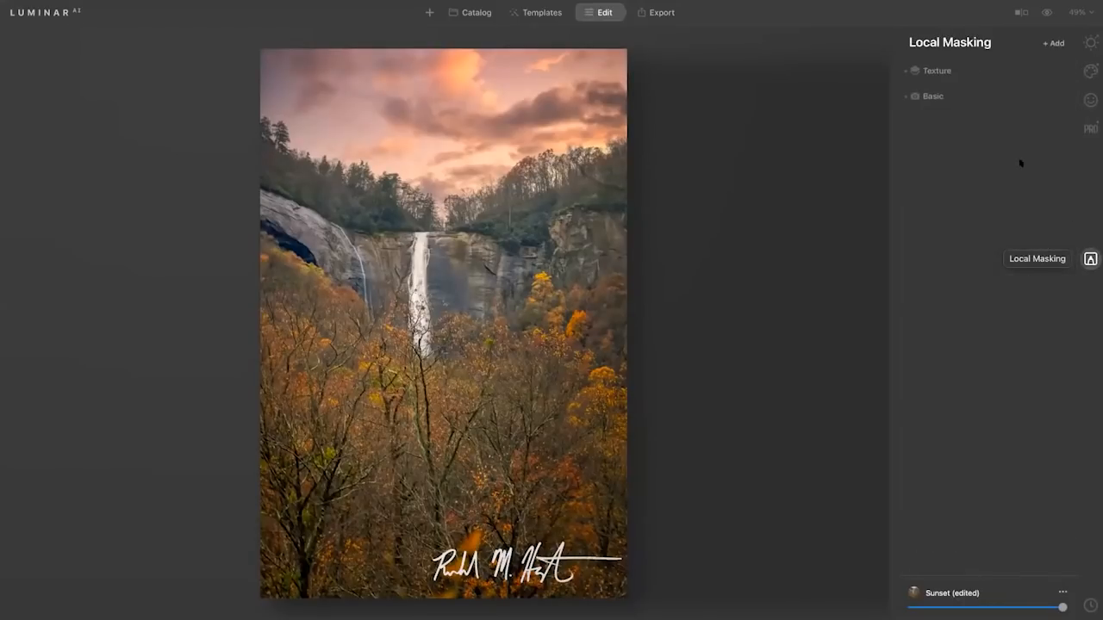
left_click(915, 71)
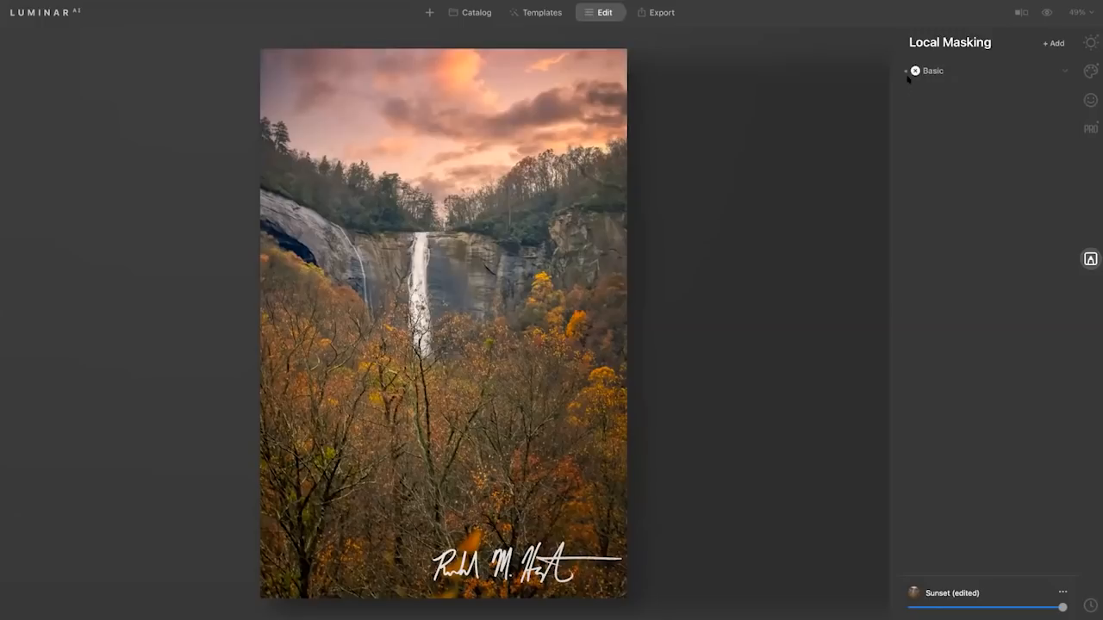
left_click(1057, 44)
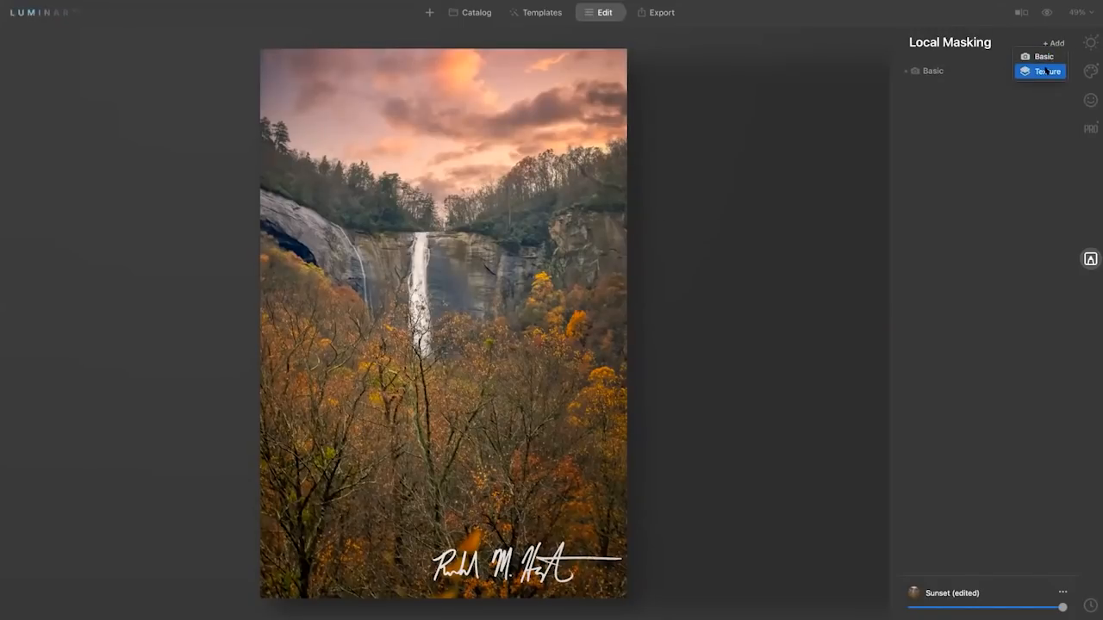
left_click(1046, 72)
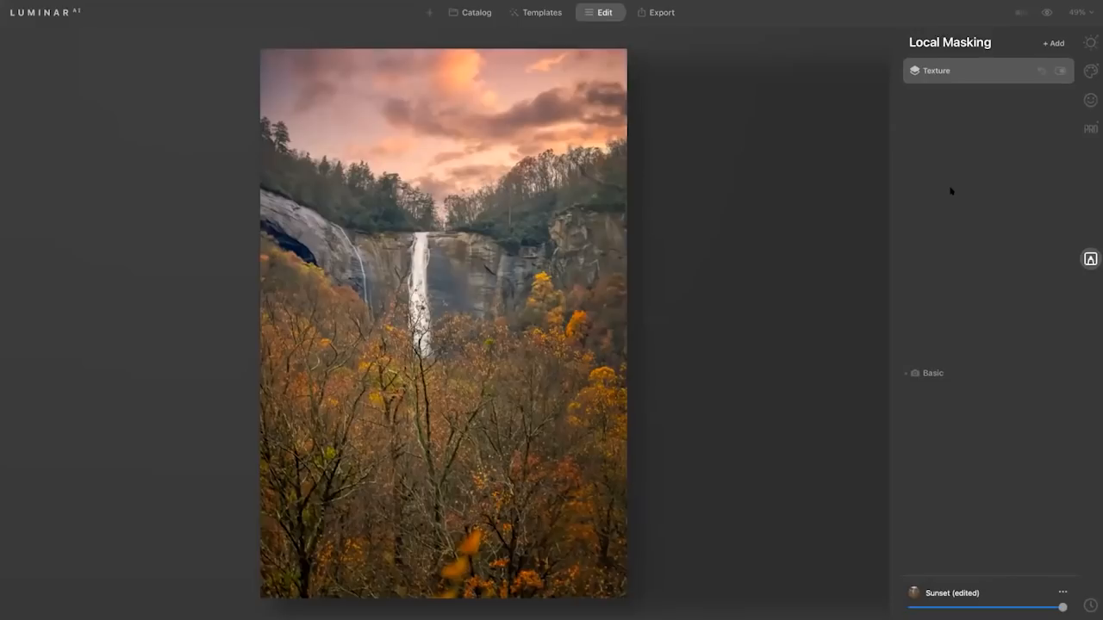
left_click(974, 70)
left_click(974, 70)
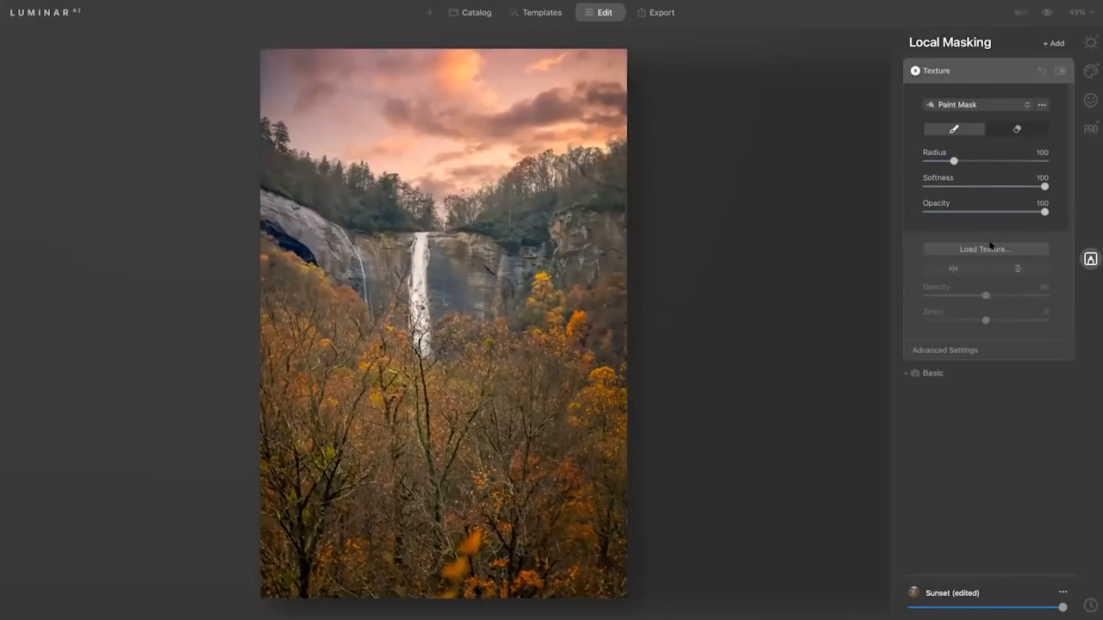
Load RMH-Sig_B.tiff from the Watermarks folder on the Desktop as the texture image.
left_click(986, 249)
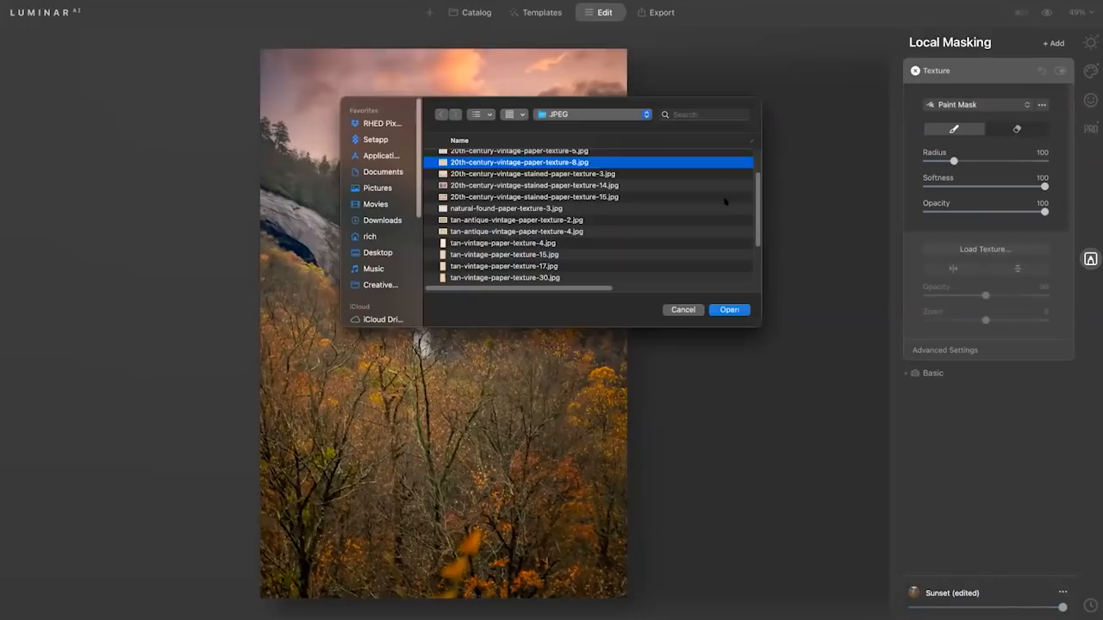
key("super+d")
key("w")
scroll(518, 249, "up", 1)
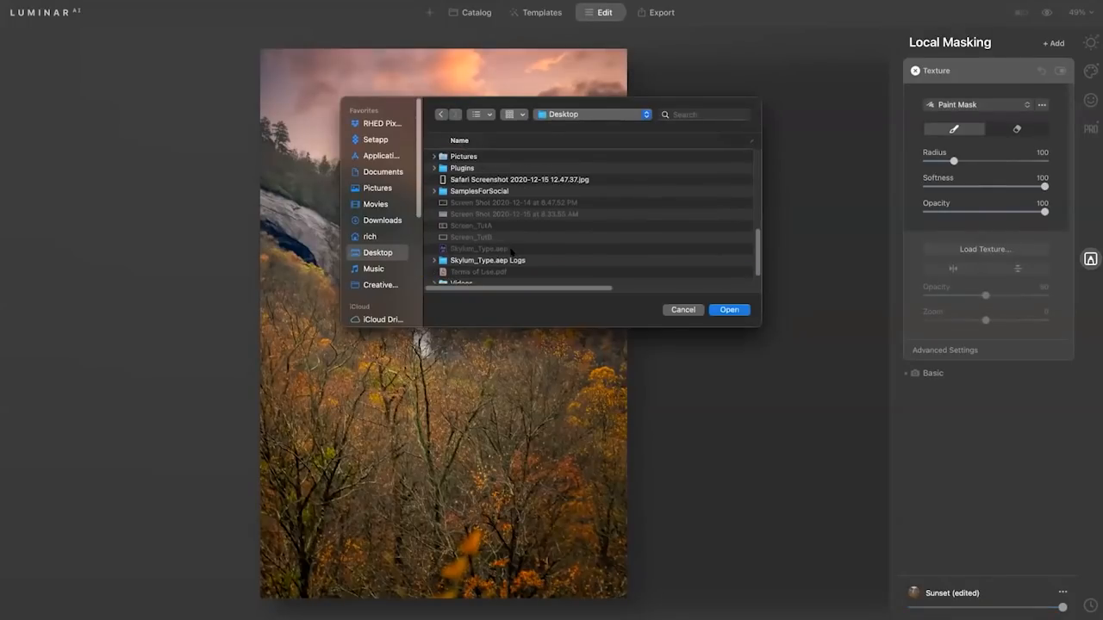
scroll(509, 250, "down", 1)
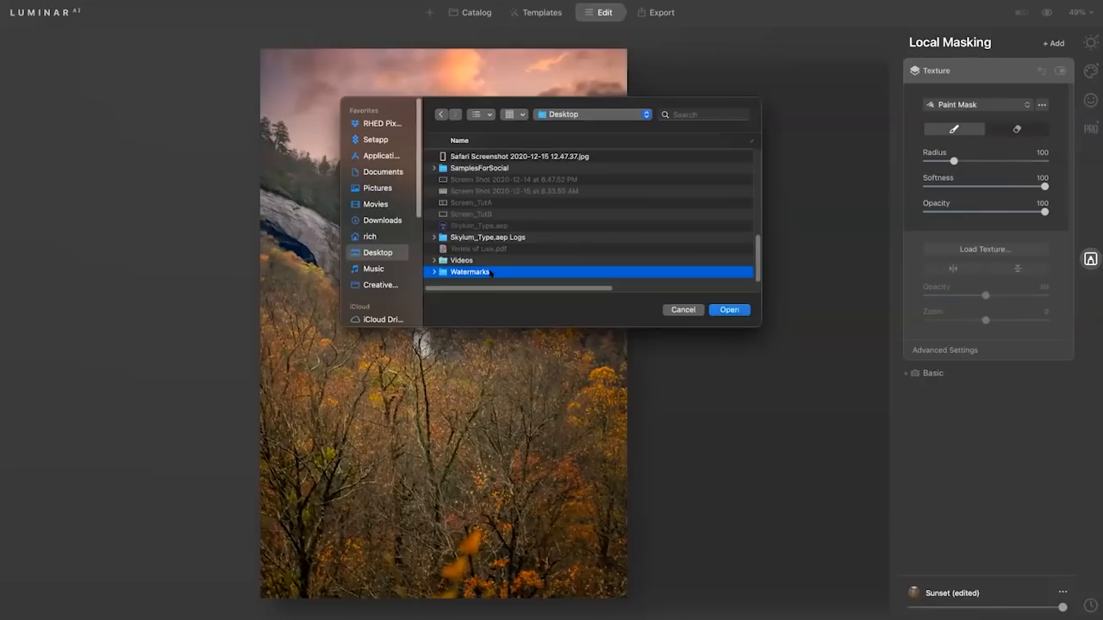
double_click(491, 272)
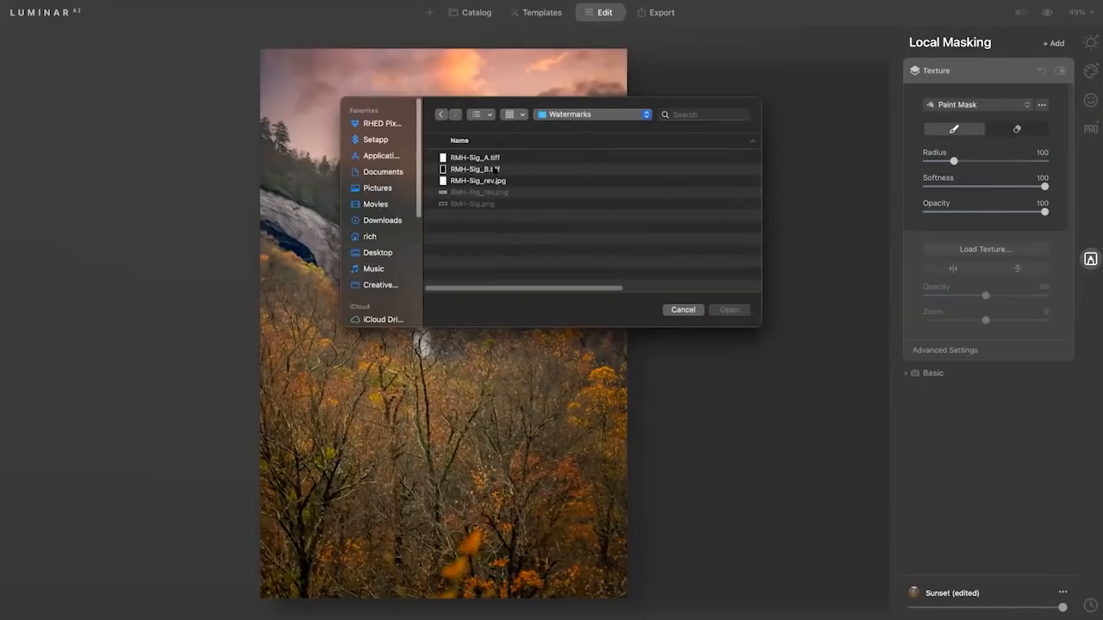
left_click(495, 169)
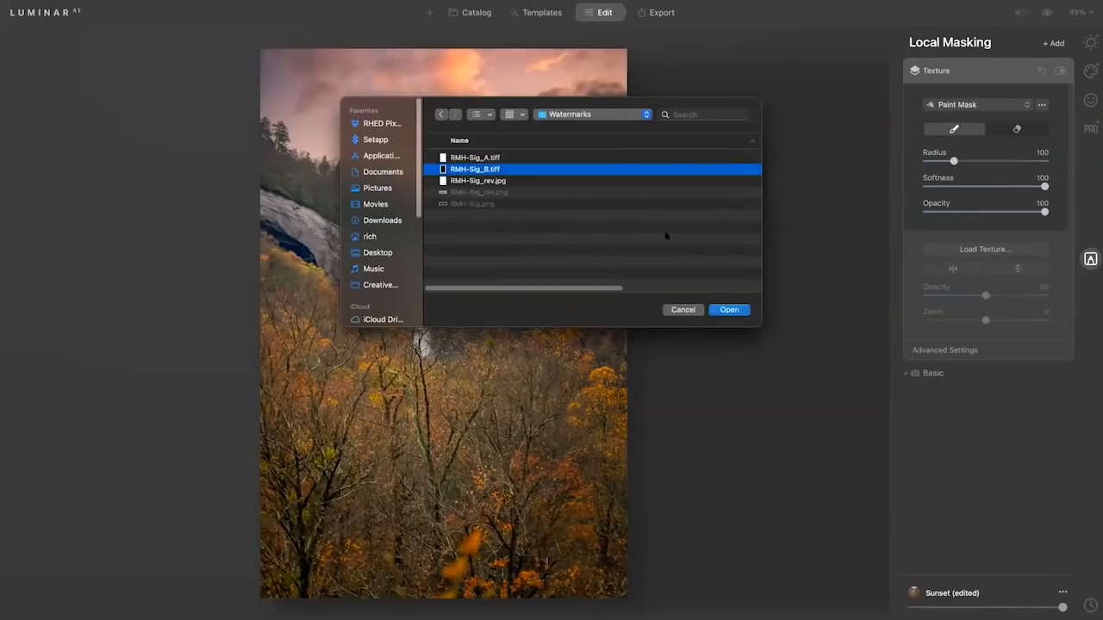
left_click(716, 310)
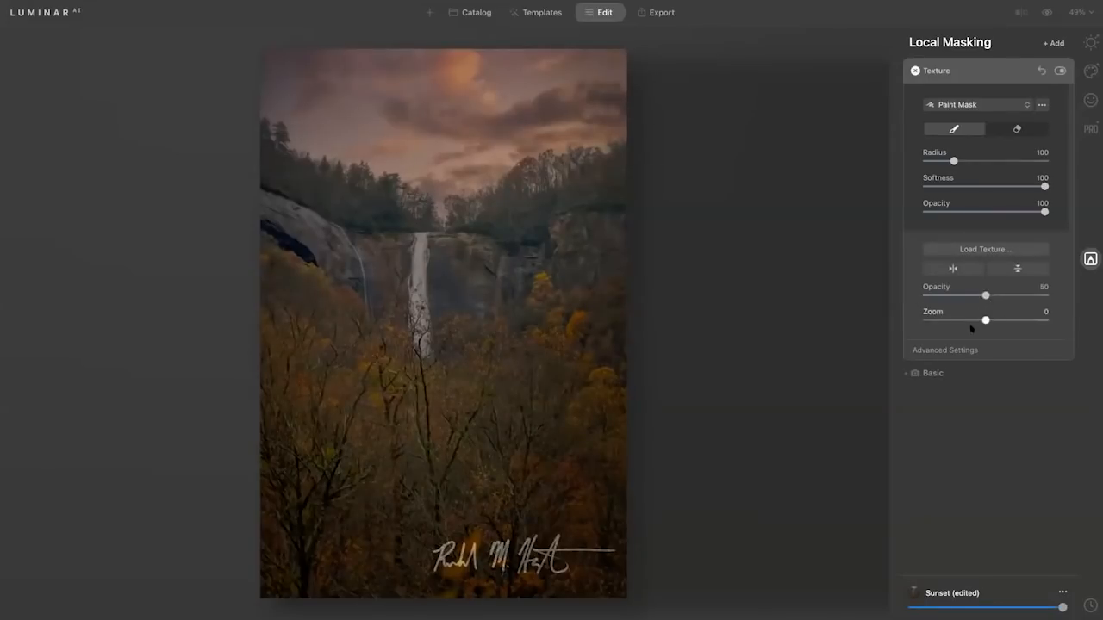
Blend the signature texture with Lighten mode at 100 opacity, and enlarge it slightly with Zoom.
left_click(955, 351)
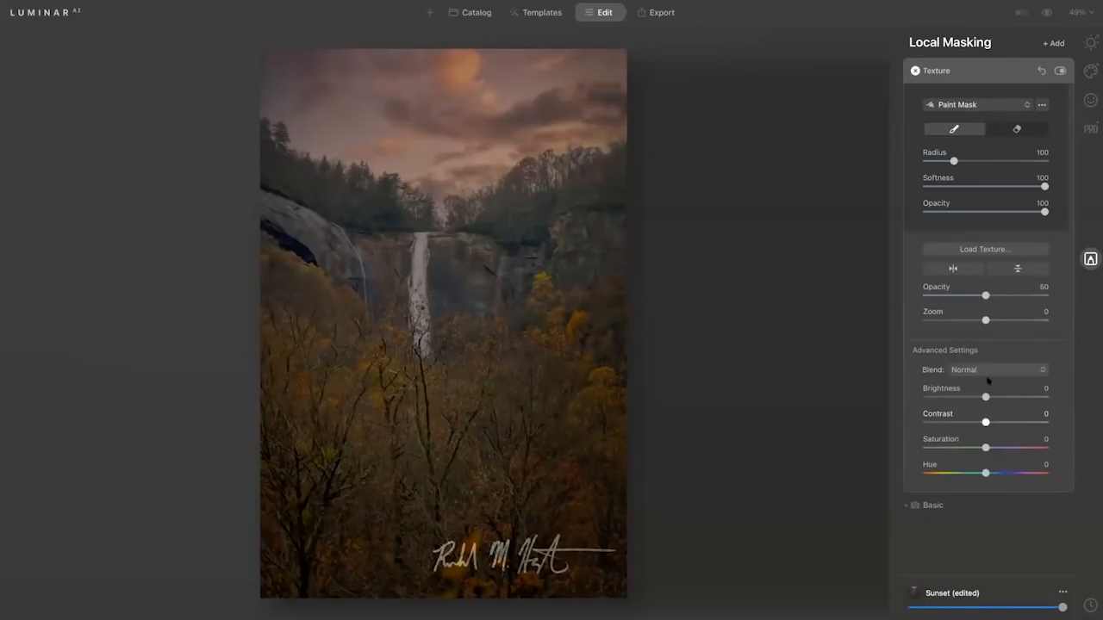
left_click(989, 370)
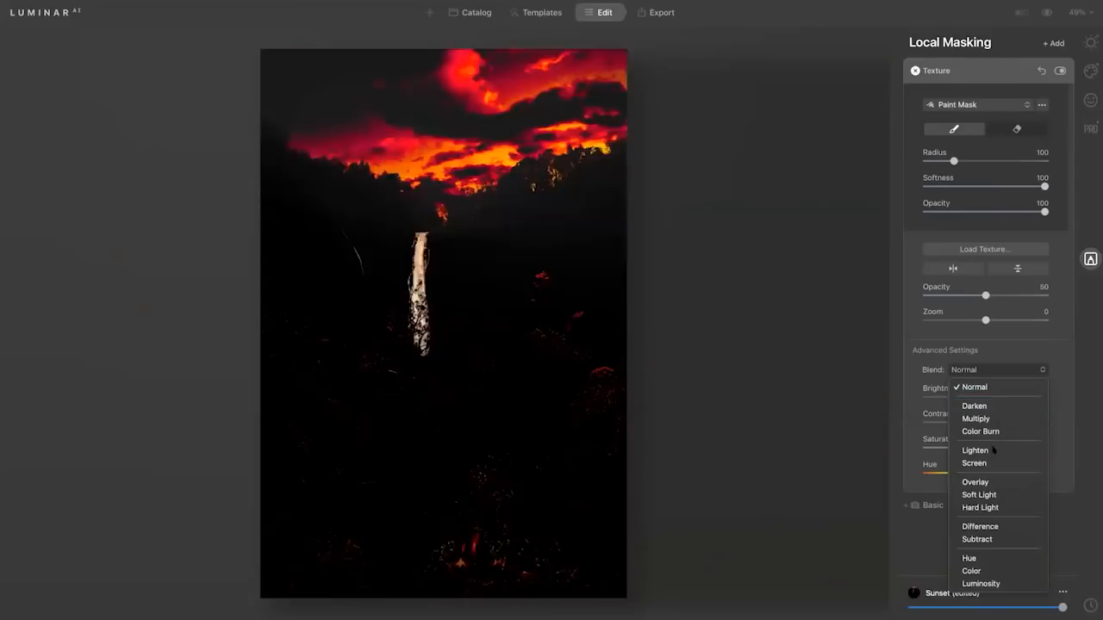
left_click(993, 450)
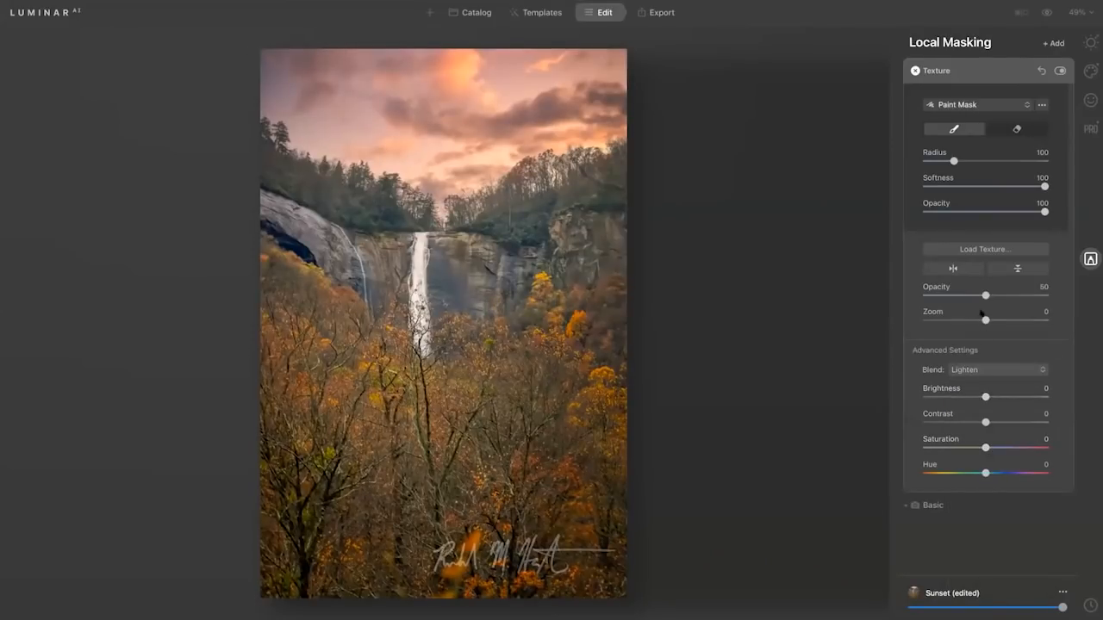
left_click_drag(998, 293, 1046, 295)
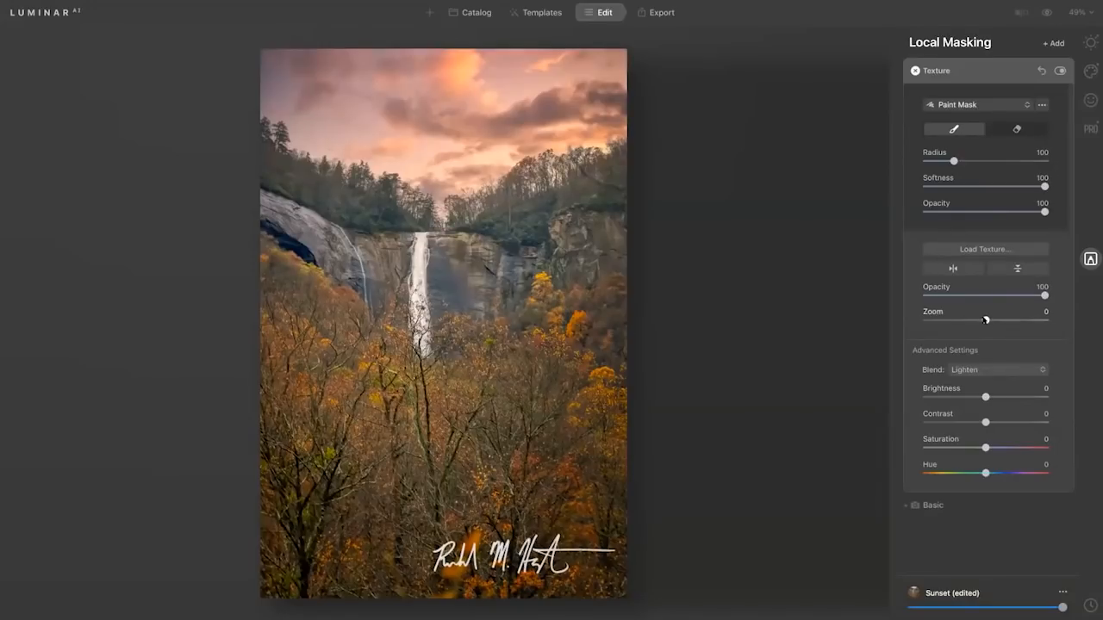
left_click_drag(985, 319, 986, 319)
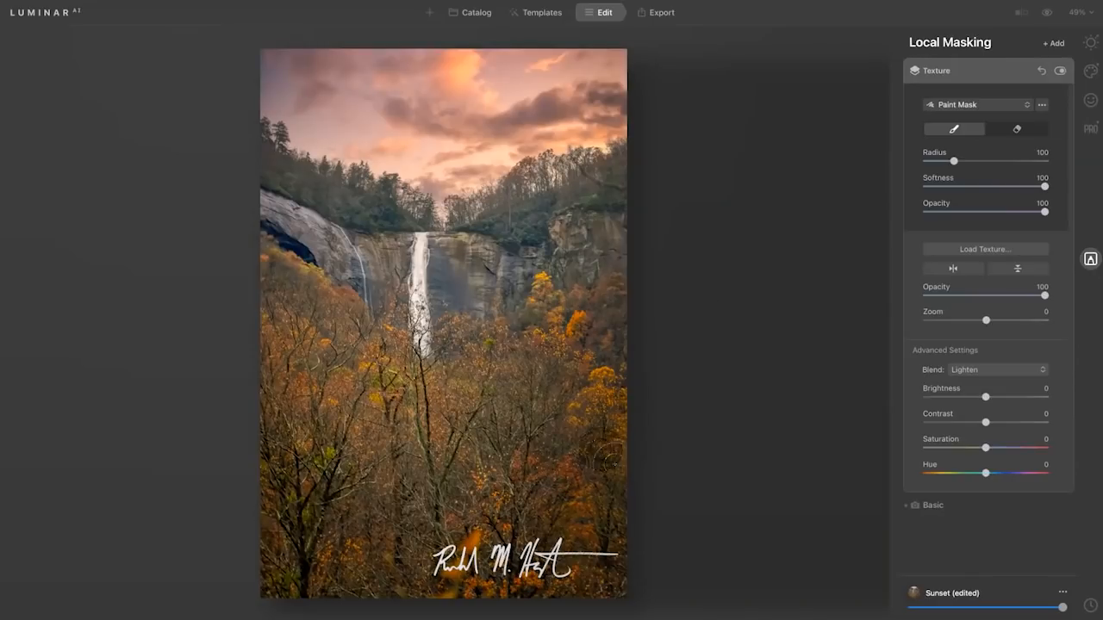
left_click(990, 75)
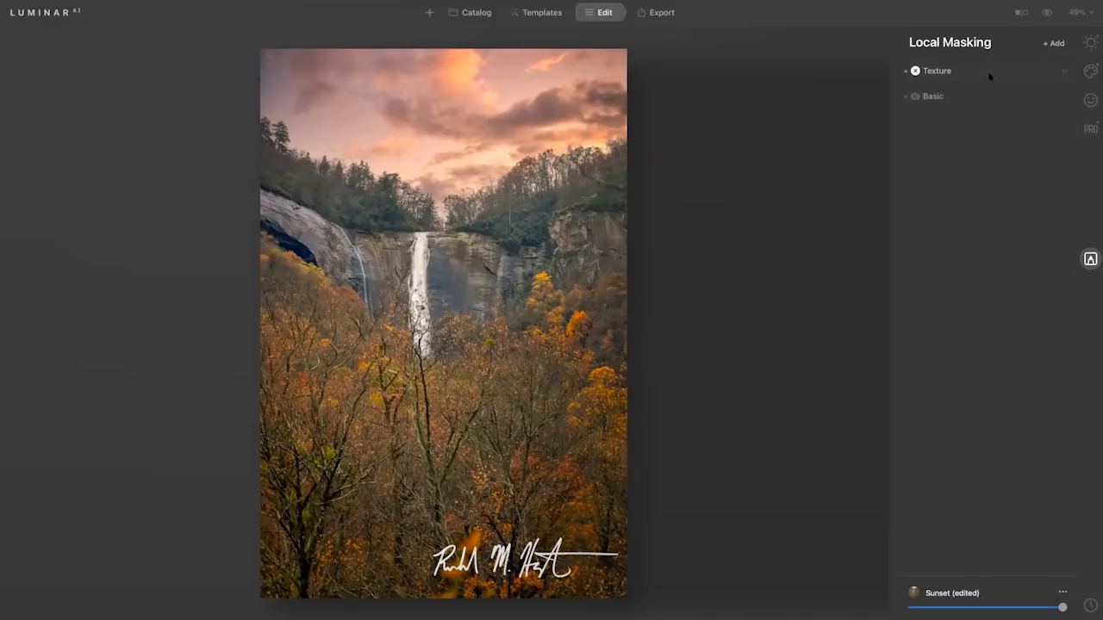
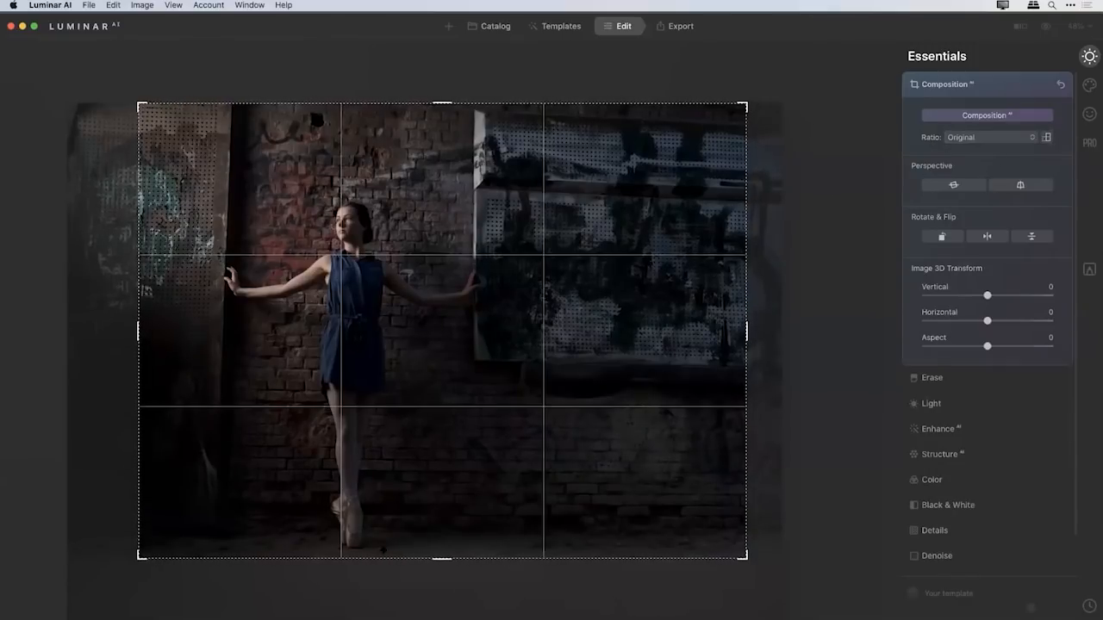
Shift the ballerina photo within its crop frame, apply automatic perspective alignment, and set the Vertical 3D transform to -2.
left_click_drag(417, 463, 413, 447)
left_click_drag(442, 515, 441, 506)
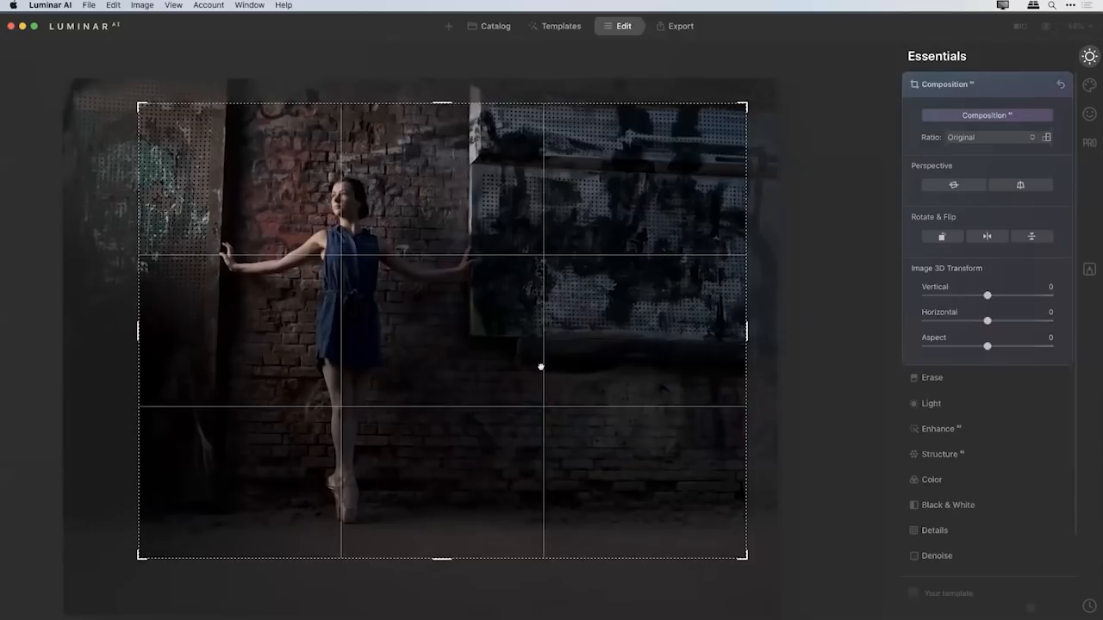
left_click(1021, 185)
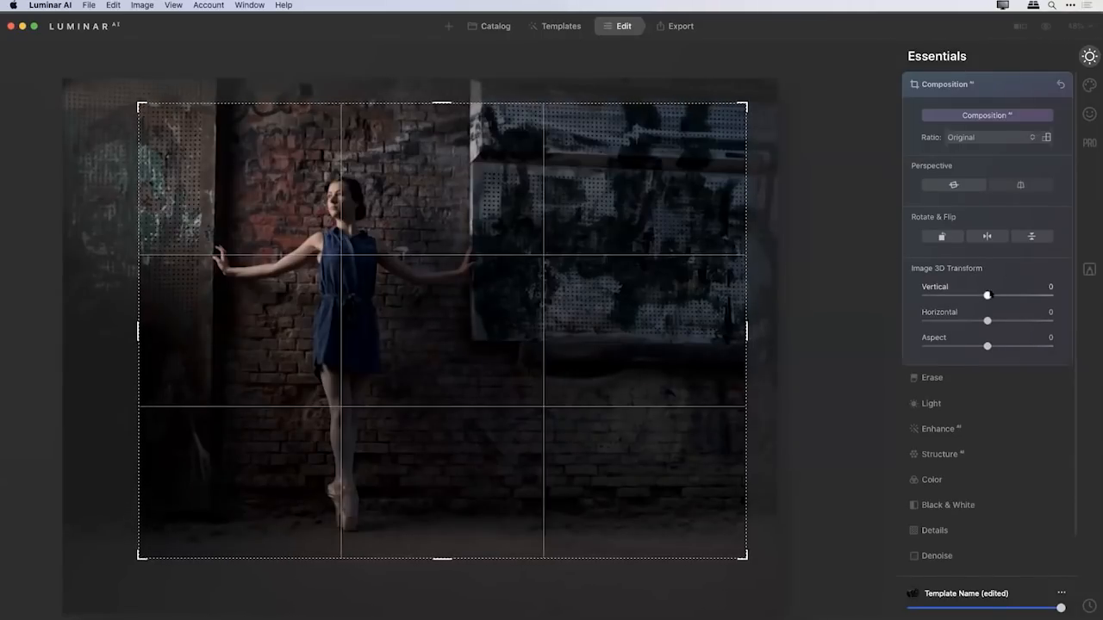
left_click_drag(987, 295, 986, 295)
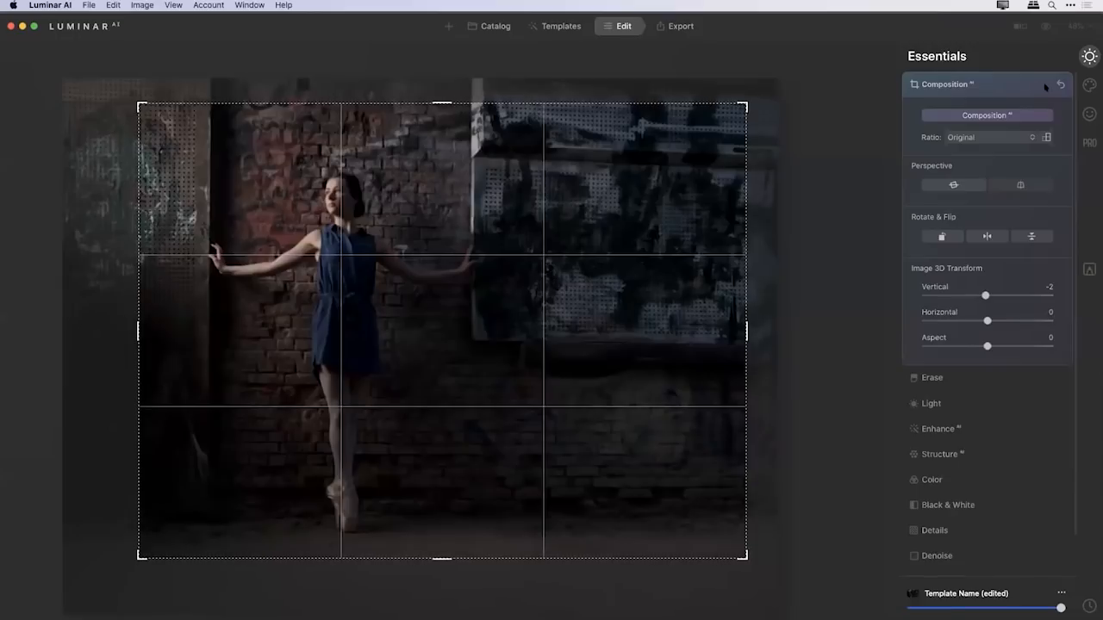
Add a Basic local adjustment to the ballerina photo and lower its Exposure to -1.02.
left_click(1089, 269)
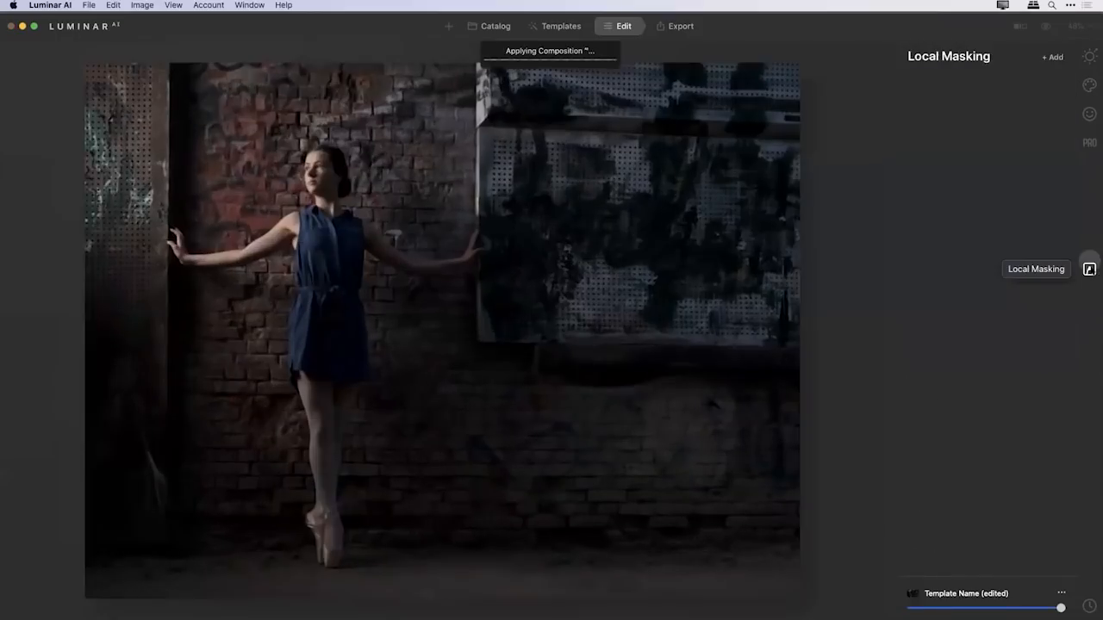
left_click(1047, 56)
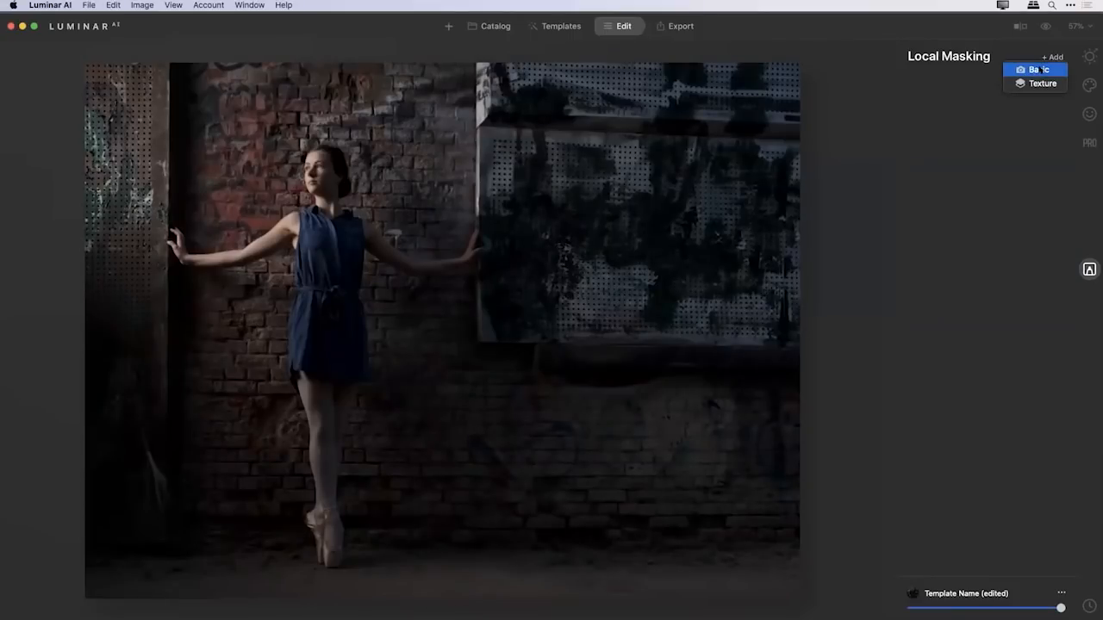
left_click(1041, 70)
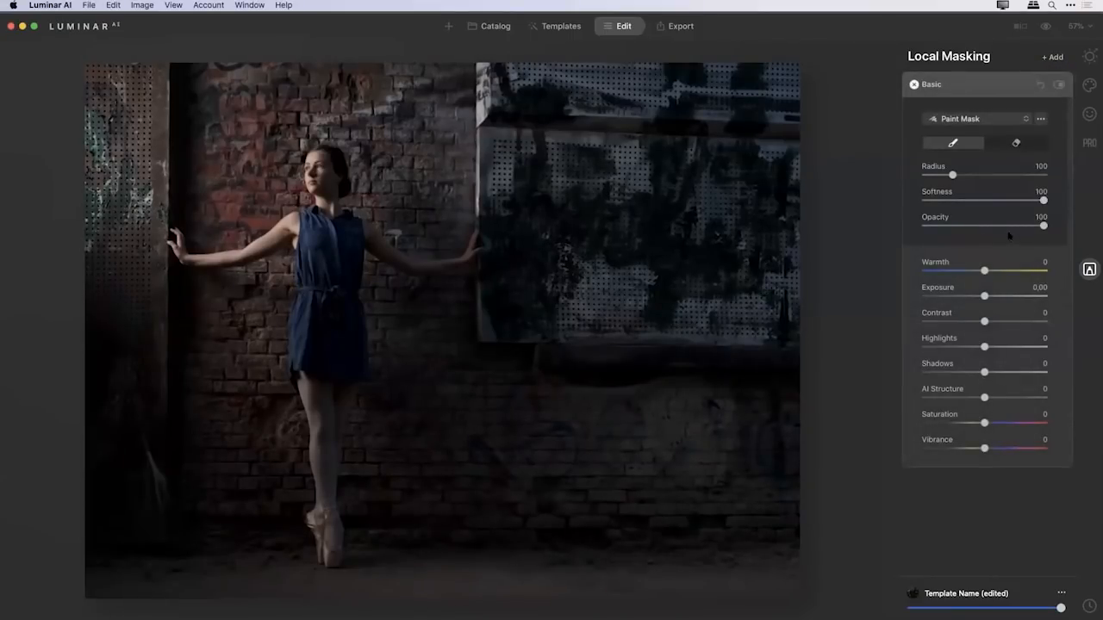
left_click_drag(984, 295, 972, 297)
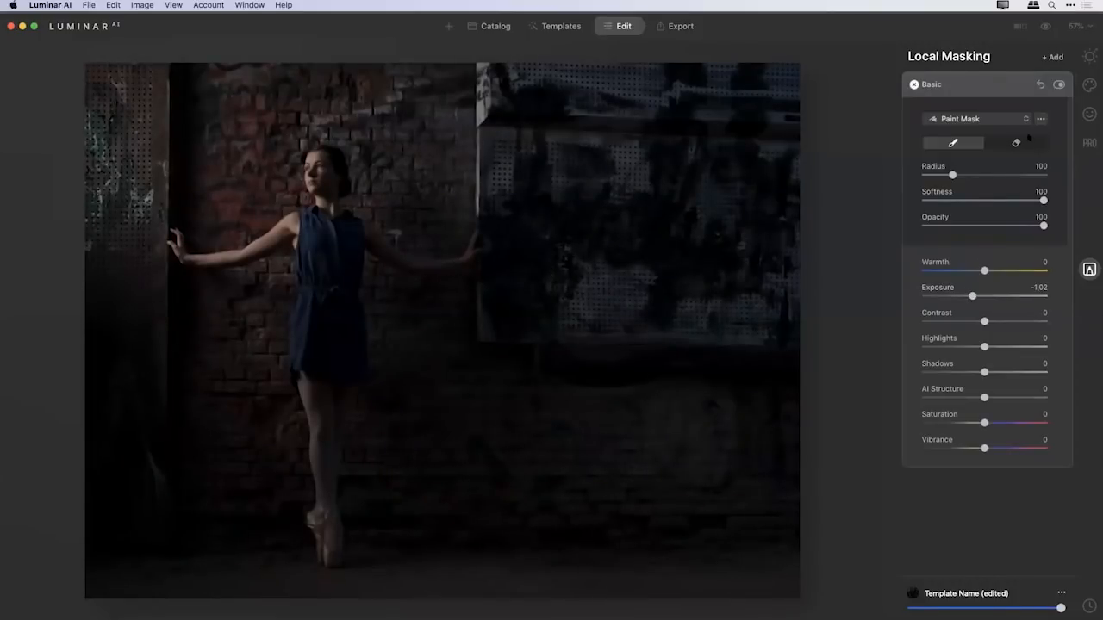
Restrict the darkening with a gradient mask drawn diagonally beside the door, from above the dancer's outstretched hand toward the brick wall.
left_click(1026, 118)
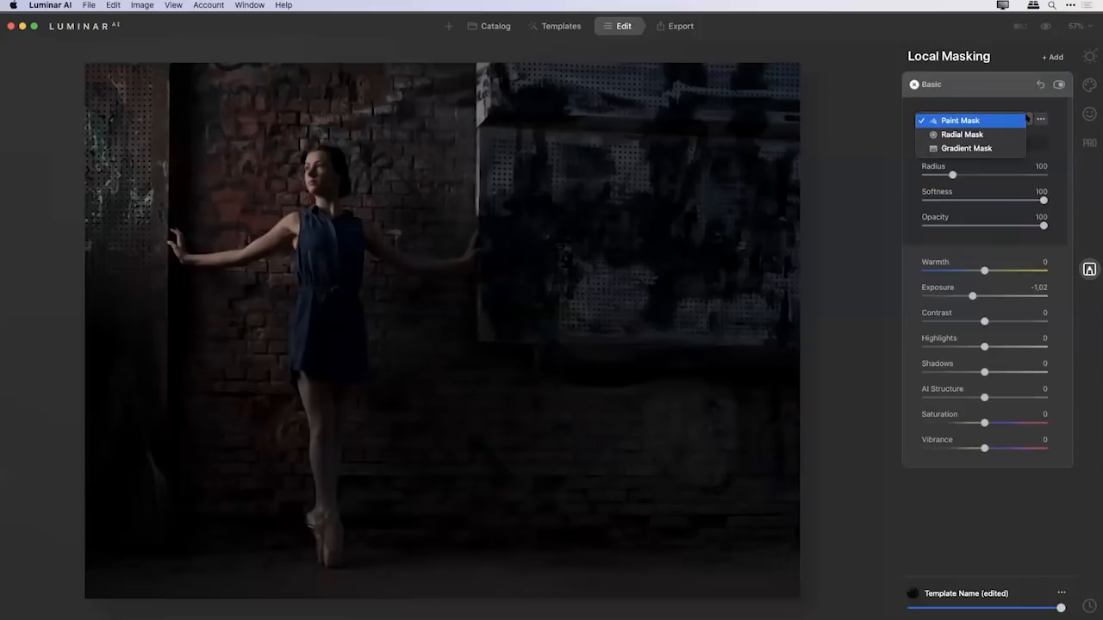
left_click(973, 148)
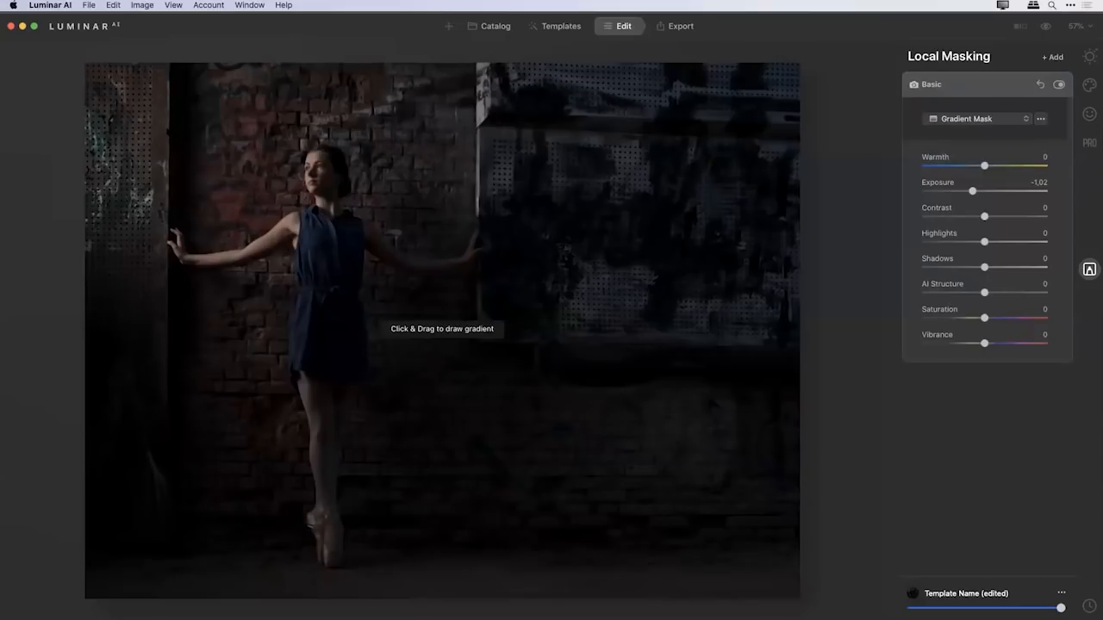
left_click_drag(172, 129, 213, 163)
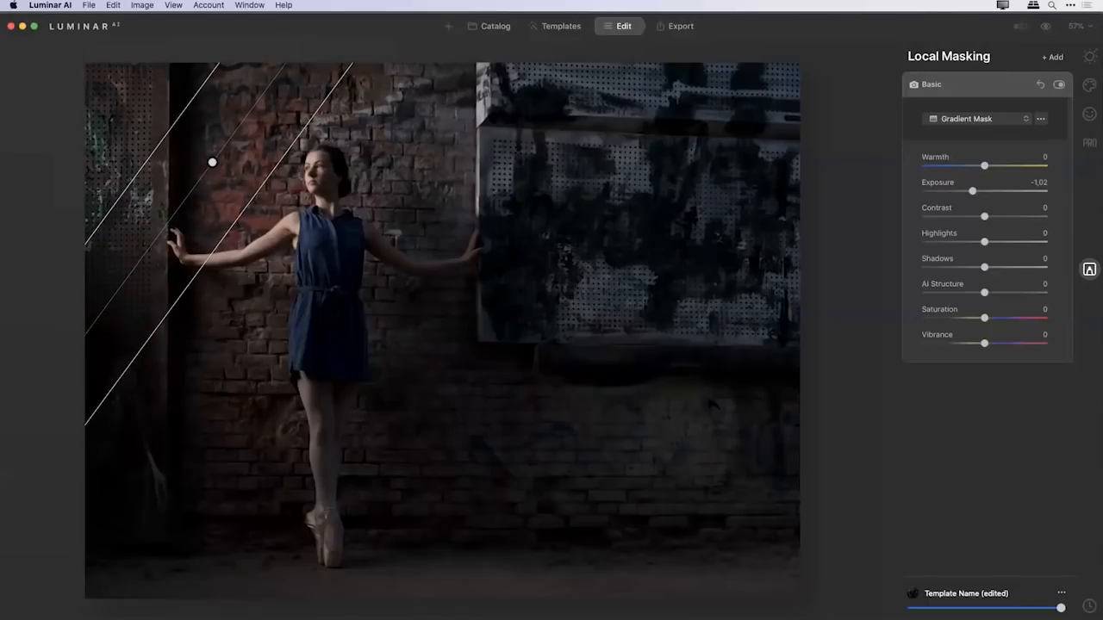
Apply the Long Beach LUT in Mood with Amount 13 and Saturation -30.
left_click(1089, 143)
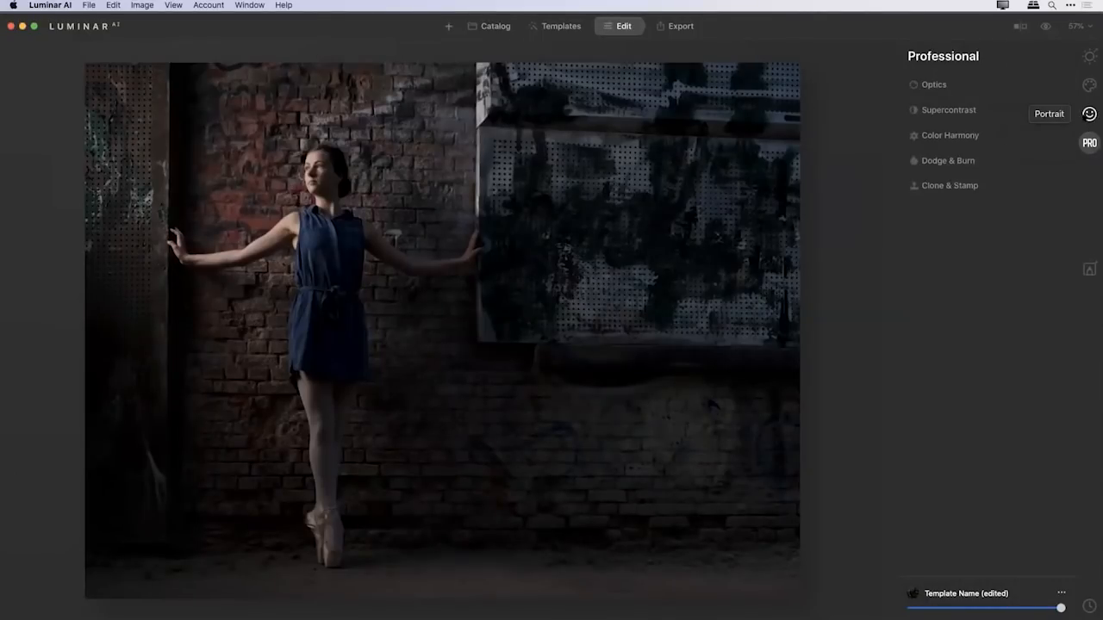
left_click(1089, 84)
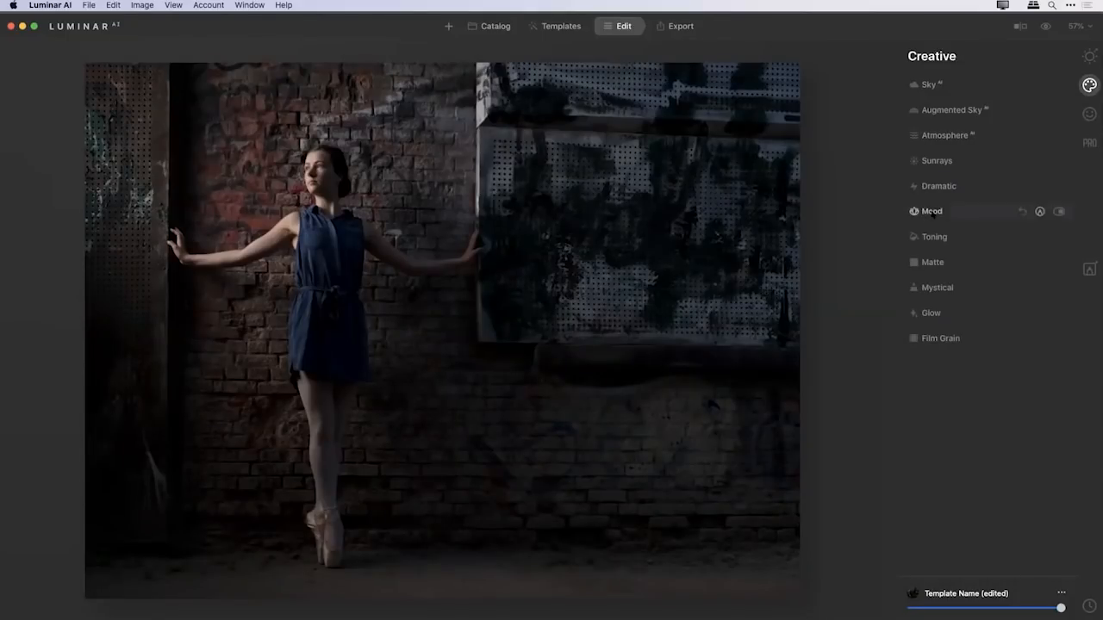
left_click(934, 213)
left_click(963, 243)
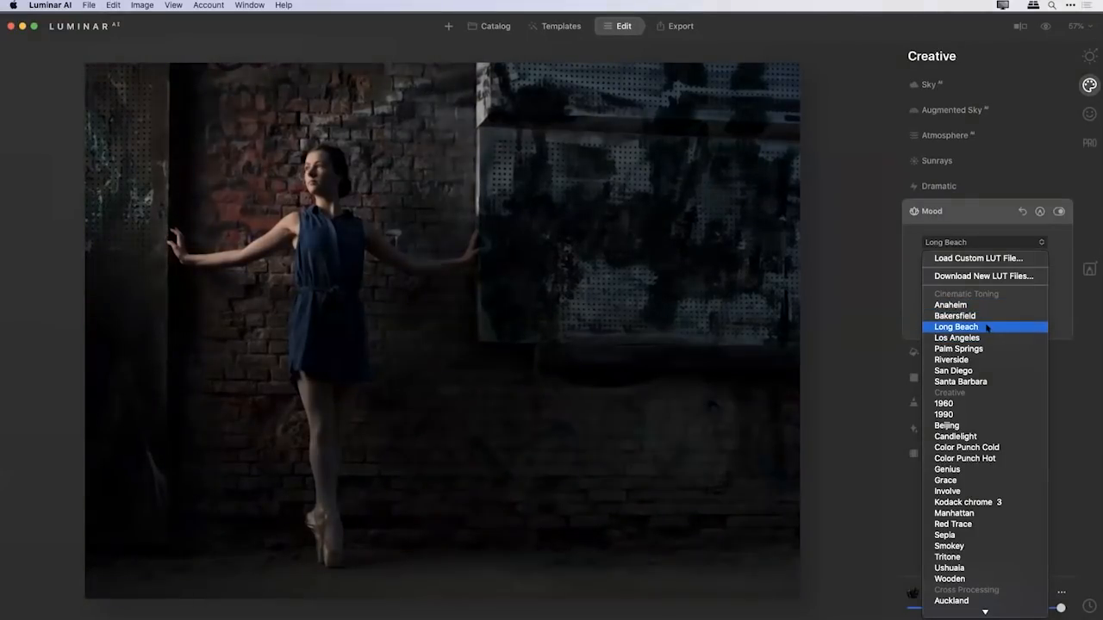
left_click(988, 327)
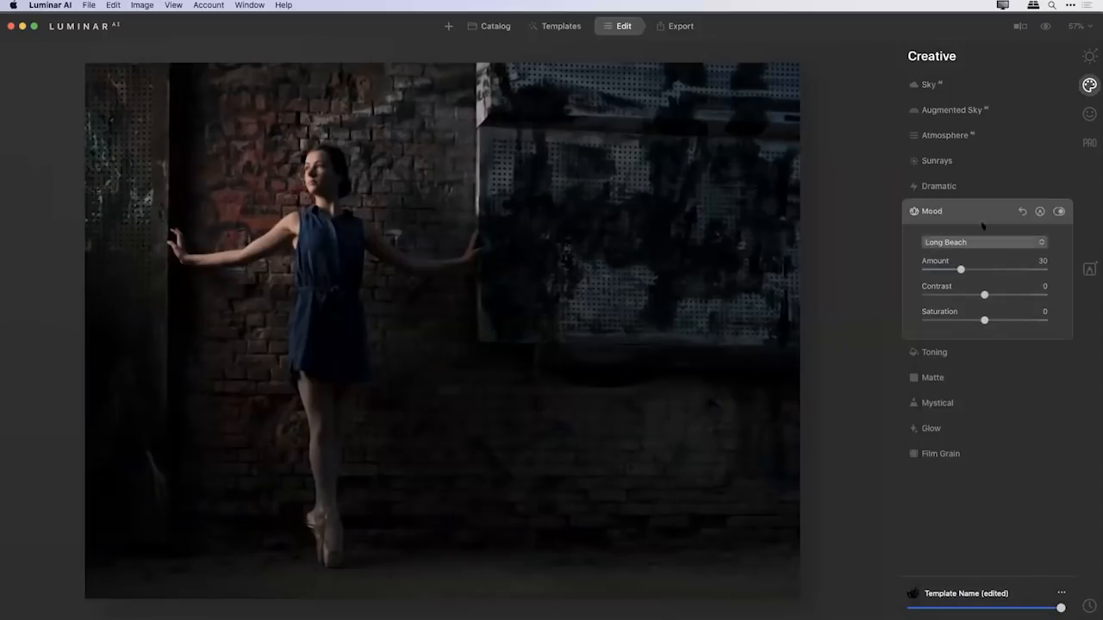
left_click_drag(961, 269, 941, 270)
left_click_drag(984, 320, 966, 321)
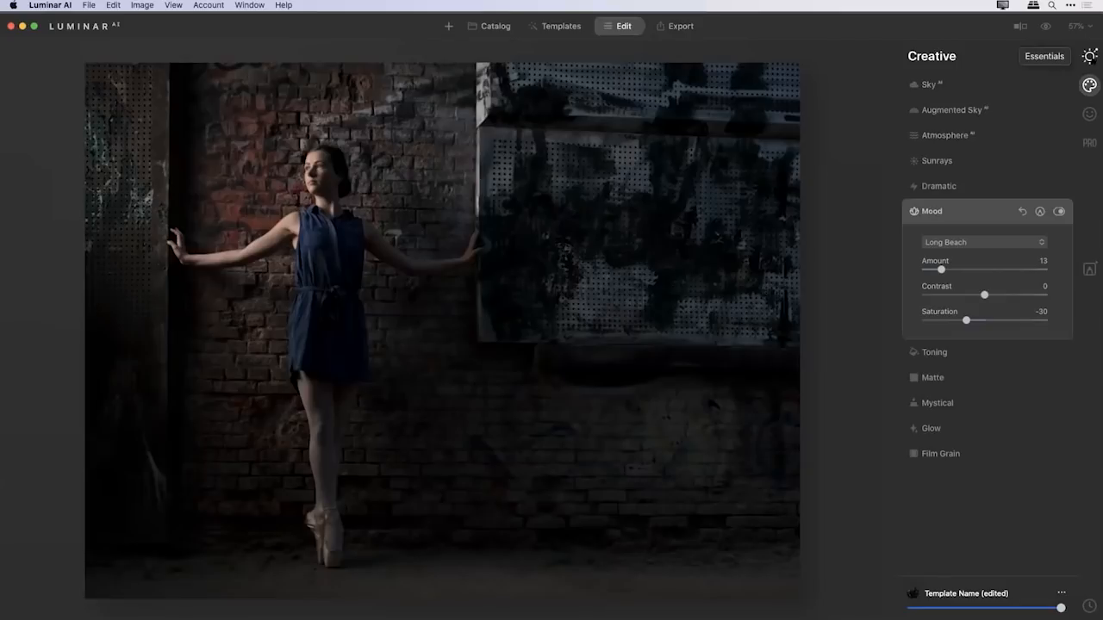
Raise the Structure AI Amount to 56 and inspect the wall and dancer at 100% magnification.
left_click(1090, 56)
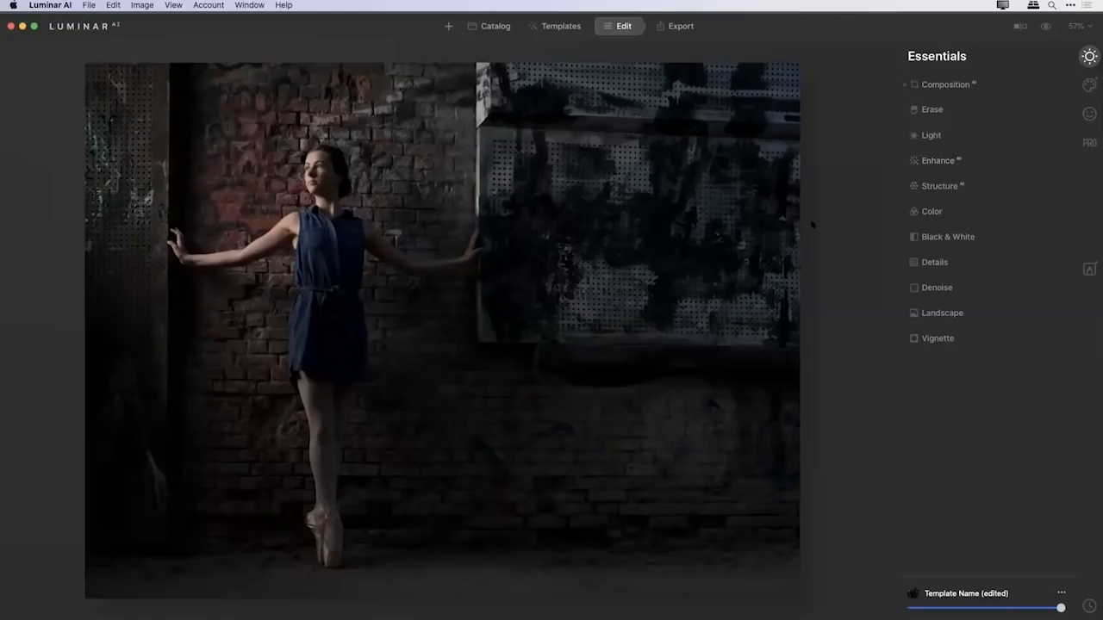
left_click(936, 186)
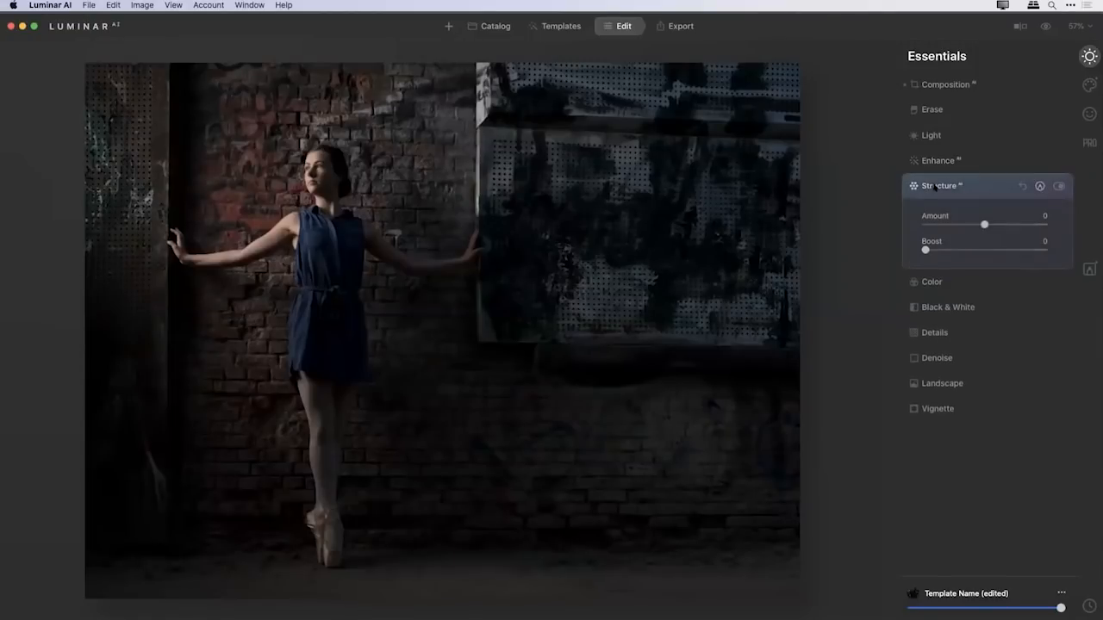
left_click_drag(991, 225, 1018, 225)
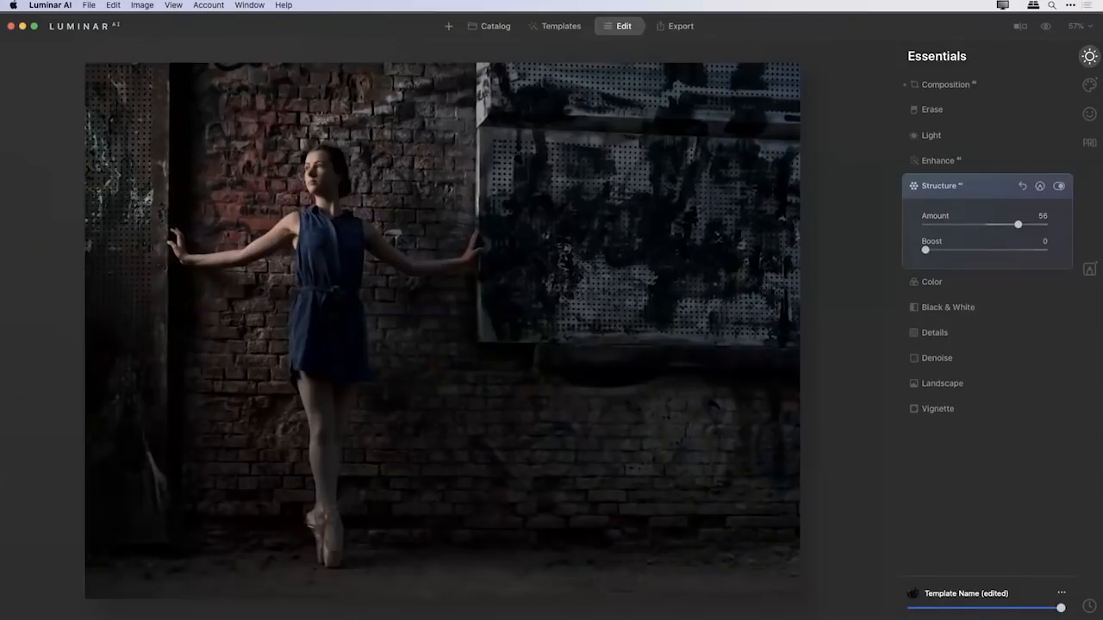
key("super+1")
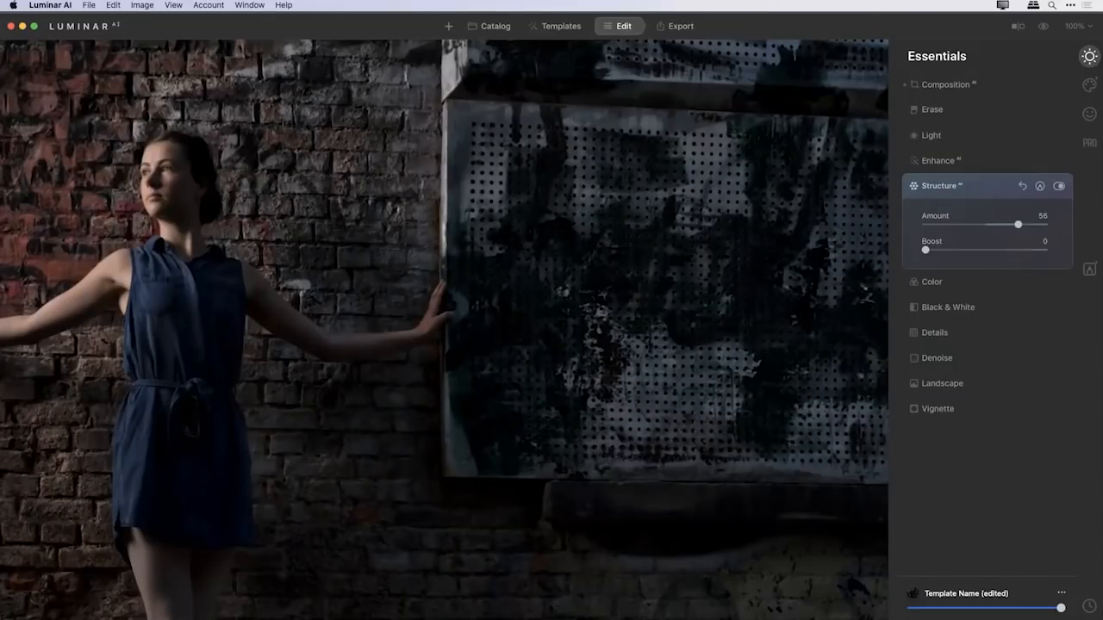
left_click_drag(466, 500, 452, 173)
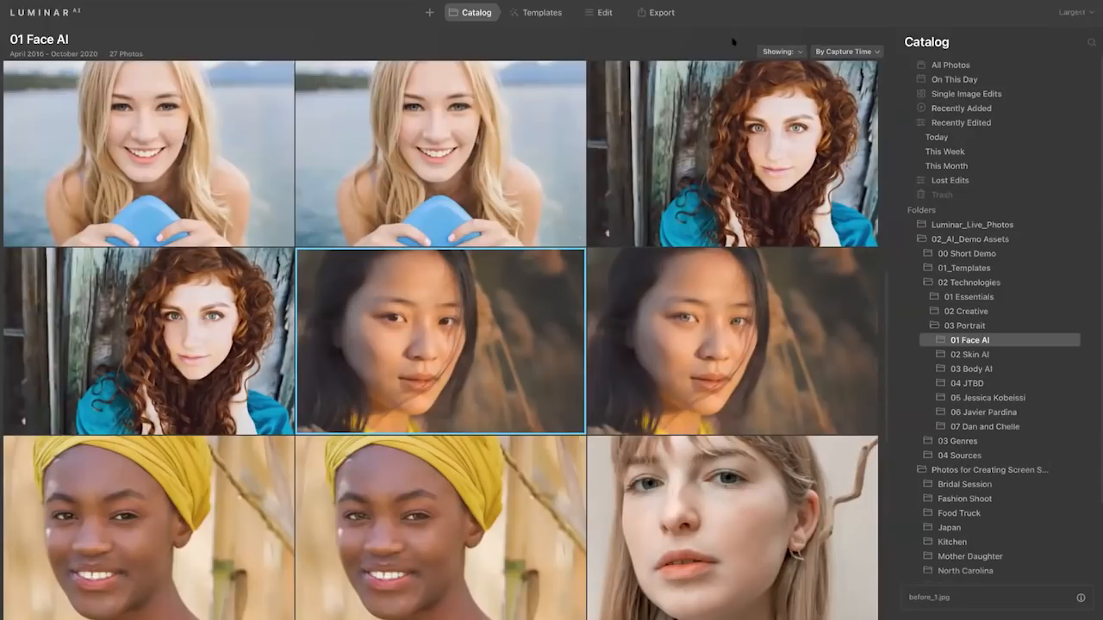
Examine the yearly breakdown of All Photos and the commands for creating, opening, backing up and restoring catalogs.
left_click(910, 64)
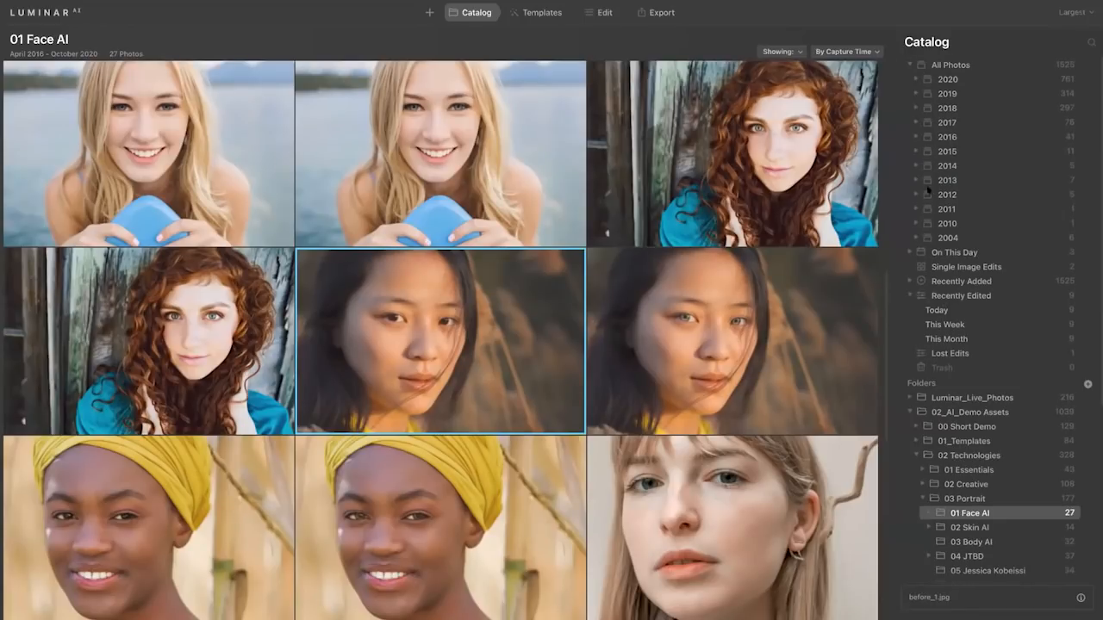
left_click(910, 66)
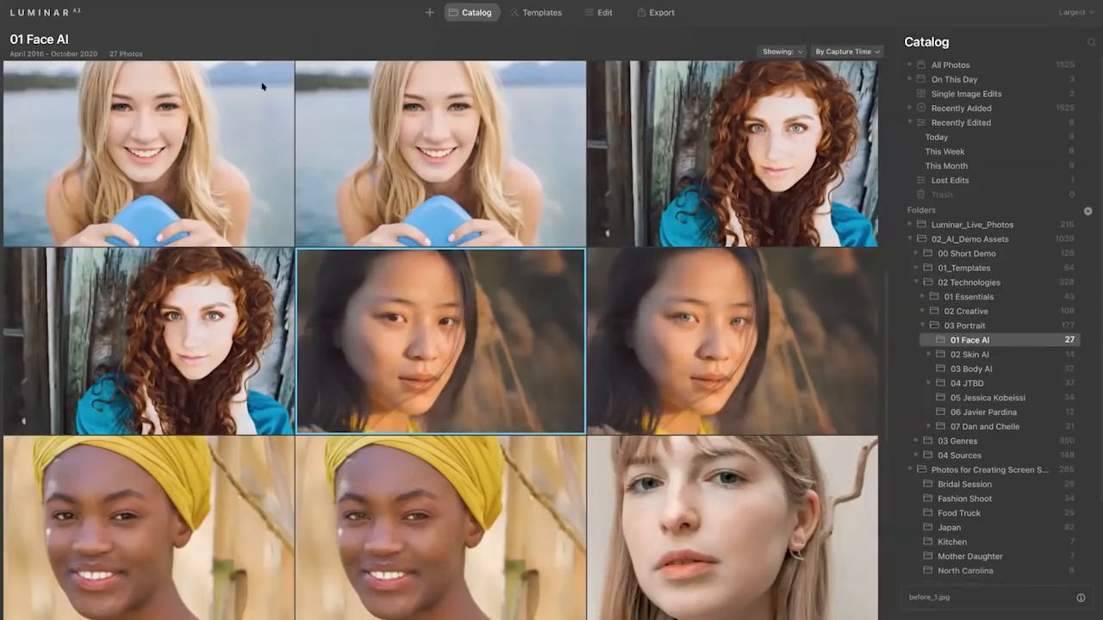
mouse_move(145, 3)
left_click(91, 5)
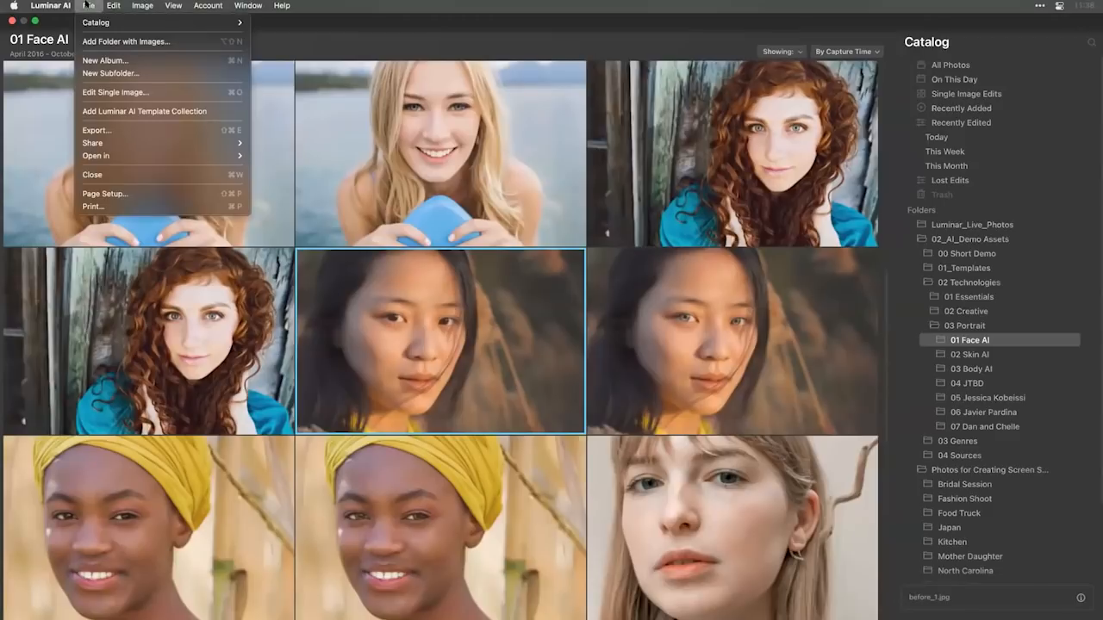
mouse_move(86, 19)
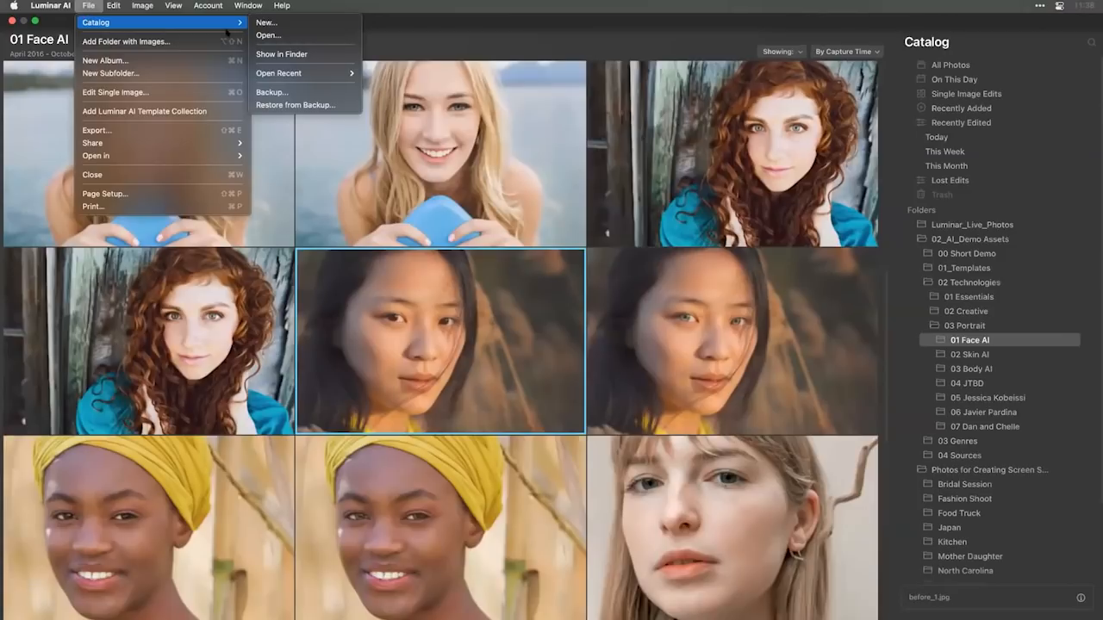
left_click(434, 25)
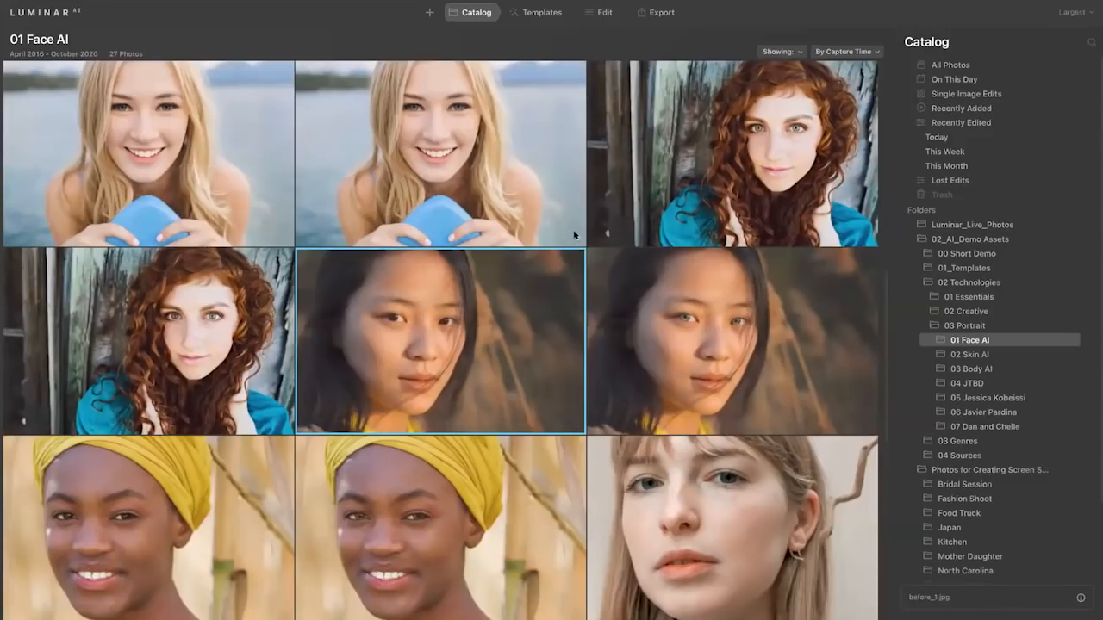
Mark the second photo of the blonde woman with the blue object as a favorite and reject the close-up portrait in the third row.
key("p")
left_click(454, 221)
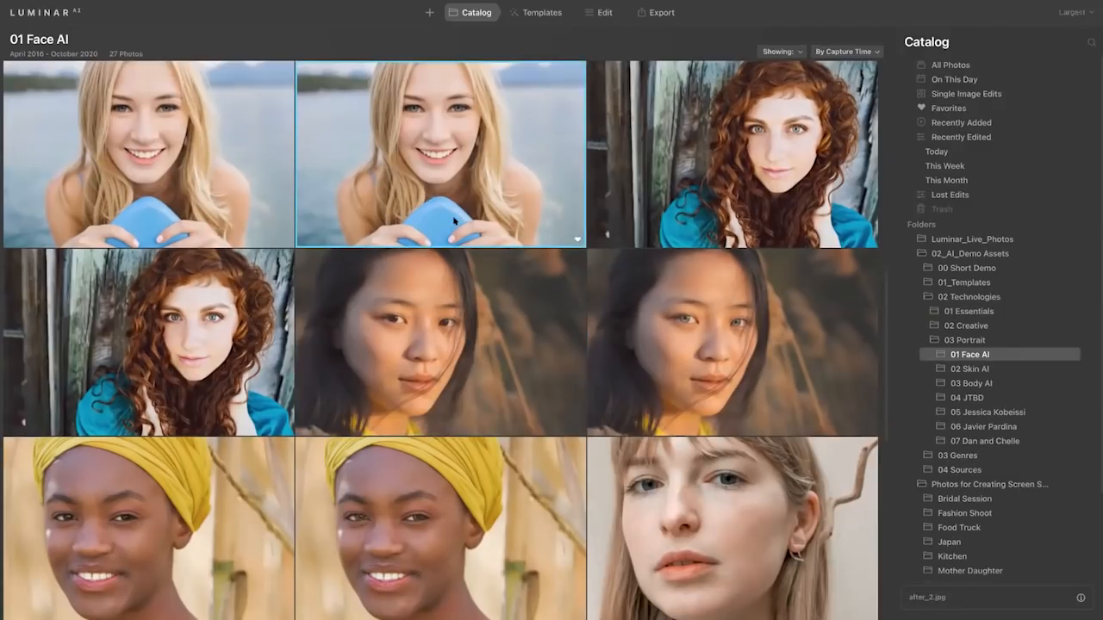
left_click(678, 517)
key("x")
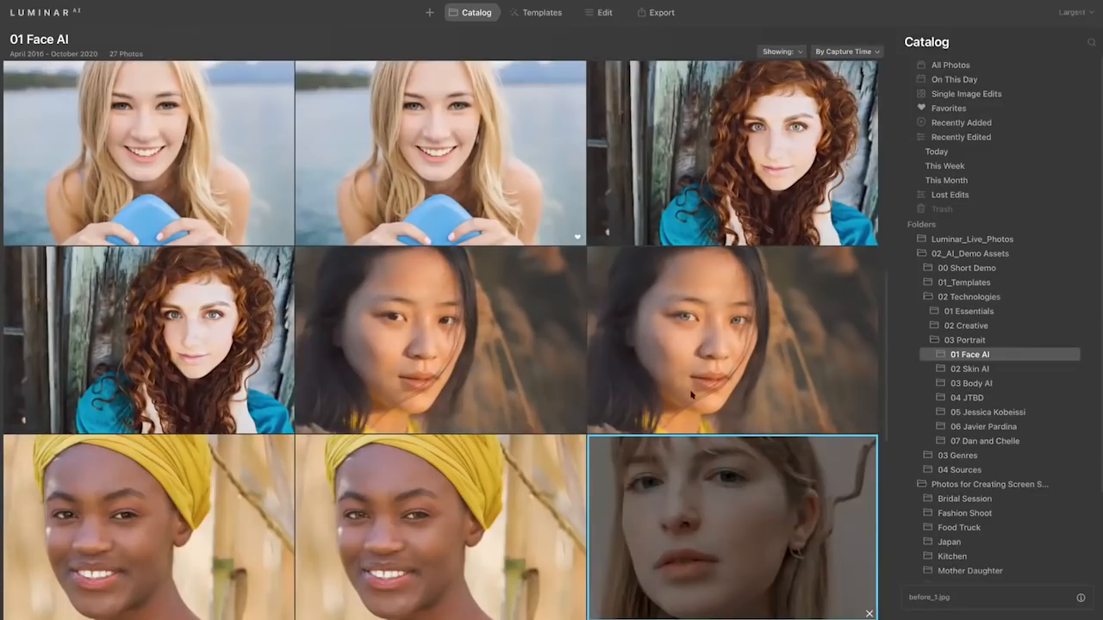
View the filter choices for showing favorite, rejected, unmarked or edited photos in the 01 Face AI folder.
left_click(788, 52)
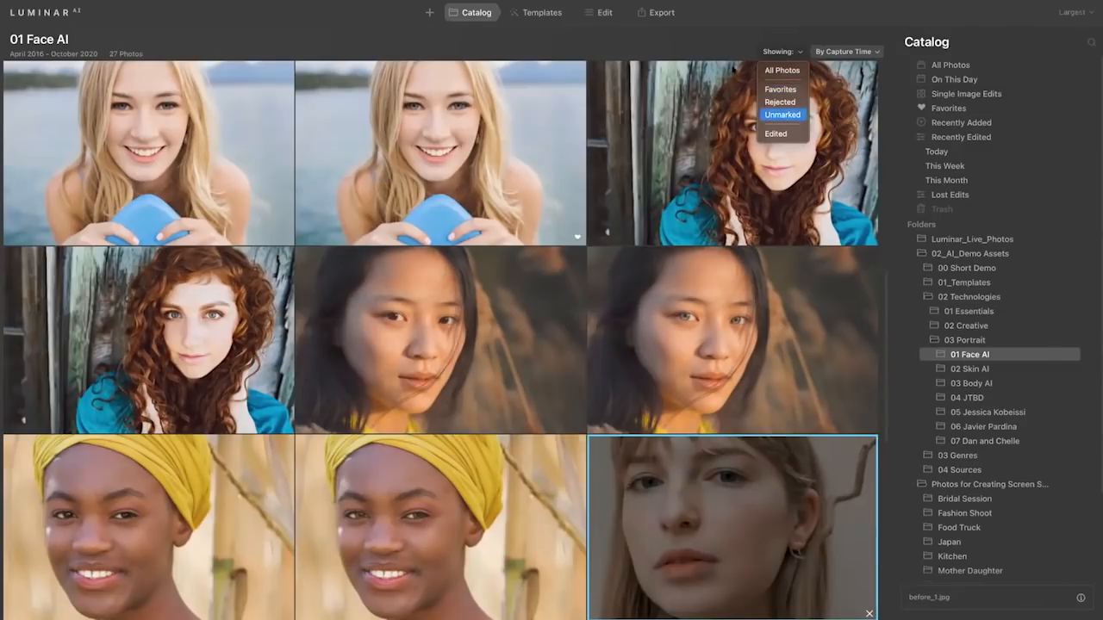
left_click(694, 39)
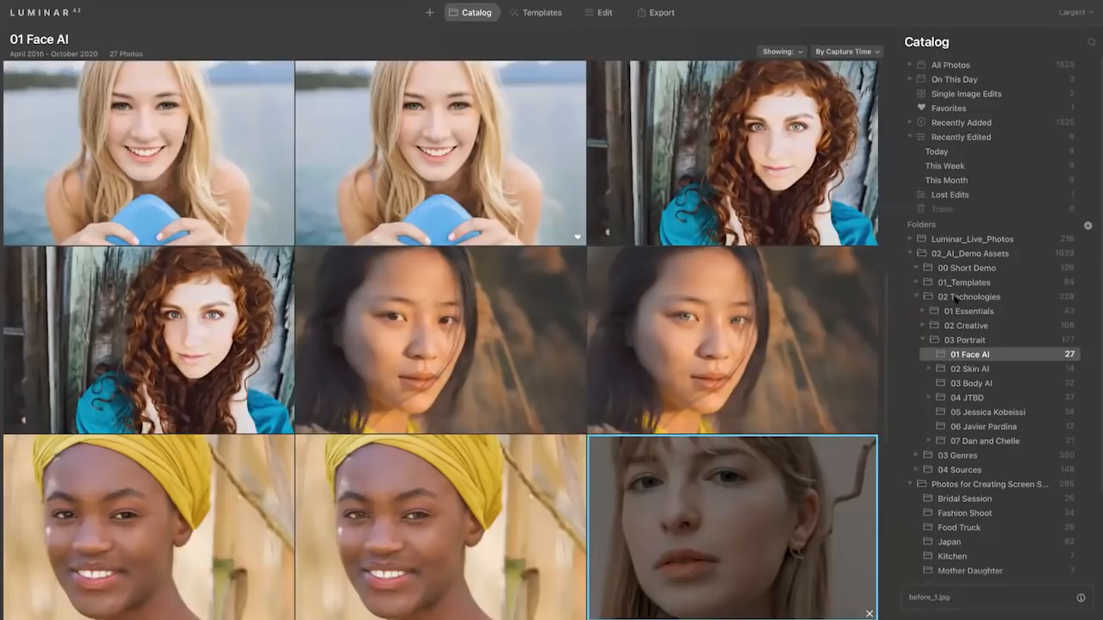
Review the Action and Organize options for importing images into the Luminar_Live_Photos folder, and leave without importing anything.
right_click(978, 240)
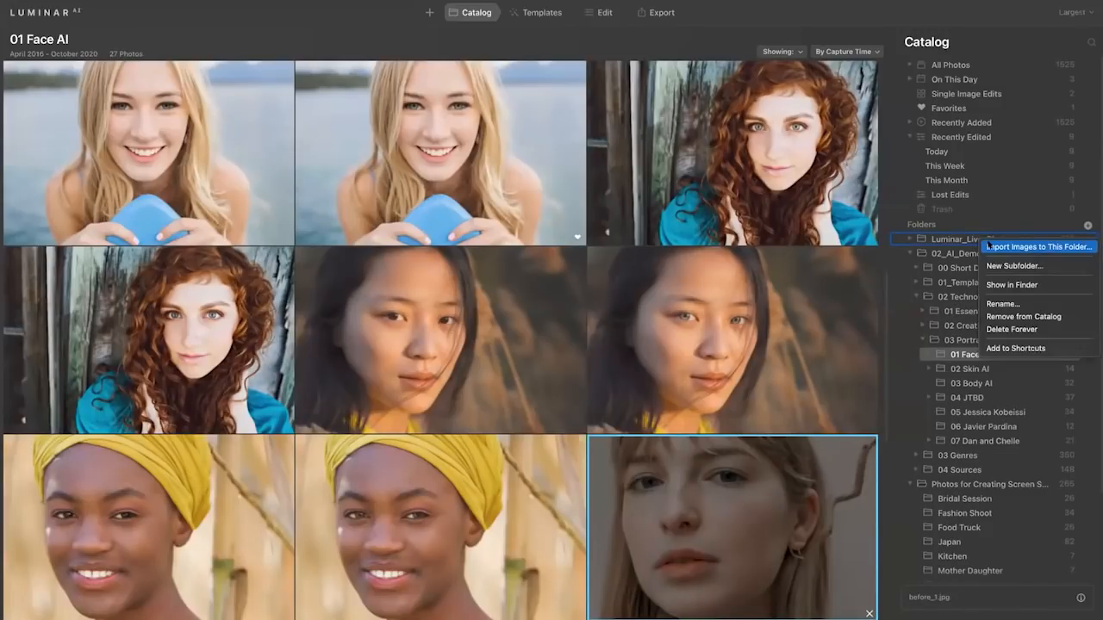
left_click(990, 247)
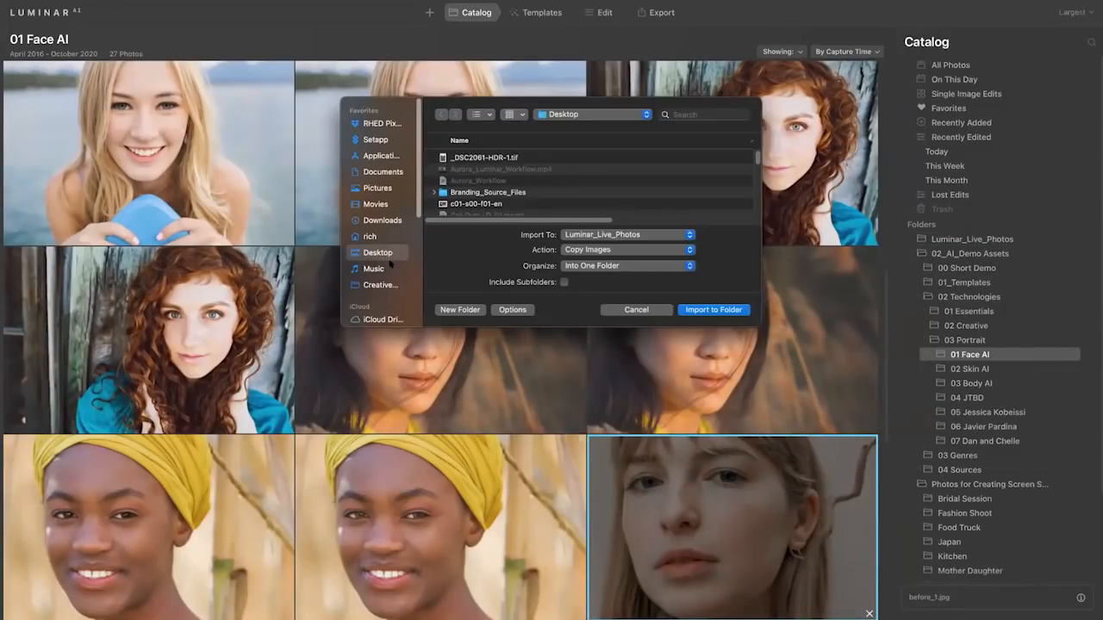
left_click(575, 249)
left_click(586, 250)
left_click(584, 267)
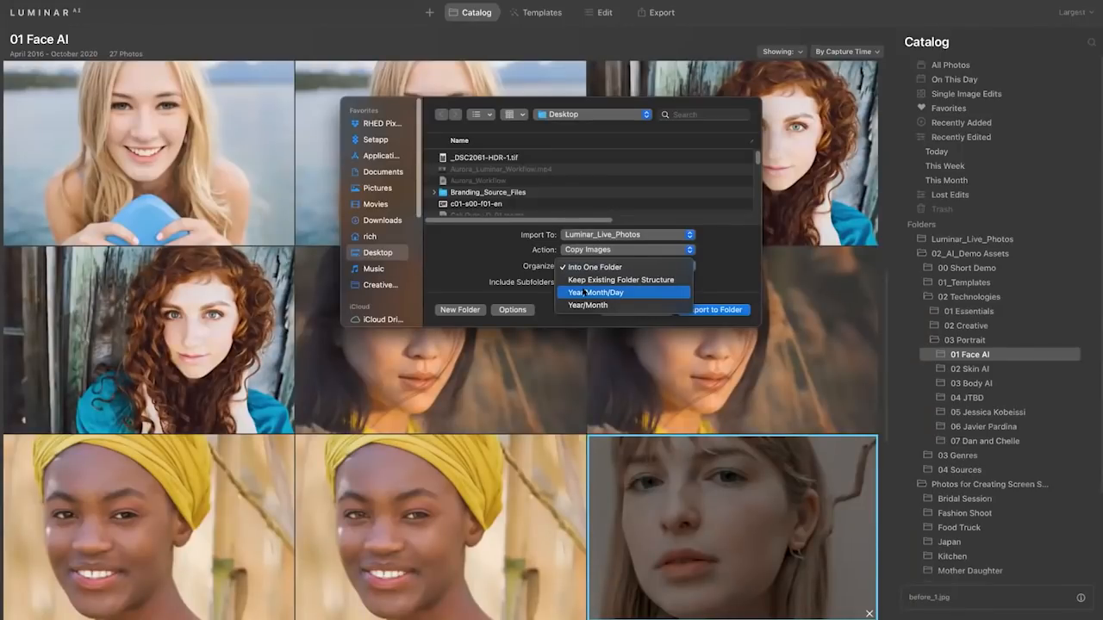
key("Escape")
left_click(648, 311)
mouse_move(223, 5)
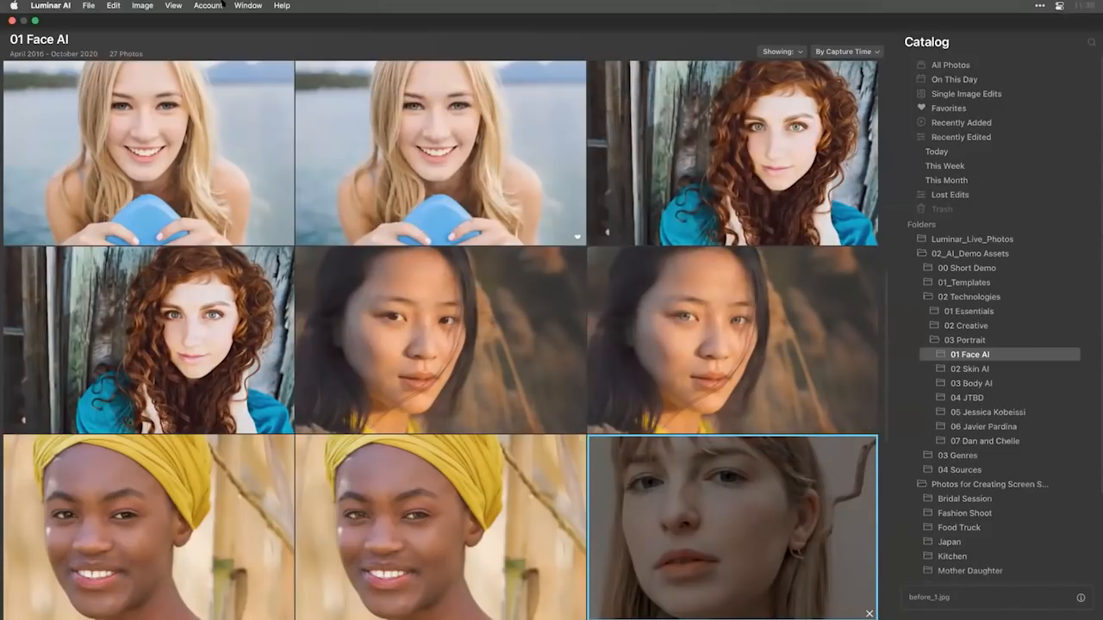
left_click(87, 5)
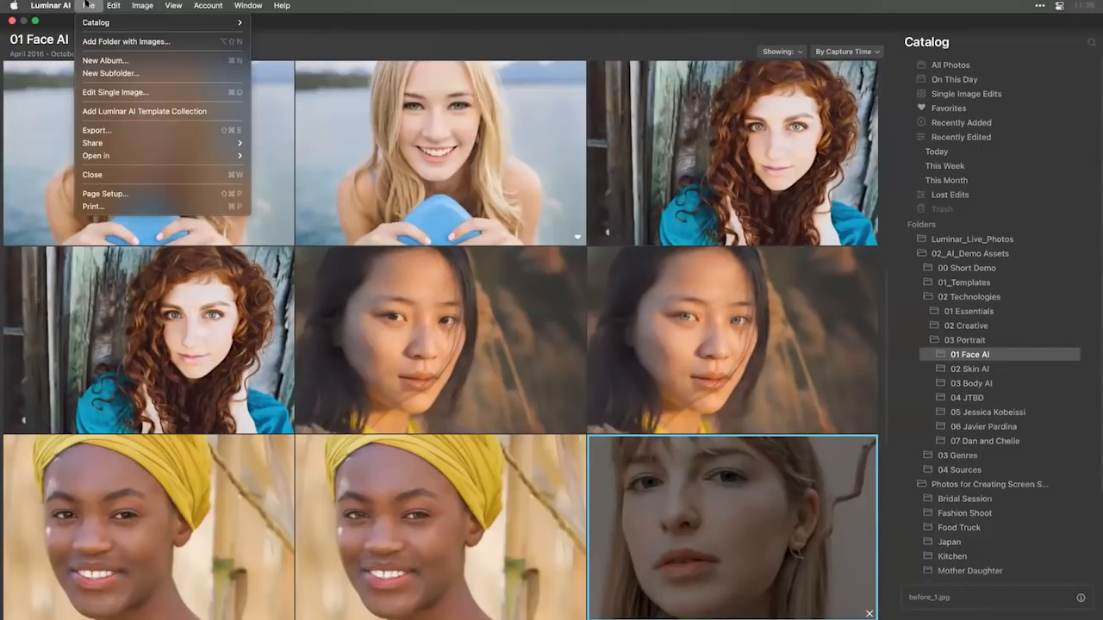
left_click(87, 5)
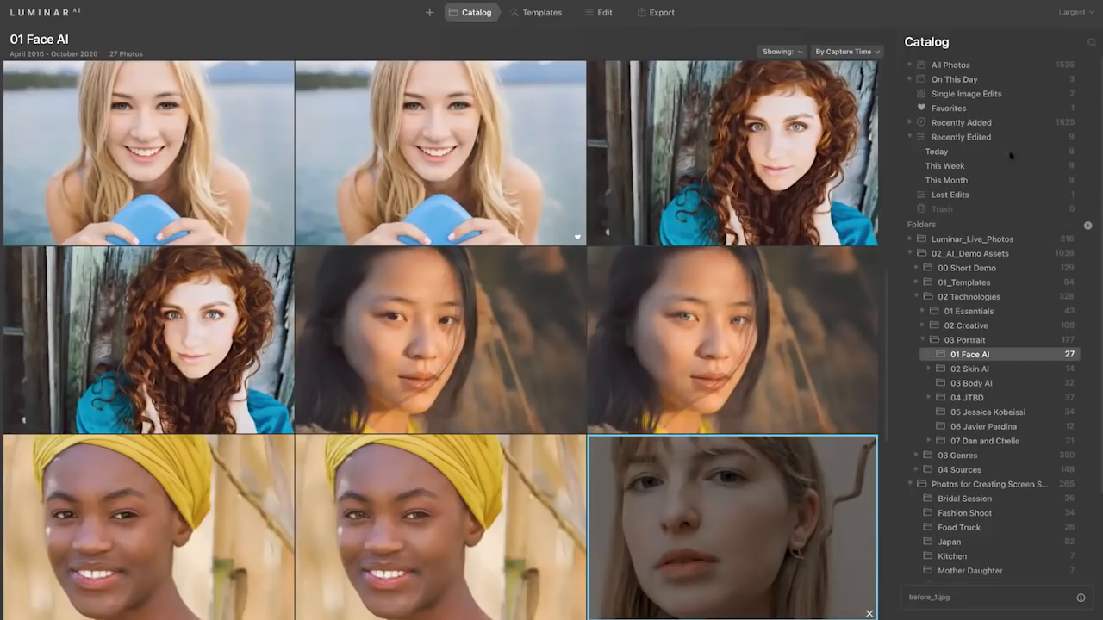
Show the photos edited today and select all of them except the black image.
left_click(961, 152)
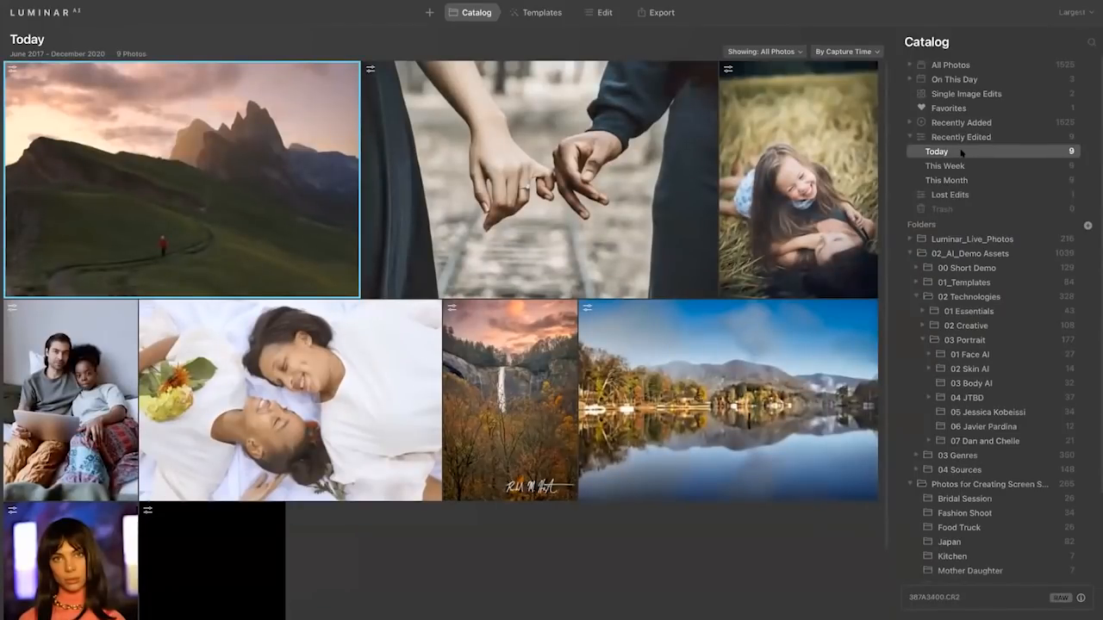
key("ctrl+a")
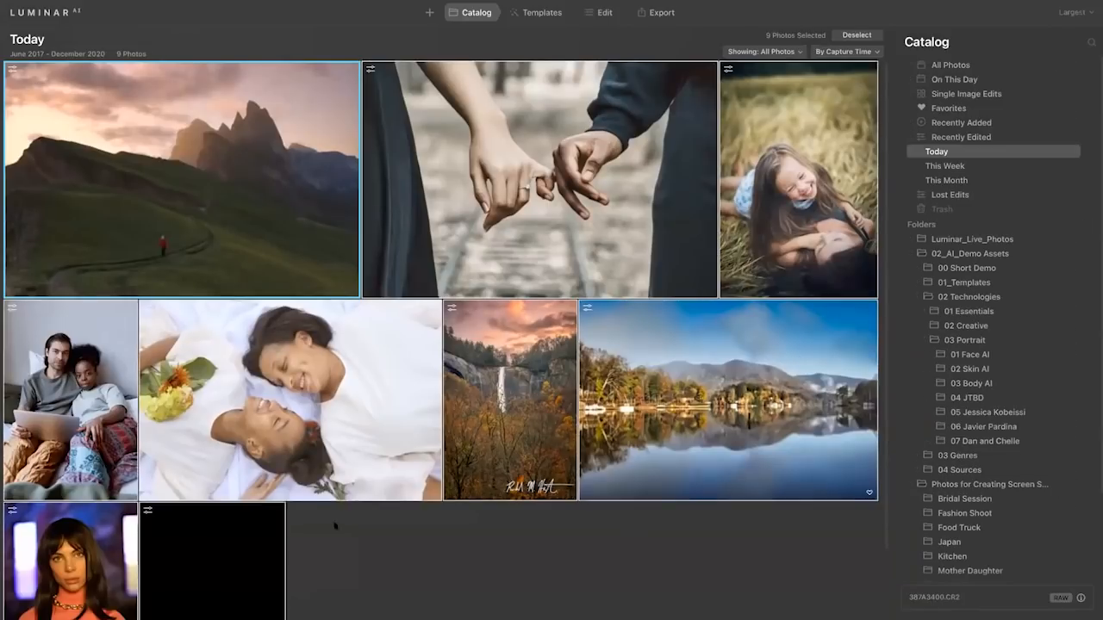
left_click(246, 564, "super")
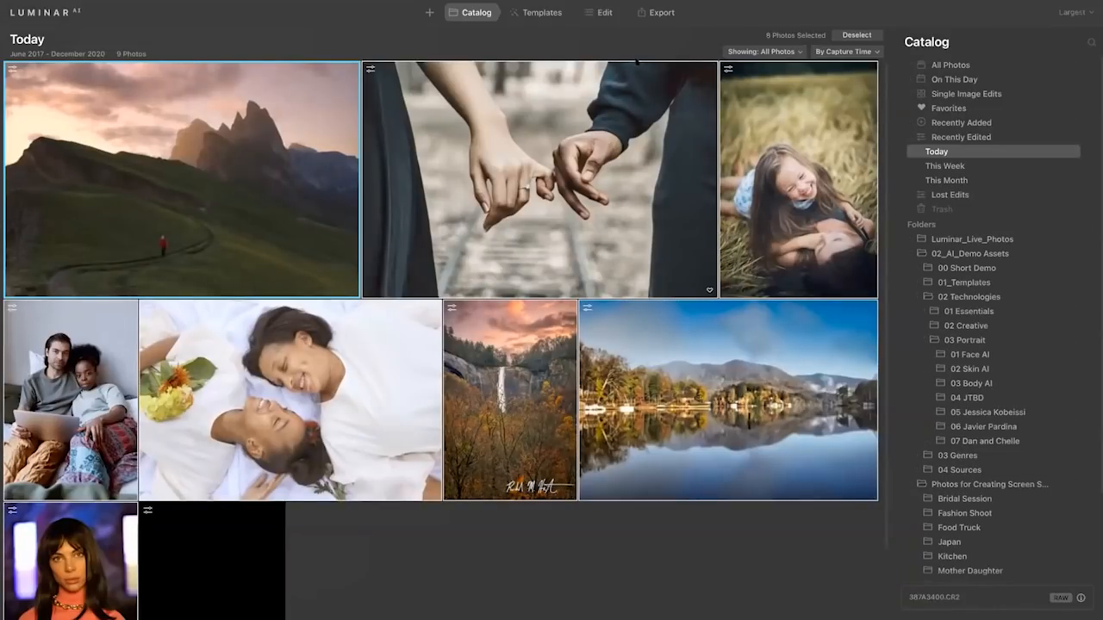
Review the export destinations for the selected photos, and open the 03 Body AI folder in the catalog.
left_click(658, 13)
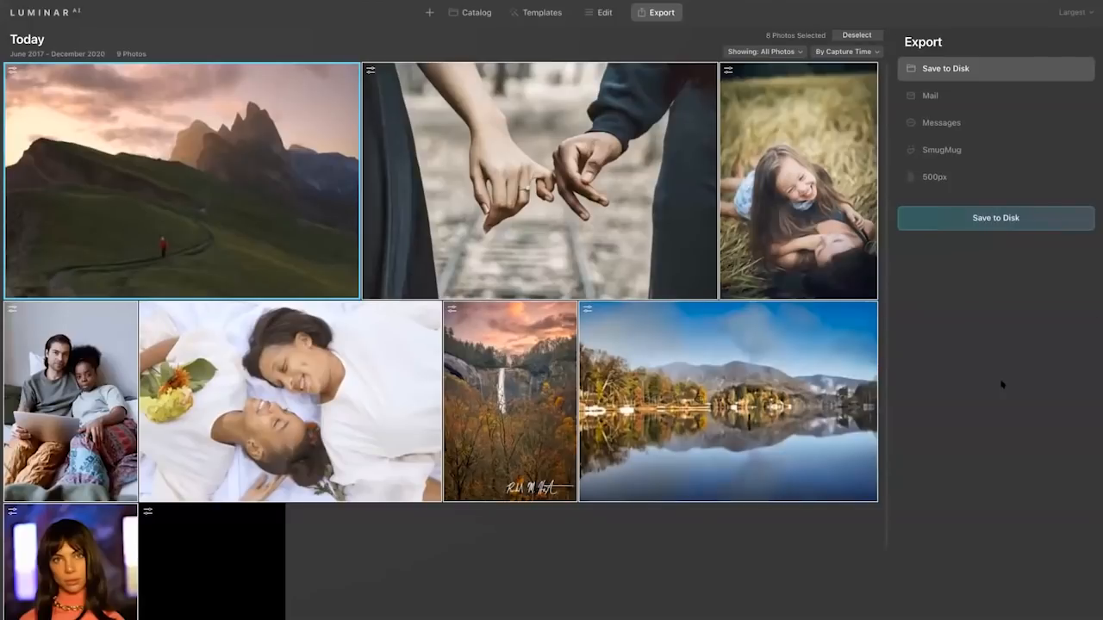
left_click(470, 14)
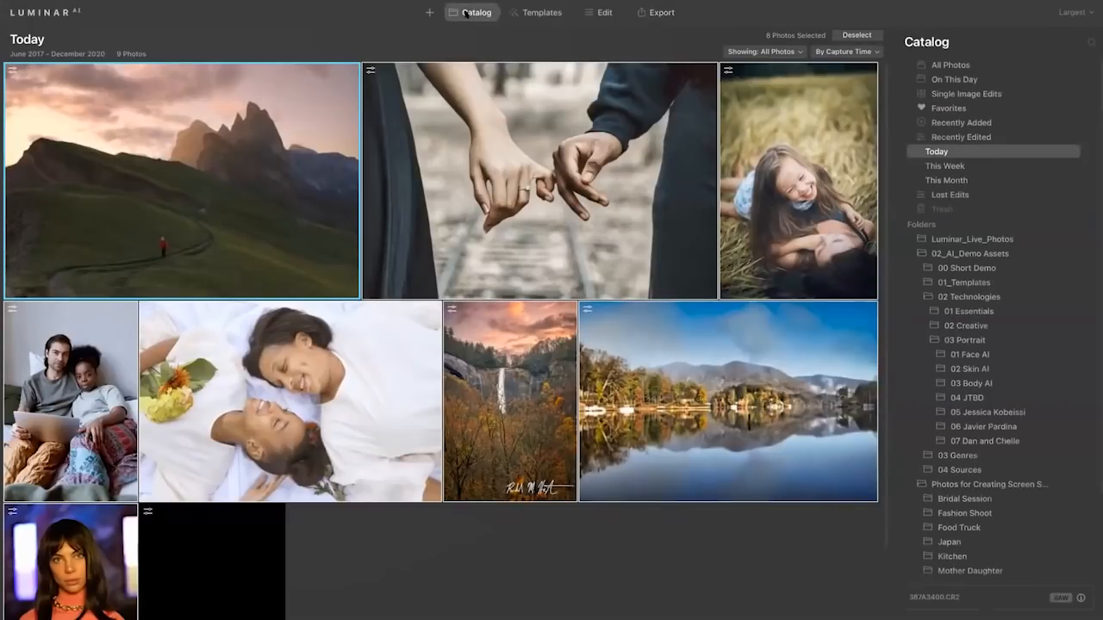
left_click(980, 385)
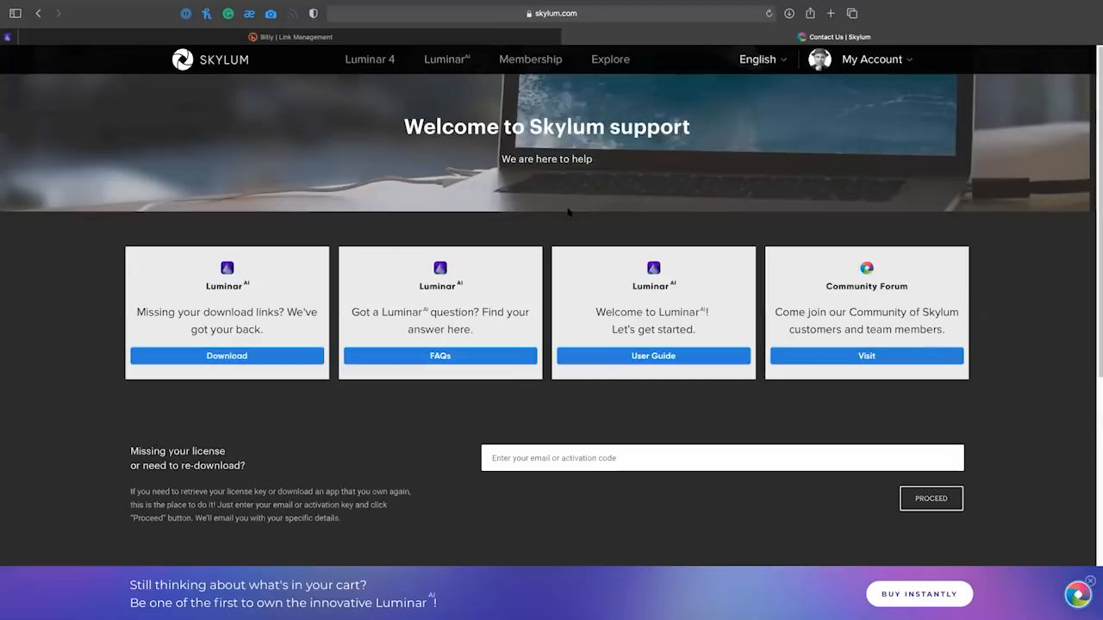
Review the Luminar AI download option on the Skylum support page, the browser's downloads list and the page's full address.
left_click(264, 357)
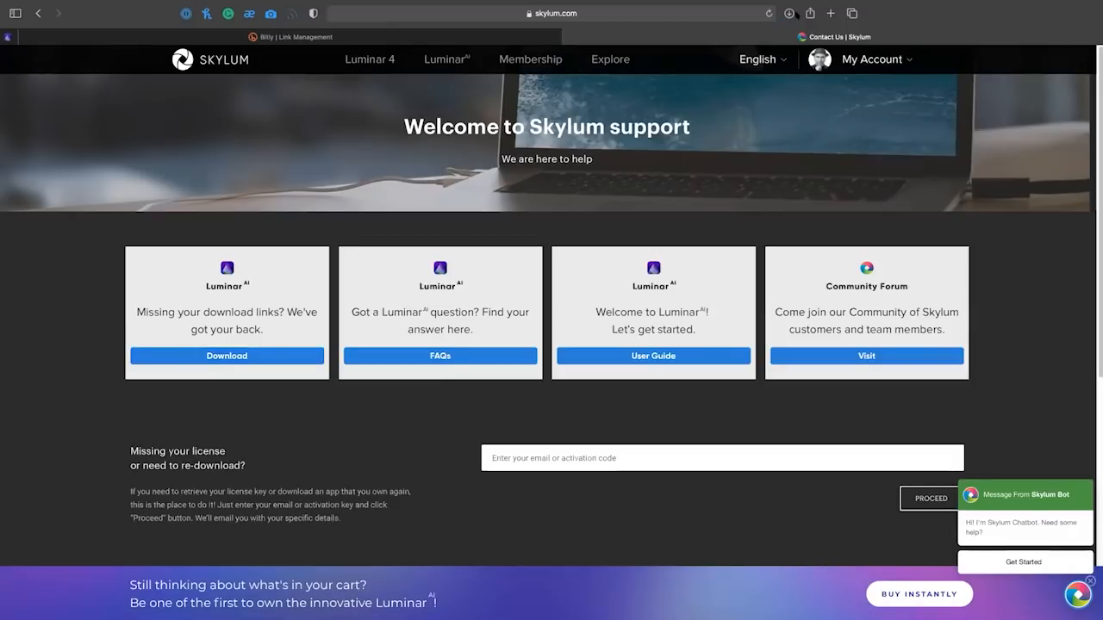
left_click(788, 13)
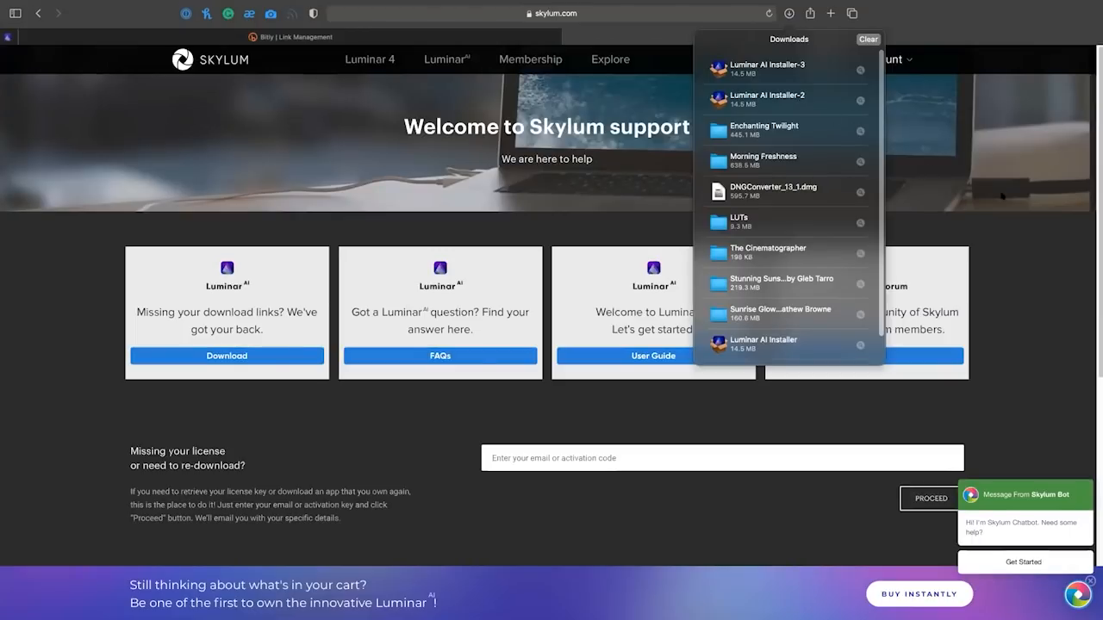
mouse_move(1030, 524)
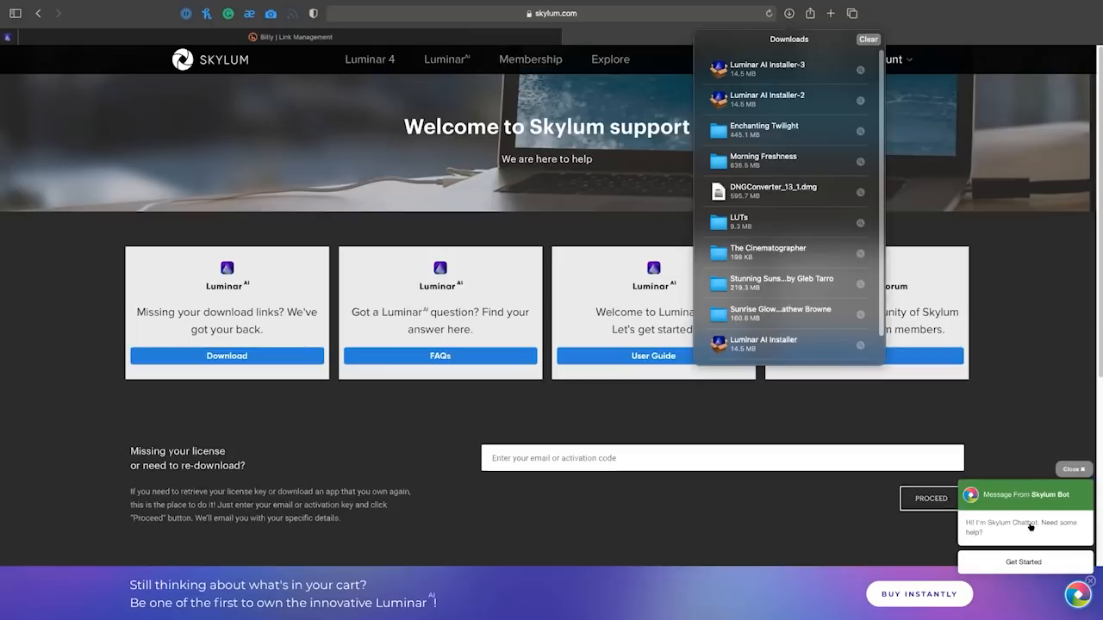
left_click(1051, 366)
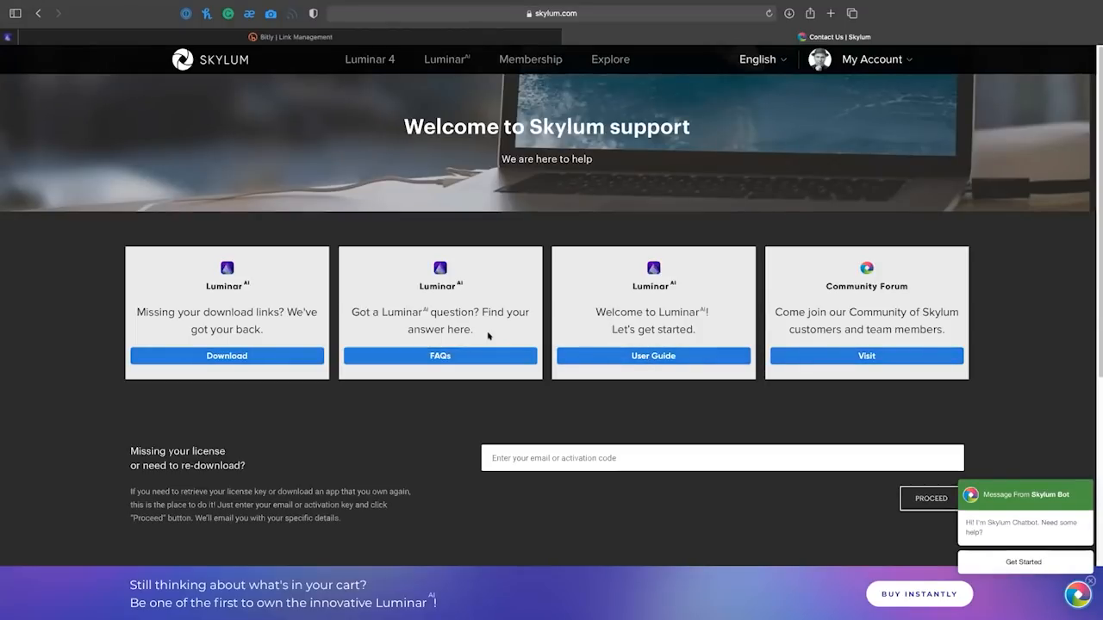
left_click(455, 14)
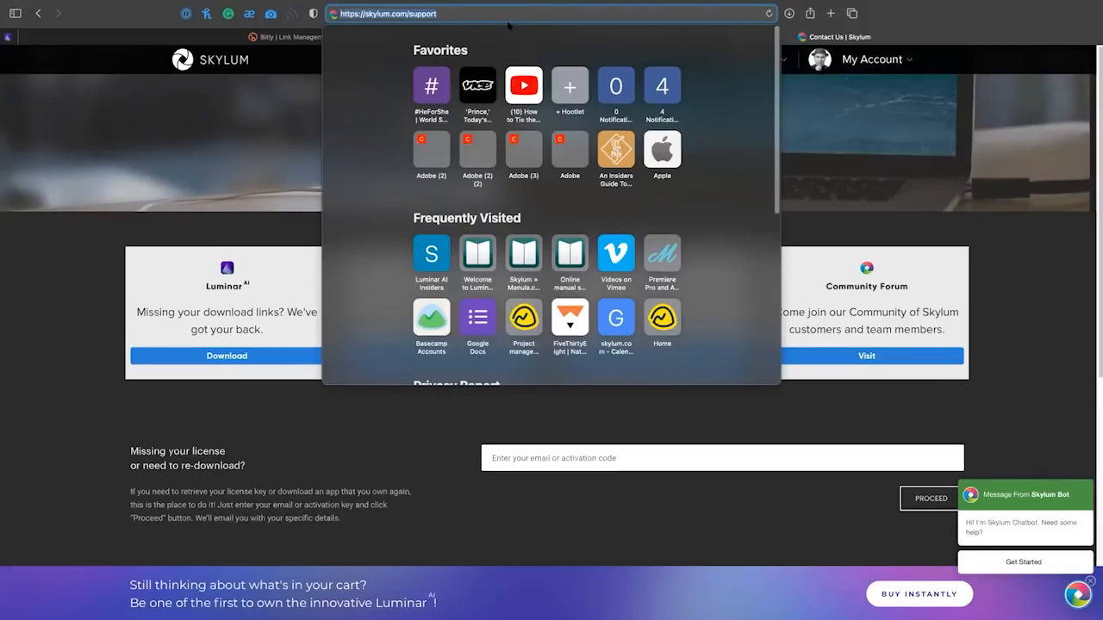
Switch back to Luminar AI and open the waist-up photo of the man in the black hat and turtleneck for editing.
key("super+Tab")
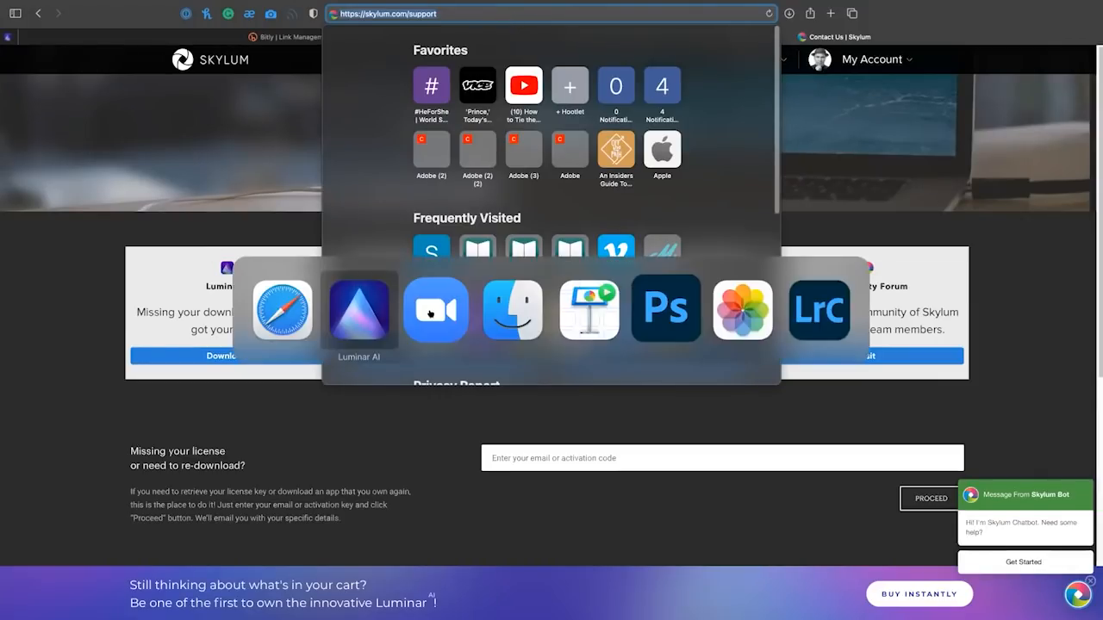
left_click(349, 325)
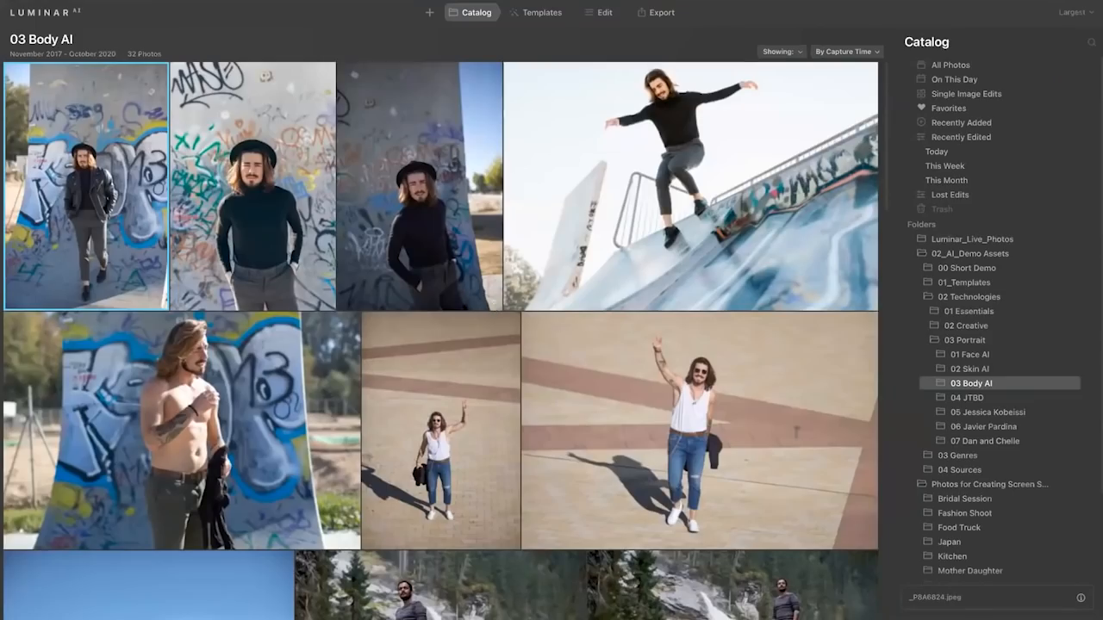
double_click(280, 254)
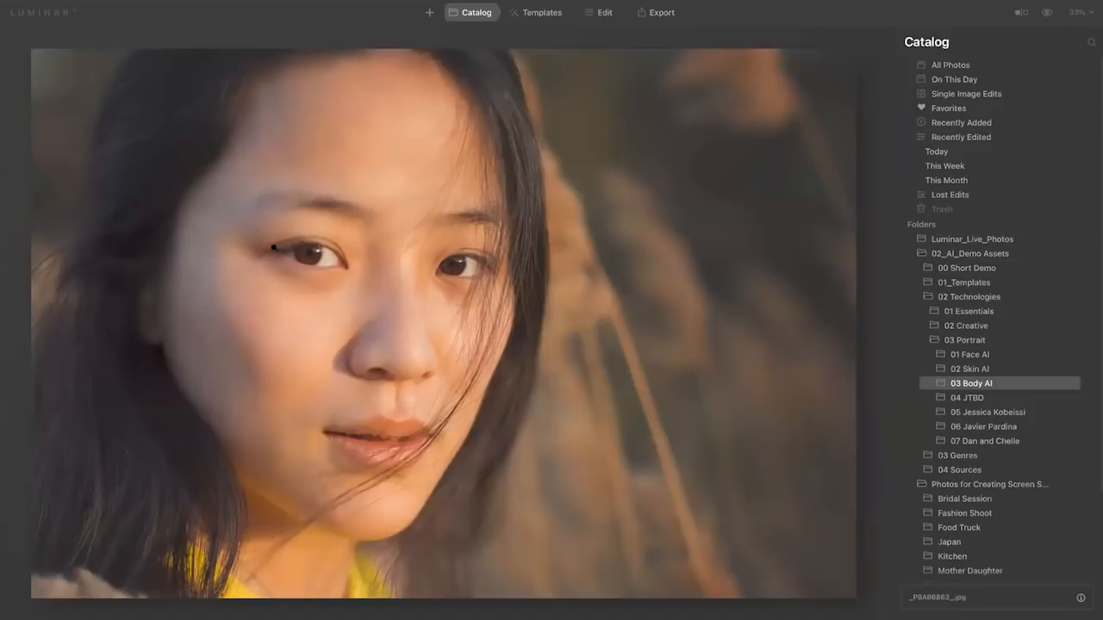
left_click(603, 13)
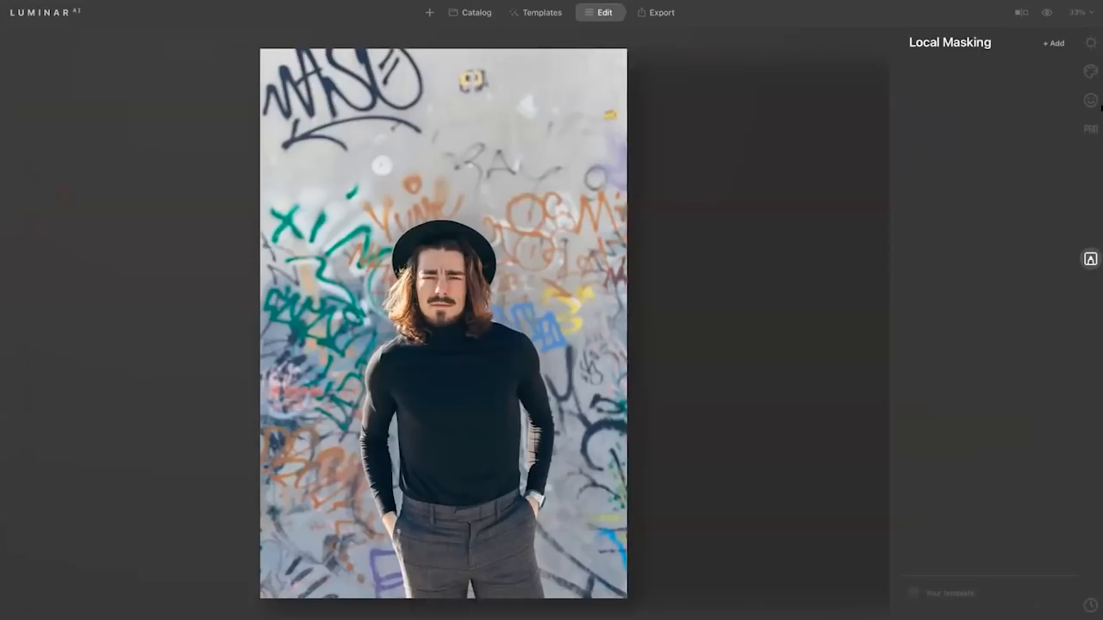
Reshape the man's figure with Body AI, setting Shape to 24 and Abdomen to 64.
left_click(1090, 100)
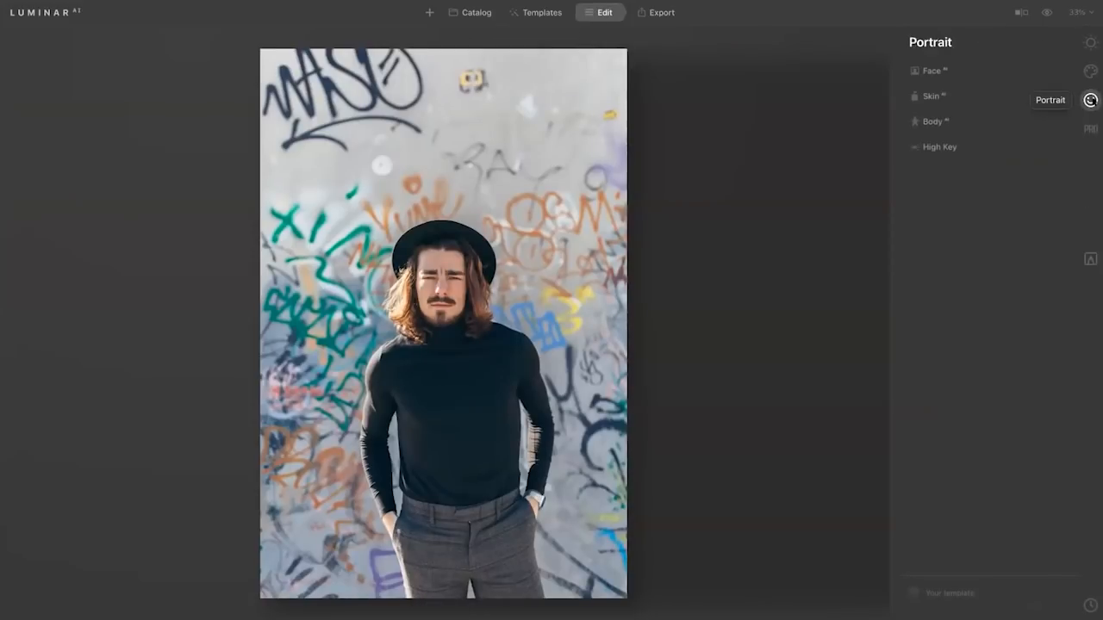
left_click(938, 123)
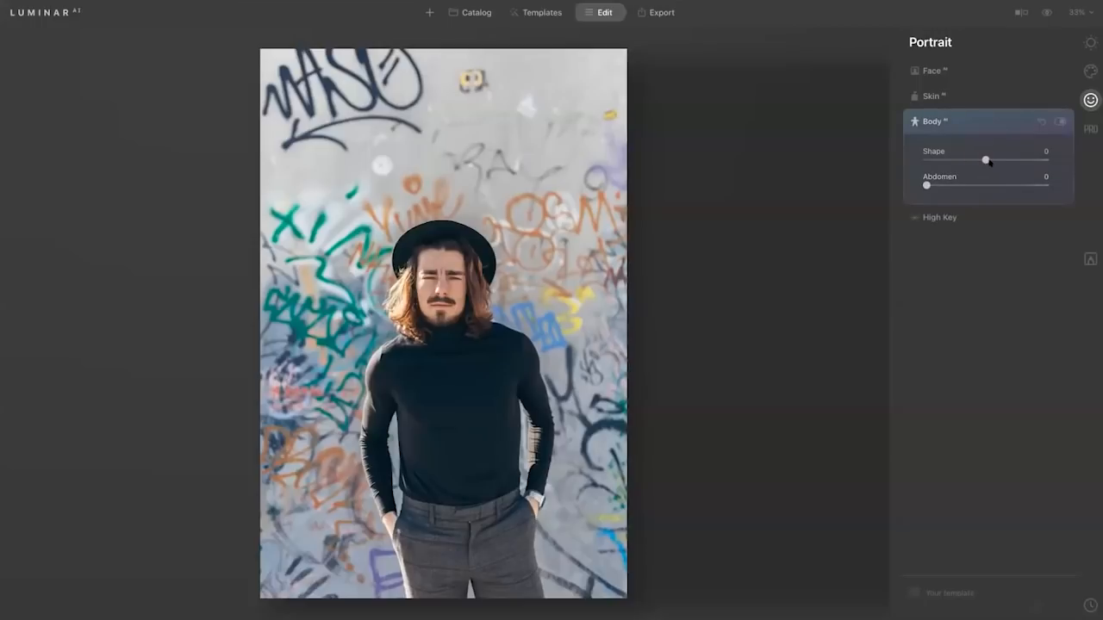
mouse_move(986, 161)
left_mouse_down()
mouse_move(960, 159)
mouse_move(999, 159)
left_mouse_up()
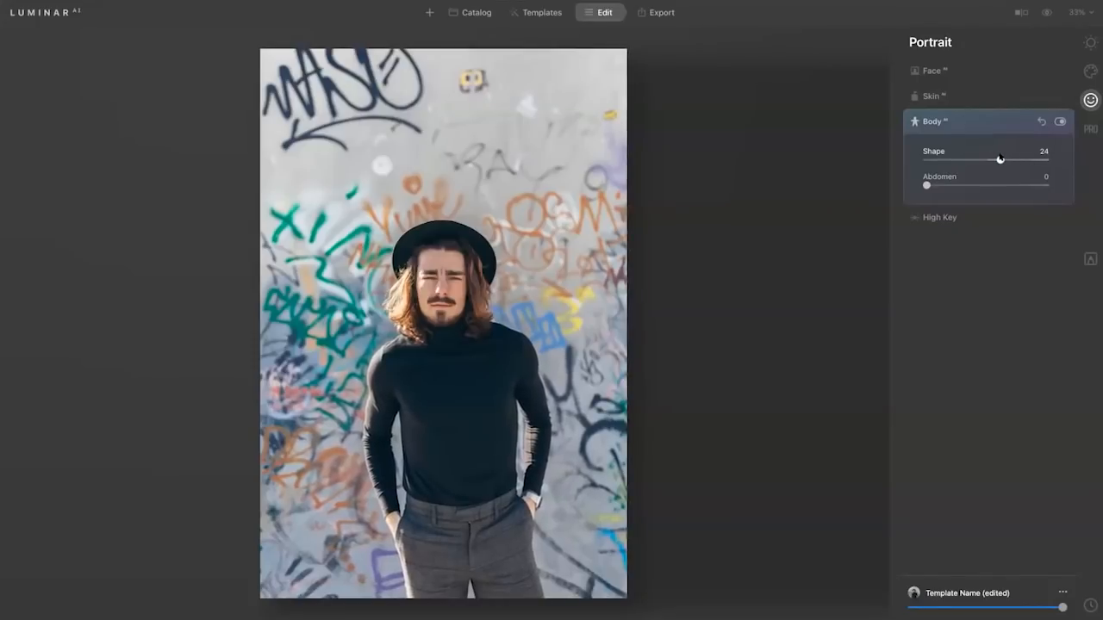
left_click_drag(927, 185, 1003, 183)
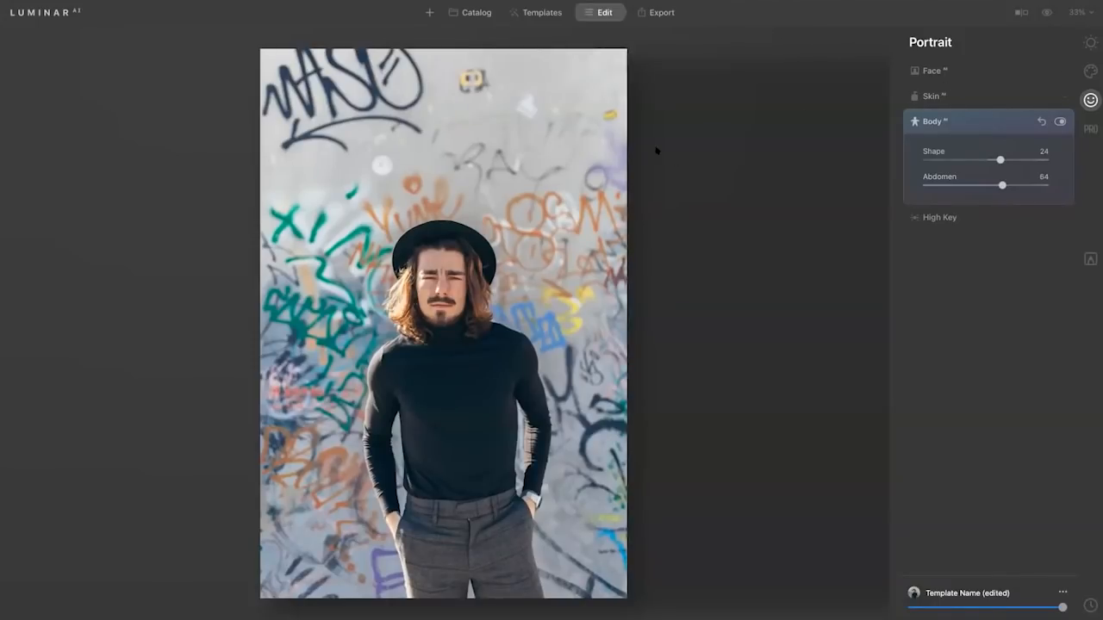
Open the first close-up portrait of the dark-haired woman from the 01 Face AI folder for editing.
left_click(473, 13)
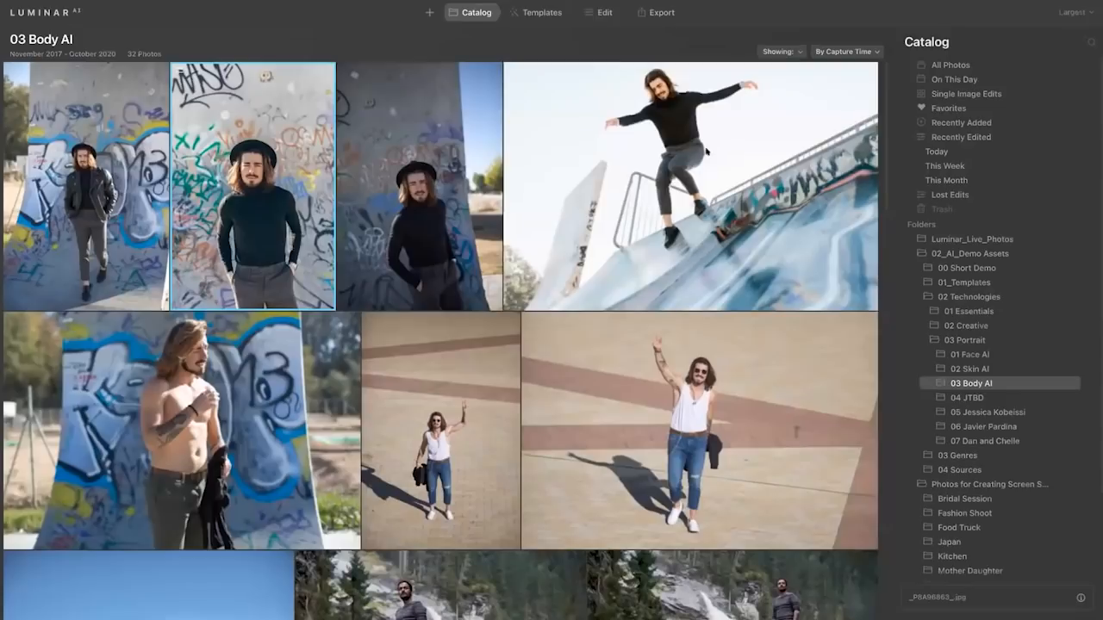
left_click(980, 355)
scroll(660, 371, "down", 5)
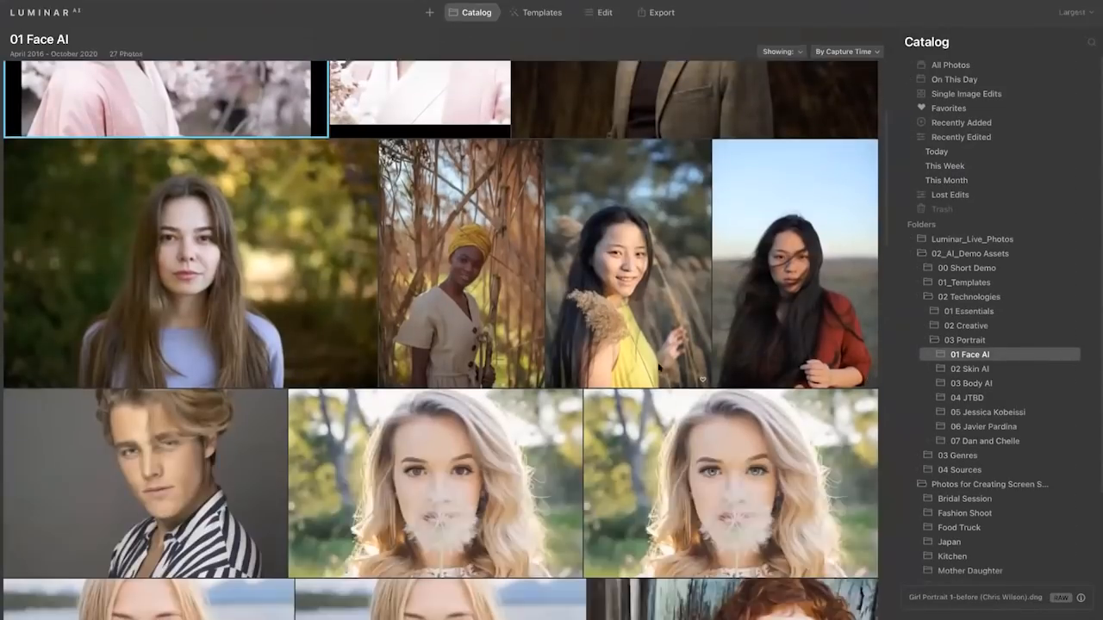
scroll(657, 365, "down", 3)
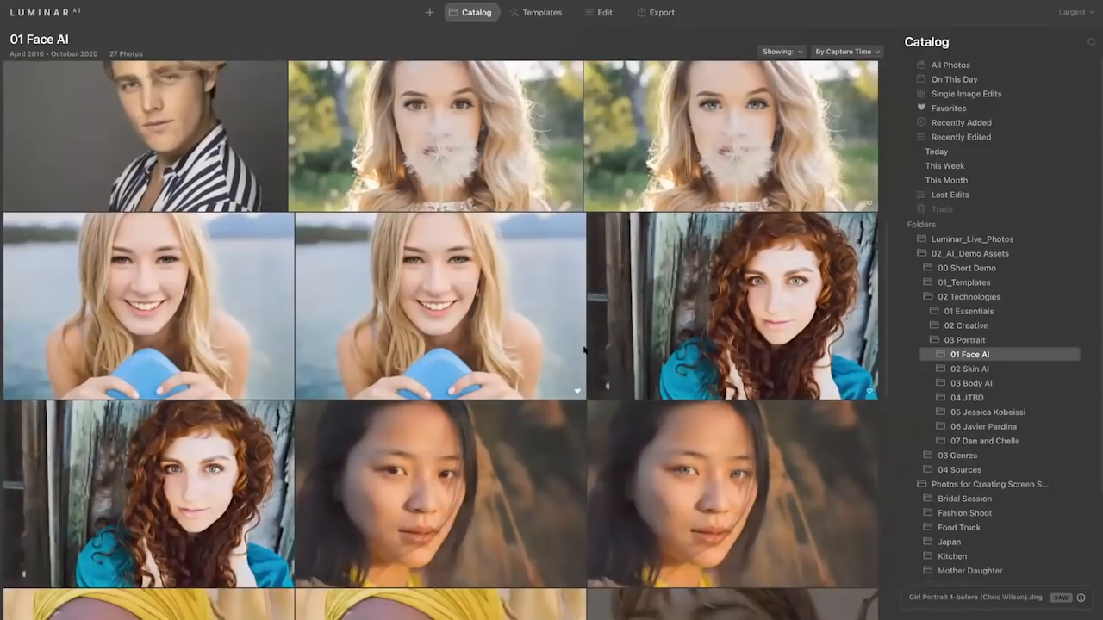
scroll(410, 336, "up", 1)
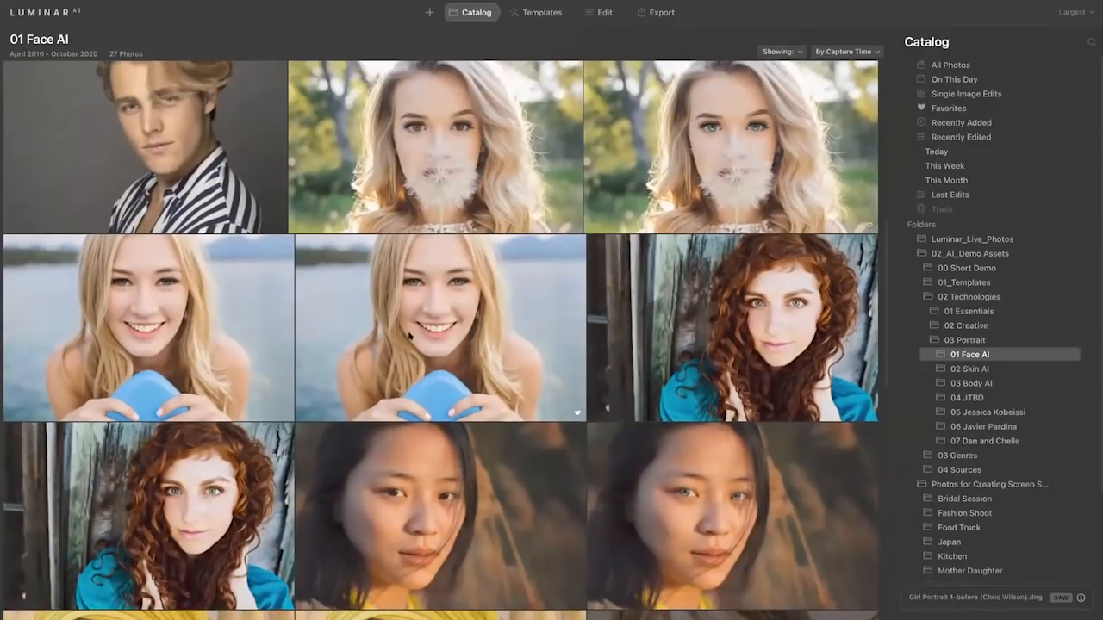
scroll(410, 336, "up", 1)
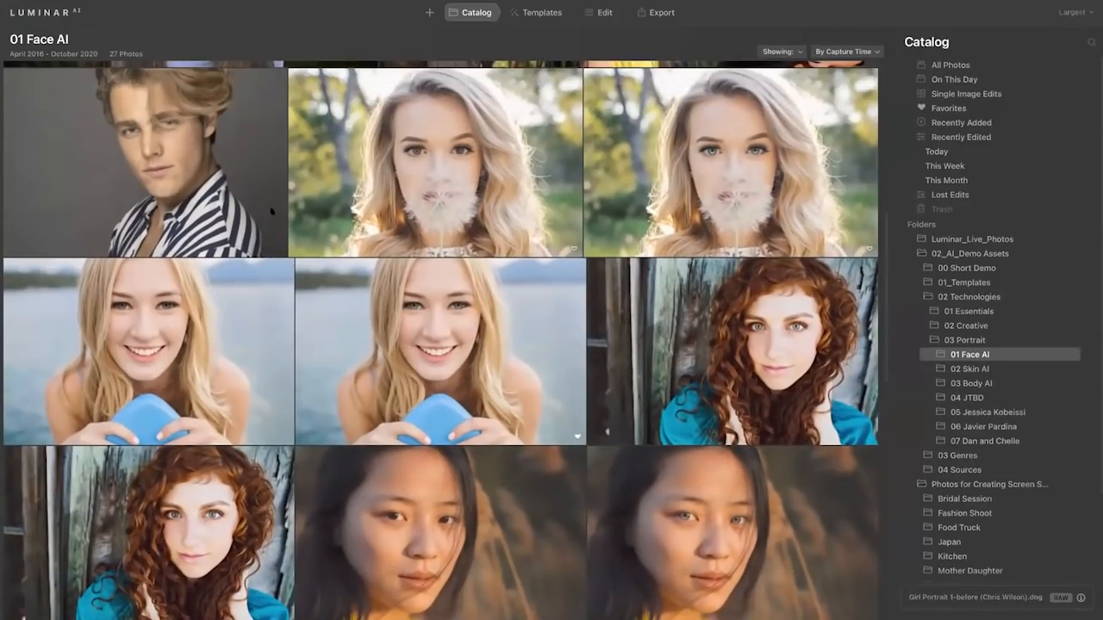
scroll(363, 257, "down", 1)
left_click(435, 472)
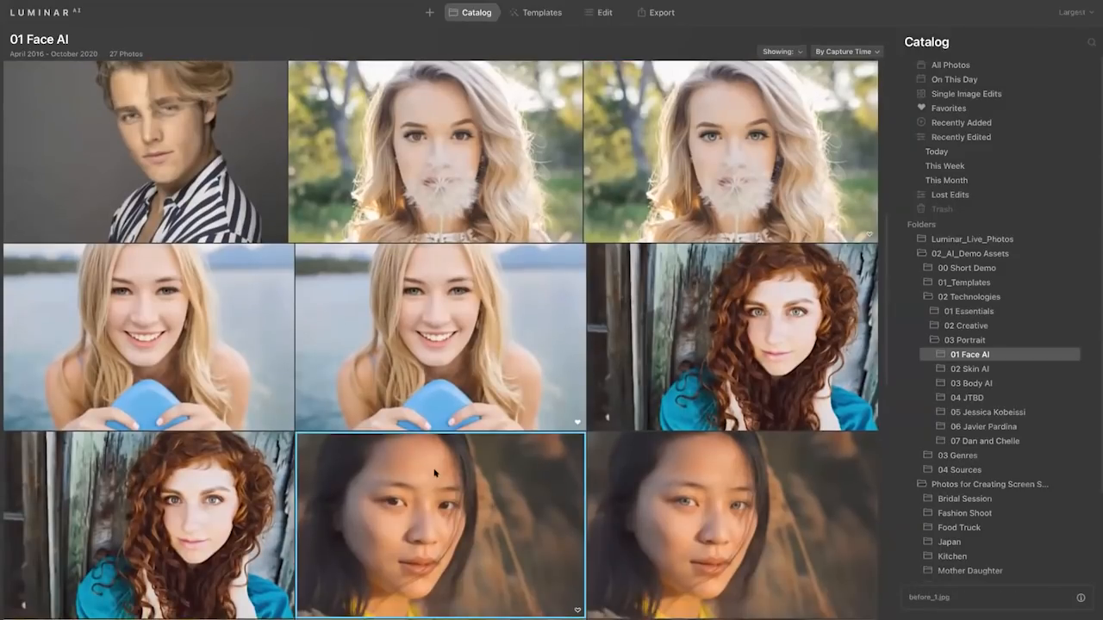
double_click(434, 470)
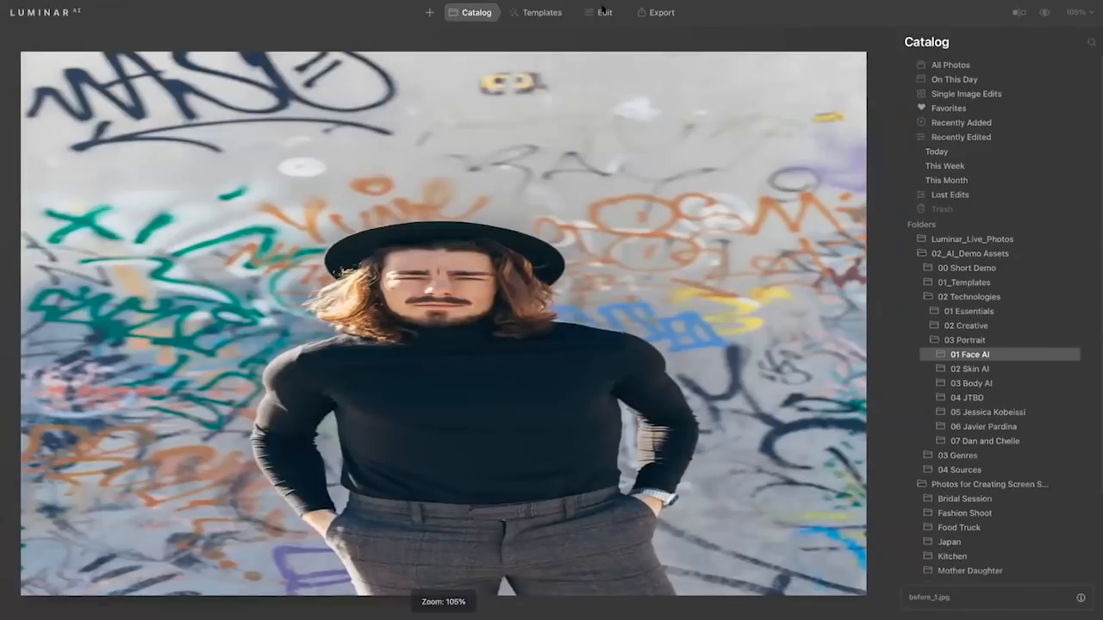
left_click(603, 11)
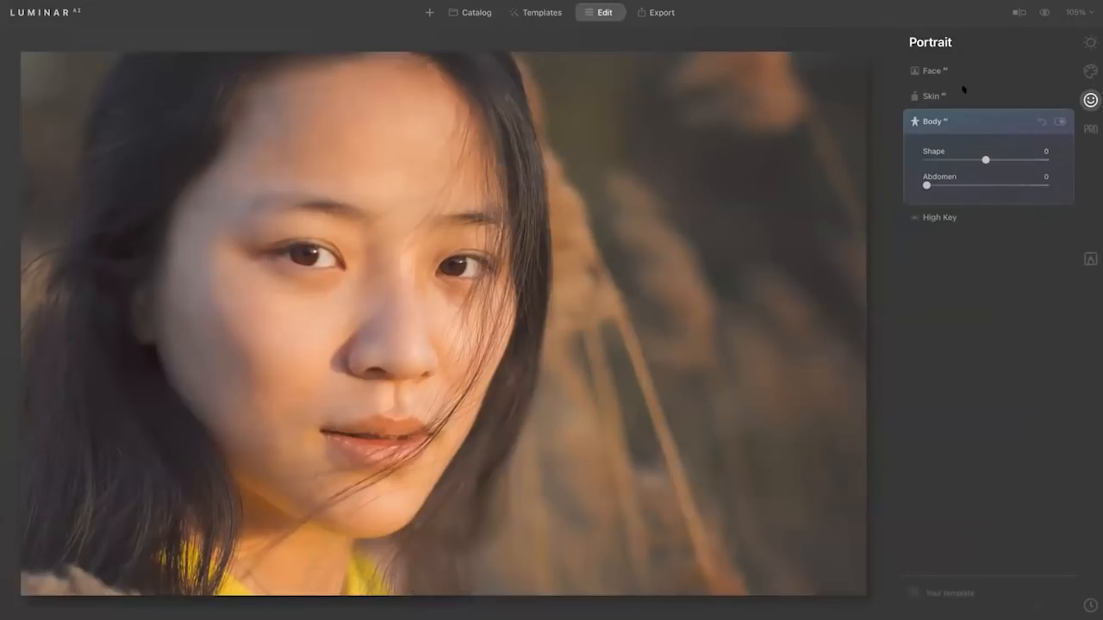
Enhance the woman's eyes with Face AI: Iris Flare 98, Eye Whitening 19 and Eye Enhancer 59.
left_click(954, 68)
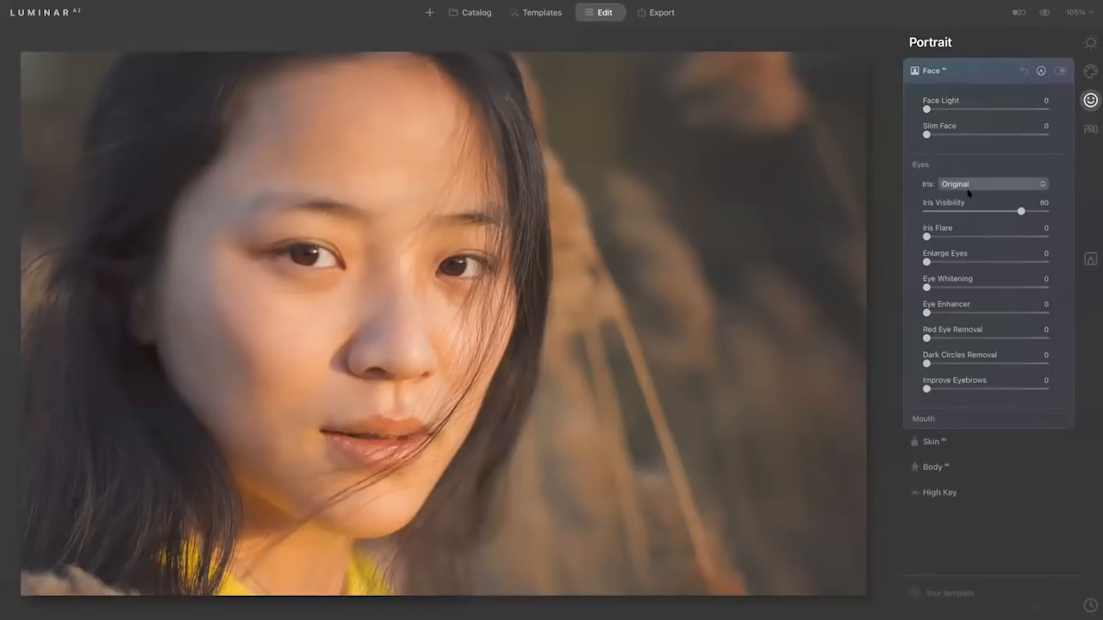
left_click_drag(948, 238, 1054, 245)
left_click_drag(937, 312, 950, 287)
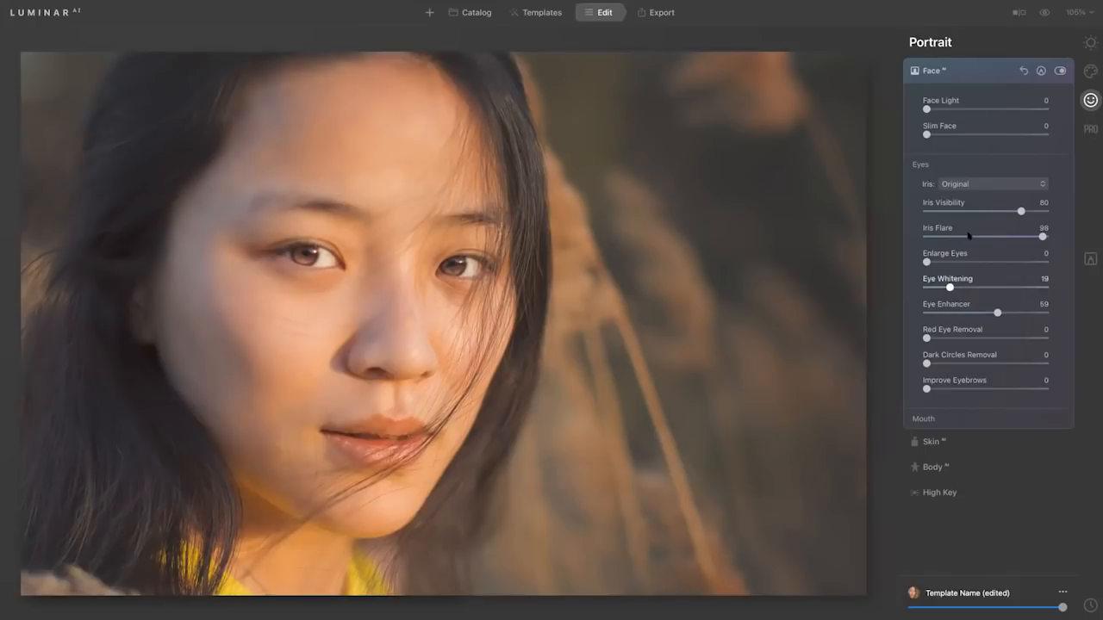
Change the iris color to Brown and reduce Iris Visibility to 0.
left_click(971, 184)
left_click(972, 226)
left_click_drag(1019, 210, 896, 209)
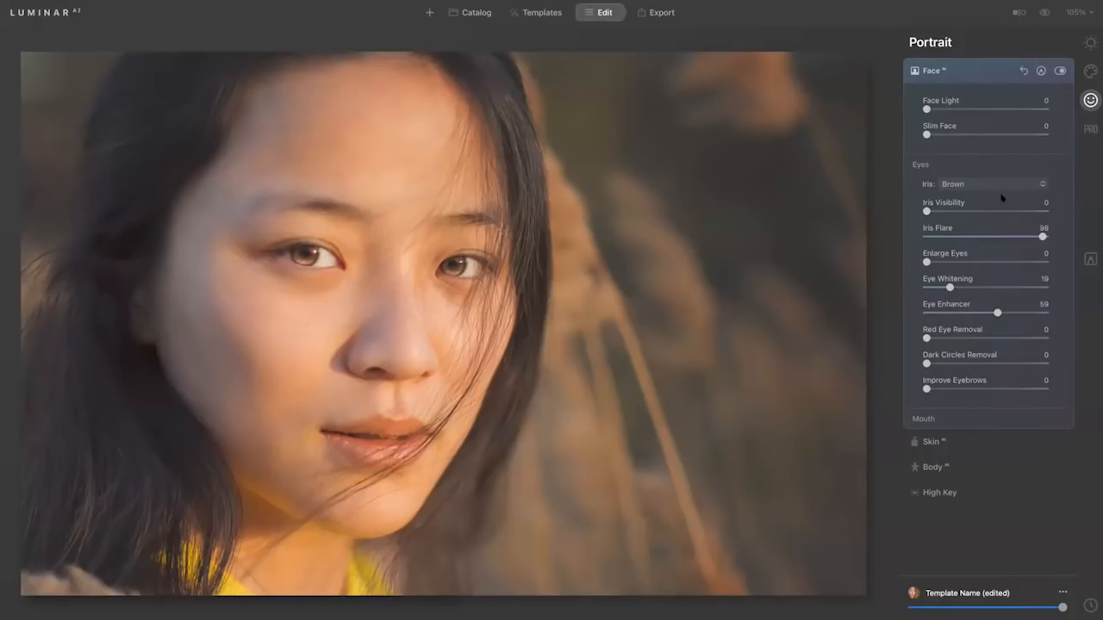
Set Eye Enhancer to 32, Iris Flare to 56, Dark Circles Removal to 66 and Improve Eyebrows to 82.
left_click_drag(997, 312, 951, 309)
left_click_drag(1039, 236, 992, 236)
left_click_drag(927, 363, 1022, 369)
left_click_drag(927, 390, 1024, 389)
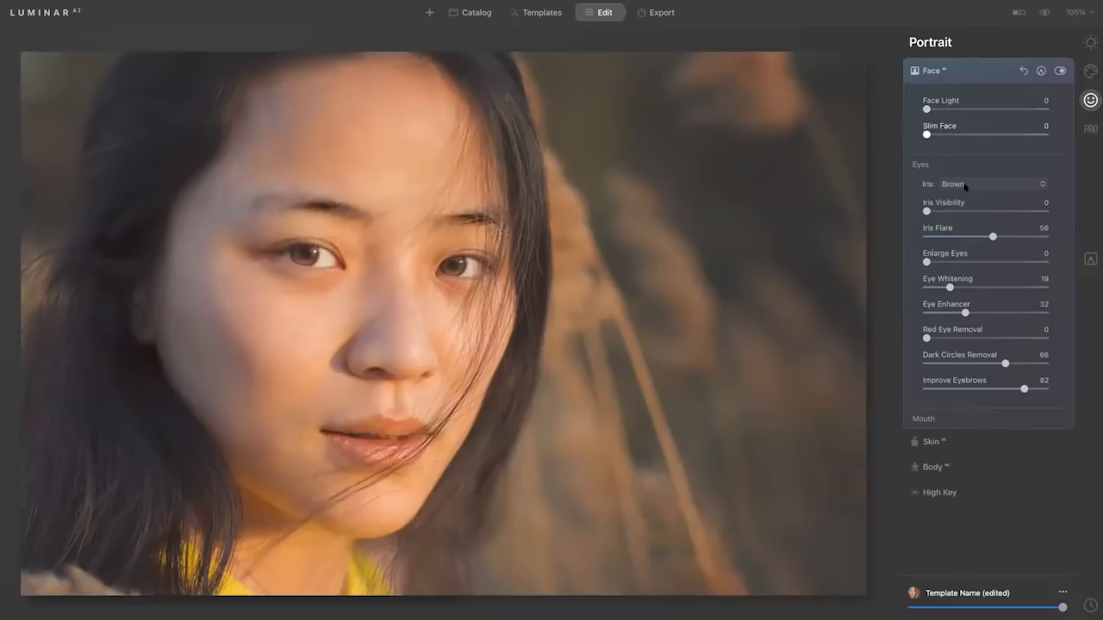
Smooth the woman's skin with Skin AI by raising Shine Removal and Amount.
left_click(959, 439)
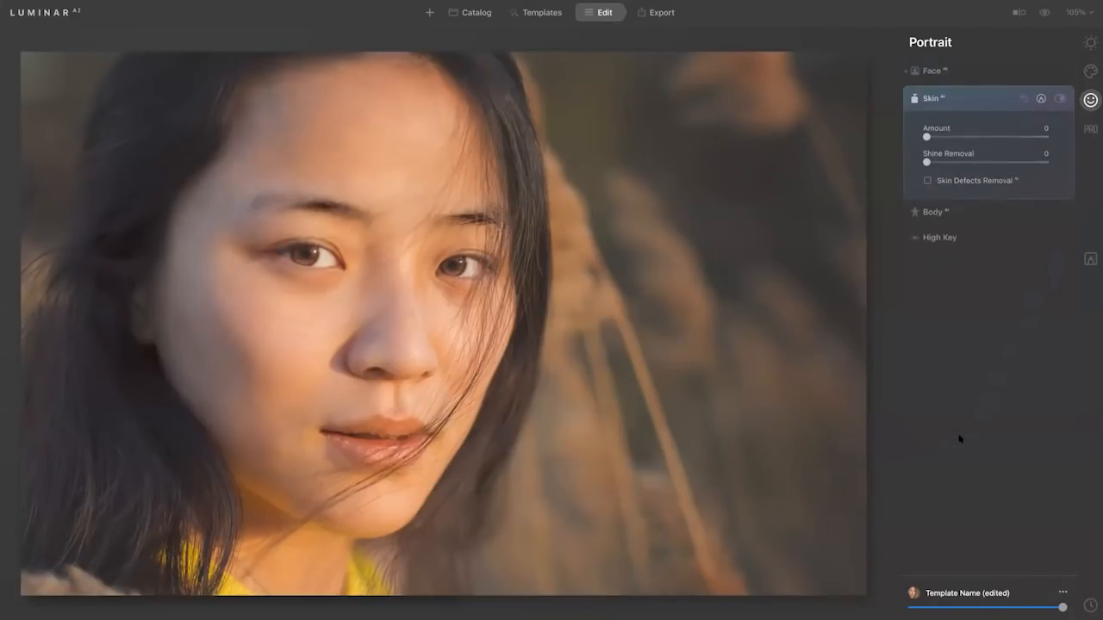
left_click_drag(957, 159, 1013, 159)
left_click_drag(927, 135, 991, 135)
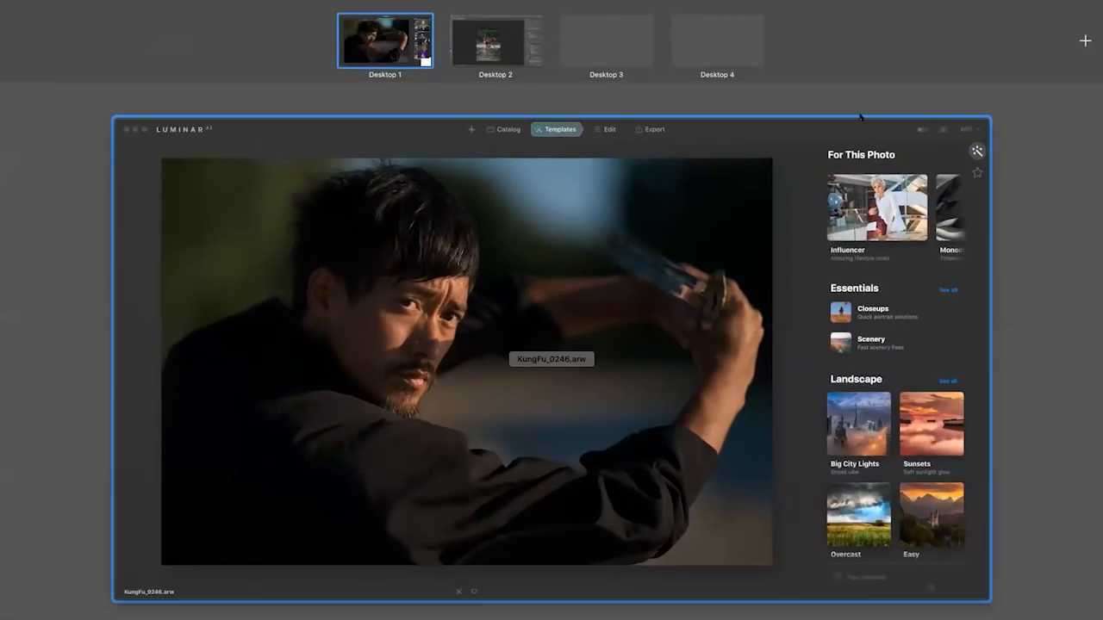
Apply the Light Wash template from the Influencer collection to the sword portrait and compare it with the original.
left_click(862, 119)
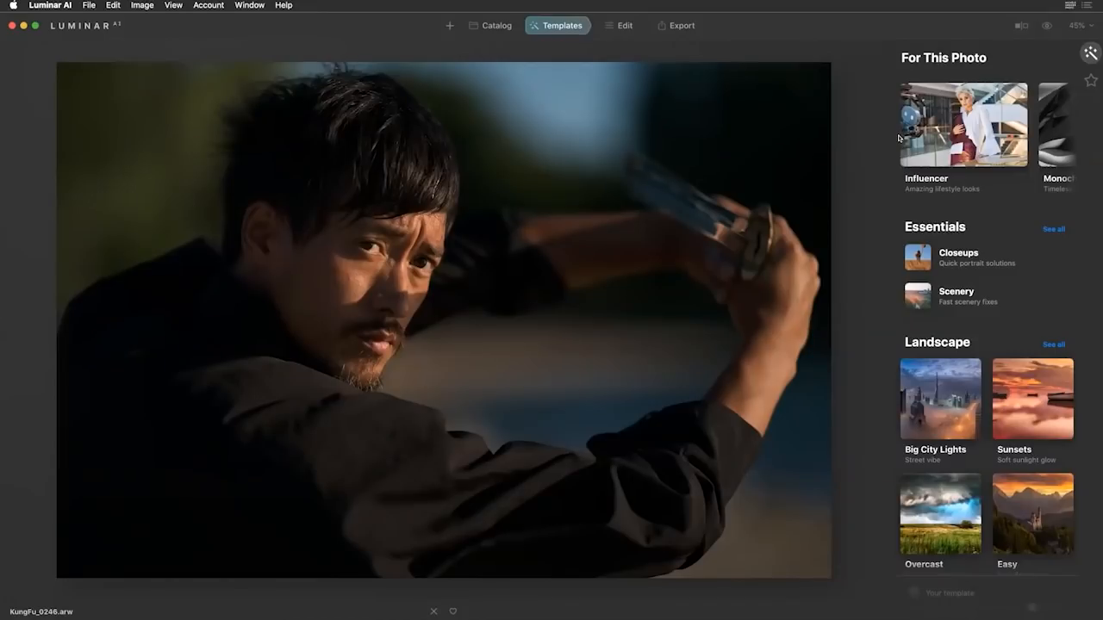
left_click(974, 114)
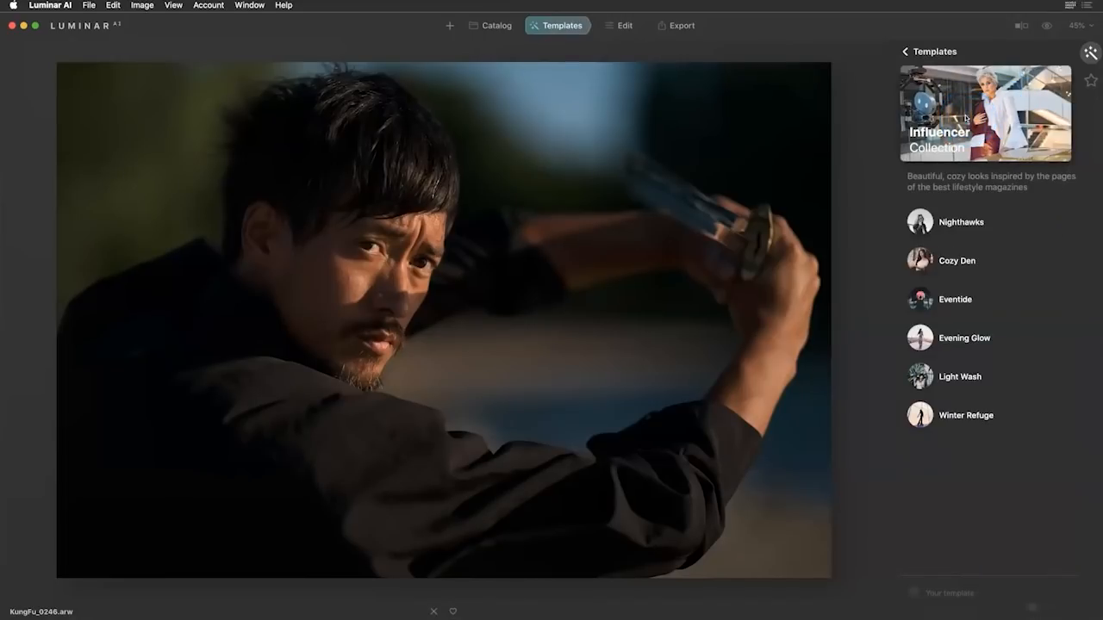
left_click(972, 123)
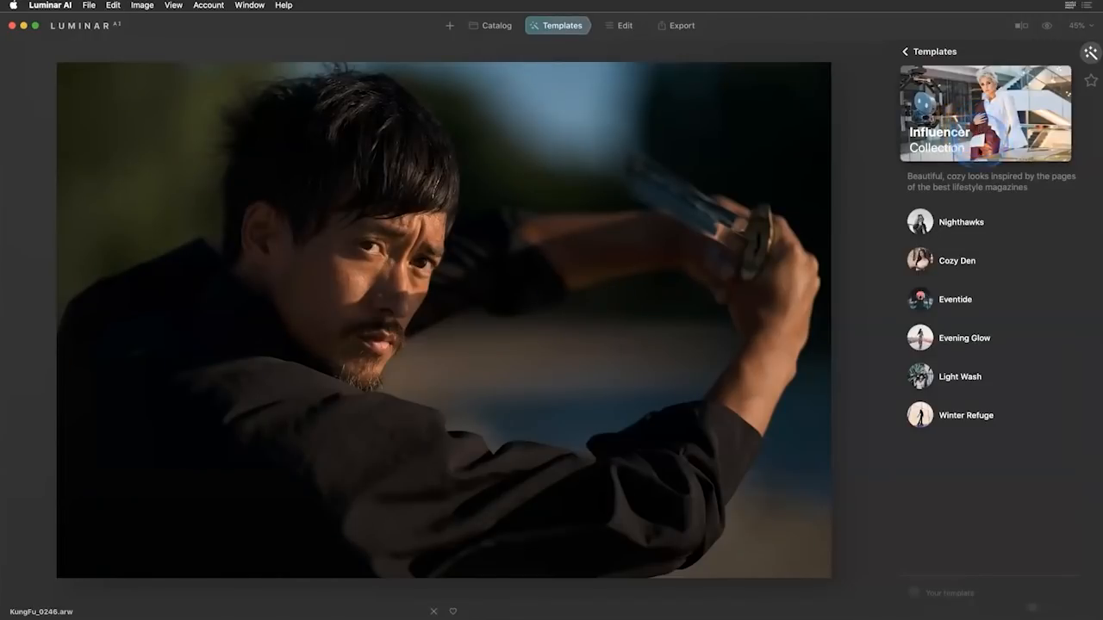
left_click(979, 375)
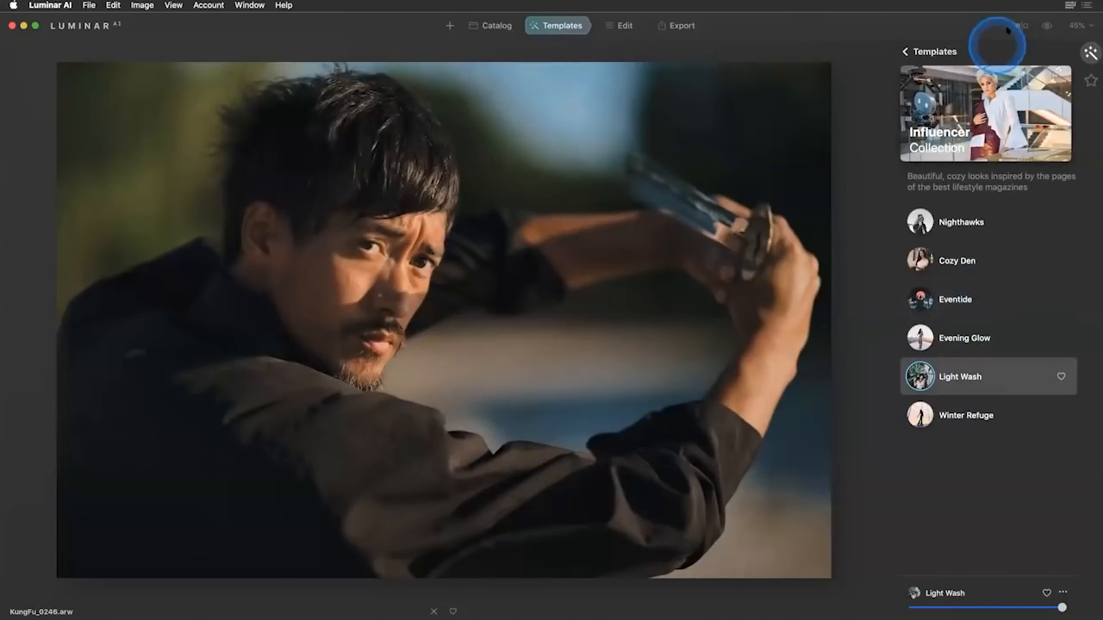
left_click(1047, 26)
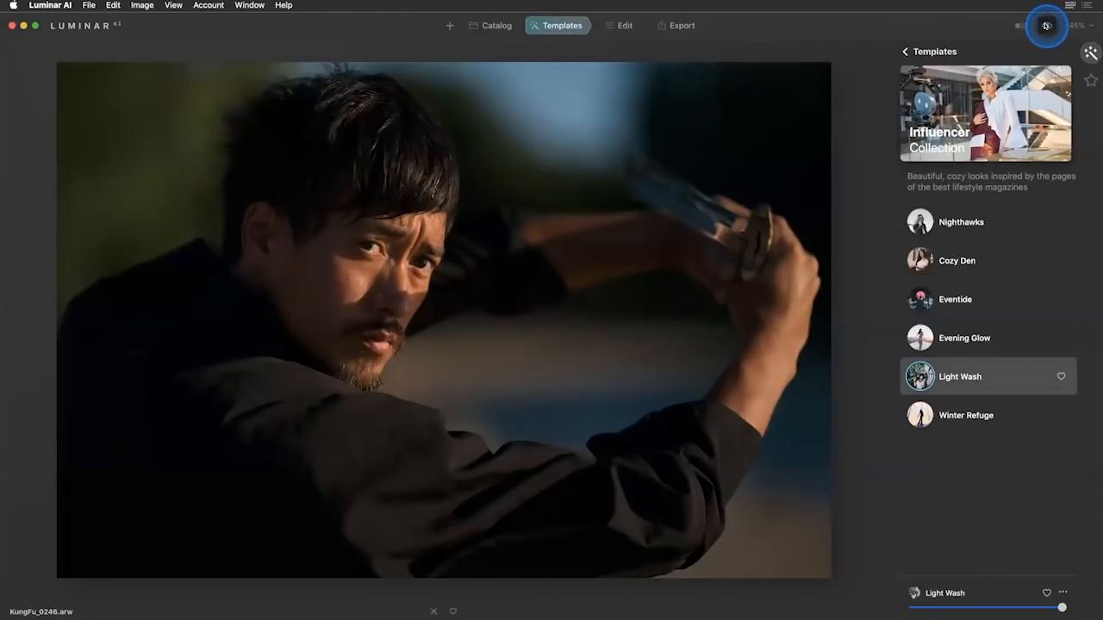
left_click(1047, 26)
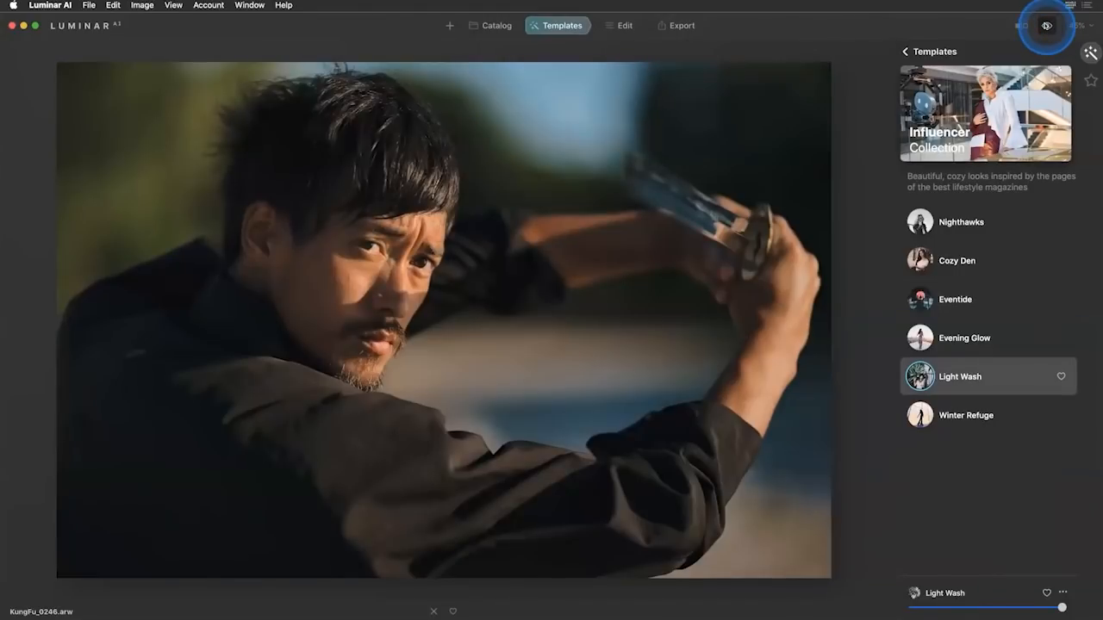
left_click(1047, 26)
left_click(1047, 26)
Set Structure AI Amount to 79 and Boost to 74, and set Small, Medium and Large Details to 27, 28 and 34.
left_click(621, 25)
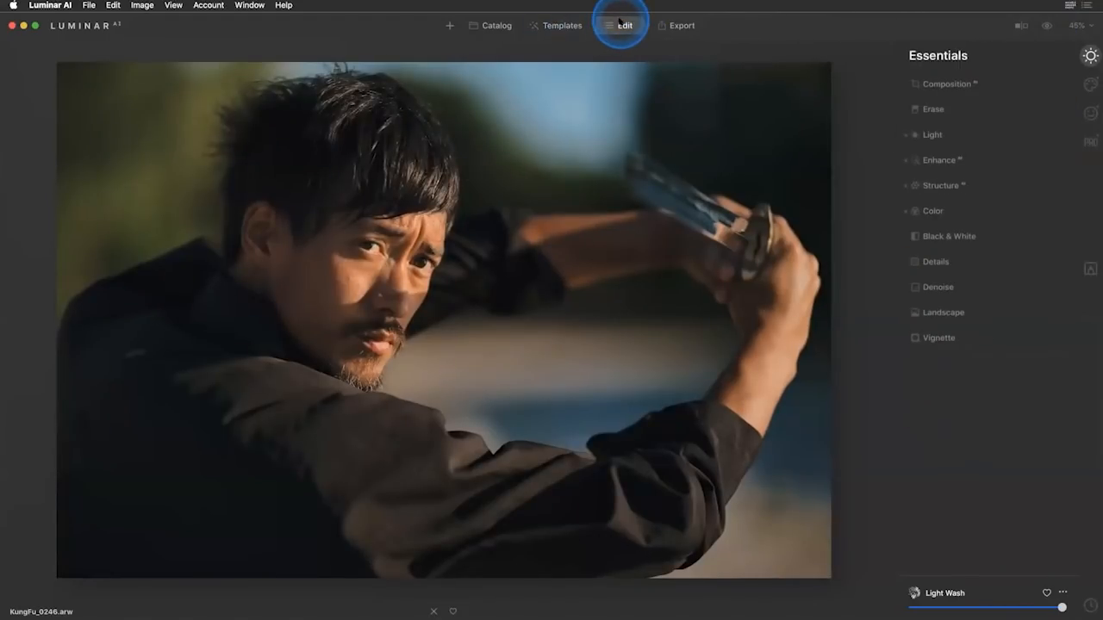
left_click(937, 184)
left_click_drag(966, 223, 1044, 221)
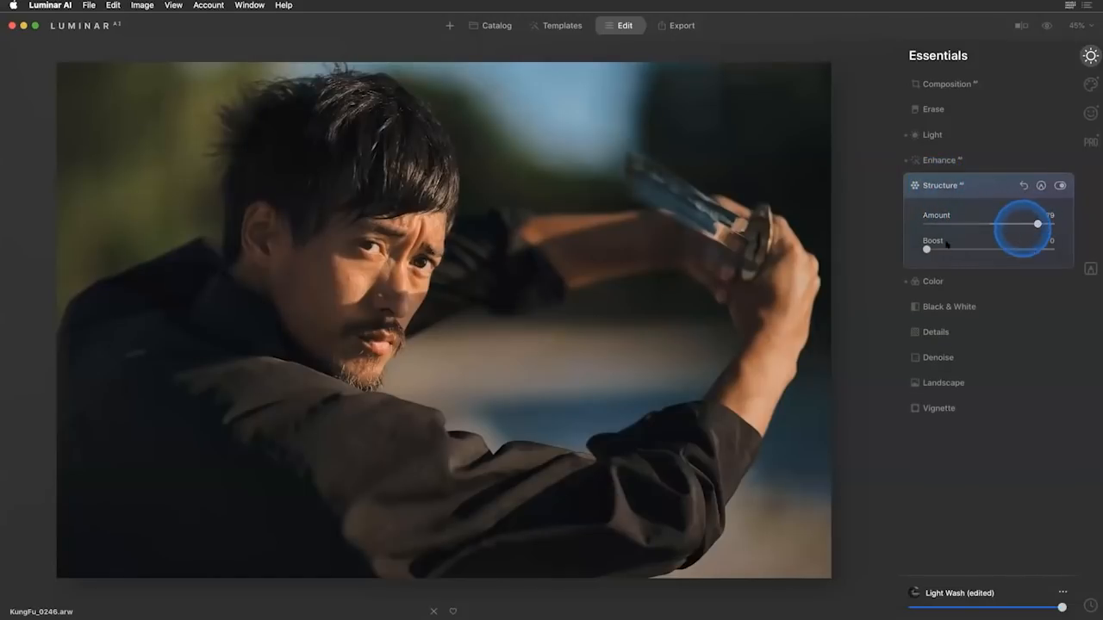
left_click_drag(928, 249, 1019, 249)
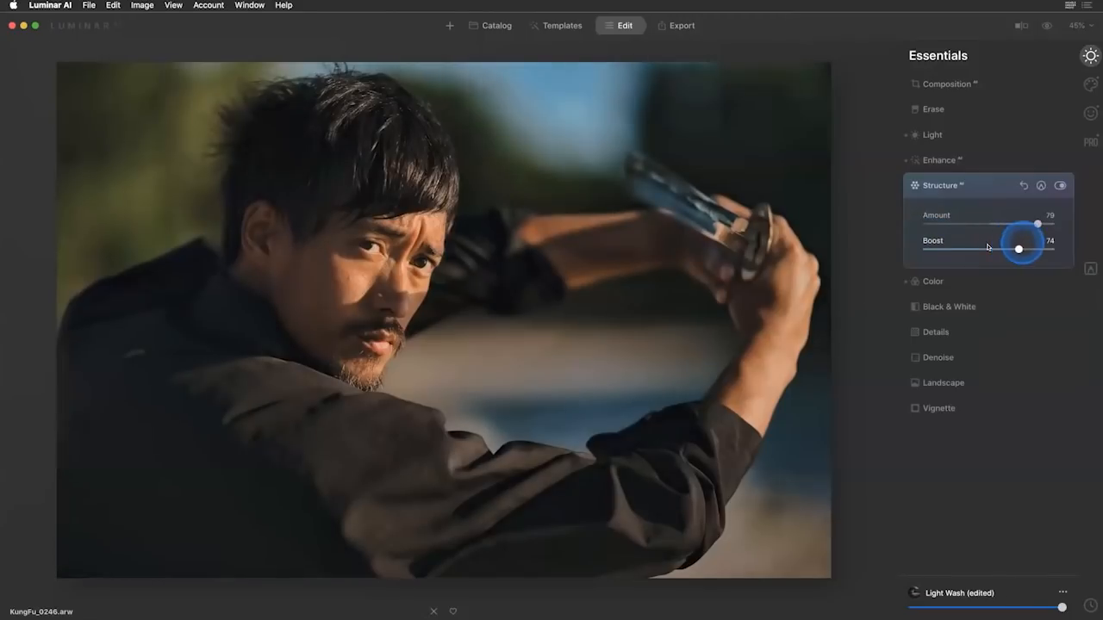
left_click(948, 332)
left_click_drag(988, 300, 1010, 350)
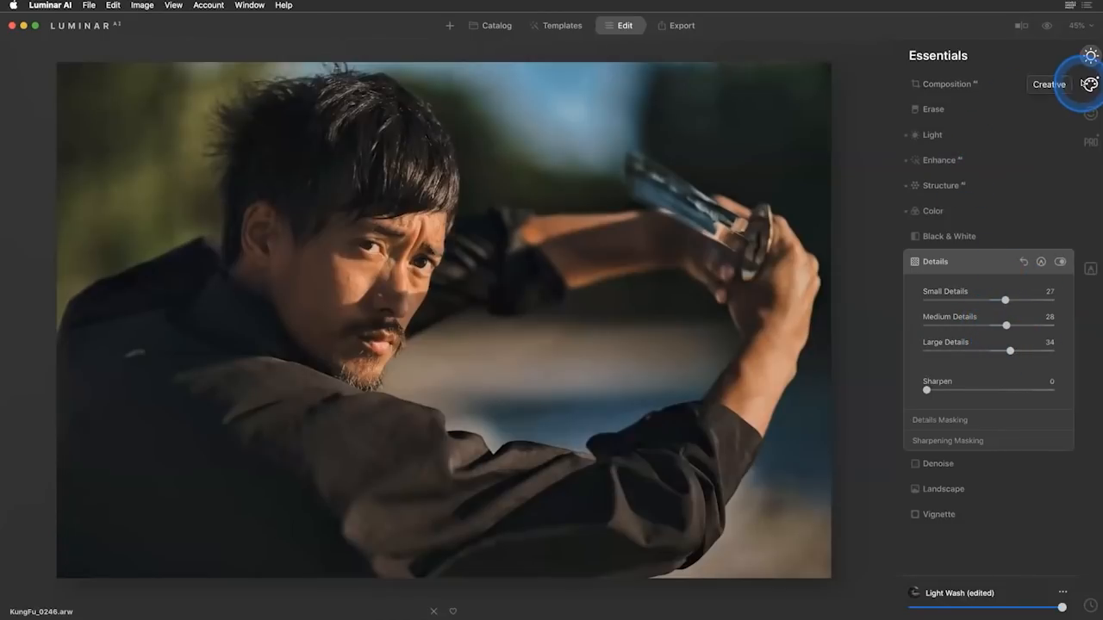
Add the Dramatic effect to the portrait, trying Amount 100 and settling on 20.
left_click(1089, 84)
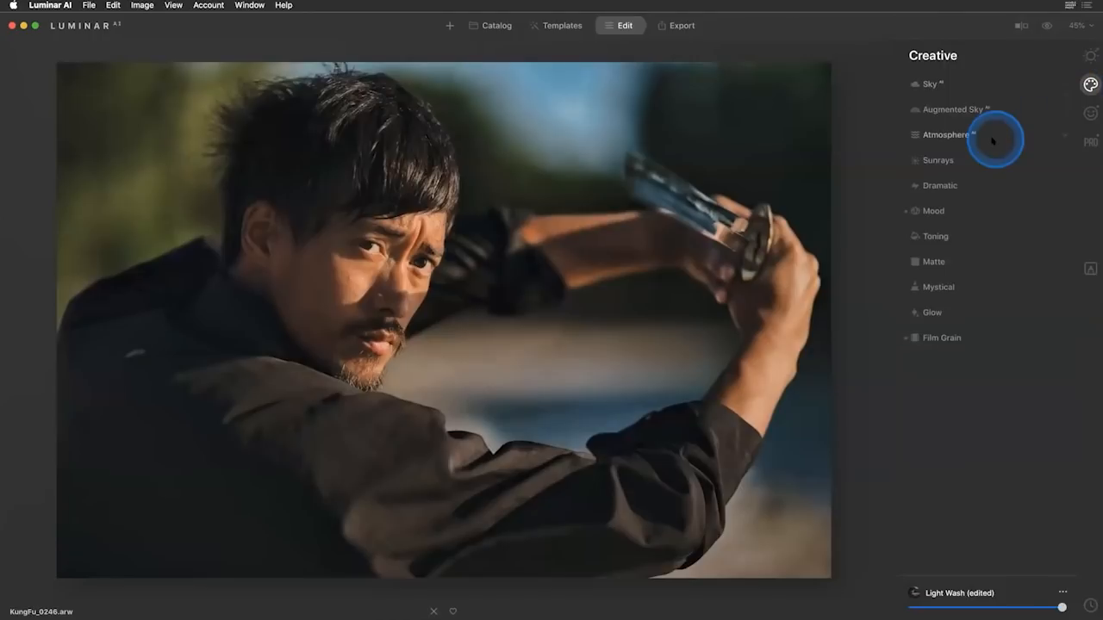
left_click(941, 187)
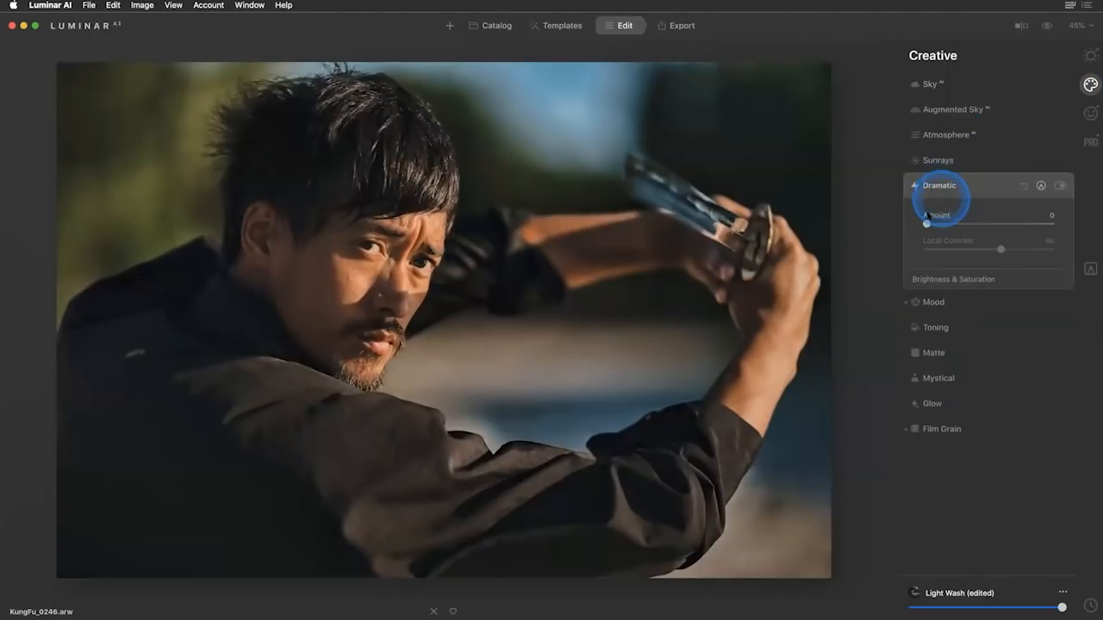
left_click_drag(927, 225, 1063, 216)
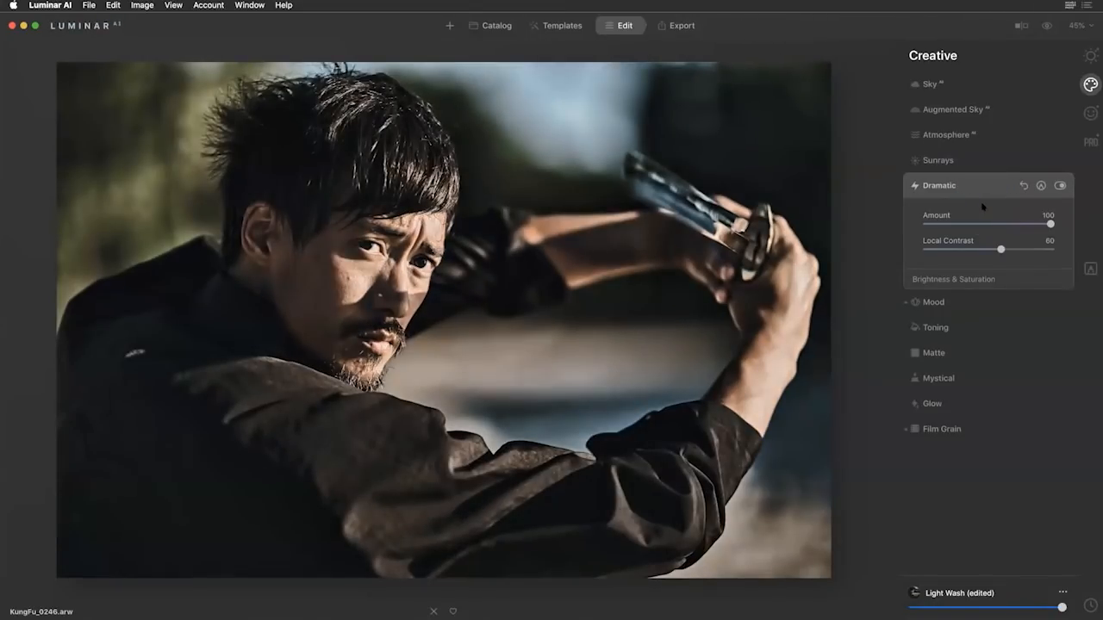
left_click_drag(1051, 225, 1051, 225)
left_click(988, 226)
left_click_drag(924, 224, 949, 223)
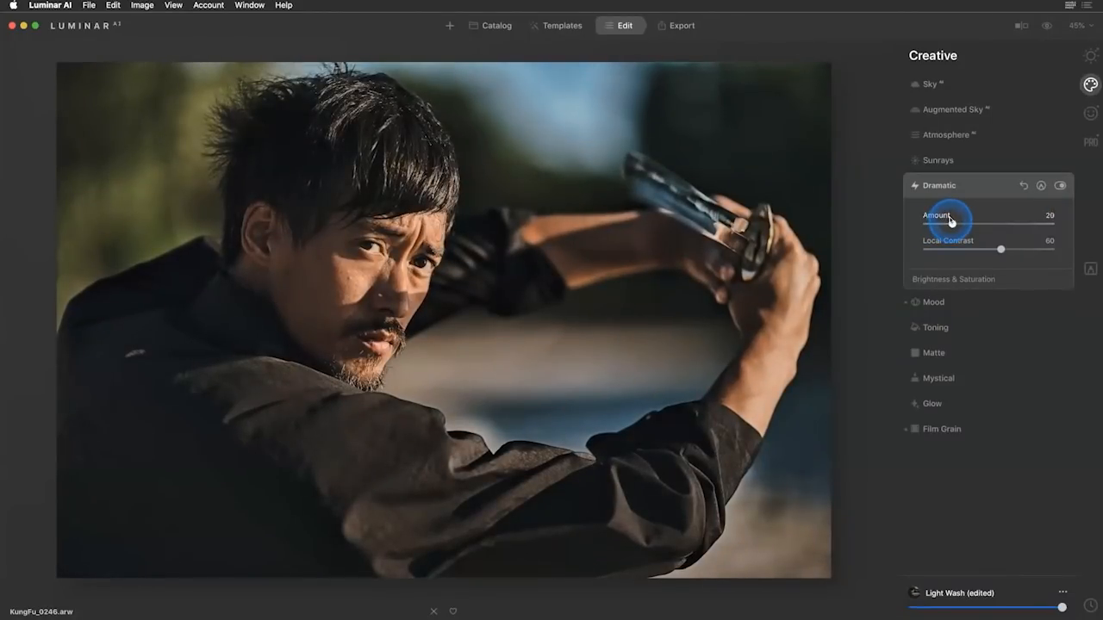
left_click(974, 184)
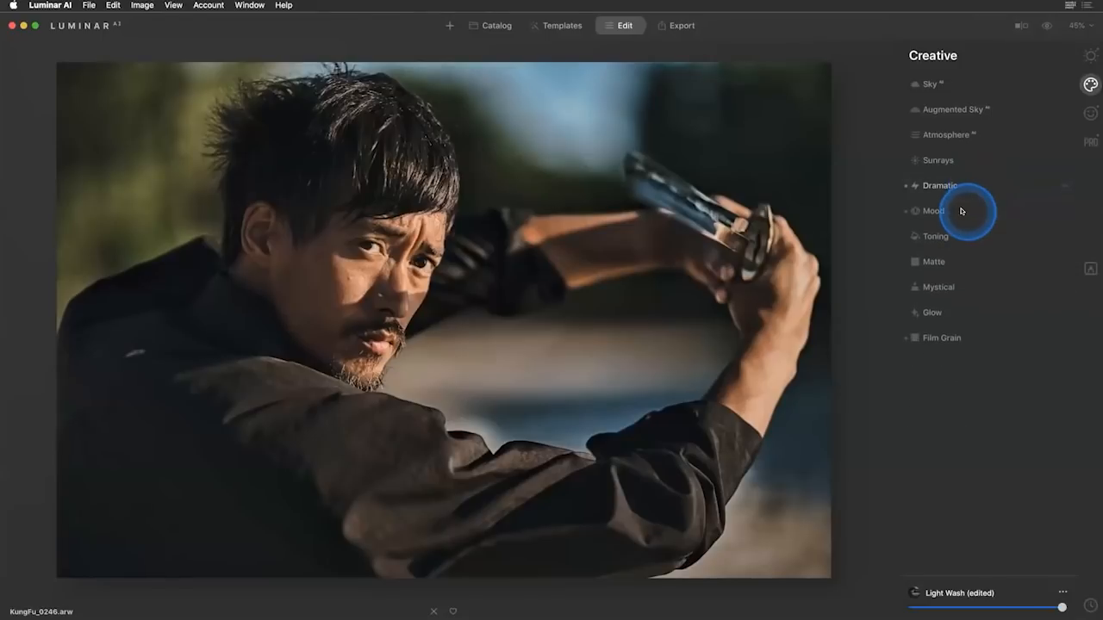
Change the Mood LUT to Candlelight and set its Amount to 19.
left_click(965, 212)
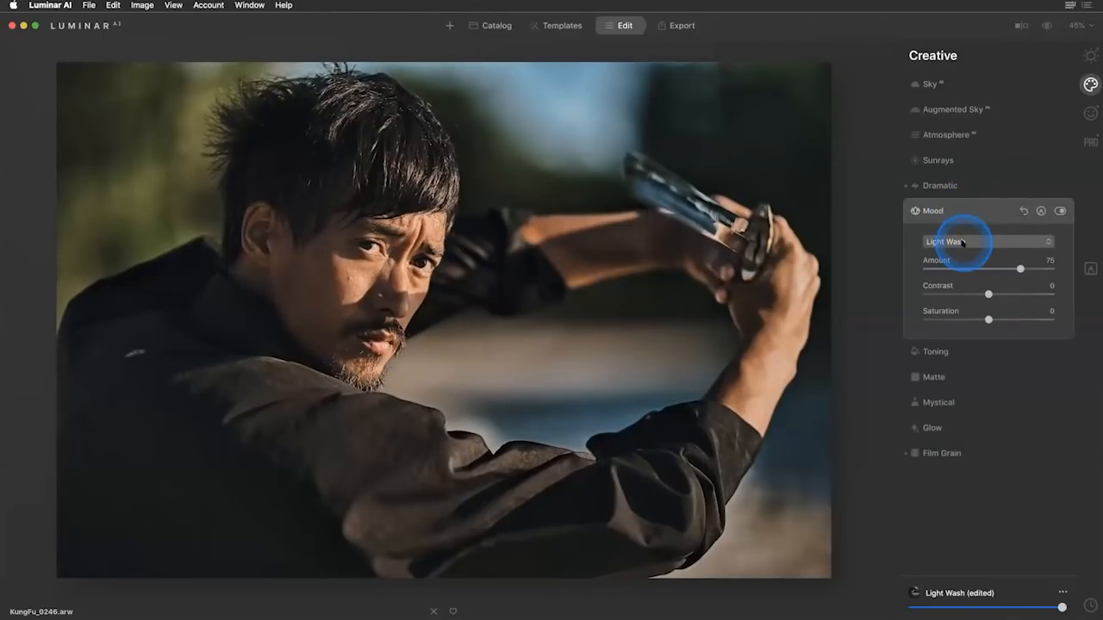
left_click(962, 243)
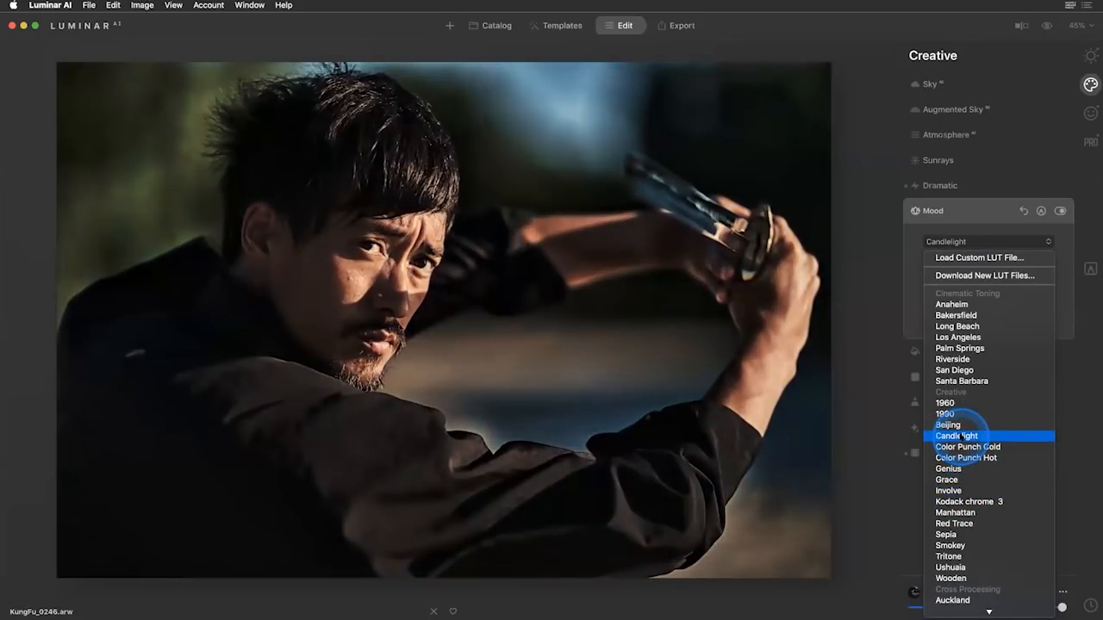
left_click(957, 435)
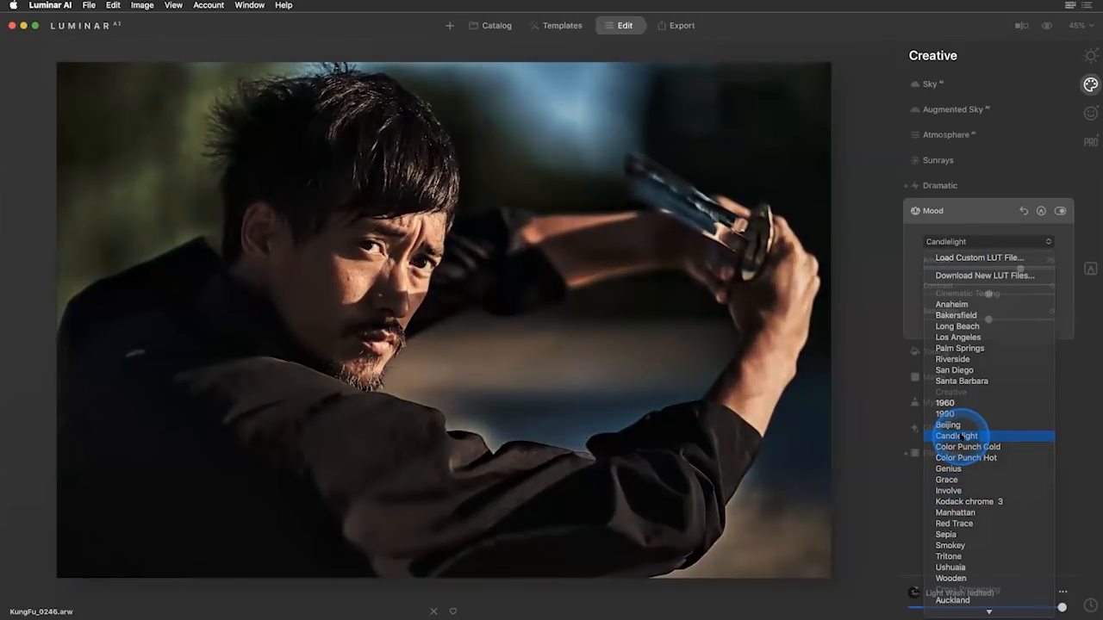
left_click_drag(1020, 268, 951, 267)
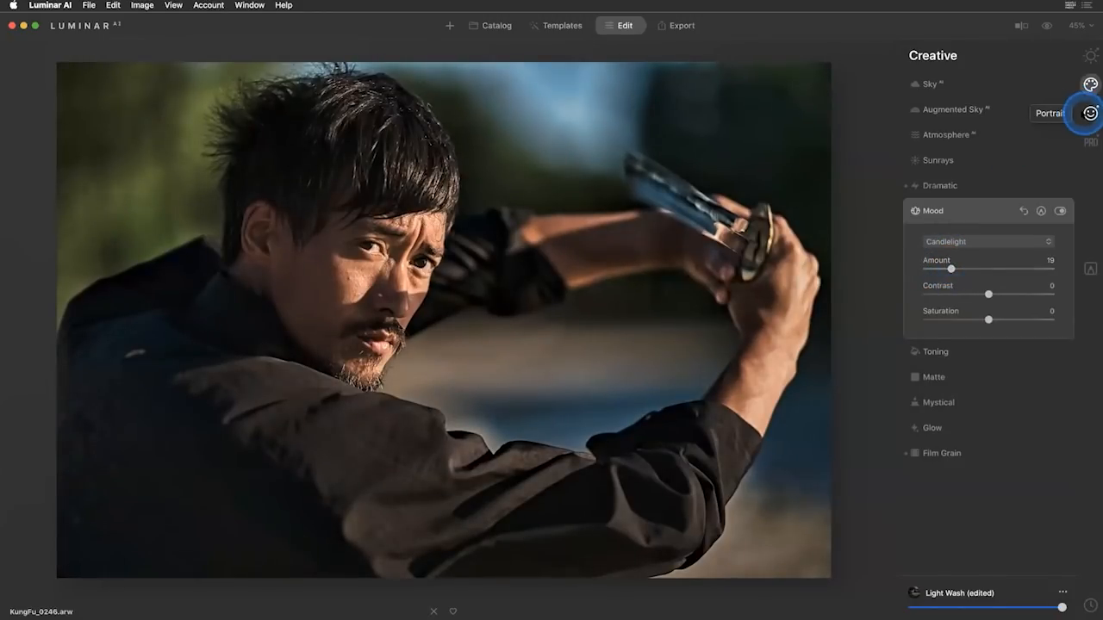
Zoom in to 100% on the man's face and open the Face AI portrait settings.
left_click(1087, 113)
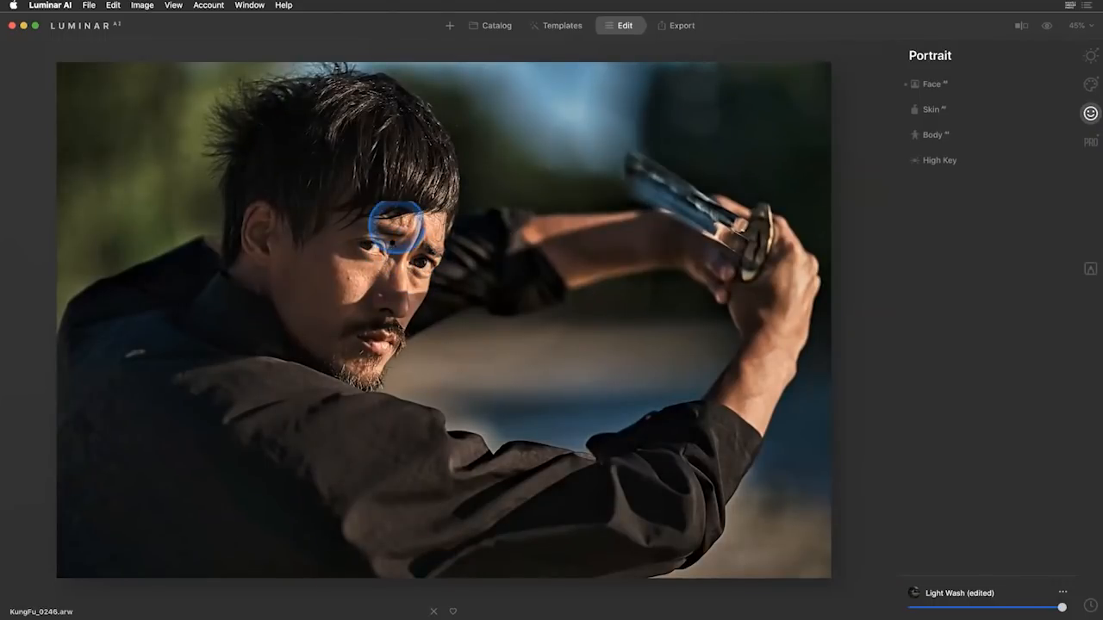
double_click(392, 238)
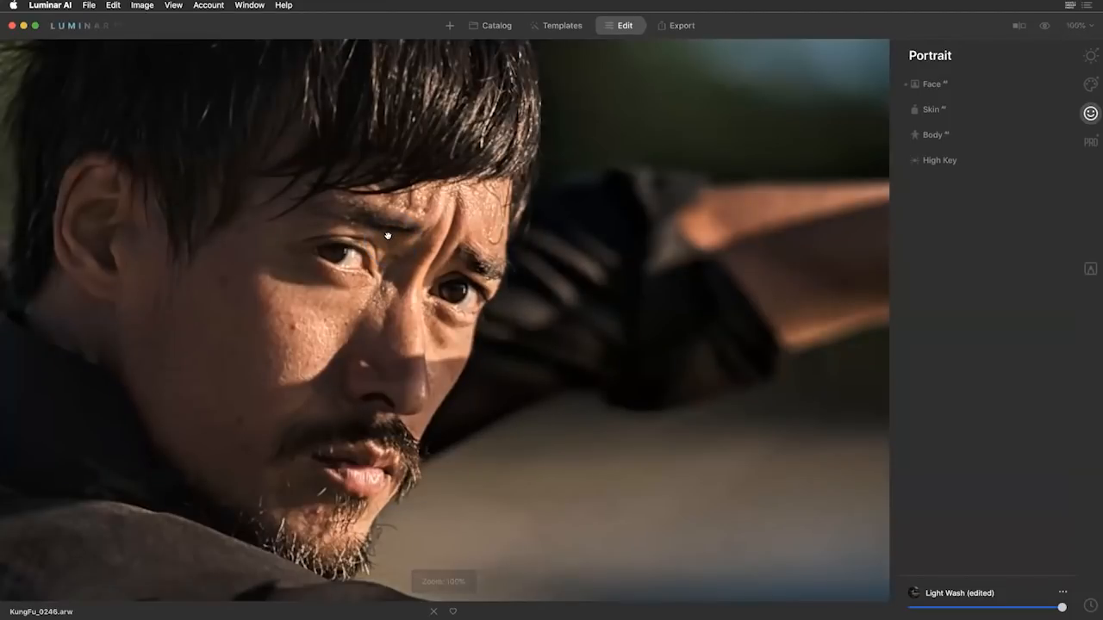
left_click_drag(389, 238, 491, 264)
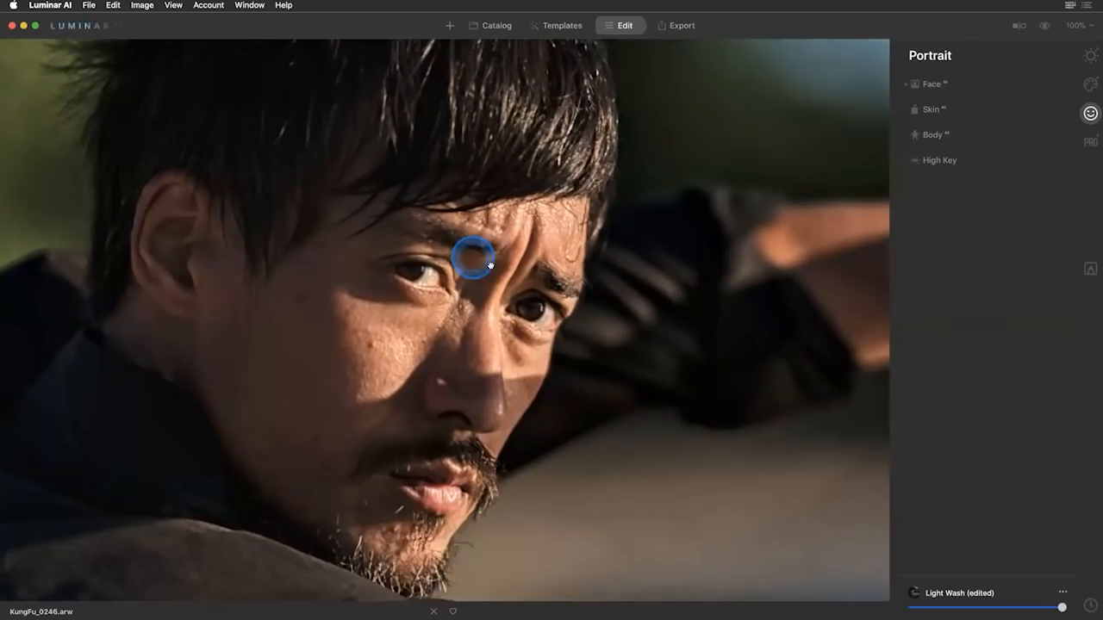
left_click(692, 211)
left_click(966, 87)
left_click(958, 86)
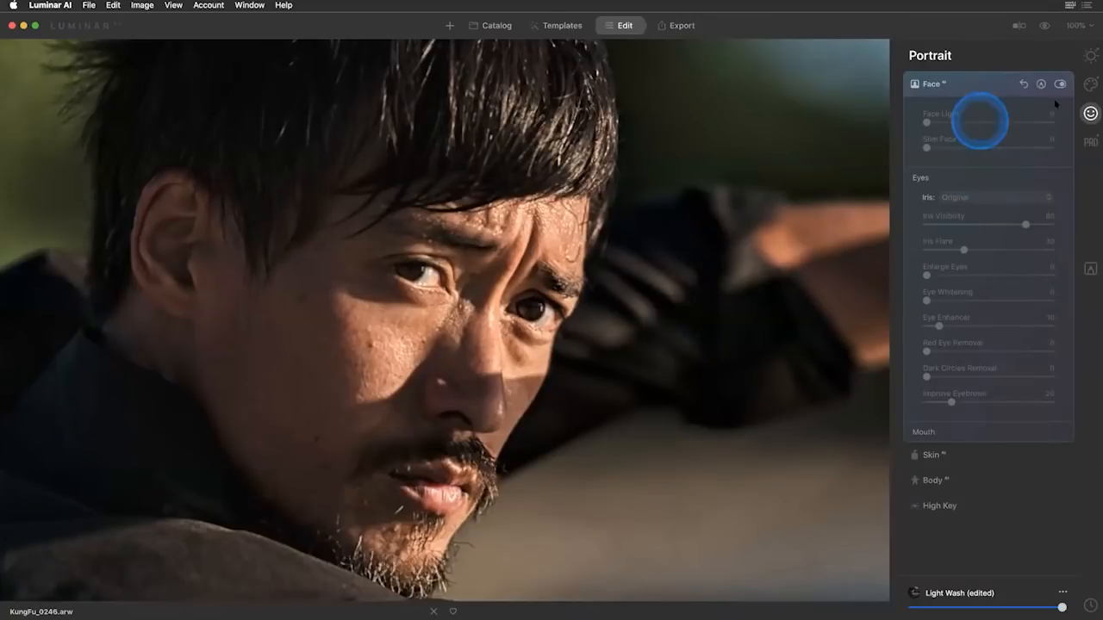
left_click(1090, 141)
left_click(1090, 115)
left_click(946, 87)
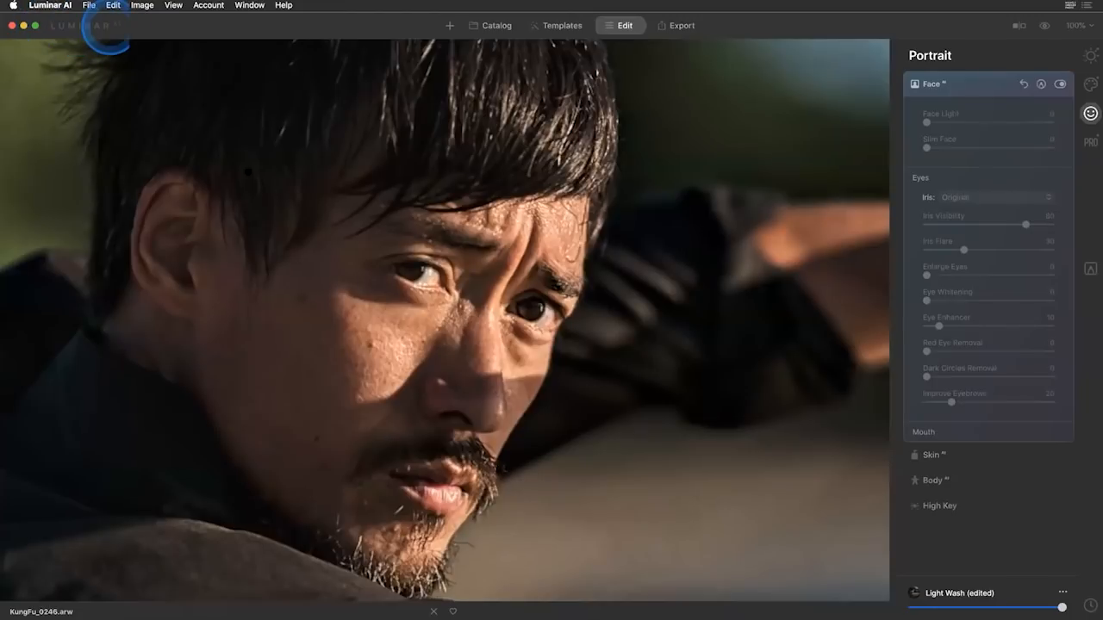
left_click(965, 86)
left_click(965, 88)
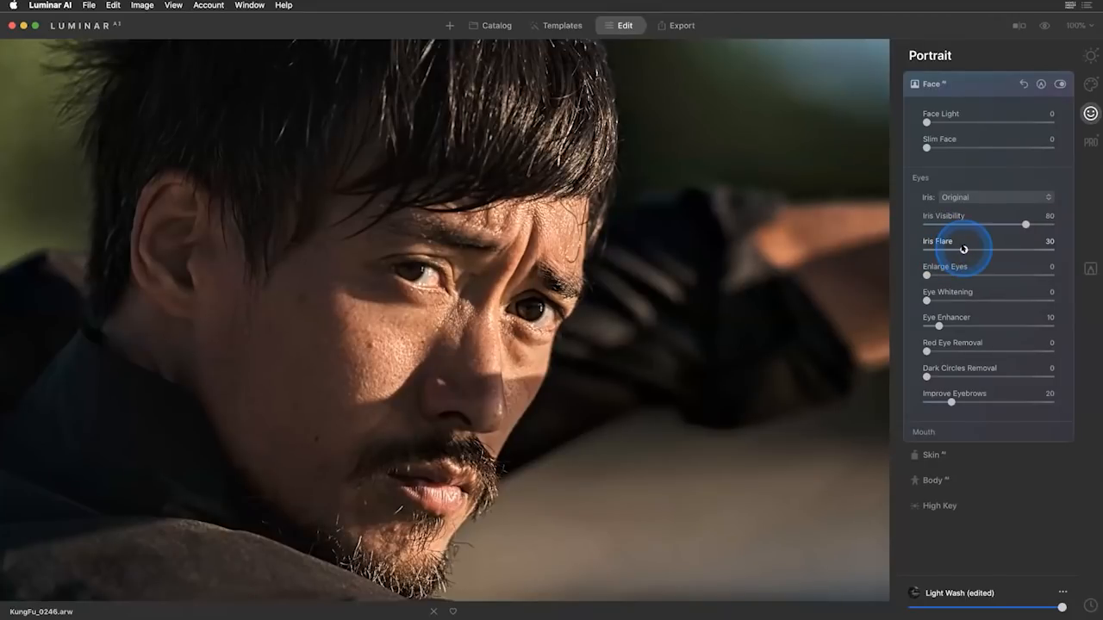
Set Iris Flare to 56, Eye Enhancer to 84 and Dark Circles Removal to 59, and compare the face without Face AI.
left_click_drag(963, 249, 996, 249)
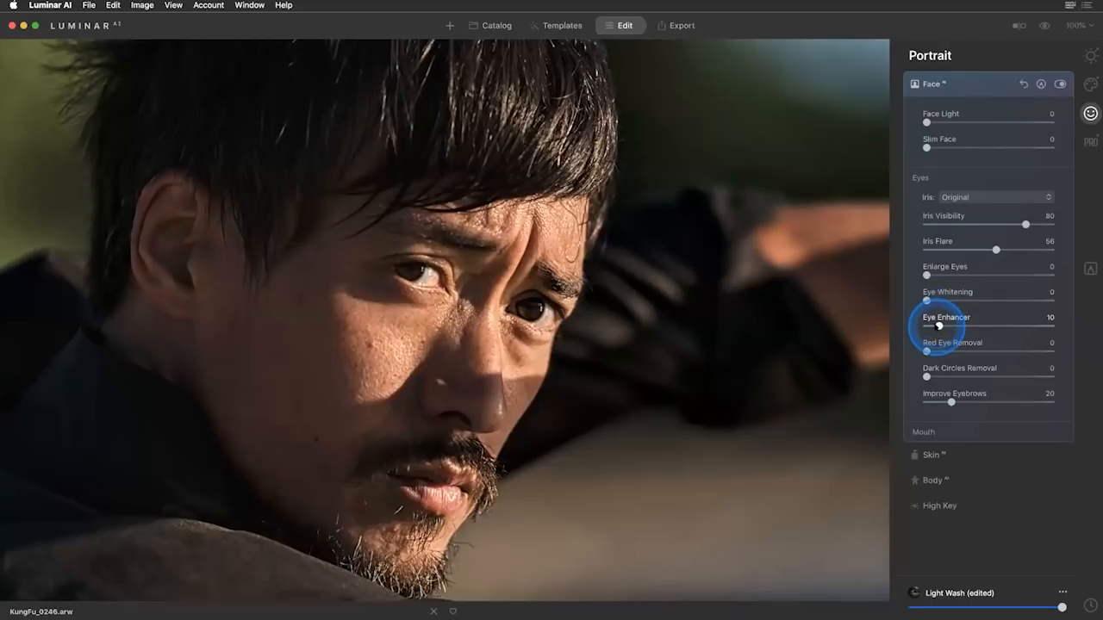
left_click_drag(939, 325, 1031, 325)
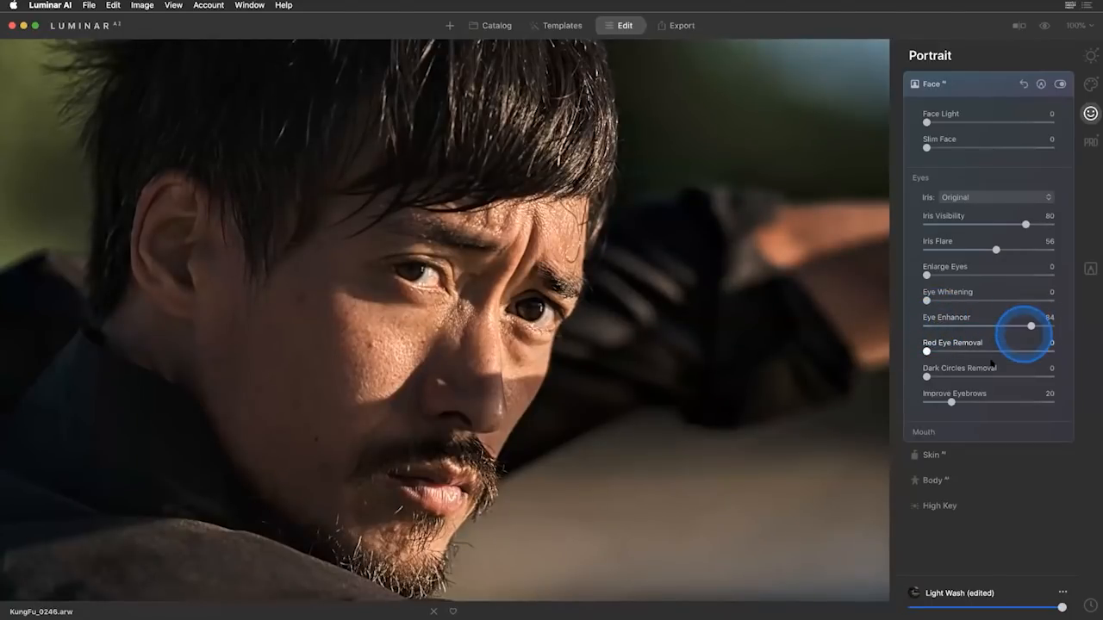
left_click_drag(926, 377, 999, 377)
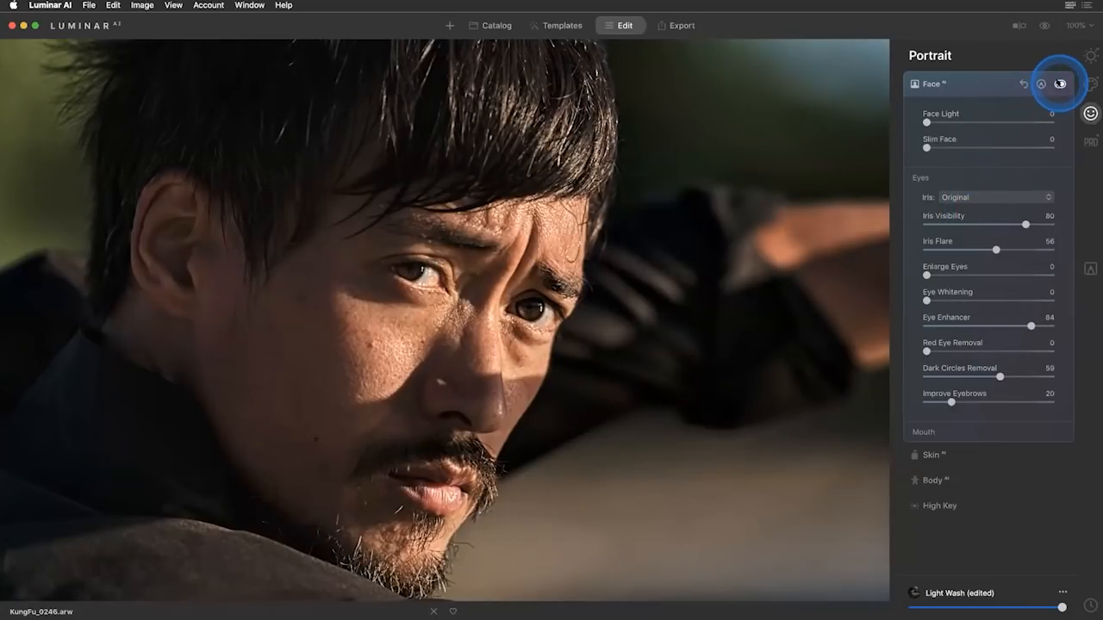
left_click(1060, 83)
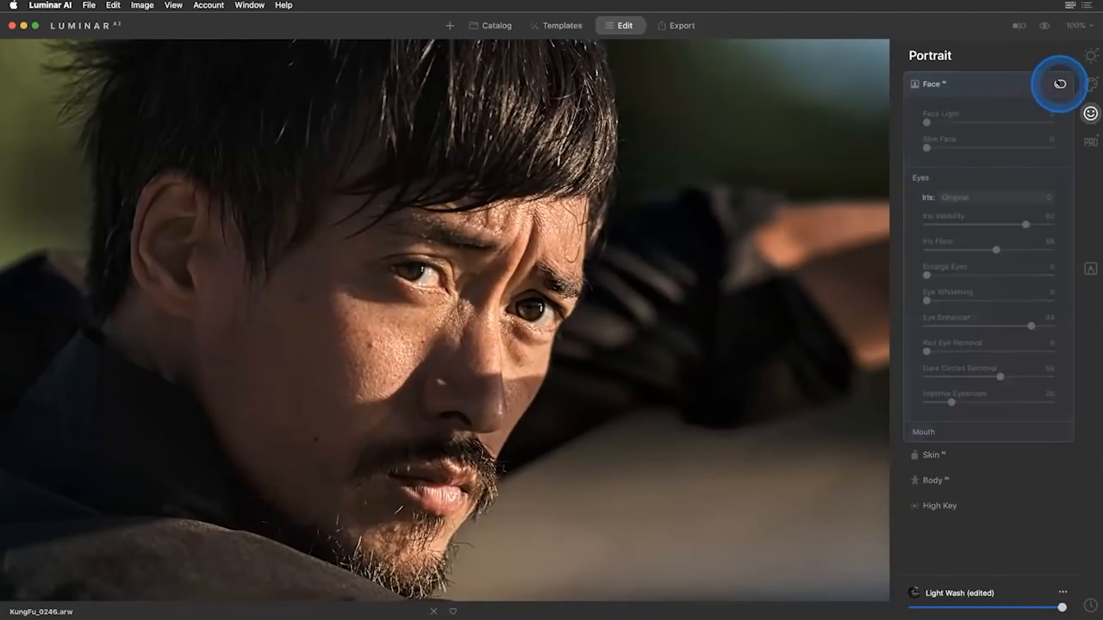
left_click(1060, 84)
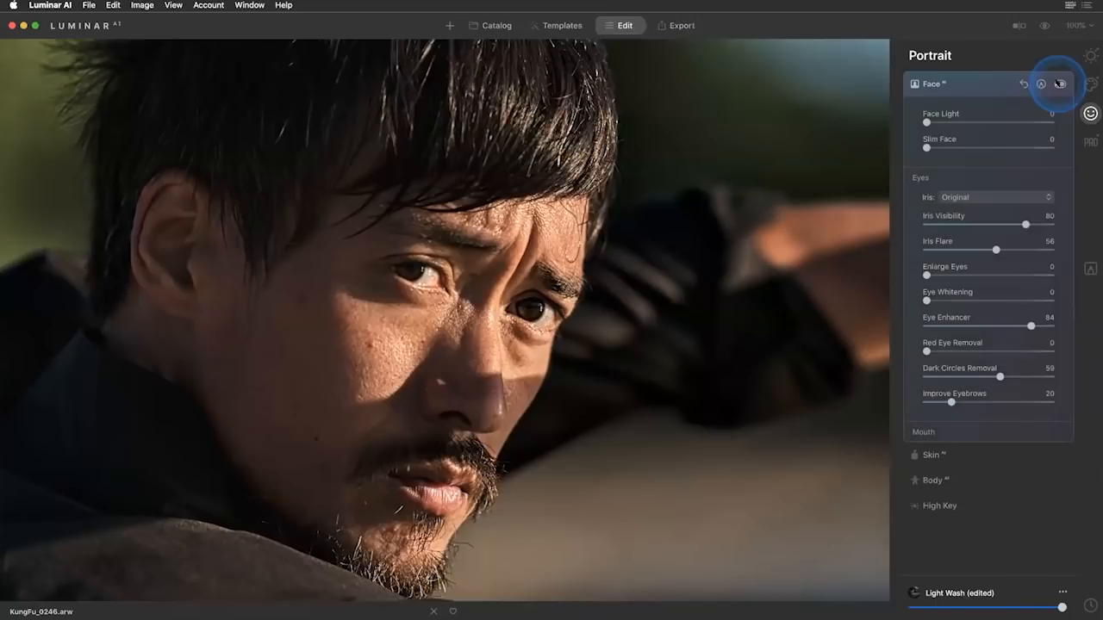
Strengthen the man's eyes with Iris Flare 74, Eye Enhancer 100 and Eye Whitening 6, and check the face without Face AI.
left_click_drag(996, 249, 1020, 249)
left_click_drag(1031, 324, 1050, 326)
left_click_drag(926, 300, 935, 300)
left_click(992, 199)
left_click(1060, 83)
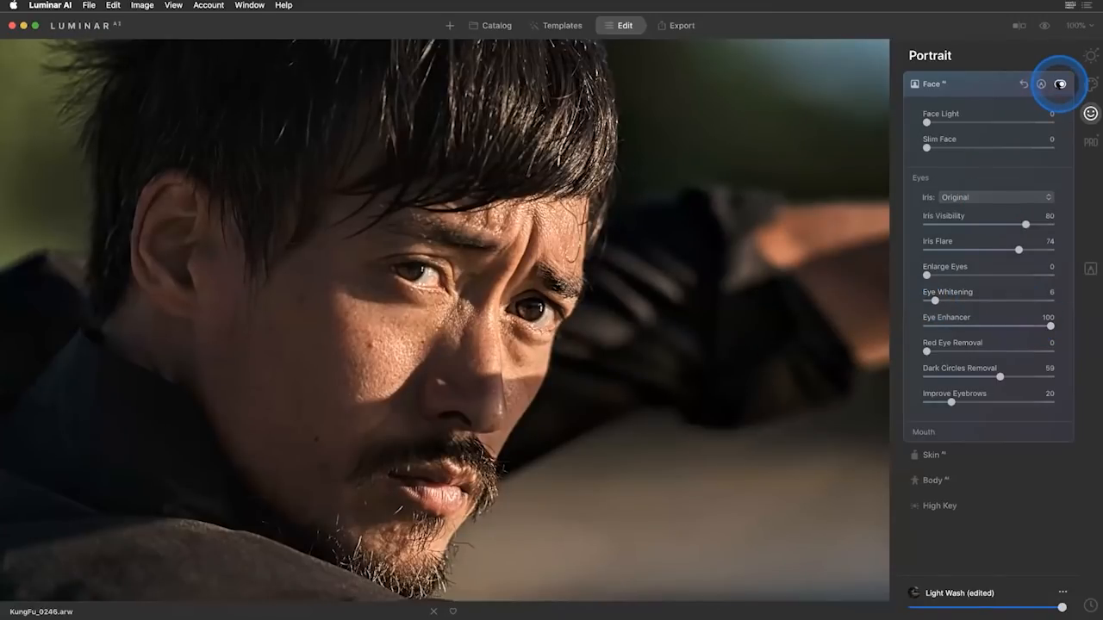
left_click(1060, 83)
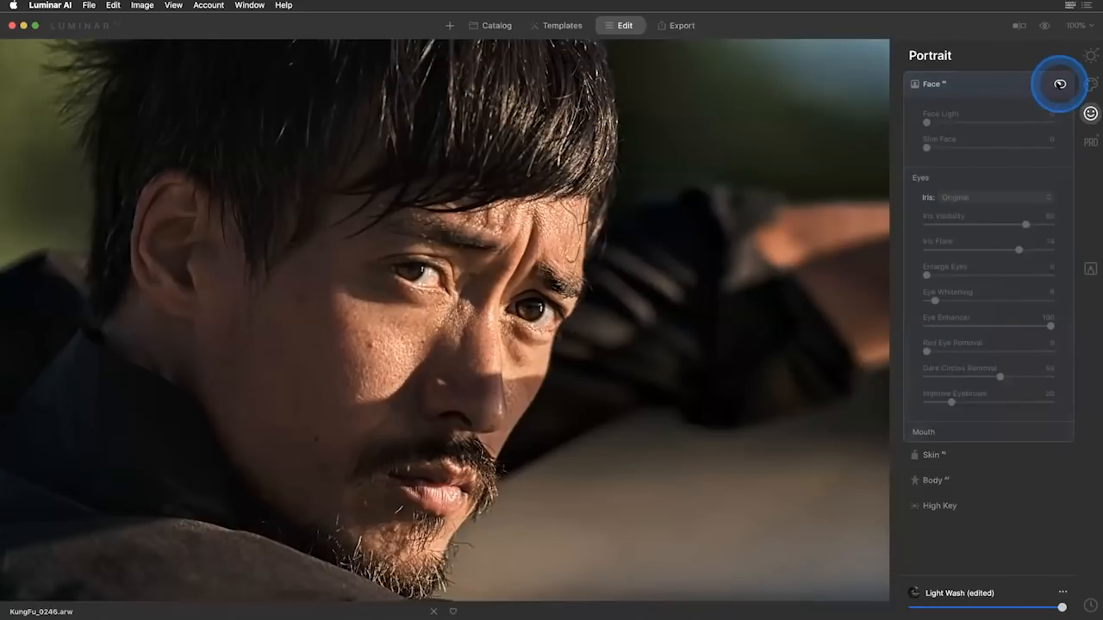
left_click(974, 85)
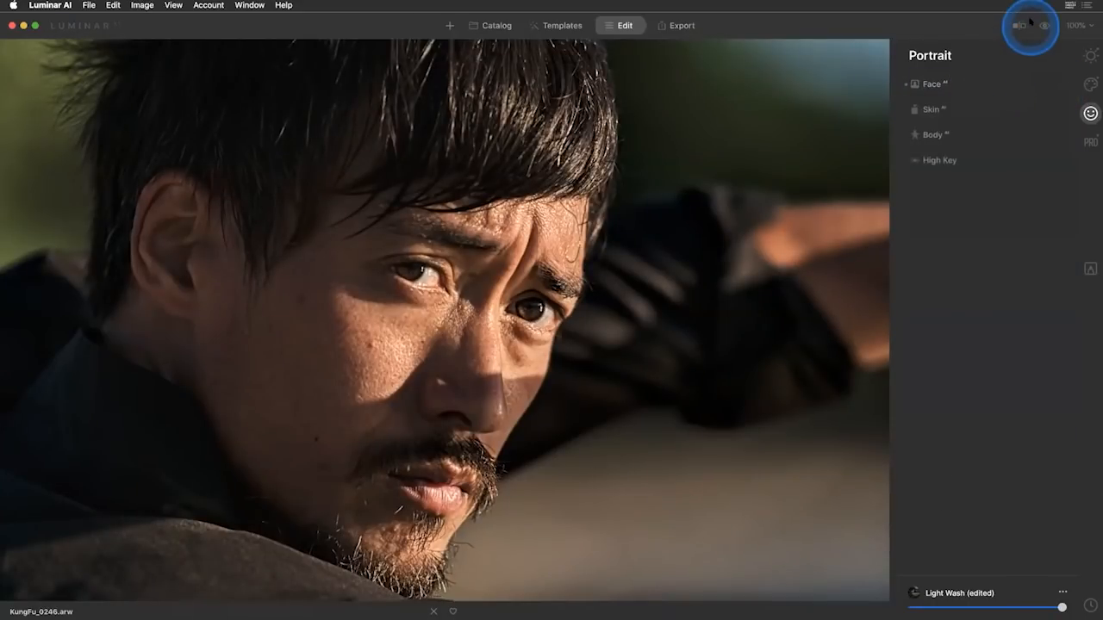
Compare the whole edited sword portrait with its original version several times.
left_click(607, 255)
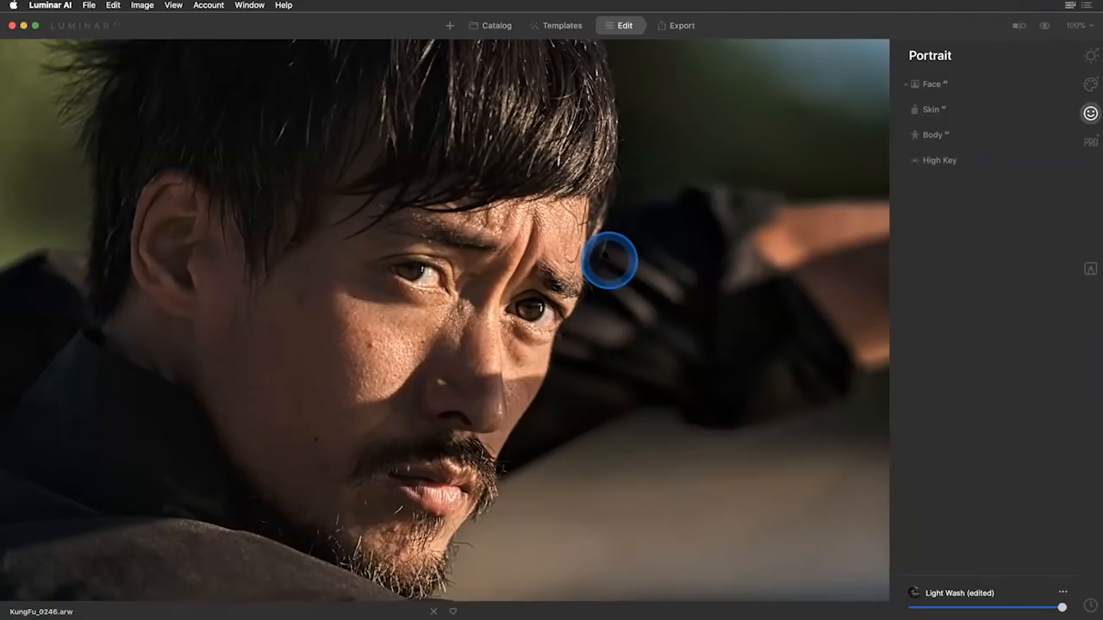
double_click(605, 255)
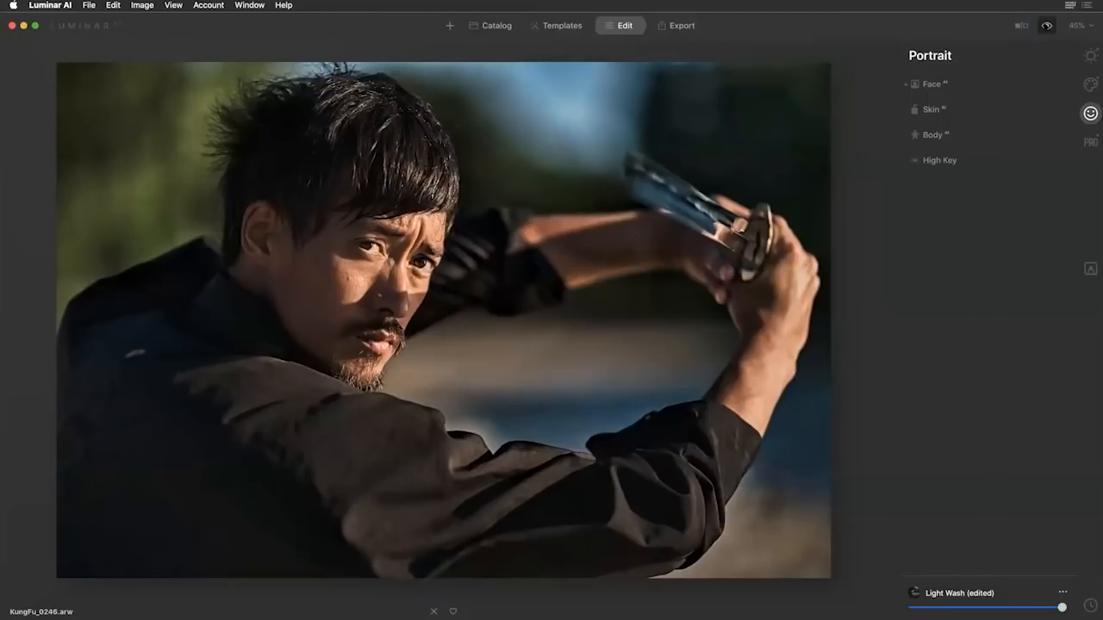
left_click(1047, 25)
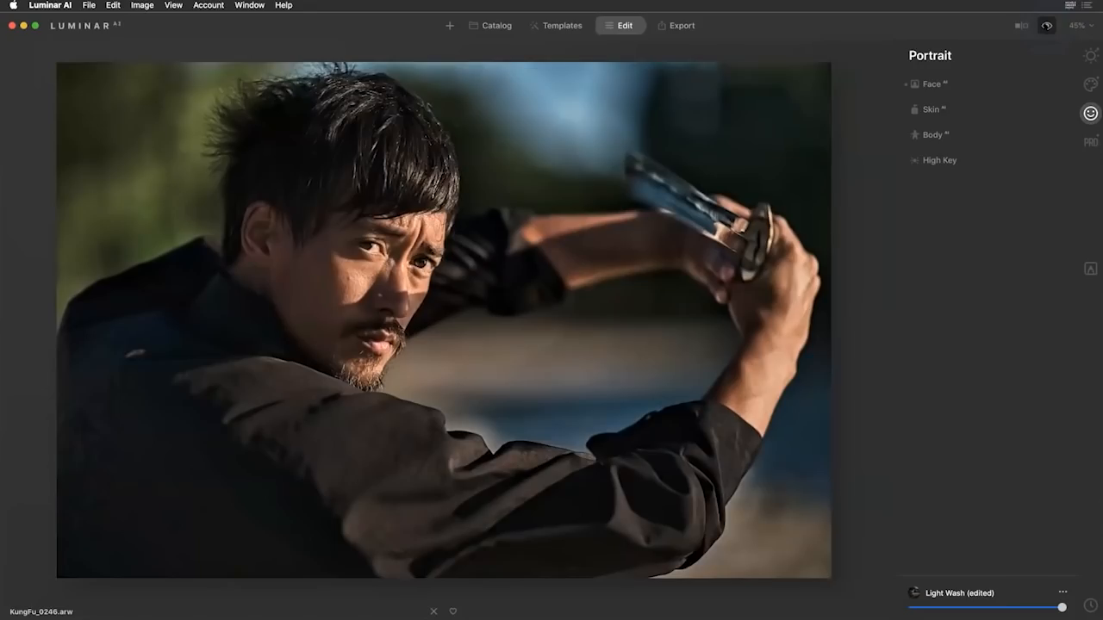
left_click(1048, 25)
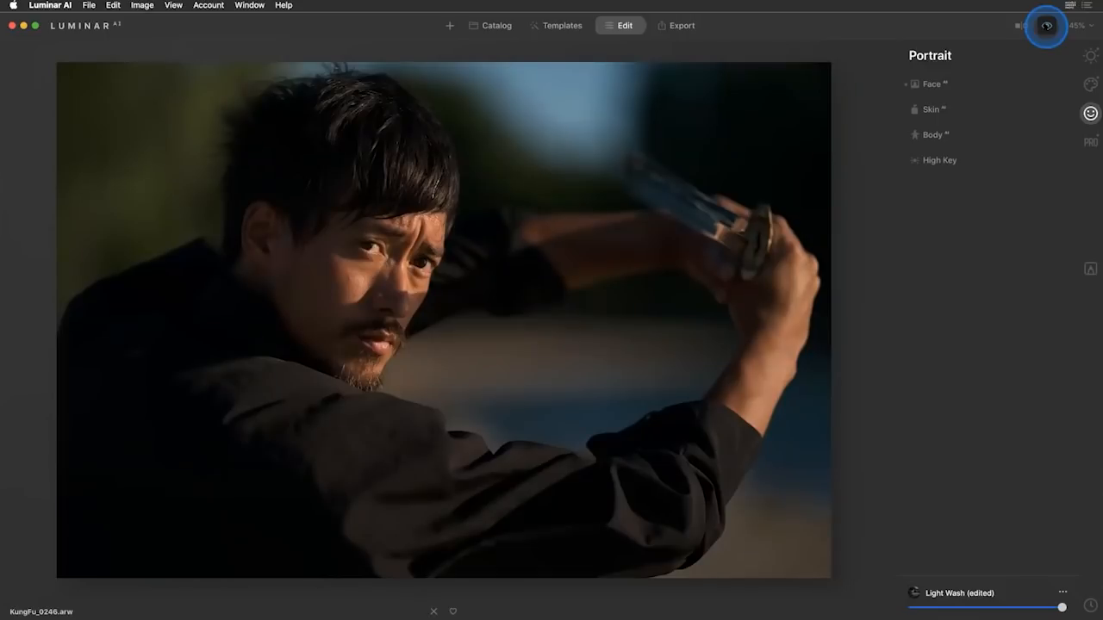
left_click(1046, 25)
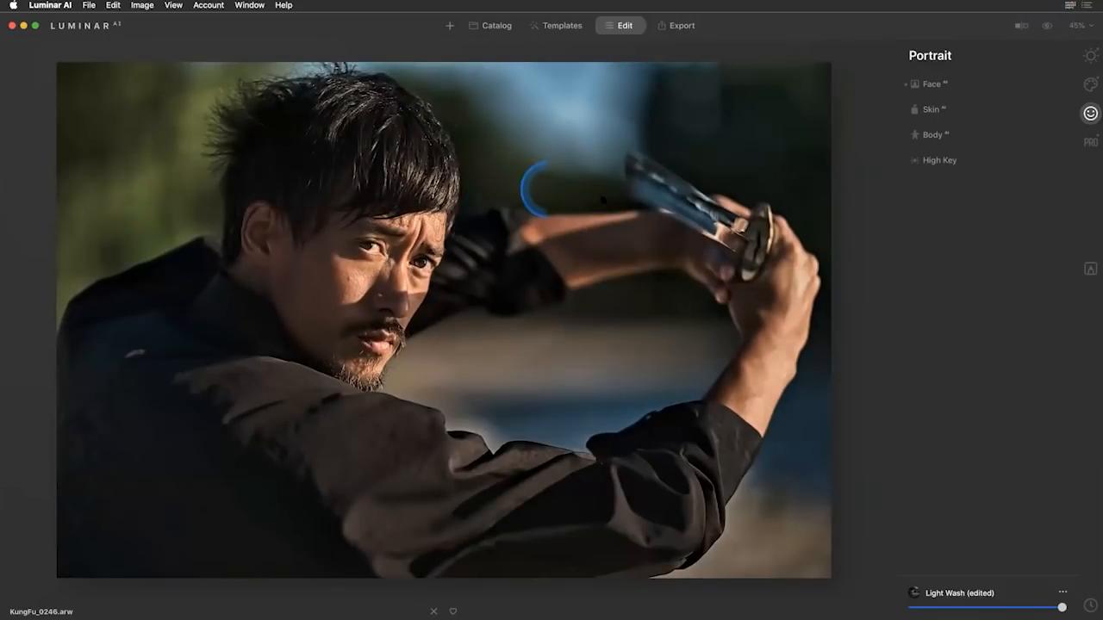
left_click(1046, 25)
left_click(1047, 25)
left_click(1046, 26)
left_click(1047, 26)
left_click(1046, 26)
left_click(1047, 26)
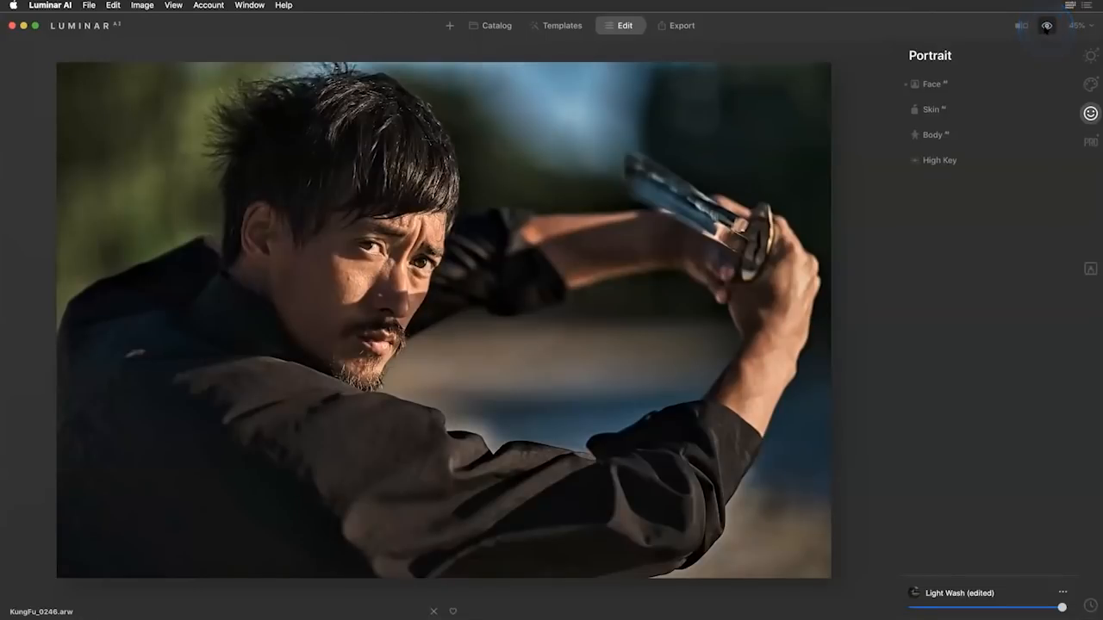
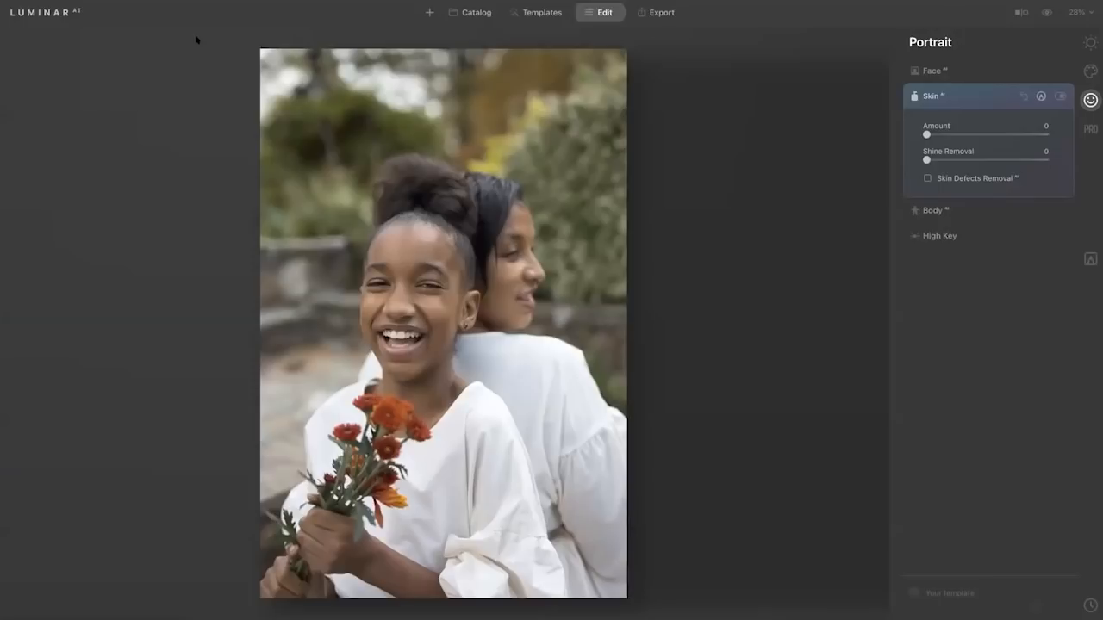
Review the plugin installation options for Adobe Photoshop and Adobe Lightroom, and close the dialog.
mouse_move(69, 6)
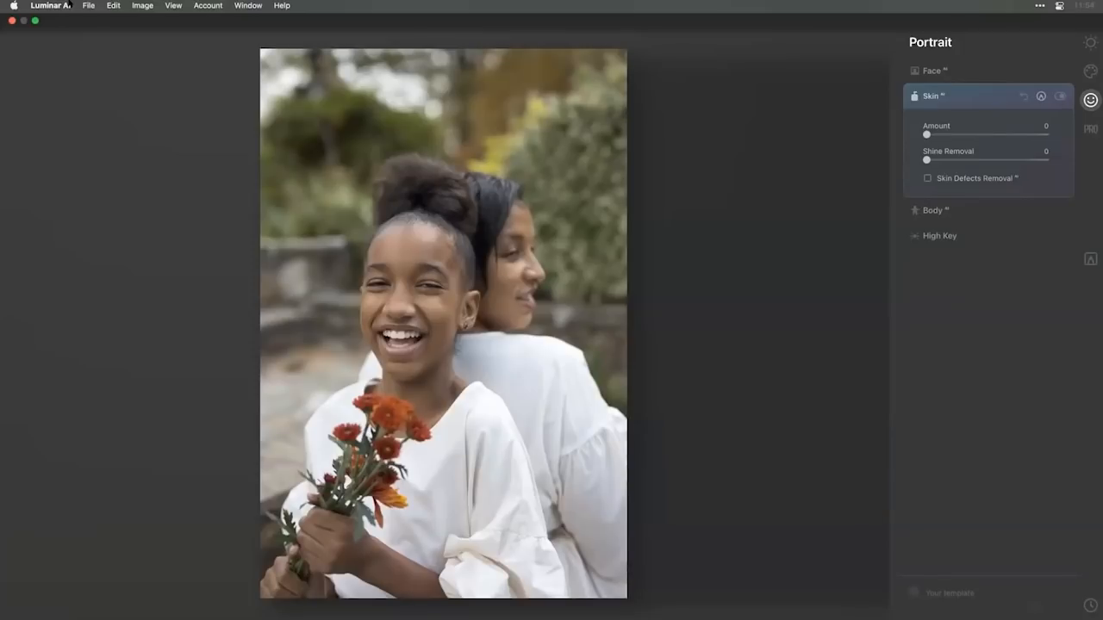
left_click(69, 5)
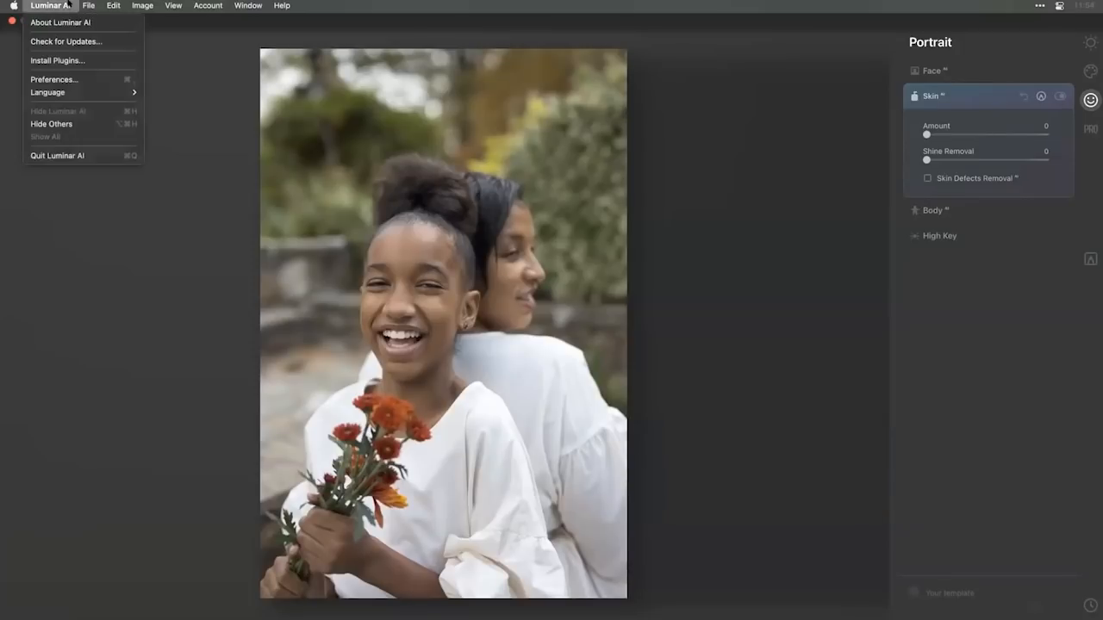
left_click(78, 60)
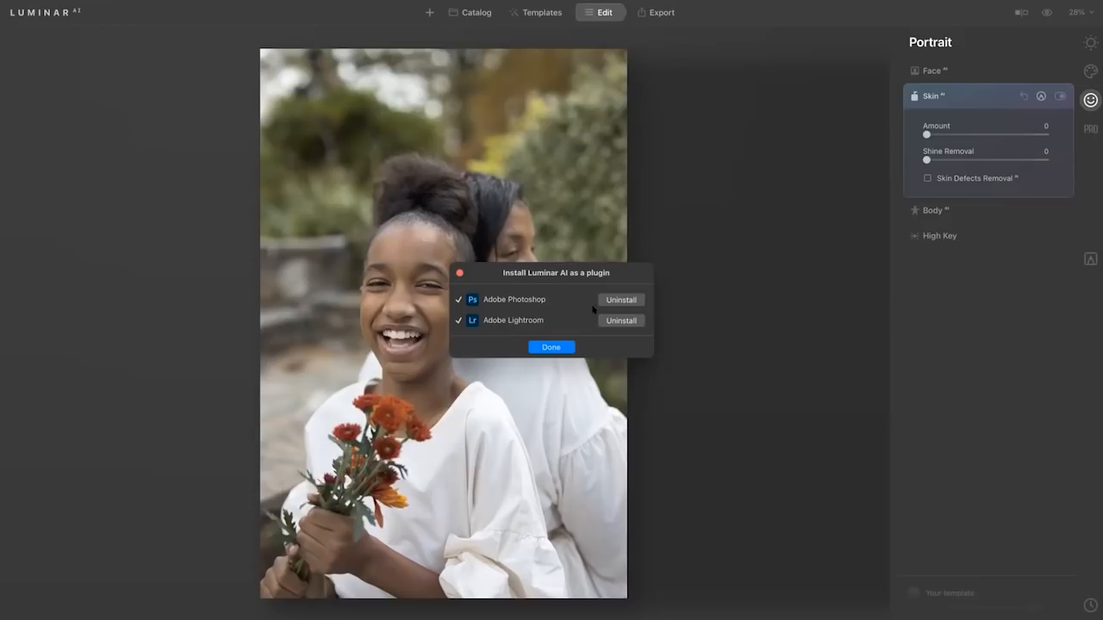
left_click(567, 346)
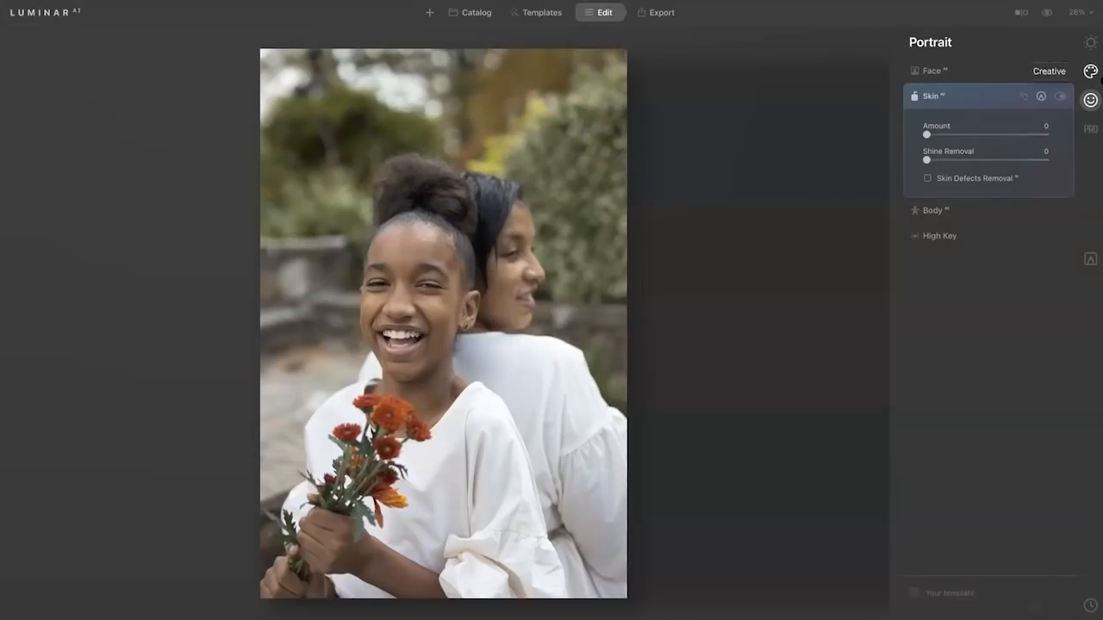
Load the custom LUT Dawn.cube from the Light folder of the Launch-Event LUTs into Mood and set its Amount to 24.
left_click(1091, 72)
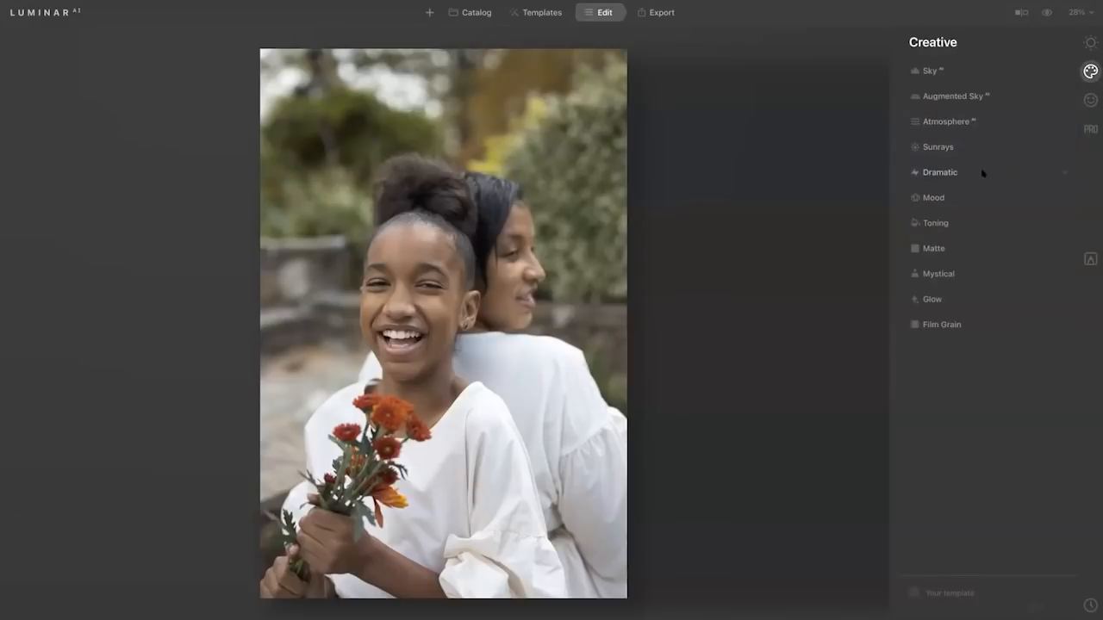
left_click(935, 197)
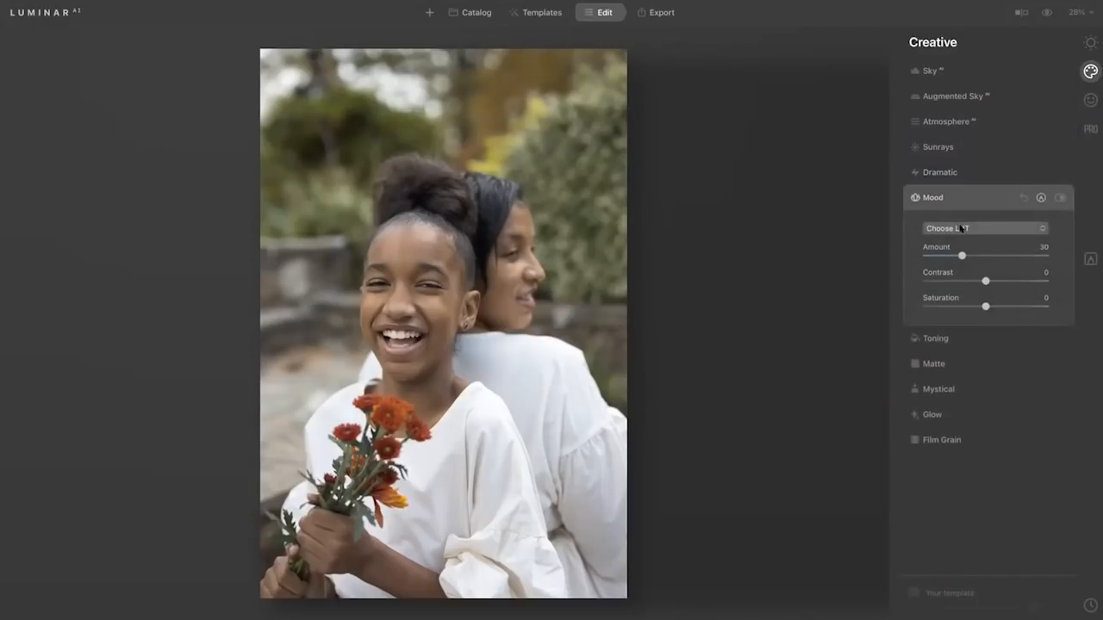
left_click(962, 229)
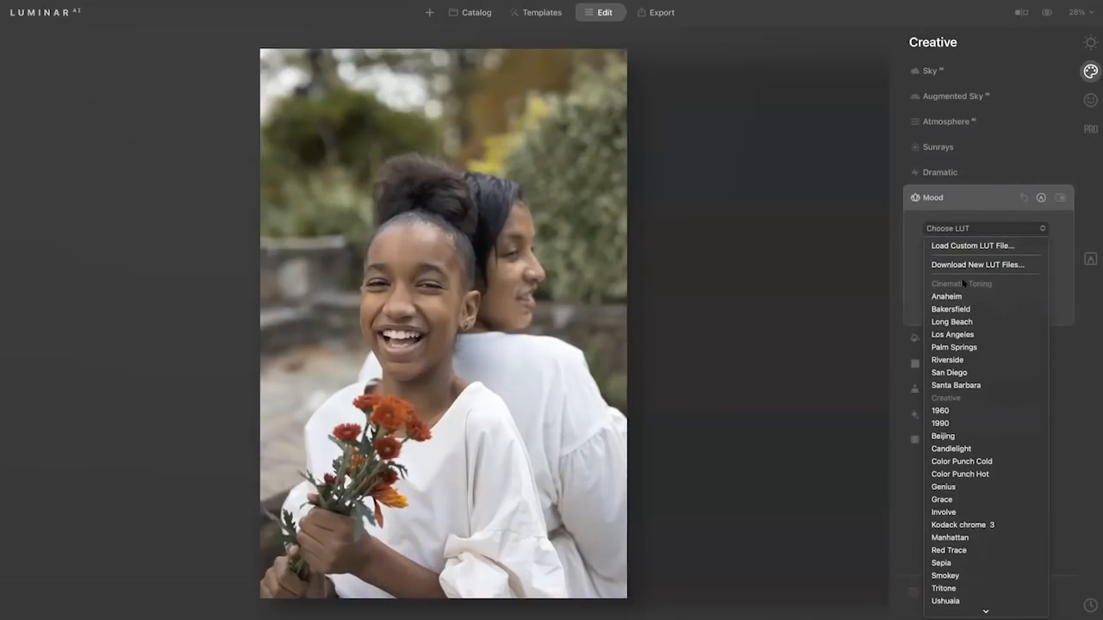
left_click(964, 246)
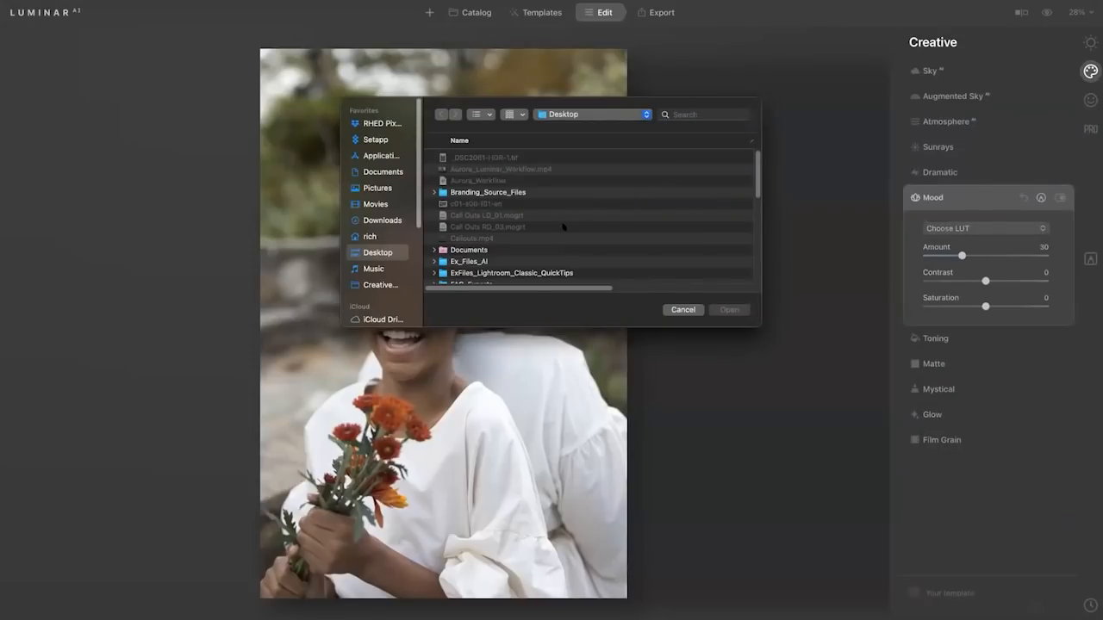
scroll(553, 226, "down", 5)
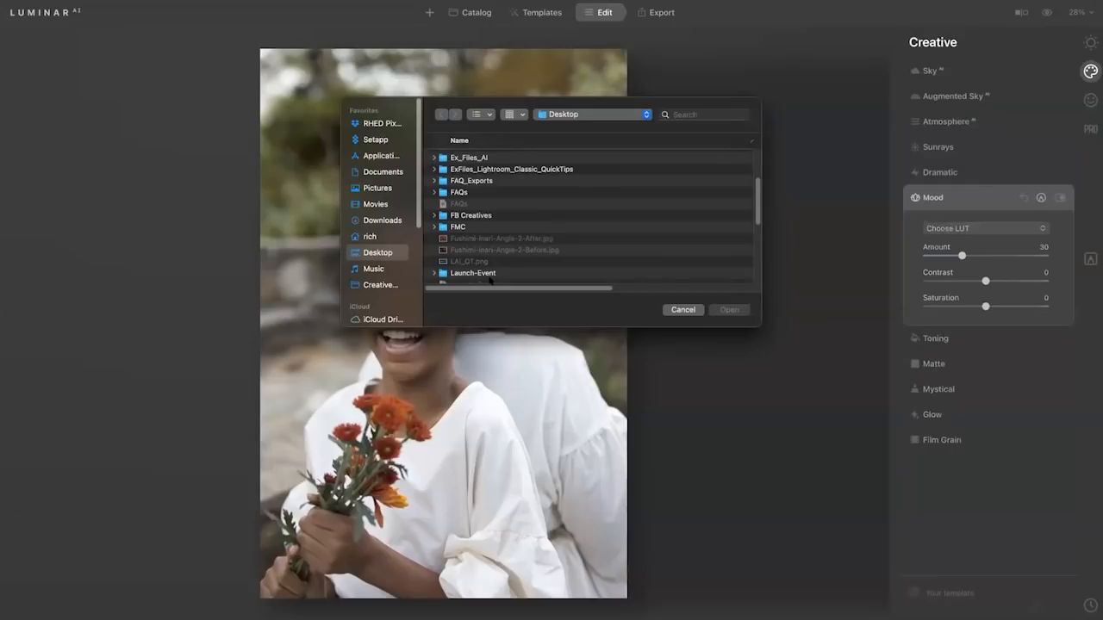
double_click(489, 274)
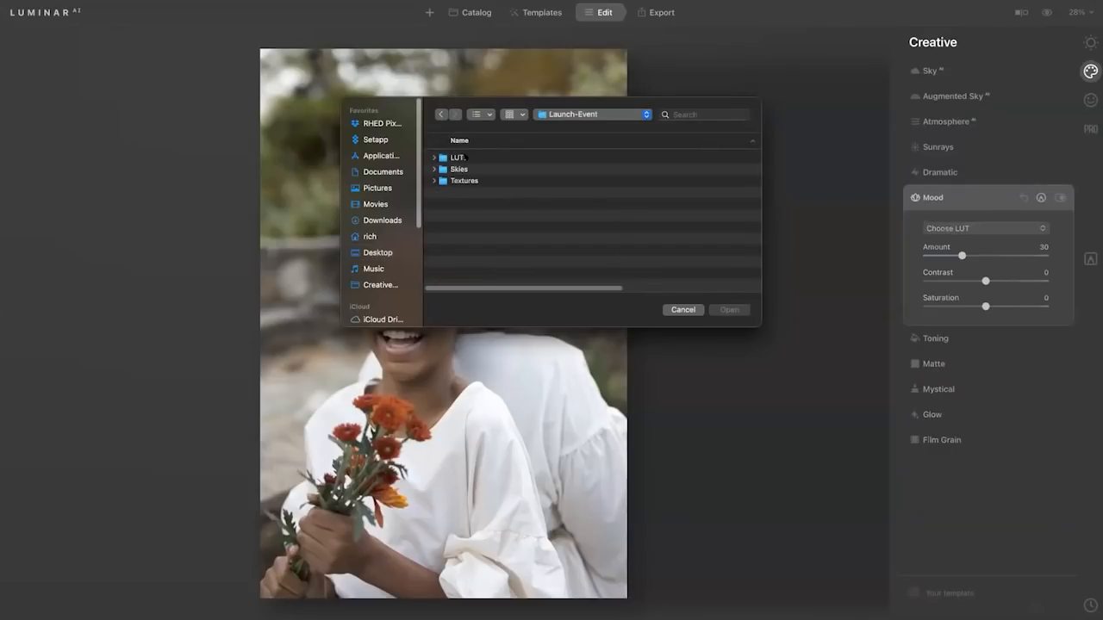
double_click(465, 158)
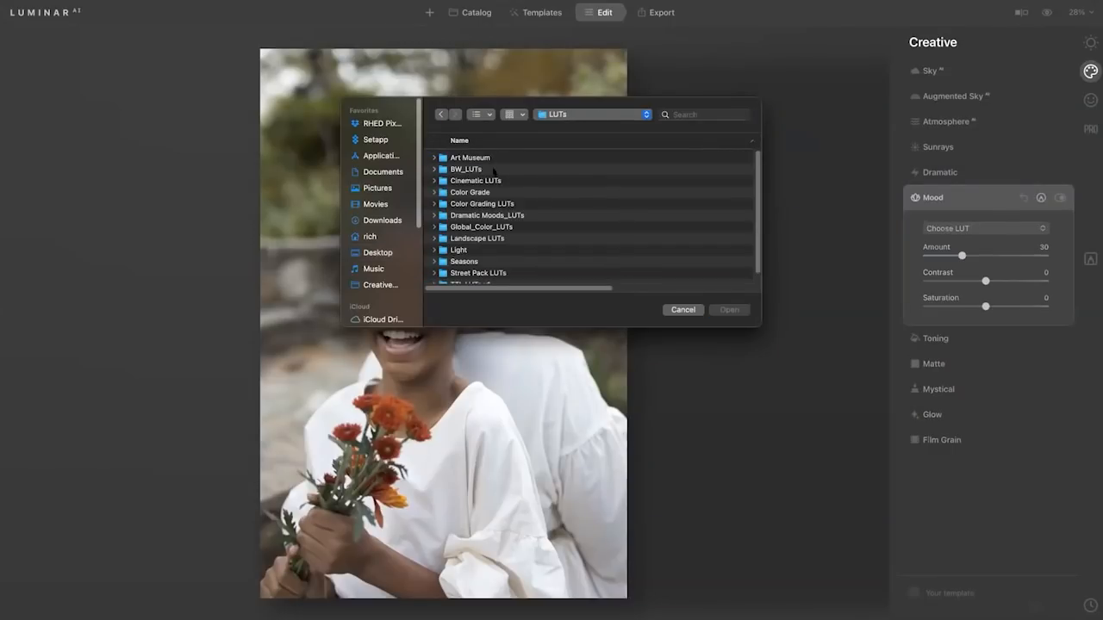
scroll(491, 220, "down", 1)
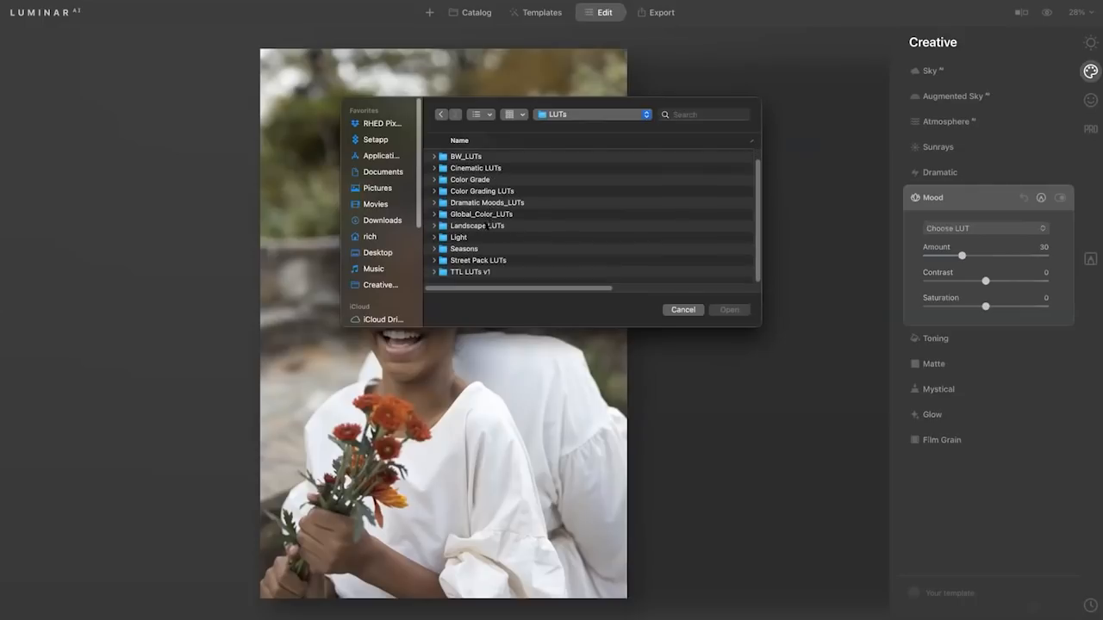
double_click(458, 237)
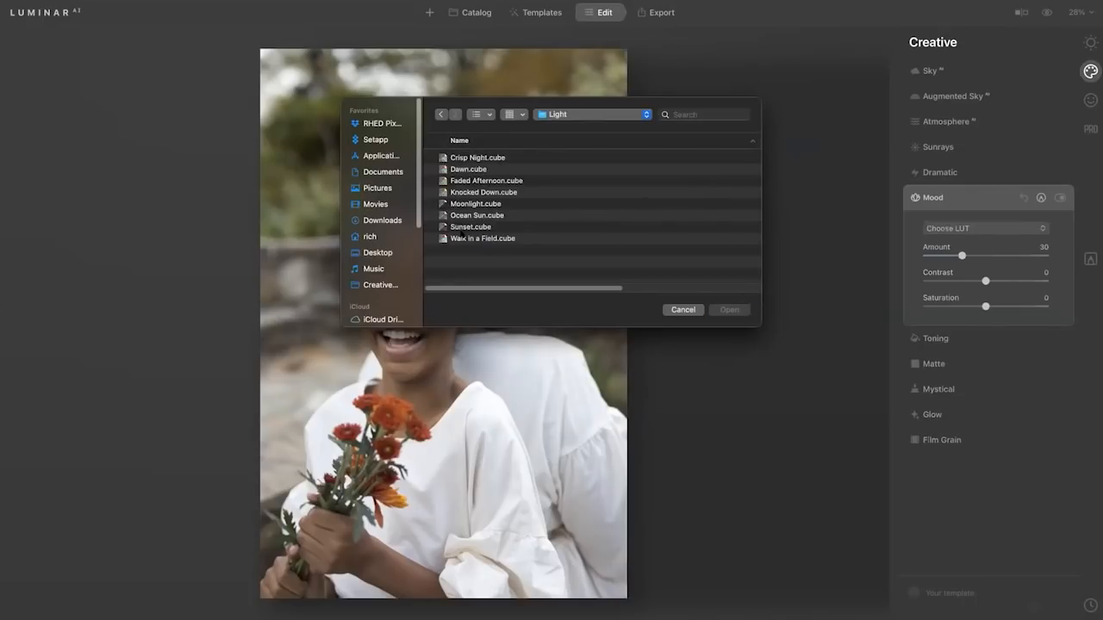
left_click(476, 170)
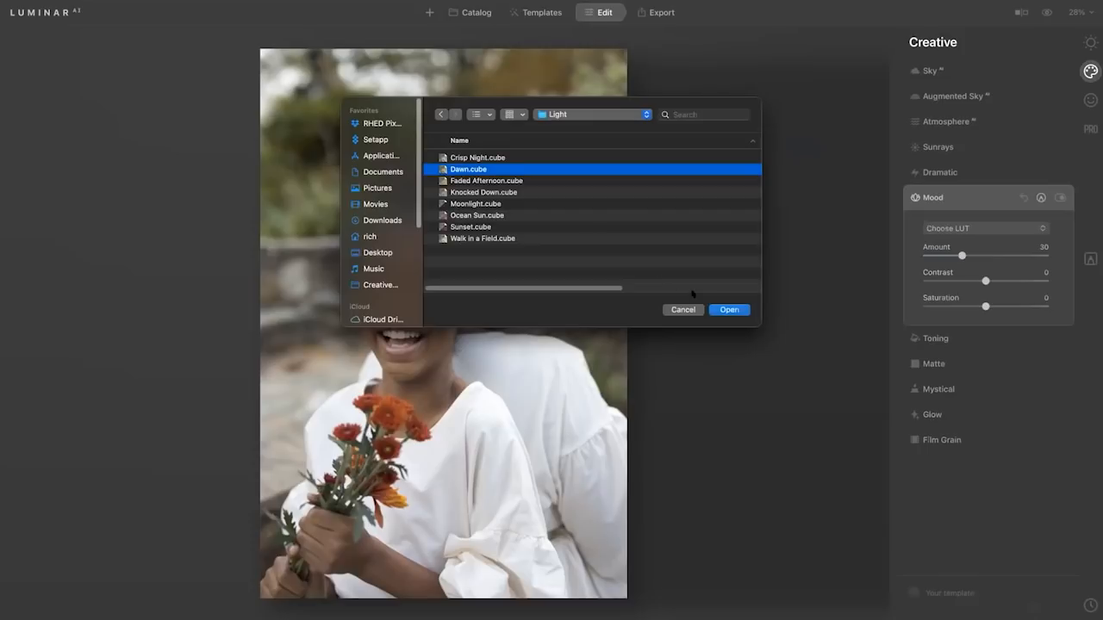
left_click(722, 309)
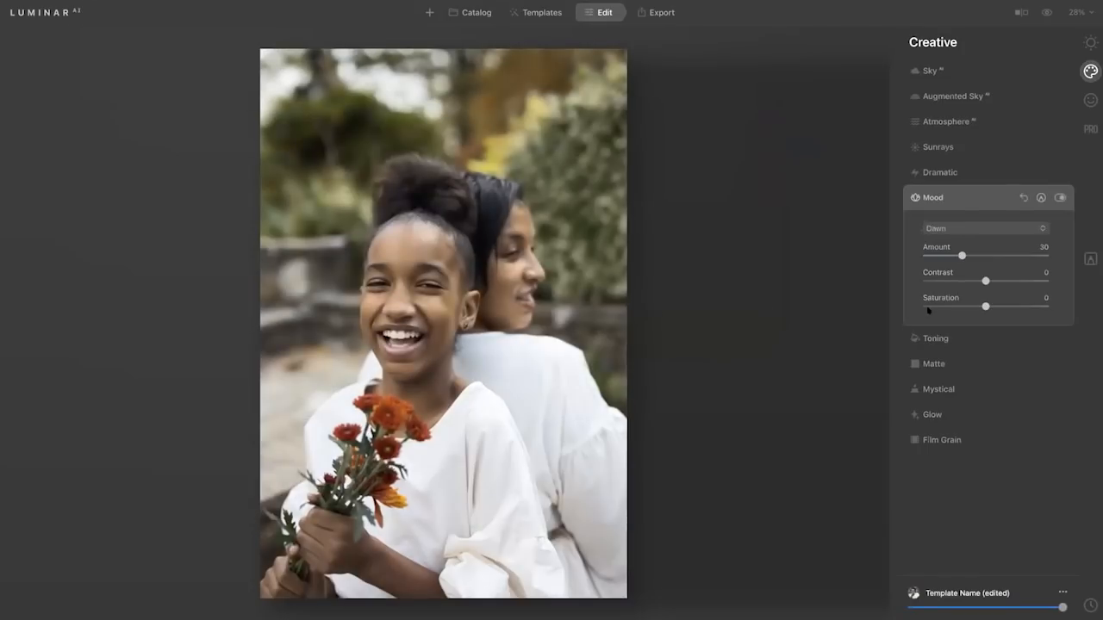
mouse_move(962, 255)
left_mouse_down()
mouse_move(1000, 255)
mouse_move(955, 255)
left_mouse_up()
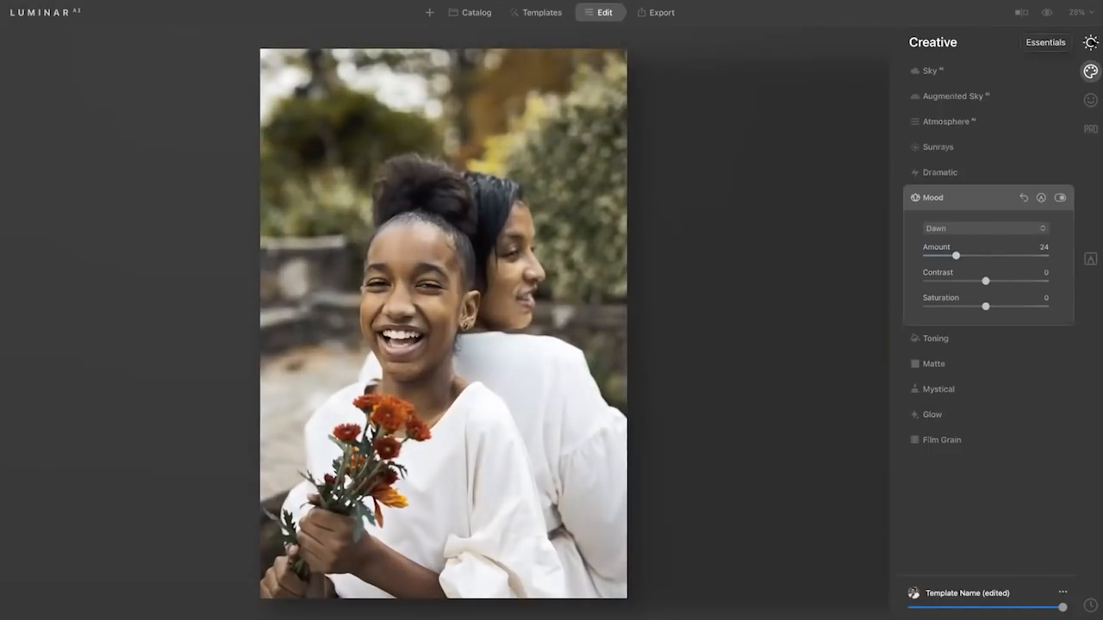
Change the portrait's raw profile to Camera Portrait v2 in the Light settings.
left_click(1091, 42)
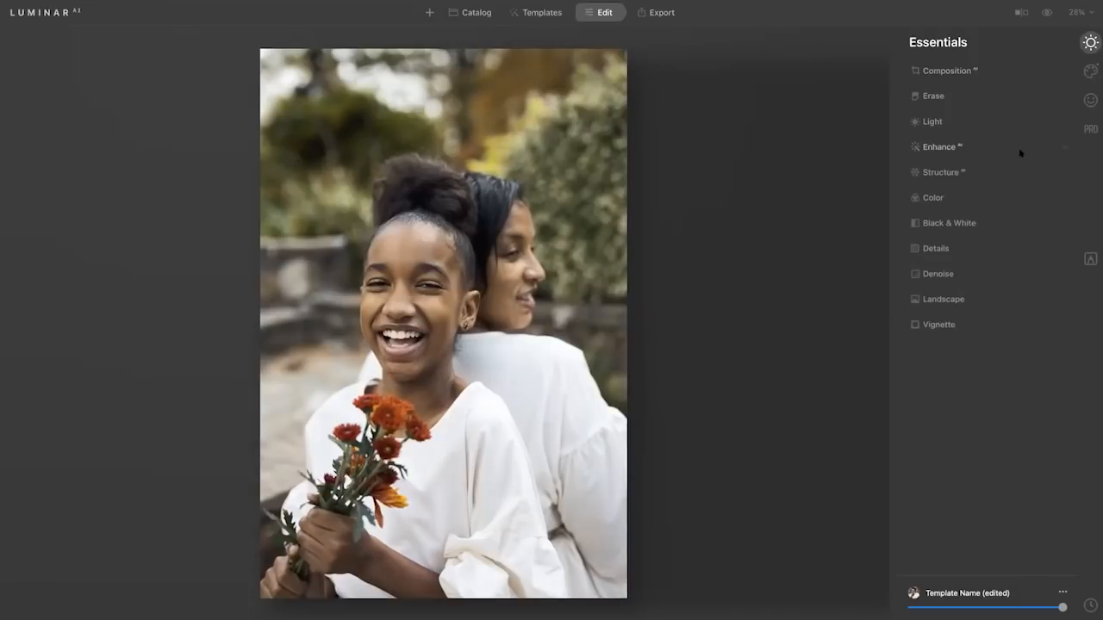
left_click(963, 122)
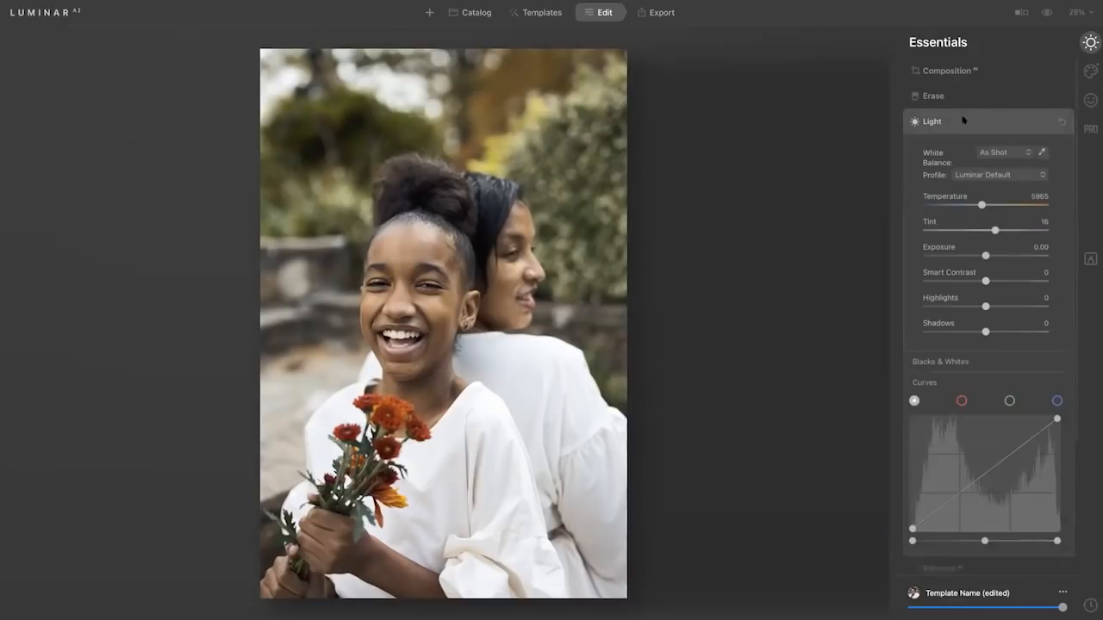
left_click(985, 176)
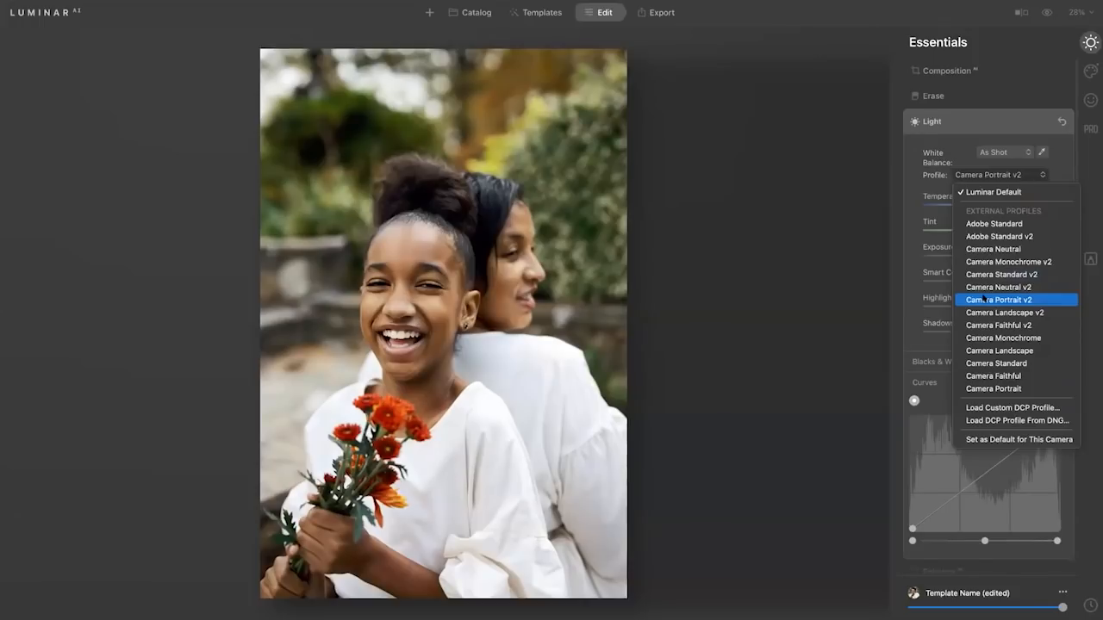
left_click(983, 298)
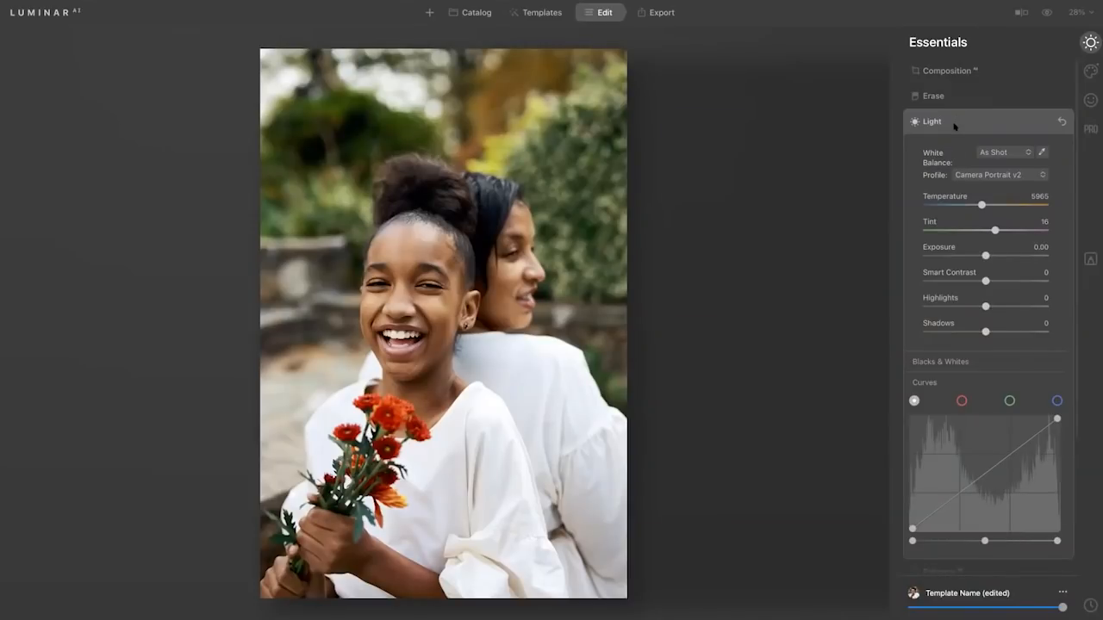
Switch to Photoshop's Camera Raw and apply automatic tone adjustments to the river photo 4_6_Atmosphere_C.CR2.
key("super+Tab")
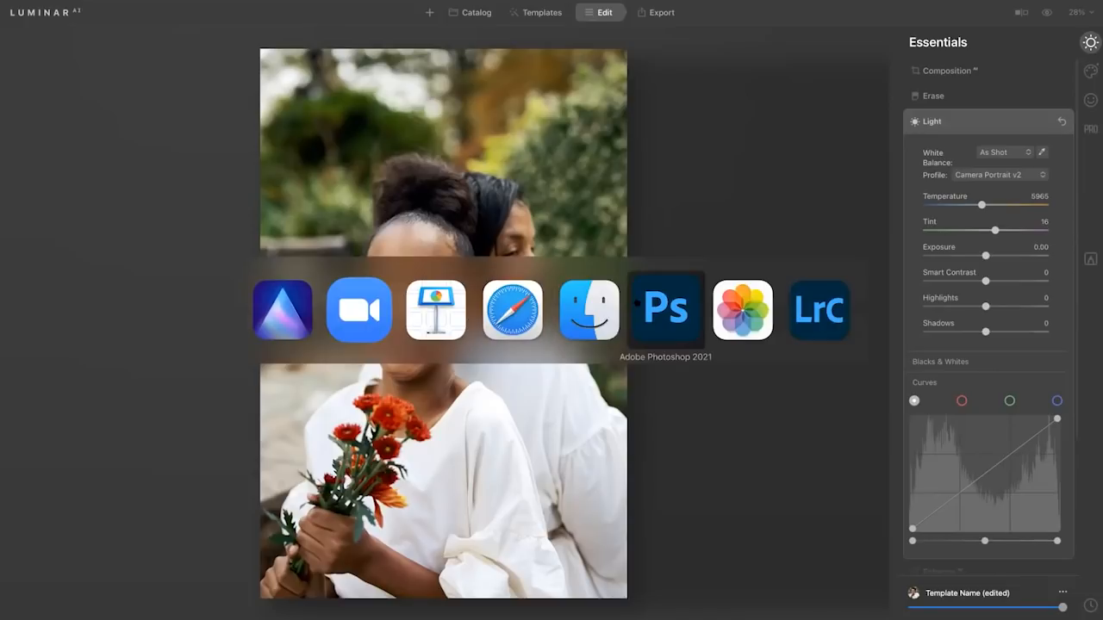
left_click(642, 303)
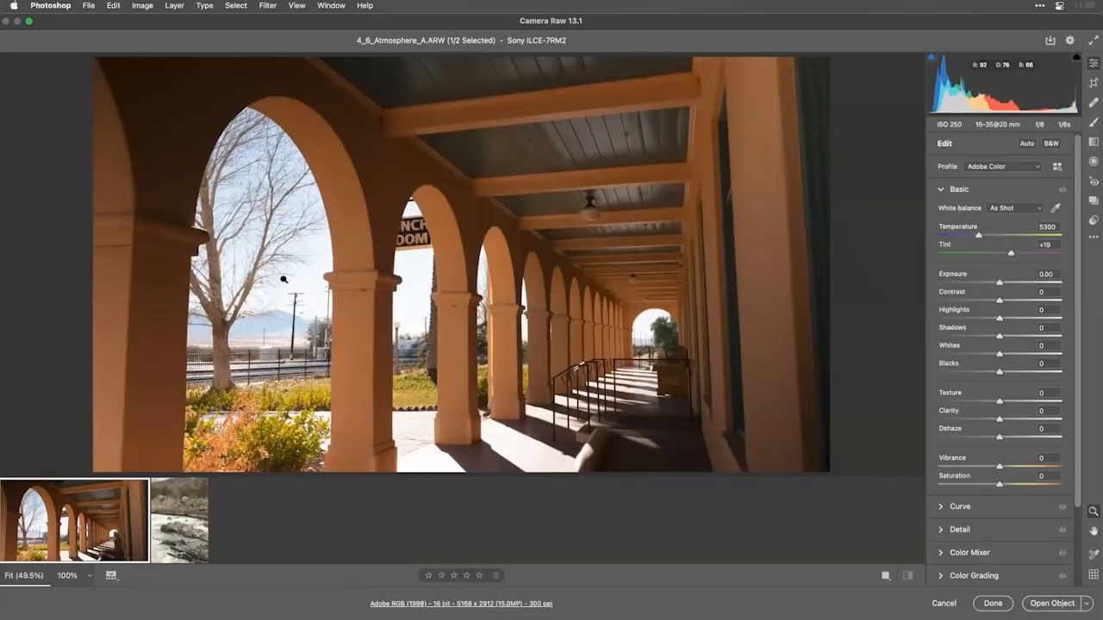
left_click(184, 531)
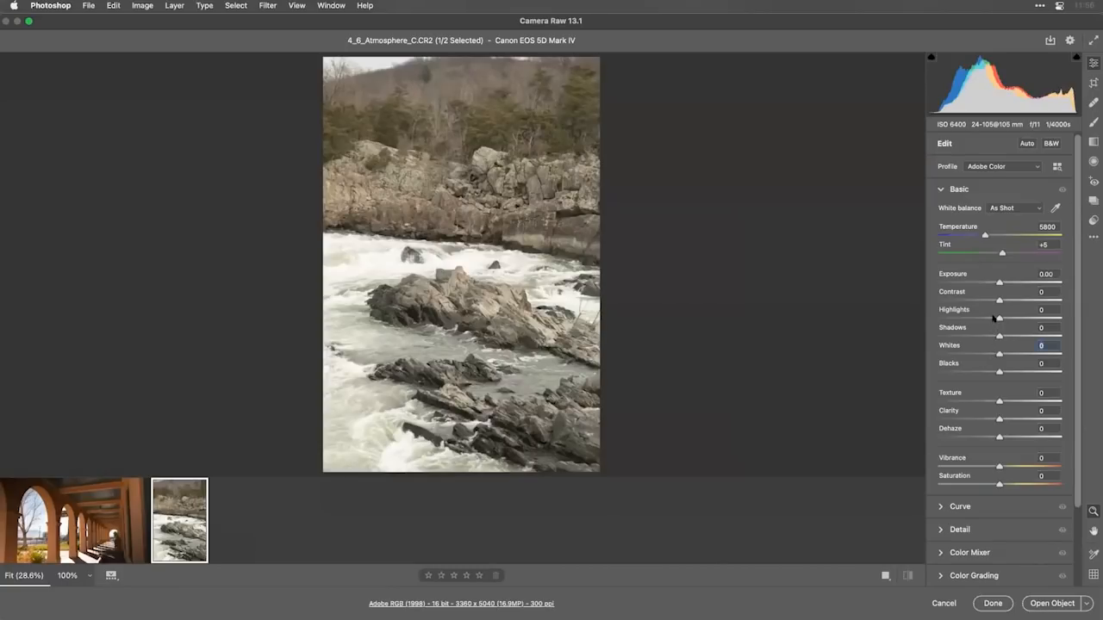
left_click(1028, 144)
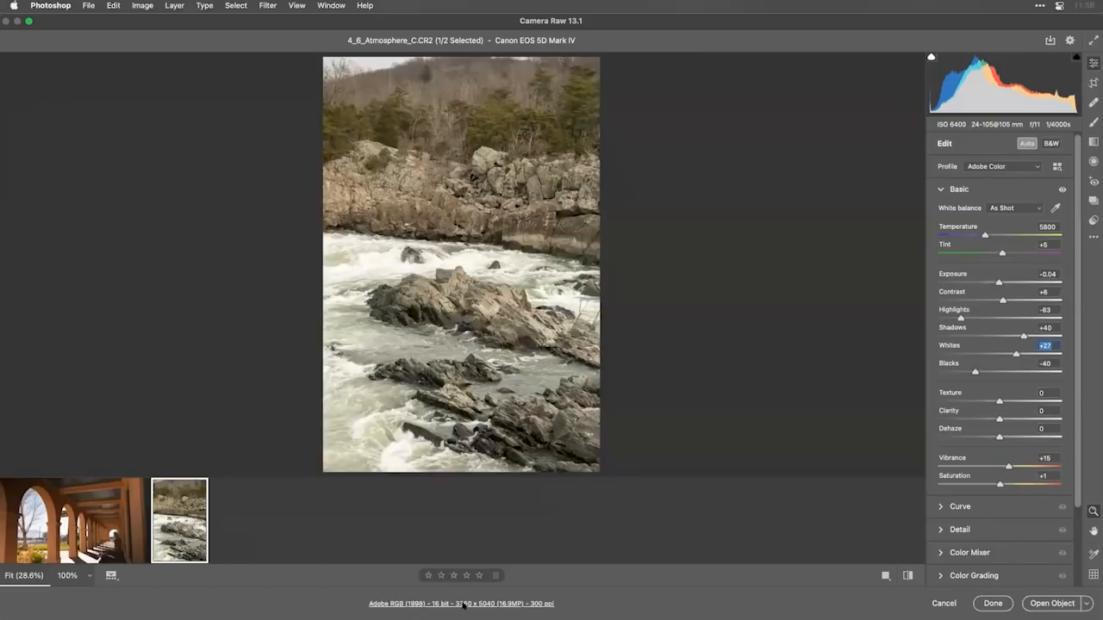
Review the Camera Raw workflow preferences for color space, bit depth, sizing and opening as smart objects.
left_click(464, 604)
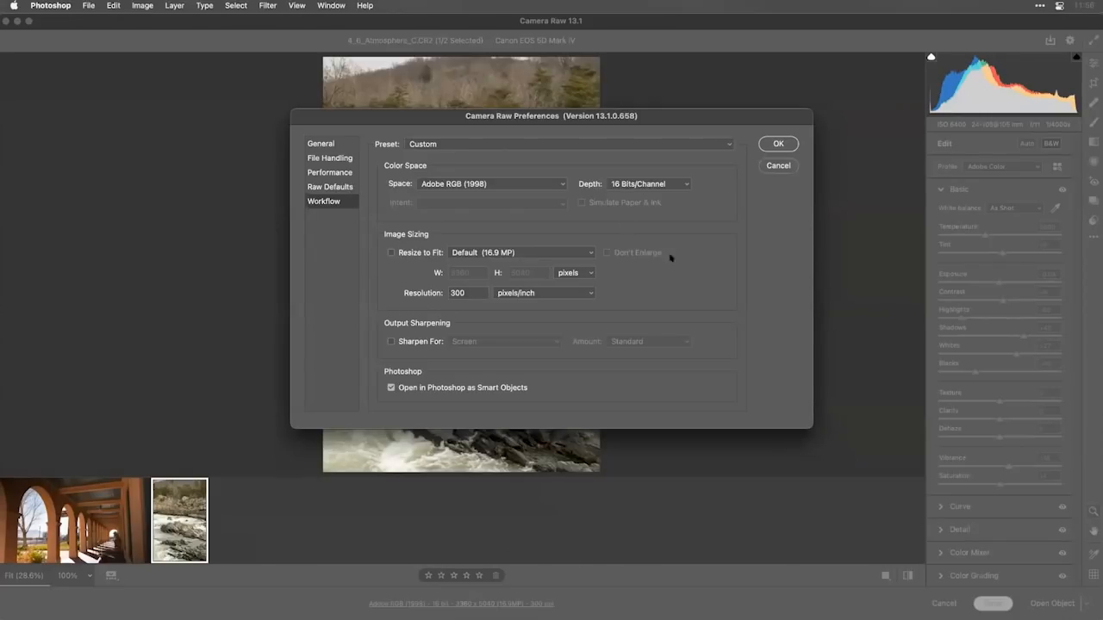
left_click(778, 143)
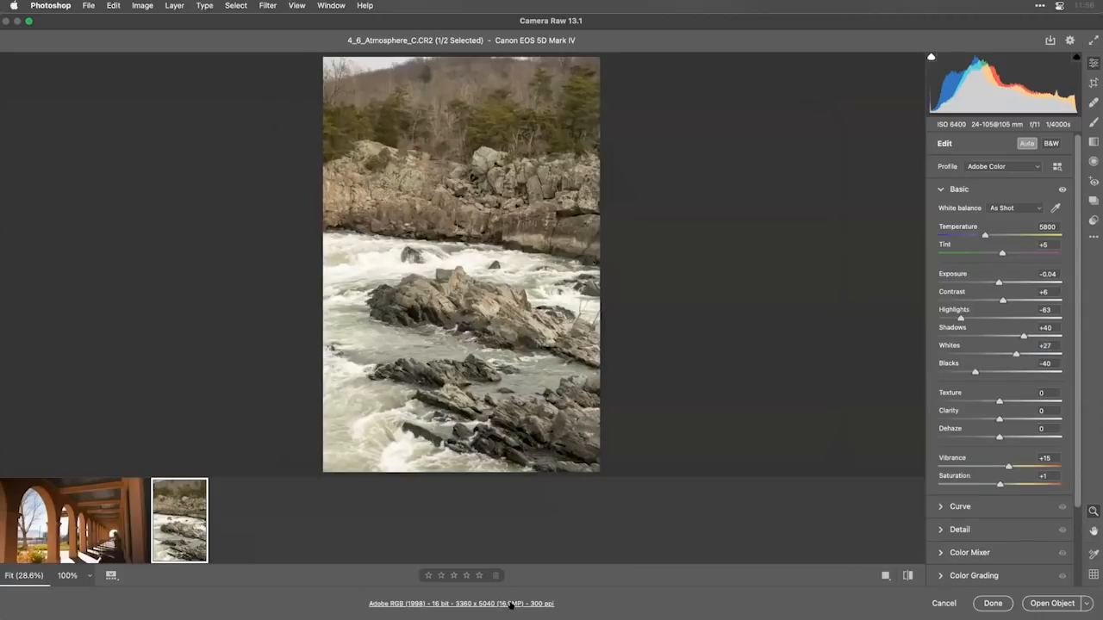
left_click(509, 603)
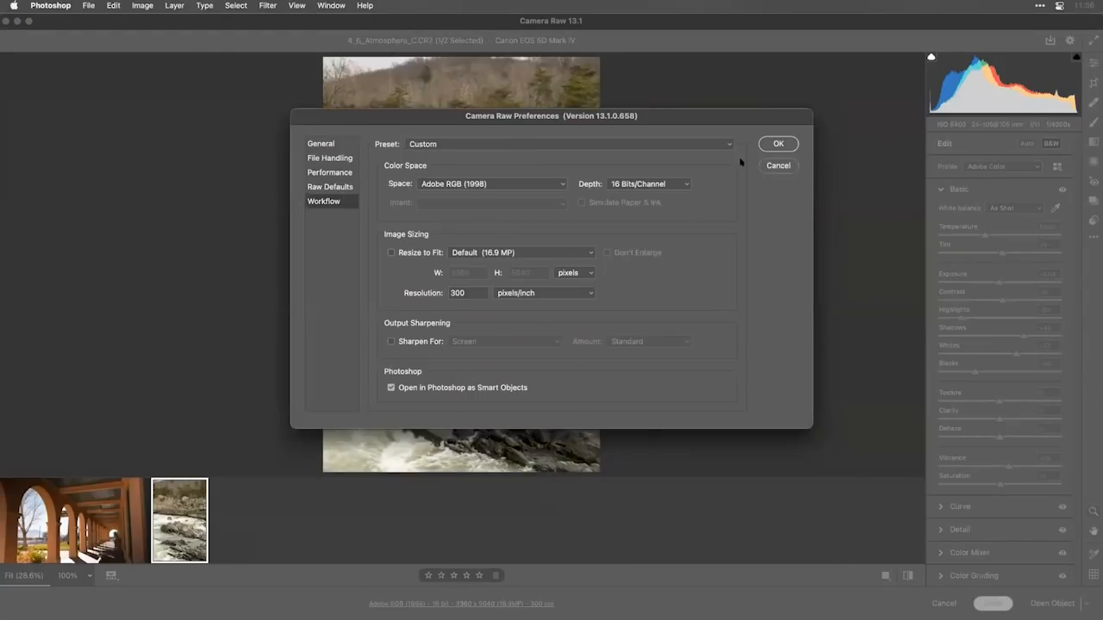
left_click(776, 144)
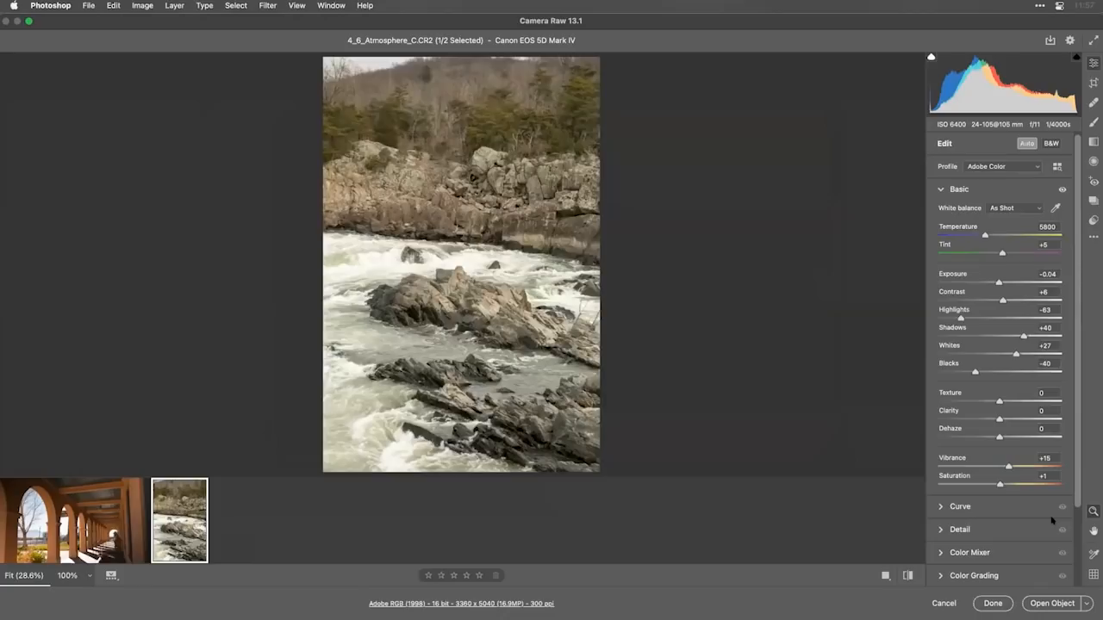
Open the river photo in Photoshop as a smart object and launch the Luminar AI filter on it.
left_click(1030, 601)
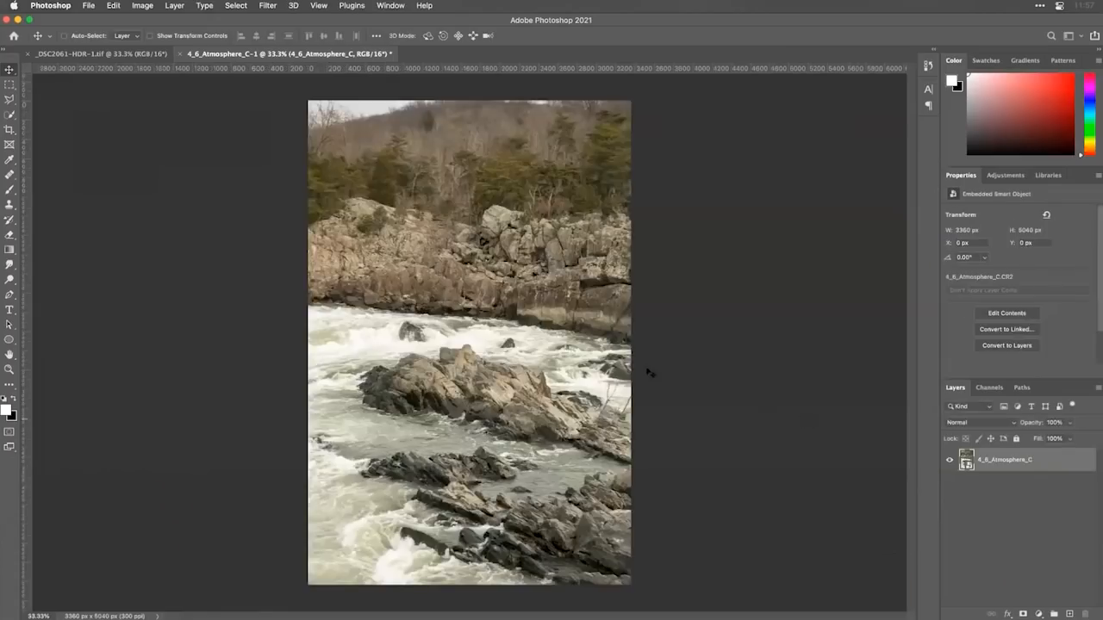
left_click(263, 5)
mouse_move(412, 270)
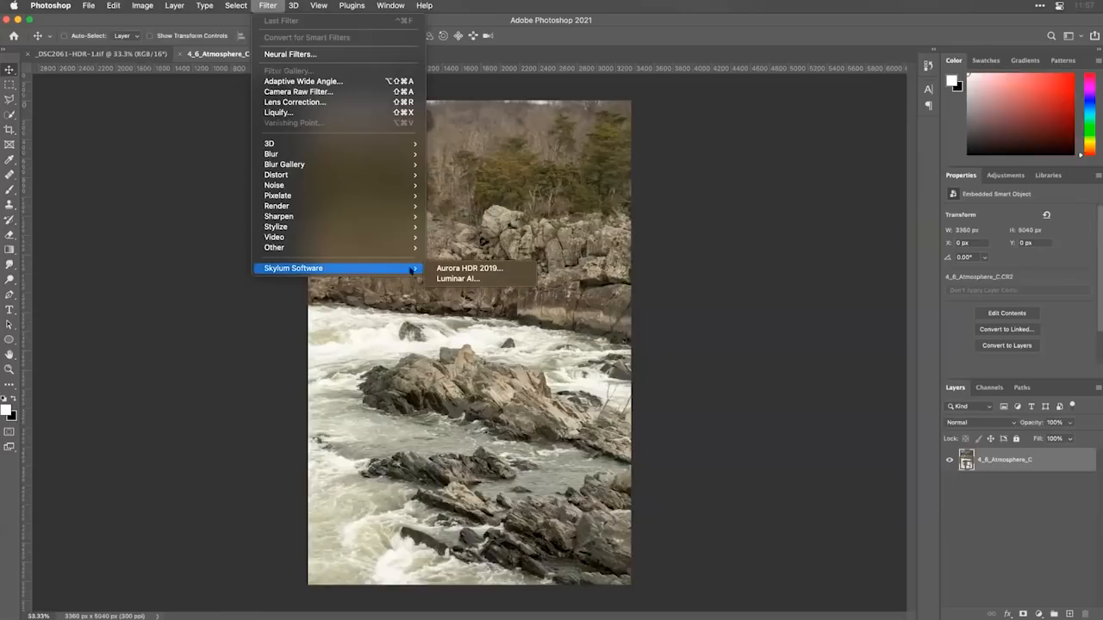
left_click(448, 279)
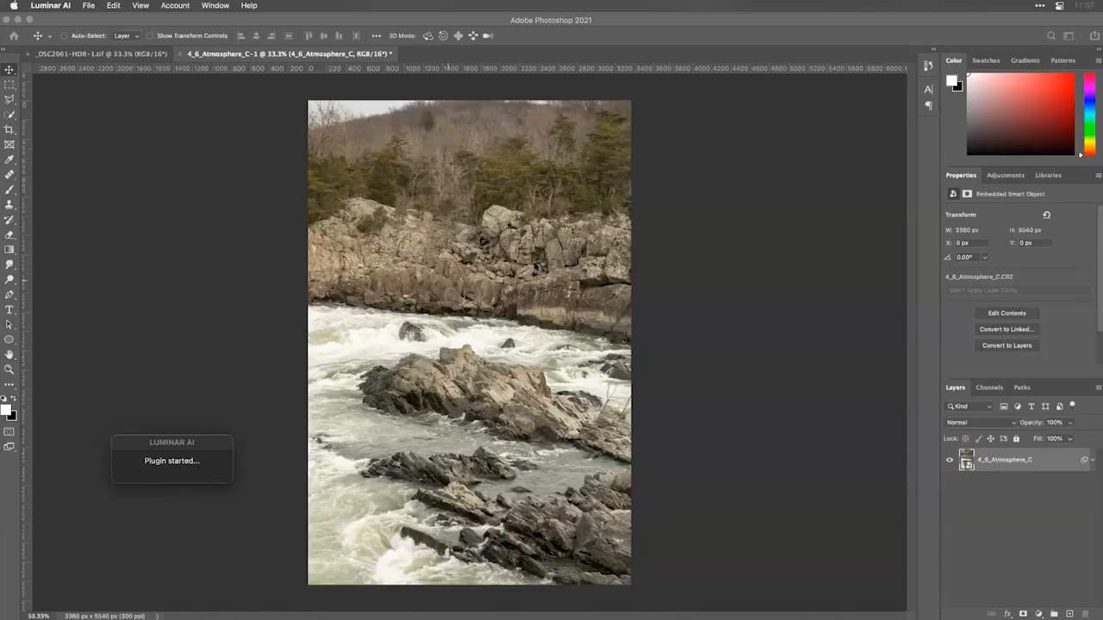
key("super+Tab")
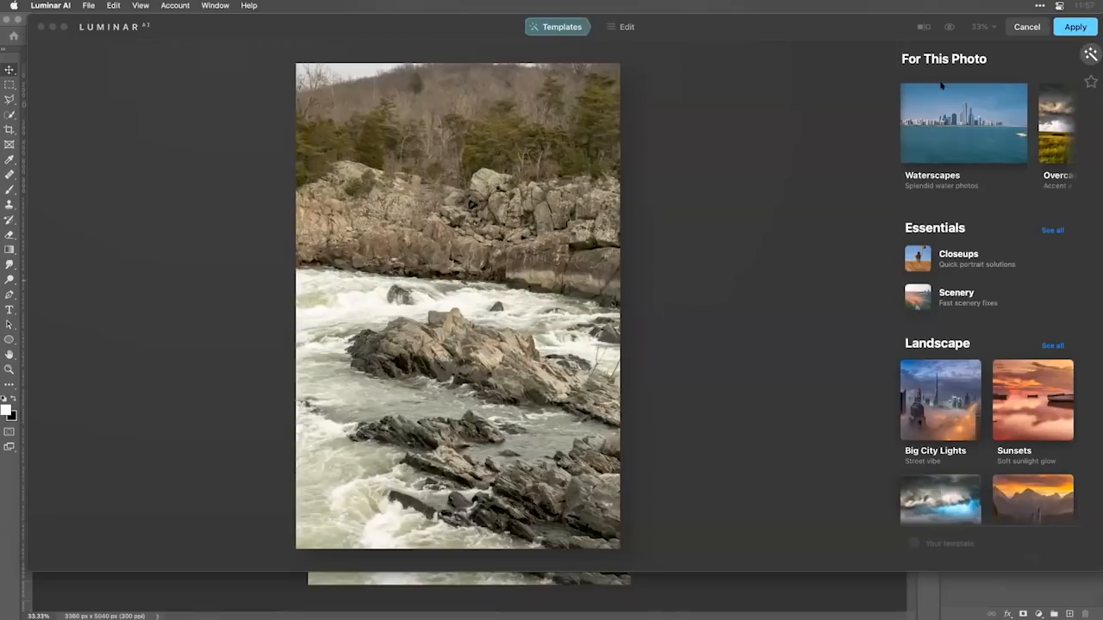
Try the Dark & Rich template from the Waterscapes collection on the river photo and replace it with Deep Focus.
left_click(965, 153)
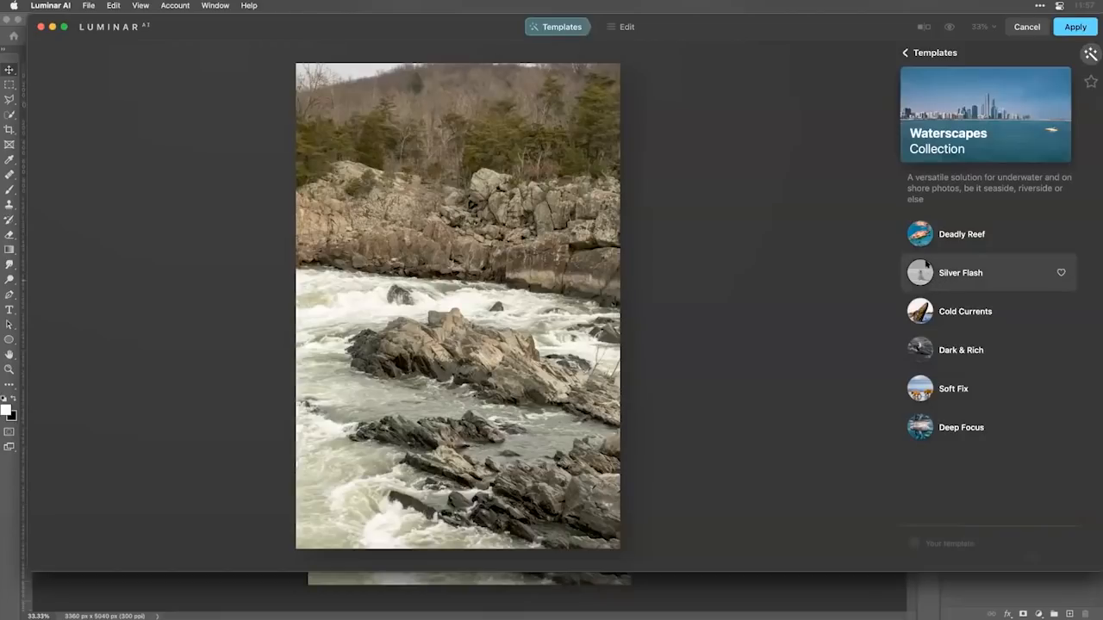
left_click(982, 350)
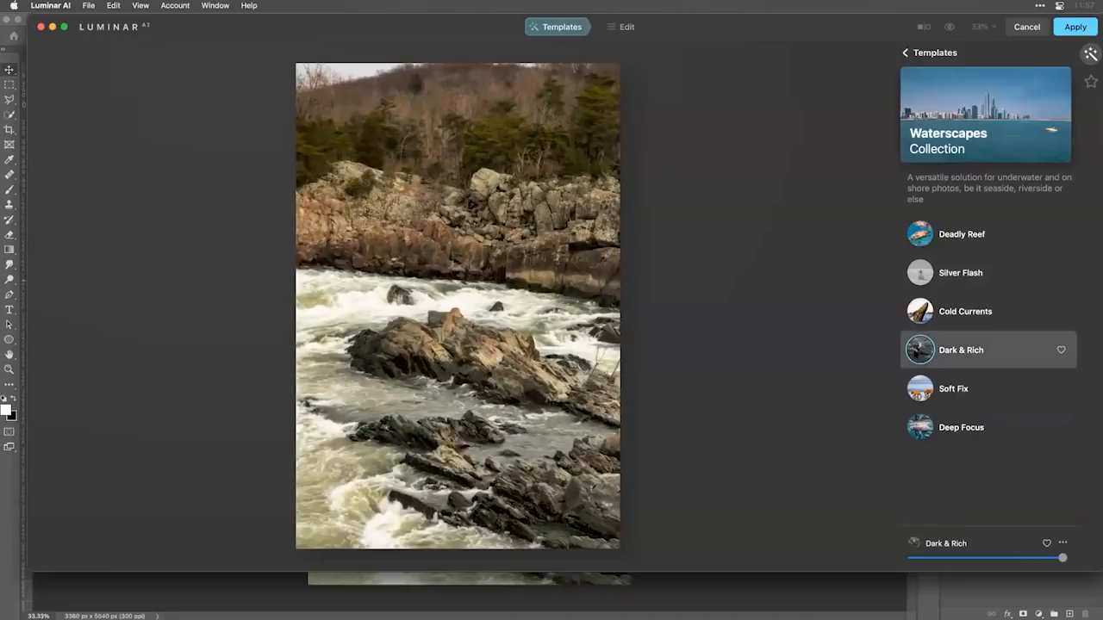
left_click(918, 429)
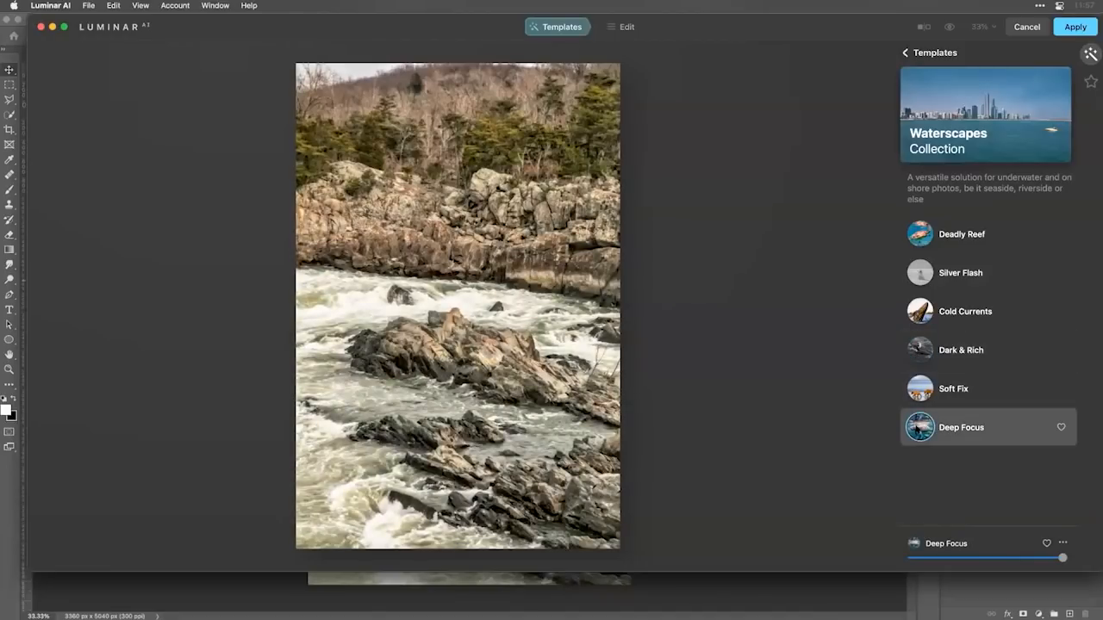
Try the Deadly Reef and Cold Currents templates, and replace them with Dynamic Result from the Overcast collection at full strength.
left_click(924, 243)
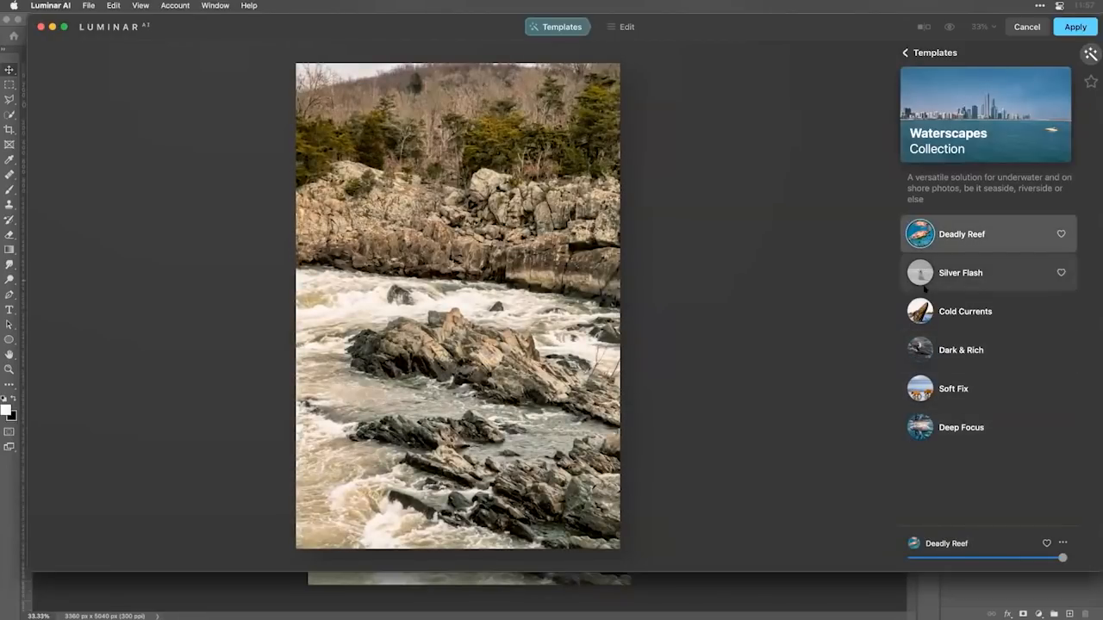
left_click(924, 313)
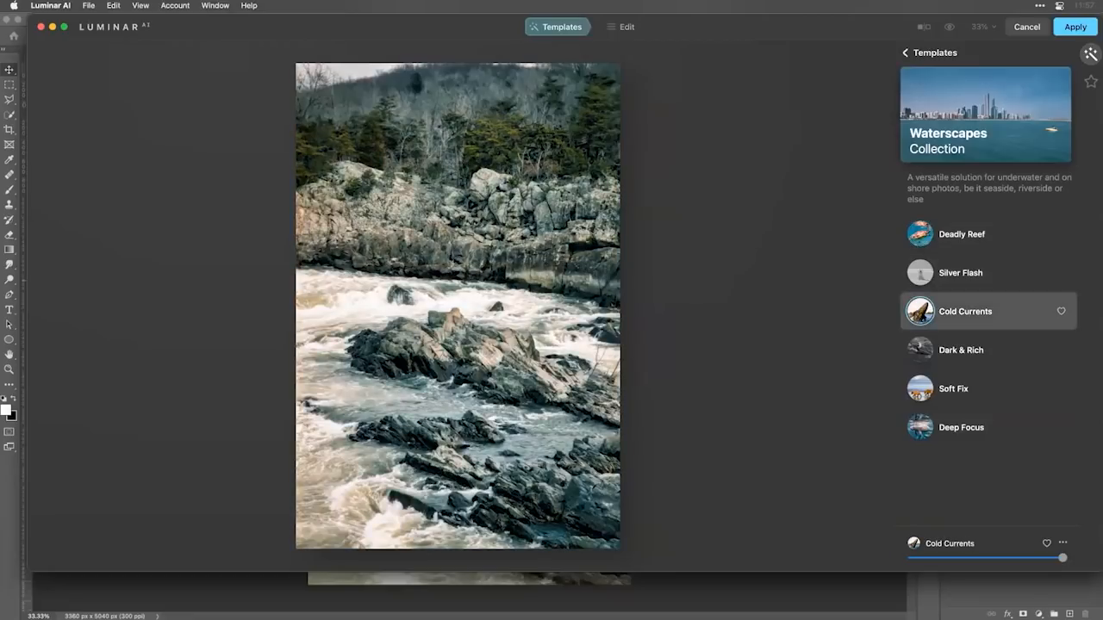
left_click(935, 53)
left_click(1056, 147)
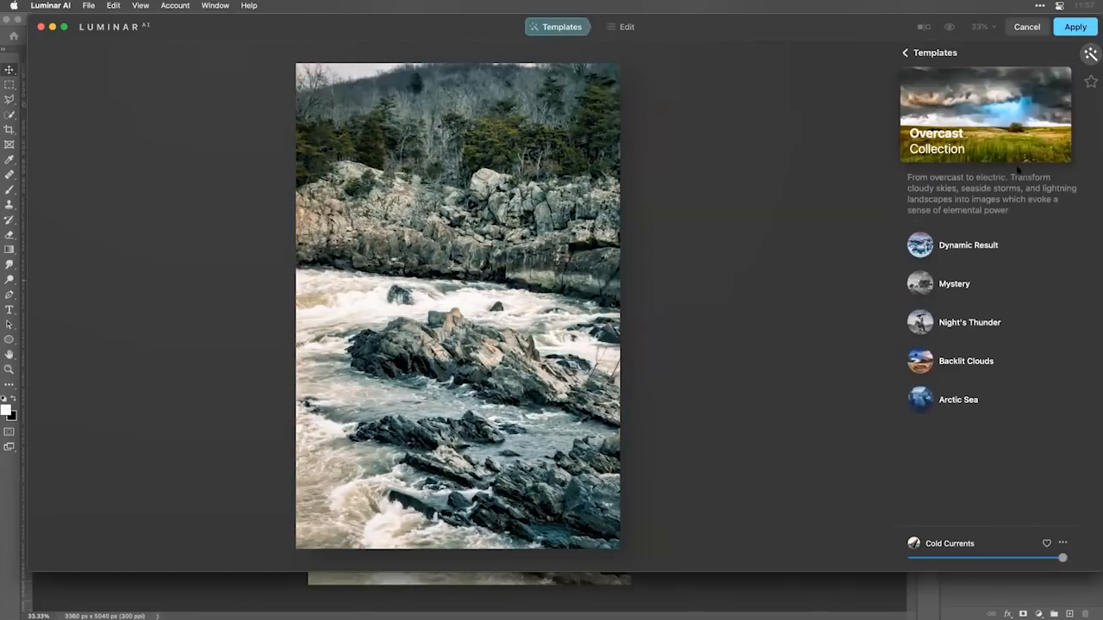
left_click(925, 244)
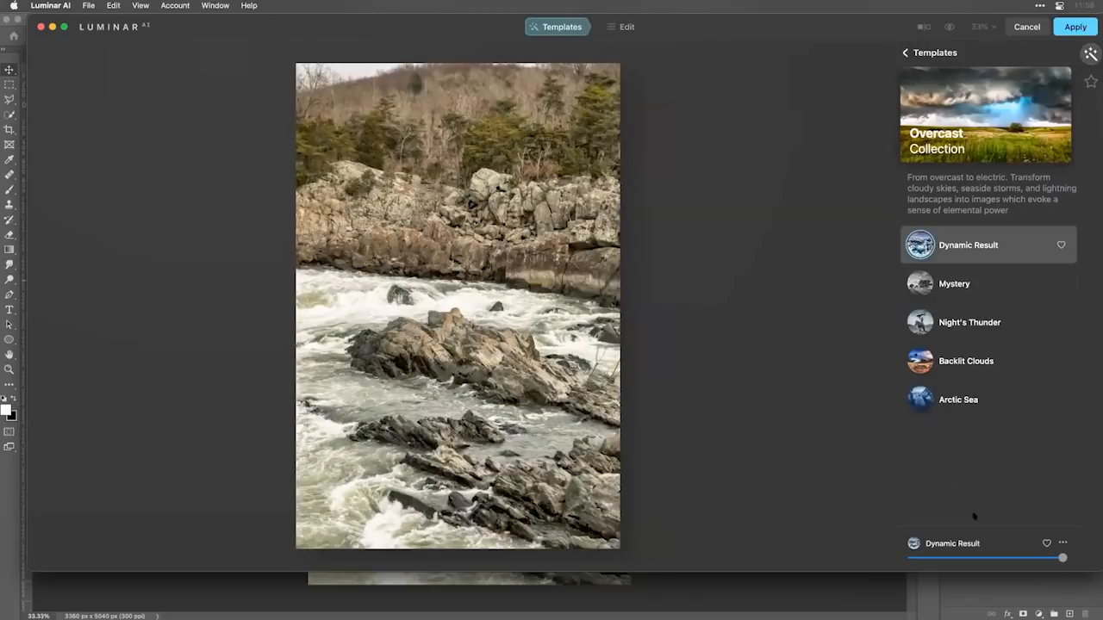
mouse_move(1061, 557)
left_mouse_down()
mouse_move(945, 557)
mouse_move(1073, 565)
left_mouse_up()
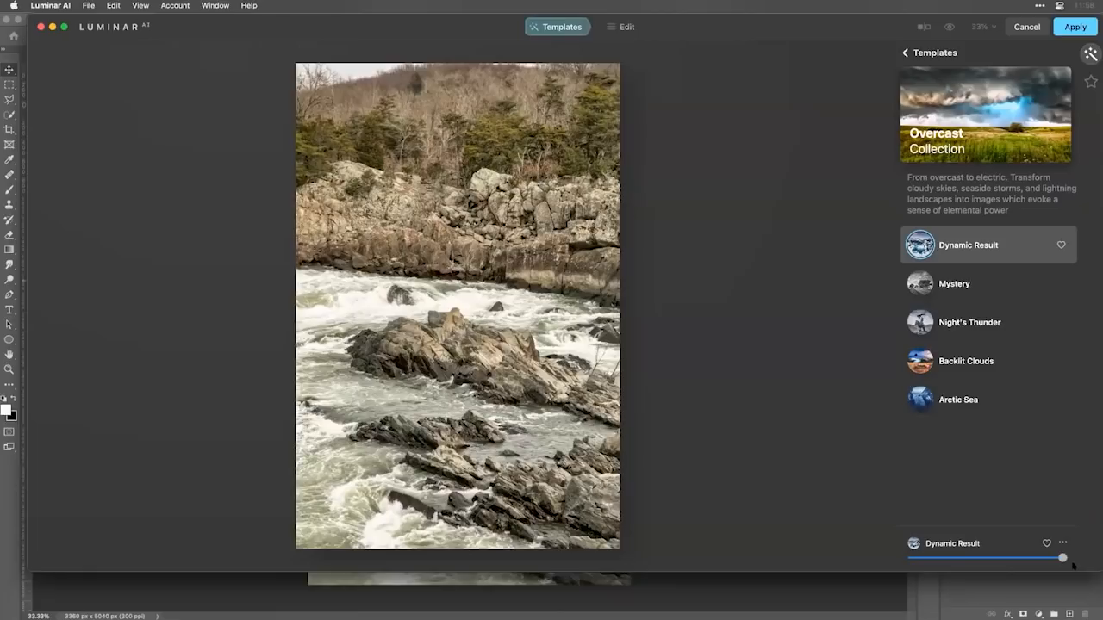
Set the Structure AI Boost to 19 for the river photo.
left_click(627, 26)
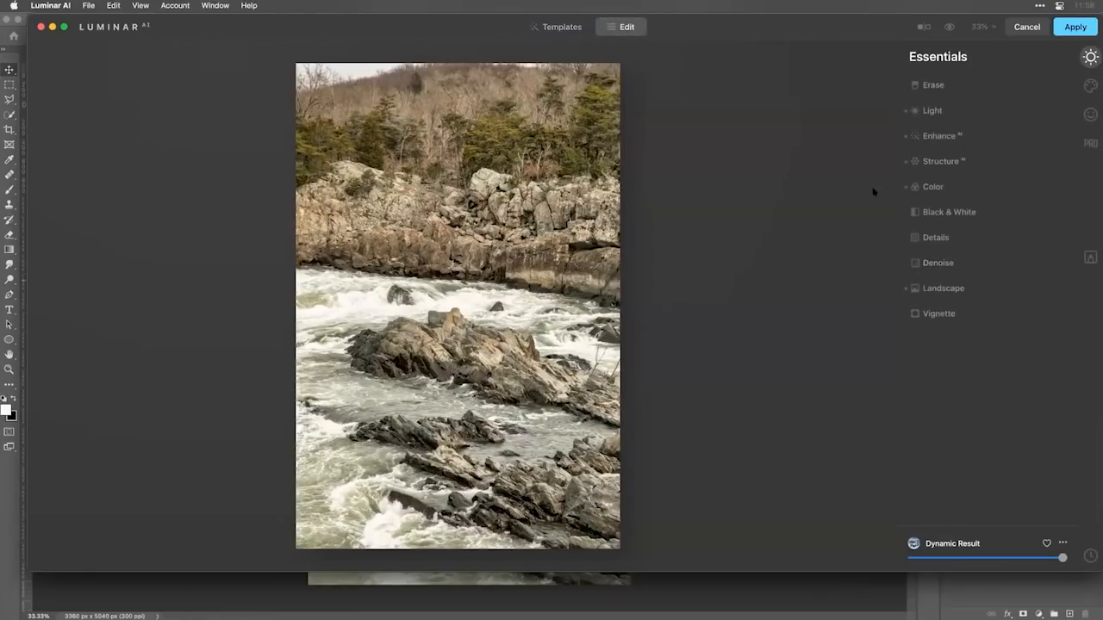
left_click(930, 162)
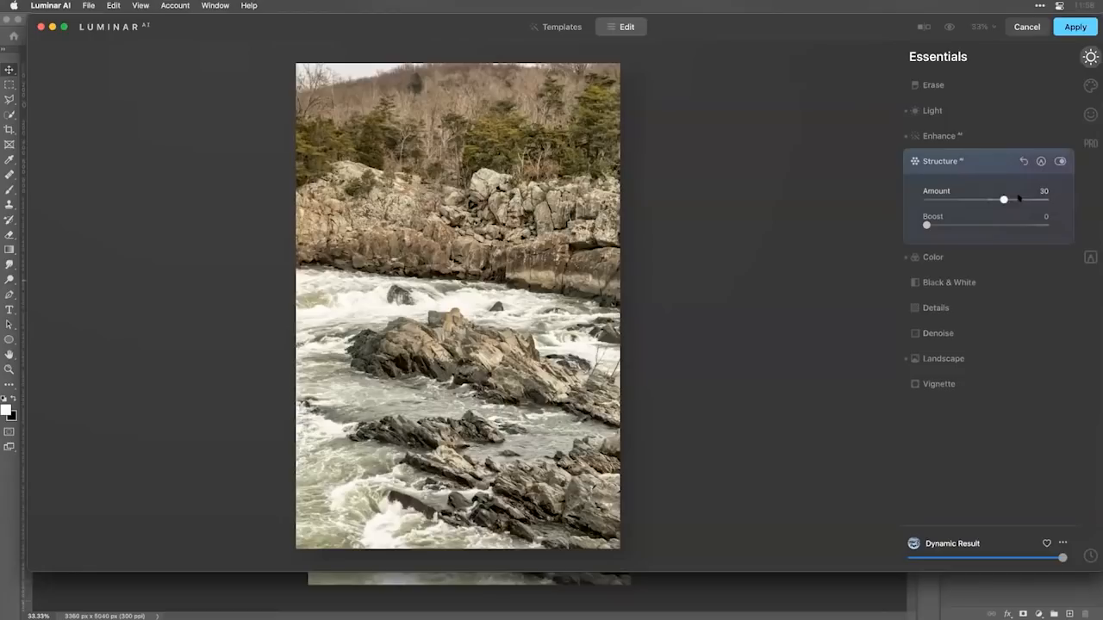
left_click_drag(926, 225, 950, 226)
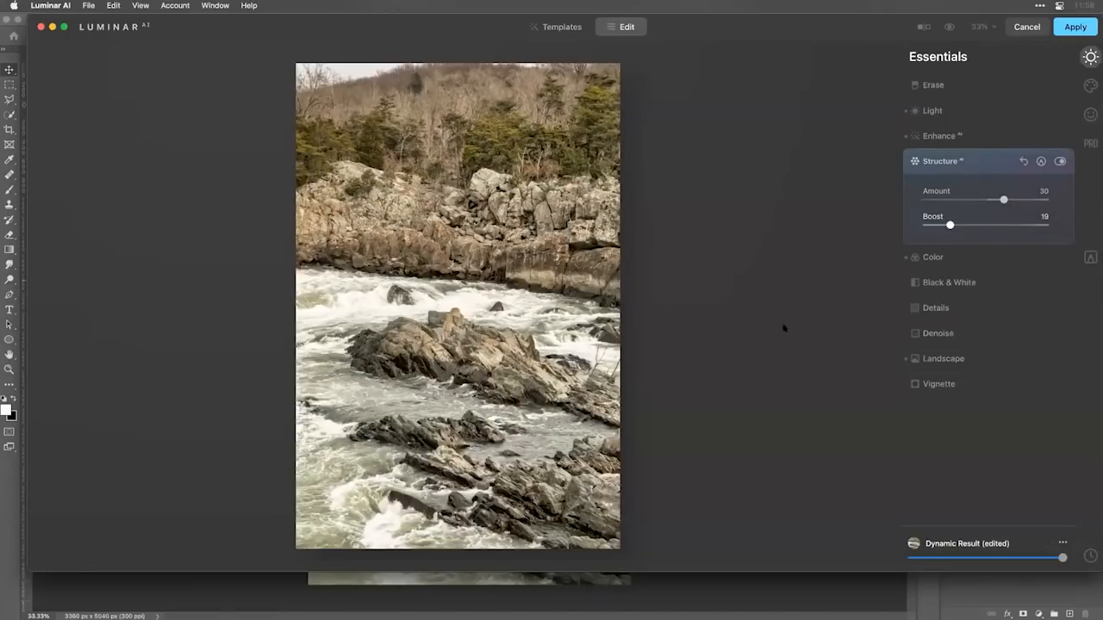
Set Medium Details to 69 and Large Details to -4 in the Details tool.
double_click(485, 360)
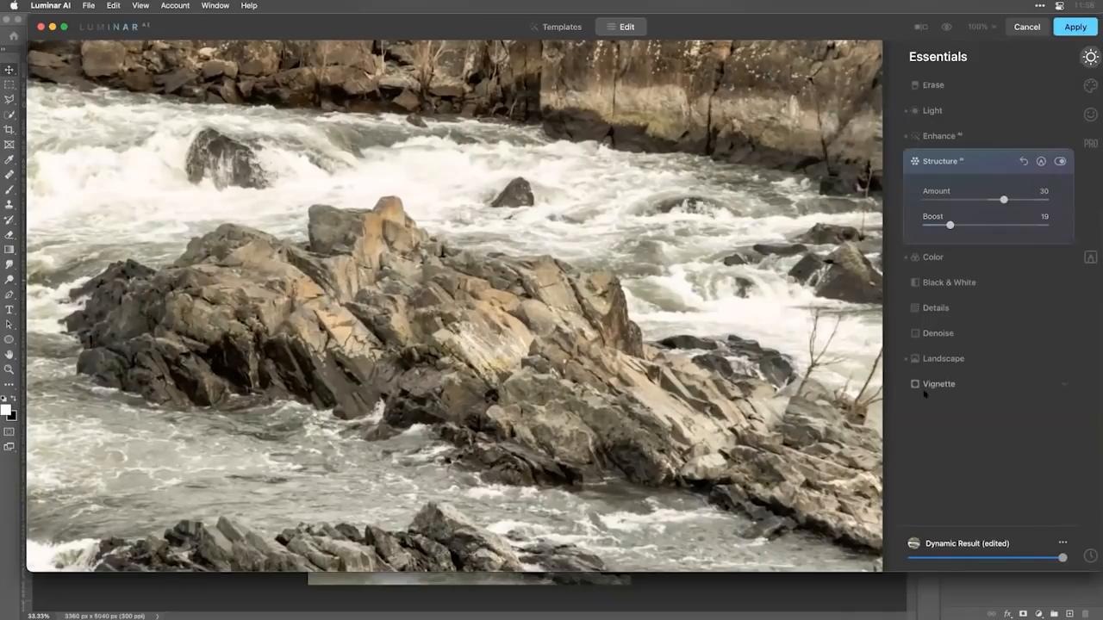
left_click(952, 307)
left_click_drag(986, 301, 1025, 301)
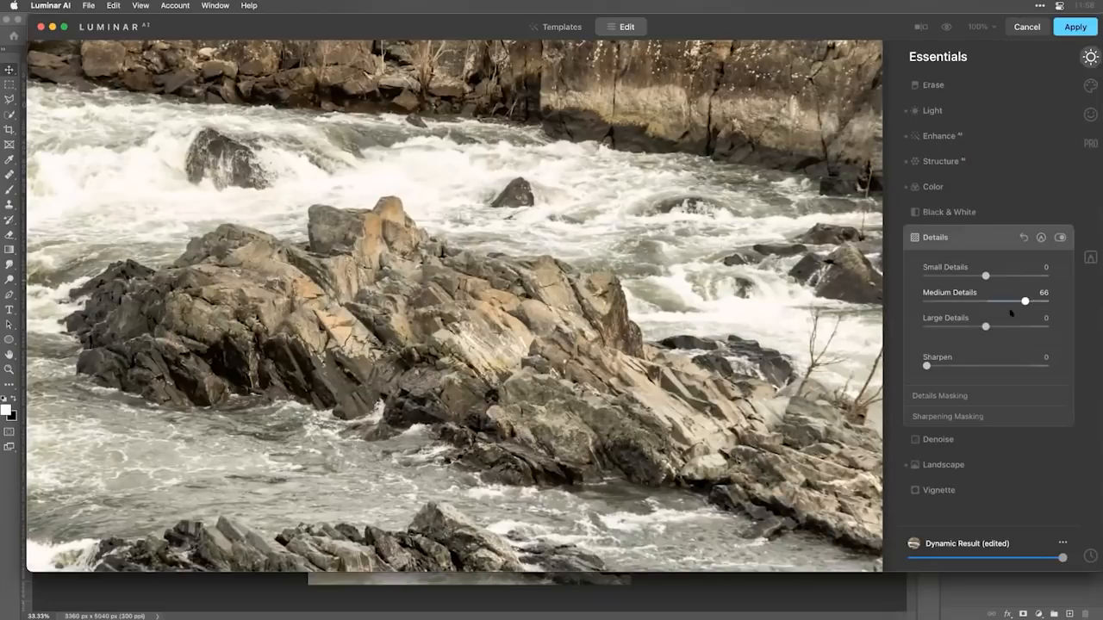
left_click_drag(986, 327, 983, 327)
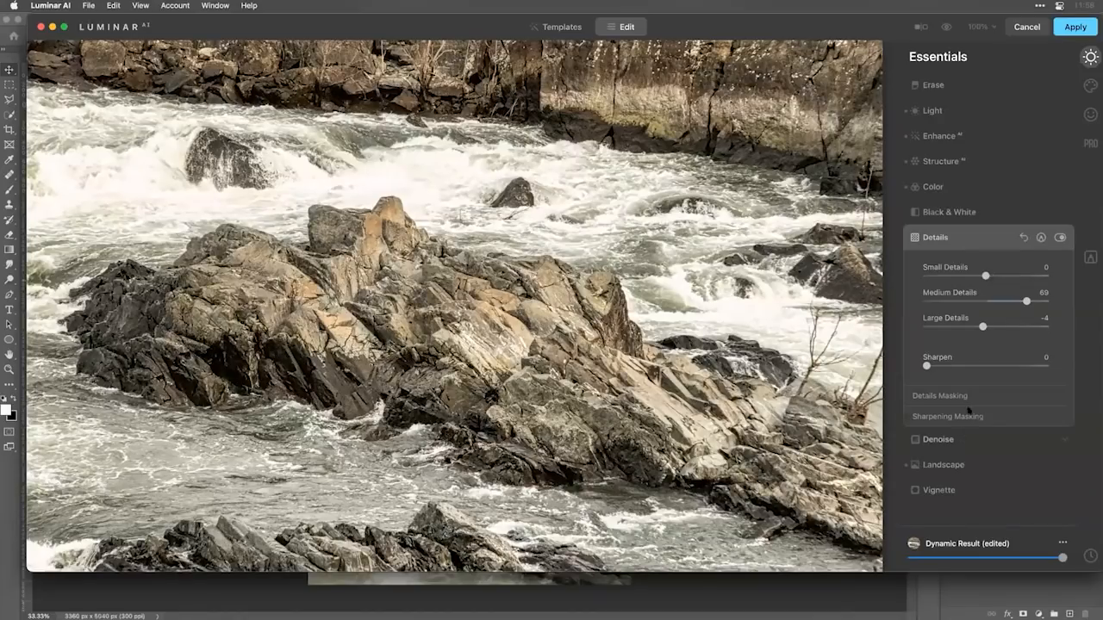
Set Luminosity Denoise to 21 with a Boost of 36, and review the edit history.
left_click(939, 439)
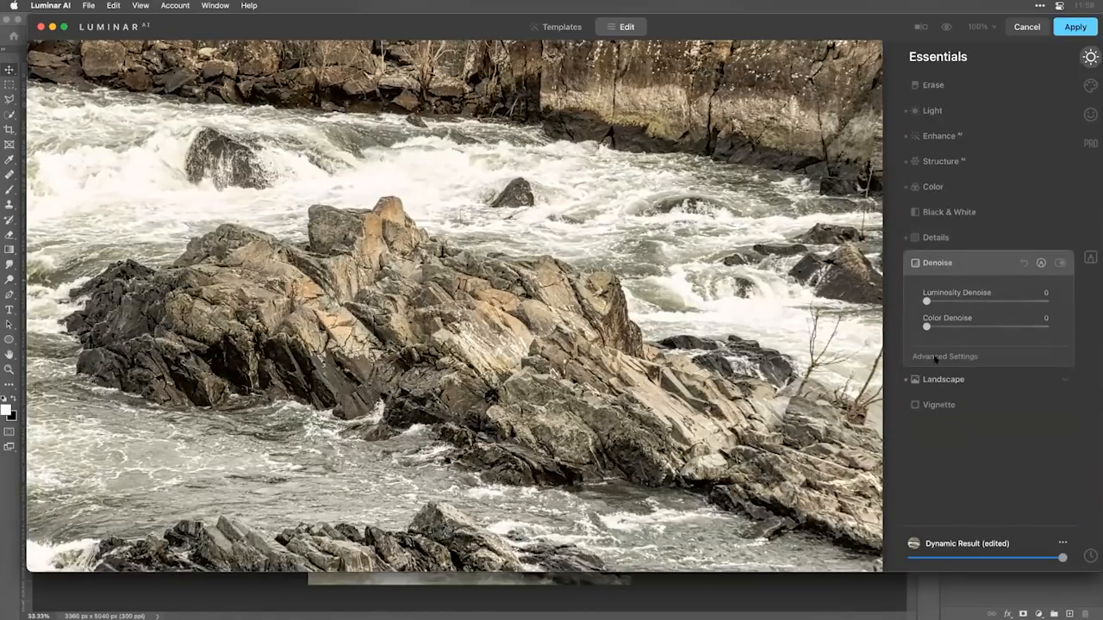
left_click_drag(926, 301, 952, 301)
left_click_drag(955, 384, 969, 384)
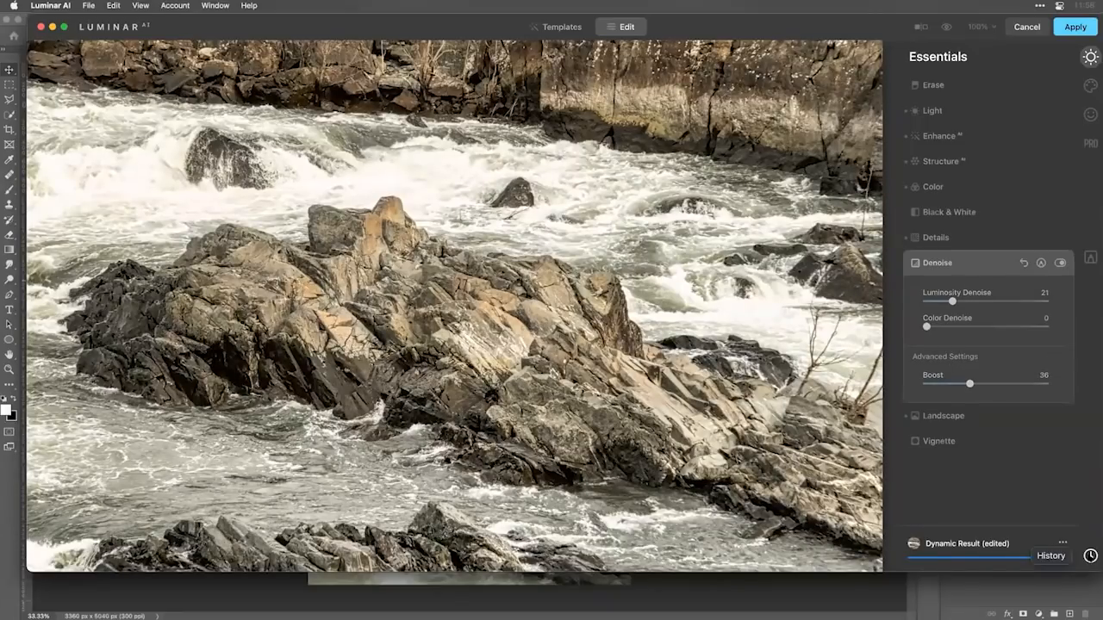
left_click(1090, 556)
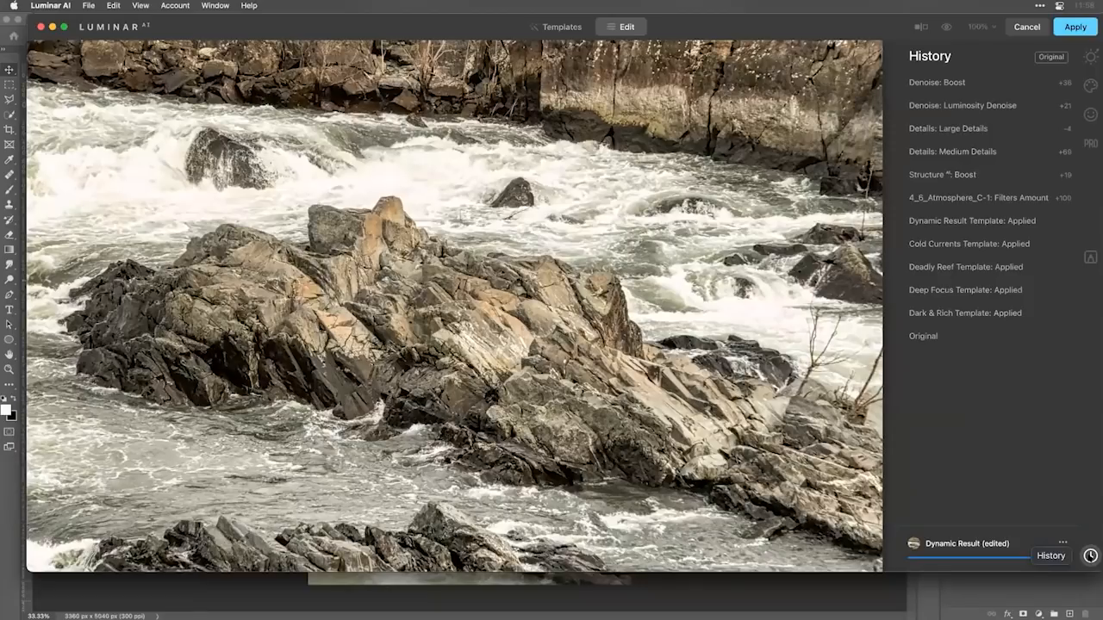
left_click(1091, 57)
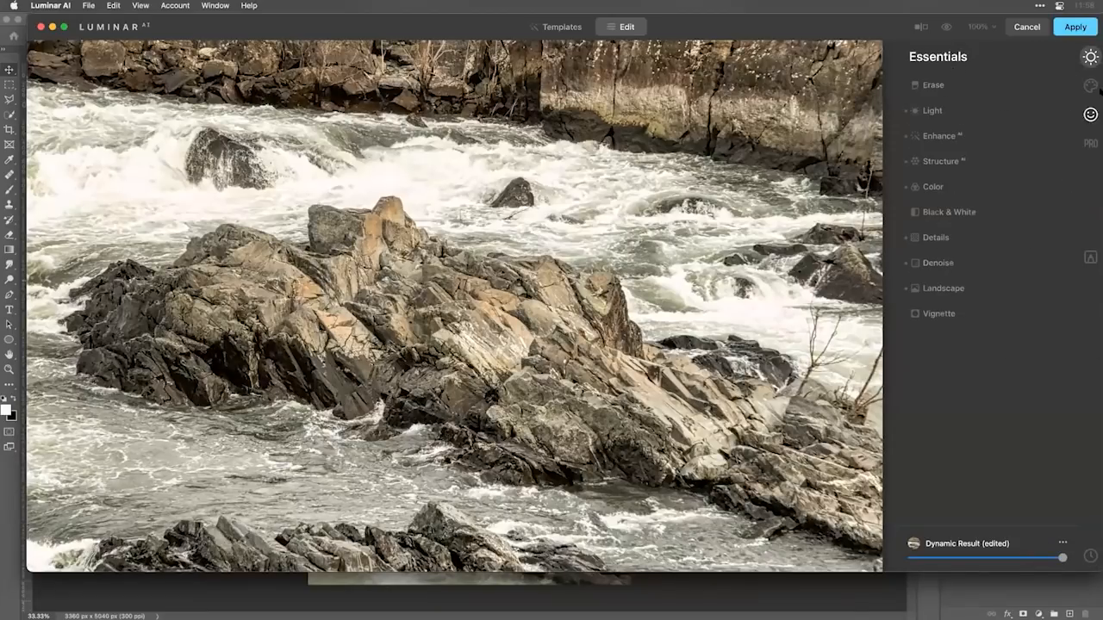
Load the custom LUT file Walk in a Field.cube from the Light folder into the Mood tool.
left_click(1091, 85)
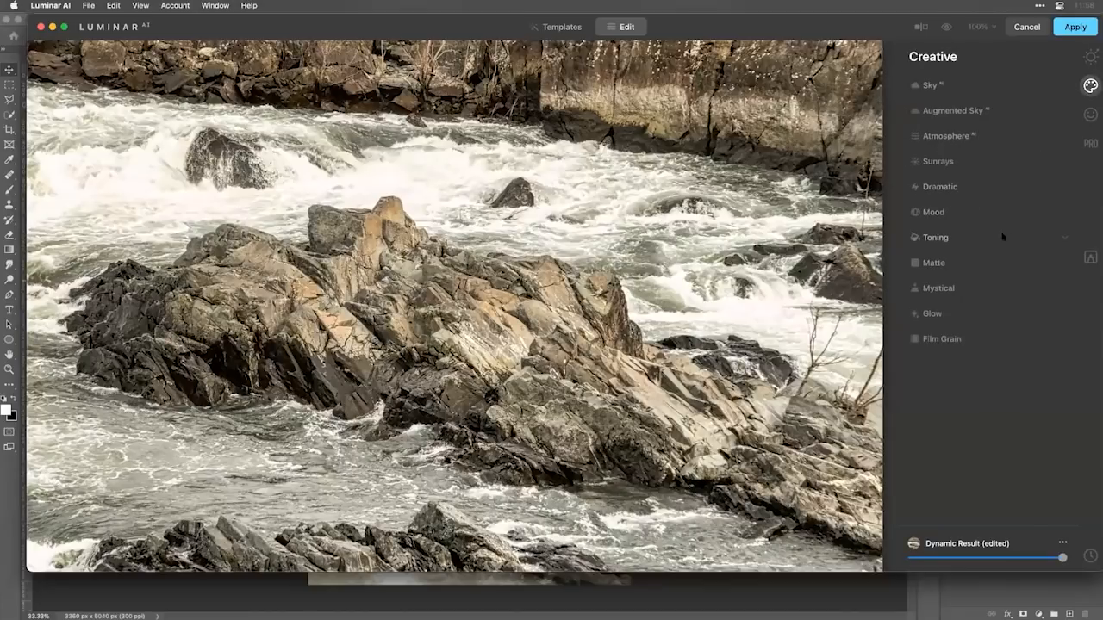
left_click(953, 215)
left_click(947, 243)
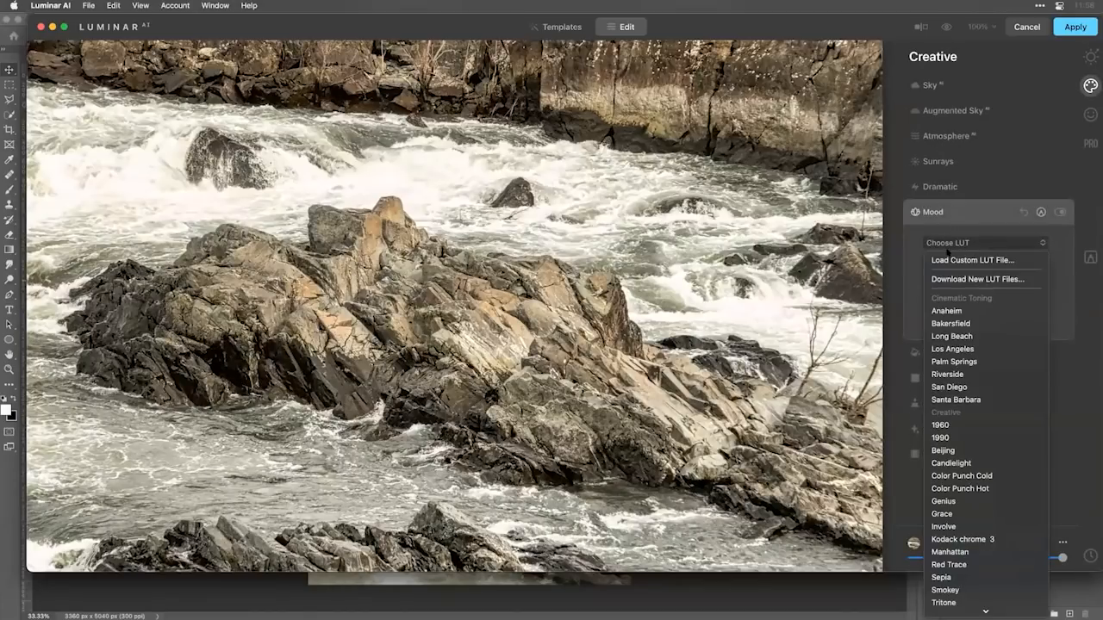
left_click(971, 260)
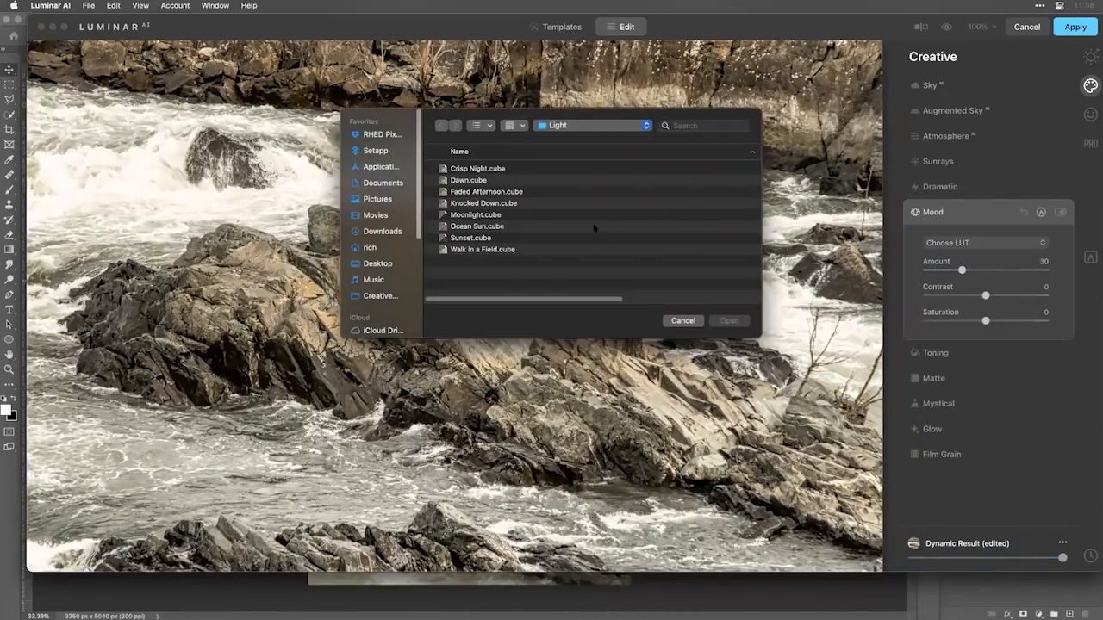
left_click(468, 250)
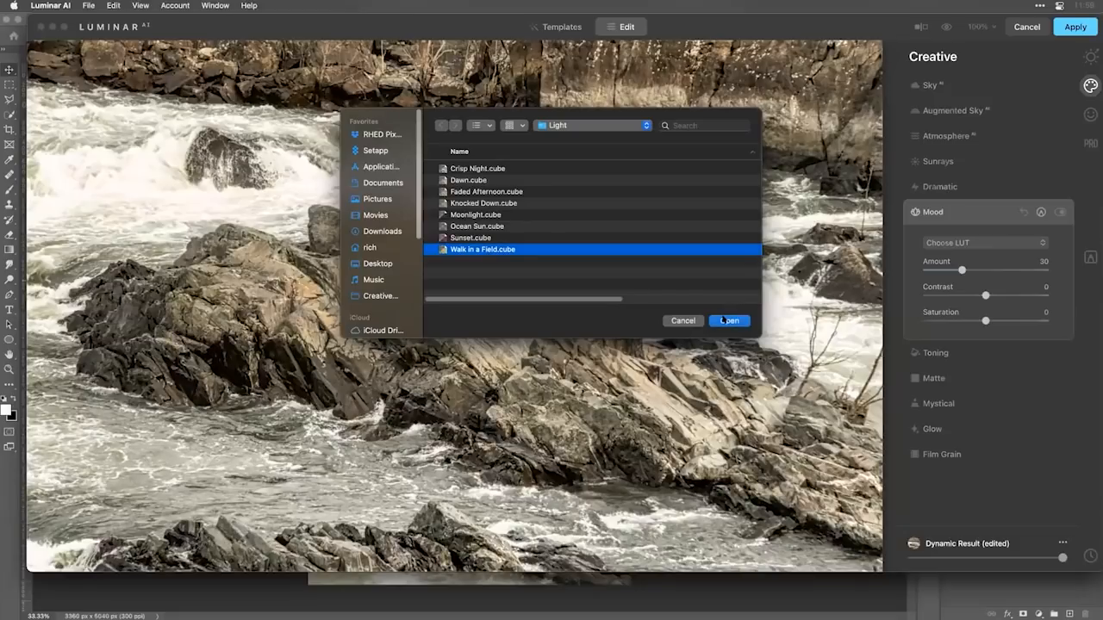
left_click(727, 321)
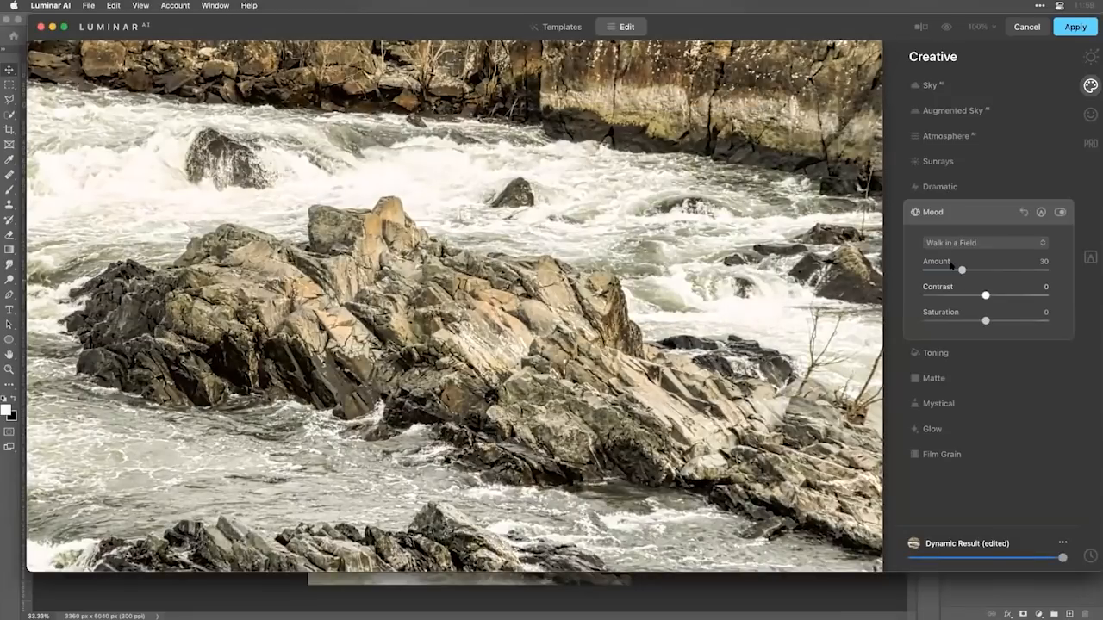
Set the Mood LUT's Amount to 18 and Saturation to 43.
left_click(944, 271)
left_click_drag(985, 321, 1015, 321)
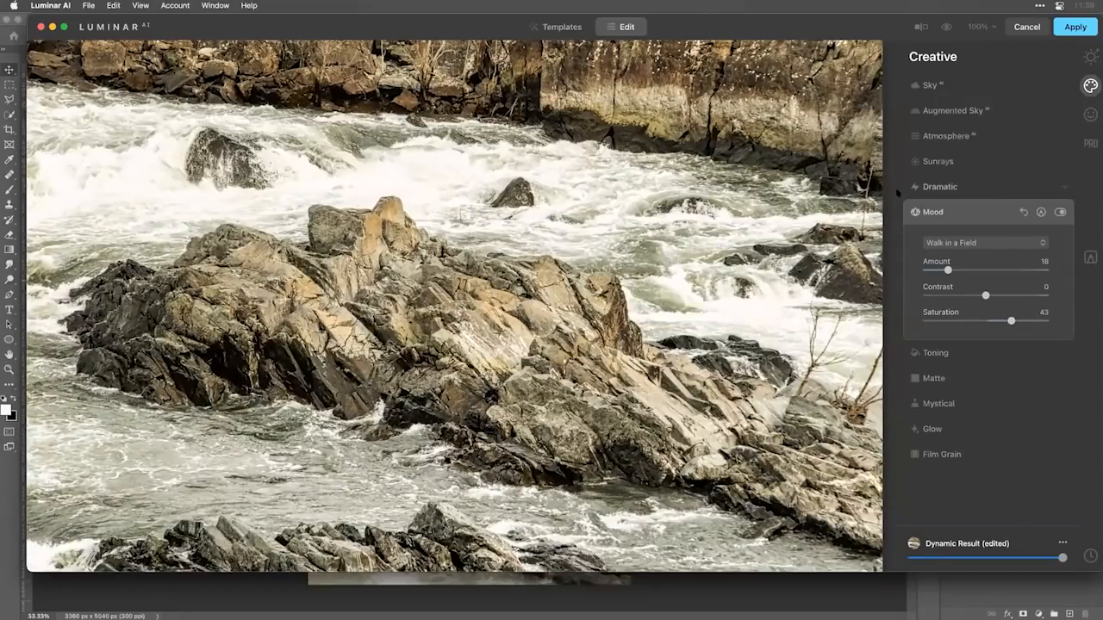
key("super+0")
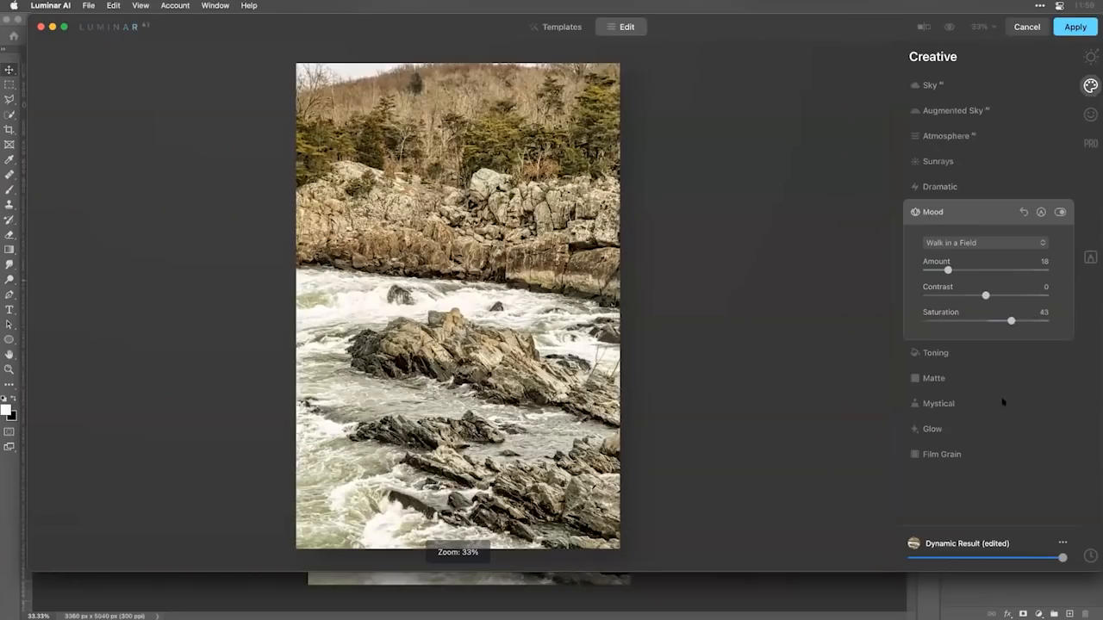
Add a Basic local adjustment with a gradient mask spanning from the photo's bottom edge up to the far riverbank.
left_click(1090, 257)
left_click(1054, 57)
left_click(1052, 70)
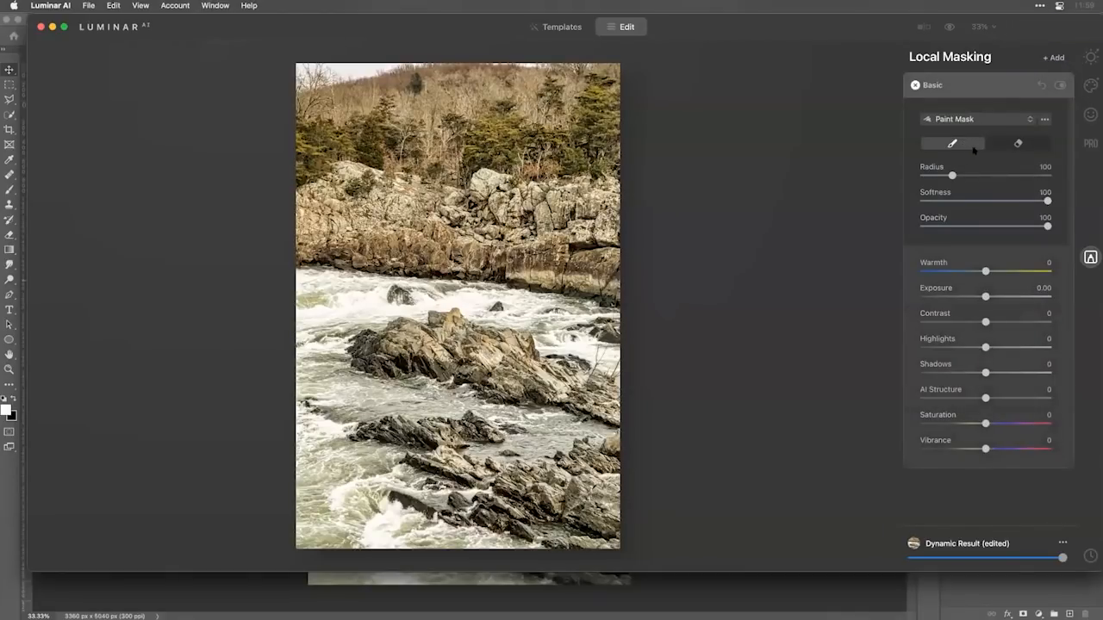
left_click(984, 121)
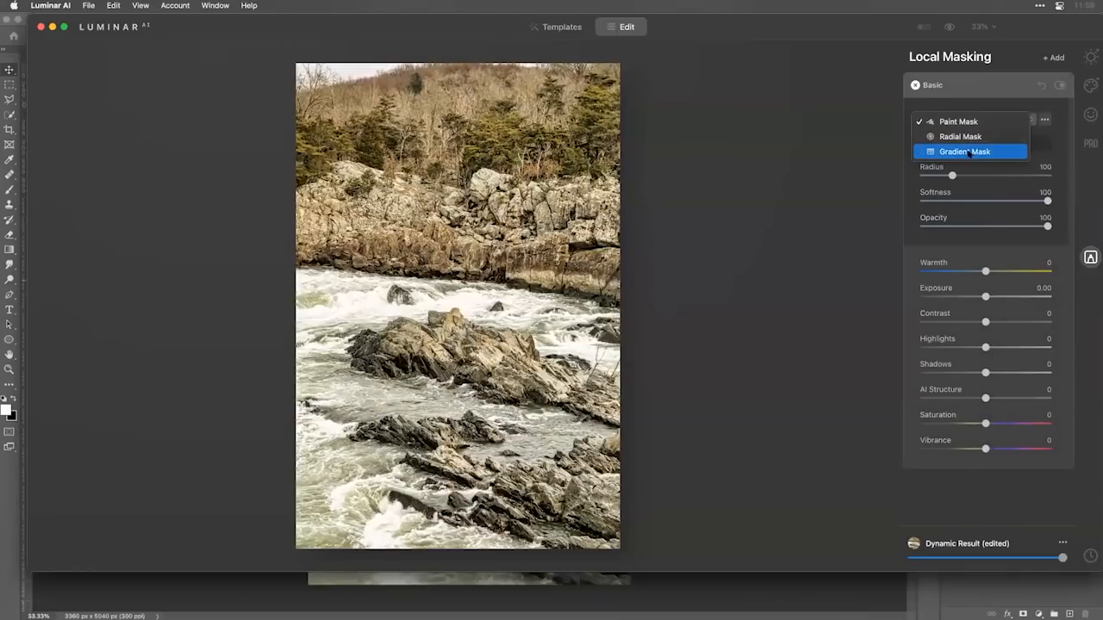
left_click(972, 151)
mouse_move(463, 540)
left_mouse_down()
mouse_move(444, 315)
mouse_move(474, 265)
left_mouse_up()
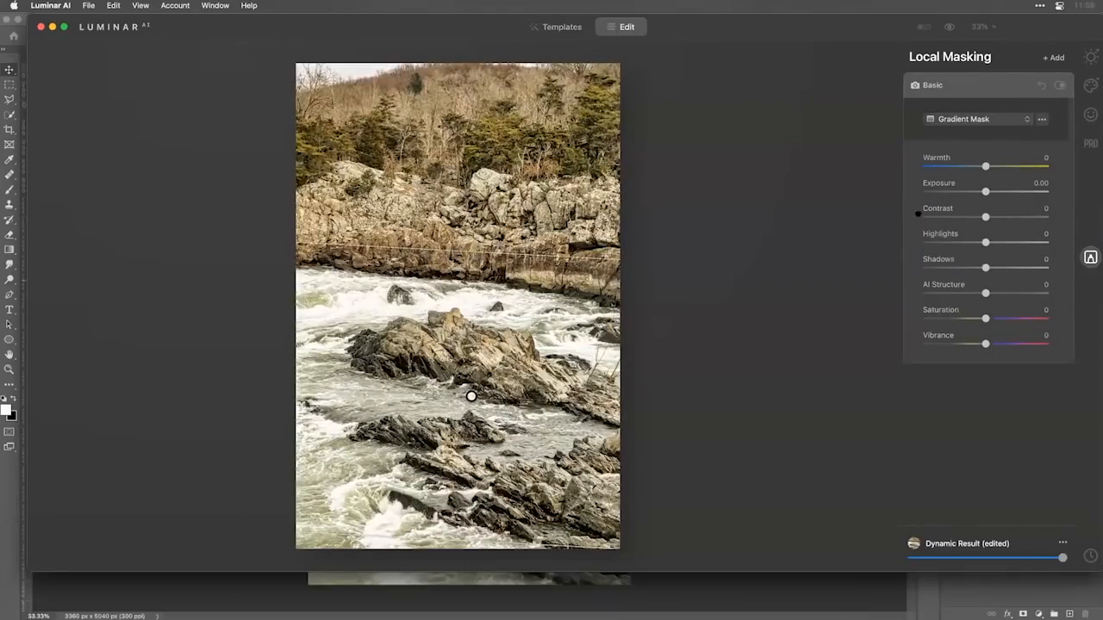
Set the gradient mask's Warmth to 34 and Exposure to -0.85.
left_click_drag(962, 191, 956, 191)
left_click(1006, 166)
left_click_drag(972, 191, 975, 192)
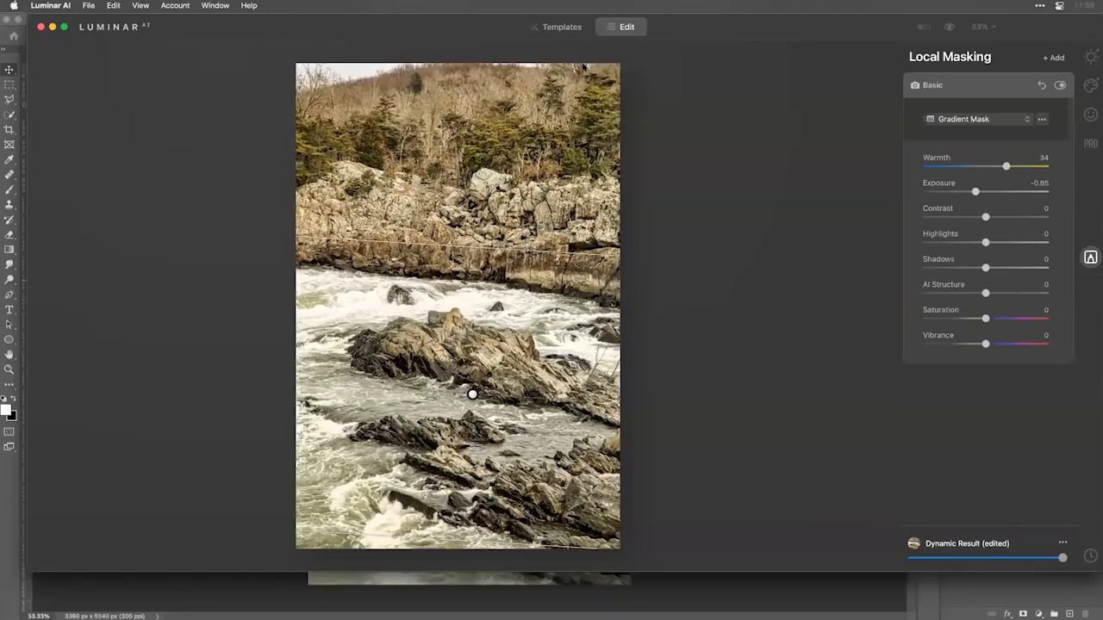
Add a second Basic adjustment with a radial mask shaped as a wide, flat ellipse centered on the rocky cliff above the river.
left_click(1055, 58)
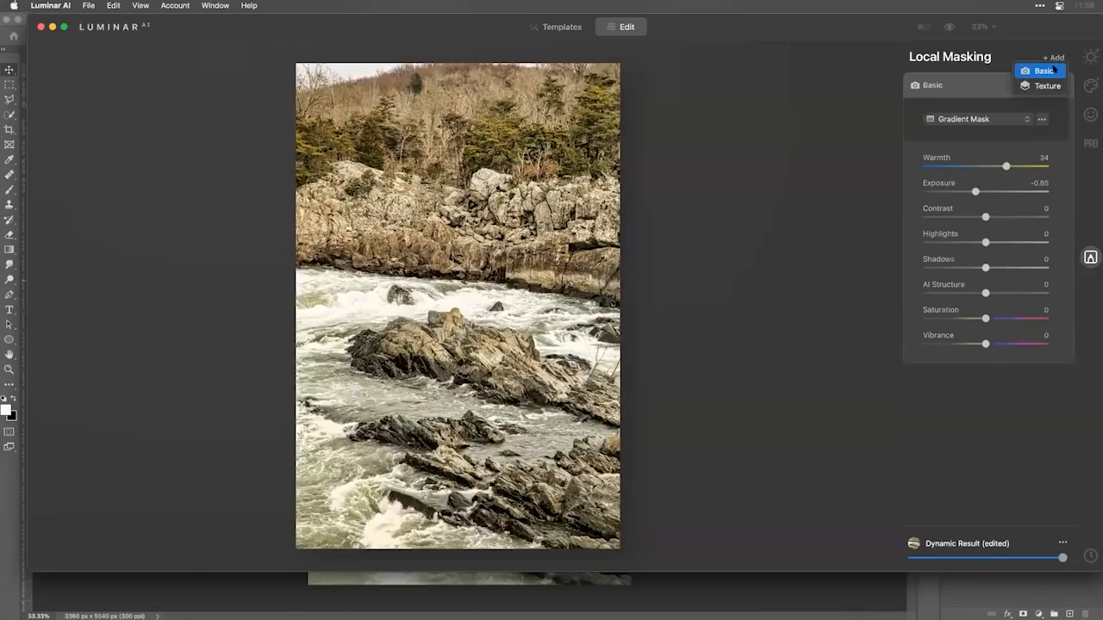
left_click(1044, 70)
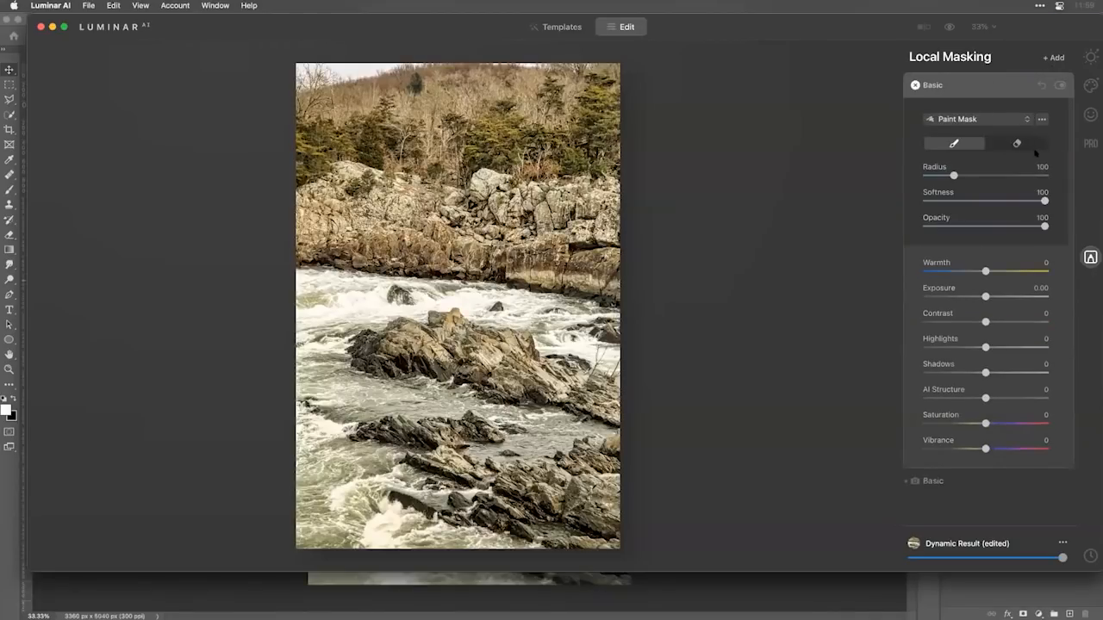
left_click(992, 120)
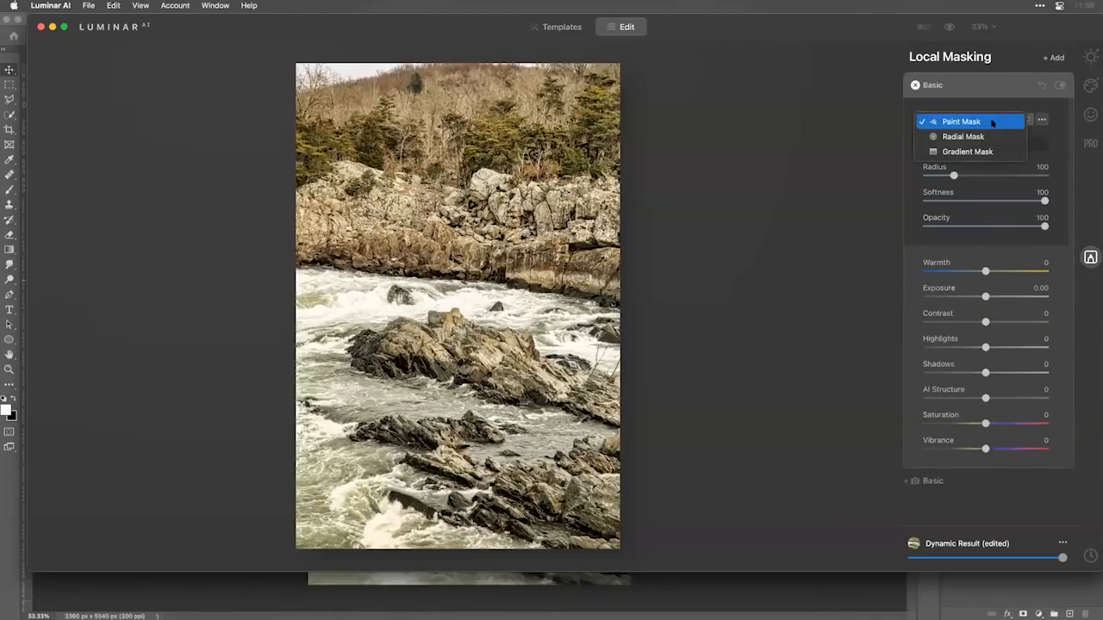
left_click(981, 136)
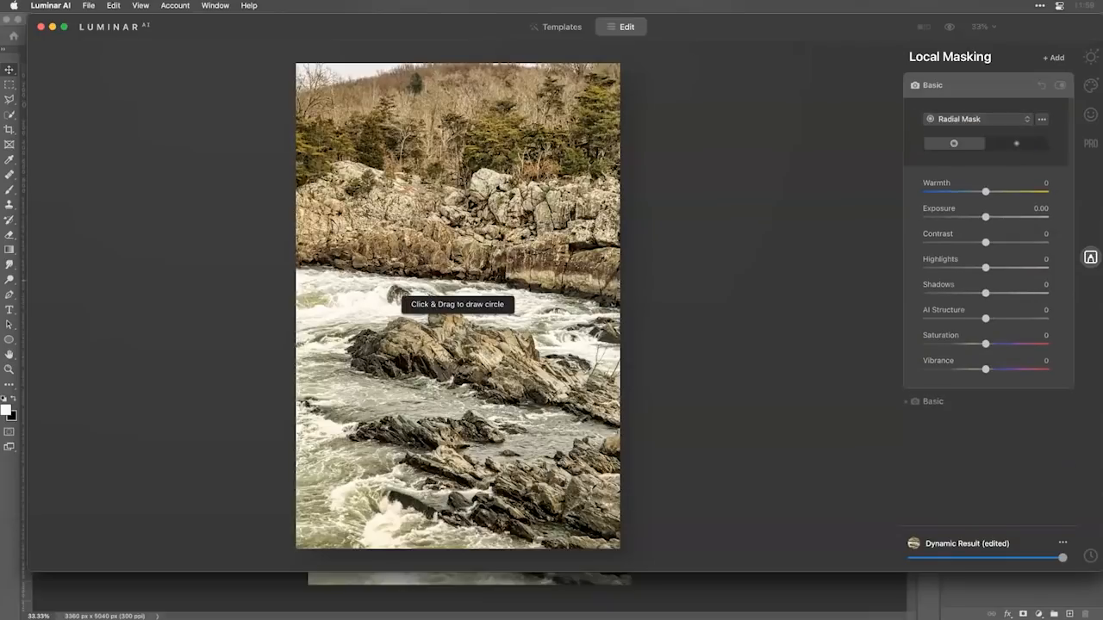
left_click_drag(342, 216, 349, 276)
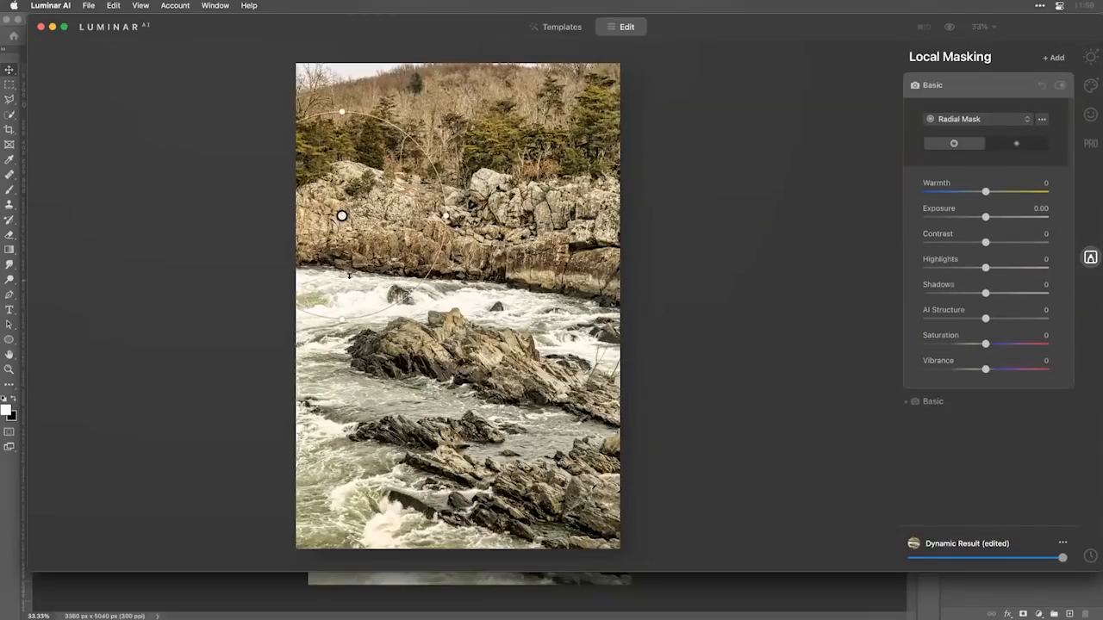
left_click_drag(338, 319, 342, 273)
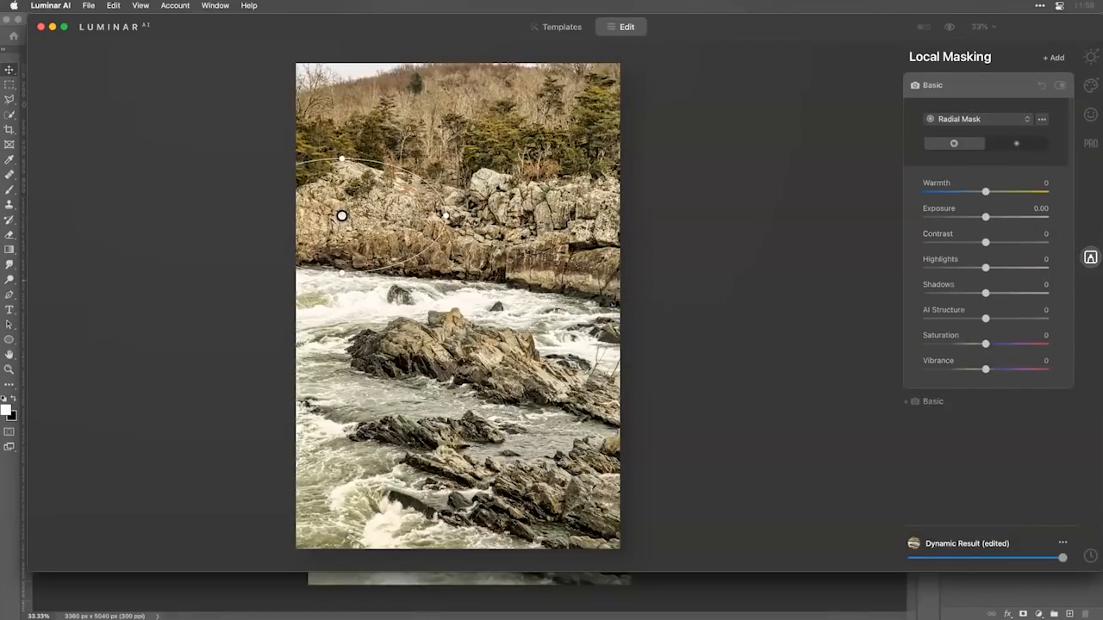
left_click_drag(445, 216, 621, 215)
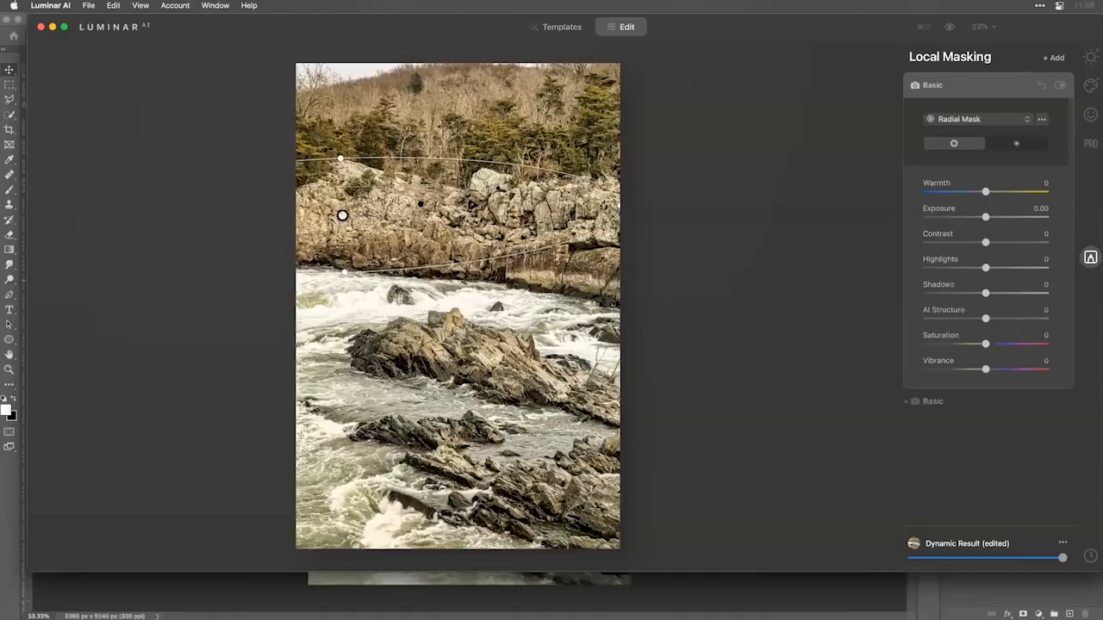
left_click_drag(342, 215, 431, 207)
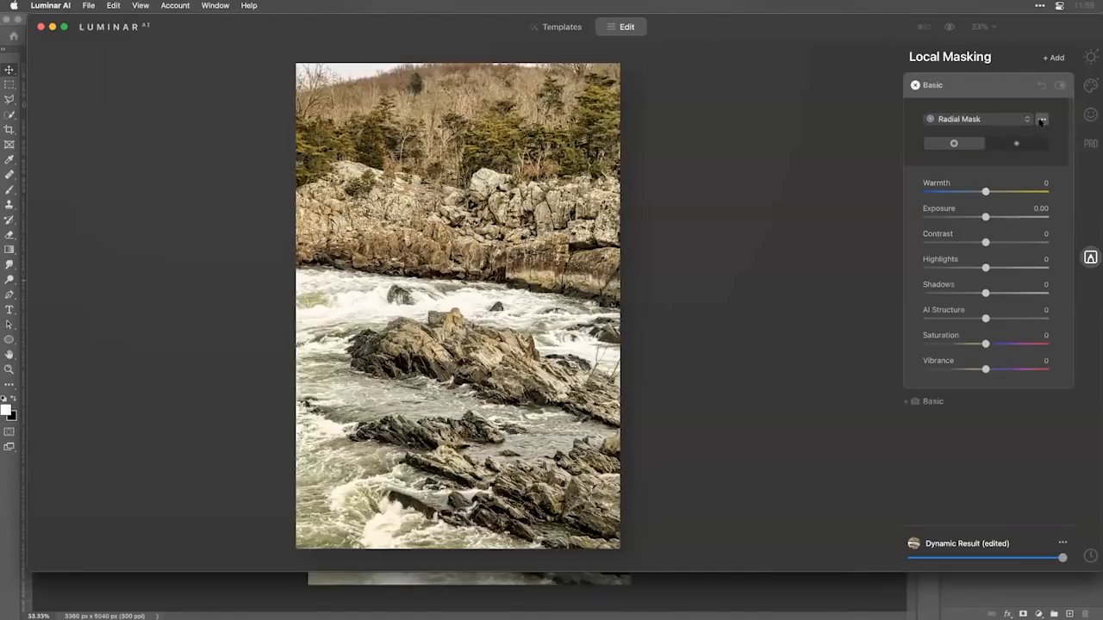
Show the radial mask's overlay and invert the mask to target the cliff rocks inside the ellipse.
left_click(1041, 120)
left_click(1044, 211)
left_click(1040, 121)
left_click(1036, 152)
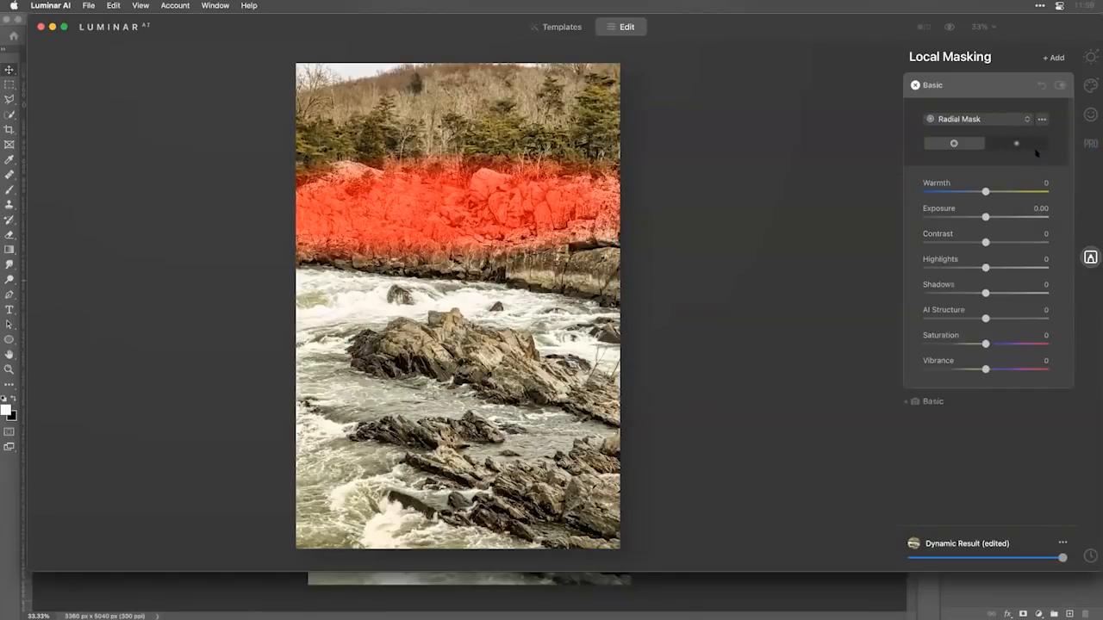
Hide the radial mask's overlay and set its AI Structure to 55 and Contrast to 37.
left_click(1040, 120)
left_click(1042, 212)
left_click_drag(987, 318, 1018, 319)
left_click(1008, 242)
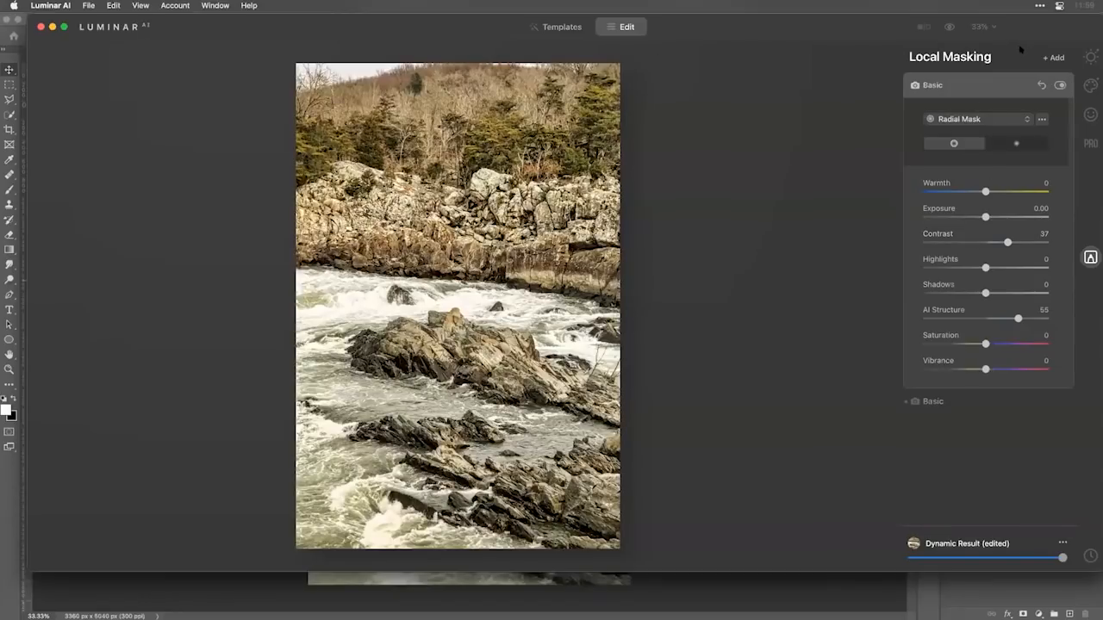
Leave the local masking tools, apply the edits to the photo layer and switch back to Photoshop.
left_click(1091, 57)
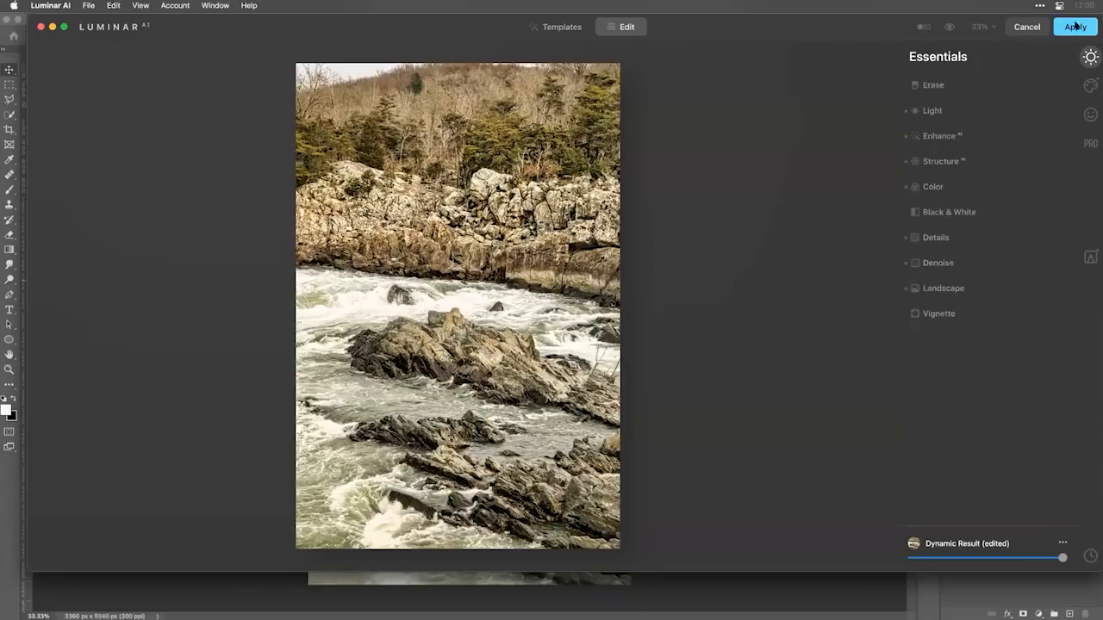
left_click(1076, 26)
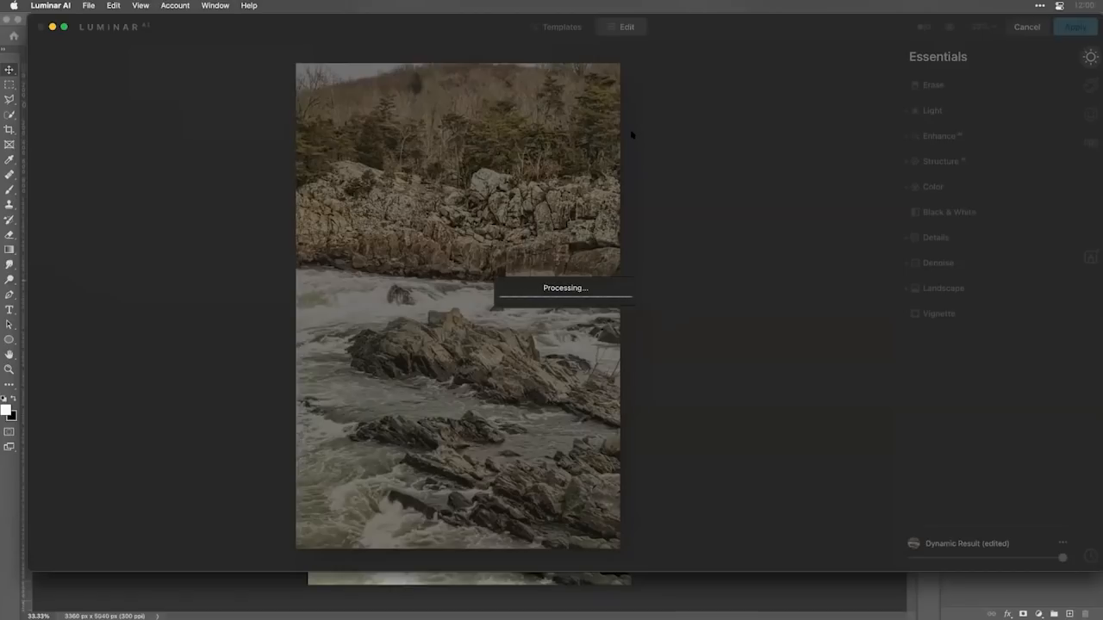
key("super+Tab")
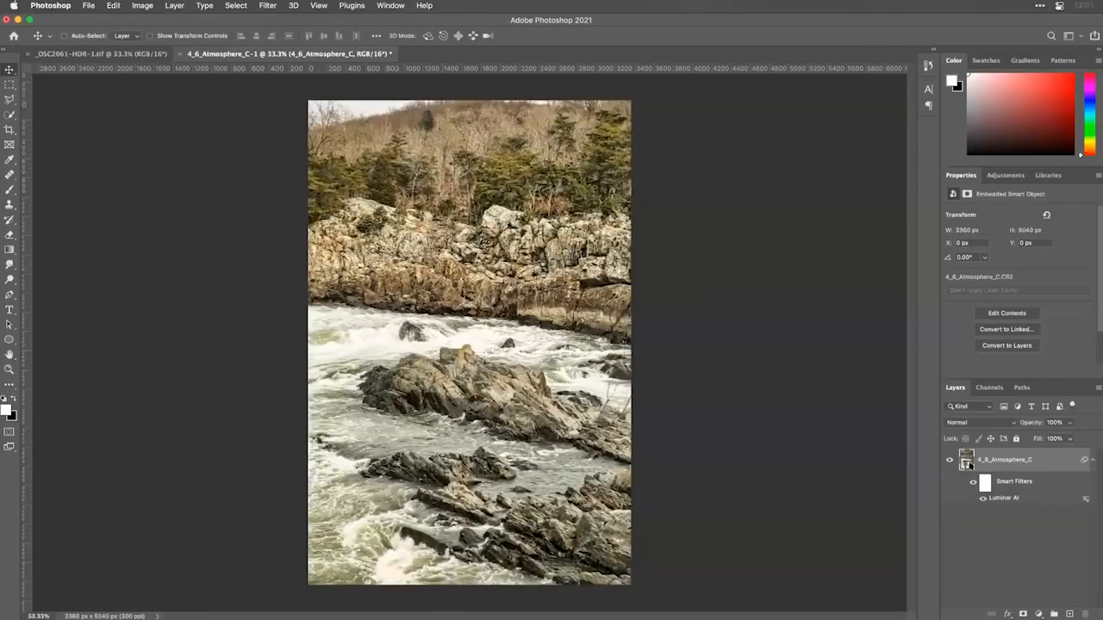
Reopen the layer's Luminar AI smart filter, reduce the Dynamic Result template's strength to a little over half, and apply the change.
double_click(1013, 497)
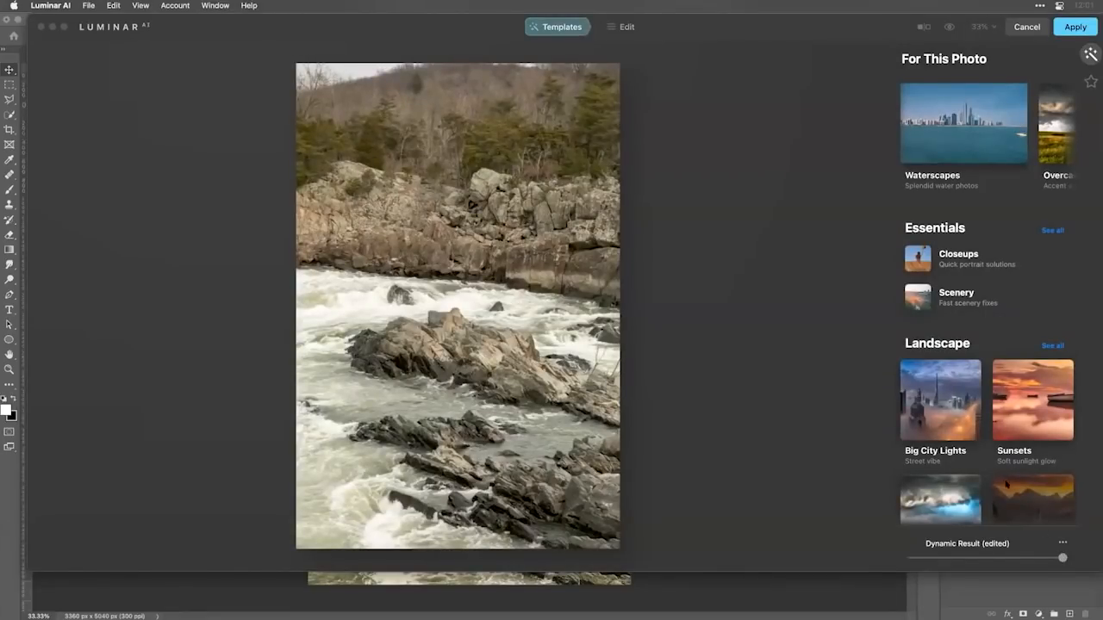
left_click(1008, 487)
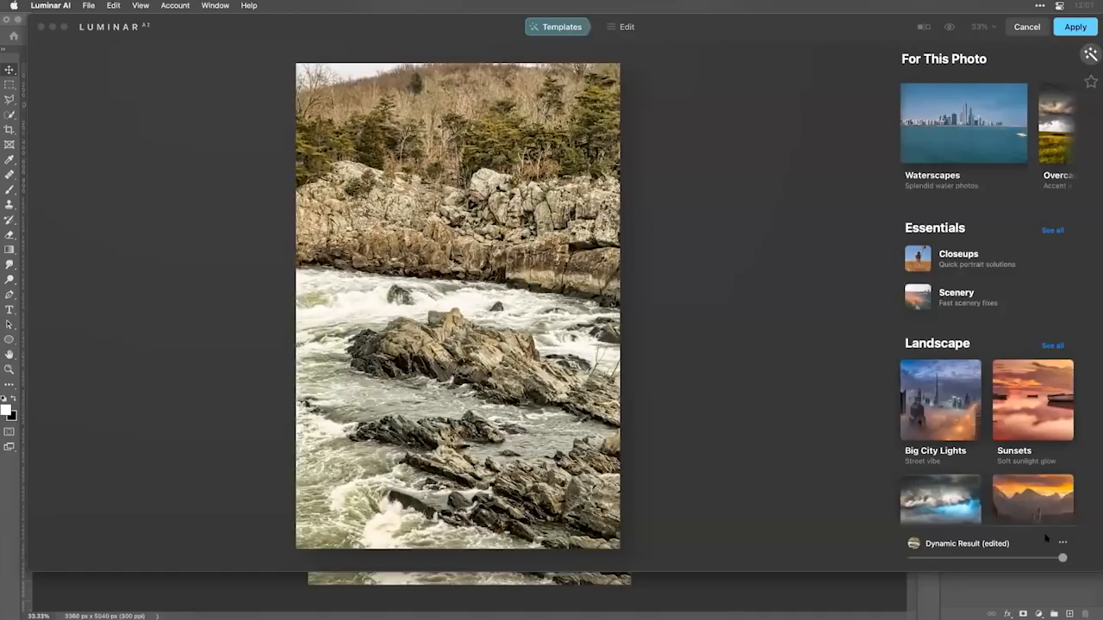
left_click_drag(1062, 557, 1012, 569)
left_click(1071, 27)
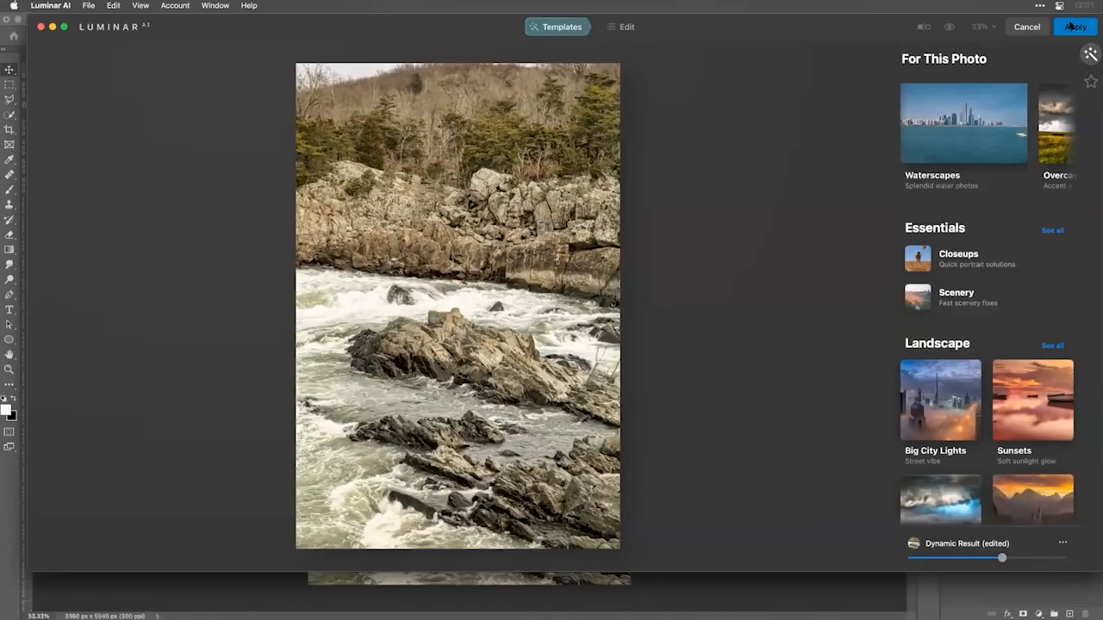
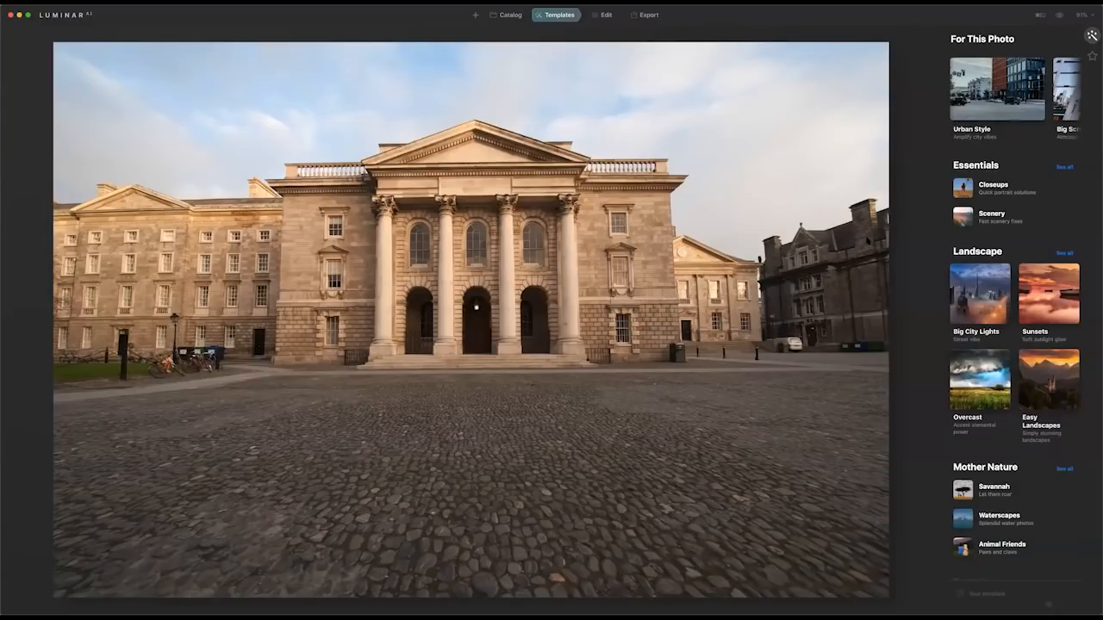
Apply the Cold Frame template from the Big Screen collection to the building photo.
scroll(991, 98, "right", 3)
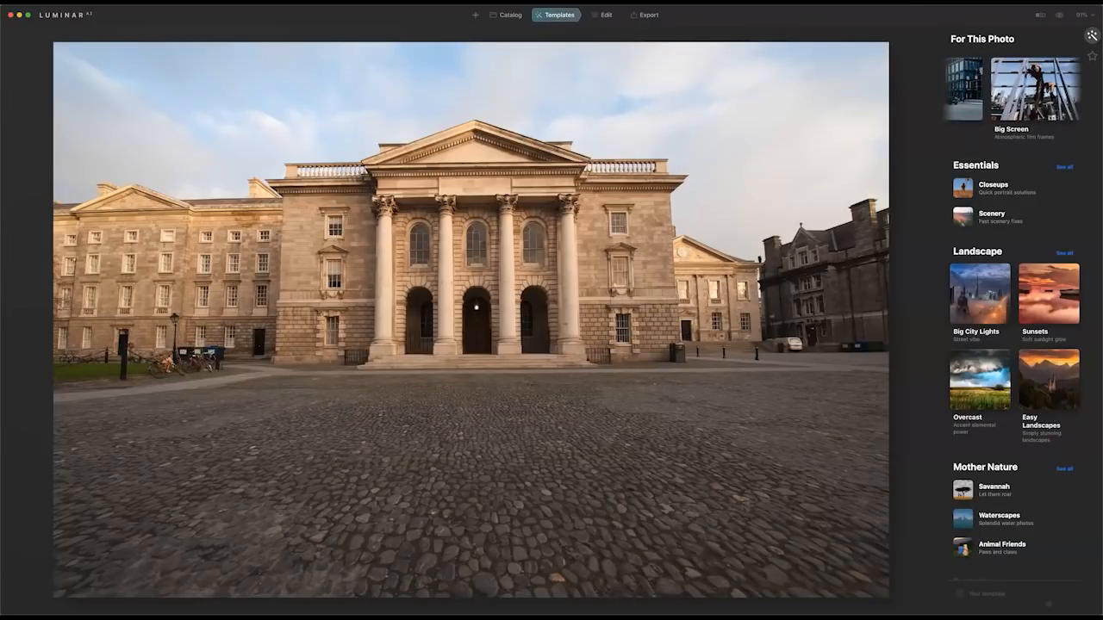
left_click(1031, 91)
left_click(995, 306)
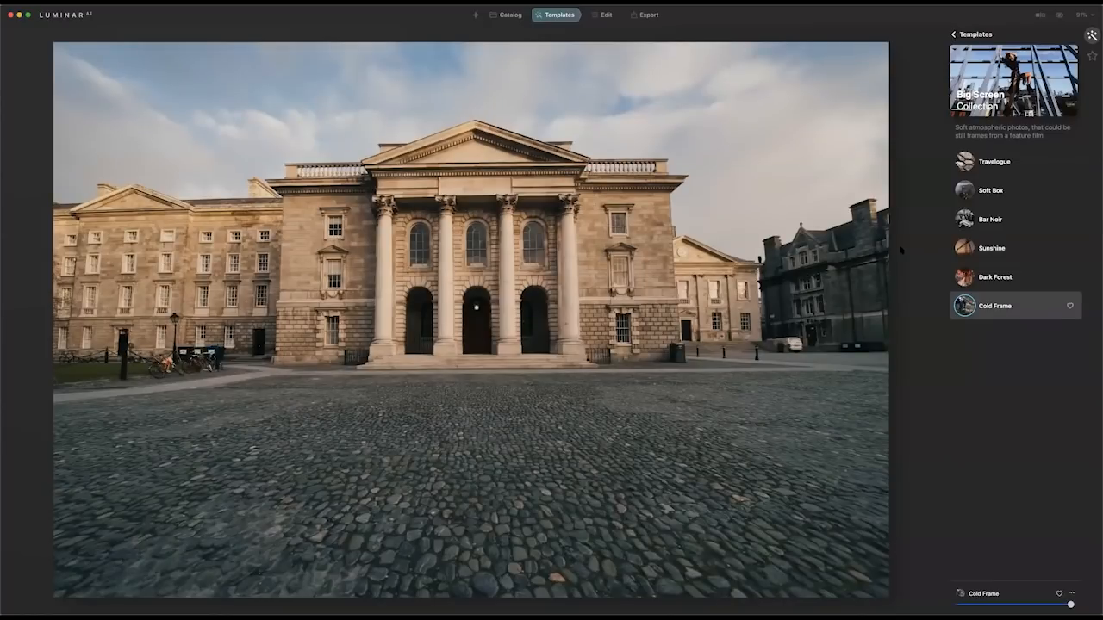
Automatically correct the building's perspective distortion with the Composition AI edit tool.
left_click(608, 21)
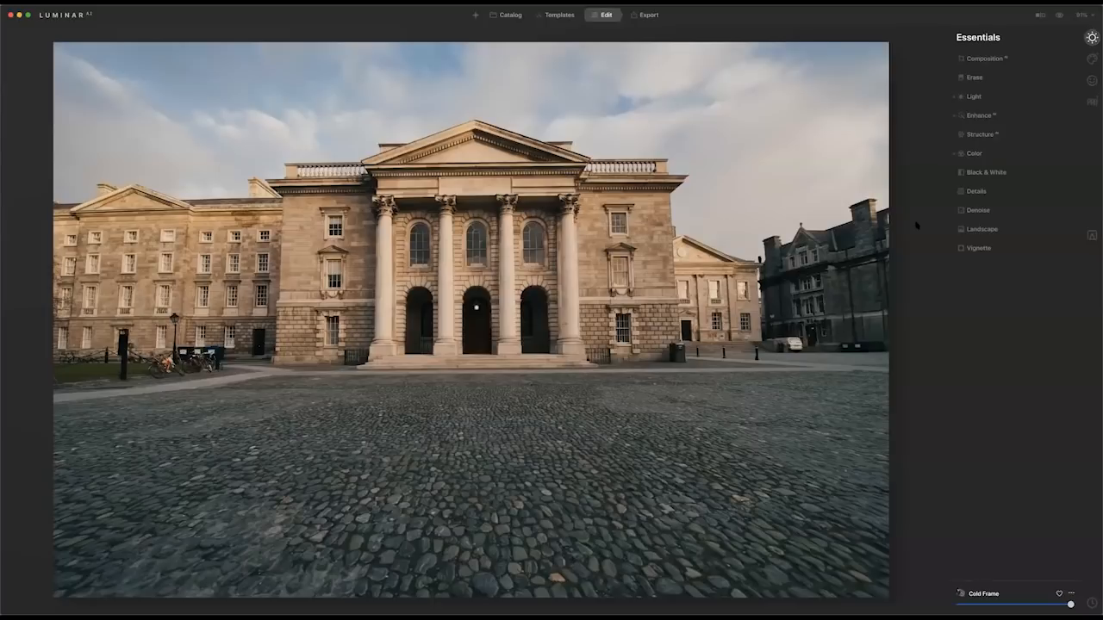
left_click(989, 58)
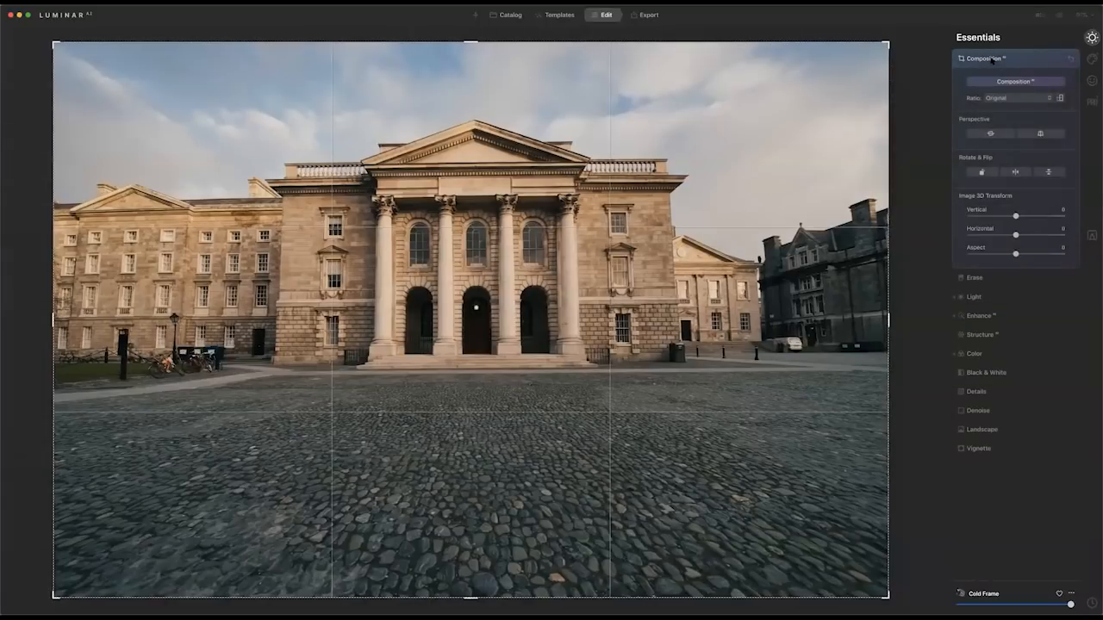
left_click(1041, 134)
left_click(1040, 133)
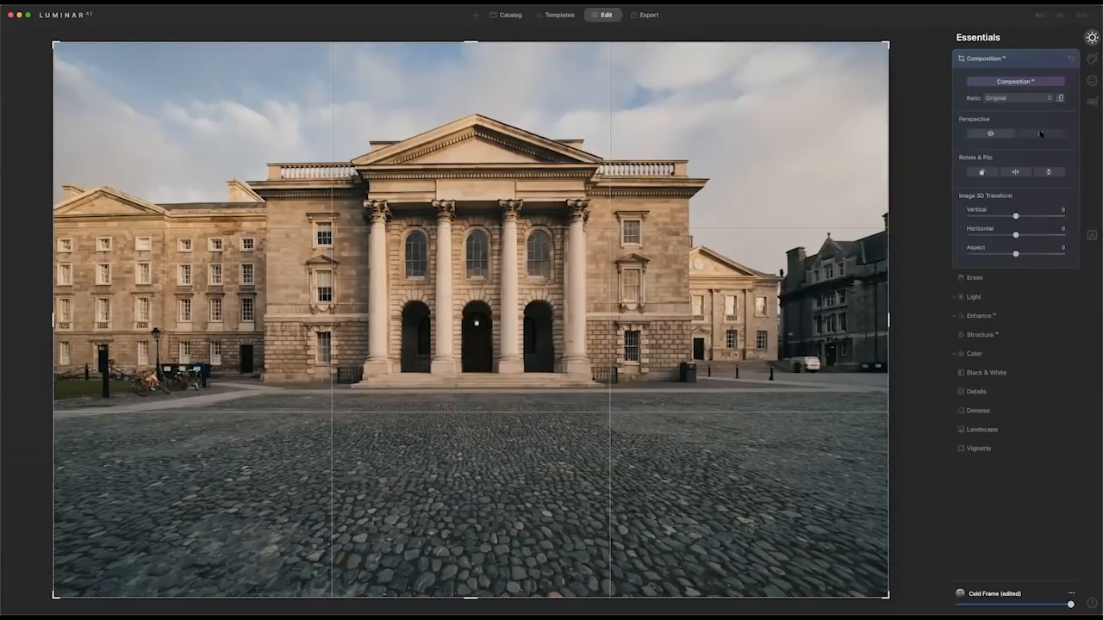
Crop the photo to a 16:9 ratio, keeping the sky and trimming the foreground cobblestones, and apply the crop.
left_click(1022, 99)
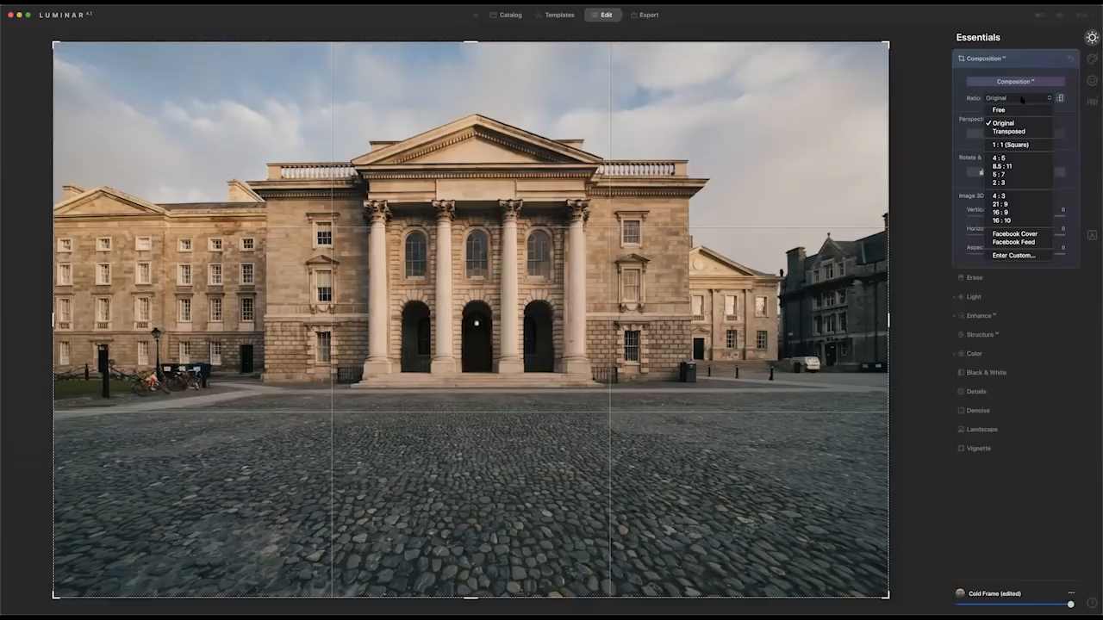
left_click(1013, 213)
left_click_drag(572, 362, 564, 403)
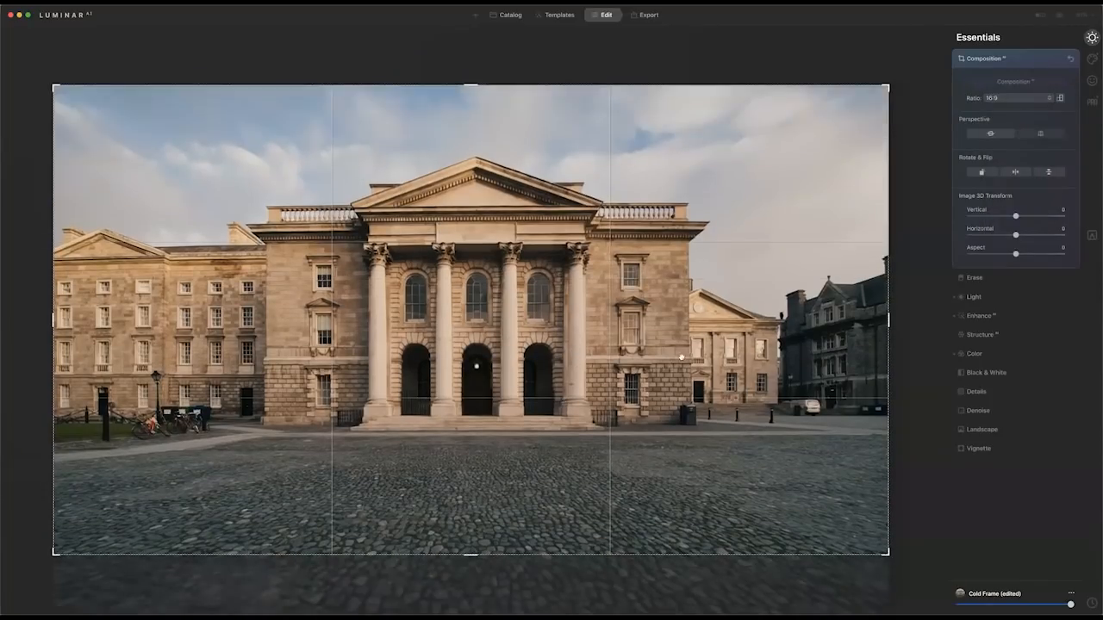
left_click(1022, 58)
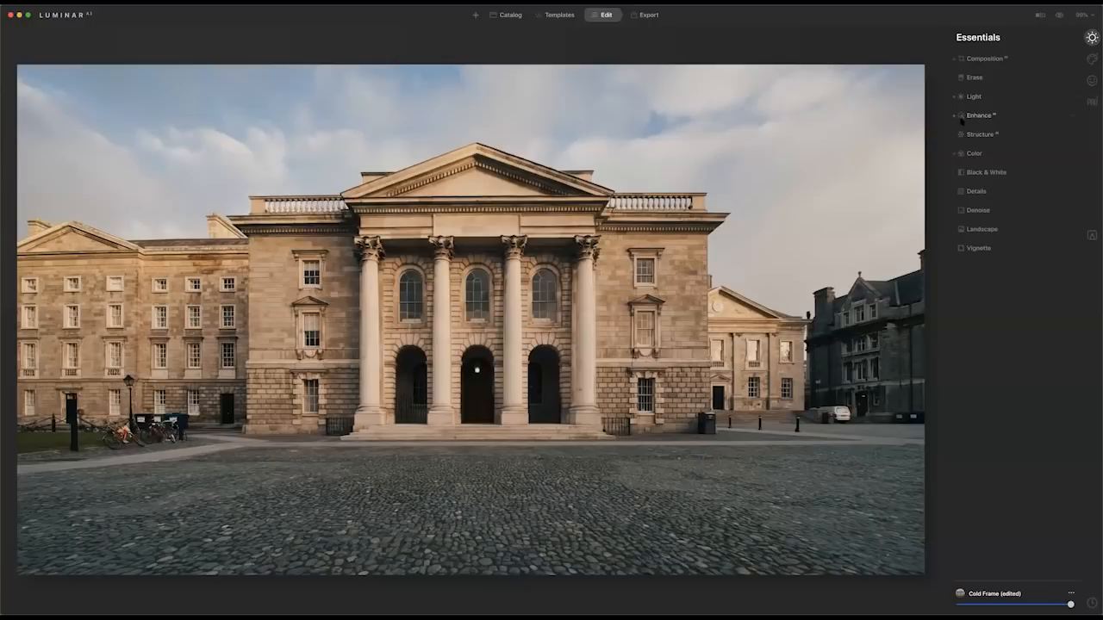
Add Supercontrast from the professional tools with Highlights Contrast at 93 and Midtones Contrast at 14.
left_click(1091, 58)
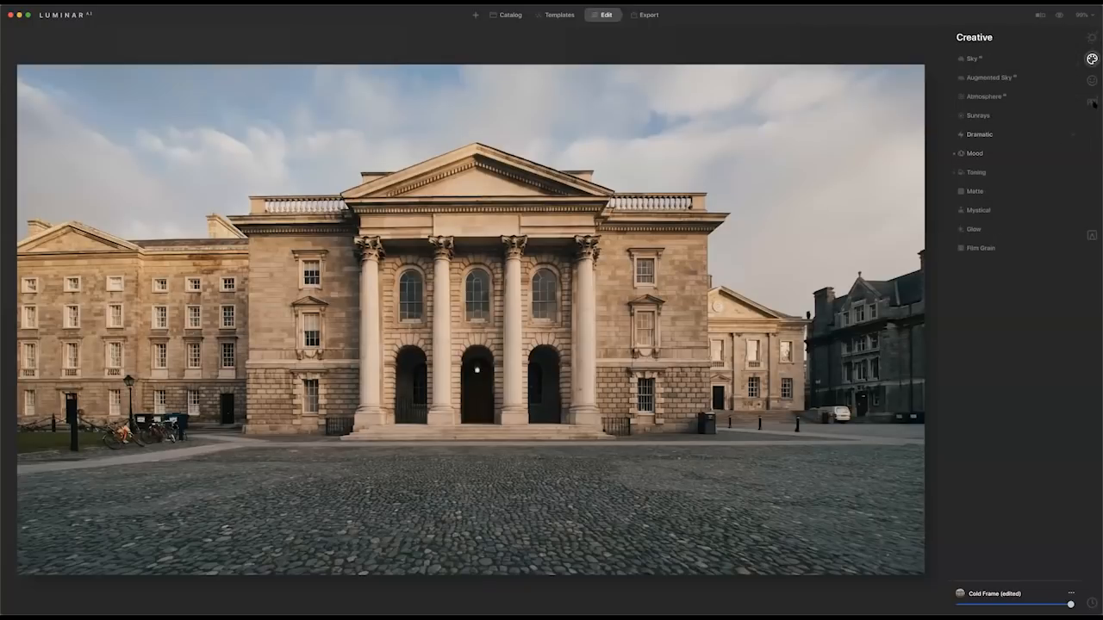
left_click(1093, 100)
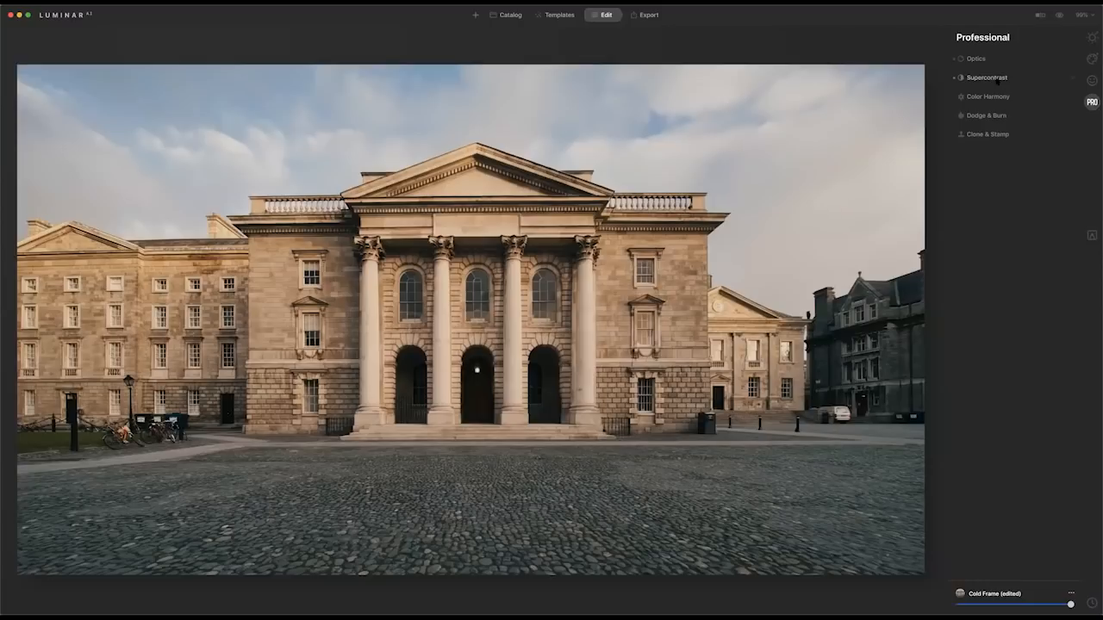
left_click(986, 78)
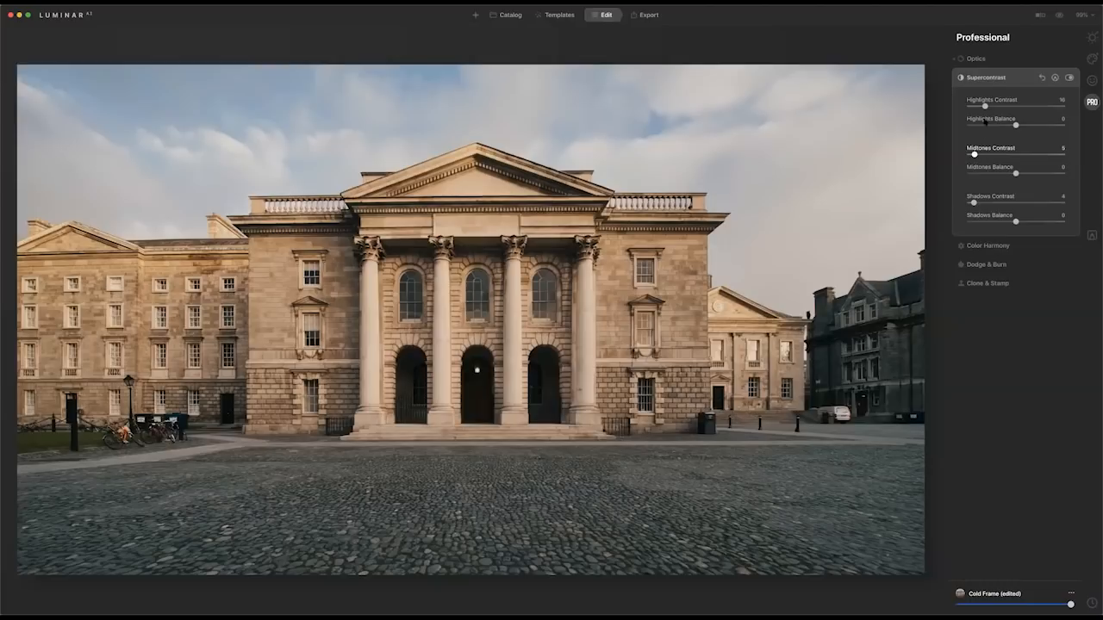
left_click_drag(985, 105, 1054, 105)
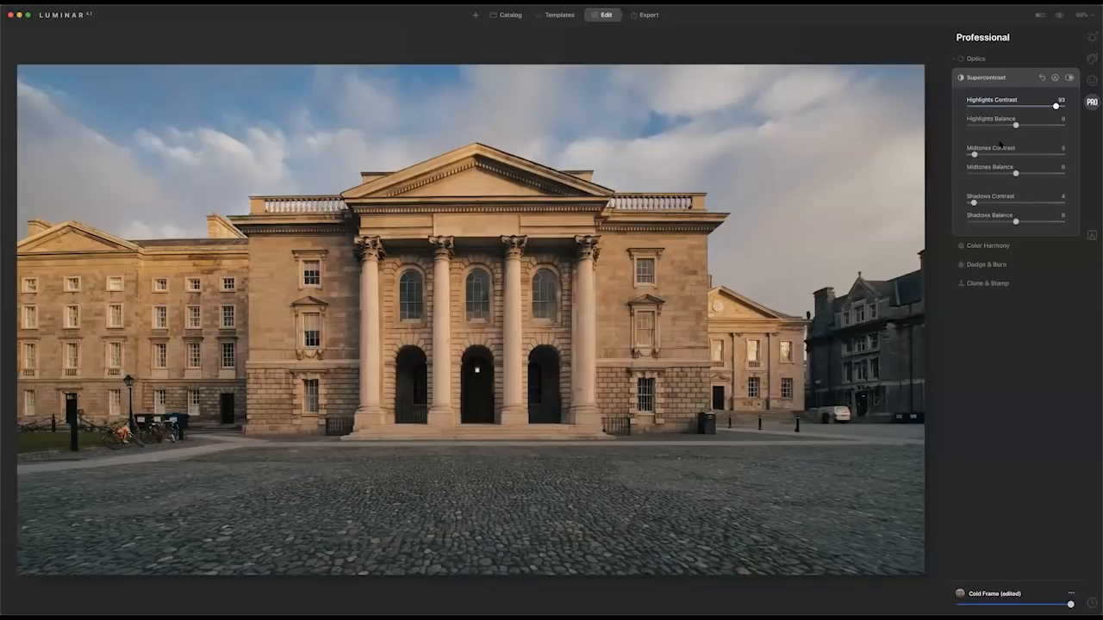
left_click_drag(974, 154, 983, 154)
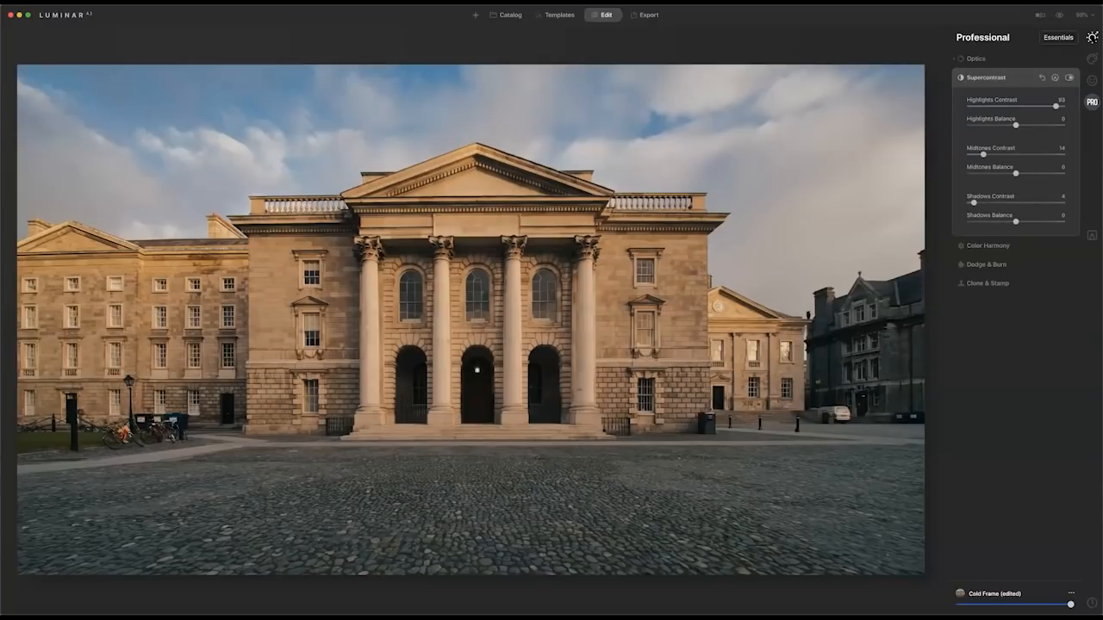
Add Structure AI to the photo with an Amount of 44.
left_click(1092, 37)
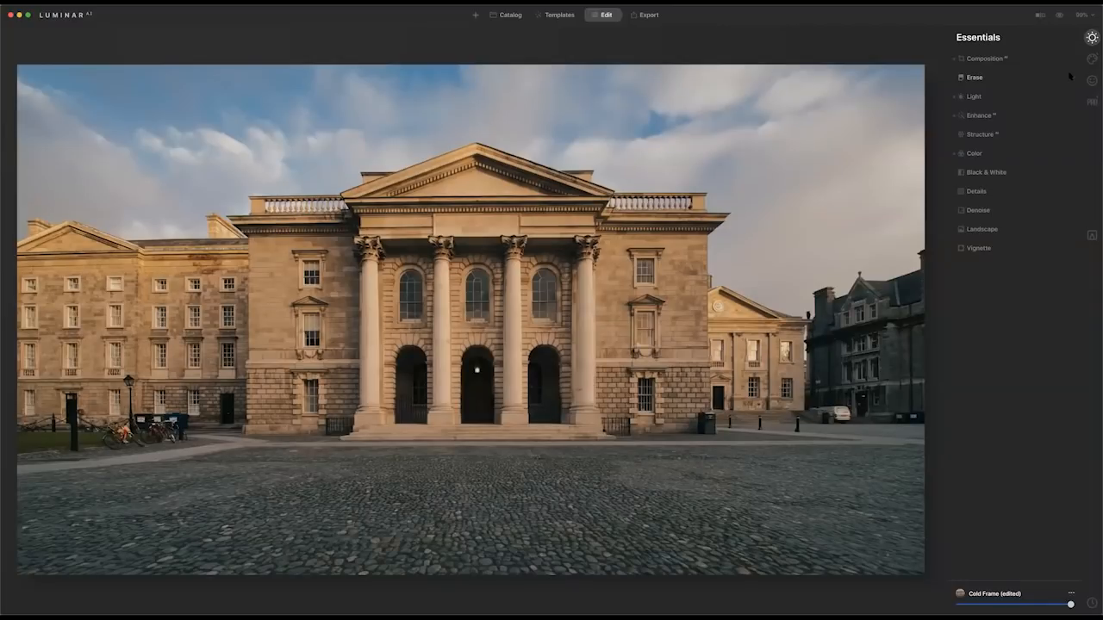
left_click(998, 133)
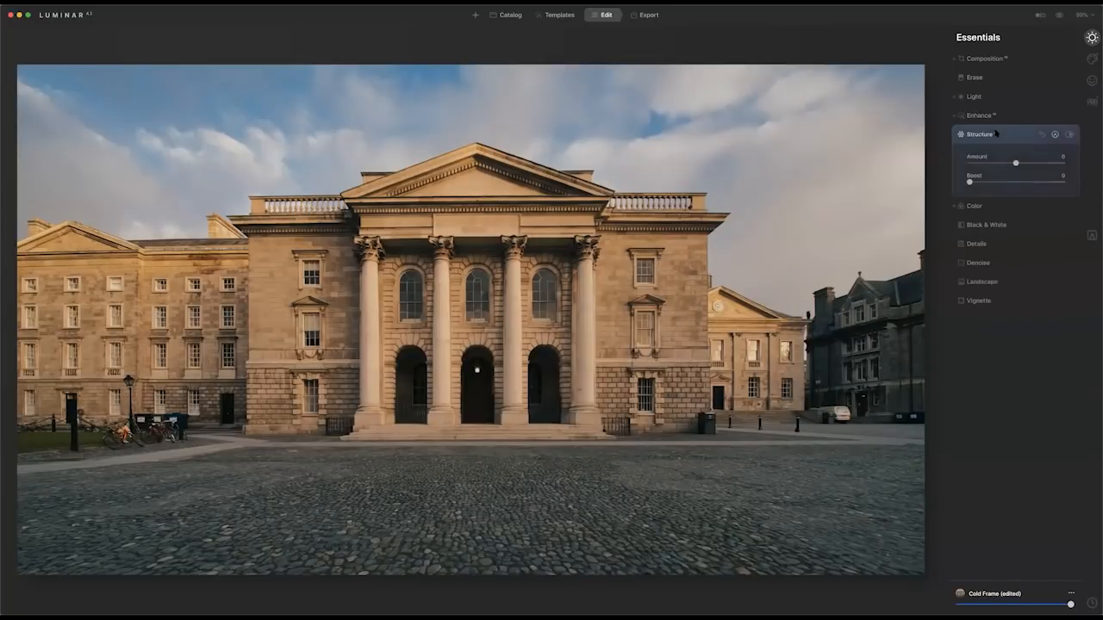
left_click_drag(1016, 162, 1037, 163)
Erase the Structure AI effect from the sky using a paint mask with a brush radius of 172, and close the mask.
left_click(1055, 135)
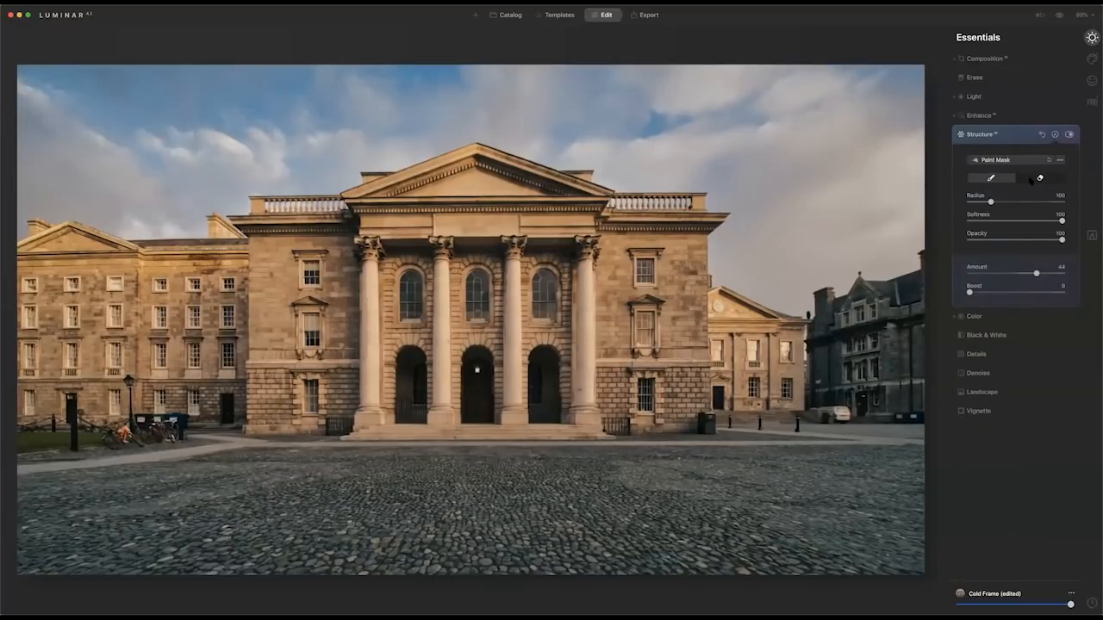
left_click(1040, 178)
key("bracketright")
key("bracketright")
key("bracketright")
key("bracketright")
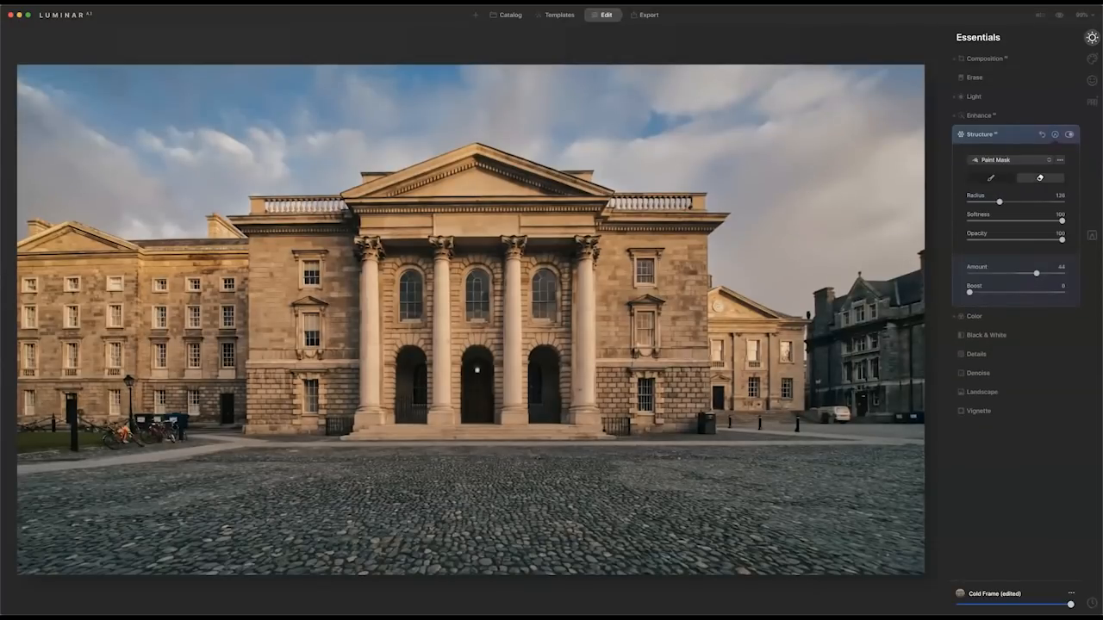
key("bracketright")
key("bracketright")
mouse_move(879, 233)
left_mouse_down()
mouse_move(857, 229)
mouse_move(866, 173)
mouse_move(698, 149)
mouse_move(604, 164)
mouse_move(715, 200)
mouse_move(819, 284)
mouse_move(879, 129)
mouse_move(788, 95)
mouse_move(776, 108)
mouse_move(634, 104)
mouse_move(685, 76)
left_mouse_up()
mouse_move(603, 95)
left_mouse_down()
mouse_move(517, 112)
mouse_move(448, 108)
mouse_move(422, 129)
mouse_move(198, 172)
mouse_move(164, 216)
mouse_move(51, 155)
mouse_move(86, 99)
mouse_move(242, 76)
mouse_move(371, 84)
left_mouse_up()
mouse_move(525, 85)
left_mouse_down()
mouse_move(612, 85)
mouse_move(229, 177)
left_mouse_up()
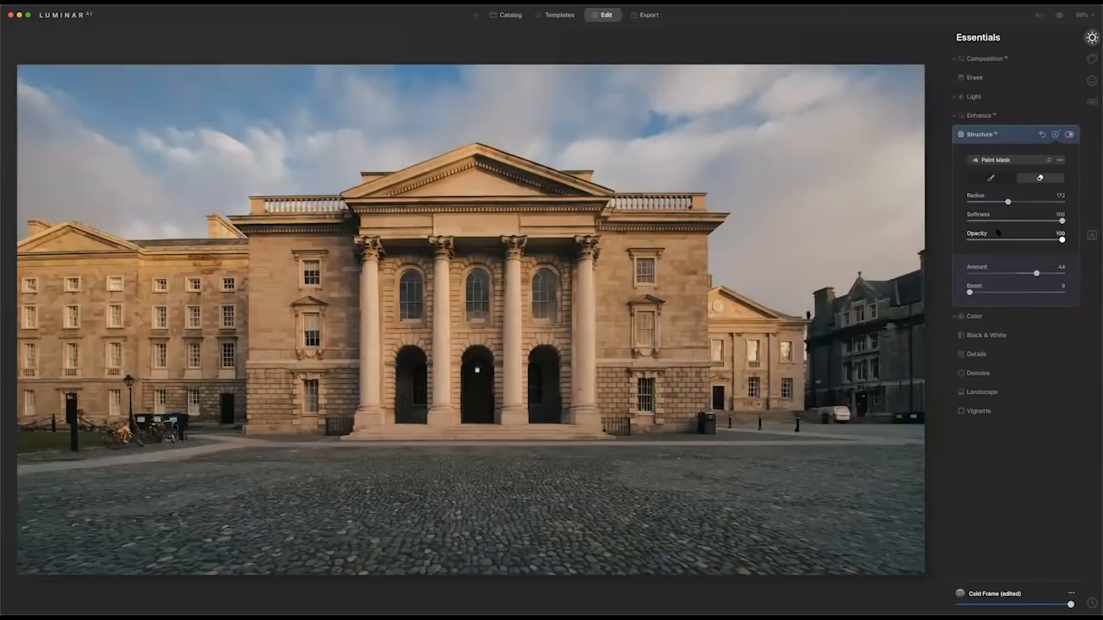
left_click(1057, 135)
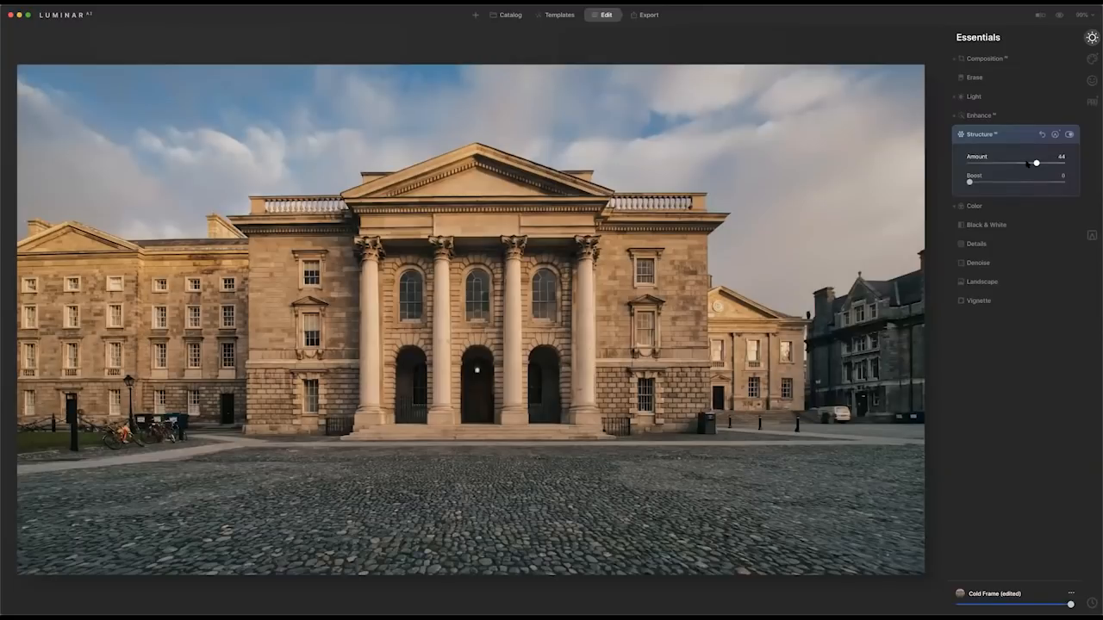
Compare the photo with and without Structure AI, and set its Amount to 37.
left_click(1069, 134)
left_click(1068, 134)
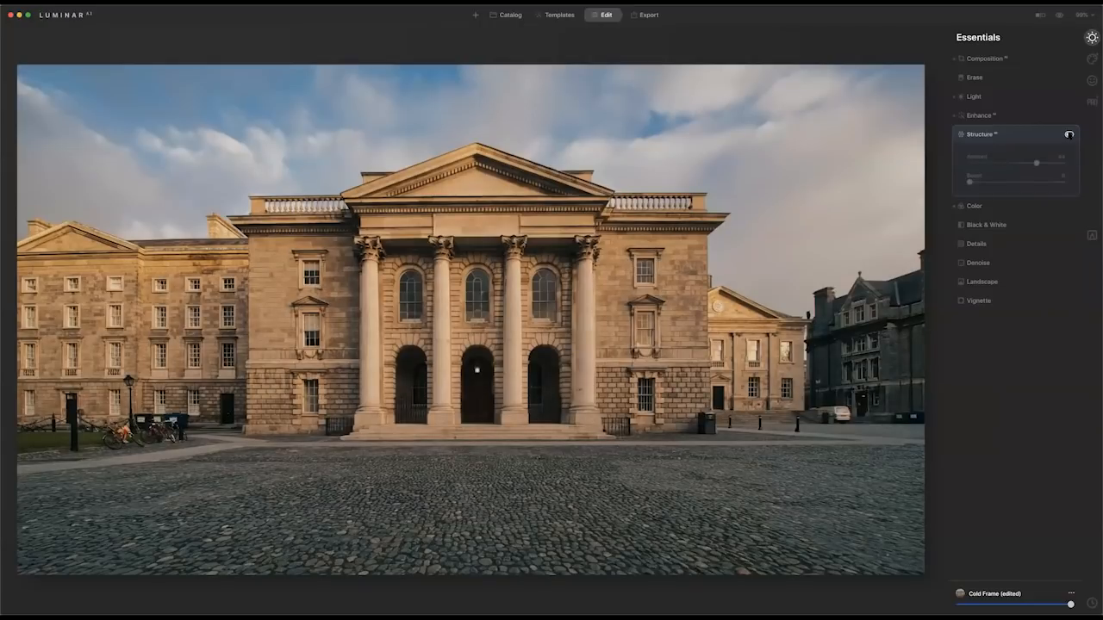
left_click(1069, 134)
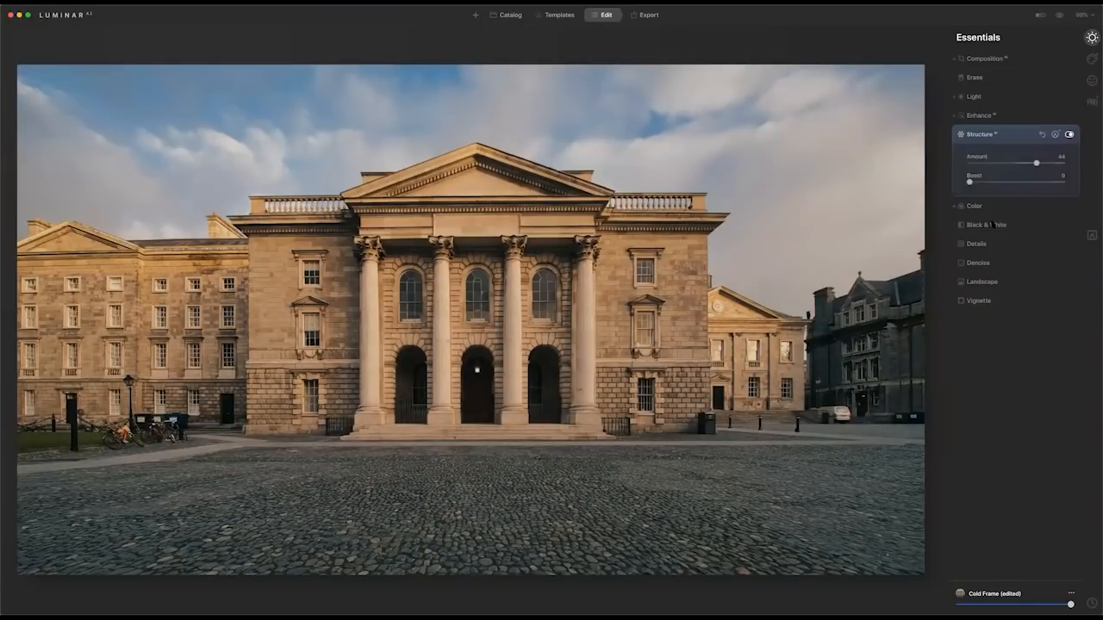
left_click_drag(1036, 163, 1033, 163)
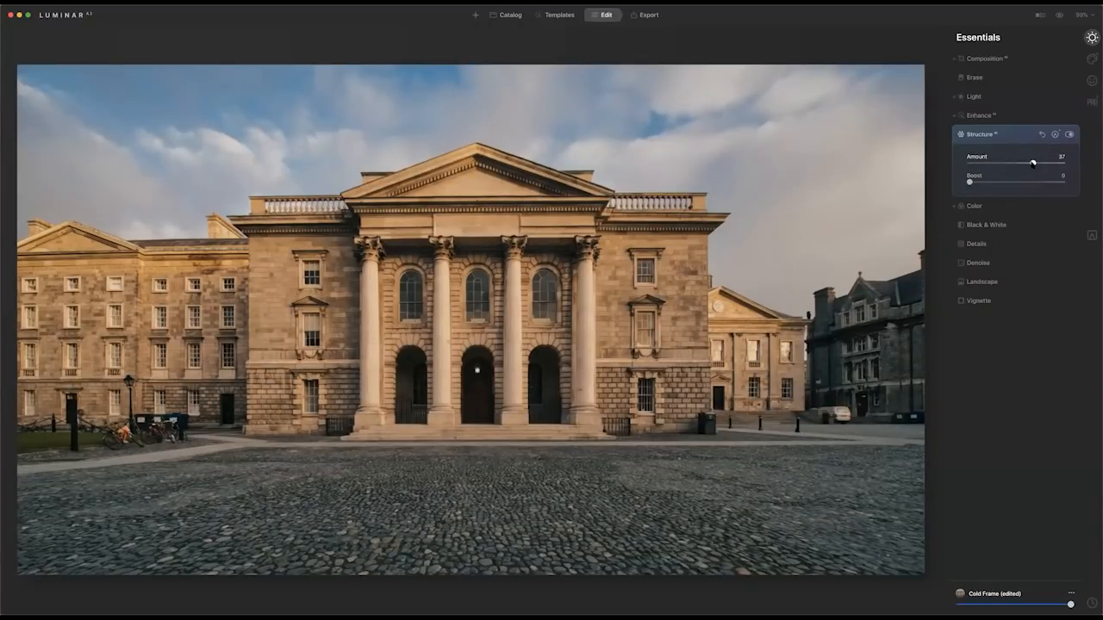
Reduce individual color saturations in the Color tool's HSL controls: Orange to -42, Yellow to -13 and Blue to -39.
left_click(988, 207)
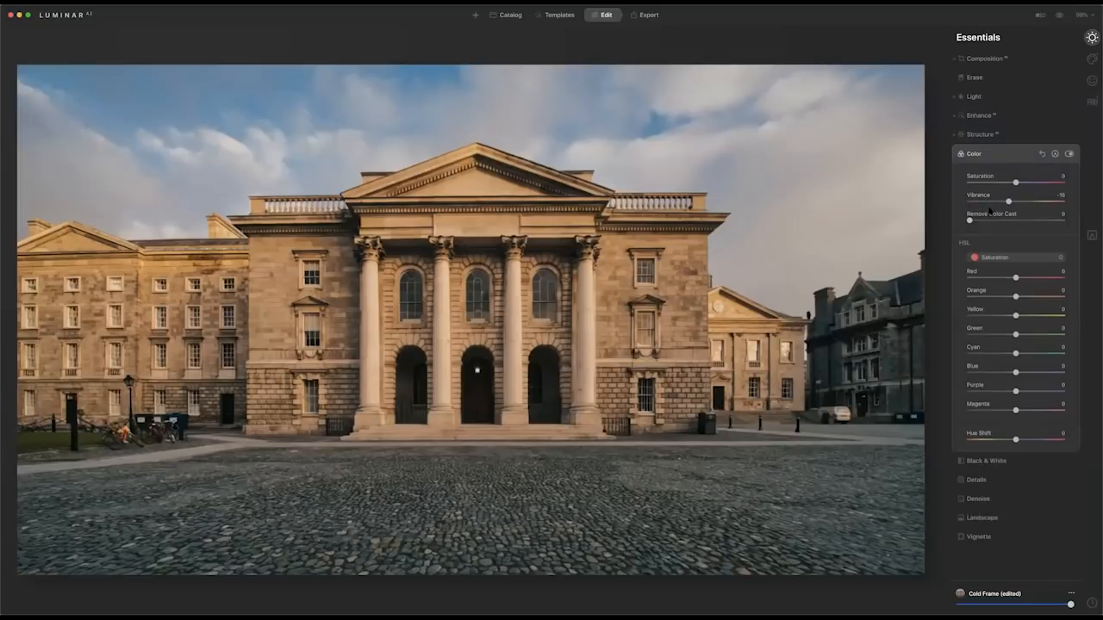
left_click(995, 258)
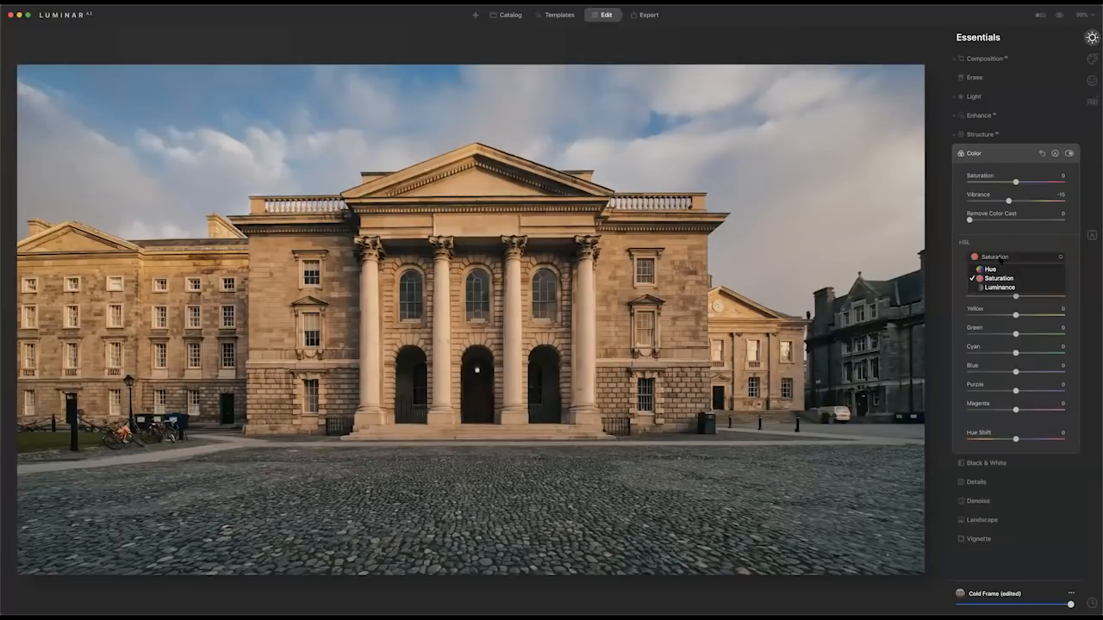
left_click(1000, 278)
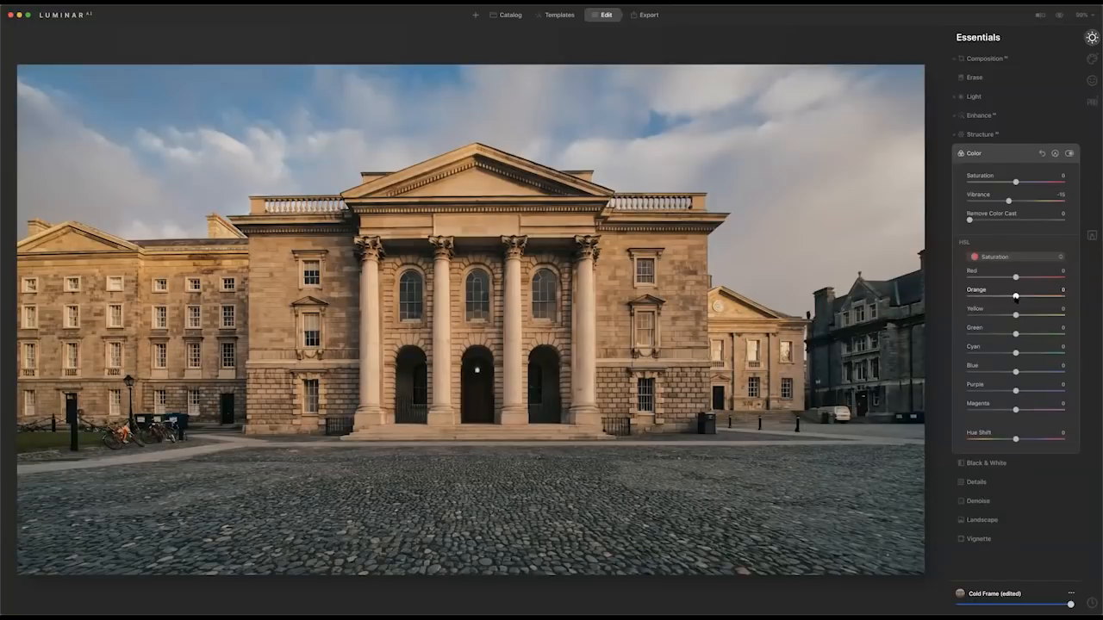
left_click_drag(1015, 298, 997, 298)
left_click_drag(1015, 314, 1010, 314)
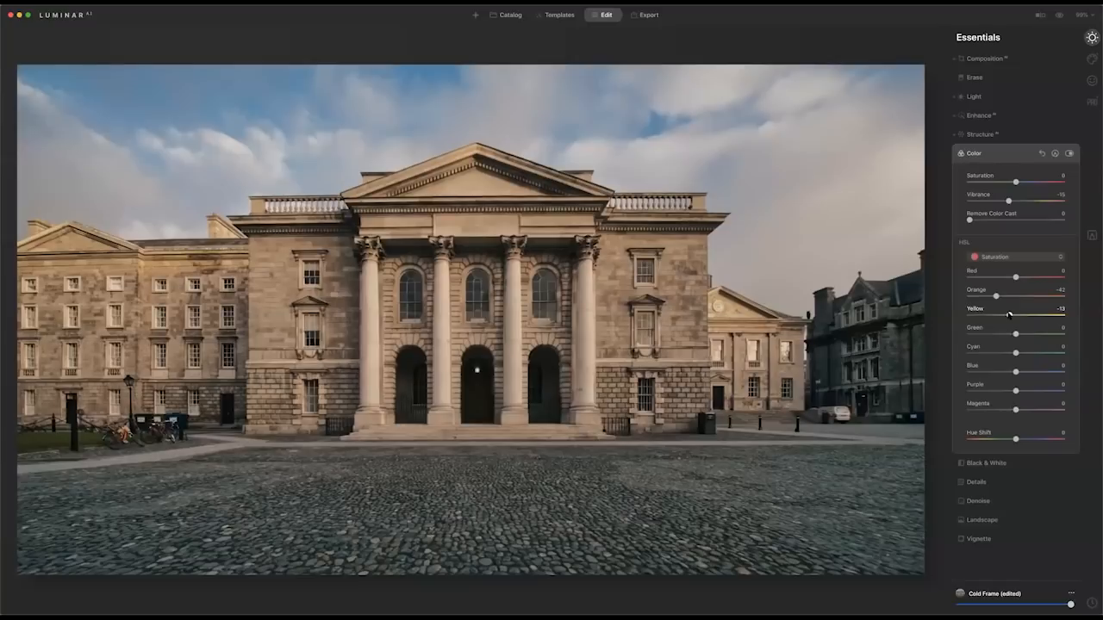
left_click_drag(1014, 373, 998, 372)
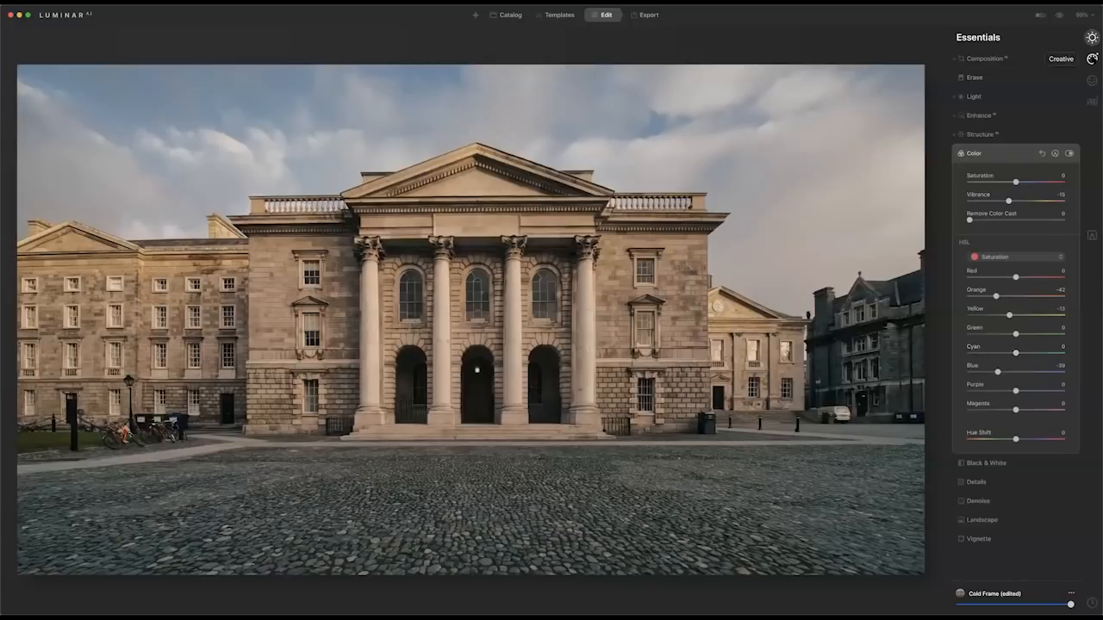
Add the Mystical effect with an Amount of 42 and lower its Warmth for a cooler tone.
left_click(1092, 59)
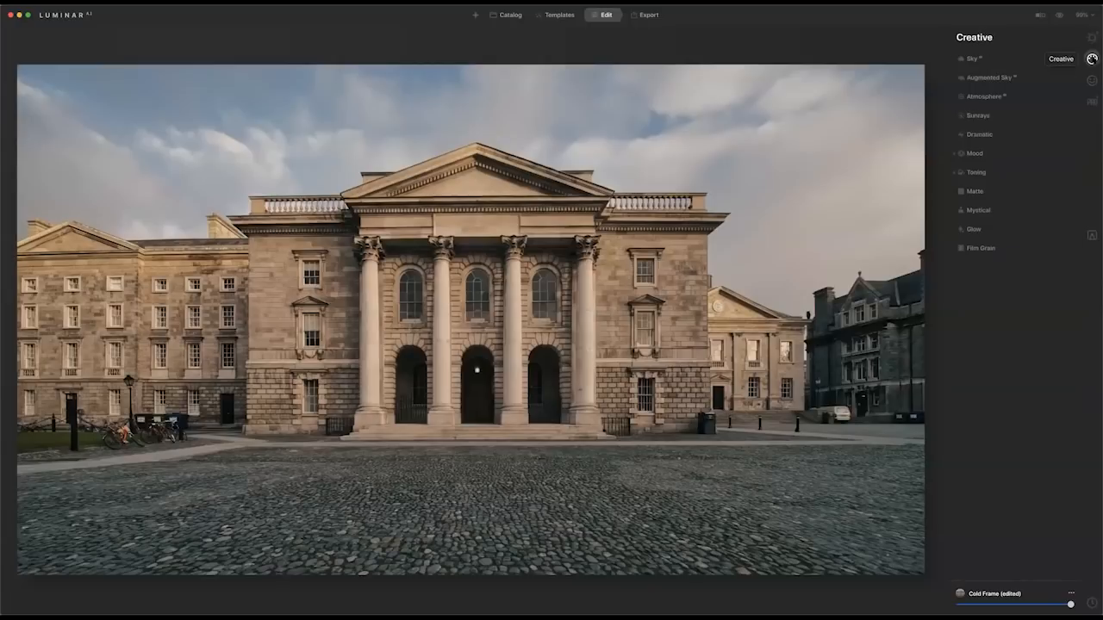
left_click(983, 210)
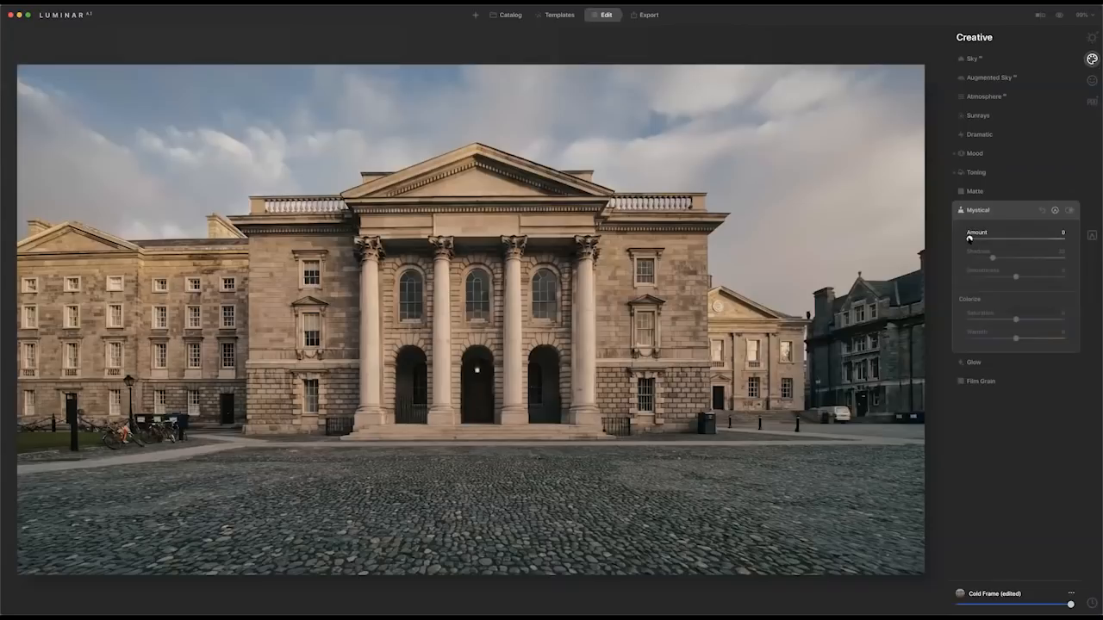
left_click_drag(1005, 240, 1009, 238)
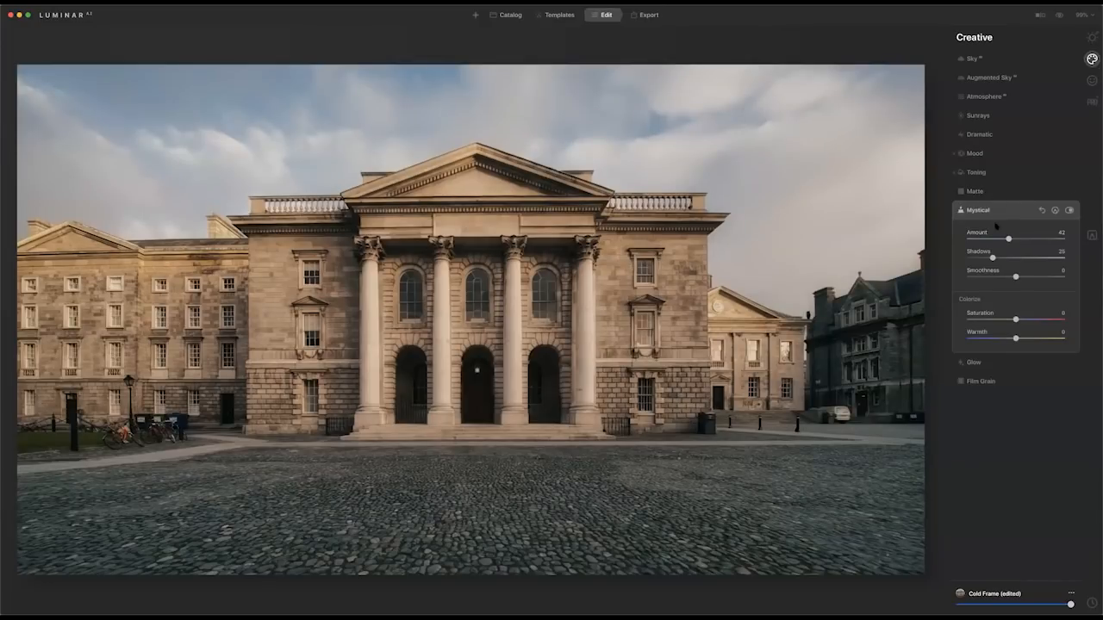
left_click_drag(1015, 338, 1000, 339)
Add a dark vignette with Amount -41, Size 25 and Inner Light 7.
left_click(1091, 38)
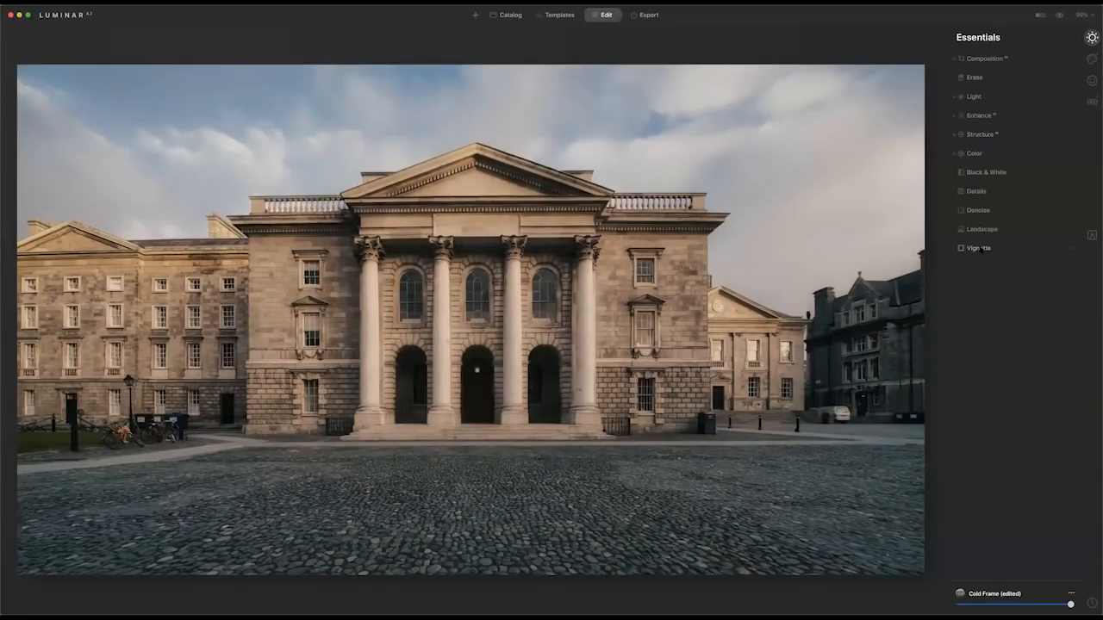
left_click(979, 248)
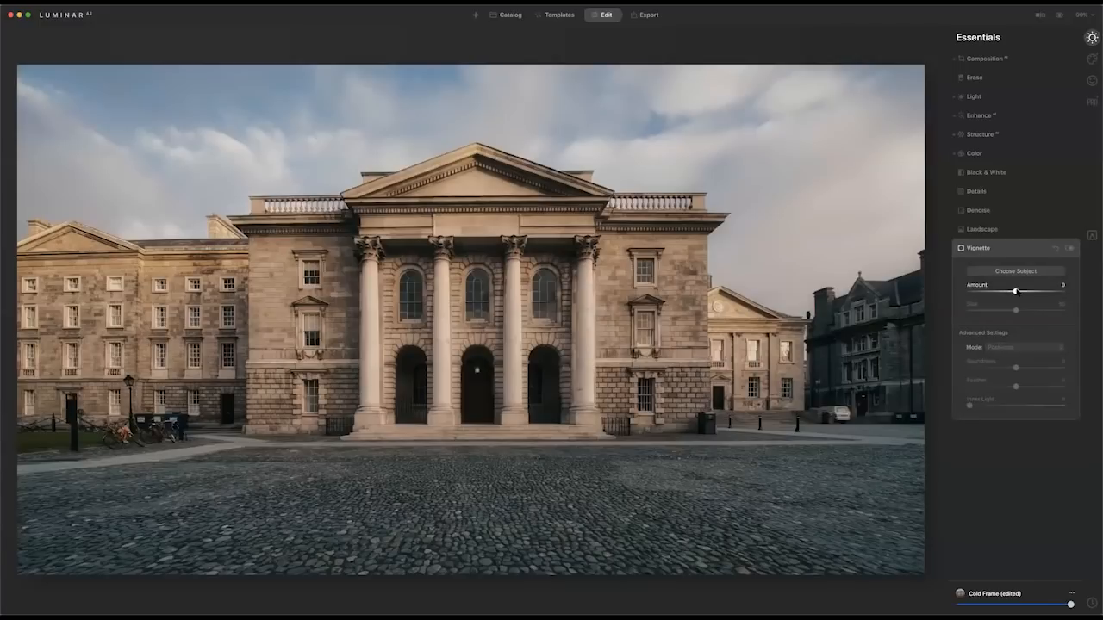
mouse_move(1005, 291)
left_mouse_down()
mouse_move(991, 291)
mouse_move(1006, 311)
mouse_move(993, 310)
left_mouse_up()
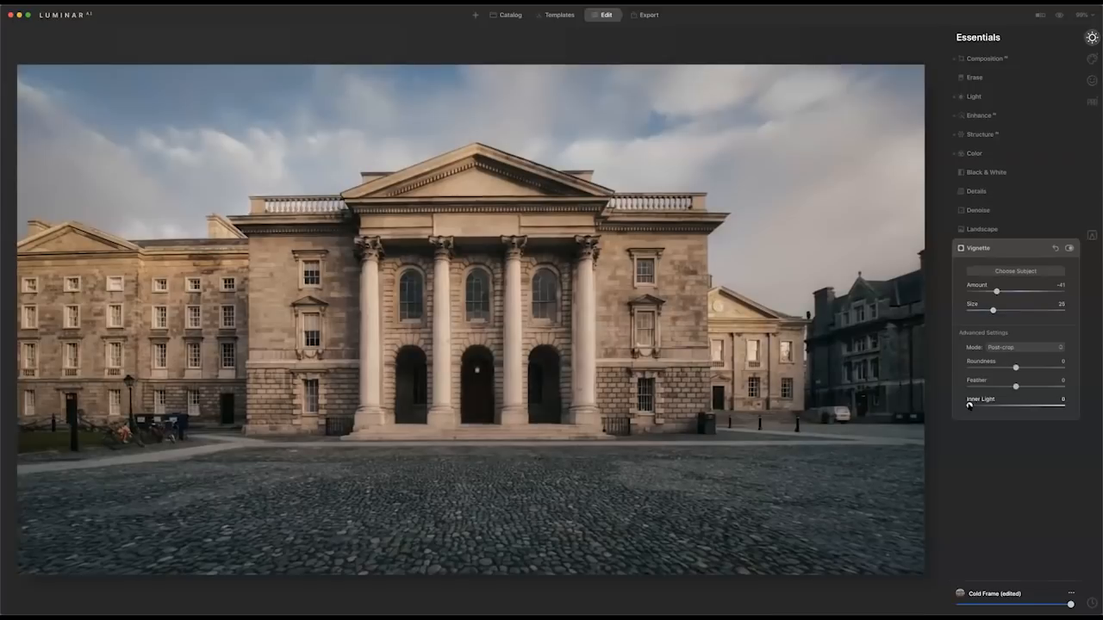
left_click_drag(969, 406, 977, 406)
Compare the edited photo with the original, first as a full view and then as a split before/after view.
left_click(1058, 16)
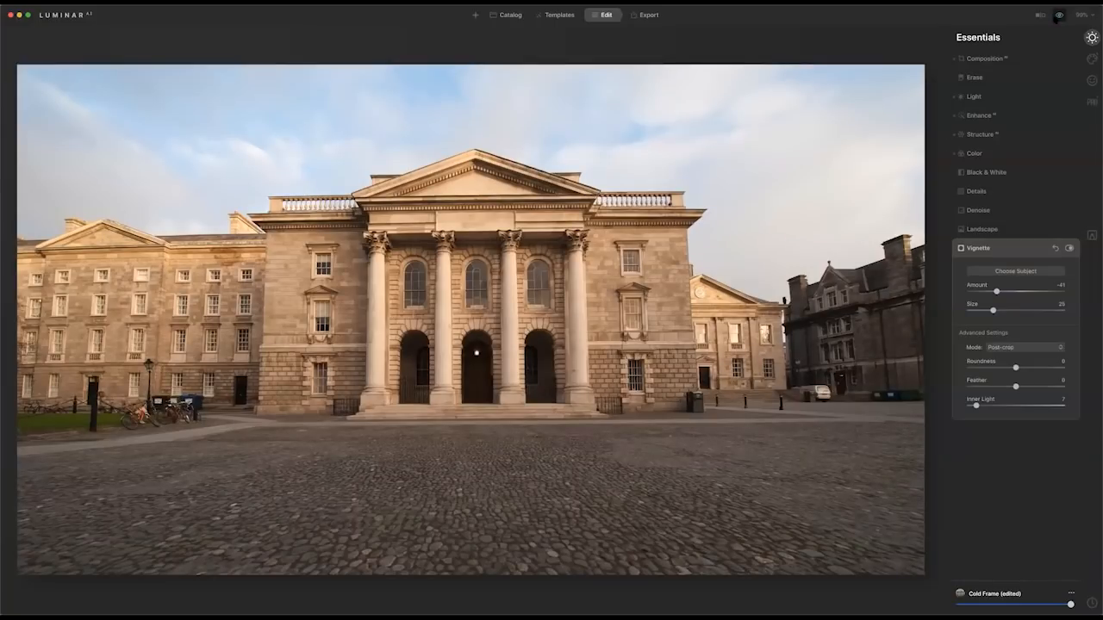
left_click(1059, 16)
left_click(1041, 14)
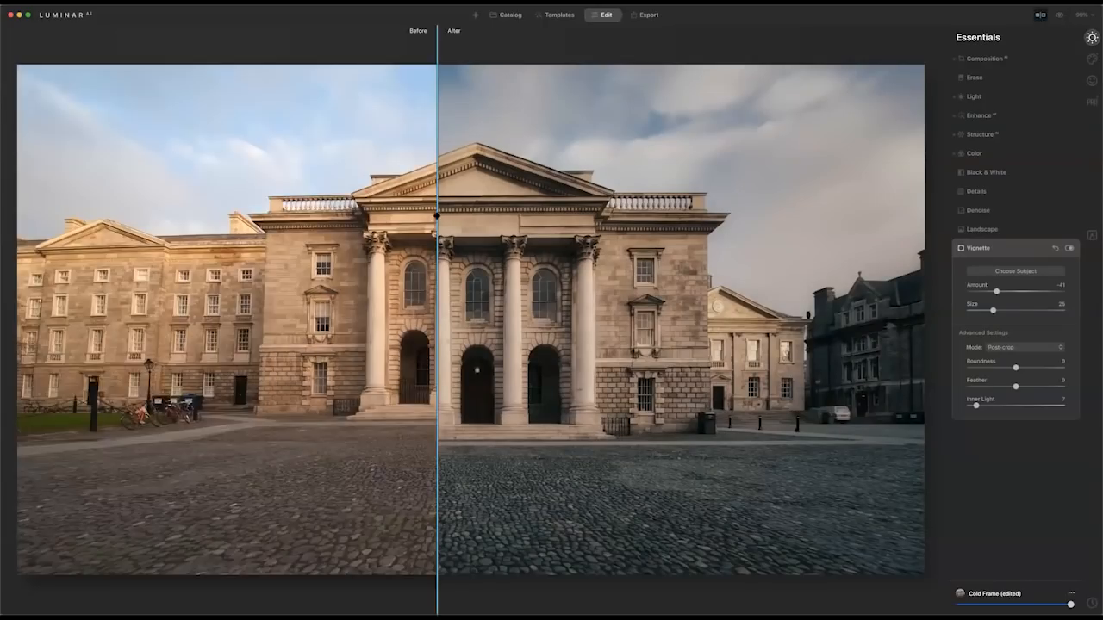
Move the before/after divider to the middle of the building to compare the edit, and close the split comparison.
left_click_drag(437, 217, 472, 216)
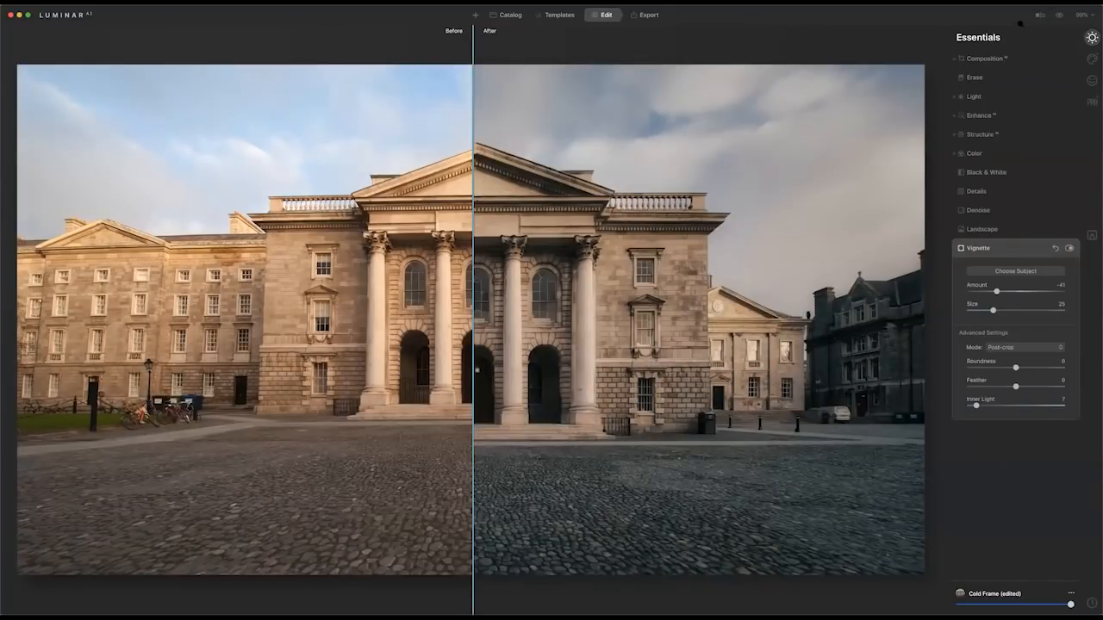
left_click(1040, 15)
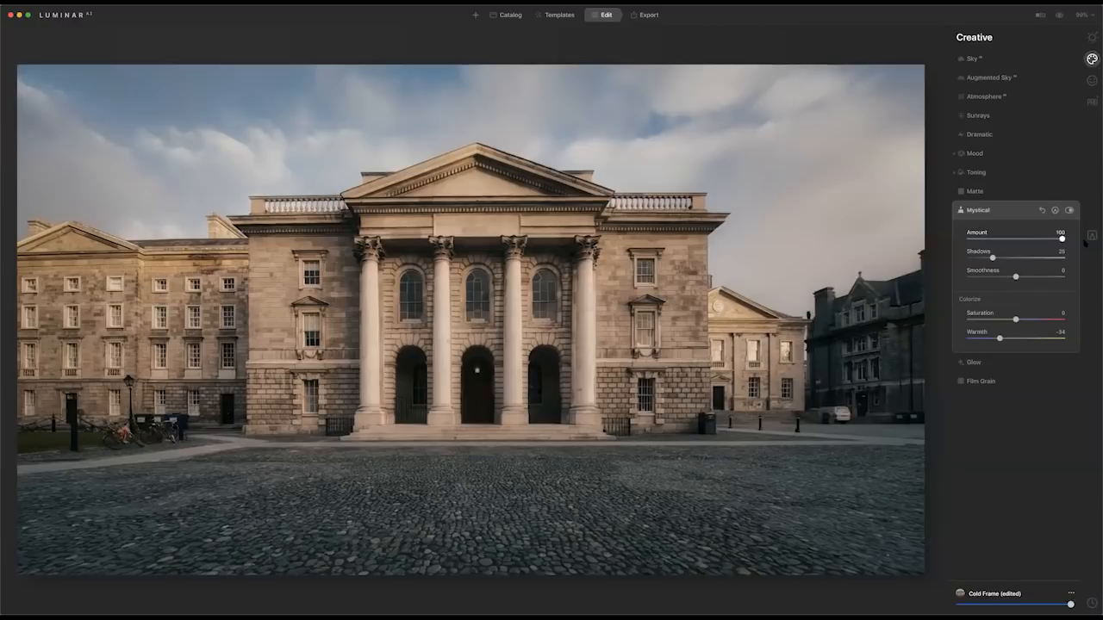
Preview the Mystical effect at an Amount of 100, comparing it off and on, and settle on an Amount of 41.
left_click(1064, 240)
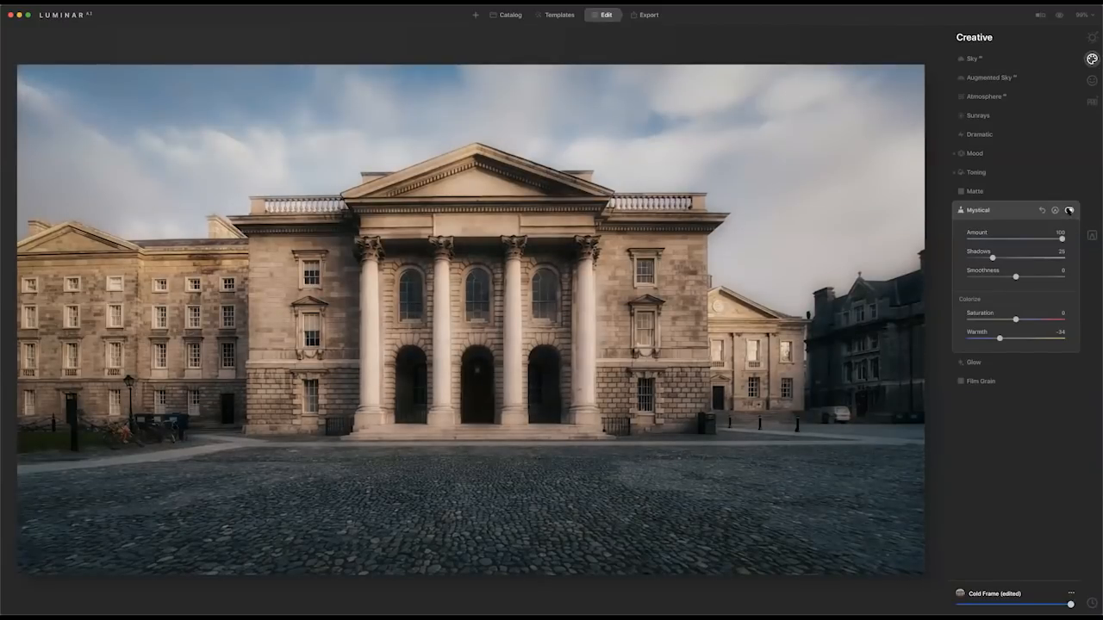
left_click(1069, 210)
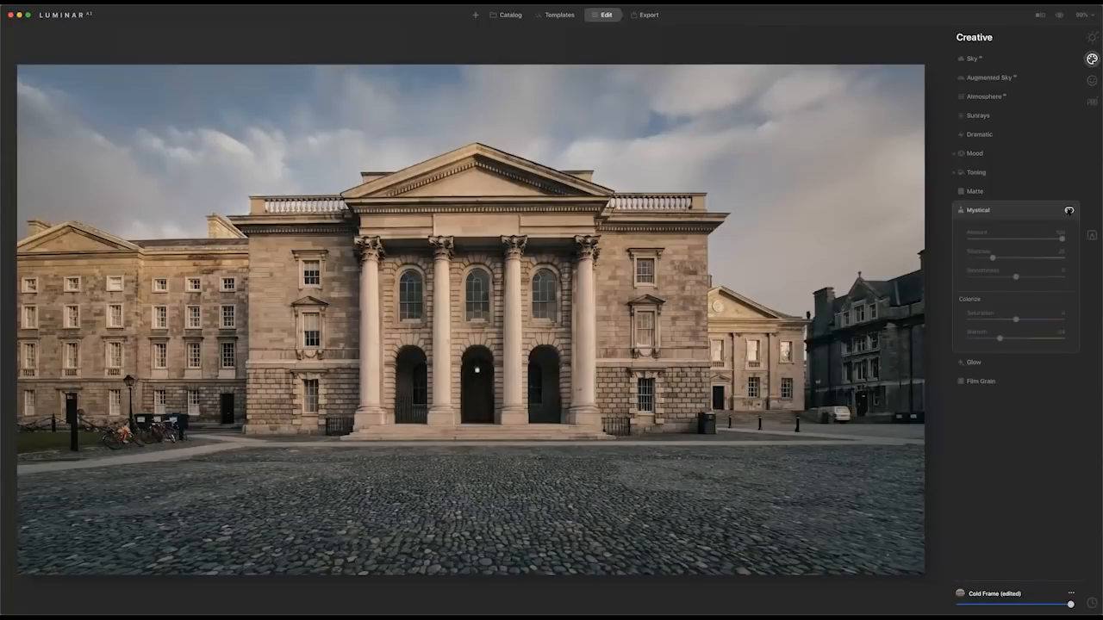
left_click(1070, 210)
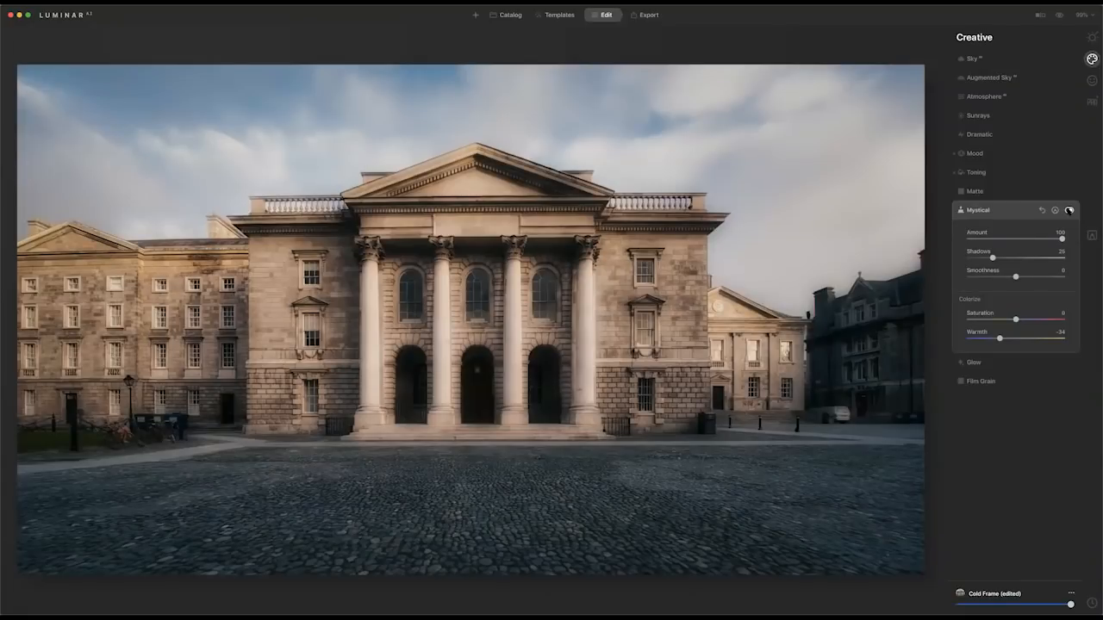
left_click(1070, 210)
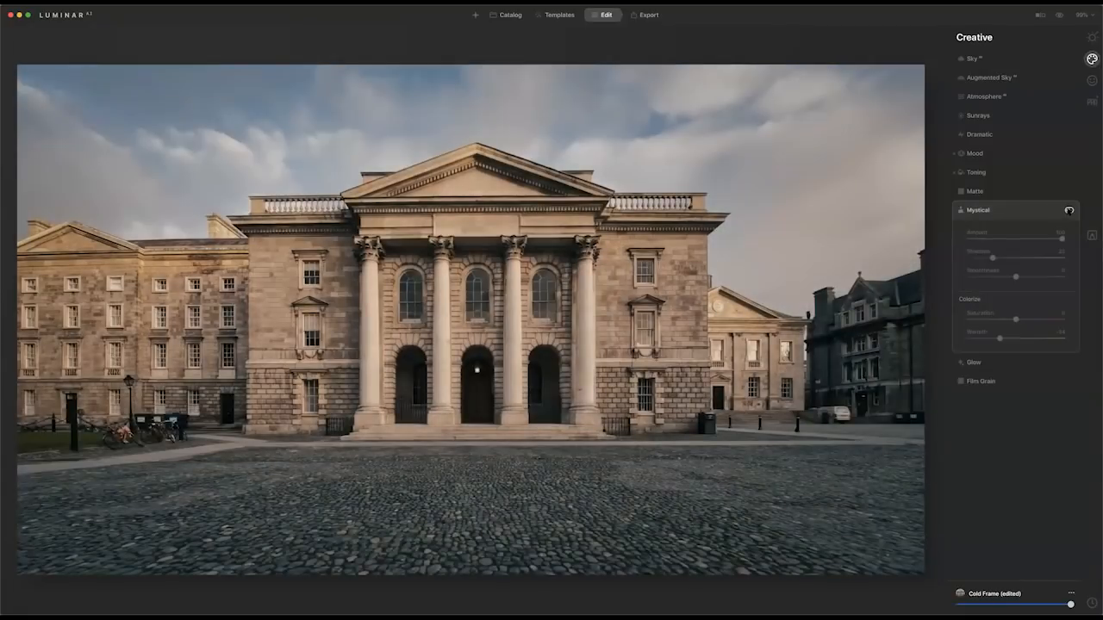
left_click(1069, 210)
left_click_drag(1060, 239, 1008, 239)
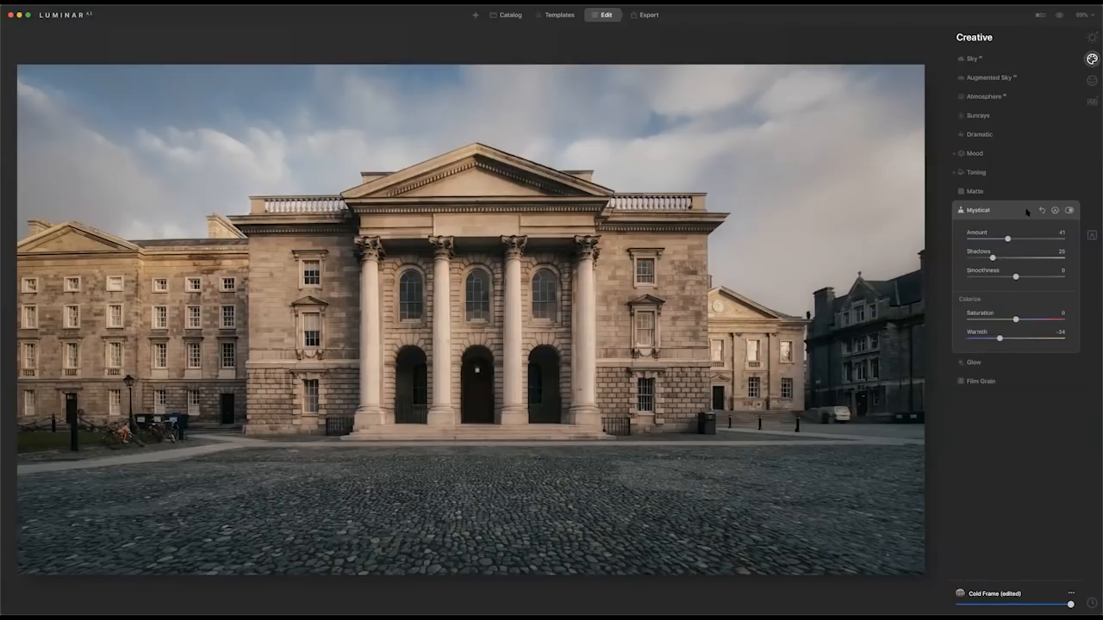
left_click(995, 215)
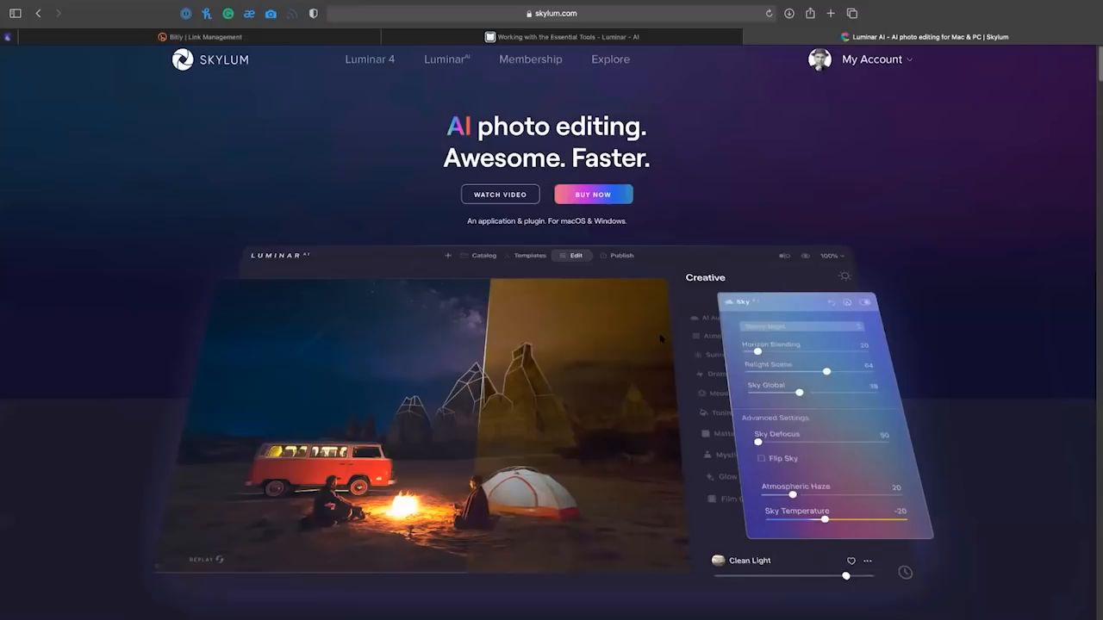
View the Luminar AI purchase options on the Skylum website and return to the product page.
left_click(612, 198)
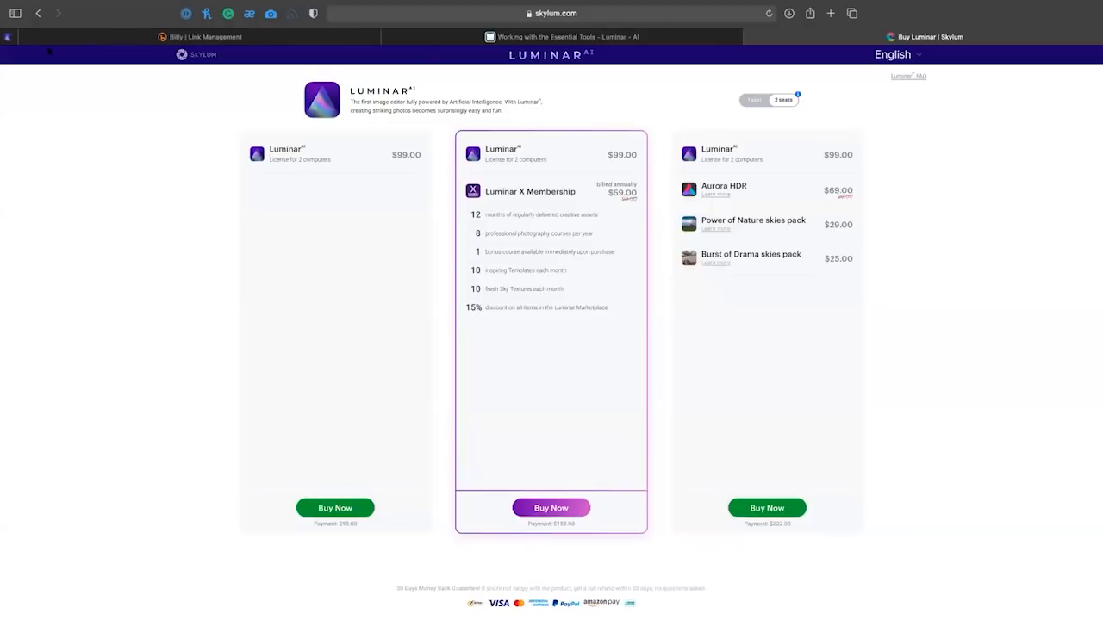
left_click(38, 13)
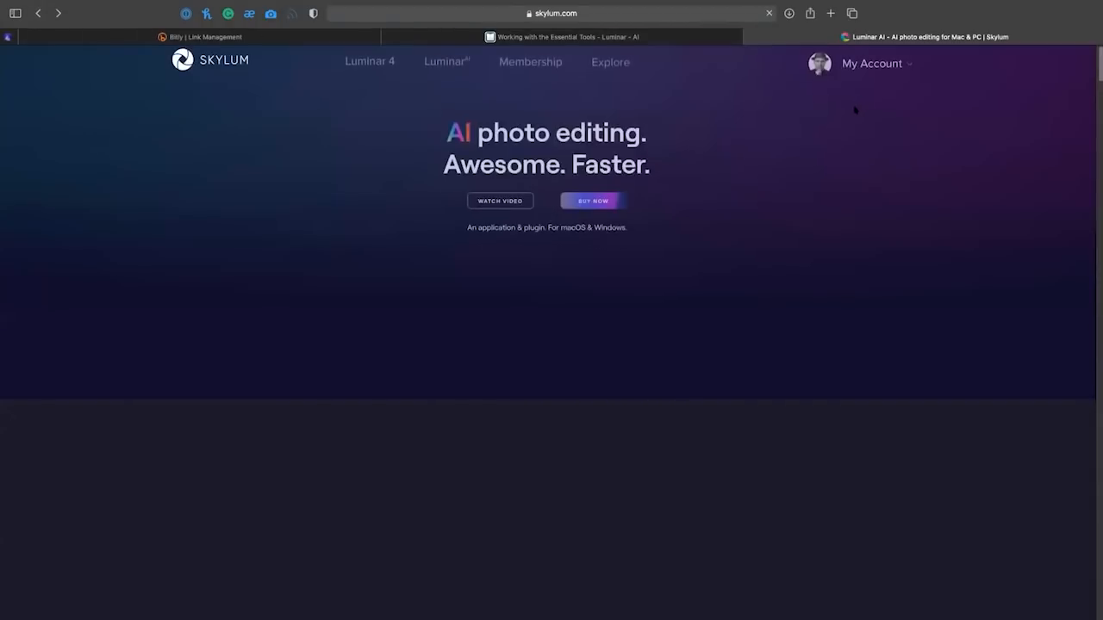
Open the account's software list, request an additional Luminar AI seat and submit the postal code for United States.
left_click(872, 62)
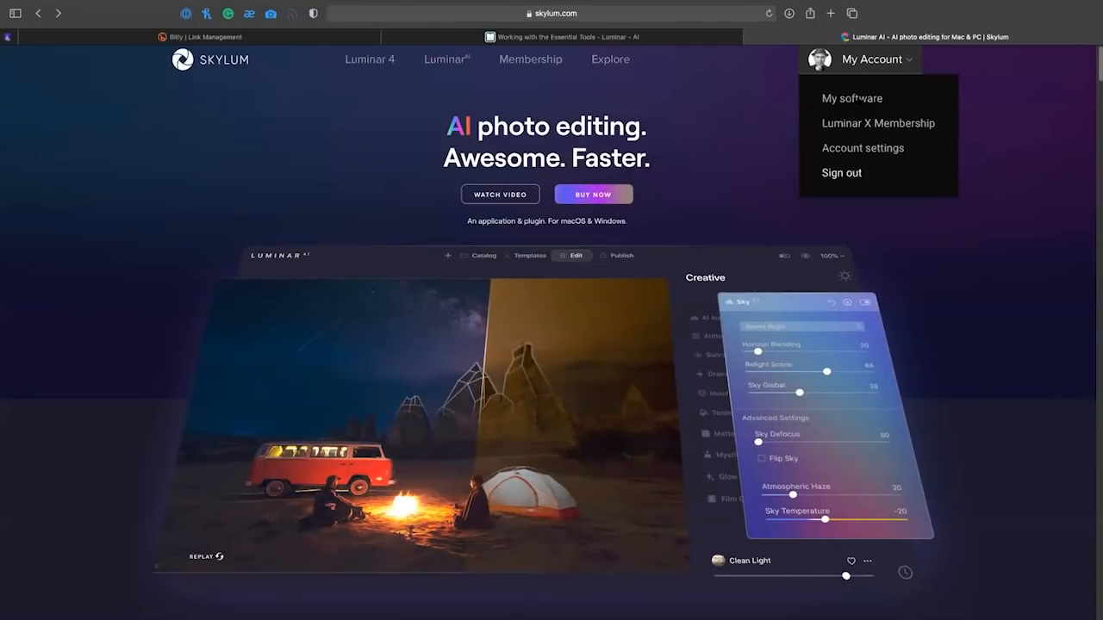
left_click(859, 100)
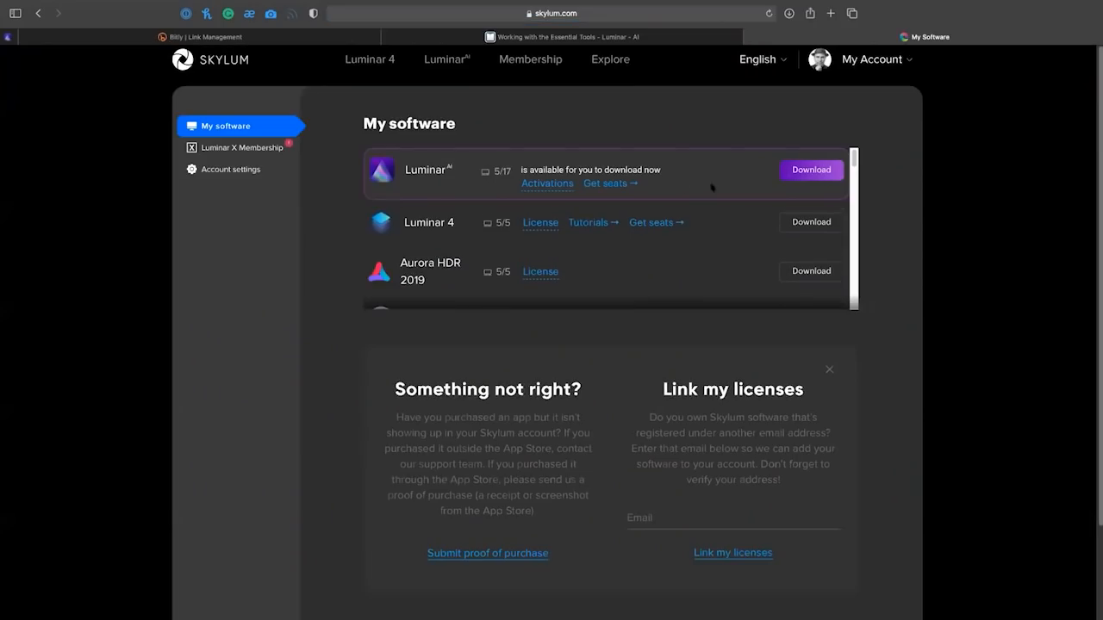
left_click(592, 183)
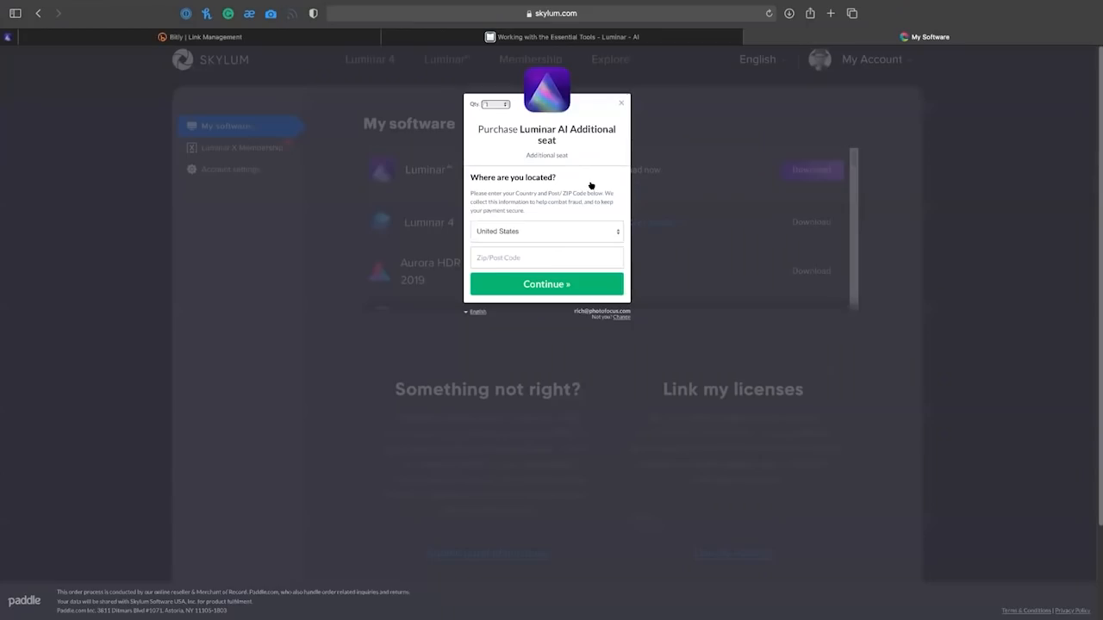
left_click(521, 257)
type("22180")
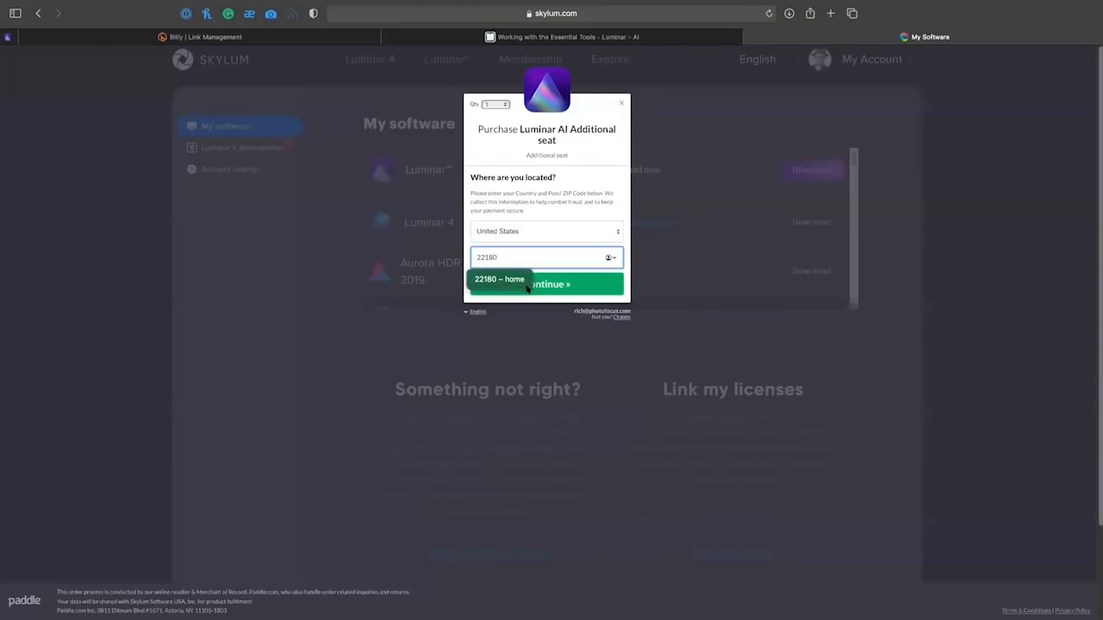
left_click(567, 291)
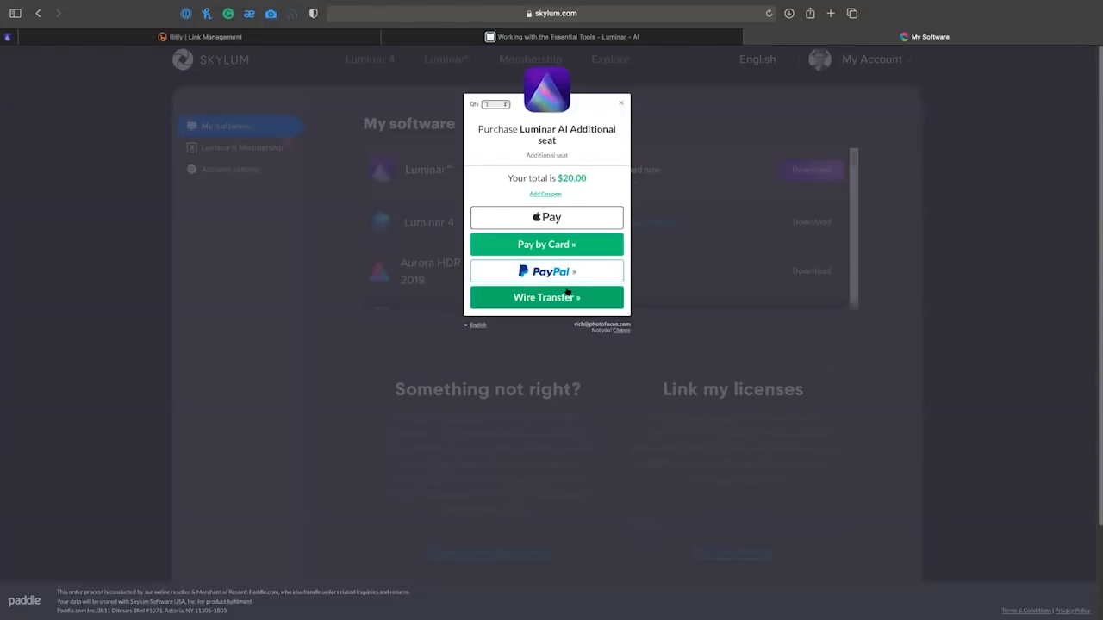
Check the price of additional Luminar AI seats for quantities of 25 and 100, and close the purchase window.
left_click(494, 104)
left_click(489, 154)
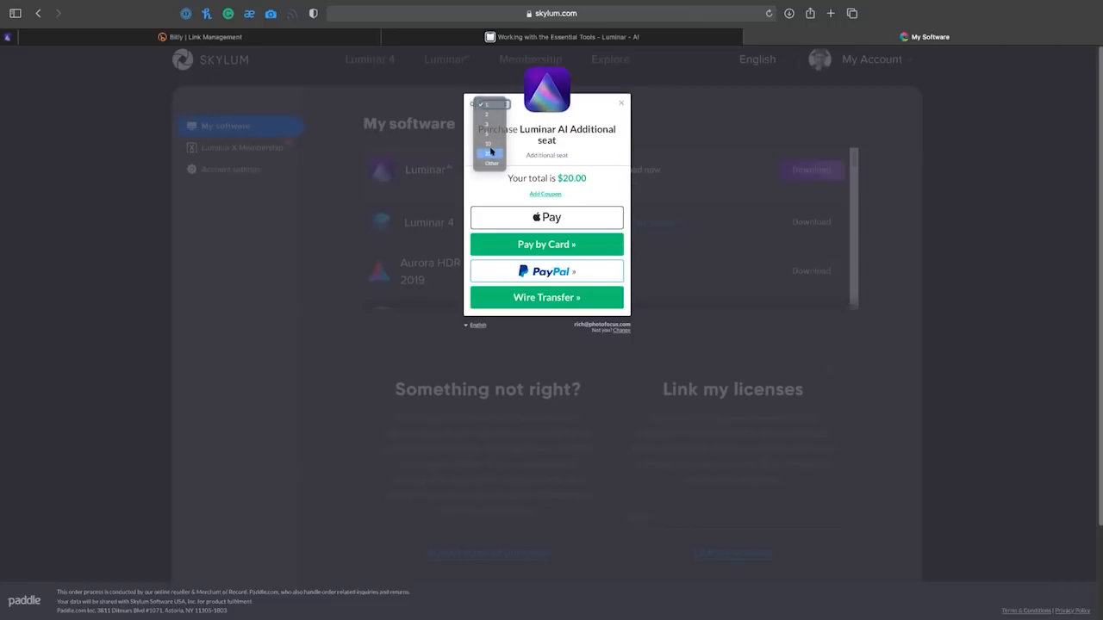
left_click(494, 104)
left_click(489, 116)
type("1000")
key("BackSpace")
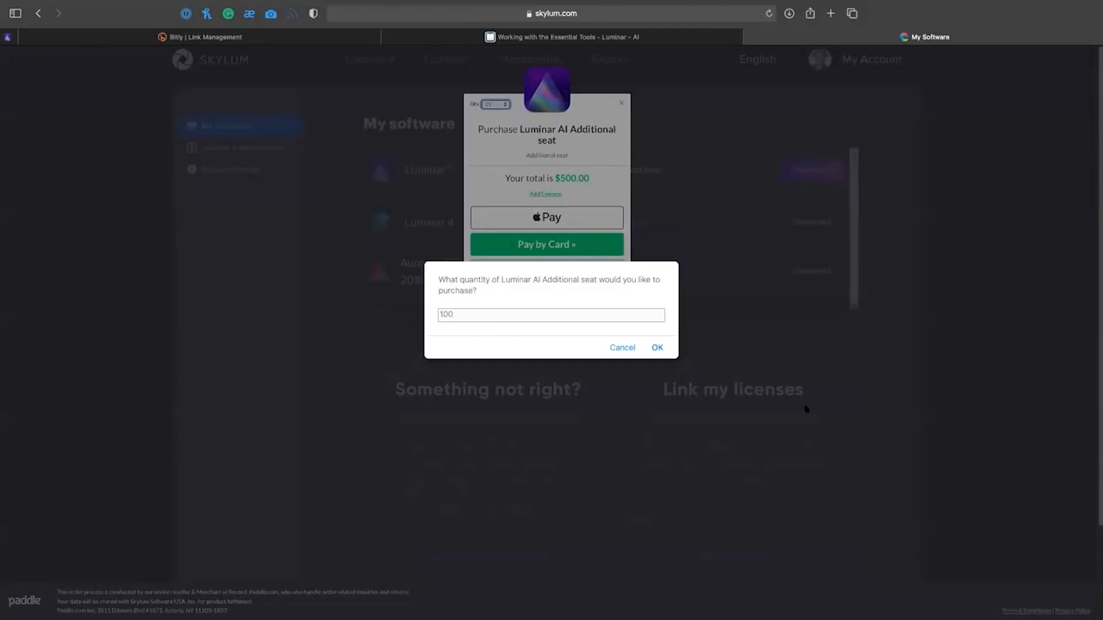
left_click(659, 348)
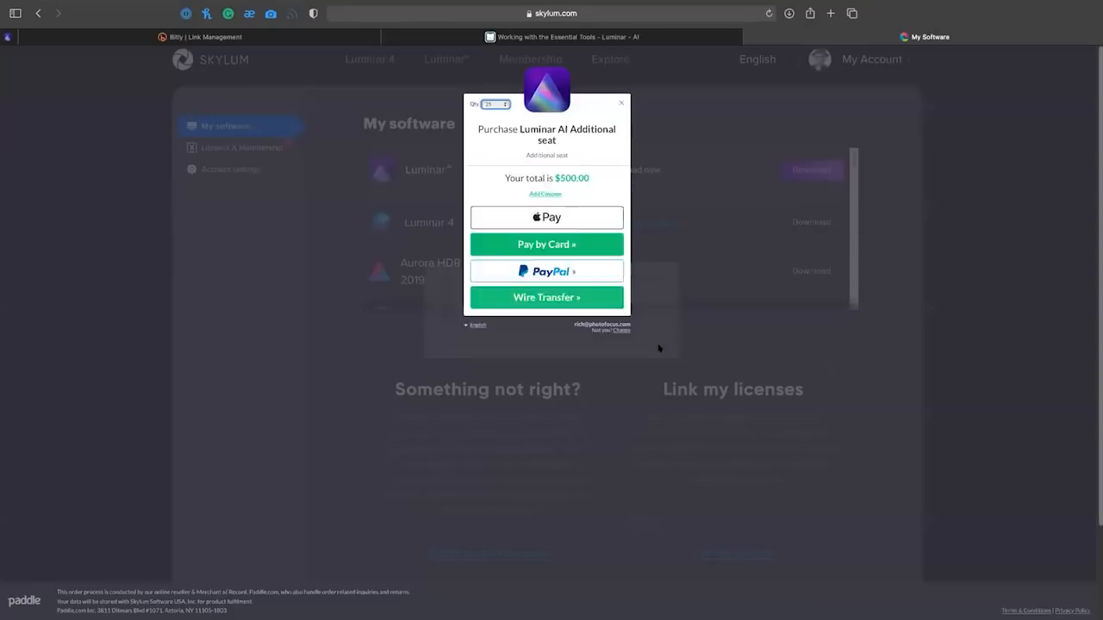
left_click(620, 105)
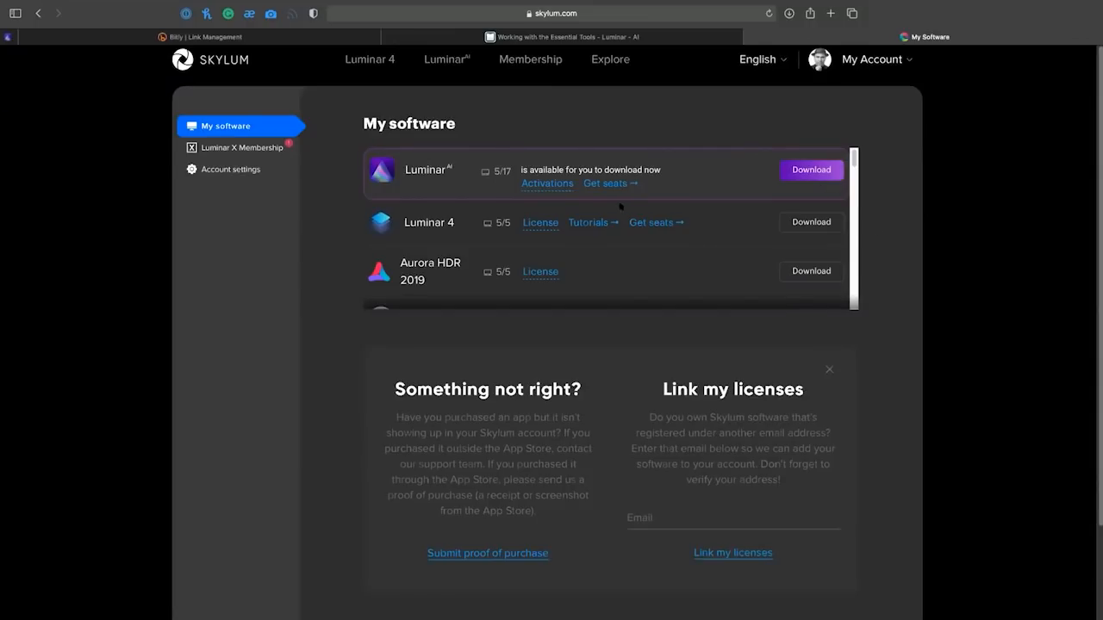
Review the list of current Luminar AI activations and close it.
left_click(548, 184)
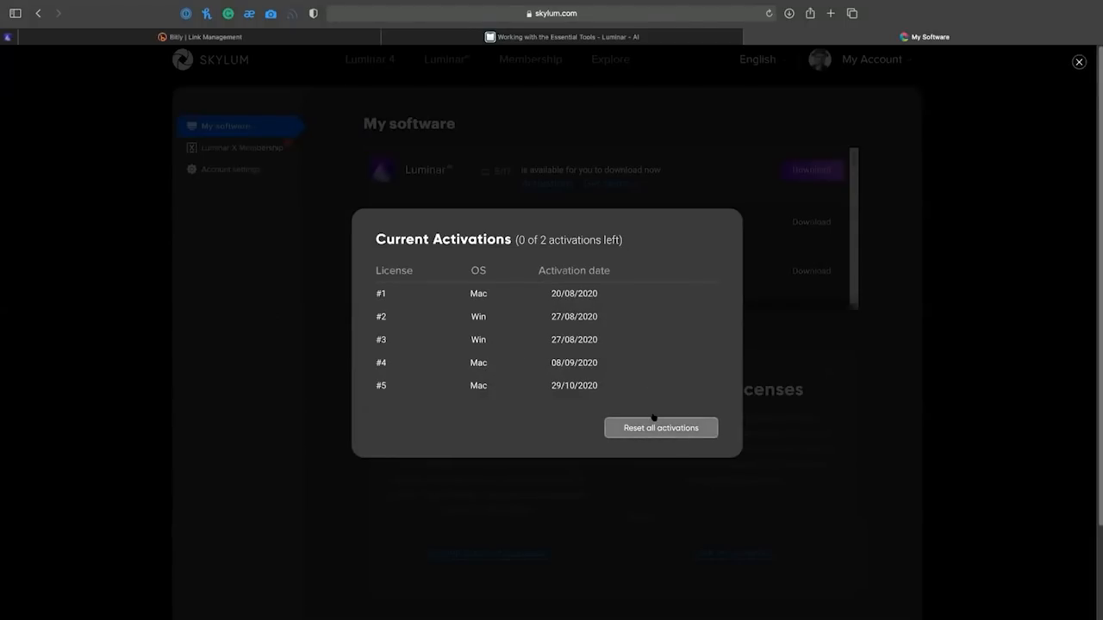
scroll(615, 320, "down", 3)
scroll(614, 320, "up", 3)
left_click(888, 257)
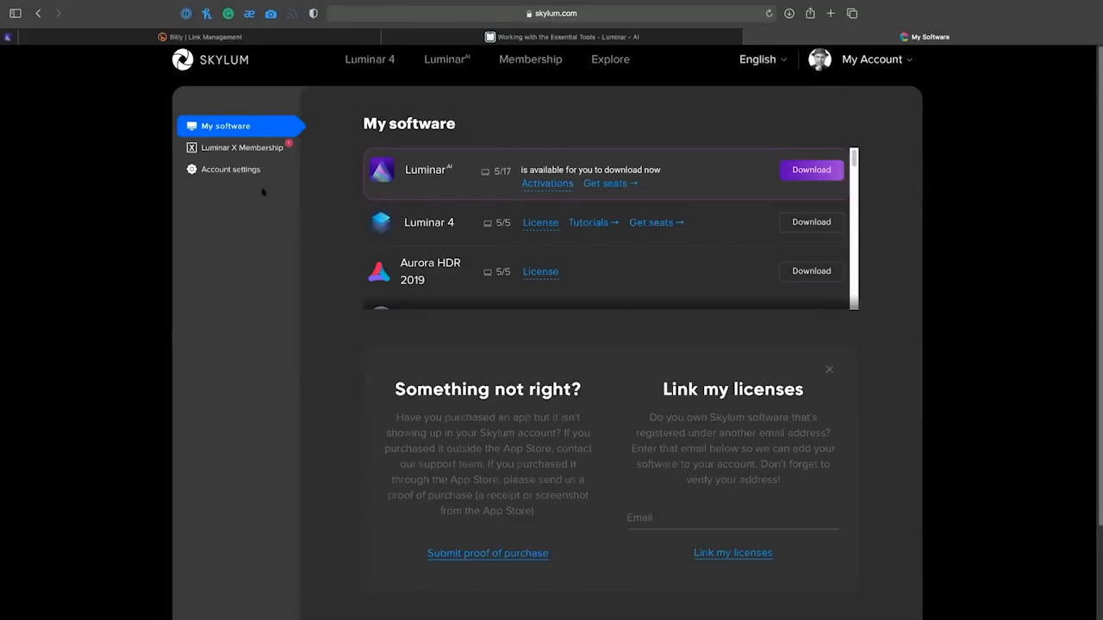
Open the account's Luminar X Membership page and examine its downloadable Looks, Skies and tutorials.
left_click(254, 149)
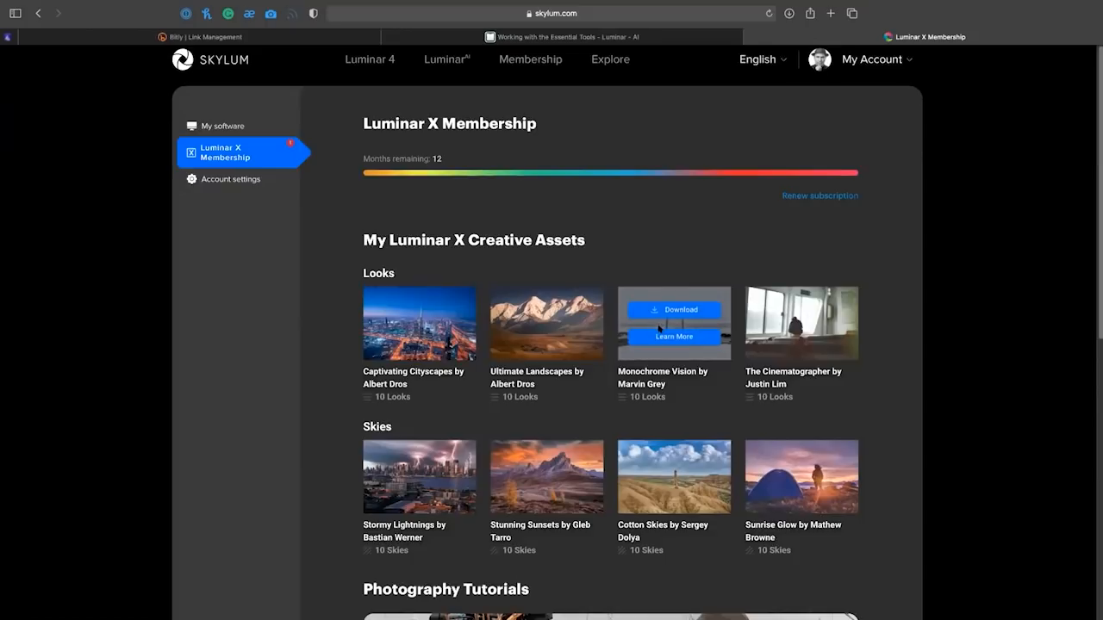
left_click(776, 310)
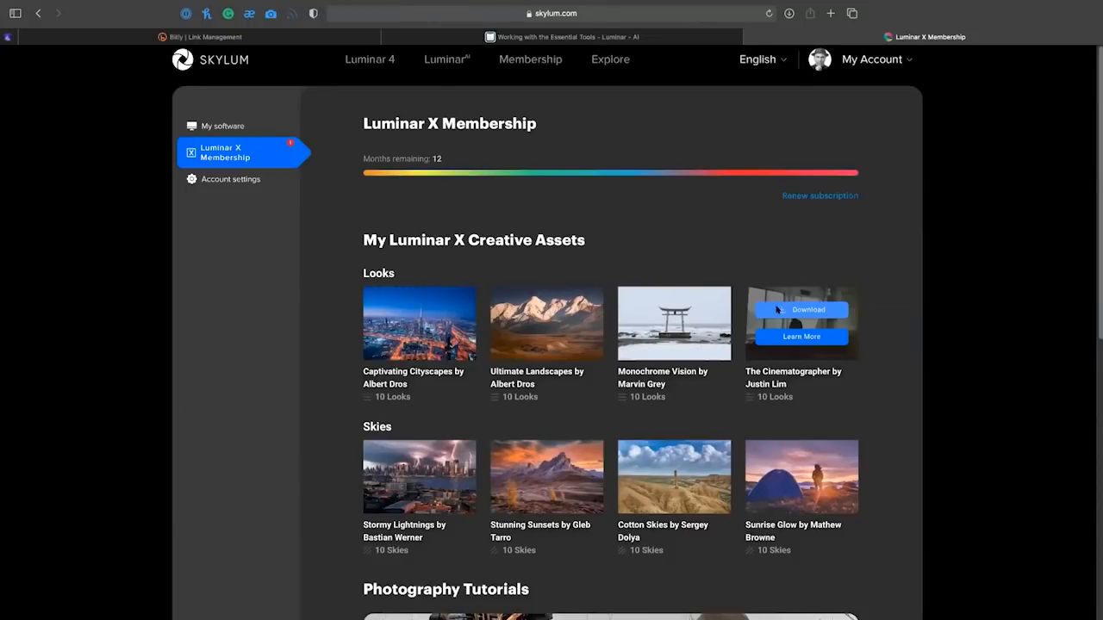
mouse_move(687, 477)
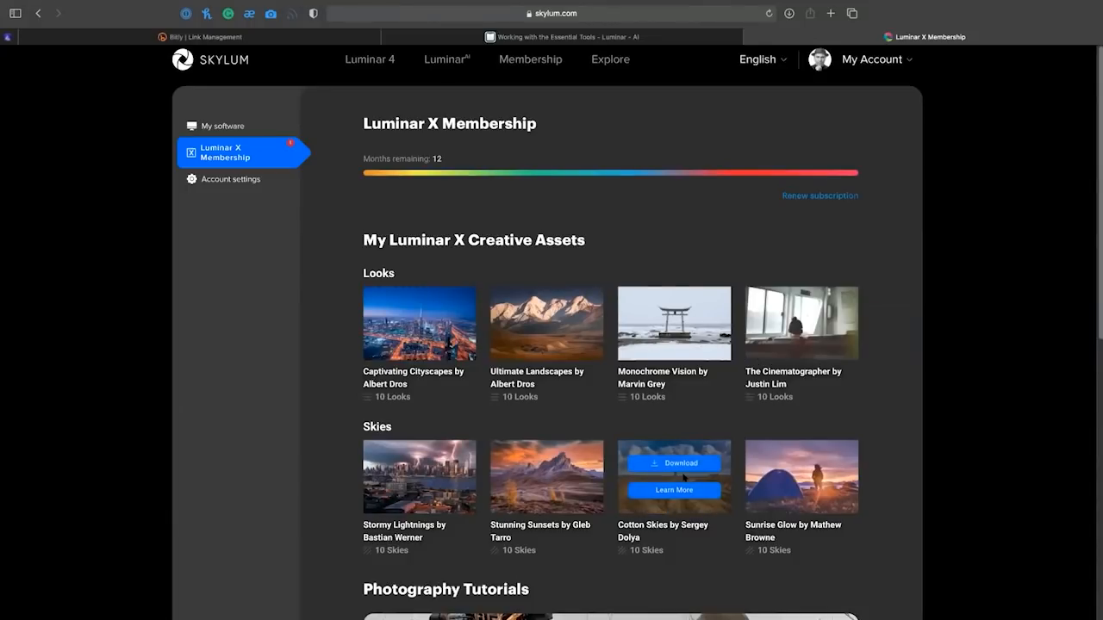
scroll(687, 476, "down", 3)
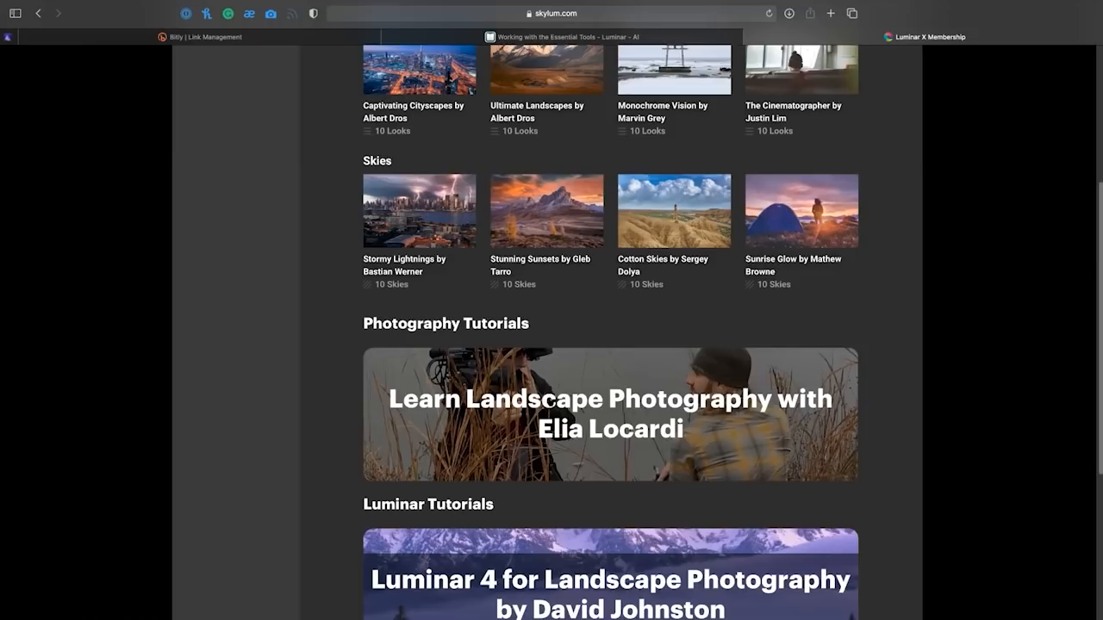
scroll(661, 394, "up", 5)
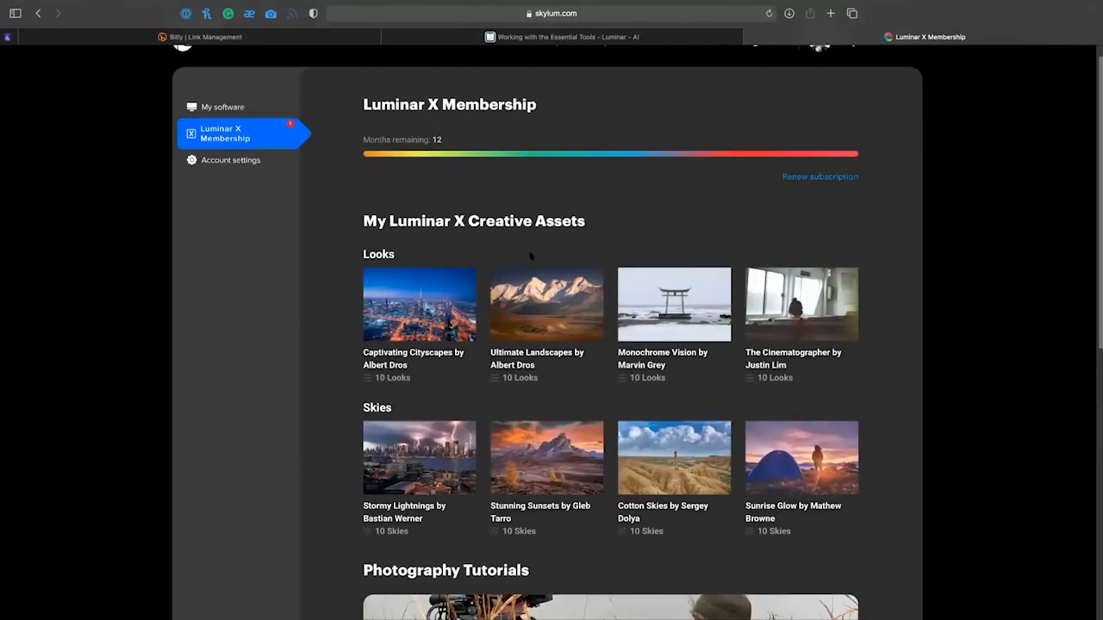
mouse_move(702, 270)
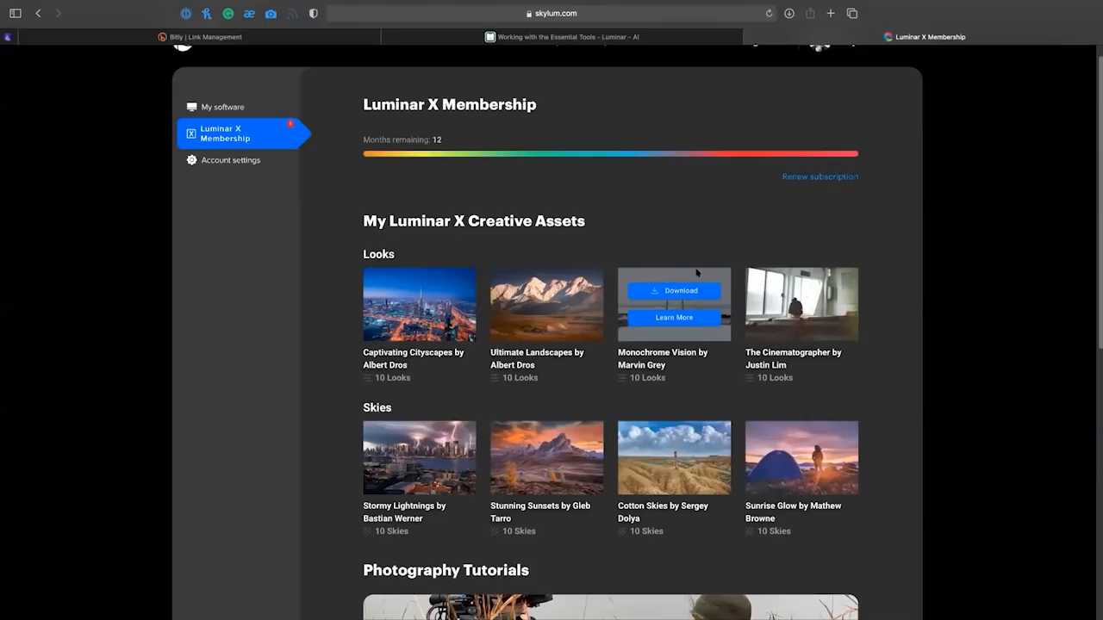
Switch from the browser to Luminar AI and open its photo catalog.
key("super+Tab")
key("super+Tab")
key("super+Tab")
key("super+Tab")
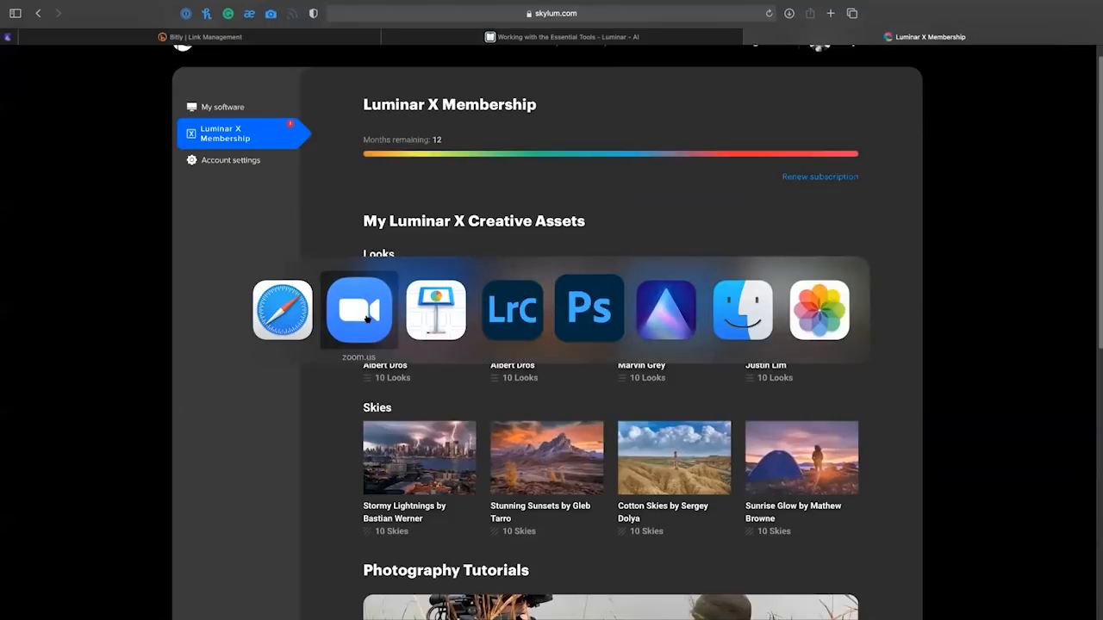
left_click(646, 319)
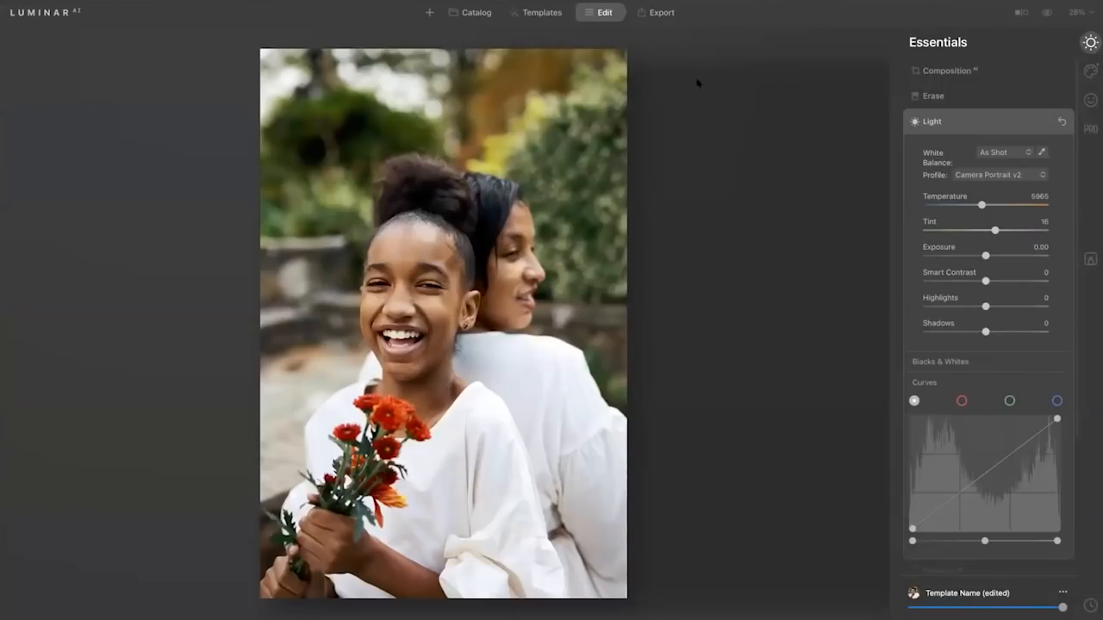
left_click(469, 12)
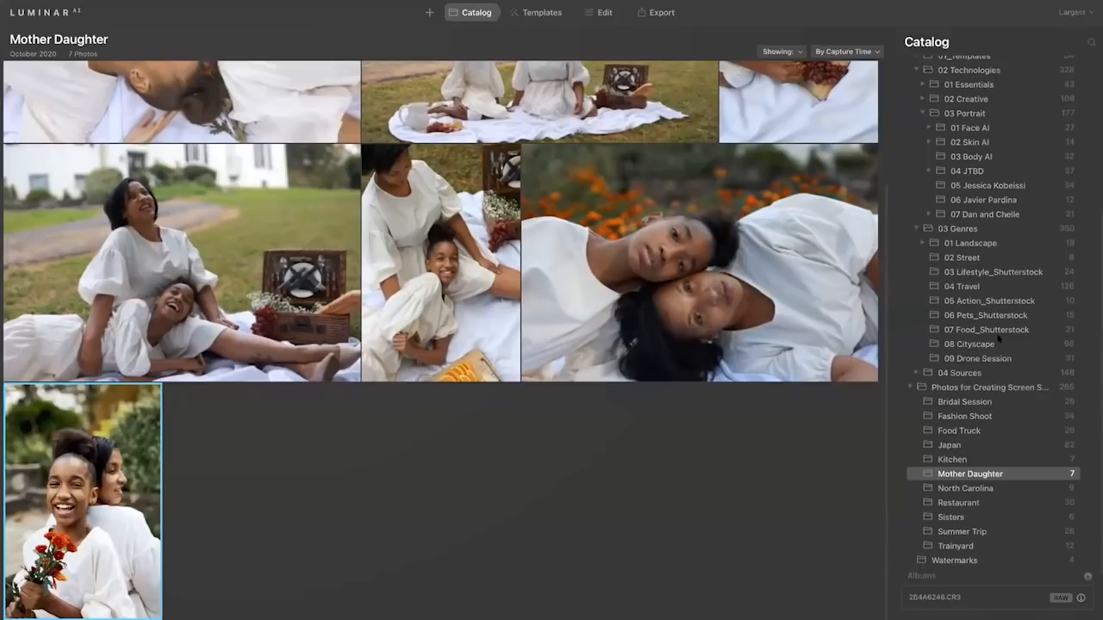
Find the portrait of the man in the blue shirt in the 03 Body AI folder and open it for editing.
left_click(967, 159)
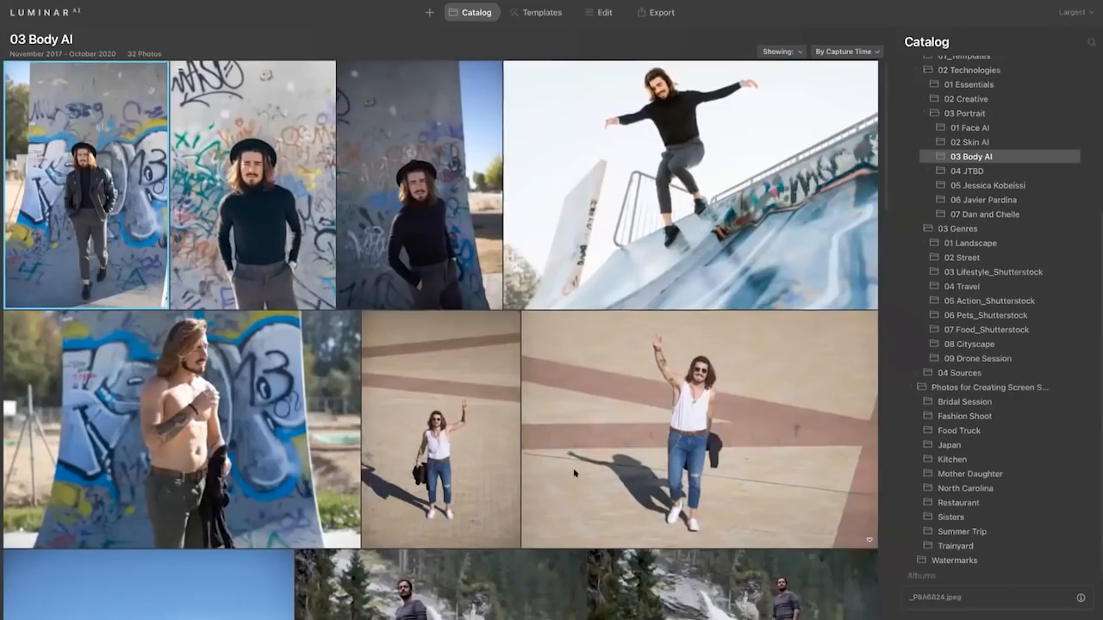
scroll(575, 468, "down", 2)
scroll(575, 468, "down", 6)
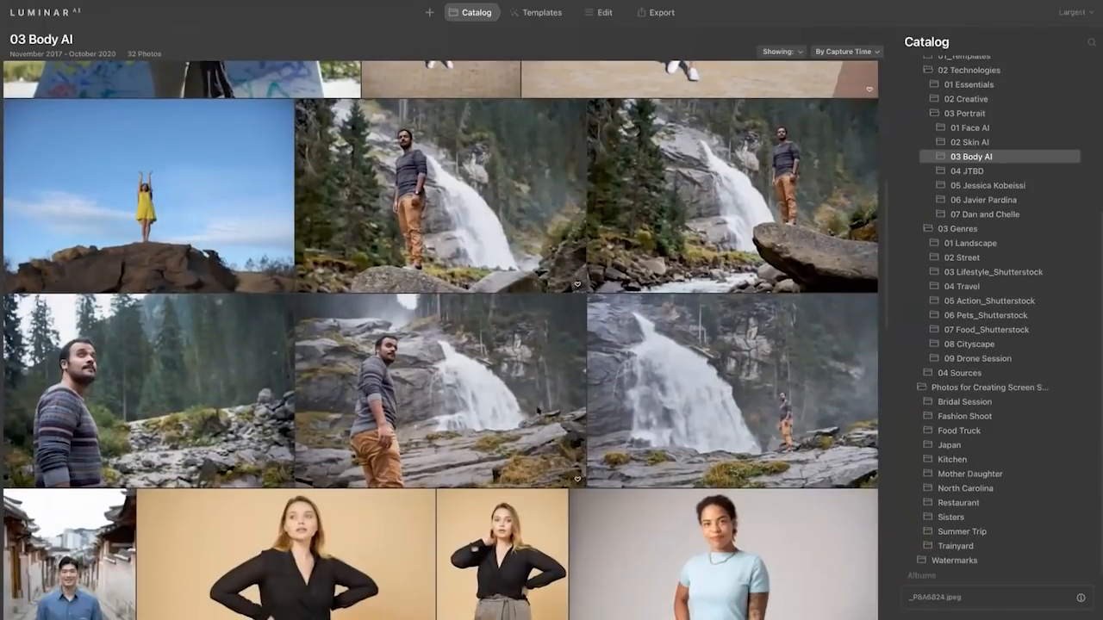
scroll(462, 357, "down", 2)
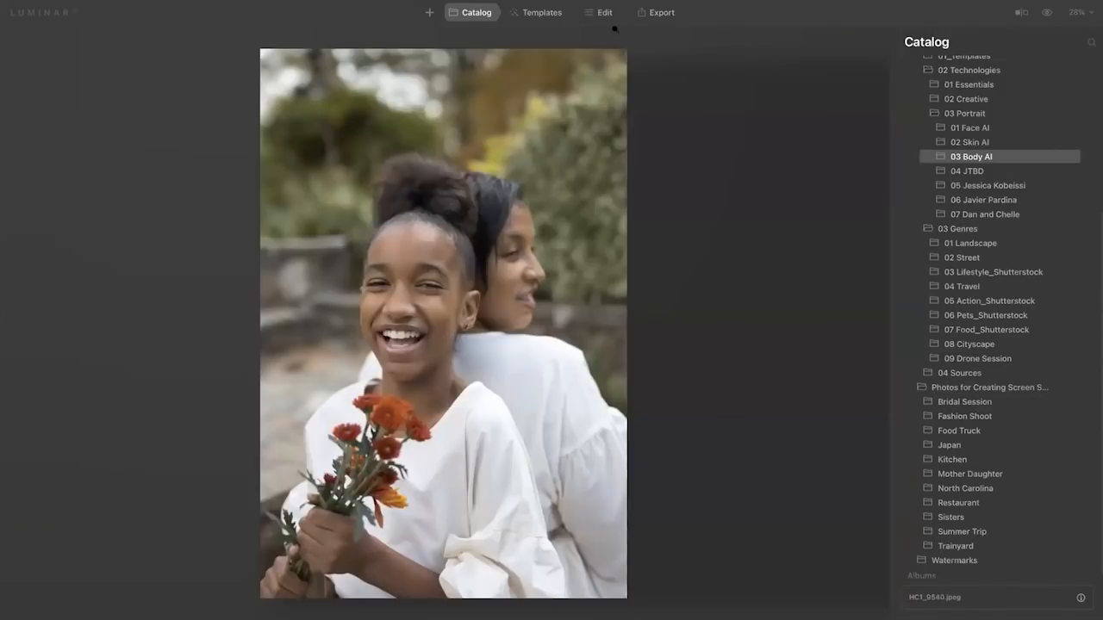
left_click(604, 15)
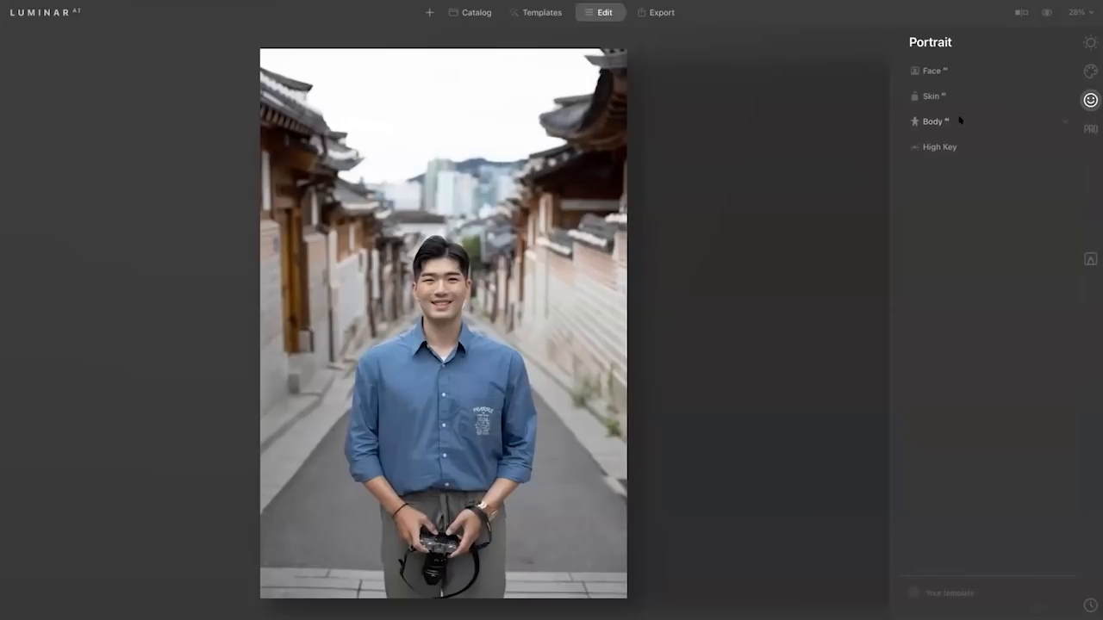
Slim the man's figure with Body AI, setting Shape to 8 and Abdomen to 32.
left_click(958, 121)
mouse_move(985, 159)
left_mouse_down()
mouse_move(956, 153)
mouse_move(991, 159)
left_mouse_up()
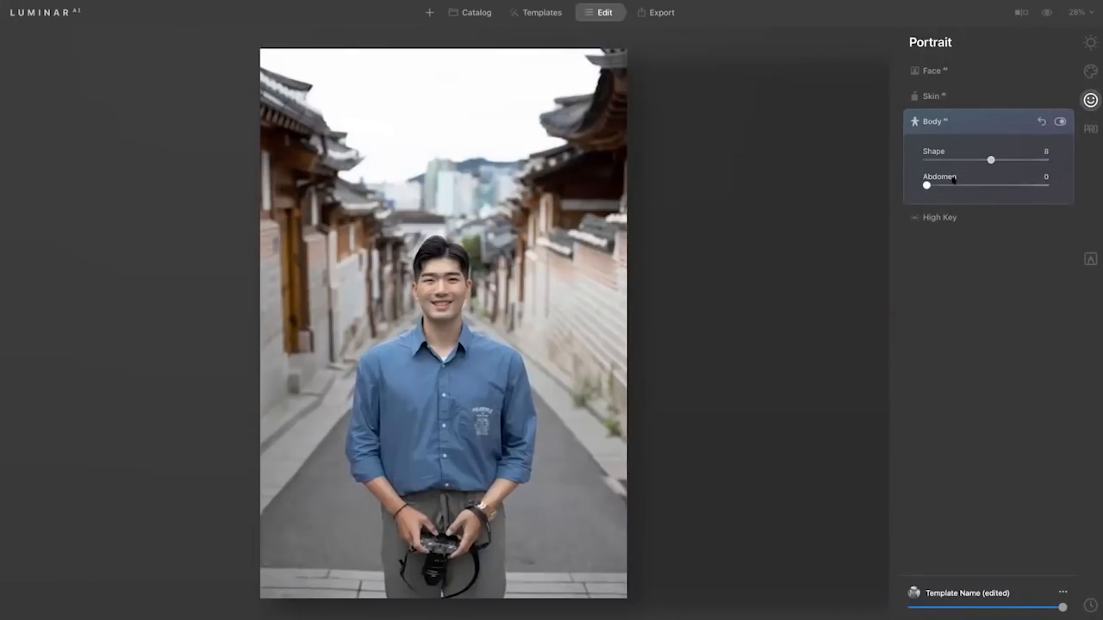
left_click_drag(927, 186, 964, 183)
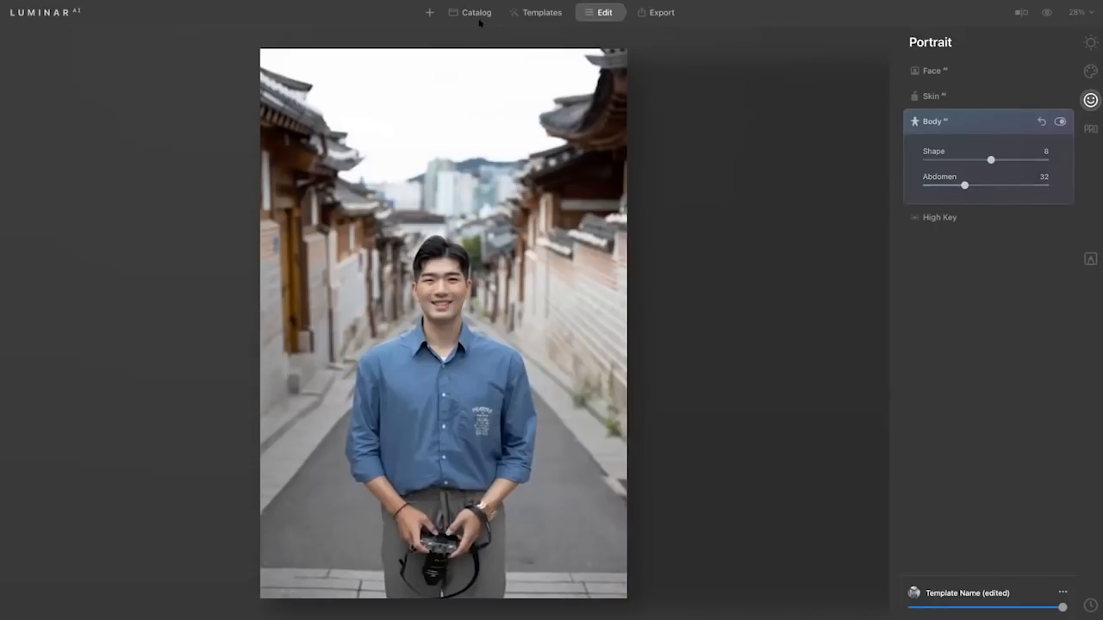
Find and open the full-length photo of the woman in the coral sweater, and set Body AI Shape to 46 and Abdomen to 68.
key("Right")
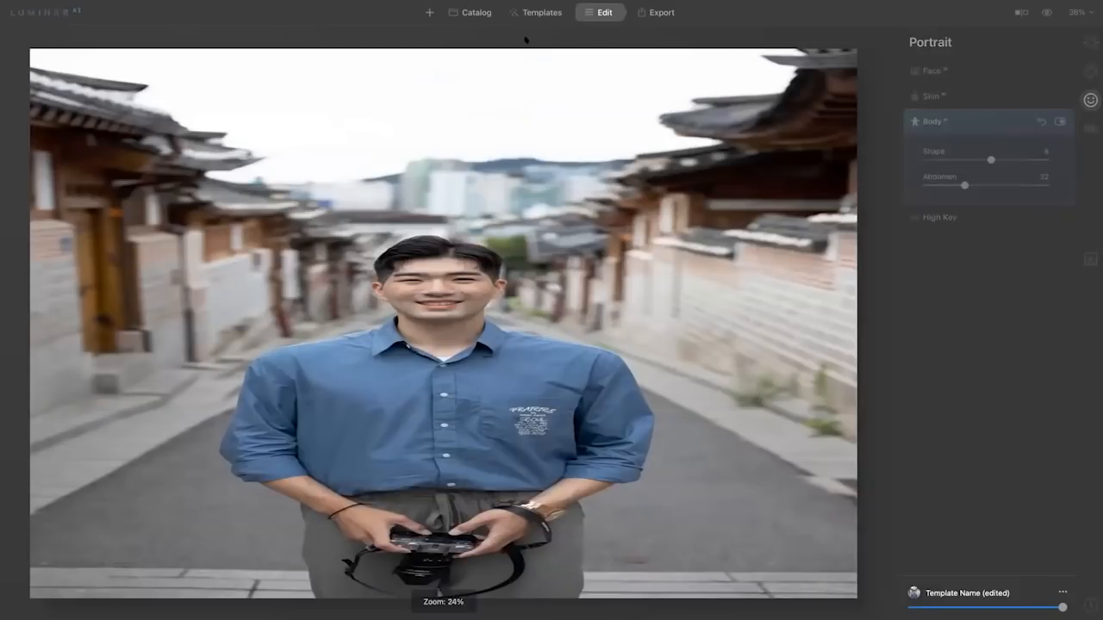
scroll(651, 298, "down", 1)
scroll(651, 298, "down", 10)
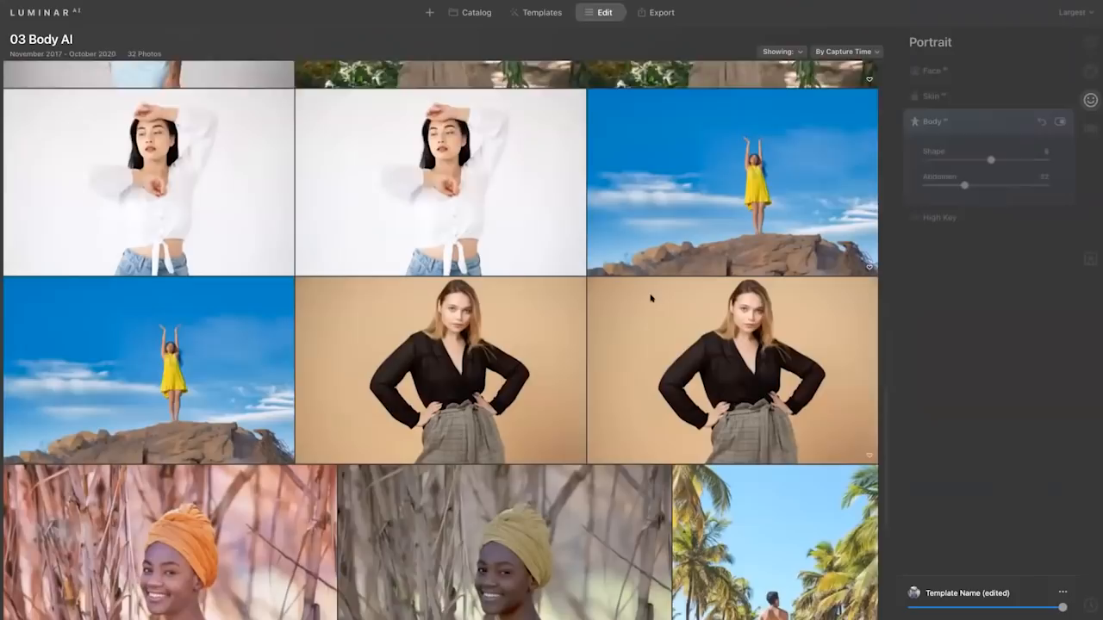
scroll(651, 298, "down", 3)
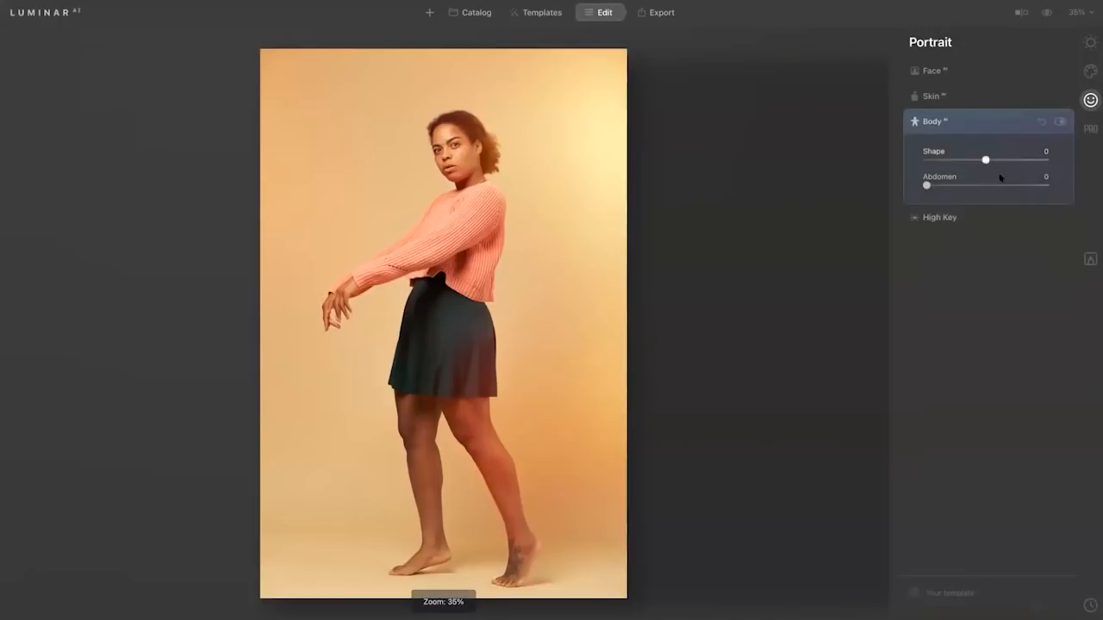
left_click_drag(928, 186, 1013, 161)
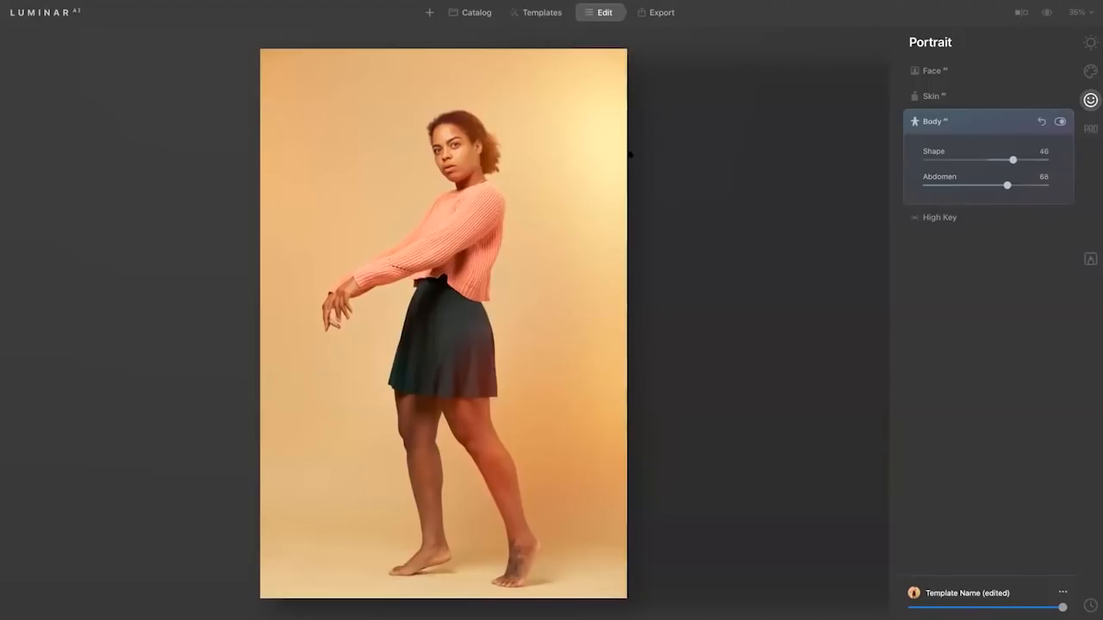
Strongly raise Skin AI Shine Removal on the woman's portrait and set Face AI Slim Face to 35.
left_click(936, 97)
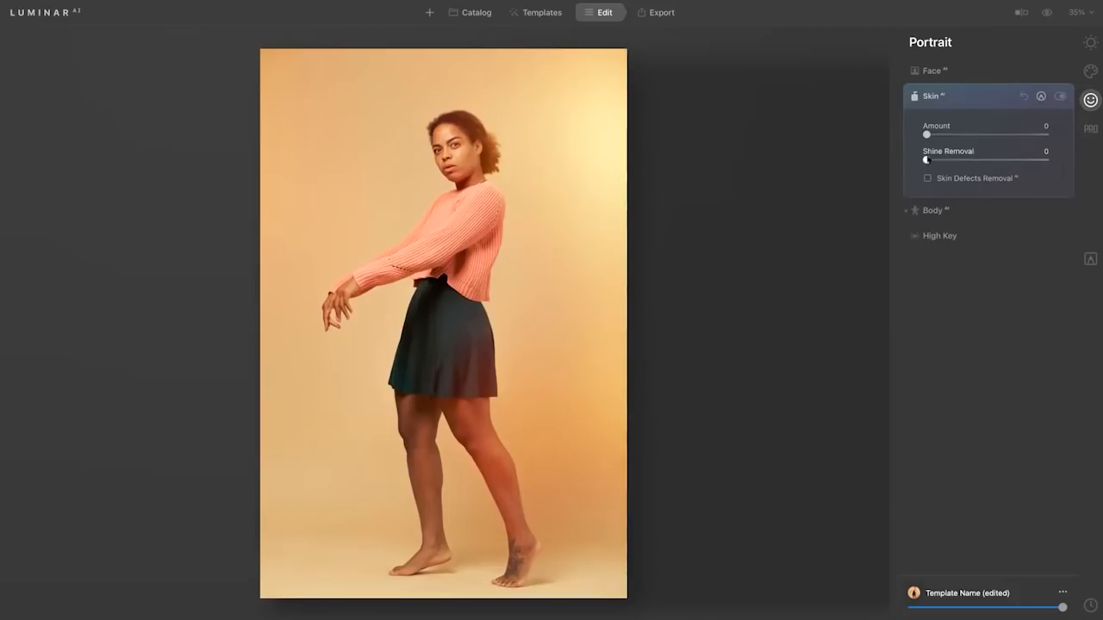
left_click_drag(926, 160, 1036, 160)
left_click(965, 72)
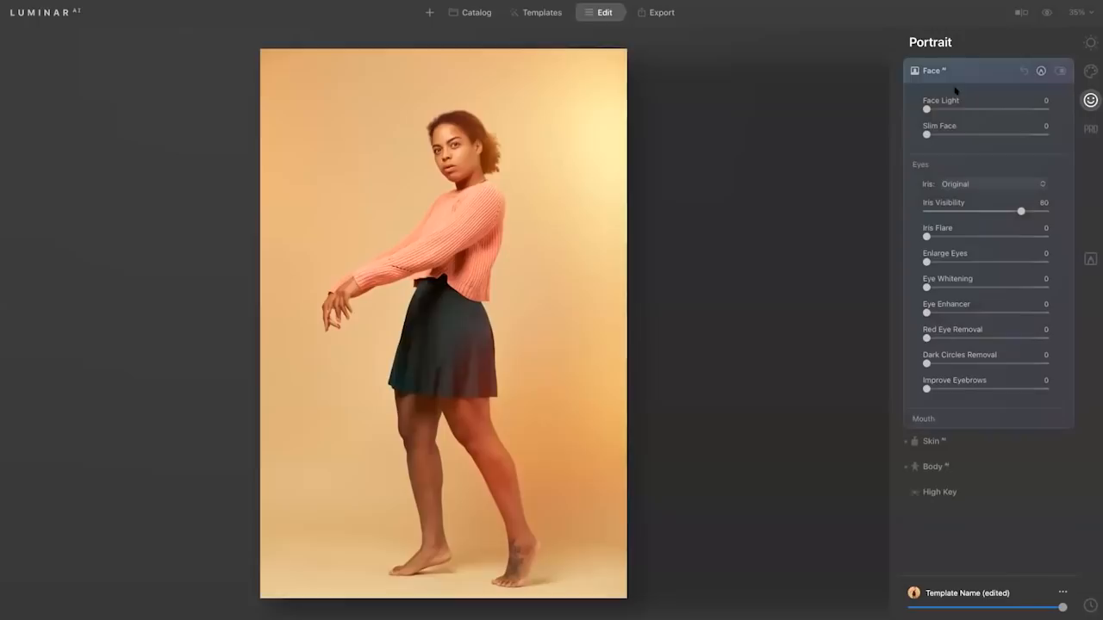
left_click_drag(927, 135, 968, 132)
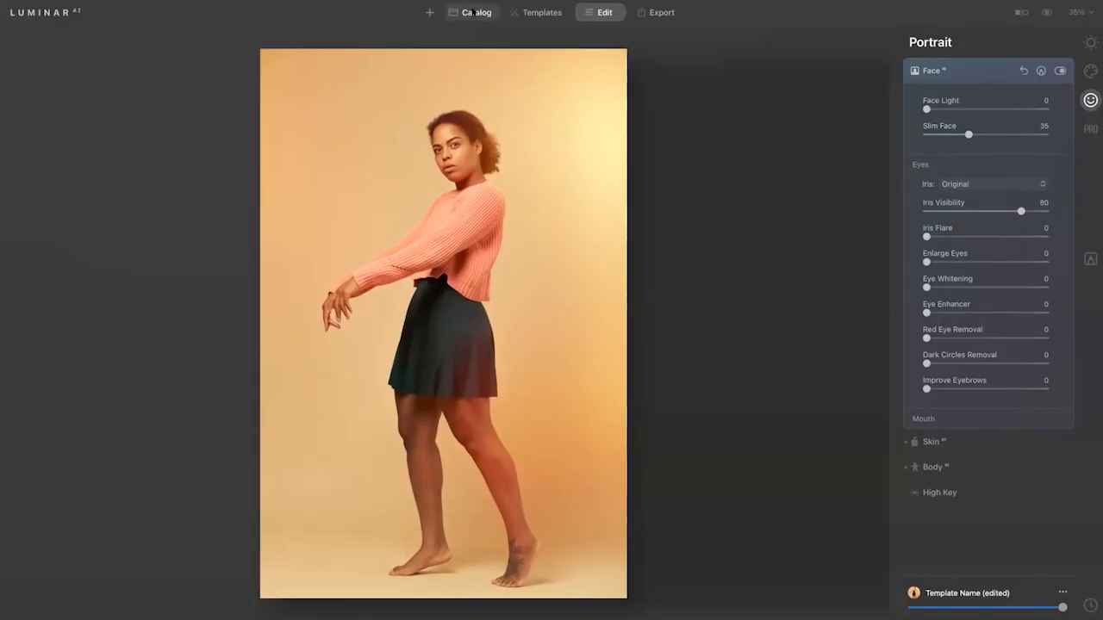
Switch to Lightroom Classic and try the Edit In option for Luminar AI on the photo of the couple in the field.
key("super+Tab")
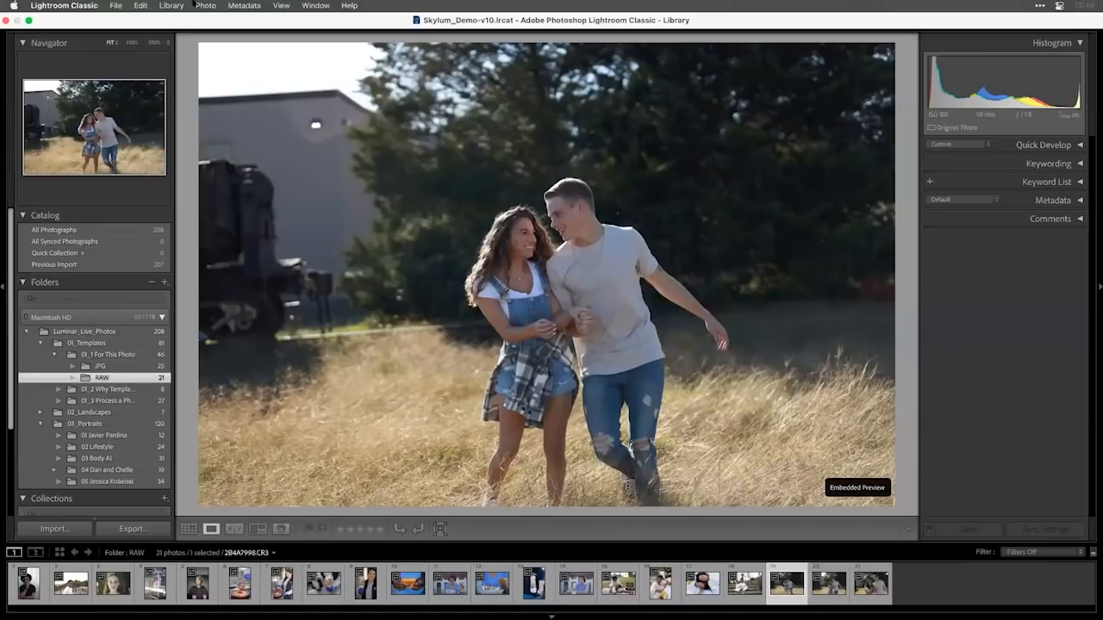
left_click(196, 6)
mouse_move(222, 116)
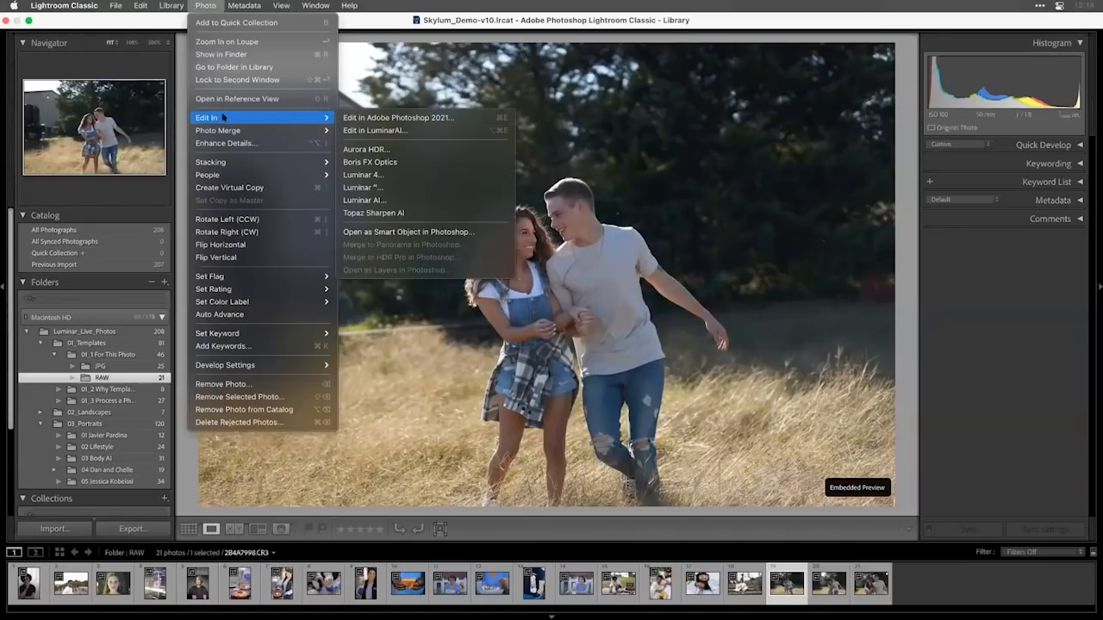
left_click(410, 200)
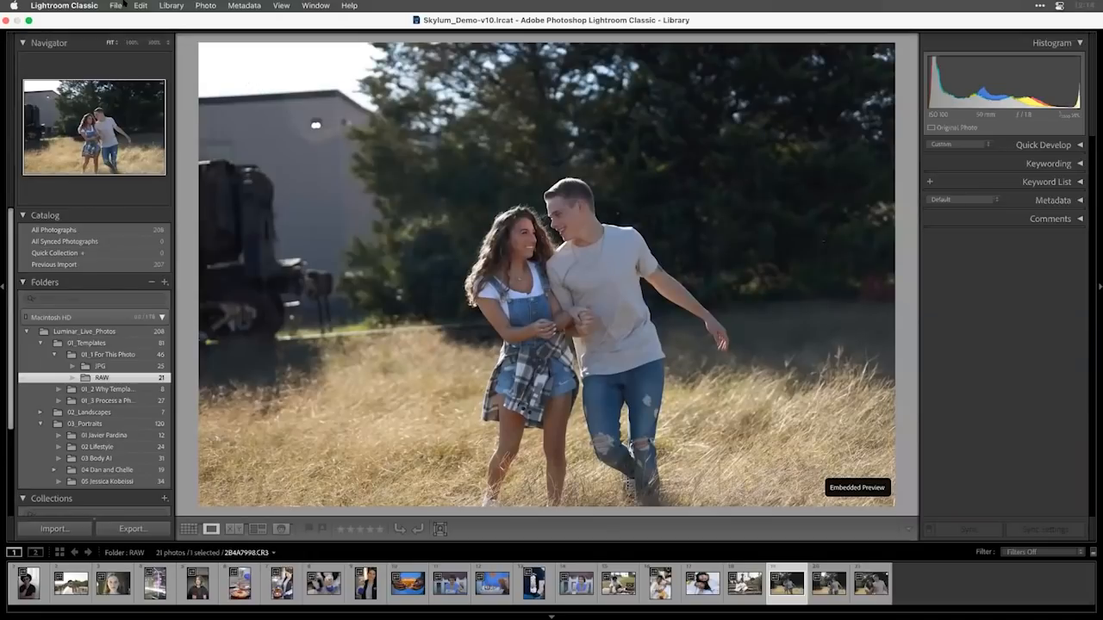
Transfer the RAW photo of the couple from Lightroom Classic to Luminar AI with the Luminar AI plug-in extra.
left_click(114, 6)
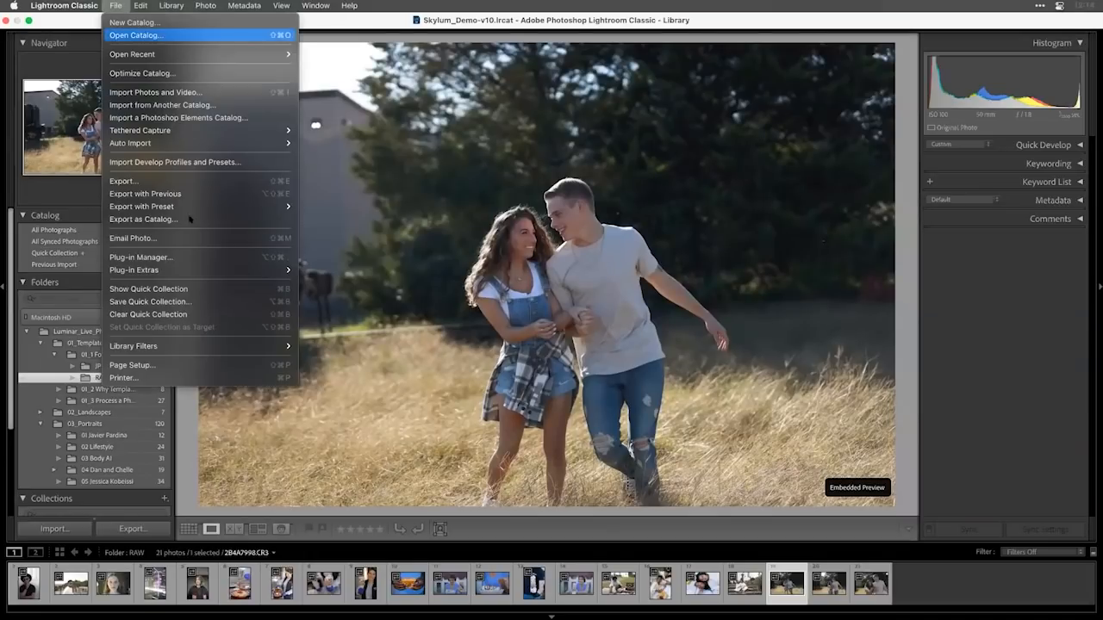
mouse_move(179, 268)
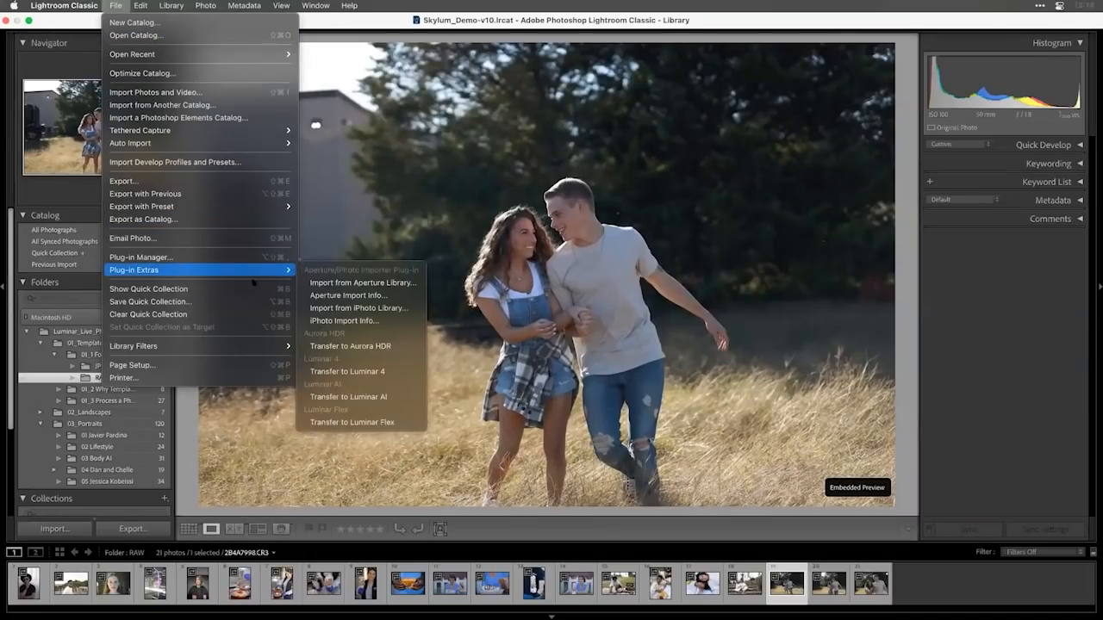
left_click(380, 403)
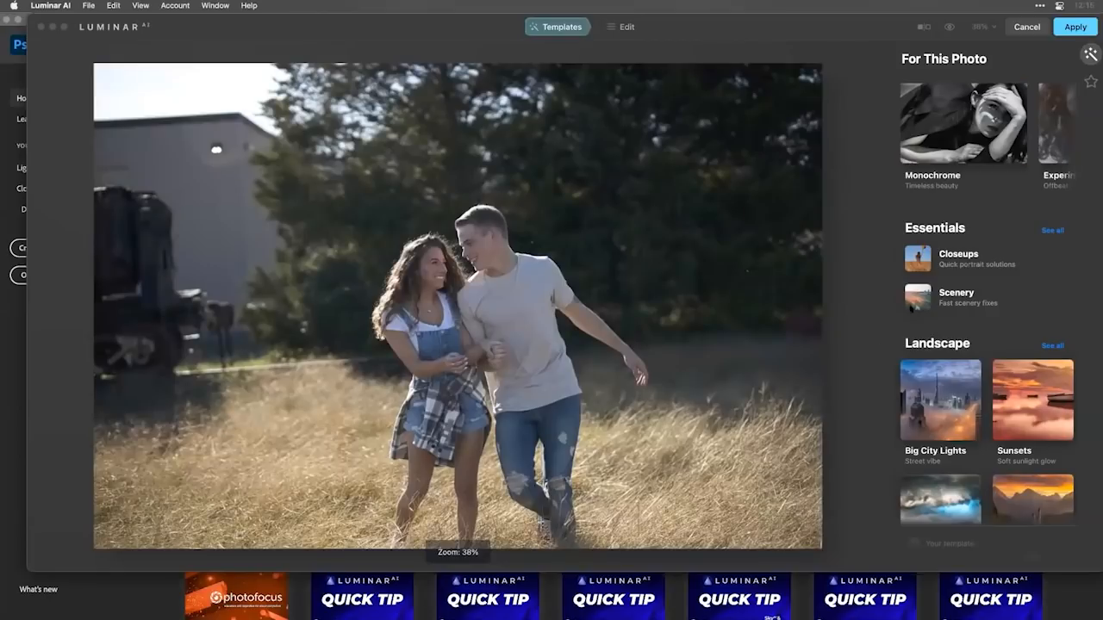
Apply the Fashionista template from the Essence portrait collection to the couple's photo.
scroll(965, 267, "down", 3)
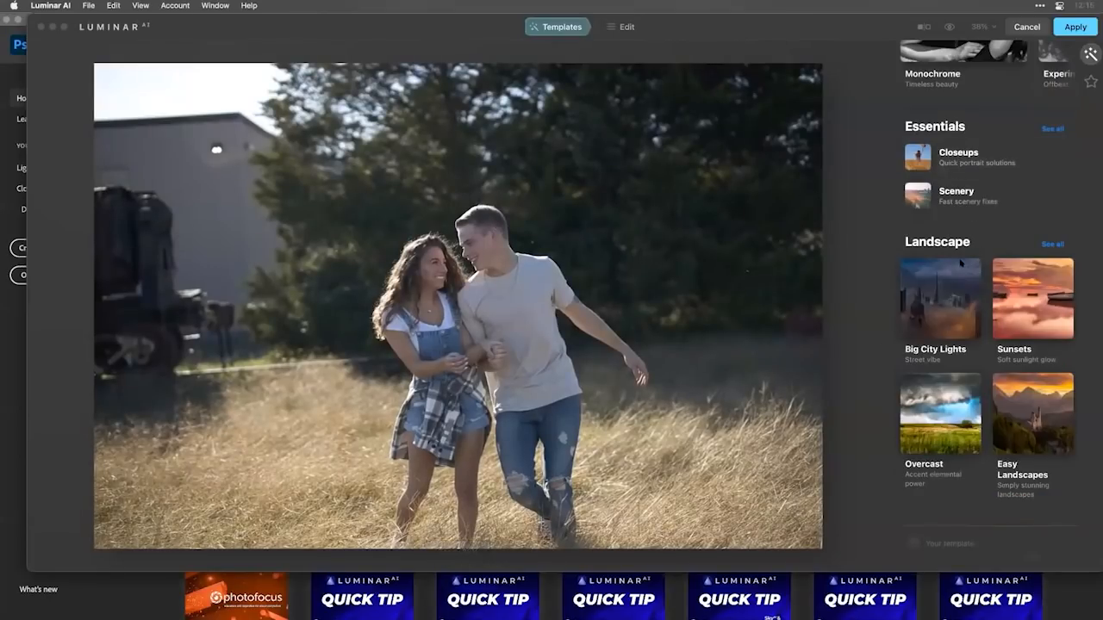
scroll(947, 178, "down", 10)
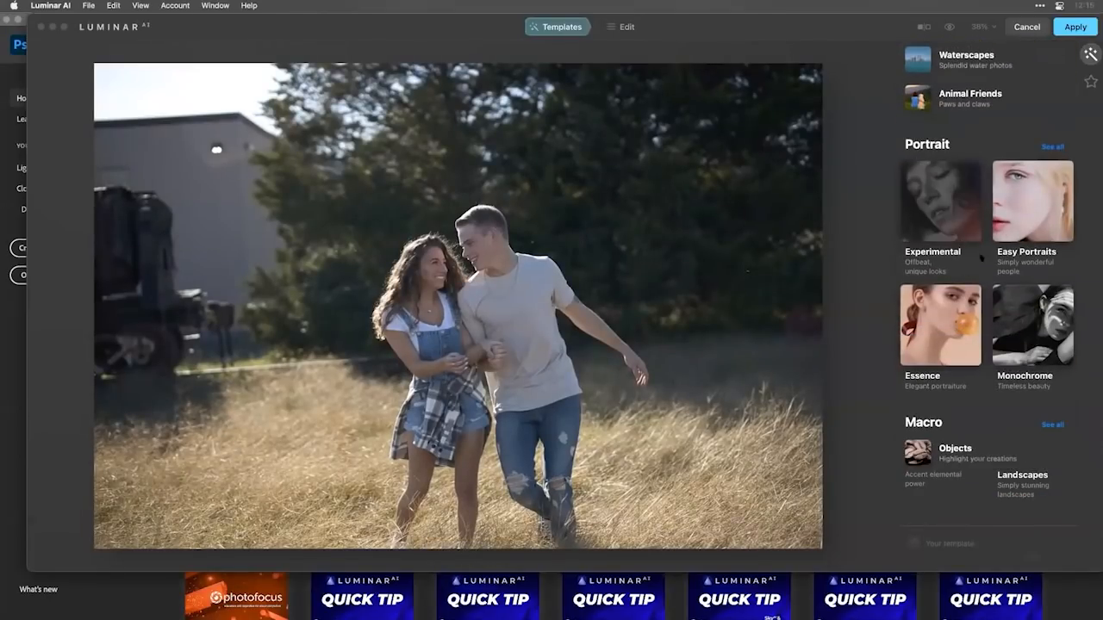
left_click(961, 310)
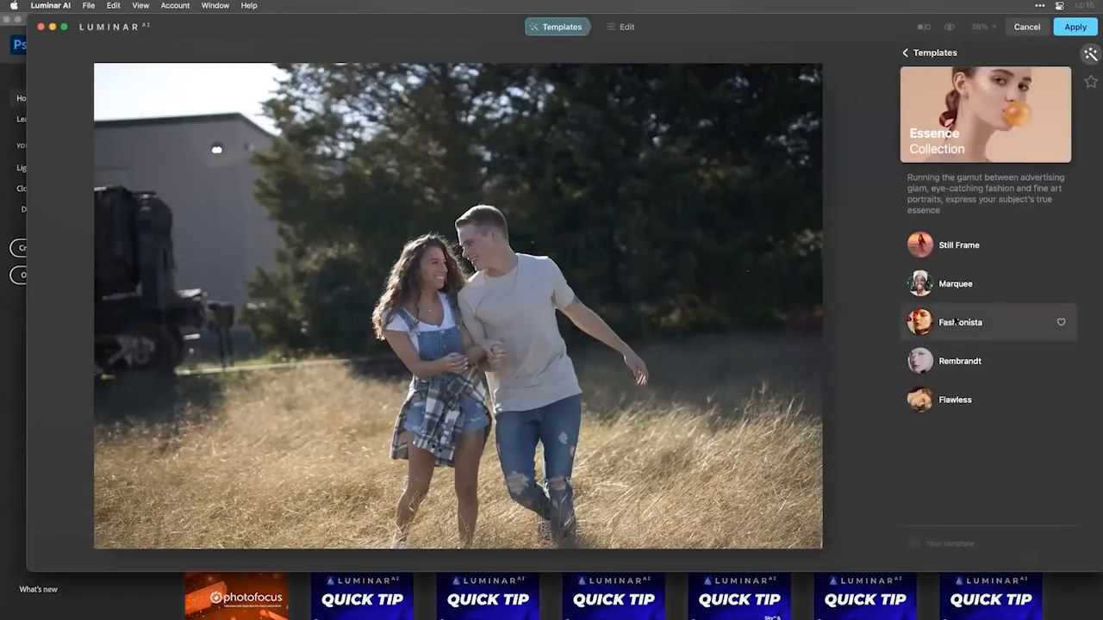
left_click(954, 321)
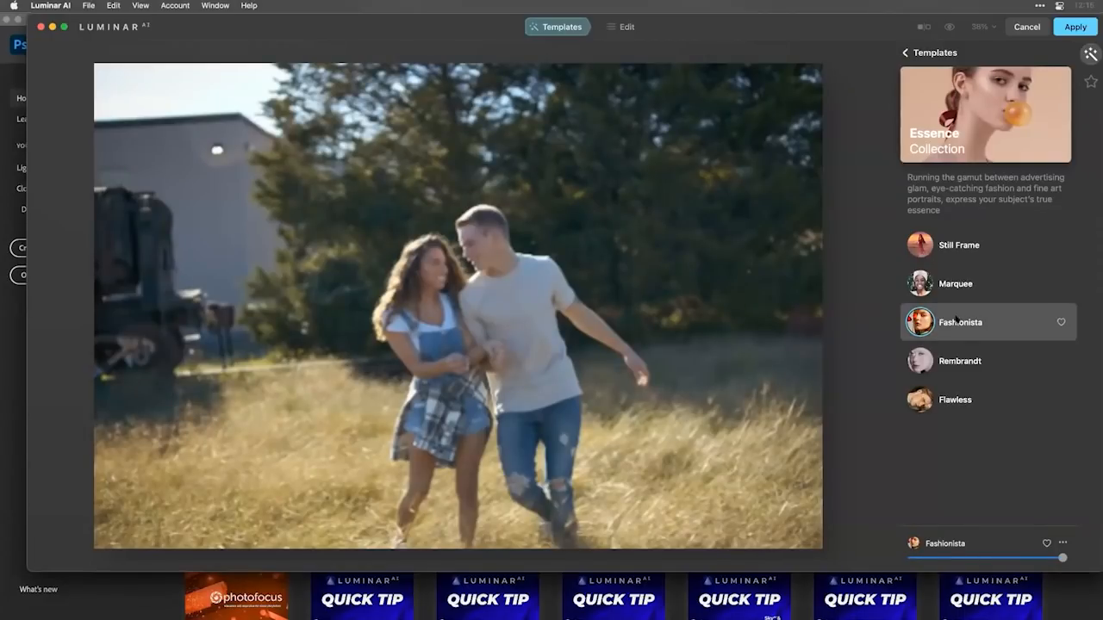
Set Skin AI Shine Removal to 72 for the couple while viewing their faces at 100%.
left_click(623, 26)
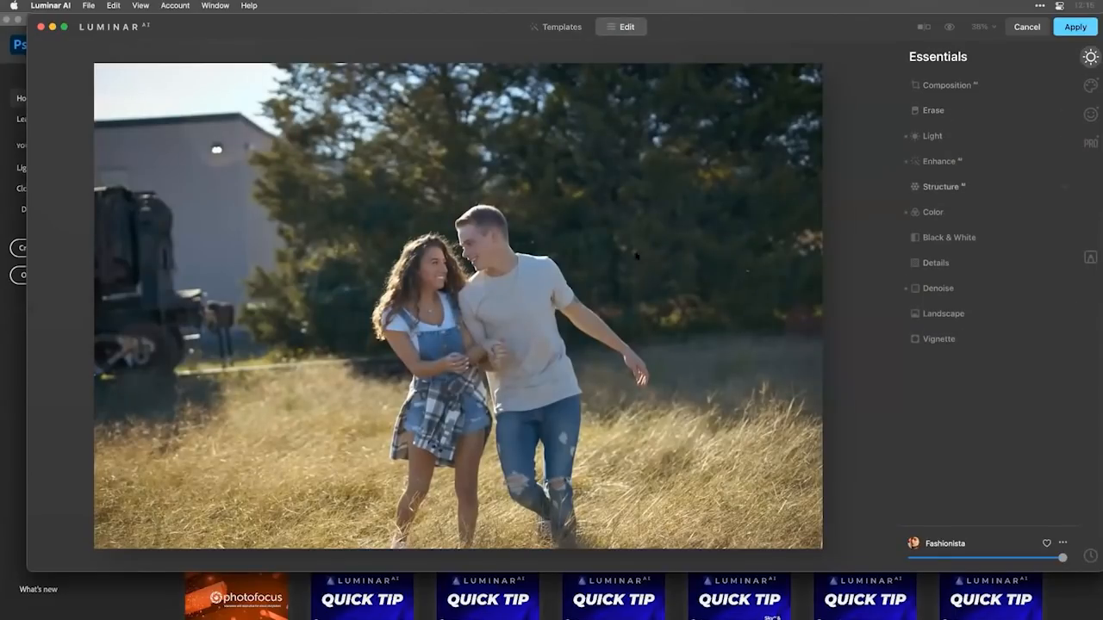
double_click(478, 248)
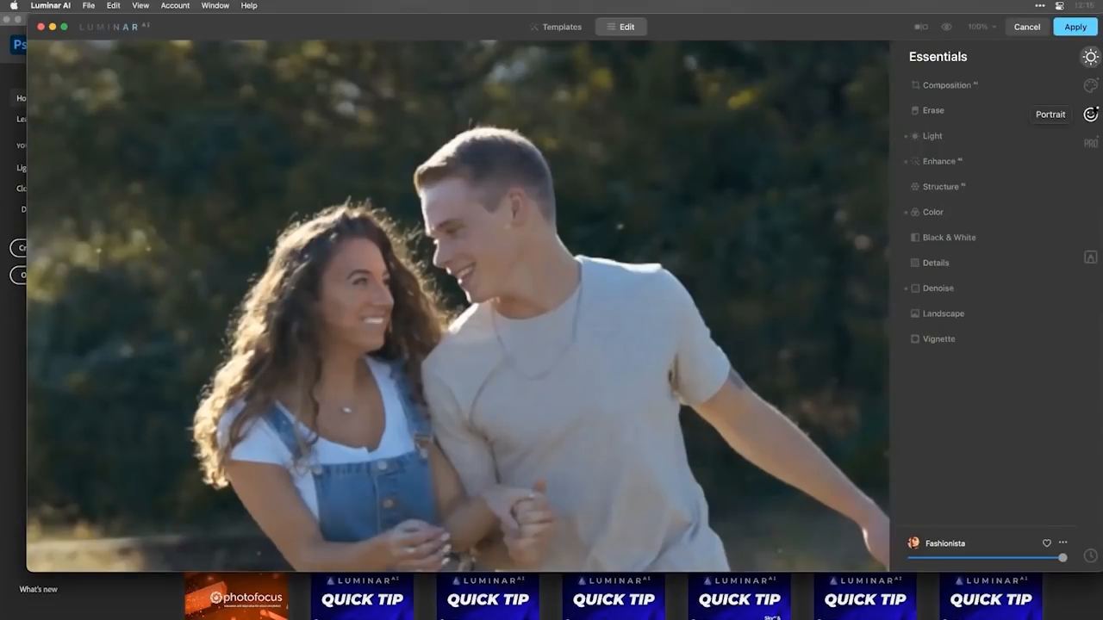
left_click(1091, 113)
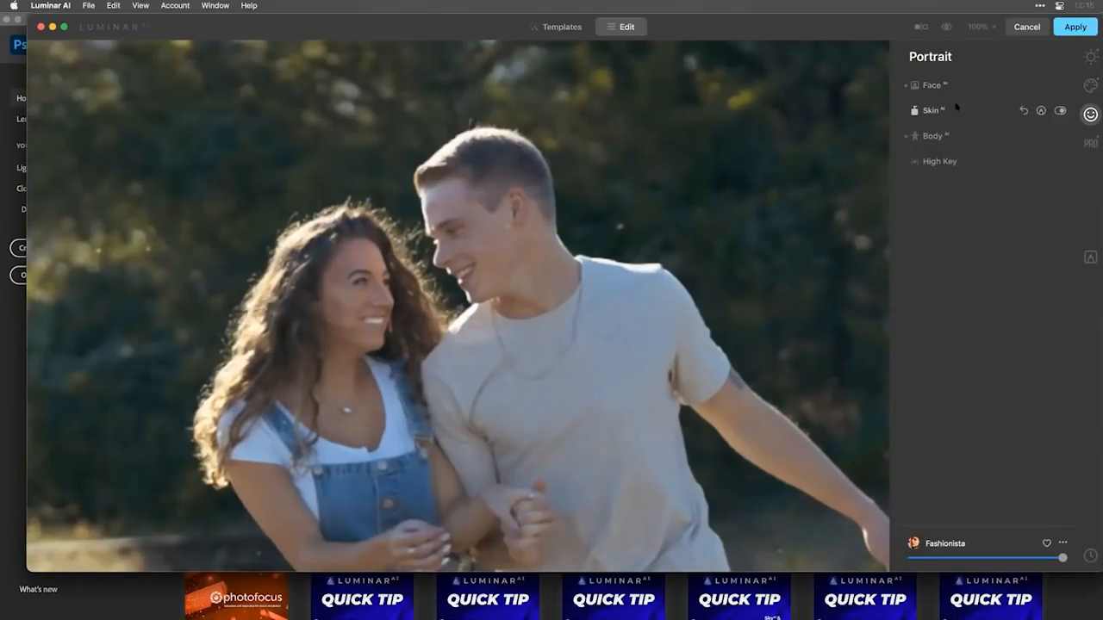
left_click(956, 106)
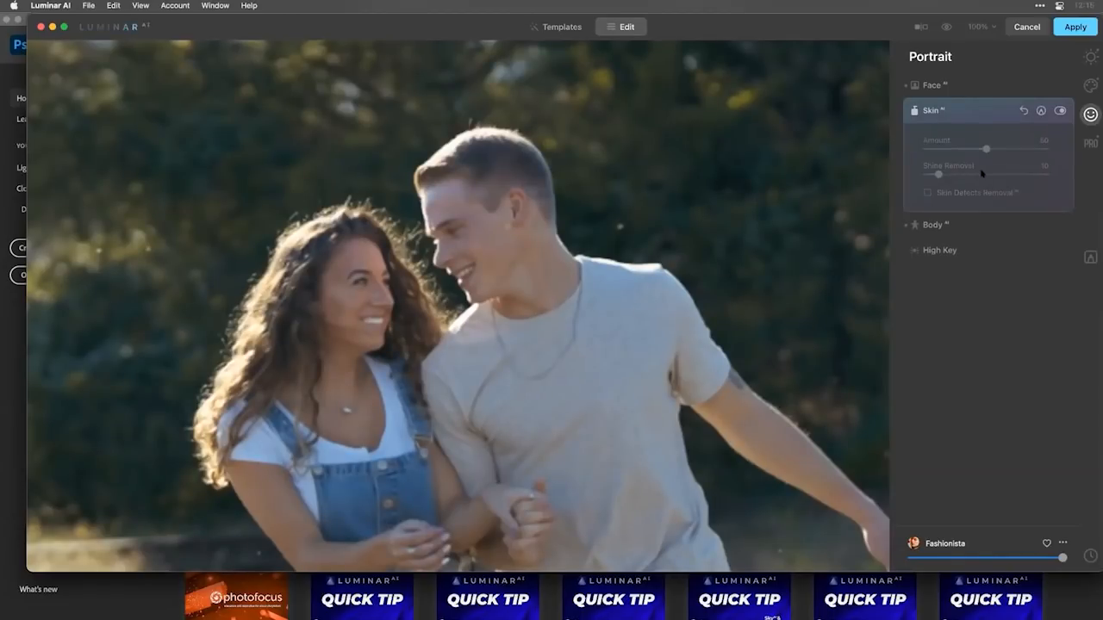
left_click_drag(982, 173, 1015, 174)
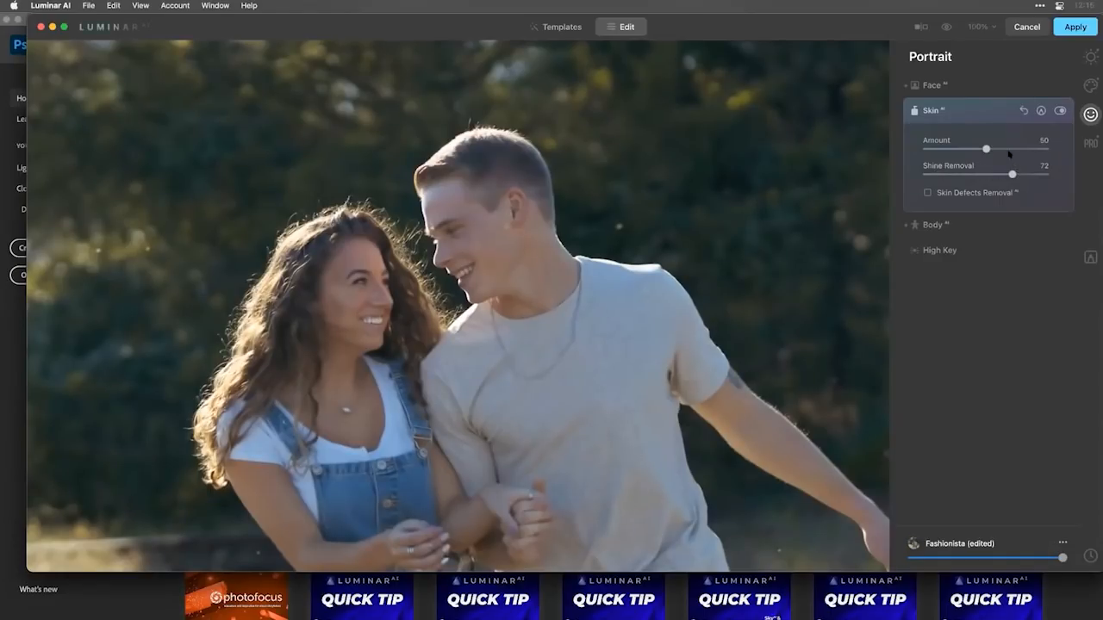
Set Face AI Teeth Whitening to 49, Lips Darkening to 42 and Lips Redness to 40, and apply the Luminar AI edit.
left_click(971, 81)
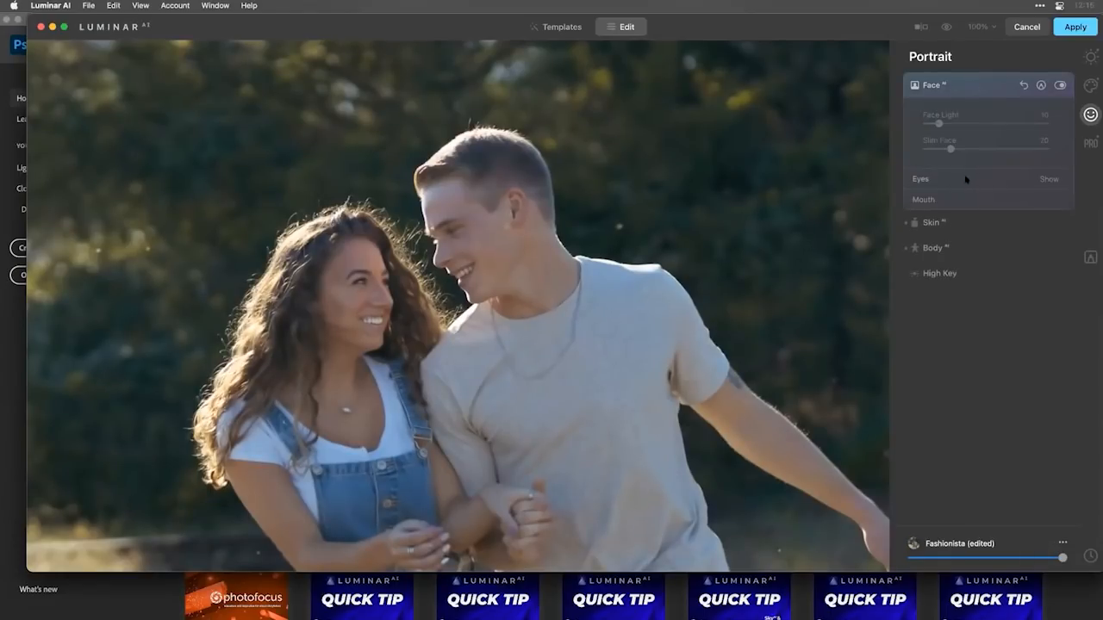
left_click(963, 200)
left_click(983, 302)
left_click_drag(984, 303, 985, 302)
left_click(977, 277)
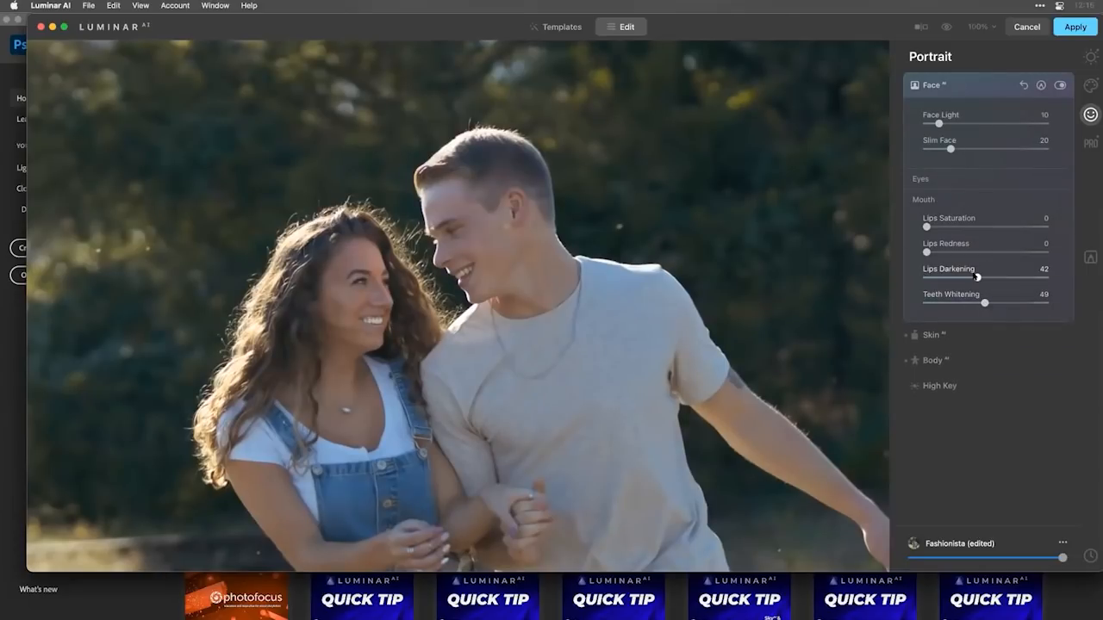
left_click(972, 251)
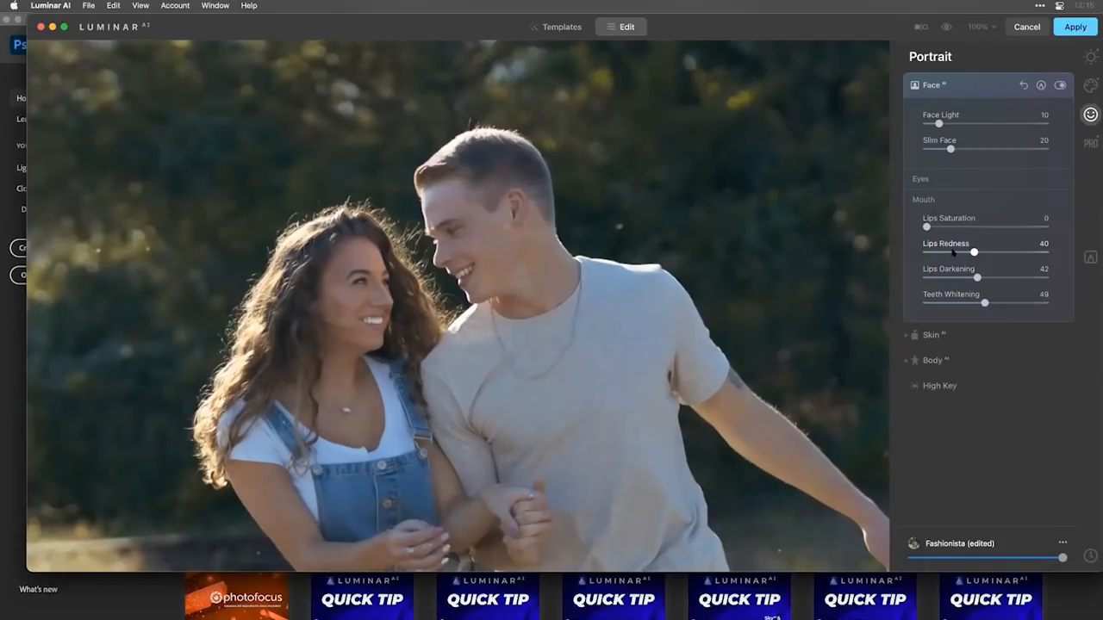
left_click(1085, 29)
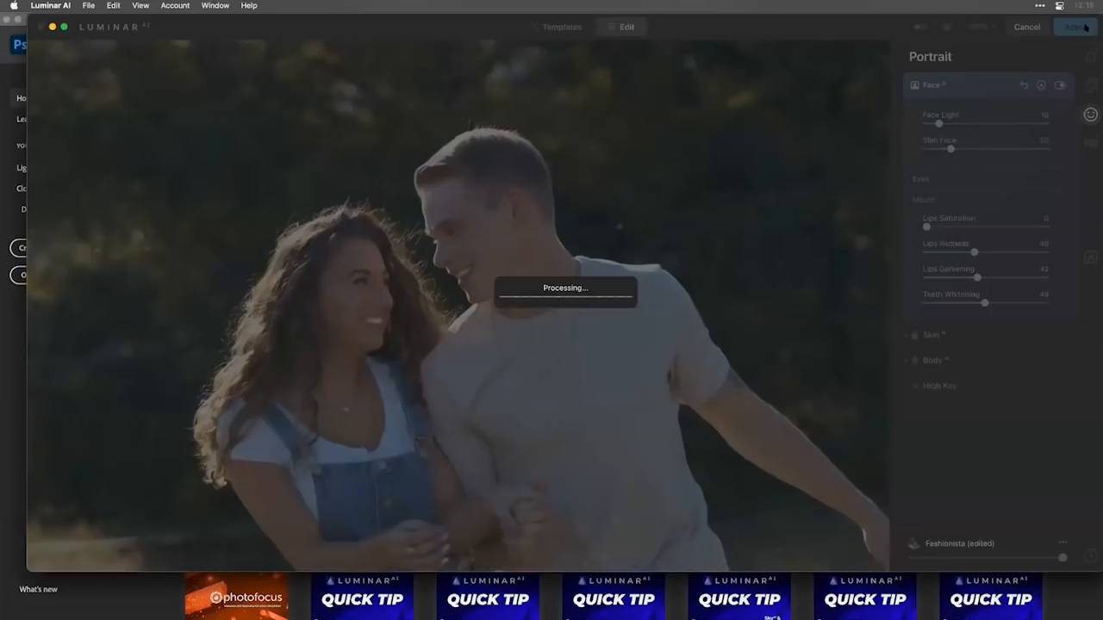
Switch back to Lightroom Classic and show the RAW folder's photos as a thumbnail grid.
key("super+Tab")
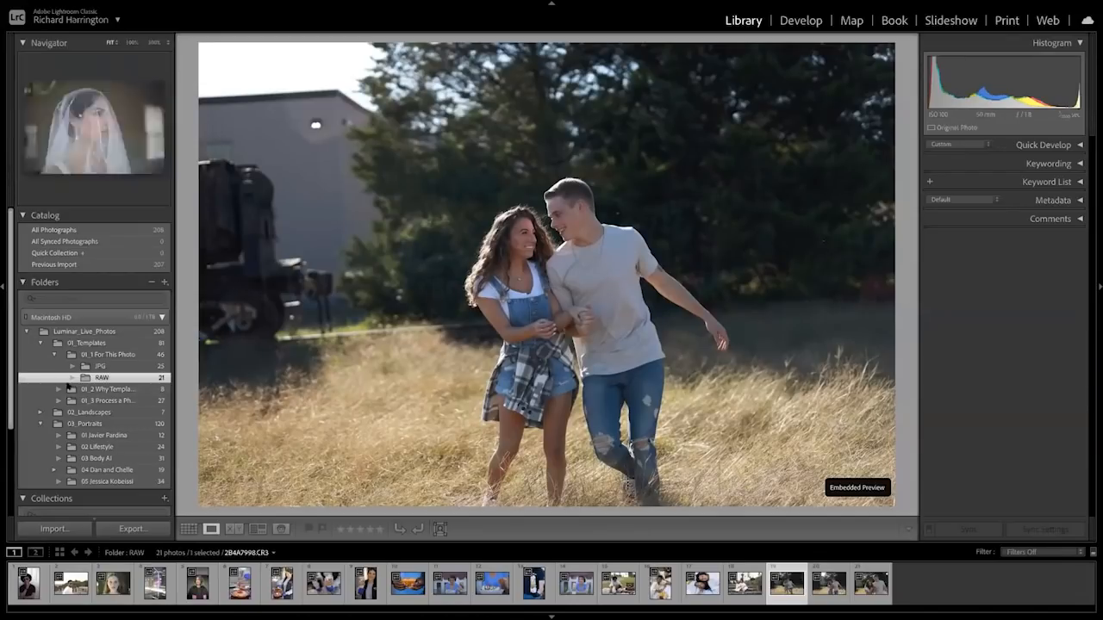
left_click(188, 529)
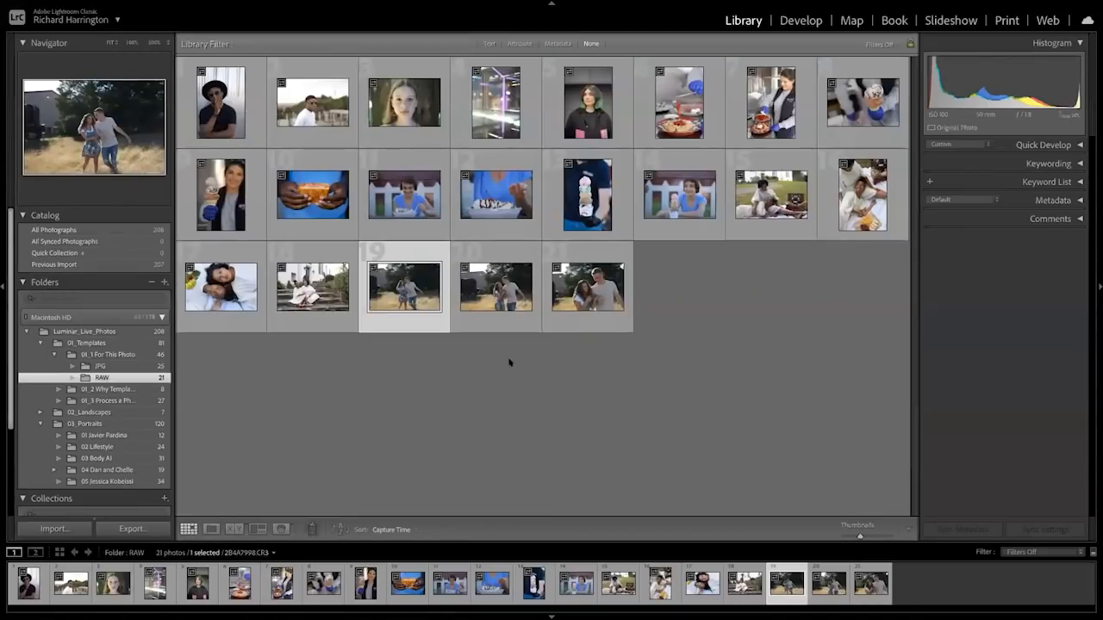
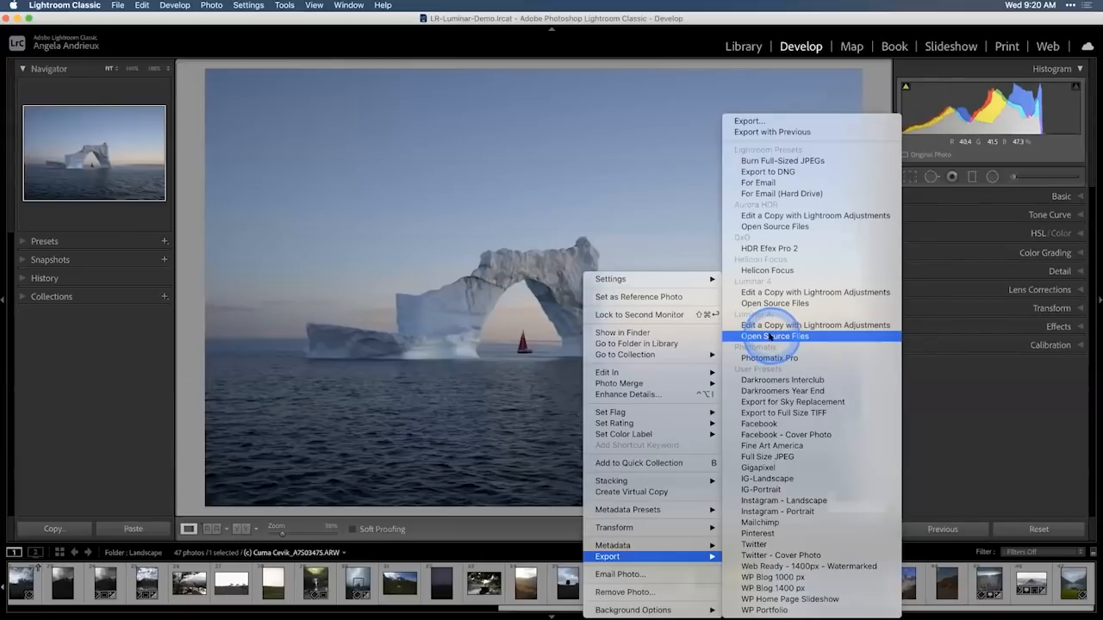
Open the iceberg photo's source file in Luminar AI and apply the Dark & Rich template from the Waterscapes collection.
left_click(770, 337)
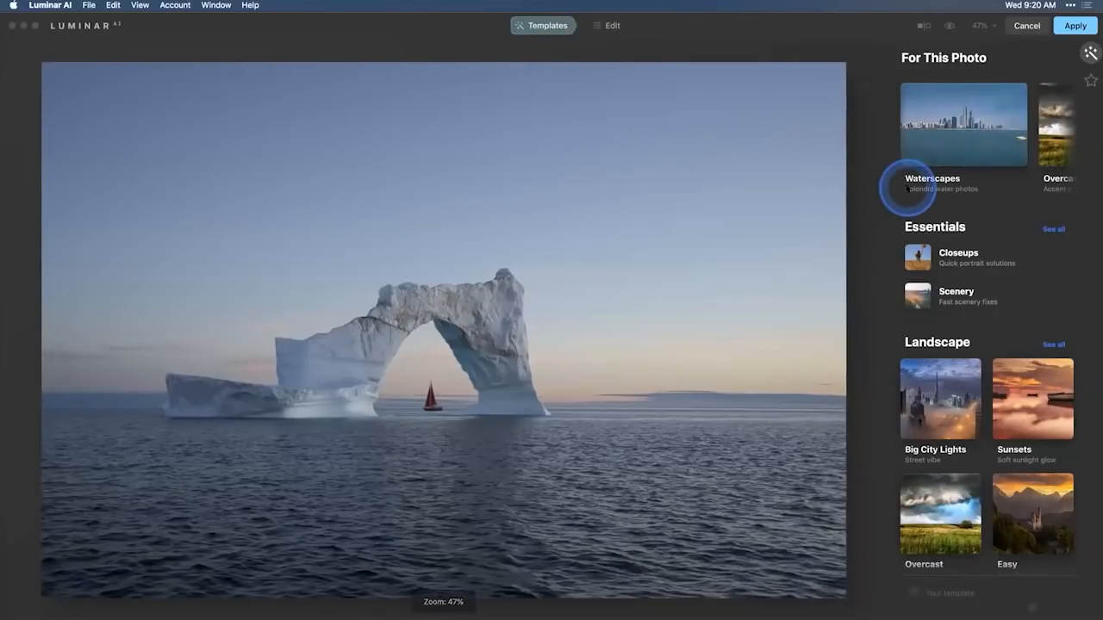
left_click(951, 133)
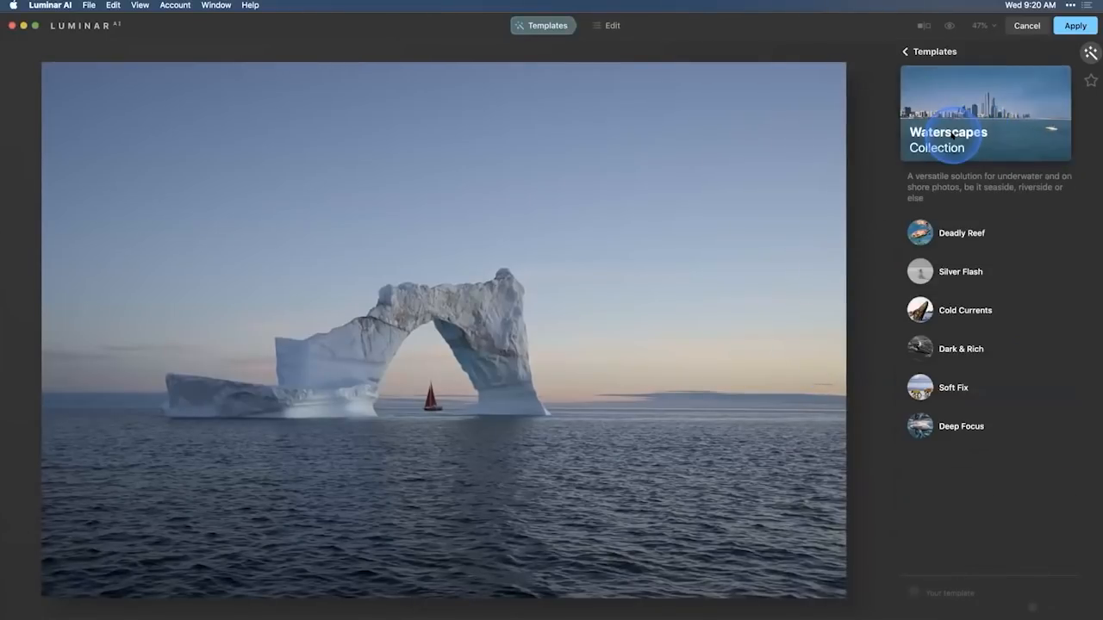
left_click(961, 234)
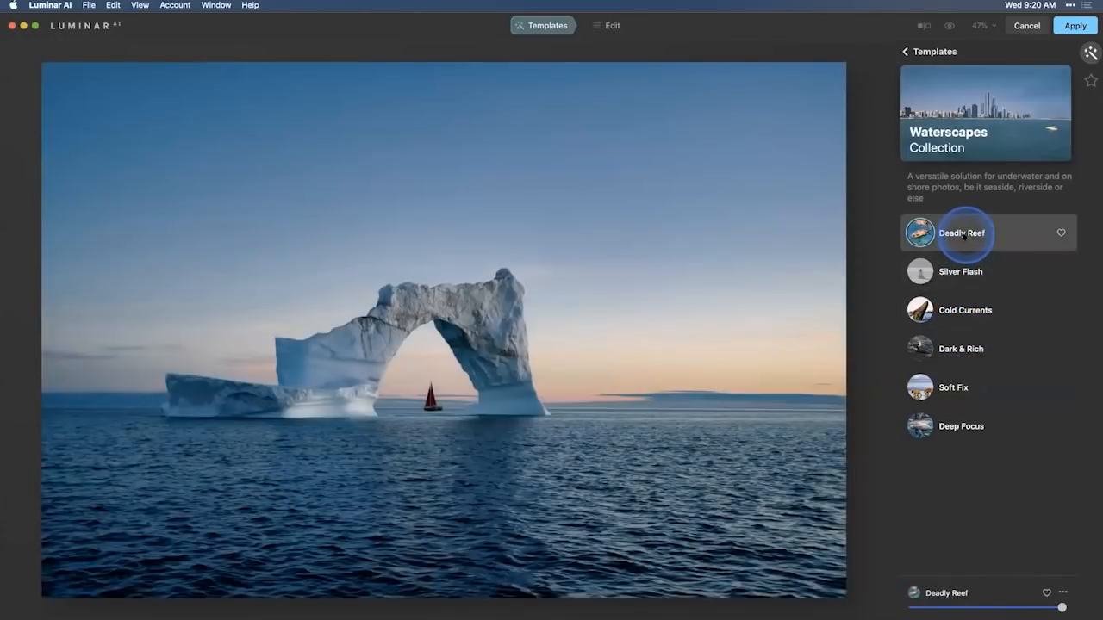
left_click(961, 273)
left_click(963, 313)
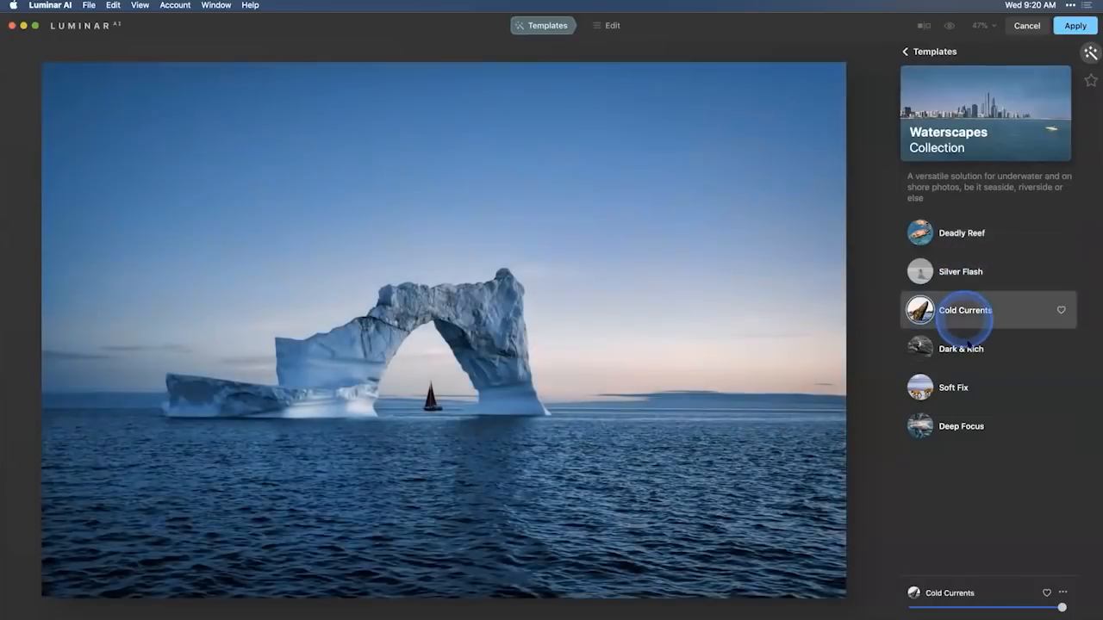
left_click(965, 349)
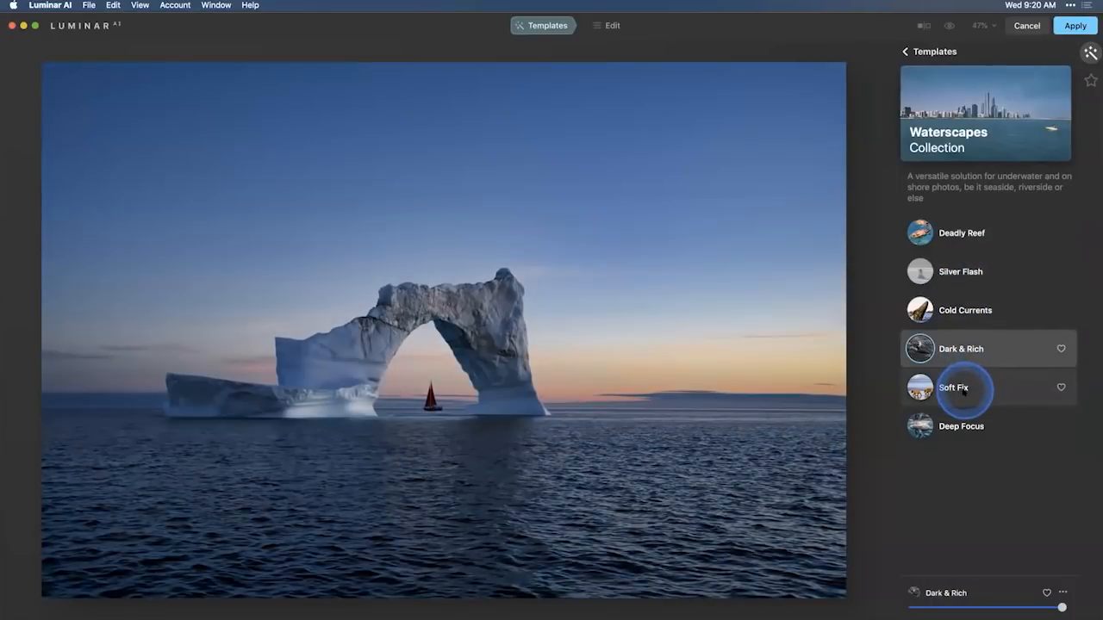
left_click(954, 387)
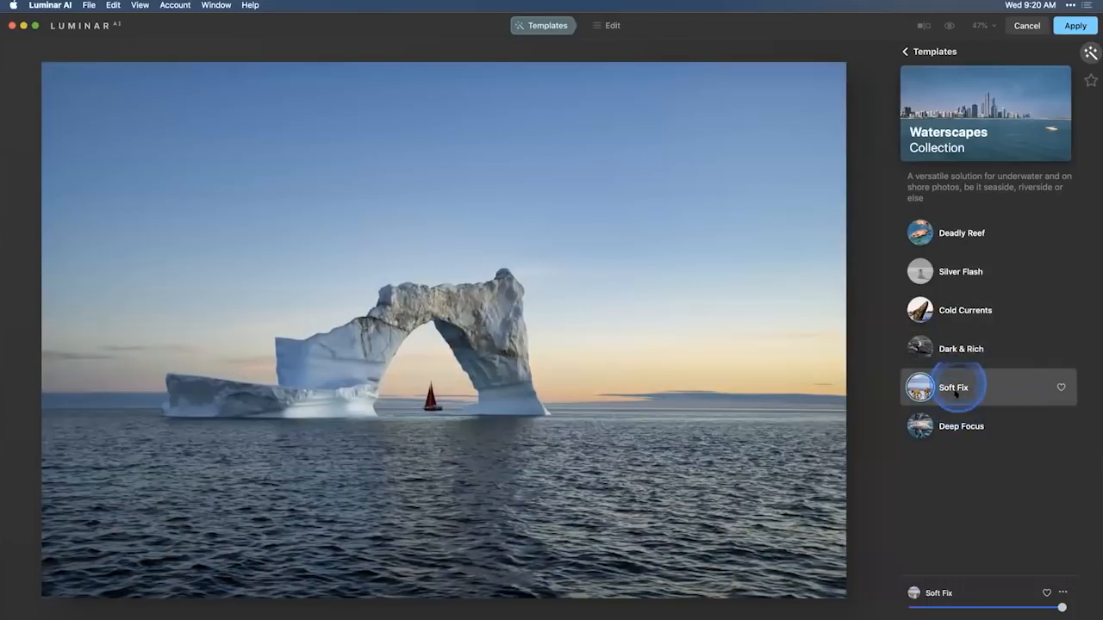
left_click(957, 423)
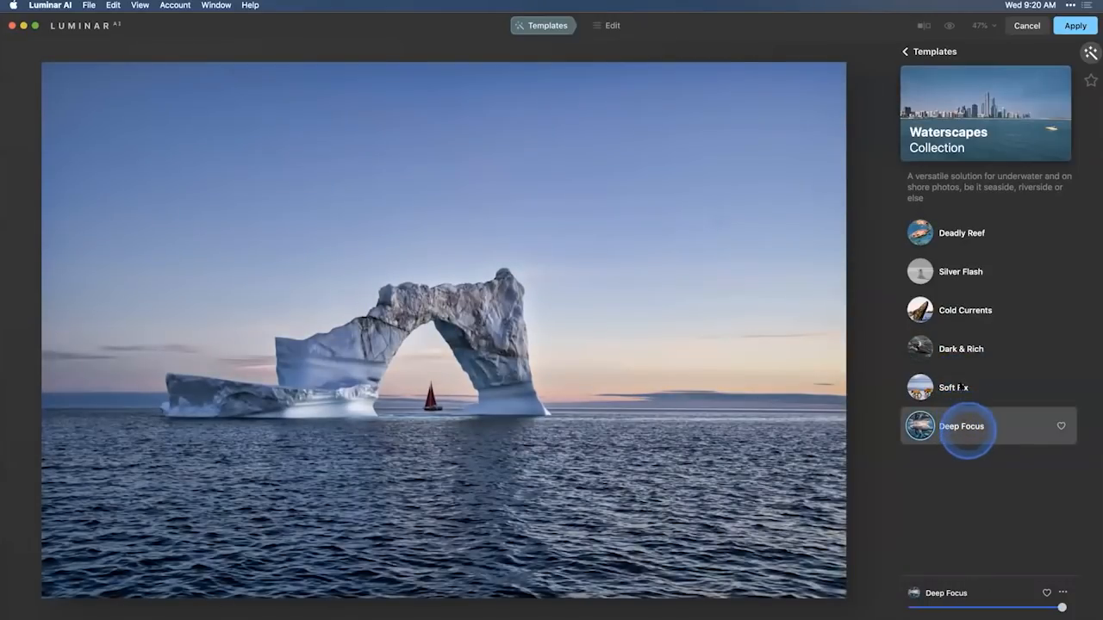
left_click(955, 351)
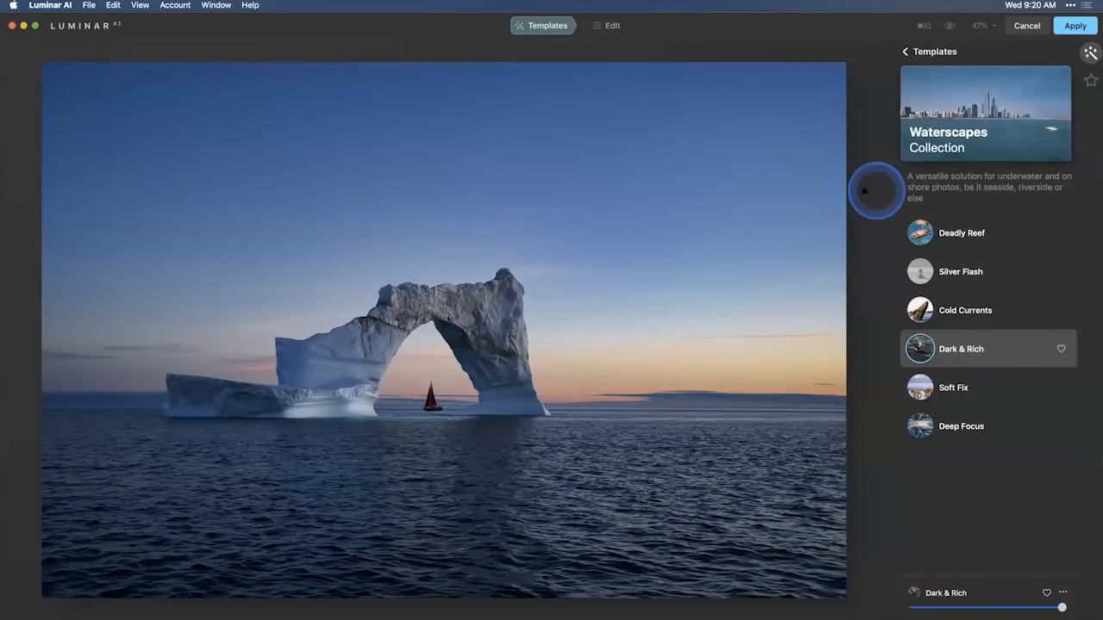
Set Enhance AI Accent to 76 and Light Exposure to 0.51 for the iceberg photo.
left_click(609, 29)
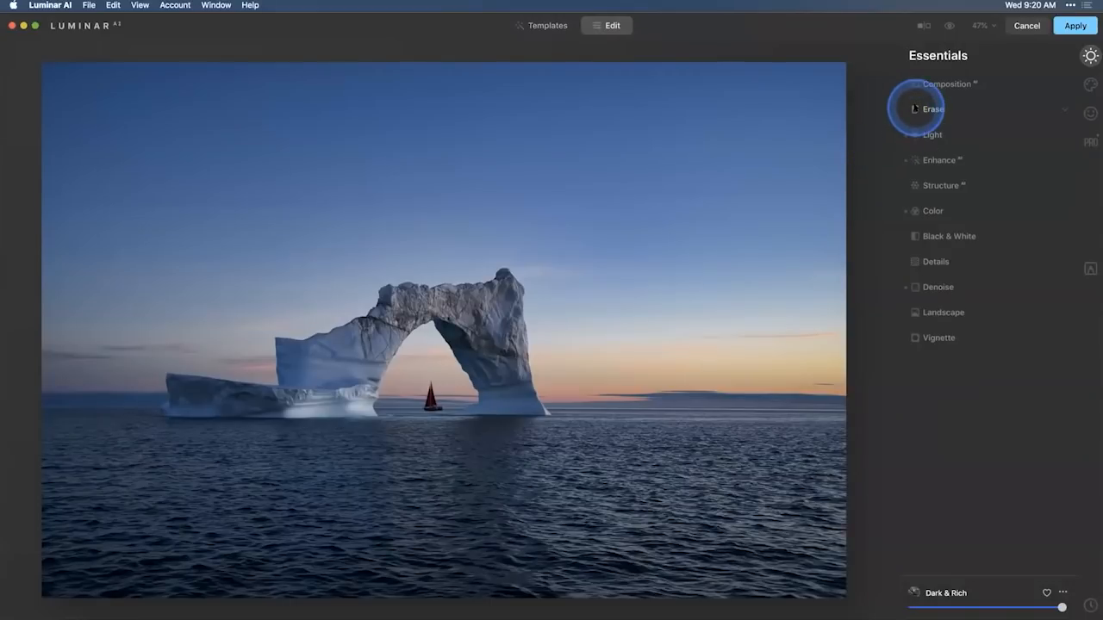
left_click(938, 160)
left_click_drag(976, 198, 1021, 198)
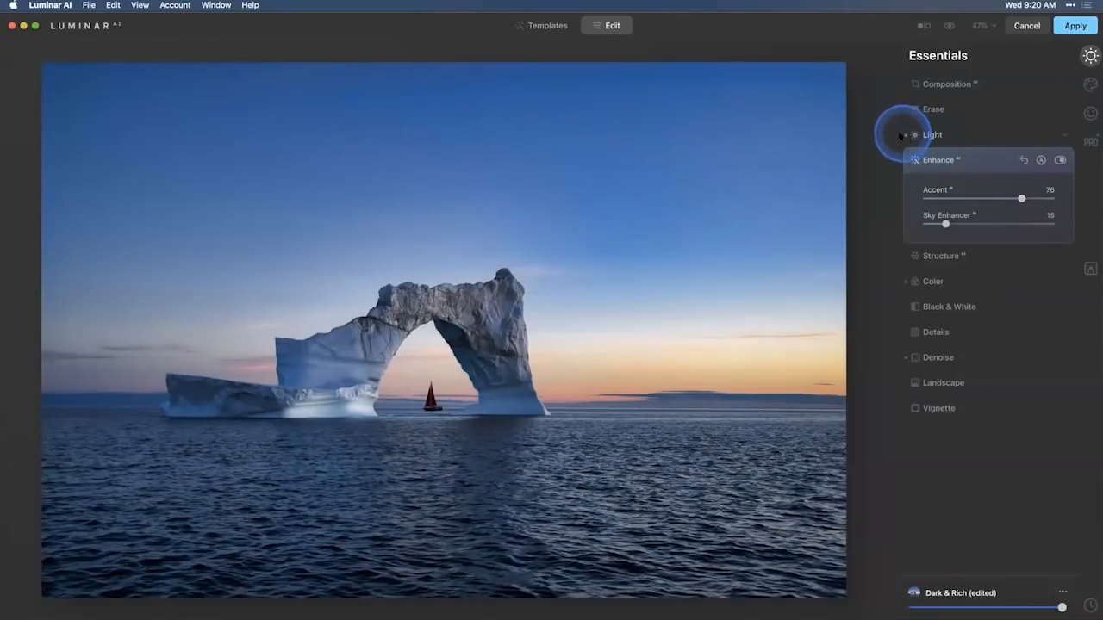
left_click(931, 134)
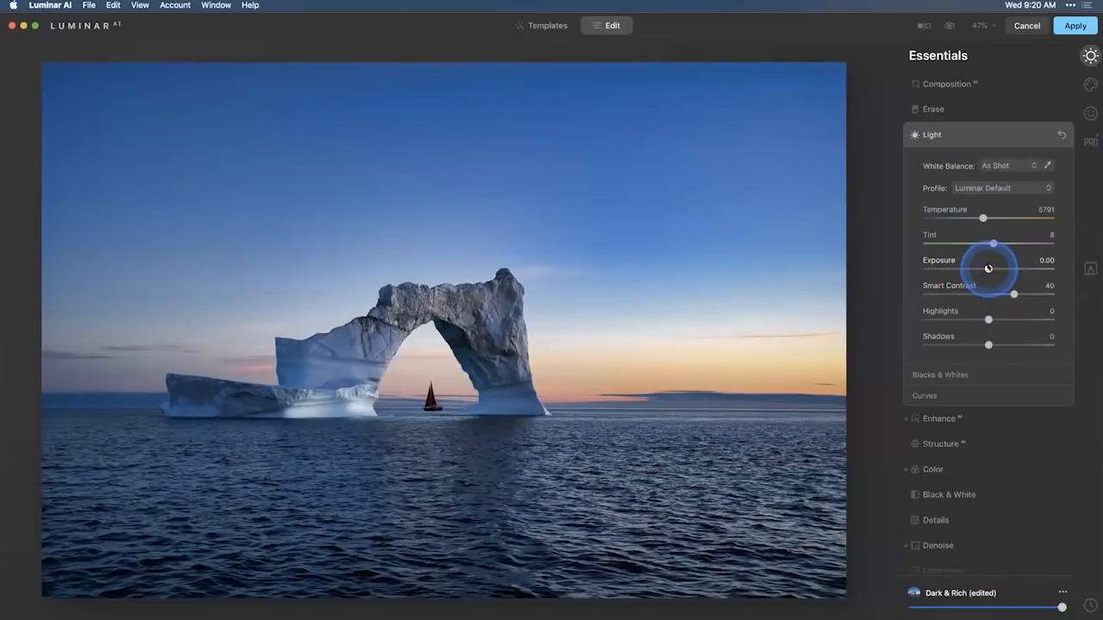
left_click_drag(988, 268, 996, 268)
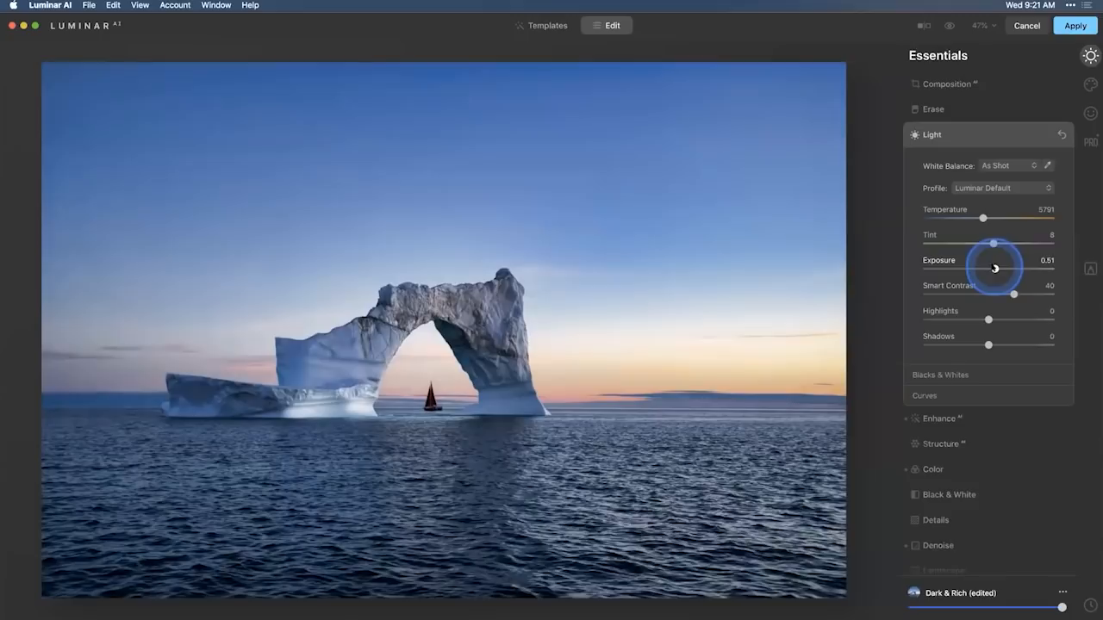
Set Structure AI Amount to 5 and Color Vibrance to -15, comparing the photo with and without the Color adjustment.
left_click(944, 444)
left_click(989, 224)
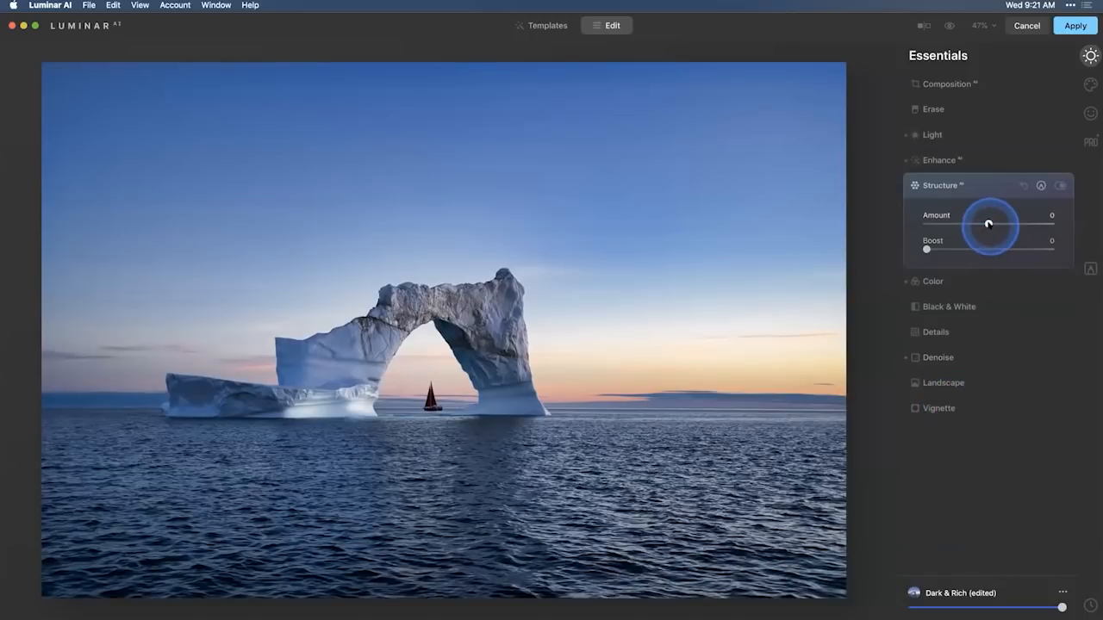
left_click_drag(988, 224, 990, 224)
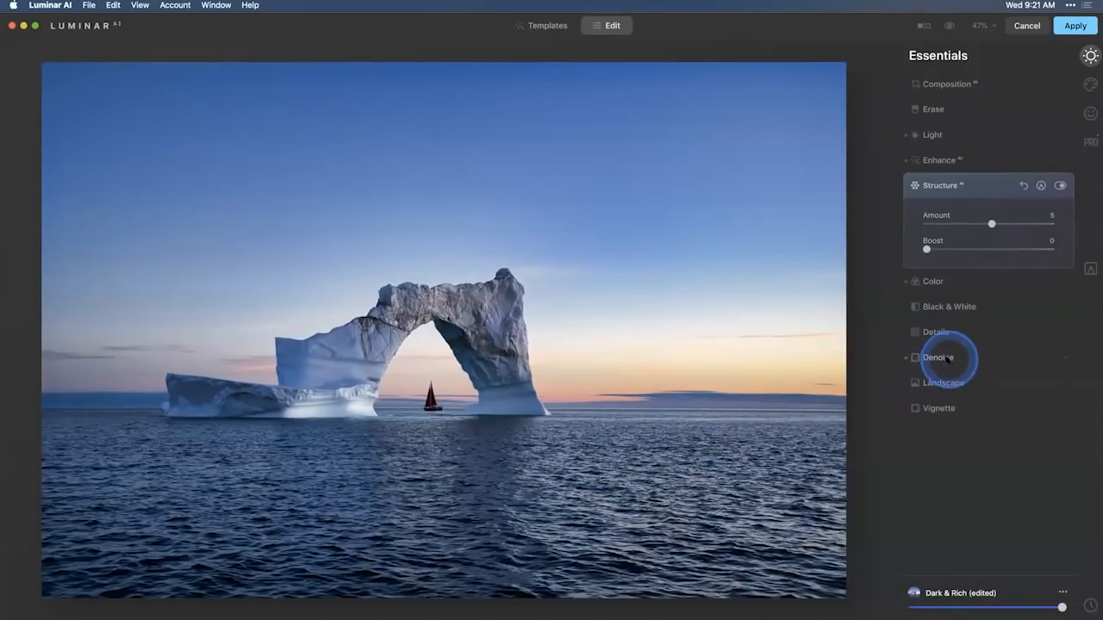
left_click(932, 281)
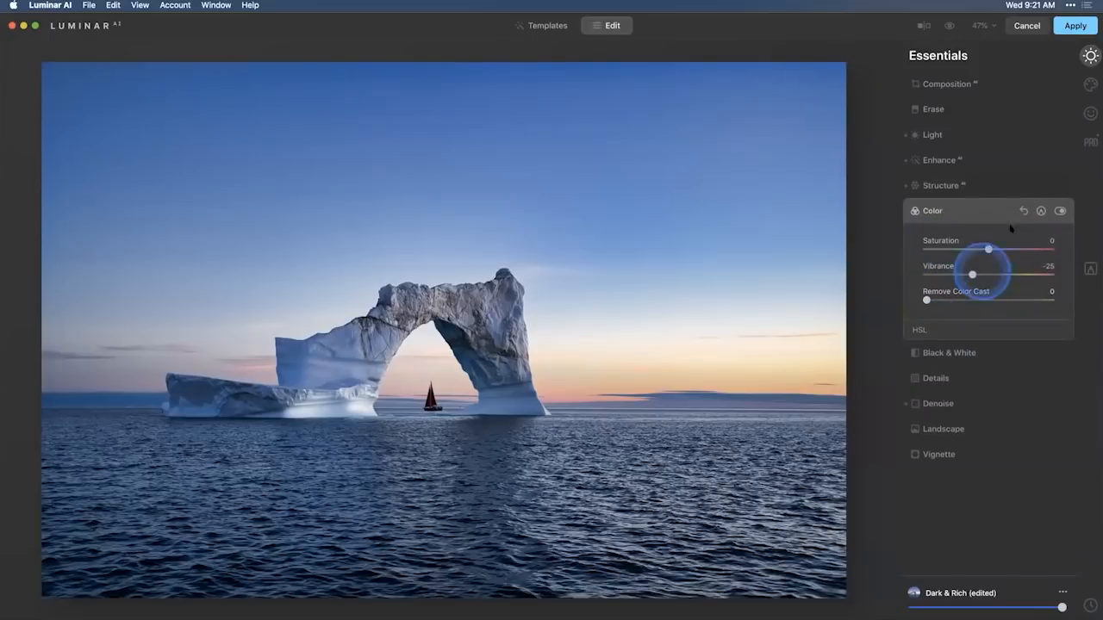
left_click(1060, 210)
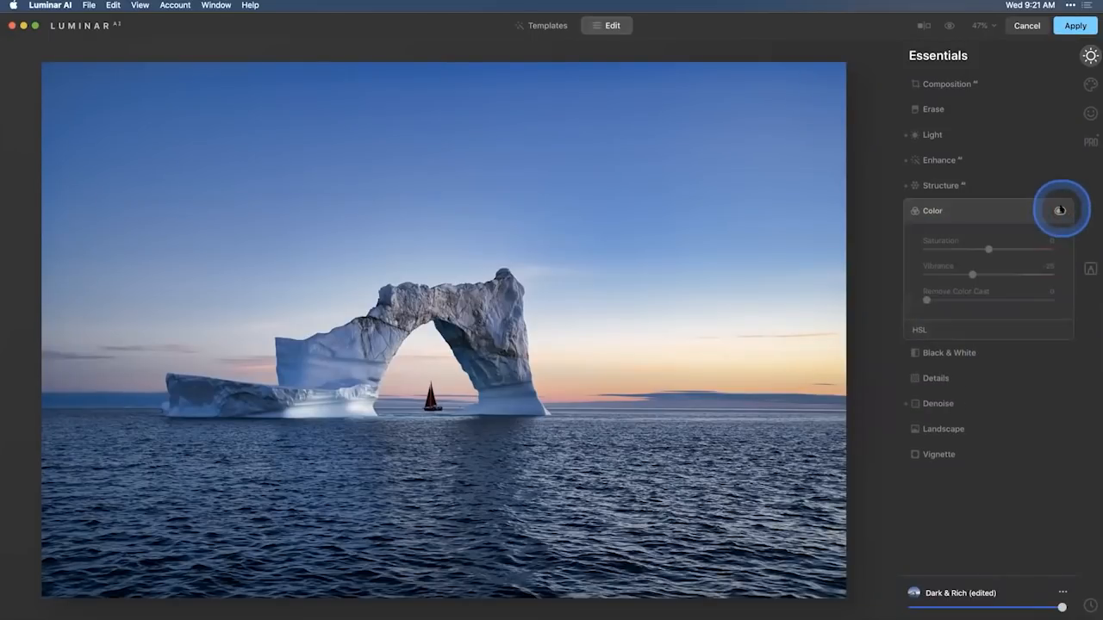
left_click(1060, 210)
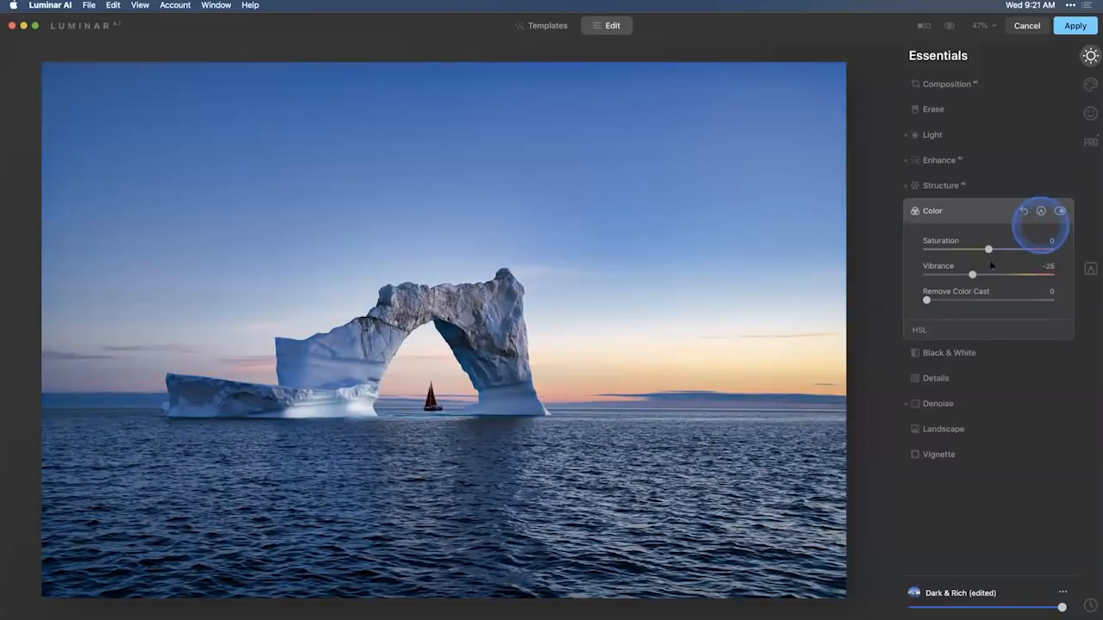
left_click_drag(972, 275, 978, 275)
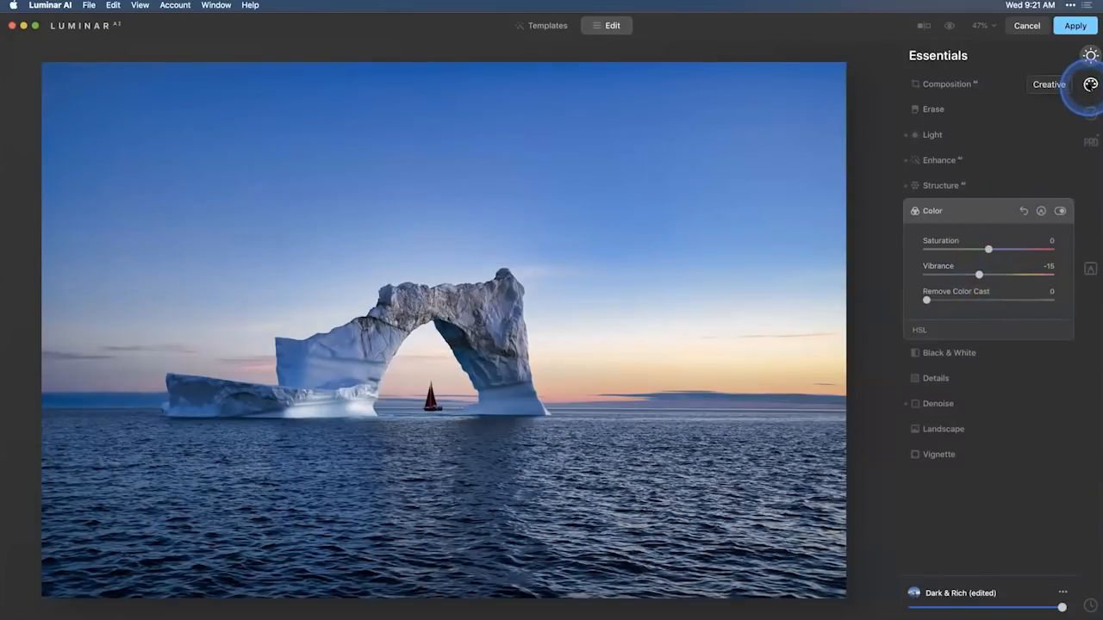
Set the Mystical effect's Amount to 21 and its Colorize Warmth to 79.
left_click(1090, 84)
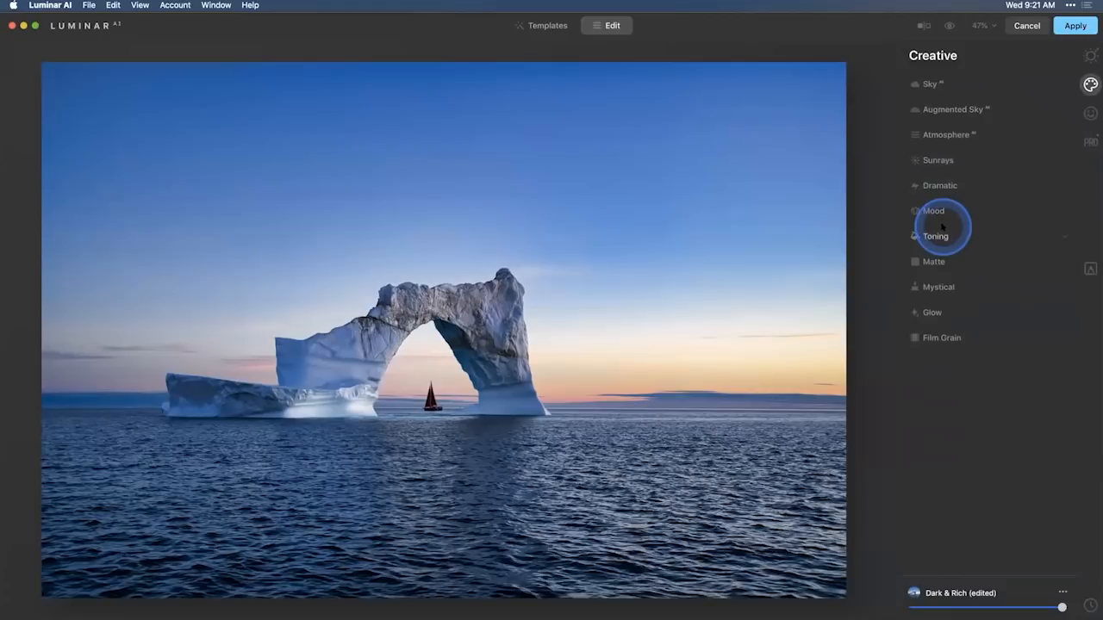
left_click(938, 286)
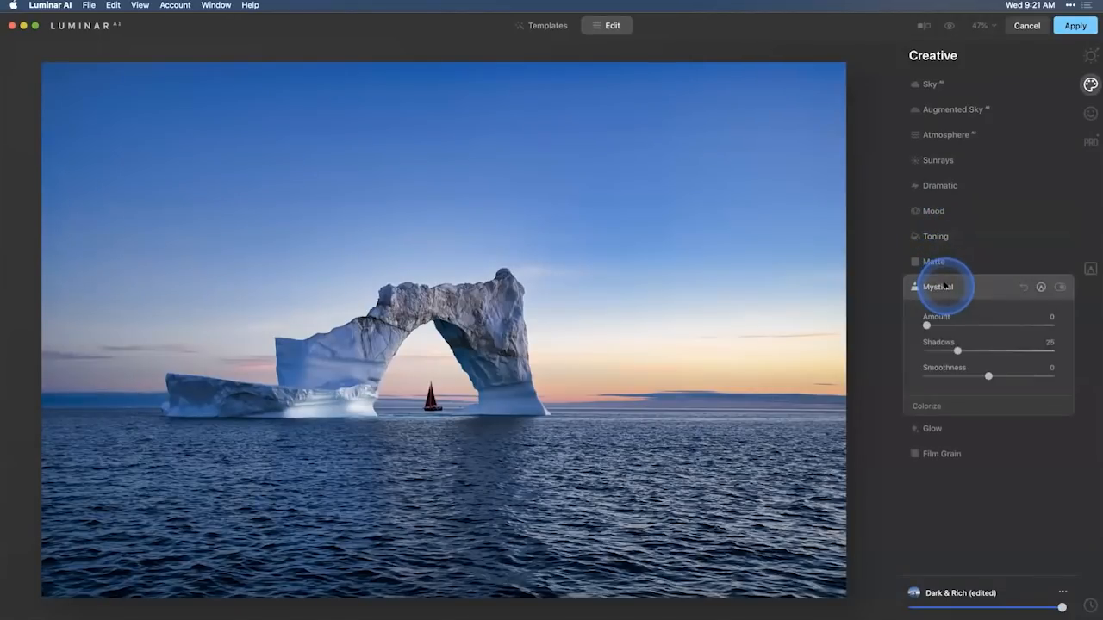
left_click_drag(926, 324, 953, 325)
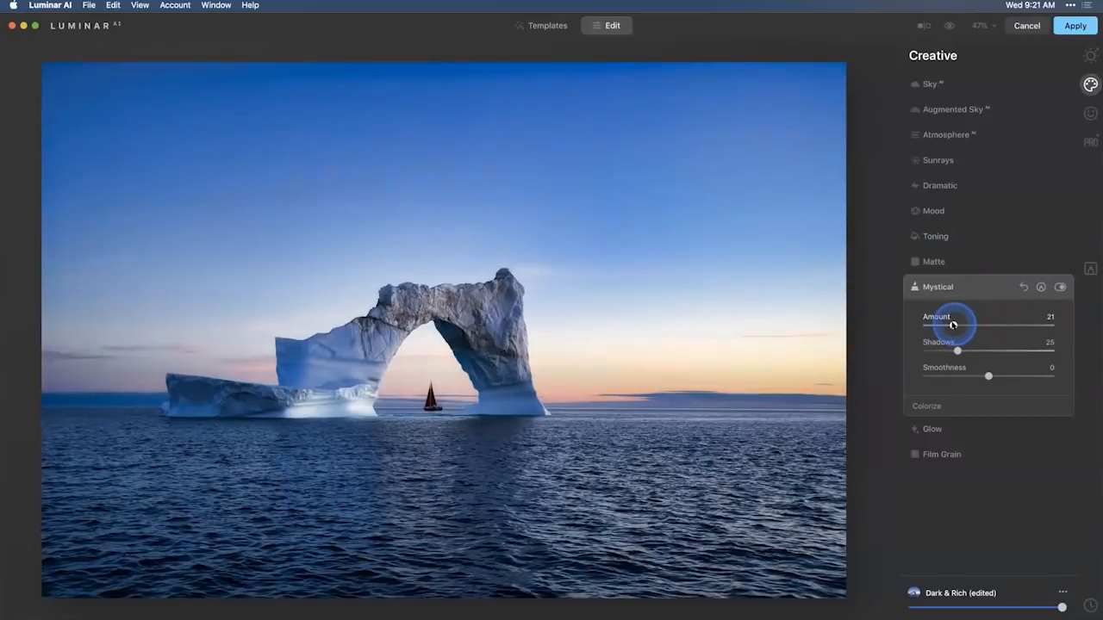
left_click(928, 406)
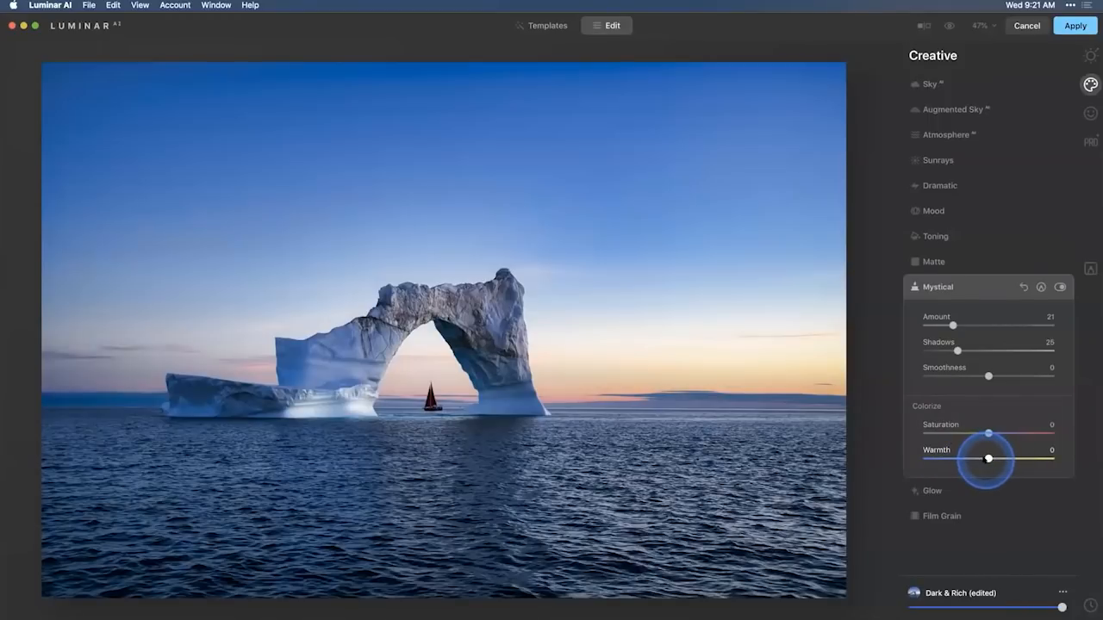
left_click_drag(989, 459, 1037, 459)
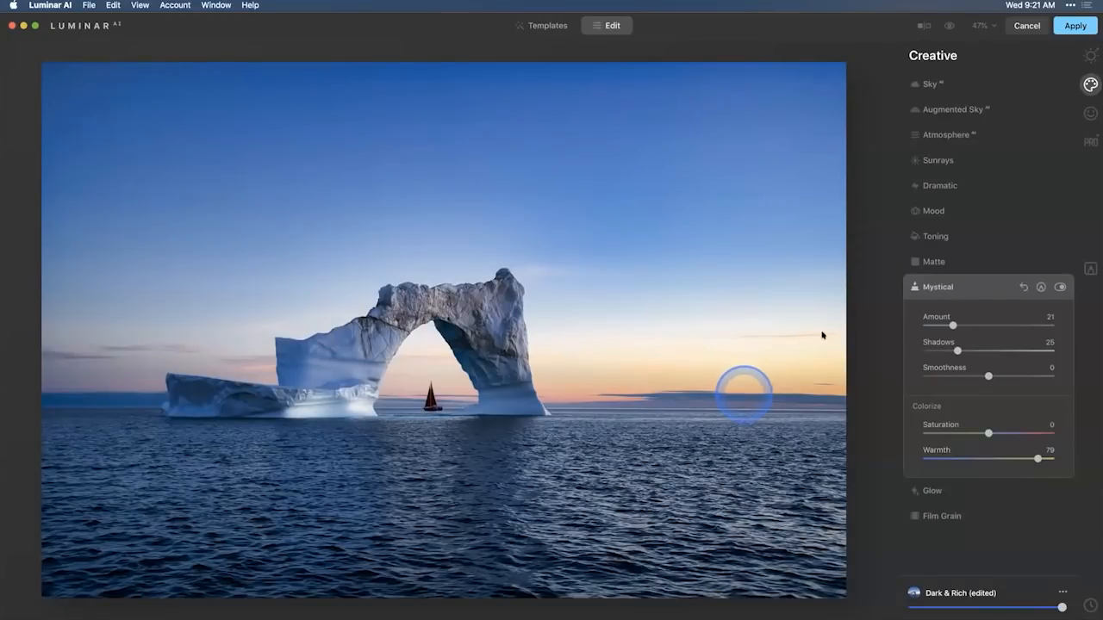
Add a vignette with Amount -100, Feather 39 and Inner Light 8.
left_click(1089, 55)
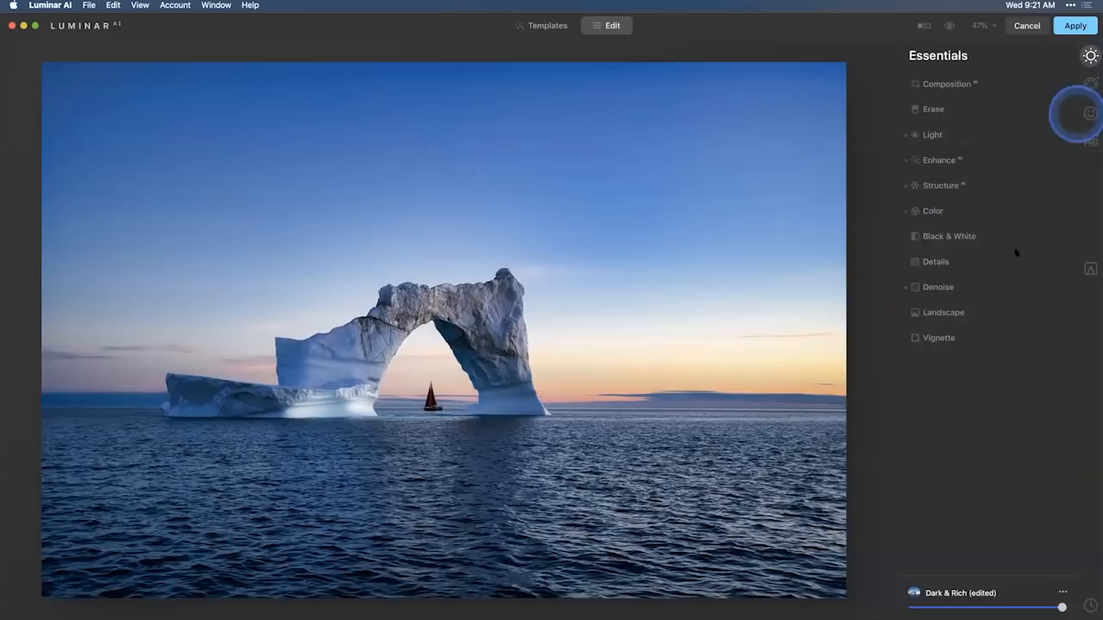
left_click(946, 339)
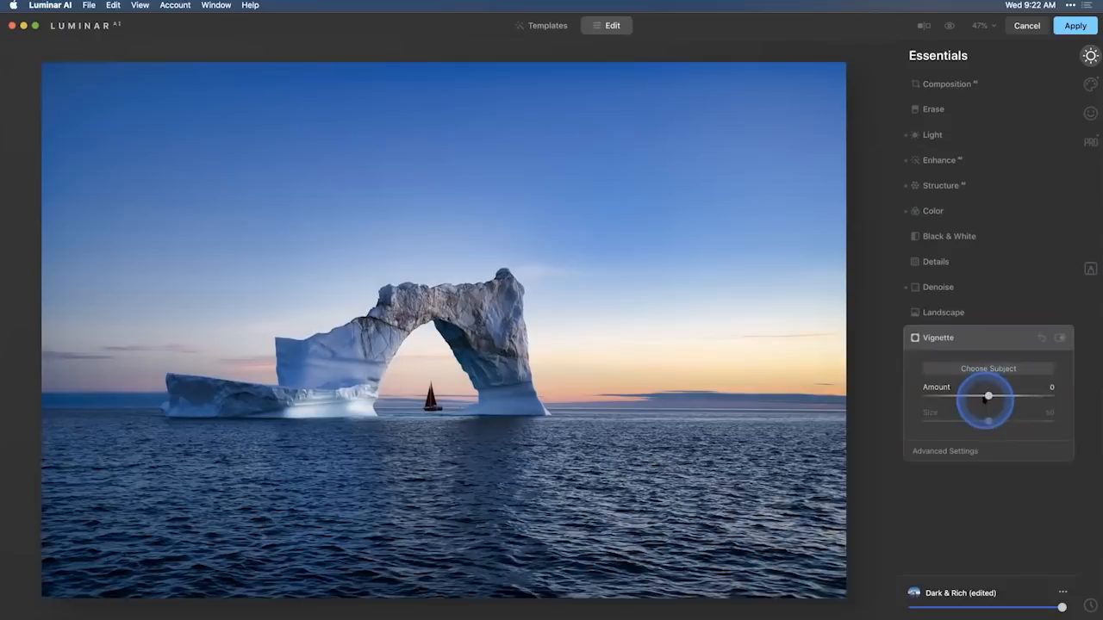
left_click_drag(988, 390, 897, 394)
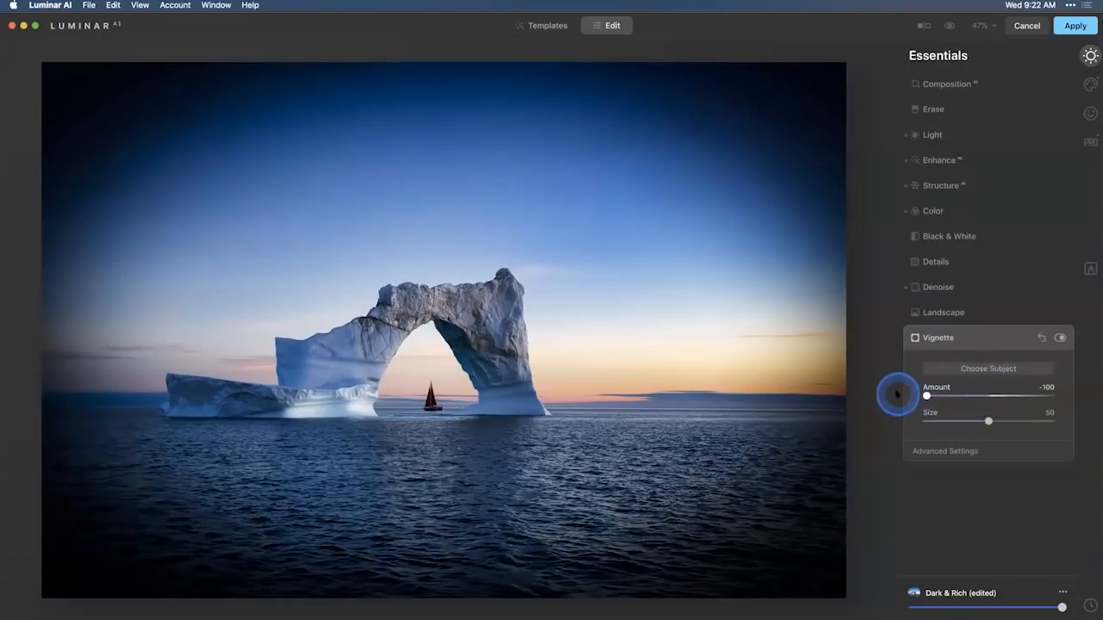
left_click(970, 451)
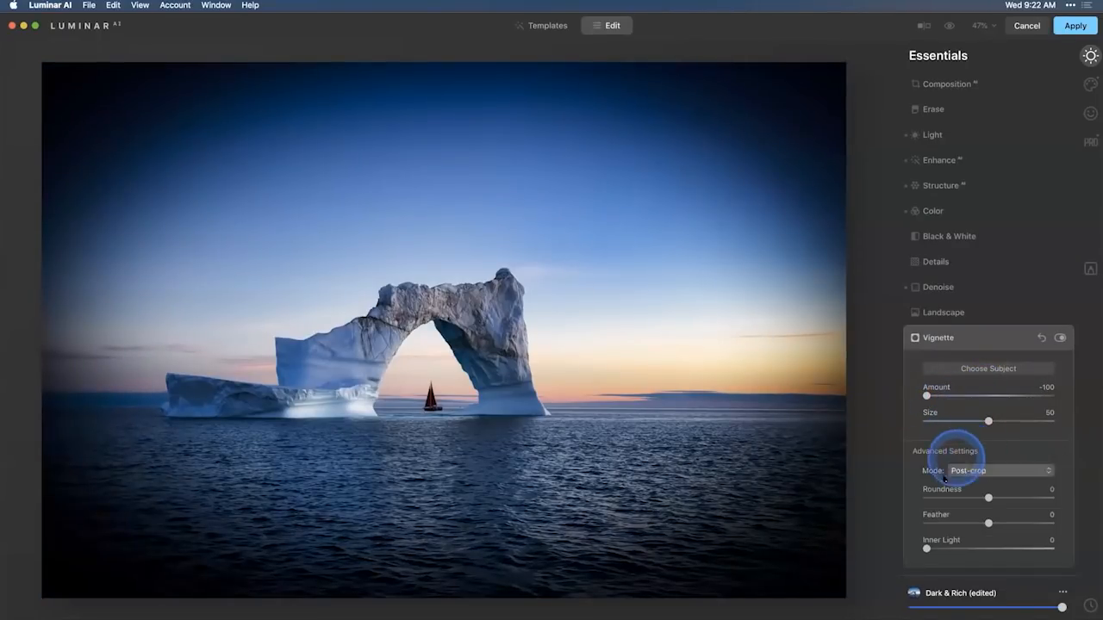
left_click_drag(989, 523, 1012, 522)
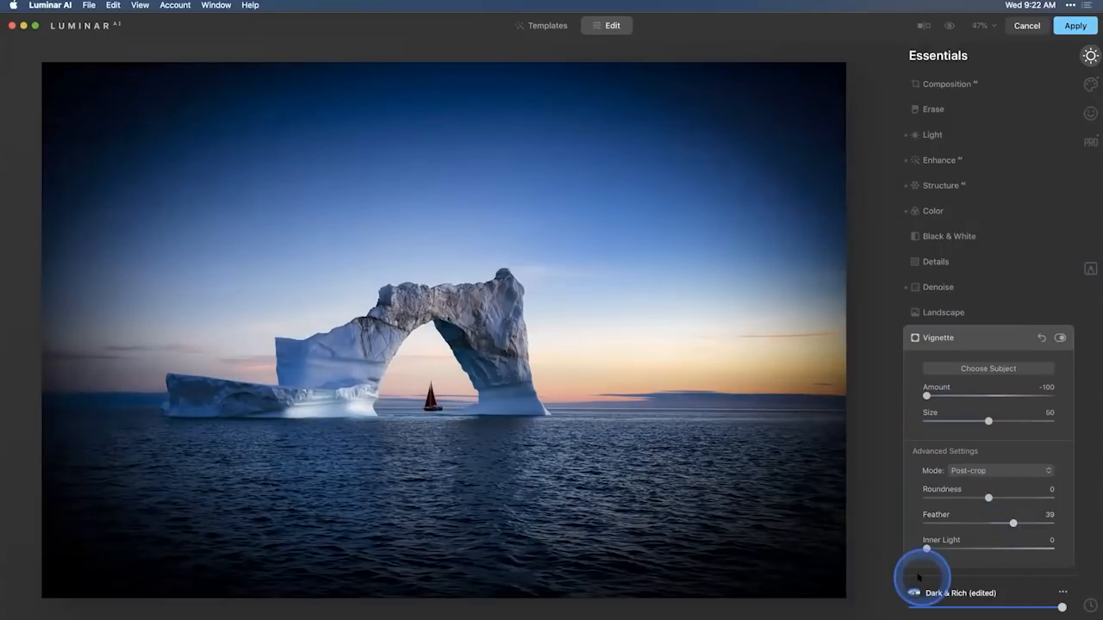
left_click_drag(927, 549, 935, 548)
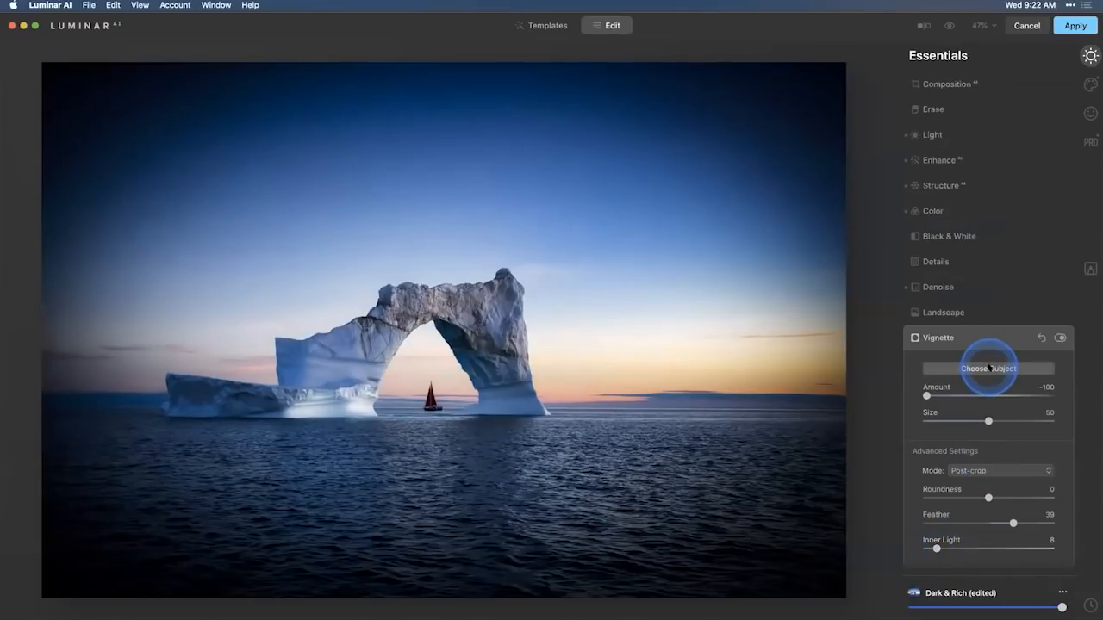
Center the vignette on the sailboat, set its Size to 12 and Amount to -43, and compare it switched off and on.
left_click(989, 369)
left_click(431, 399)
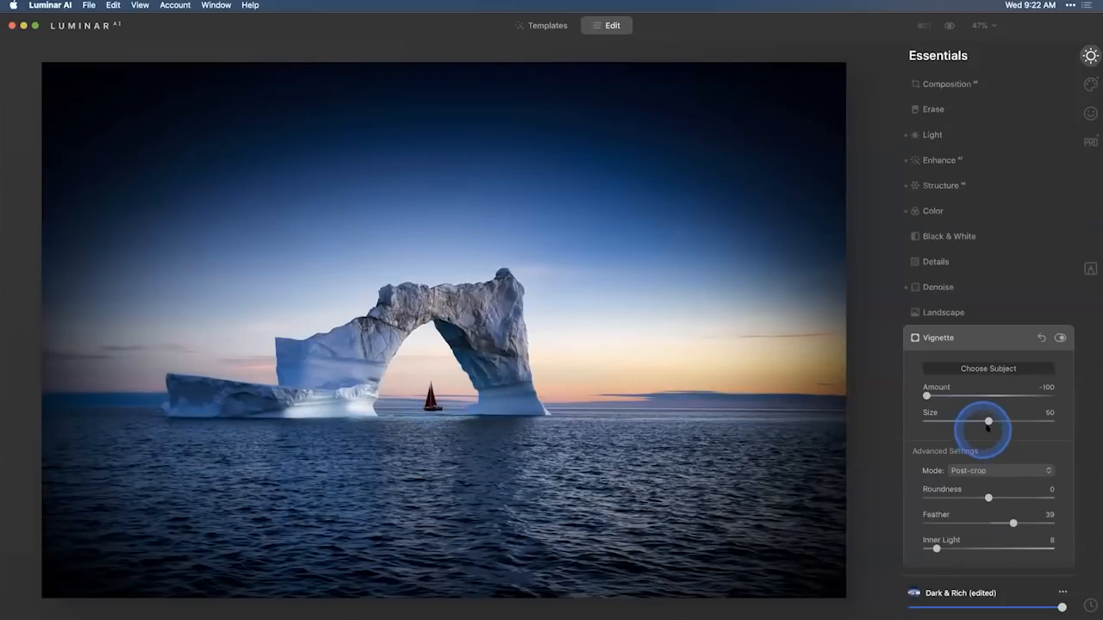
left_click_drag(988, 421, 961, 395)
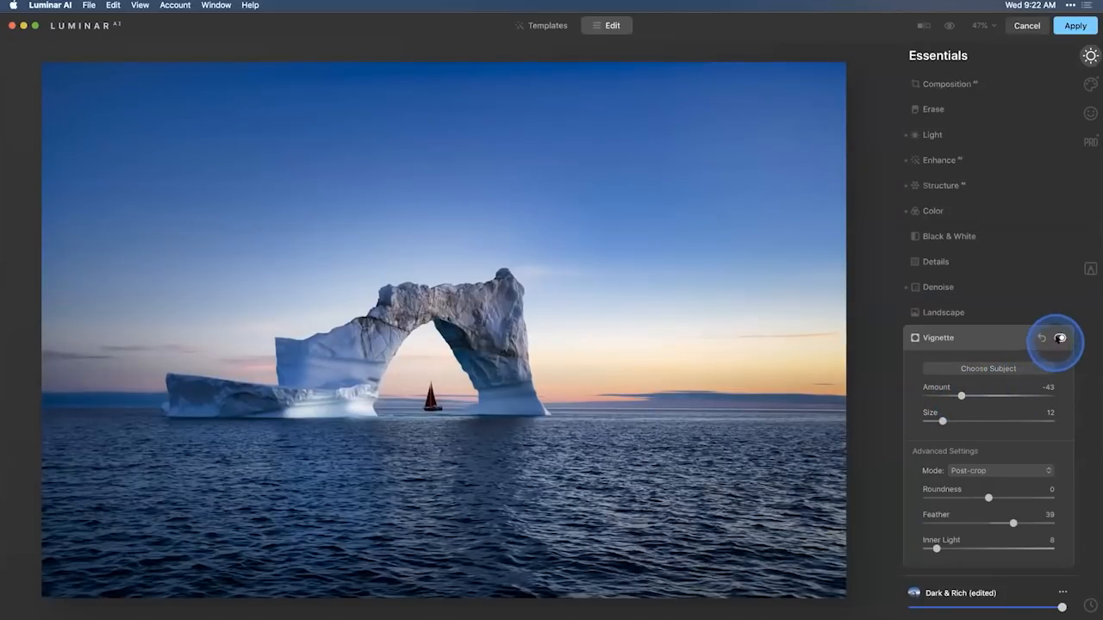
left_click(1060, 338)
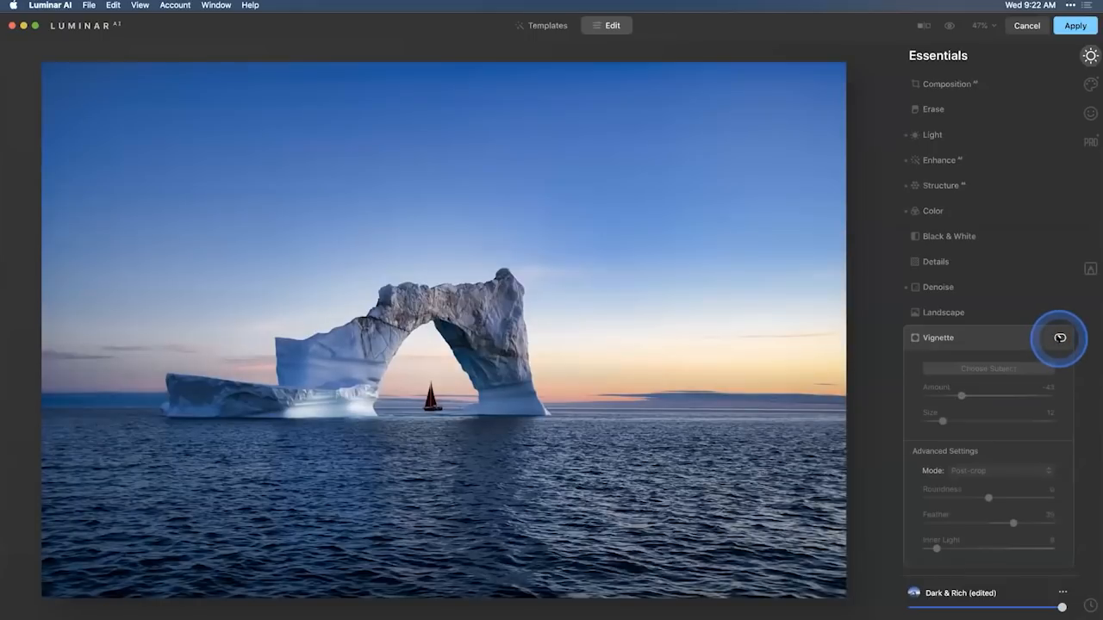
left_click(1060, 338)
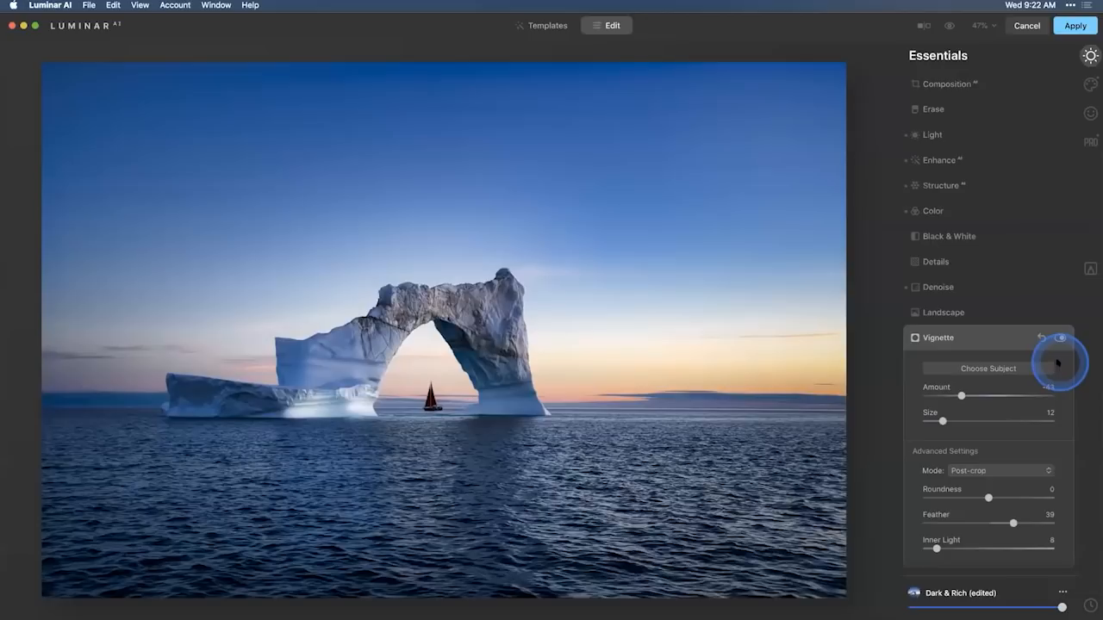
Compare the iceberg photo before and after editing, and apply the Luminar AI edit back to Lightroom Classic.
left_click(948, 26)
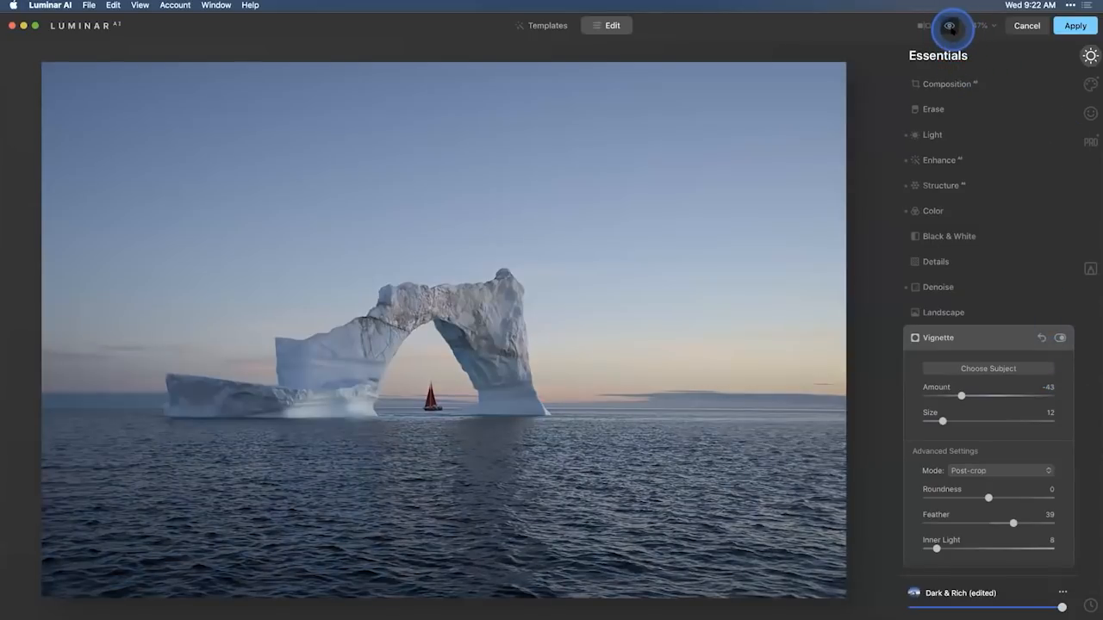
left_click(949, 26)
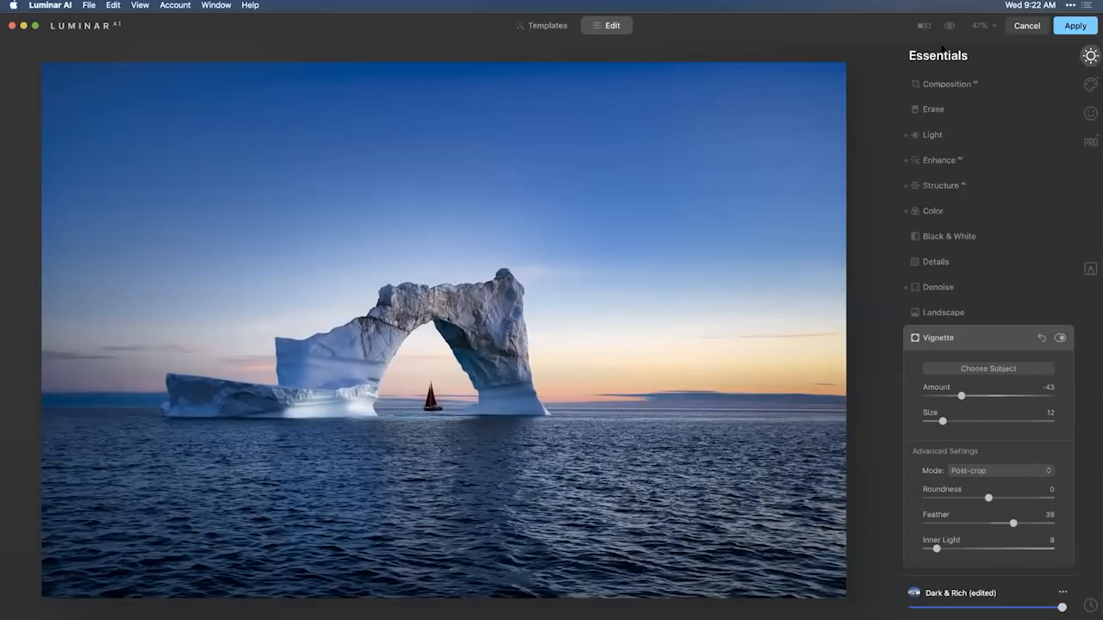
left_click(1076, 26)
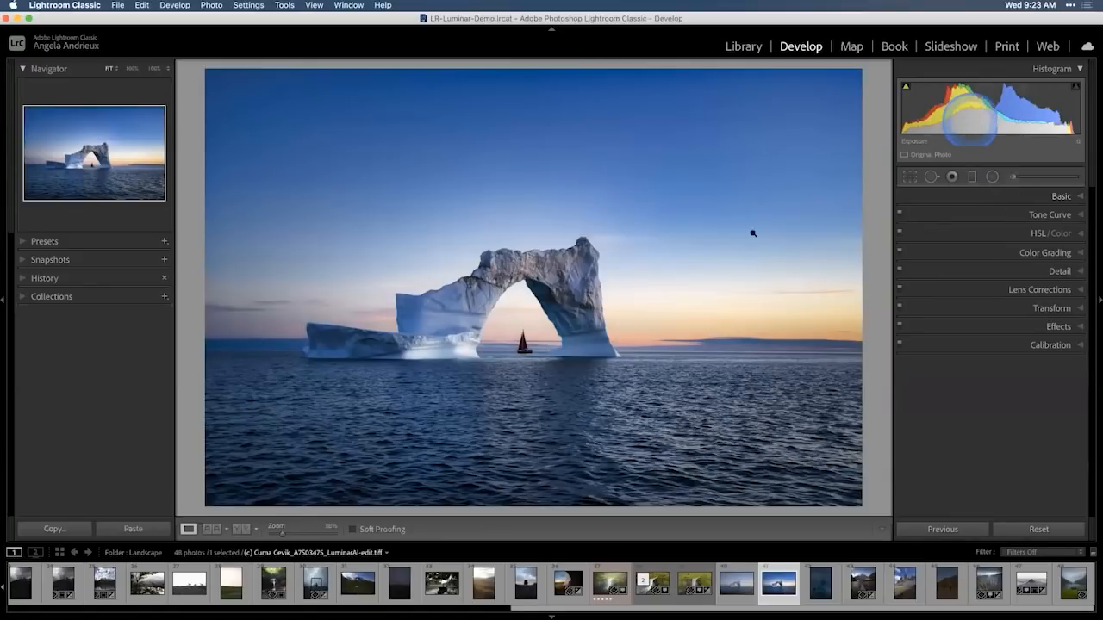
Examine the external editing options for the edited iceberg TIFF, including Open as Smart Object in Photoshop, and dismiss them.
right_click(566, 263)
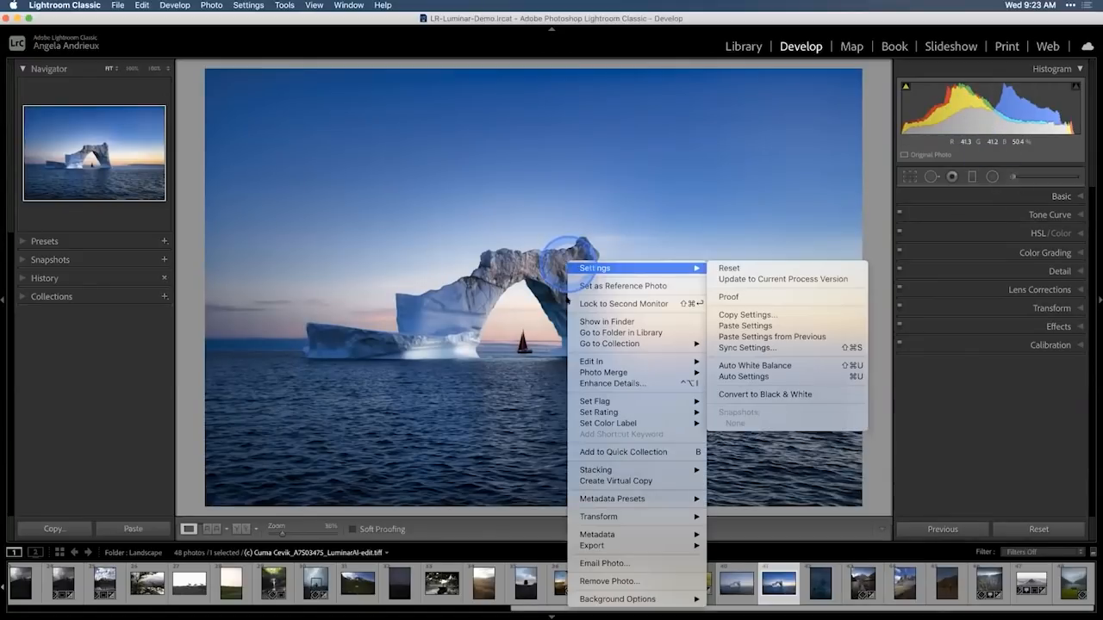
mouse_move(601, 362)
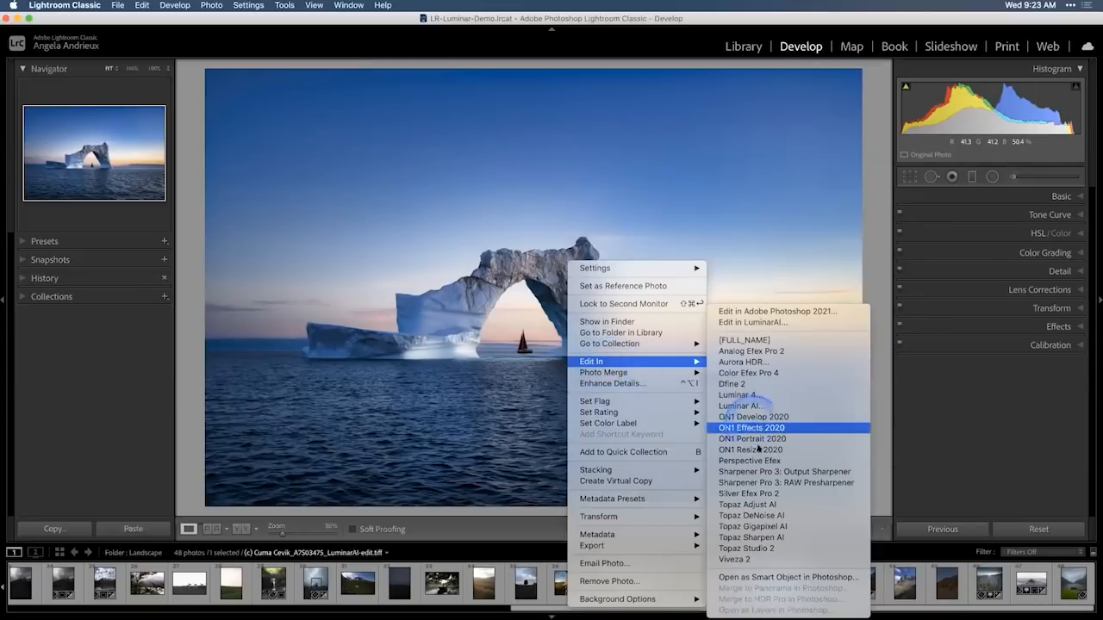
left_click(778, 577)
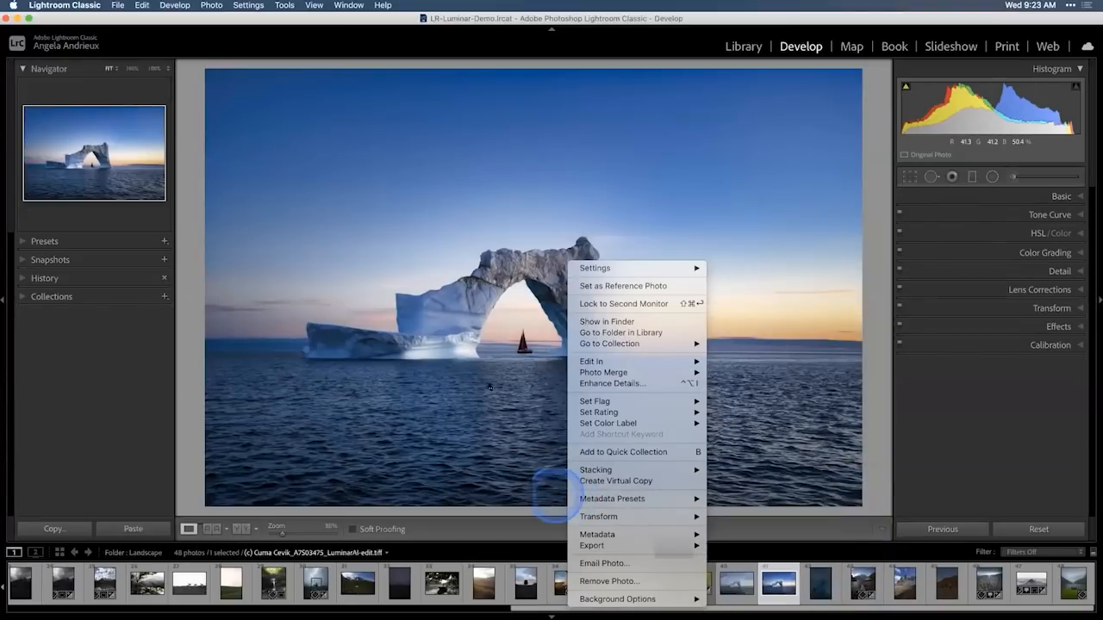
left_click(621, 153)
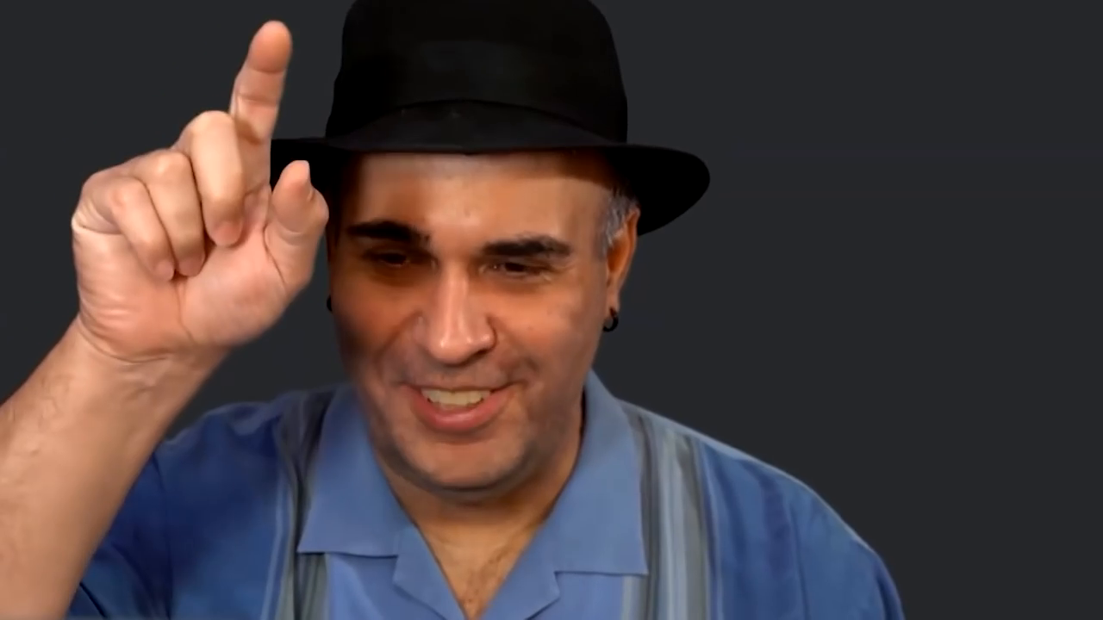
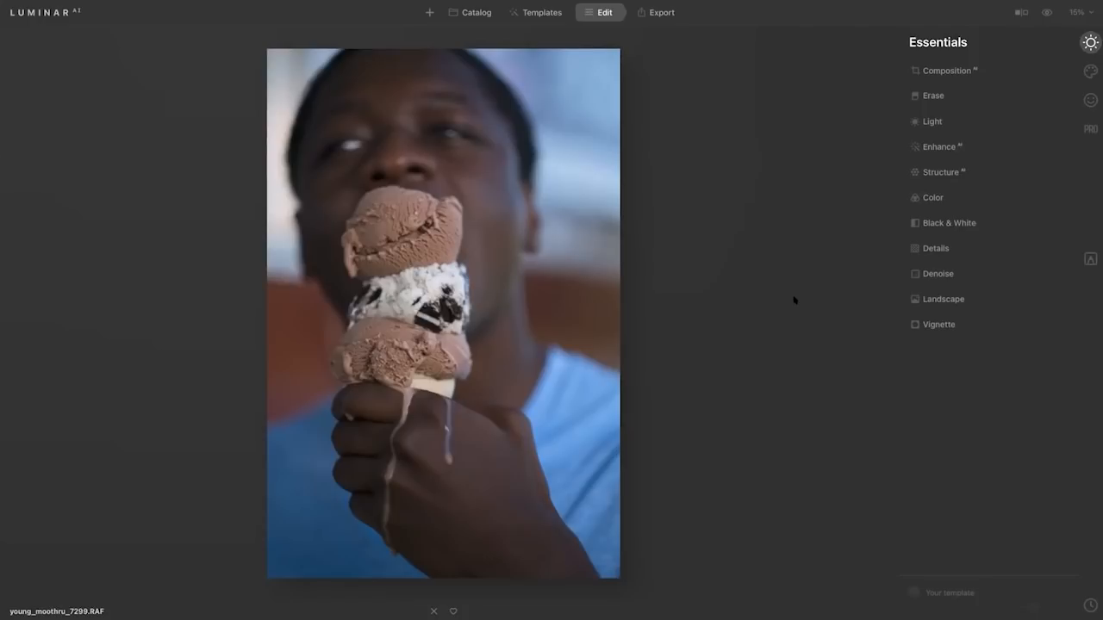
Set the Enhance AI Accent to 61 on the ice cream portrait.
left_click(962, 146)
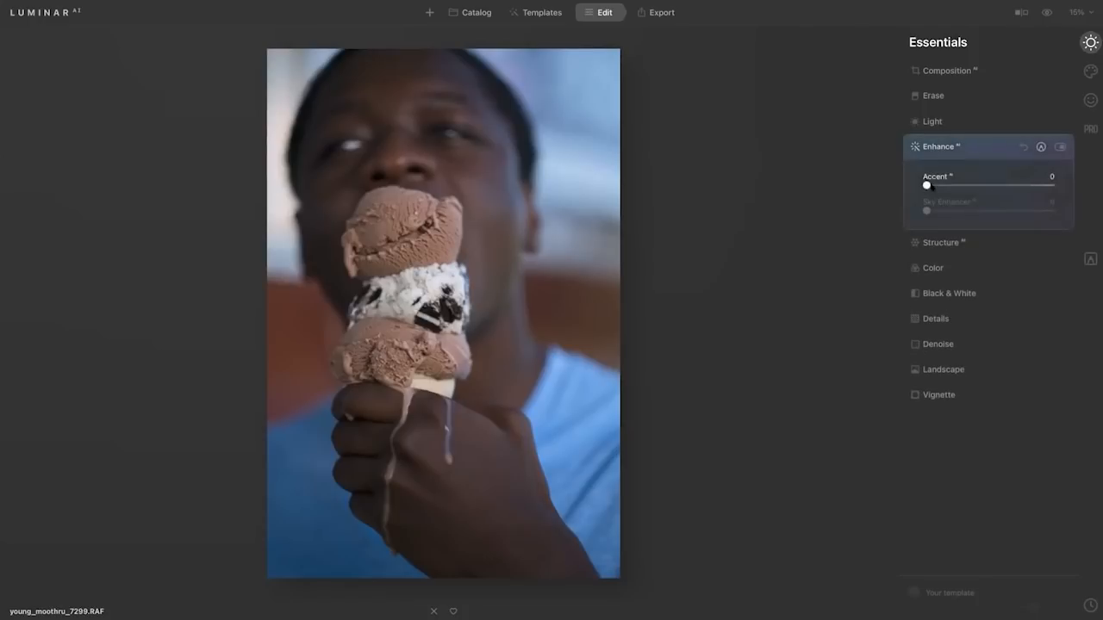
left_click_drag(929, 186, 1012, 188)
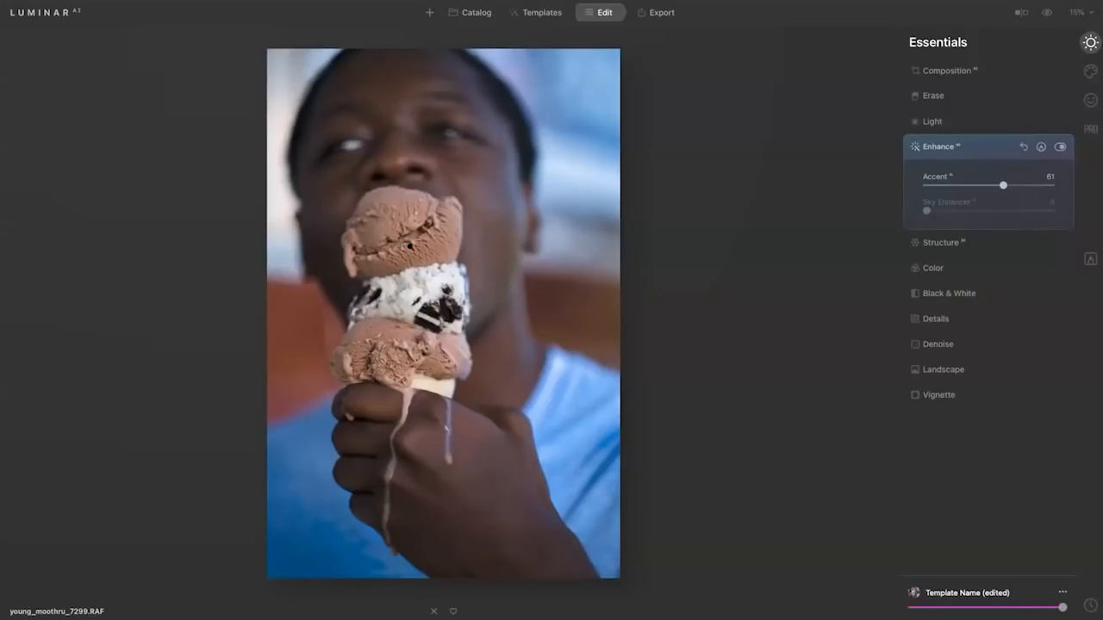
View the ice cream portrait in the Catalog, and hide and show its camera and file information.
left_click(477, 13)
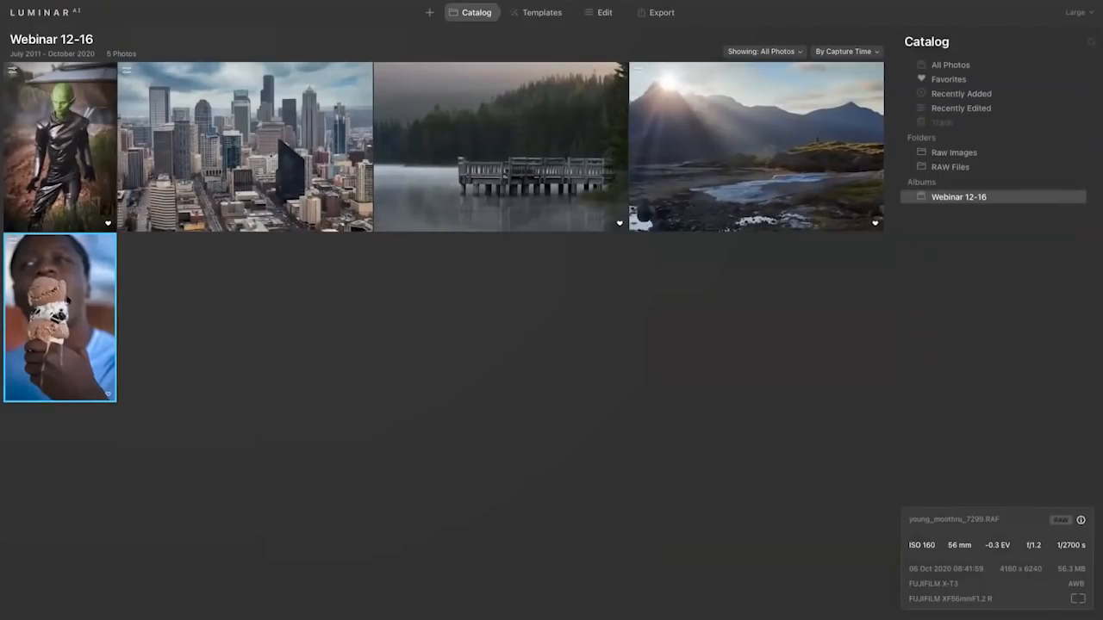
double_click(67, 300)
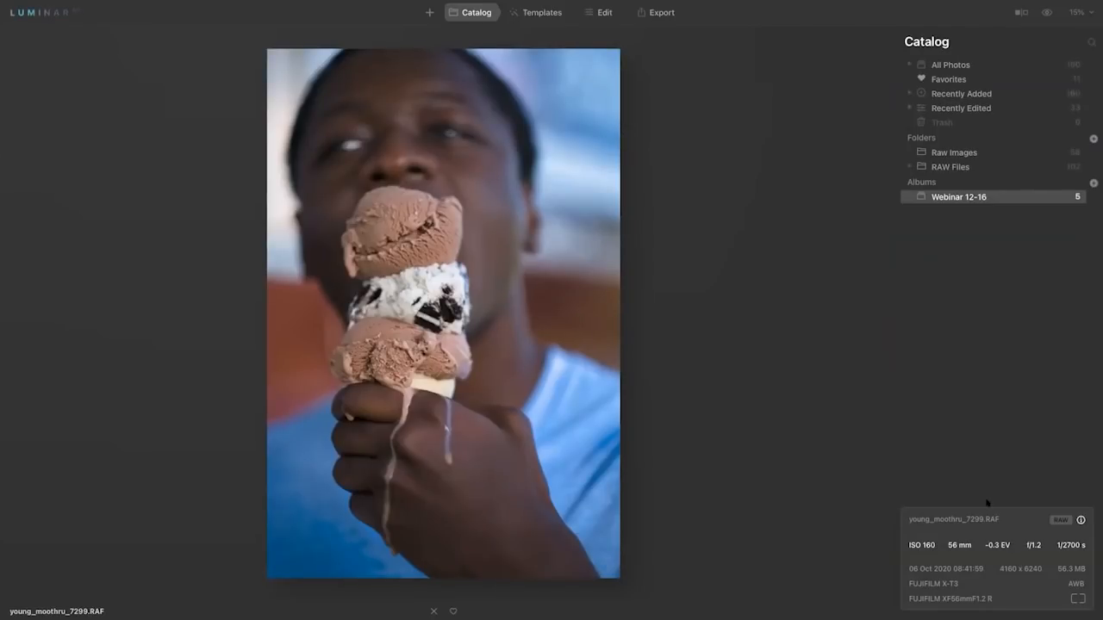
left_click(1081, 520)
left_click(1080, 521)
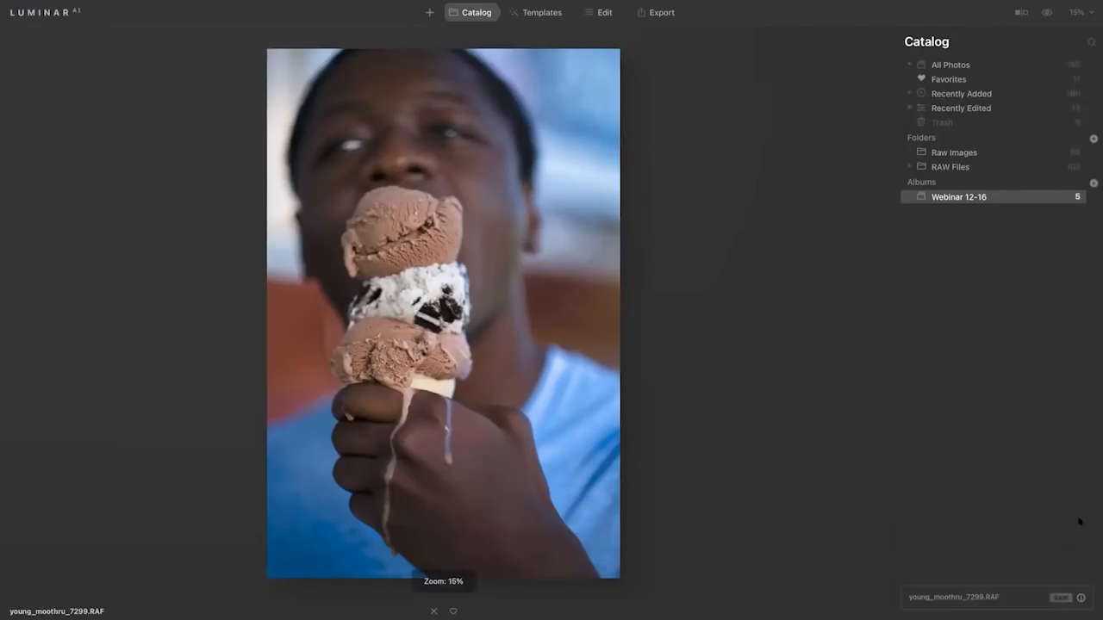
left_click(1080, 598)
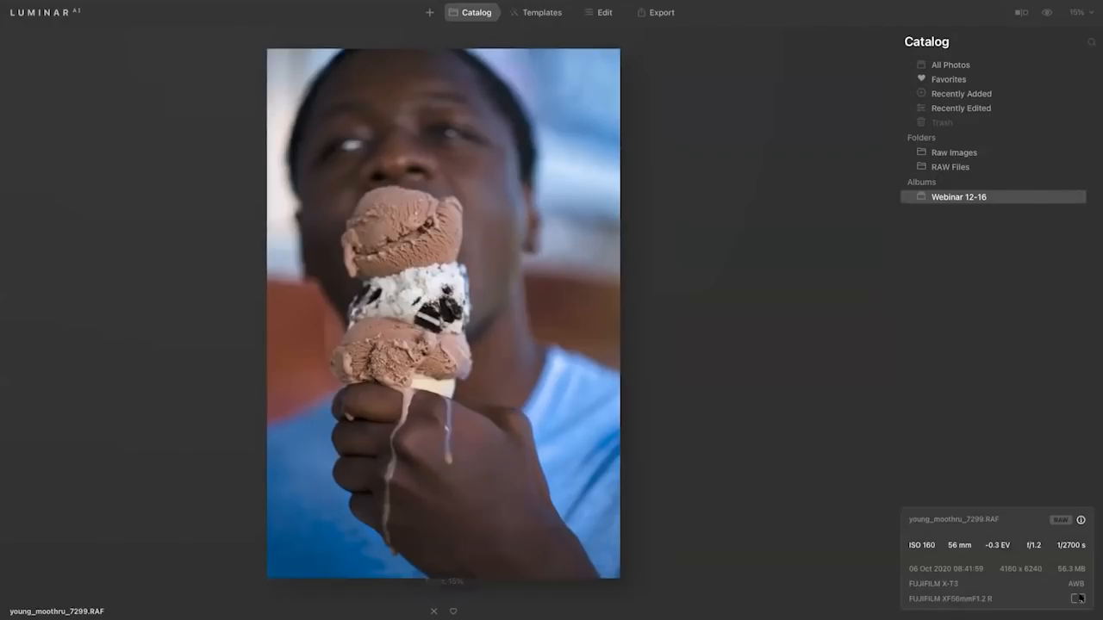
left_click(969, 521)
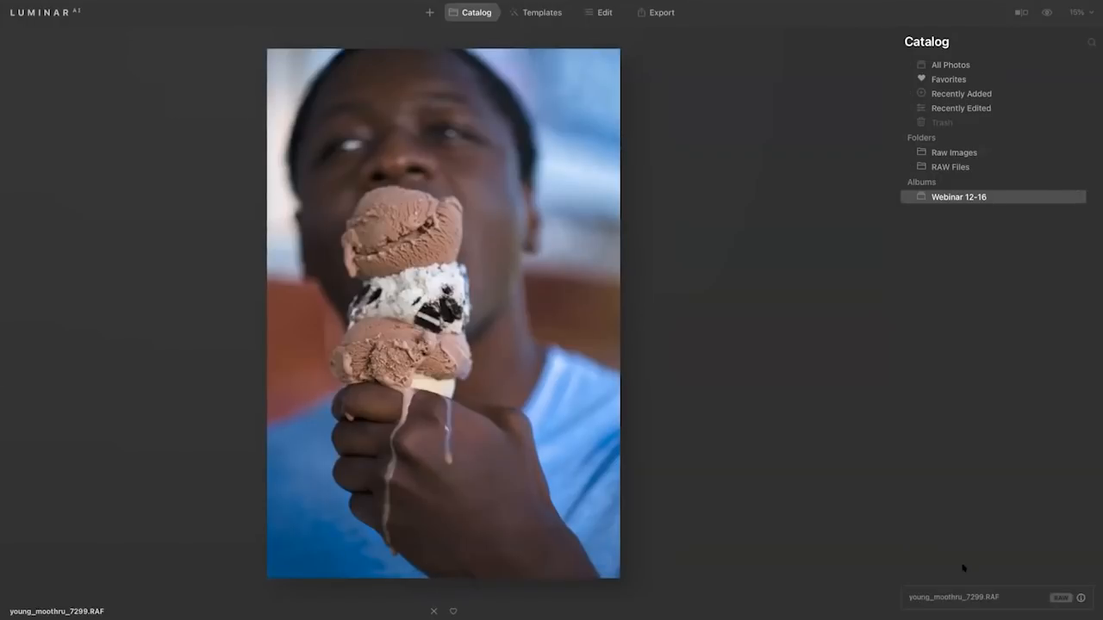
left_click(1080, 596)
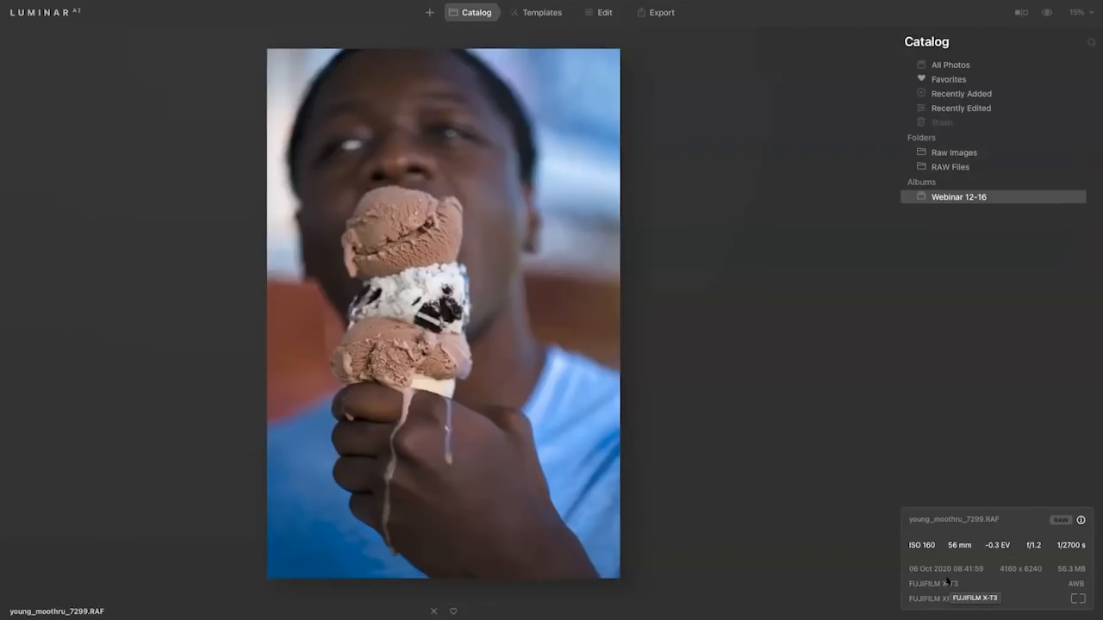
Examine the portrait's detail at 100%, from the fingers up to the top chocolate scoop, and return to the full view.
left_click(387, 352)
left_click_drag(386, 351, 503, 188)
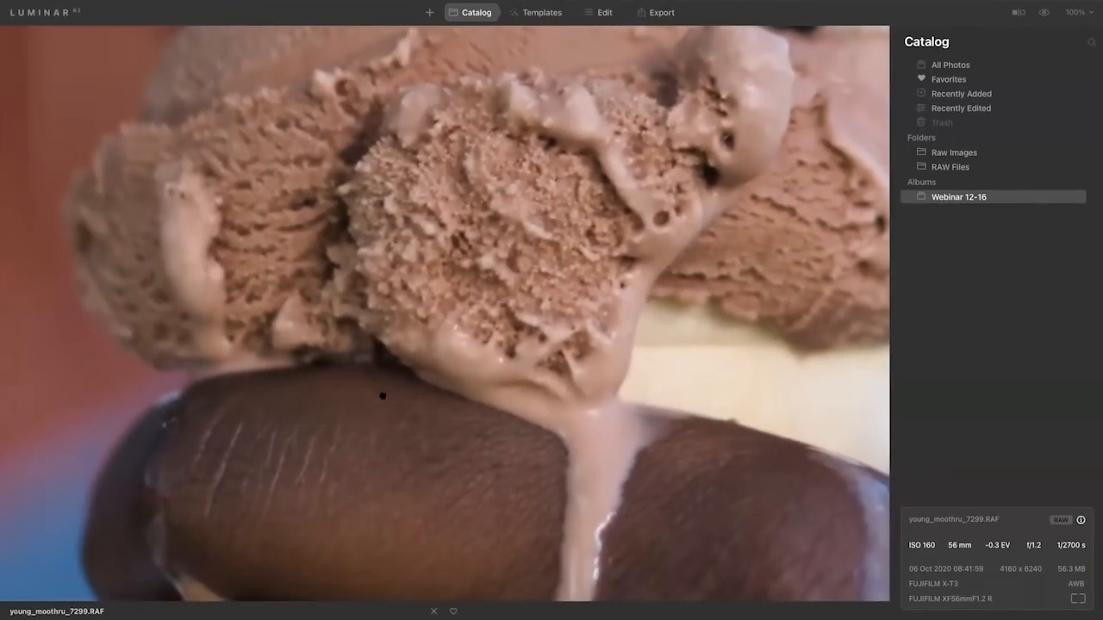
mouse_move(591, 159)
left_mouse_down()
mouse_move(566, 261)
mouse_move(507, 380)
mouse_move(477, 502)
left_mouse_up()
left_click_drag(599, 205, 587, 420)
left_click_drag(562, 264, 571, 346)
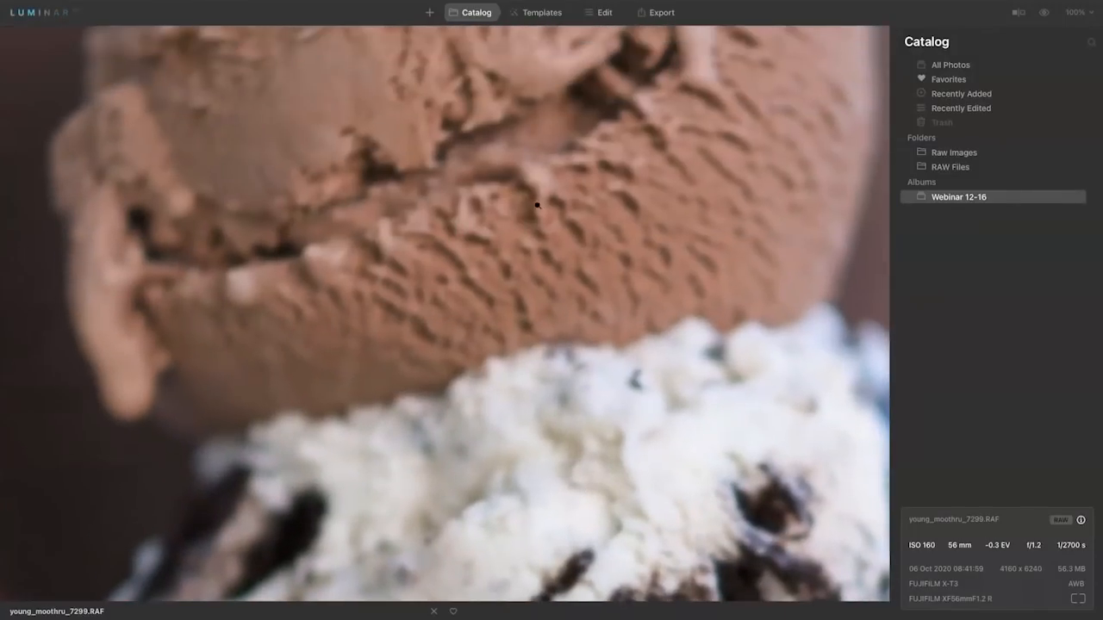
left_click(537, 205)
Set the Structure AI Amount to 66 in Edit, and compare the effect switched off and on.
left_click(605, 12)
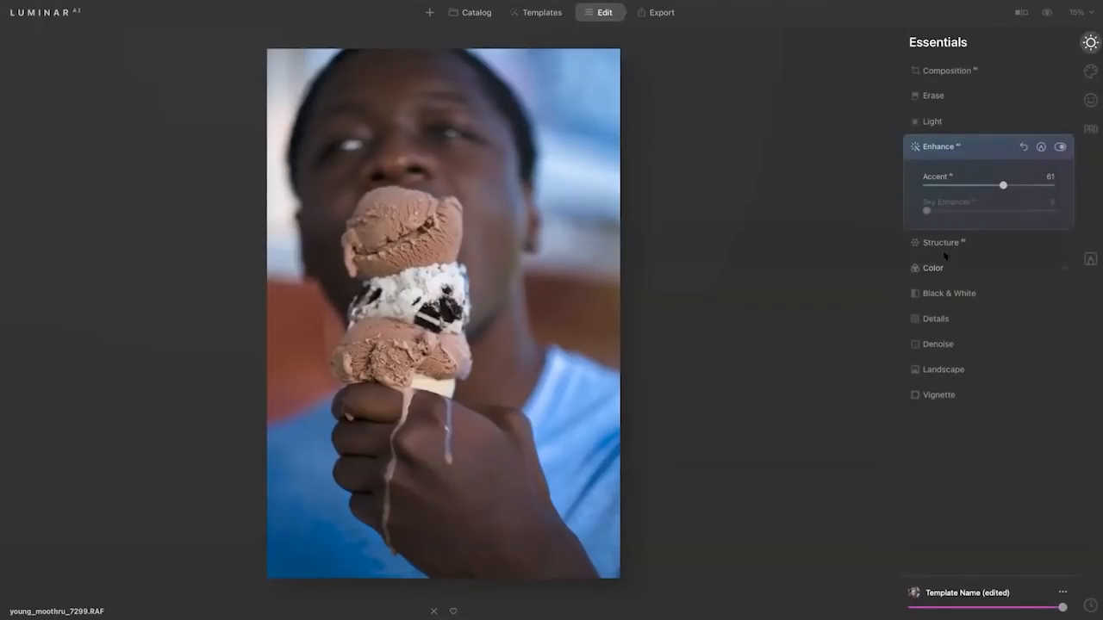
left_click(954, 244)
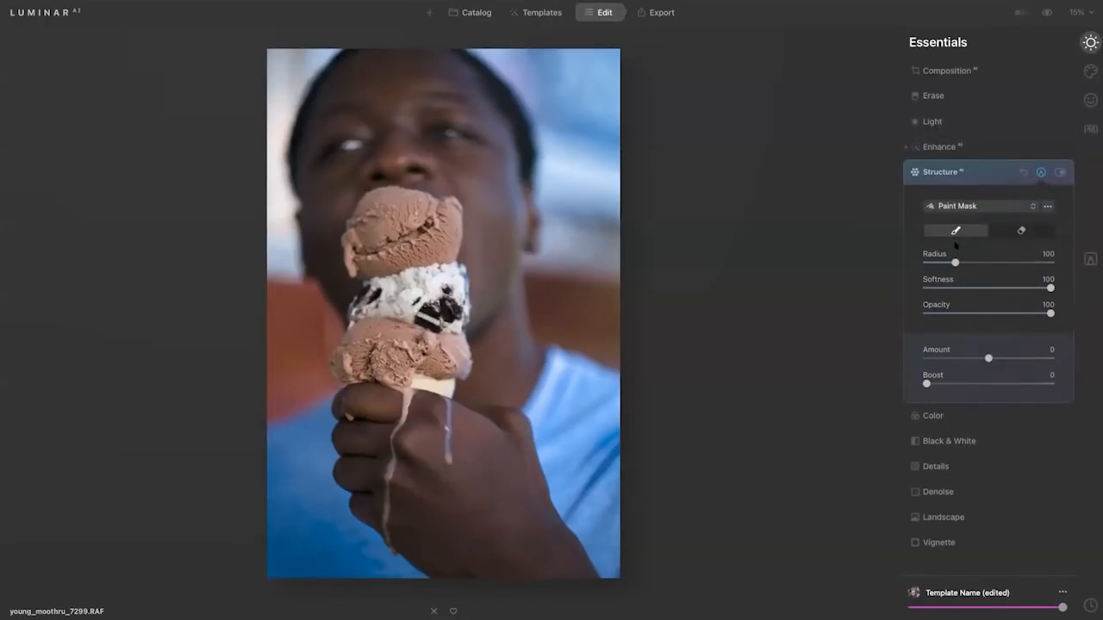
left_click(1042, 173)
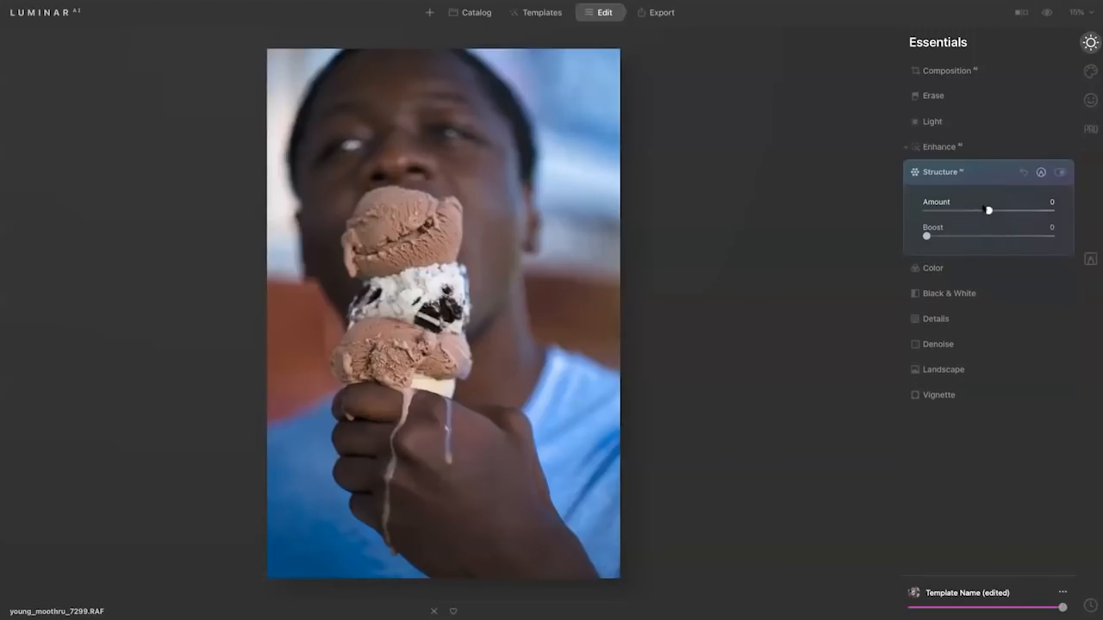
left_click_drag(989, 210, 1031, 212)
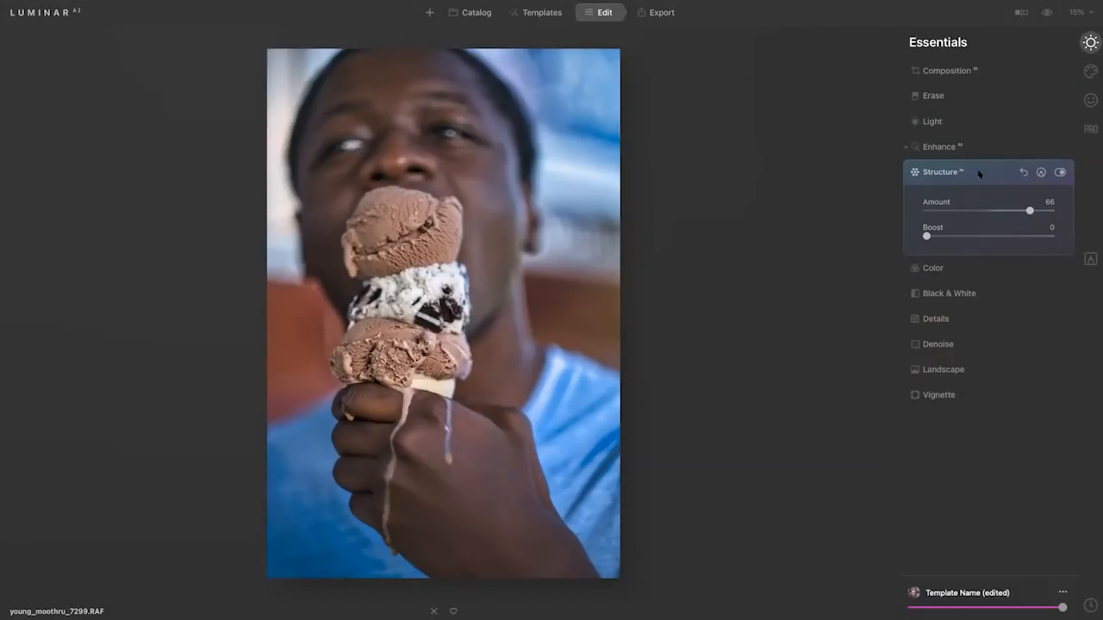
left_click(1060, 172)
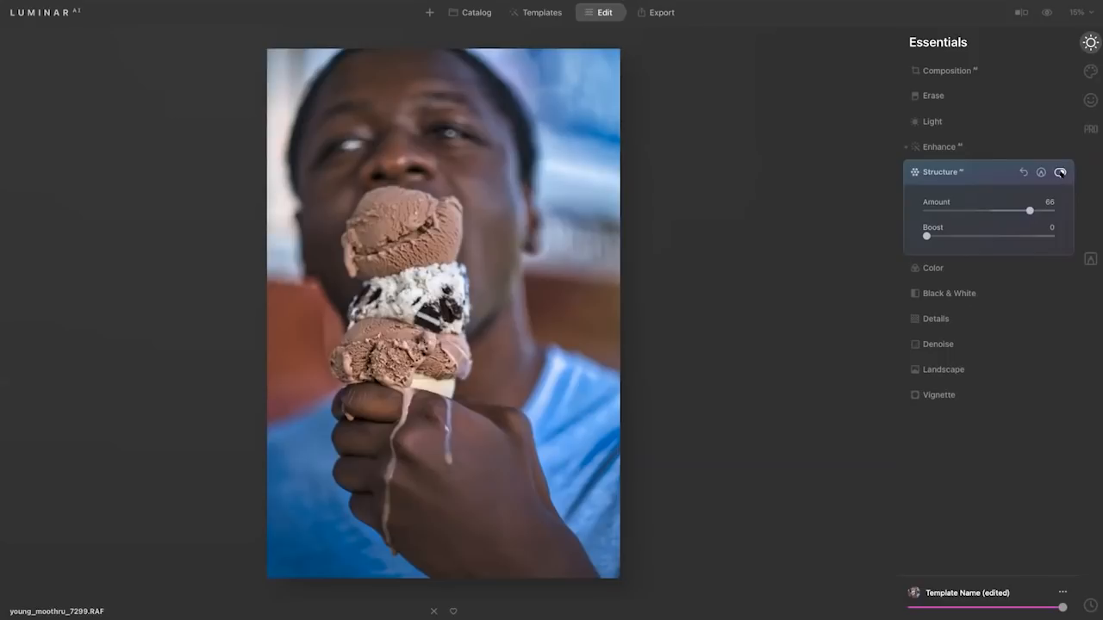
left_click(1060, 172)
Paint a Structure mask over the ice cream scoops with a brush radius of 88, and compare the effect off and on.
left_click(1041, 172)
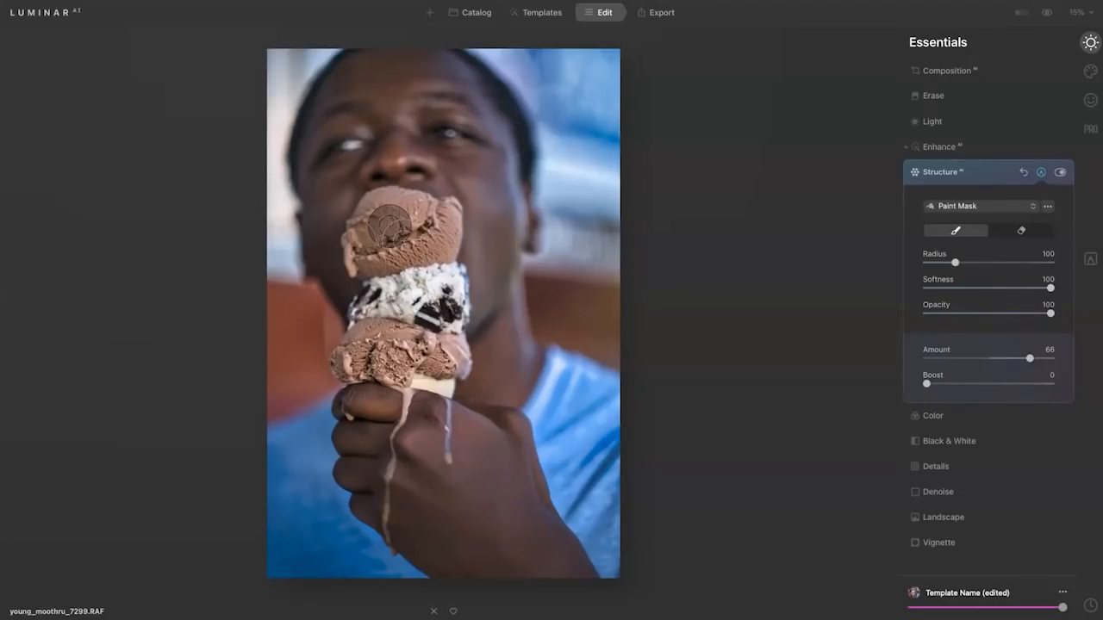
key("bracketleft")
key("bracketleft")
key("bracketleft")
key("bracketleft")
key("bracketleft")
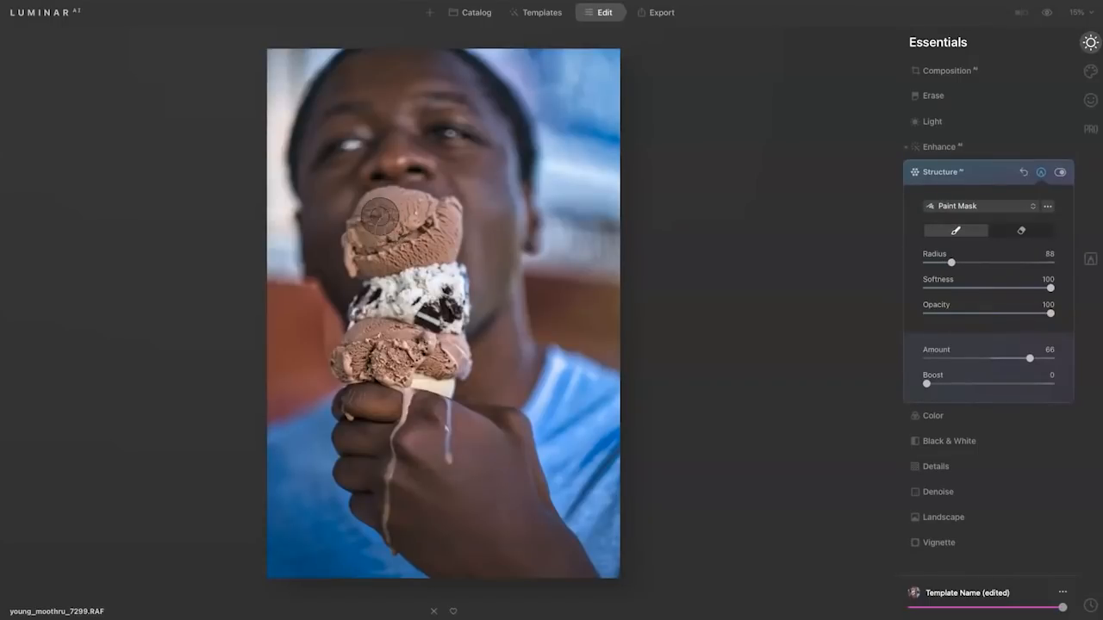
mouse_move(369, 229)
left_mouse_down()
mouse_move(417, 214)
mouse_move(419, 237)
mouse_move(381, 268)
mouse_move(351, 345)
mouse_move(405, 355)
mouse_move(422, 345)
mouse_move(416, 250)
mouse_move(428, 298)
mouse_move(426, 346)
mouse_move(371, 362)
left_mouse_up()
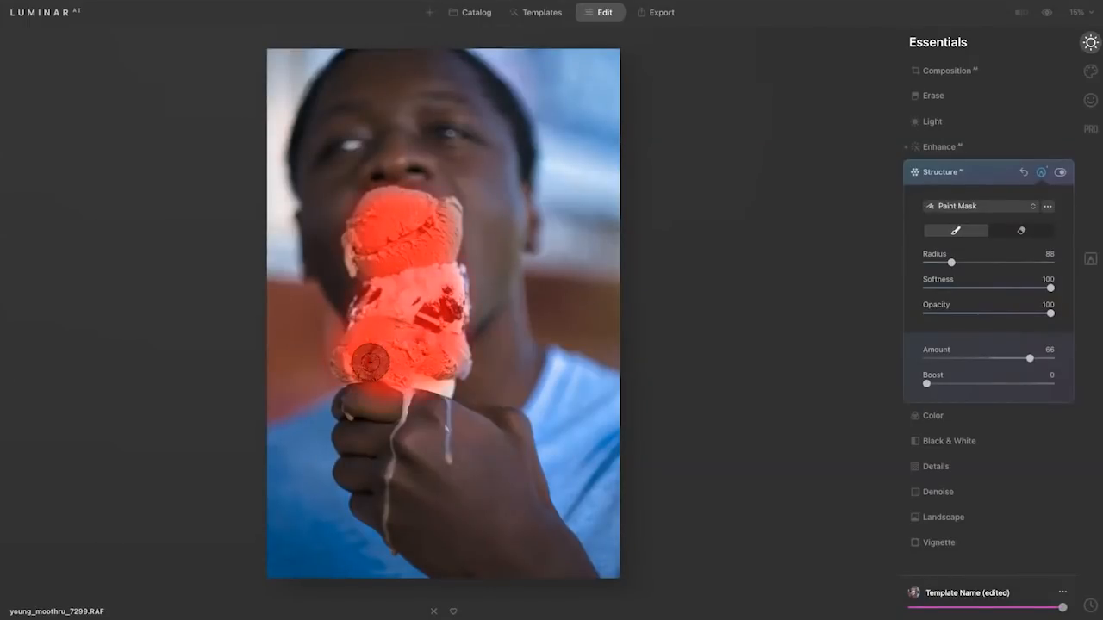
left_click(1060, 172)
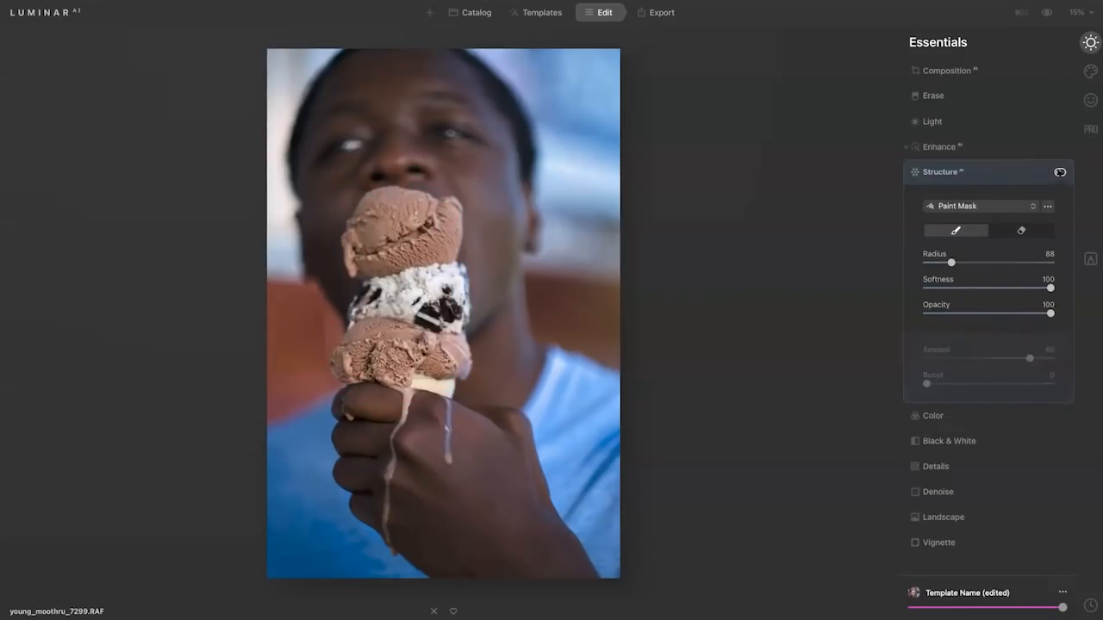
left_click(1060, 172)
left_click(1060, 172)
left_click(1060, 173)
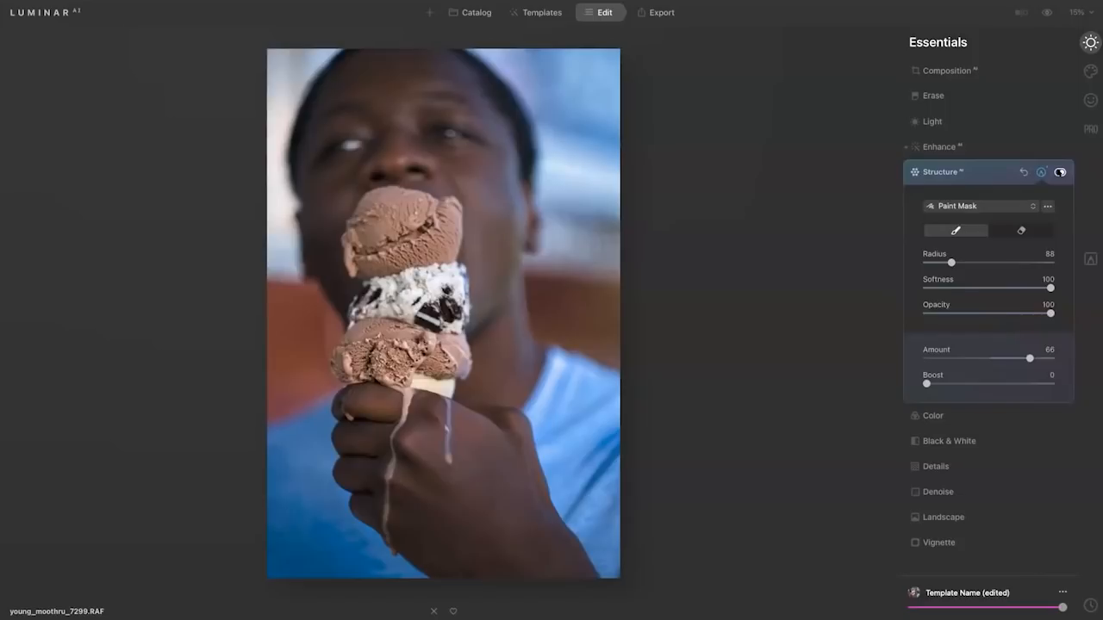
Copy the Structure mask, paste it onto a Black & White conversion to limit it to the ice cream, and reset the conversion.
left_click(1048, 206)
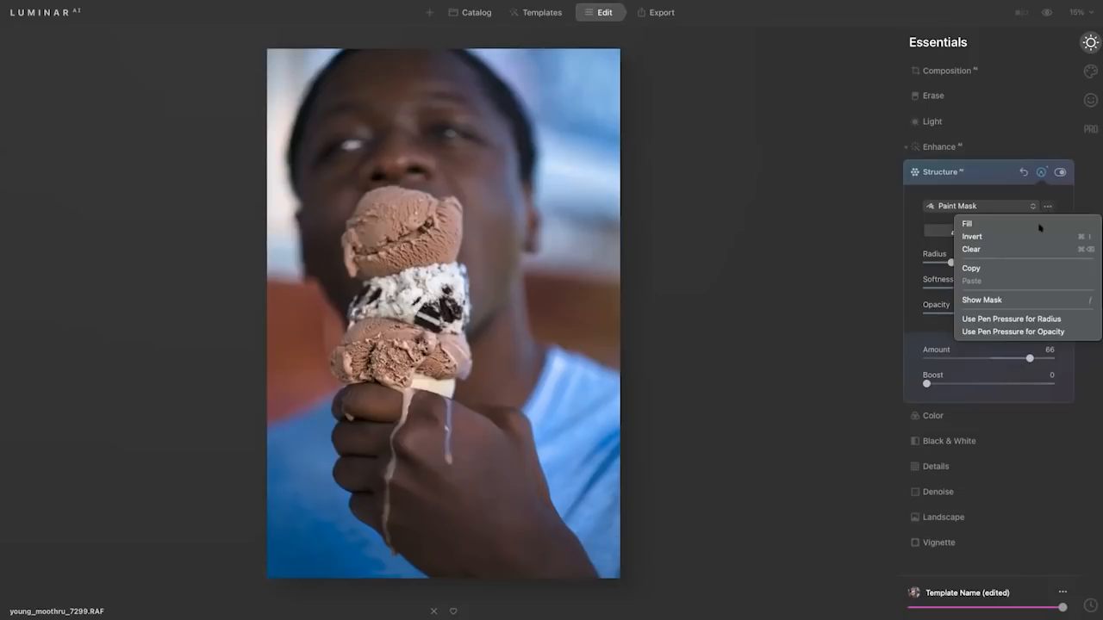
left_click(1038, 268)
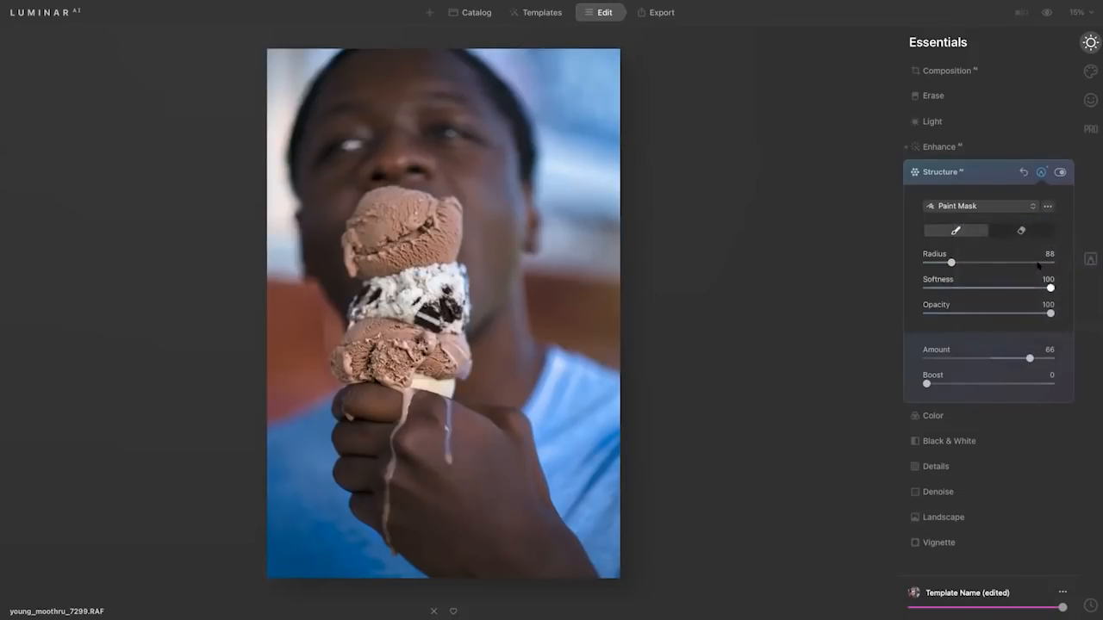
left_click(978, 440)
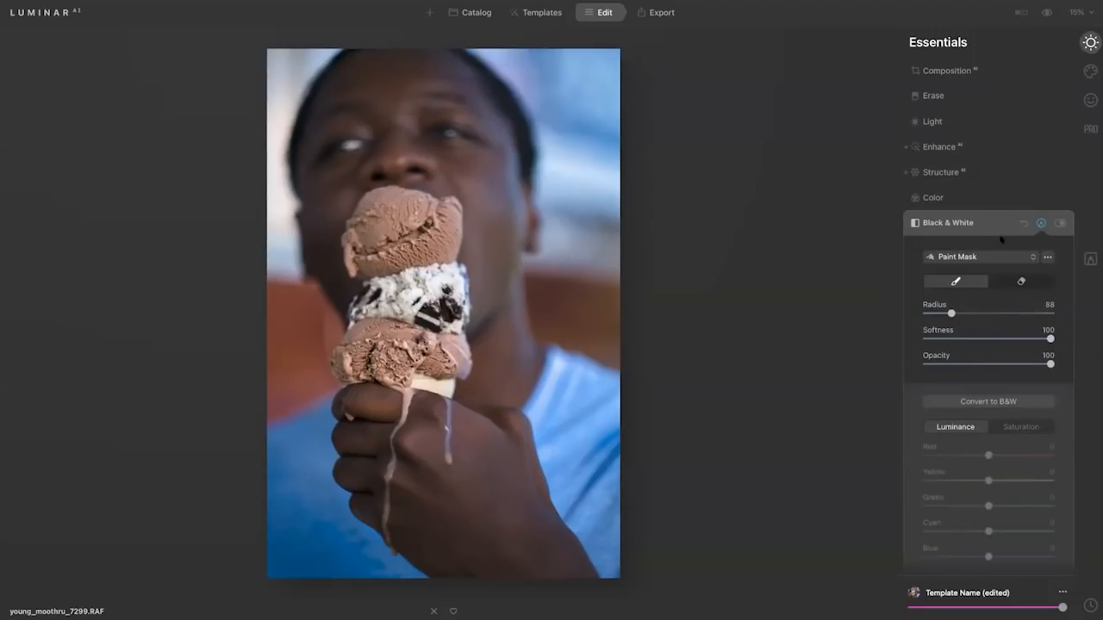
left_click(1041, 224)
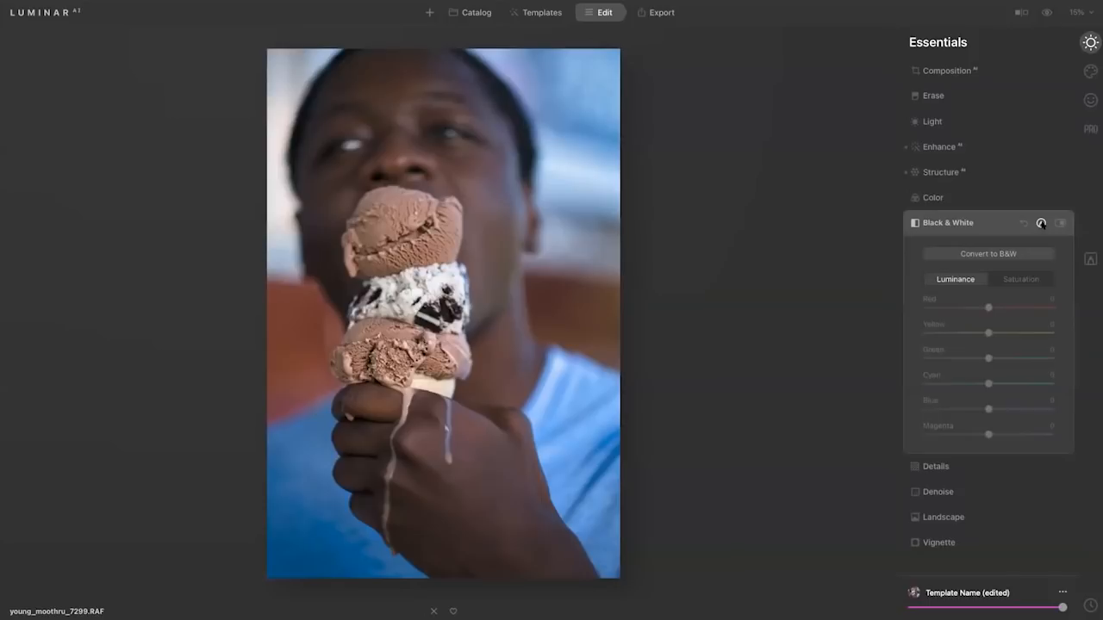
left_click(997, 253)
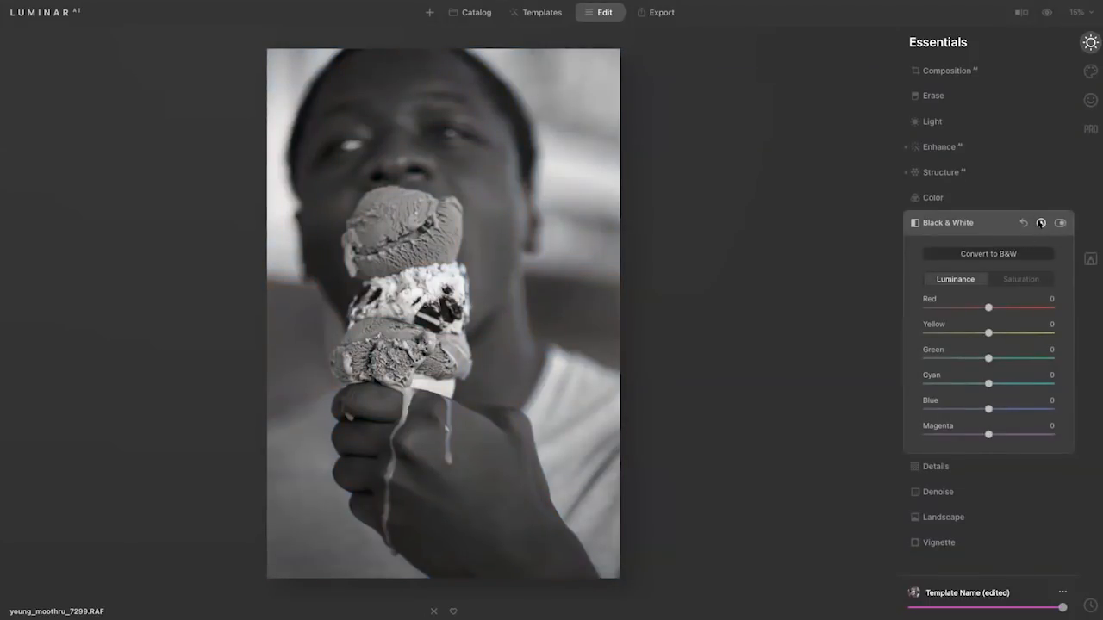
left_click(1041, 223)
left_click(1047, 257)
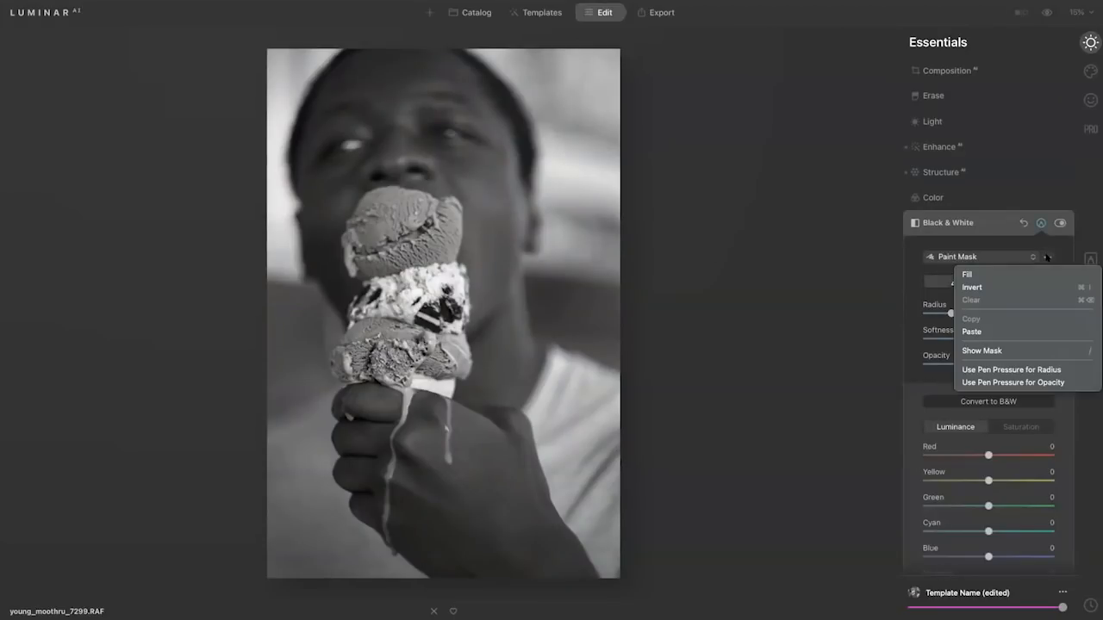
left_click(1029, 330)
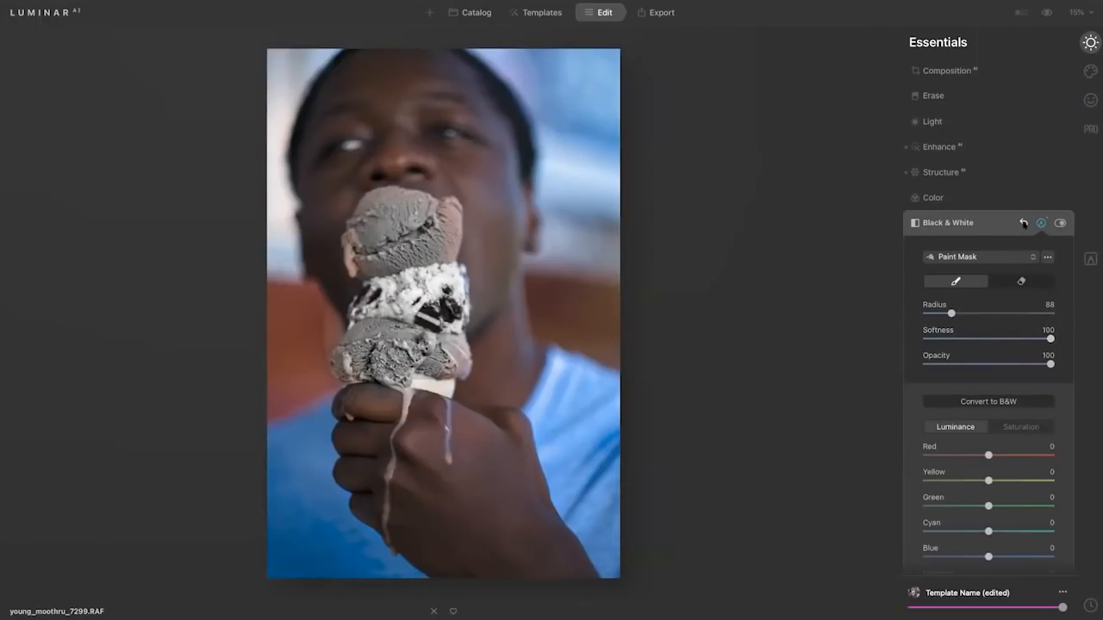
left_click(1023, 223)
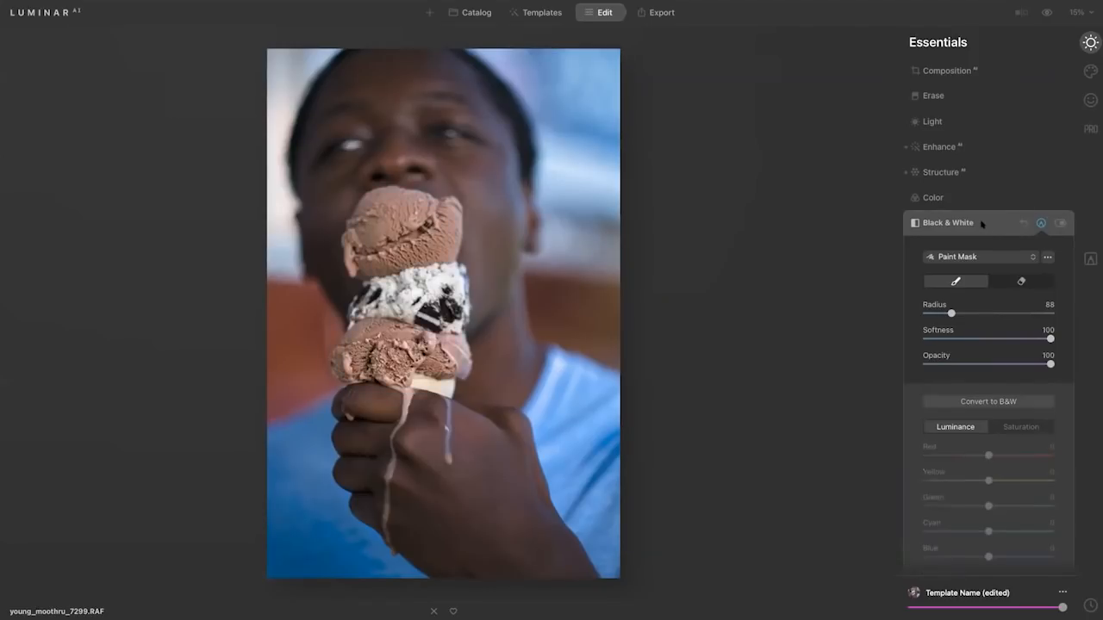
left_click(981, 225)
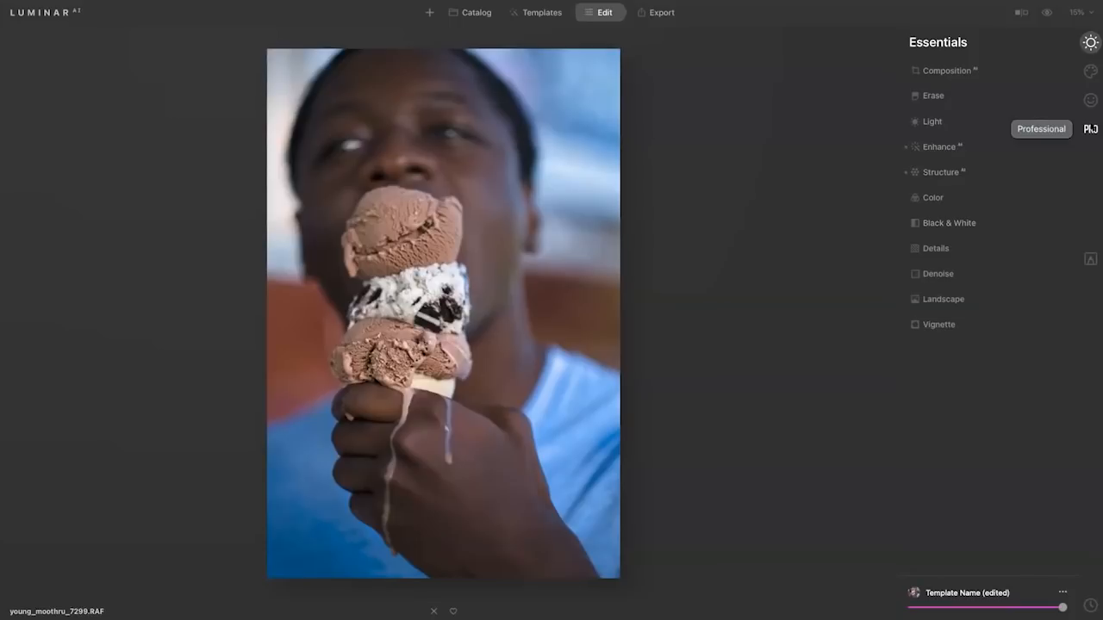
Set the Color Contrast Amount in Color Harmony to 25, leave Hue at 0, and compare the adjustment off and on.
left_click(1090, 128)
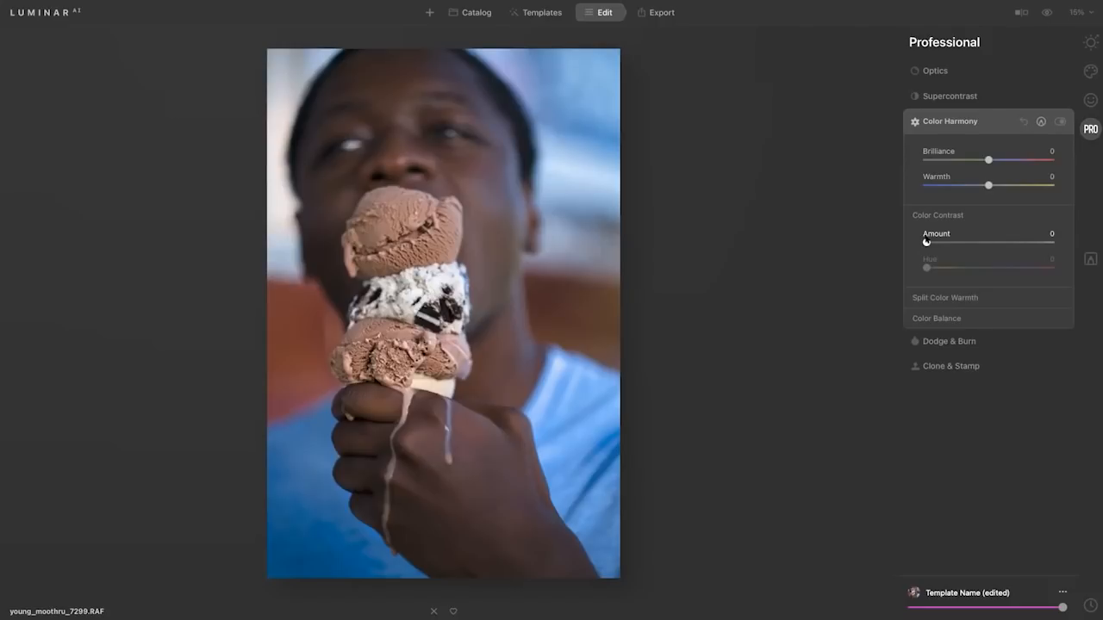
left_click_drag(926, 242, 973, 244)
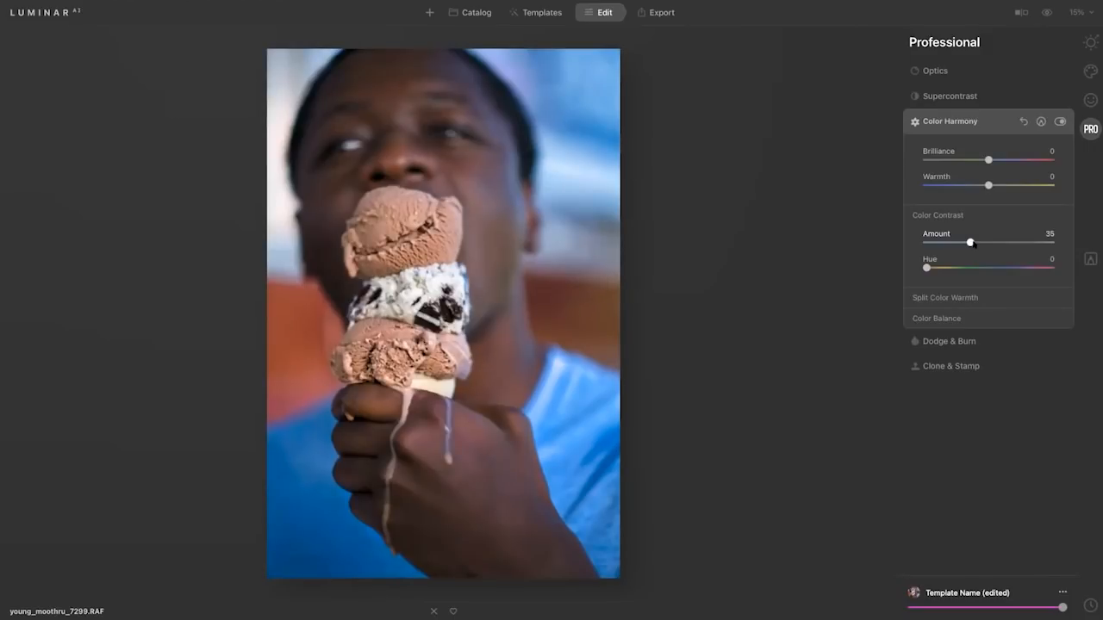
left_click_drag(973, 244, 919, 269)
left_click_drag(971, 242, 959, 242)
left_click(1061, 121)
left_click(1061, 121)
left_click(1061, 122)
left_click(1060, 121)
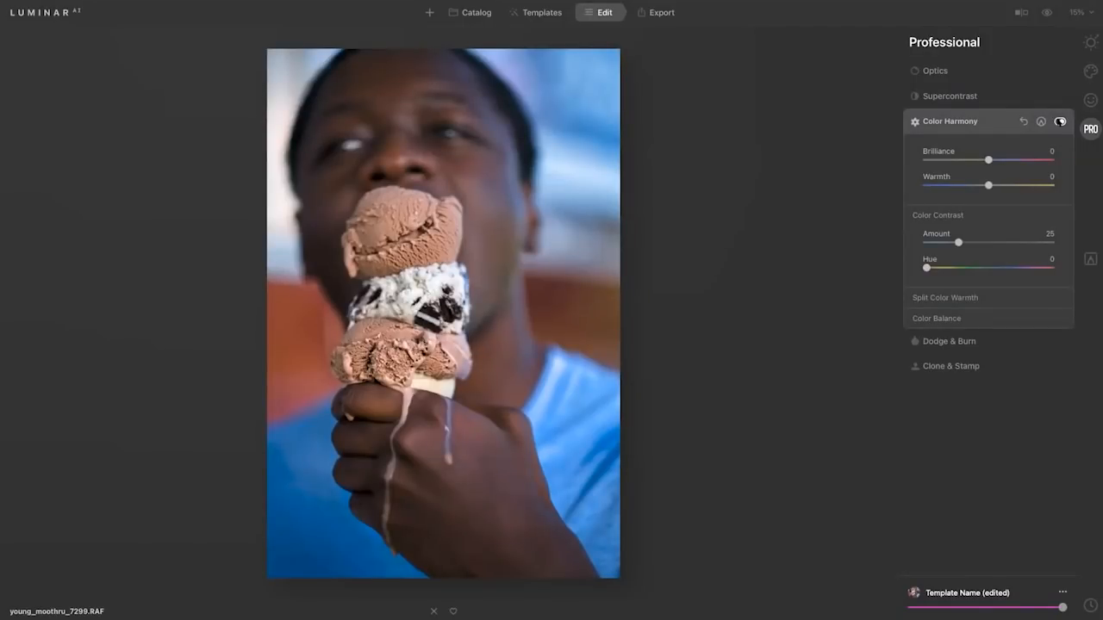
left_click(979, 119)
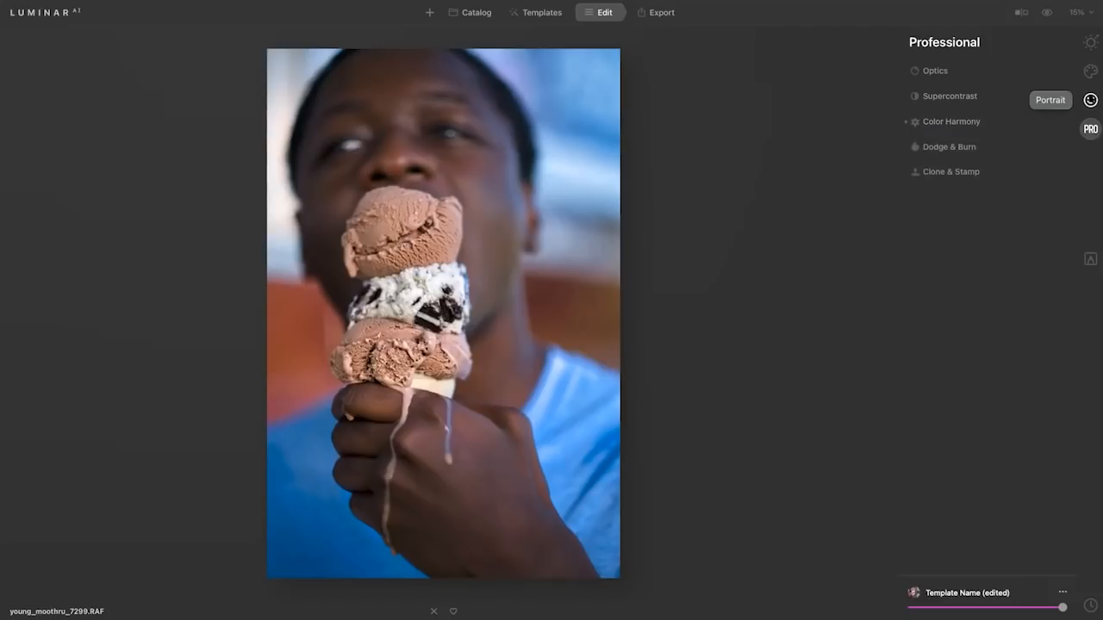
Increase Improve Eyebrows in the portrait Face AI tool for the ice cream photo.
left_click(1090, 100)
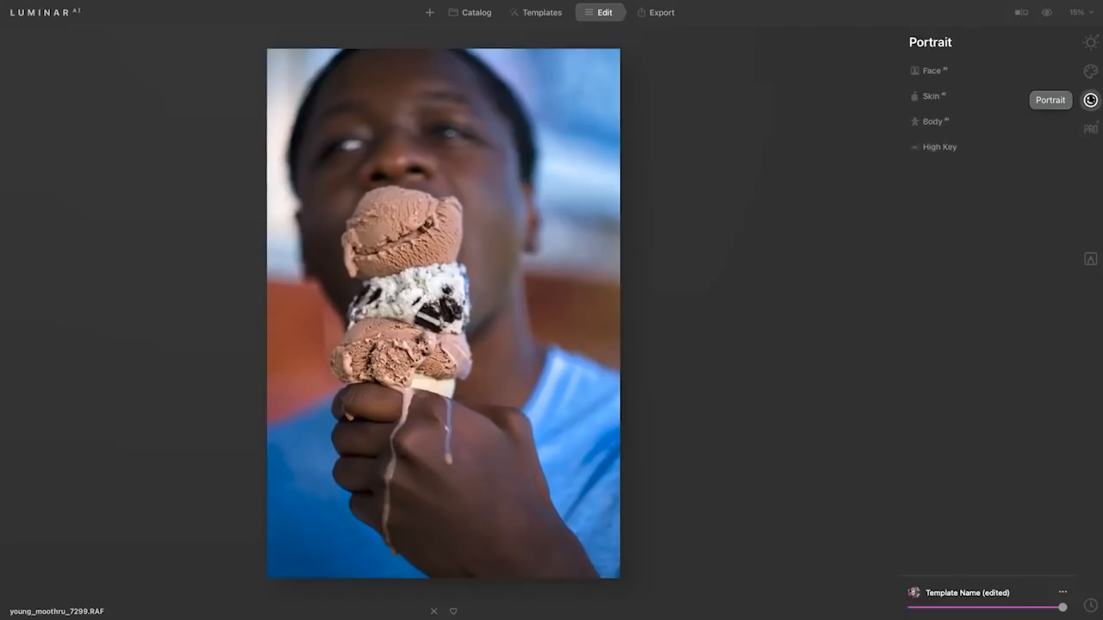
left_click(964, 69)
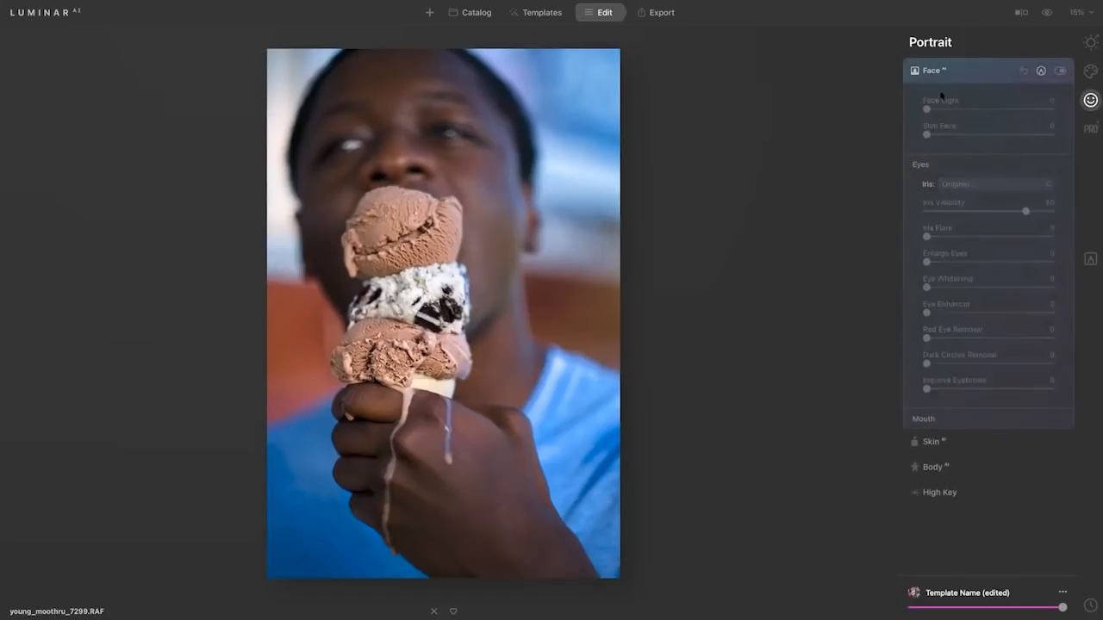
mouse_move(927, 110)
left_mouse_down()
mouse_move(1014, 111)
mouse_move(926, 111)
left_mouse_up()
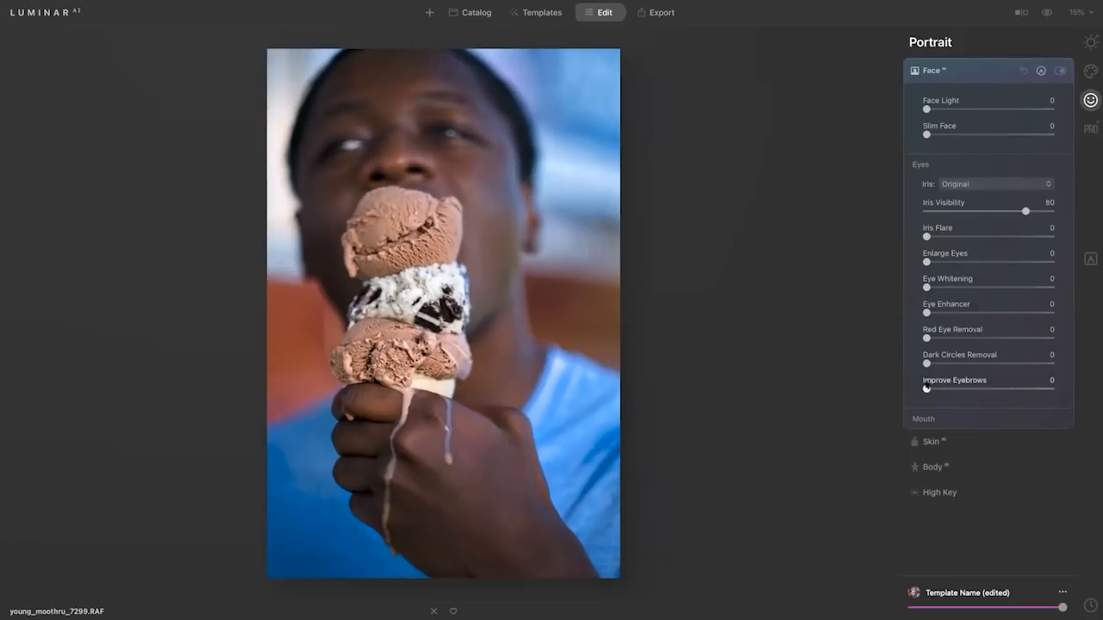
left_click_drag(926, 388, 989, 392)
left_click(975, 72)
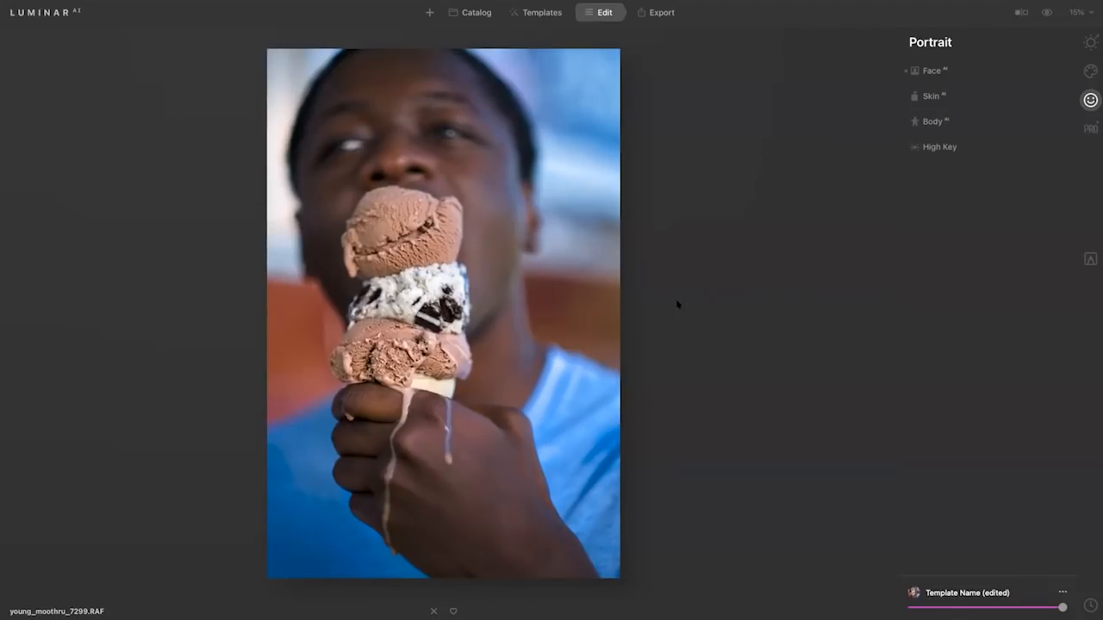
Save the current adjustments as a user template and locate it among the User Templates in My Collection.
left_click(1063, 593)
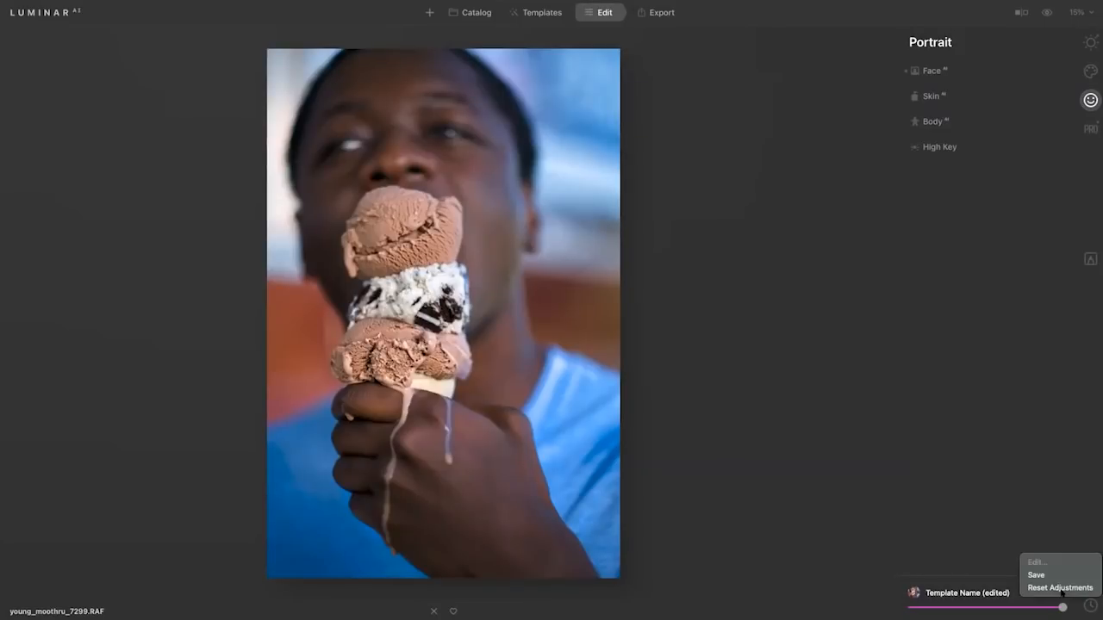
left_click(1059, 575)
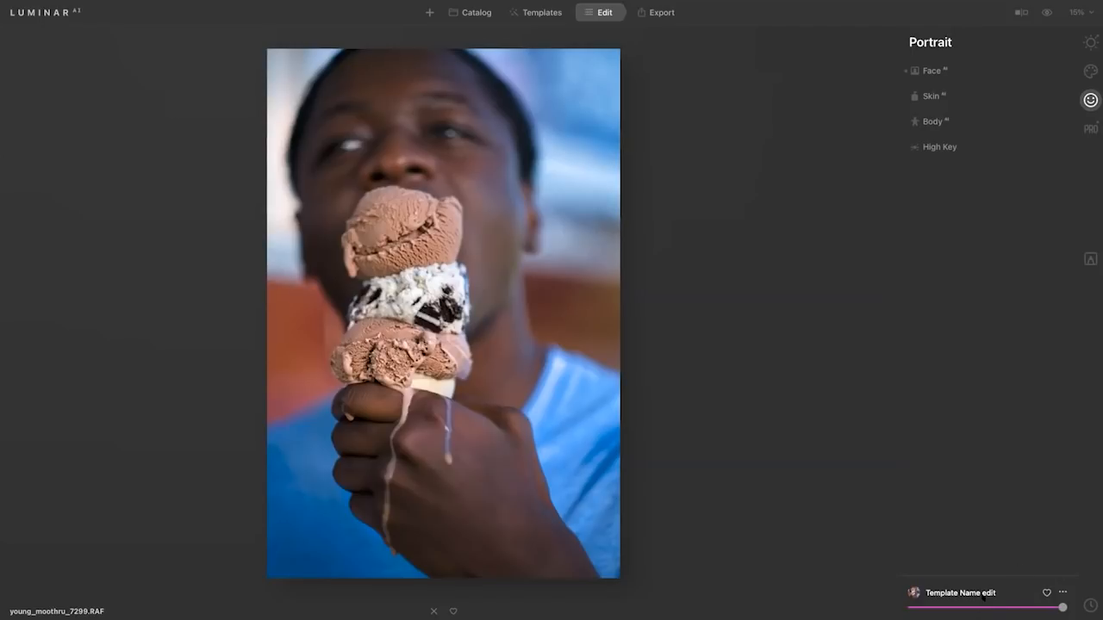
left_click(537, 13)
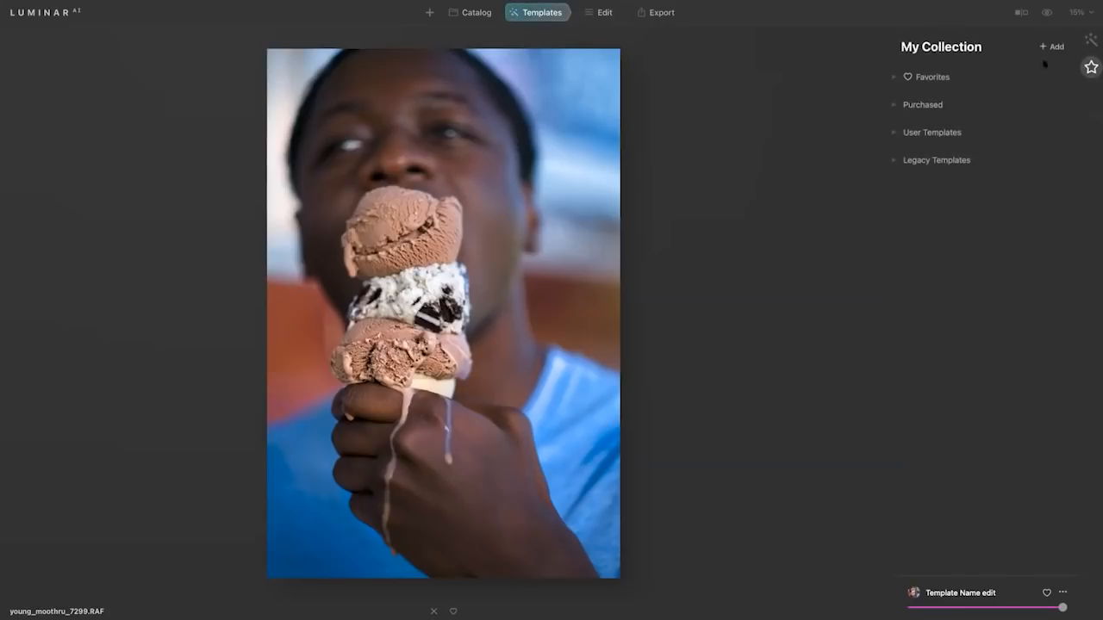
left_click(1091, 39)
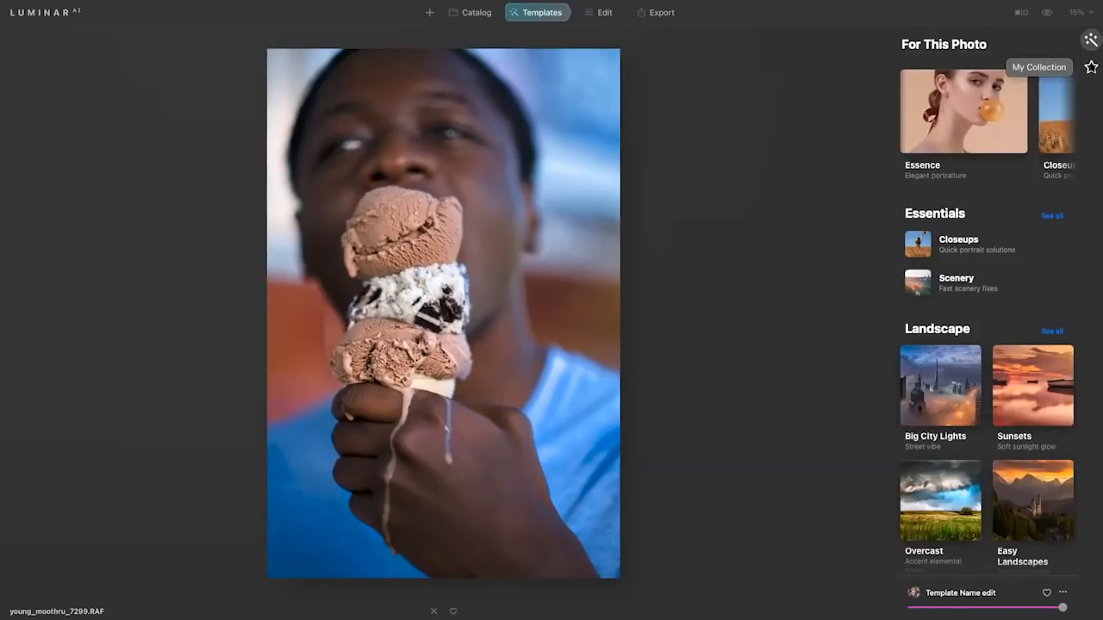
left_click(1091, 67)
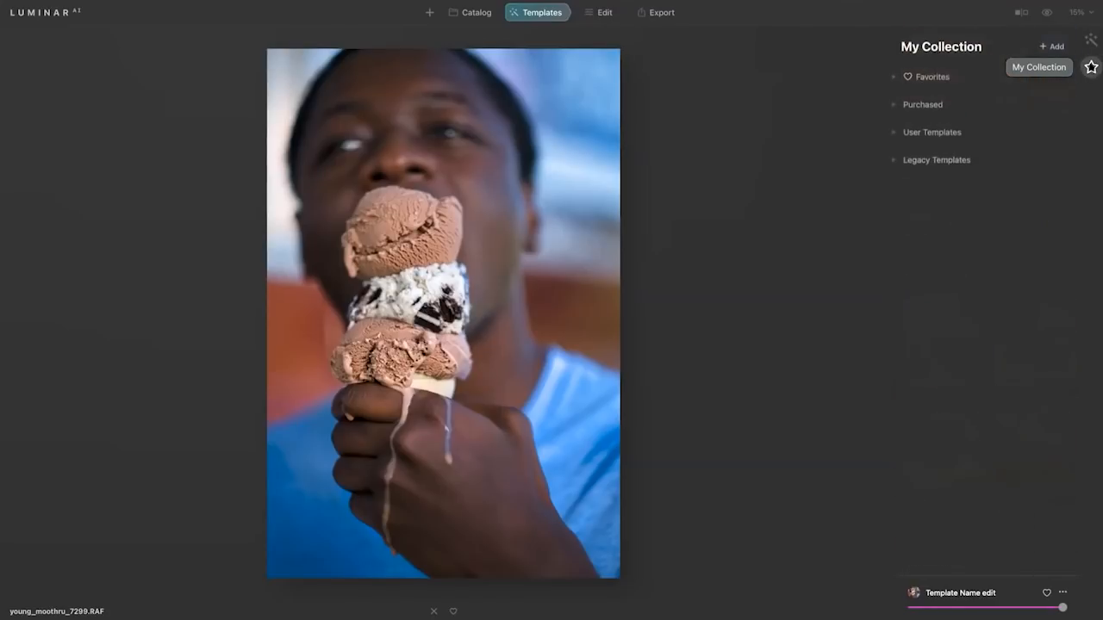
left_click(932, 130)
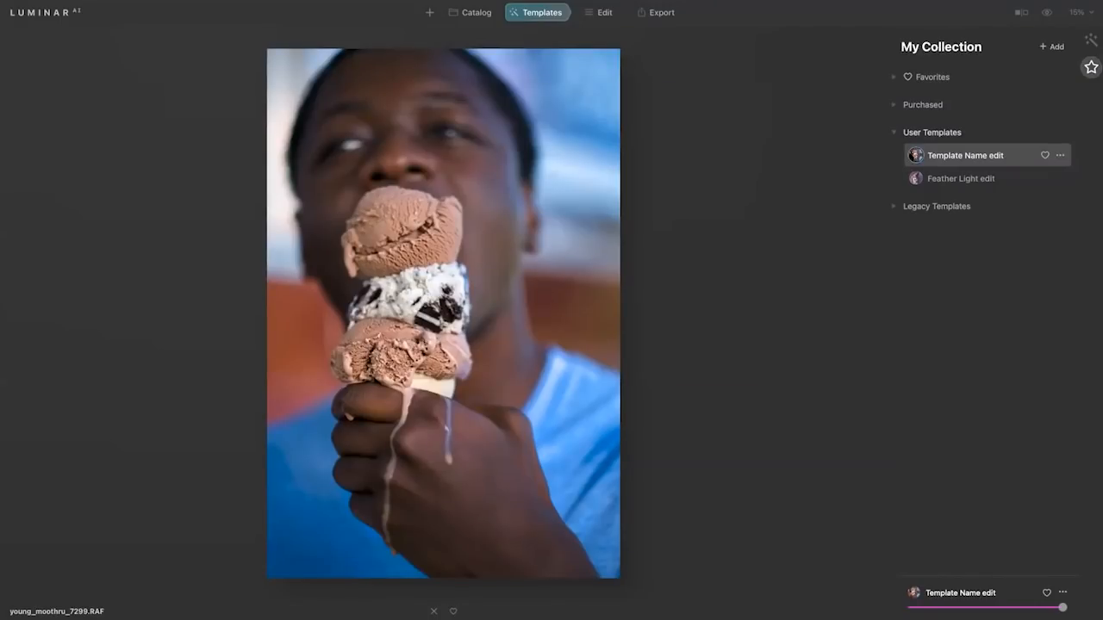
Rename the saved user template as "Ice cream with LJ" and show its file in Finder.
left_click(1060, 156)
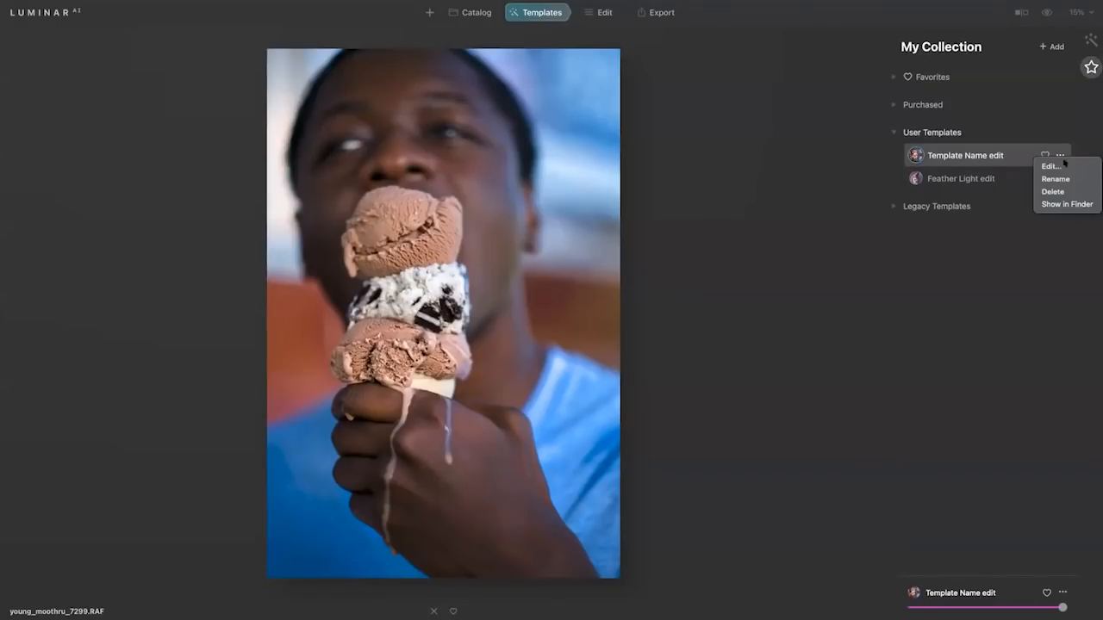
left_click(1056, 178)
type("Ice cream with L")
type(".")
key("Return")
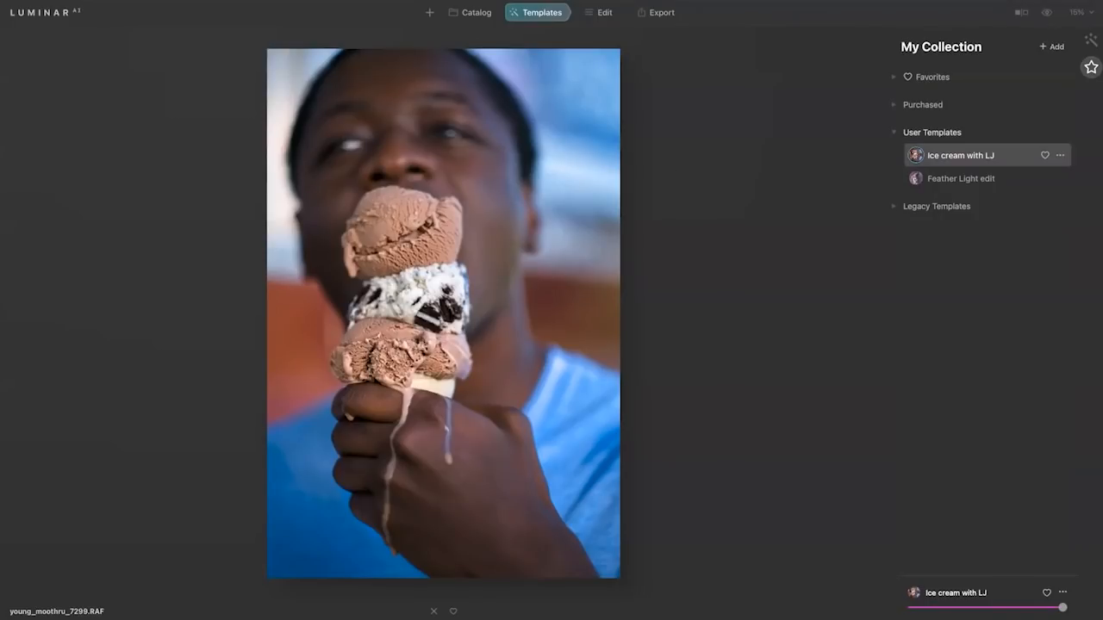
left_click(1061, 156)
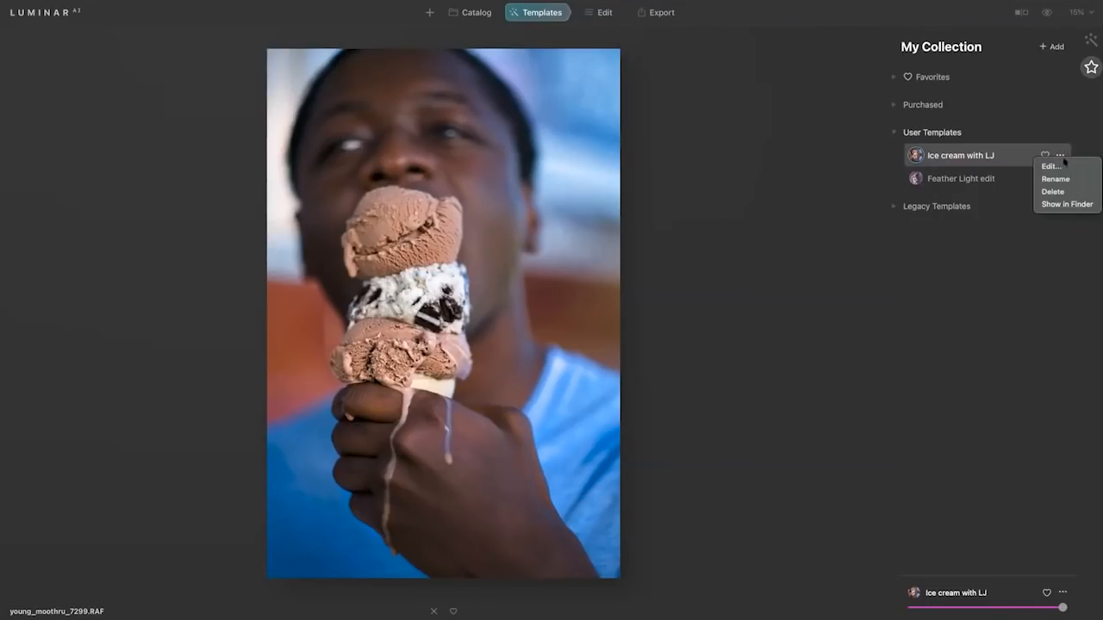
left_click(1067, 204)
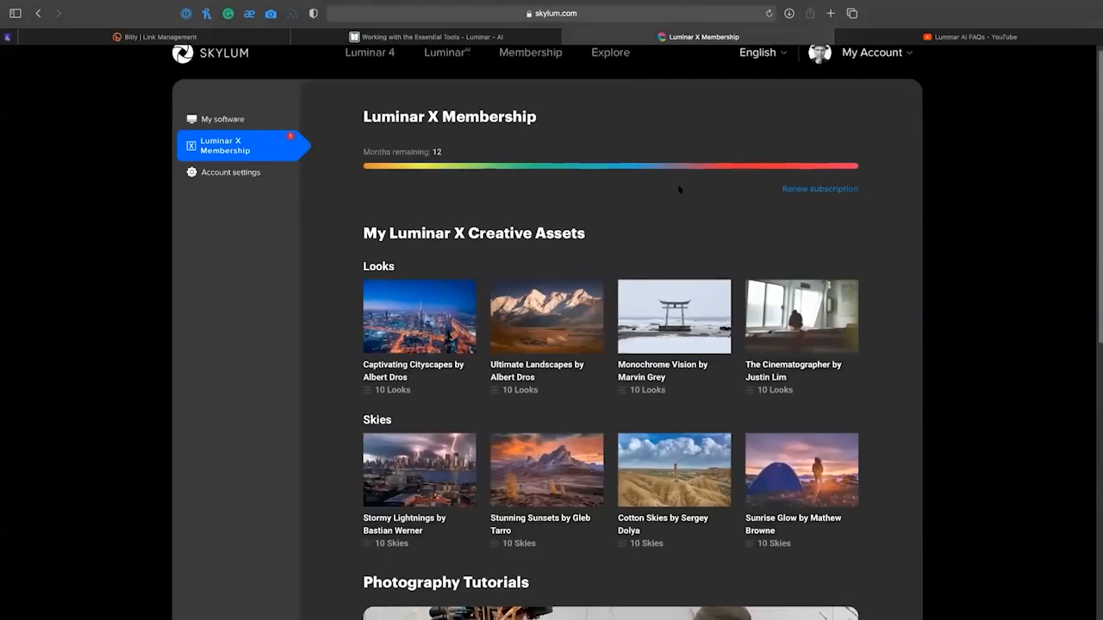
Download The Cinematographer looks from the Luminar X Membership page on skylum.com and open the downloaded folder.
scroll(682, 184, "down", 2)
left_click(798, 235)
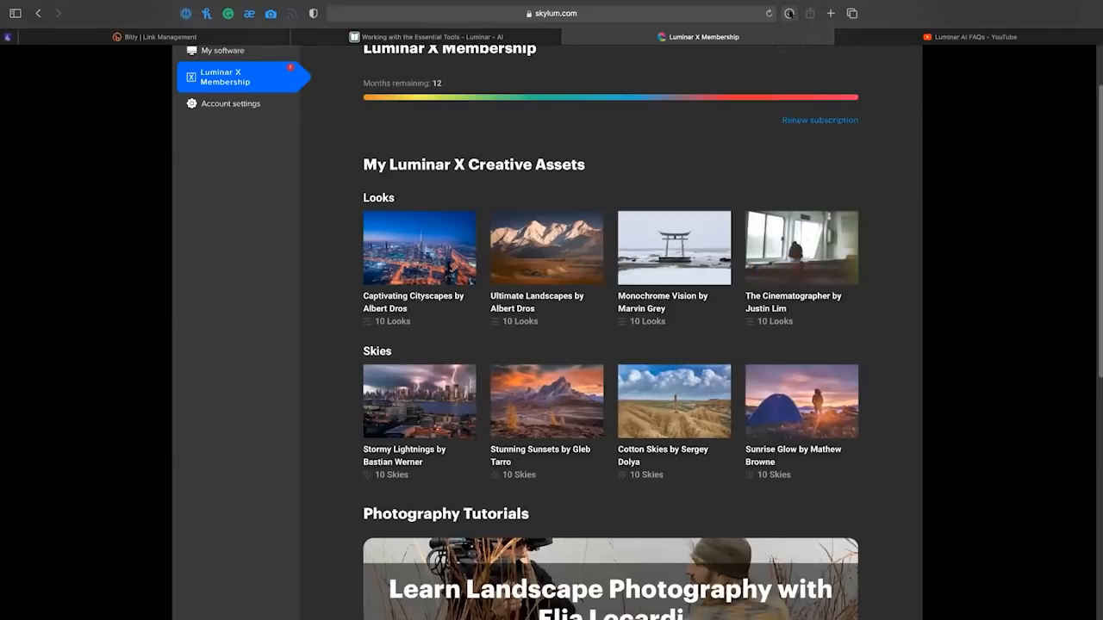
left_click(789, 13)
left_click(778, 63)
double_click(778, 64)
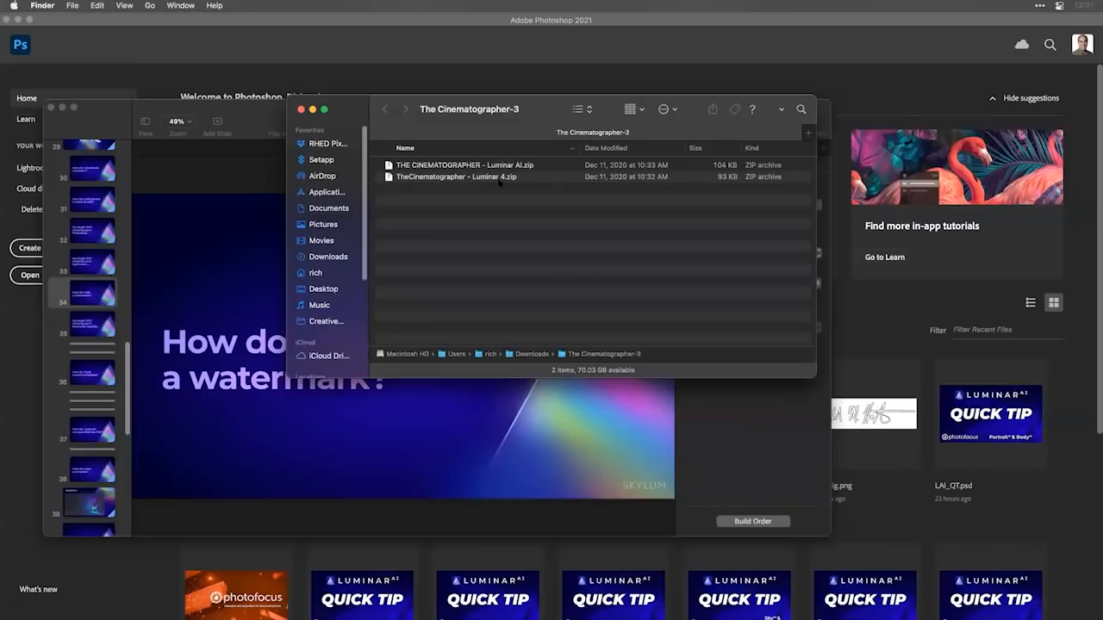
Extract the Luminar AI archive of The Cinematographer and enlarge the folder window.
double_click(499, 166)
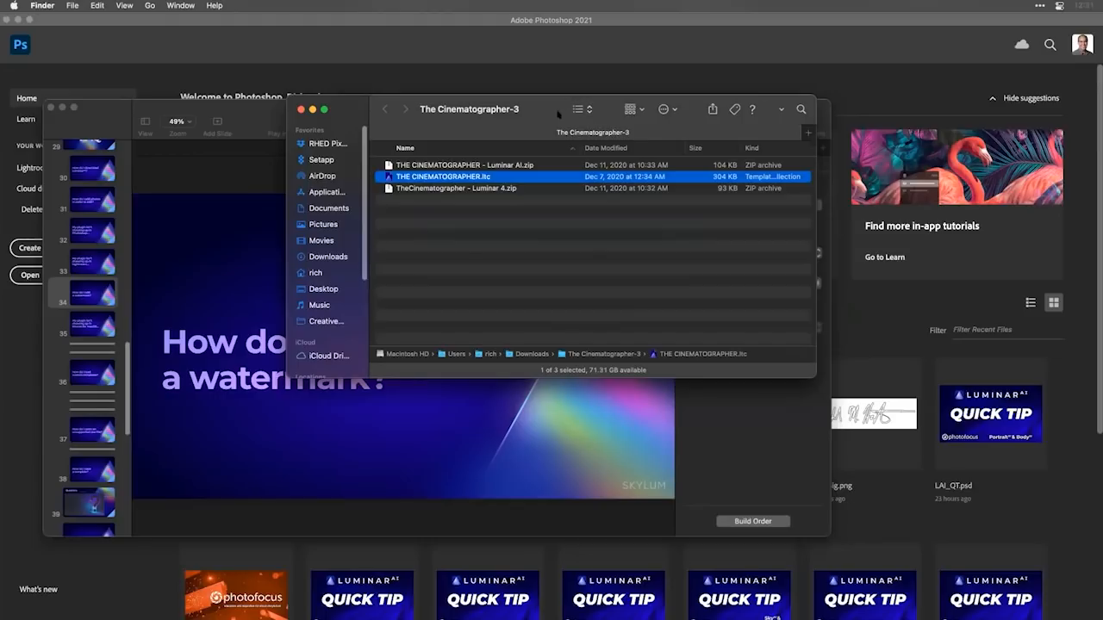
left_click_drag(502, 117, 336, 193)
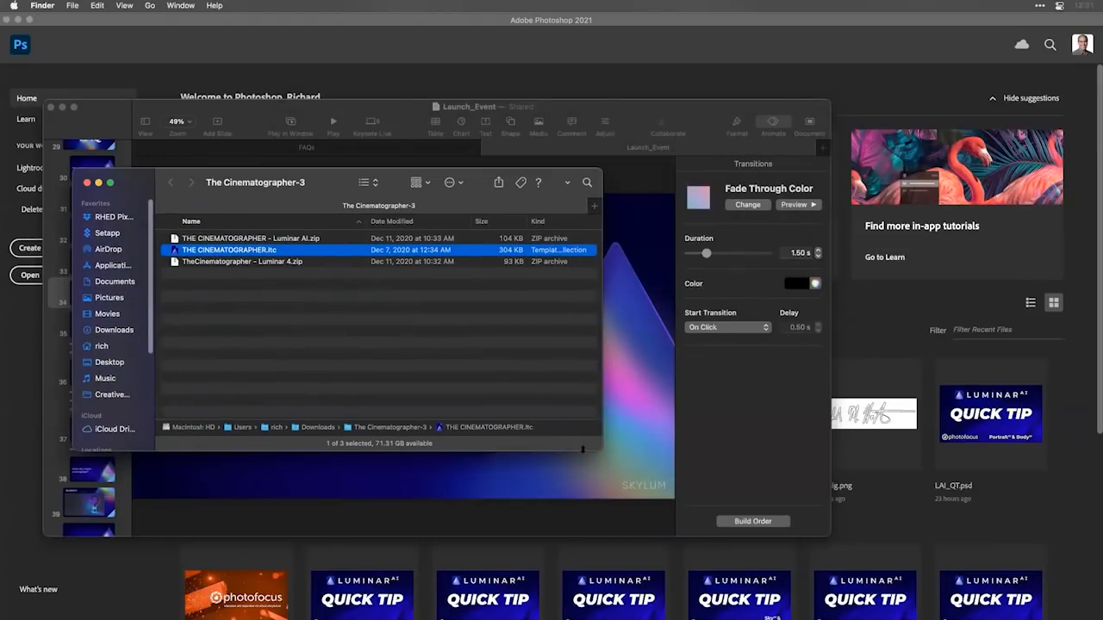
left_click_drag(602, 450, 760, 612)
Switch to Luminar AI and expand the Purchased templates in My Collection.
key("super+Tab")
key("super+Tab")
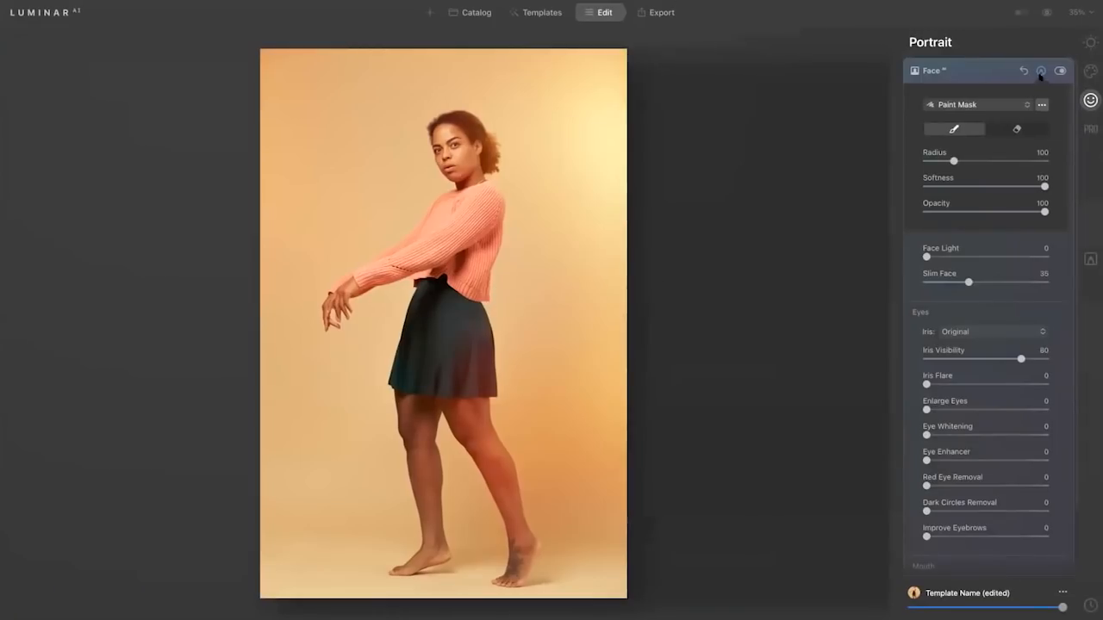
left_click(541, 12)
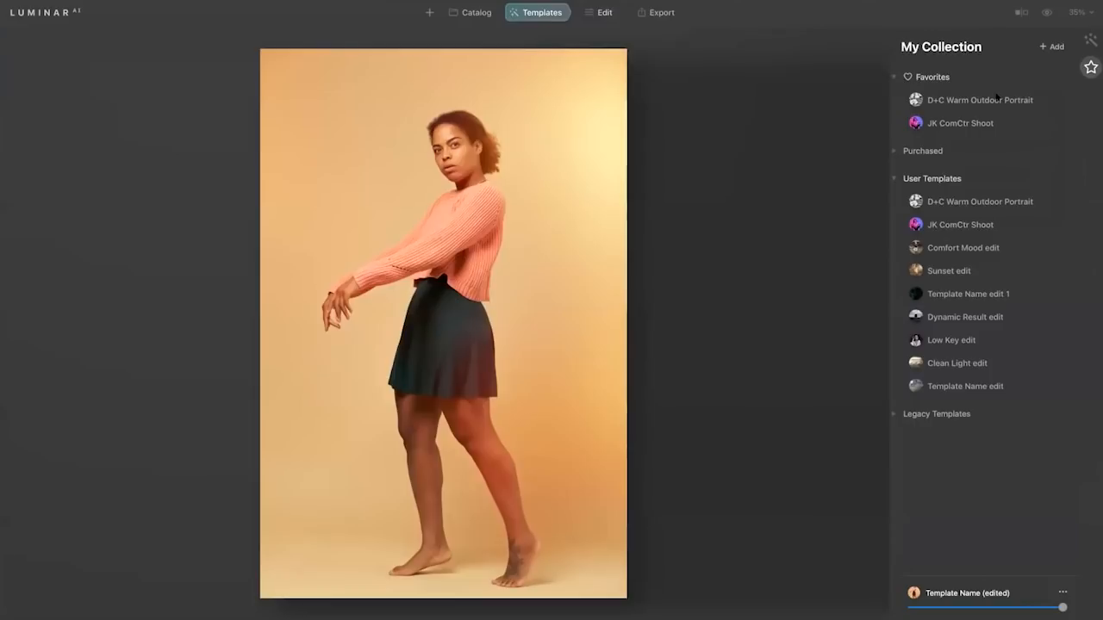
left_click(896, 152)
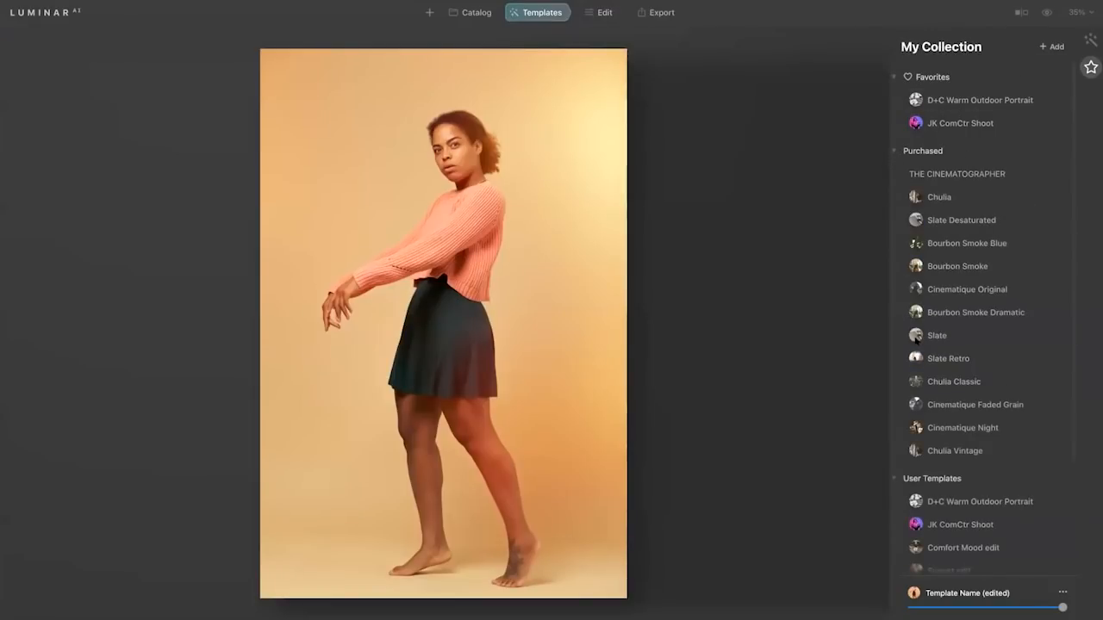
Browse the Downloads folder for a template collection to add to My Collection, and cancel the import.
left_click(1056, 47)
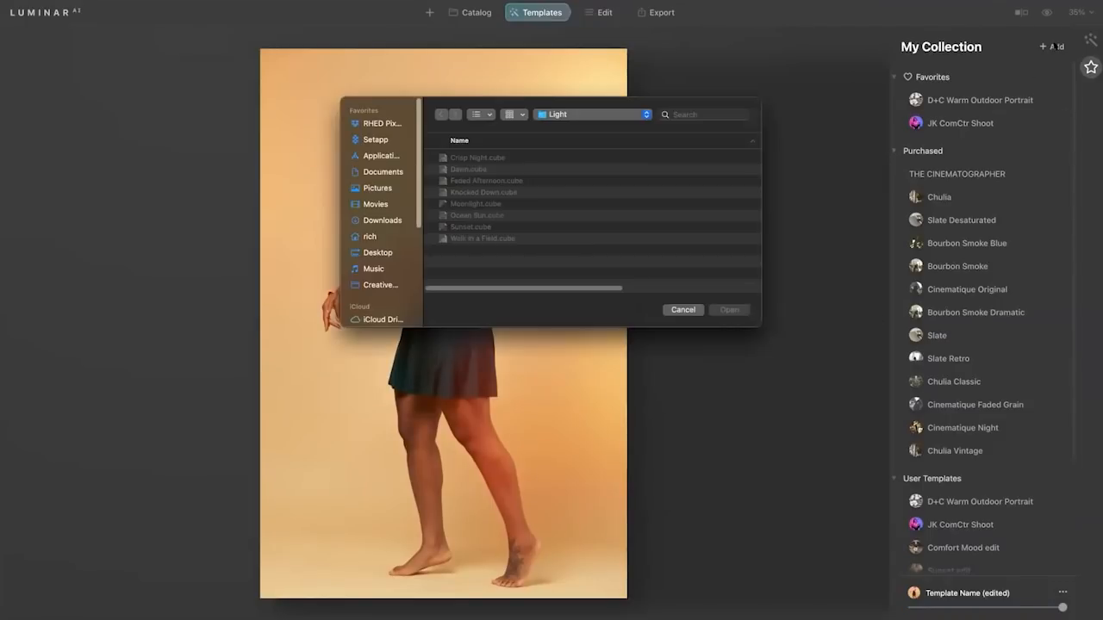
left_click(402, 222)
scroll(568, 207, "down", 10)
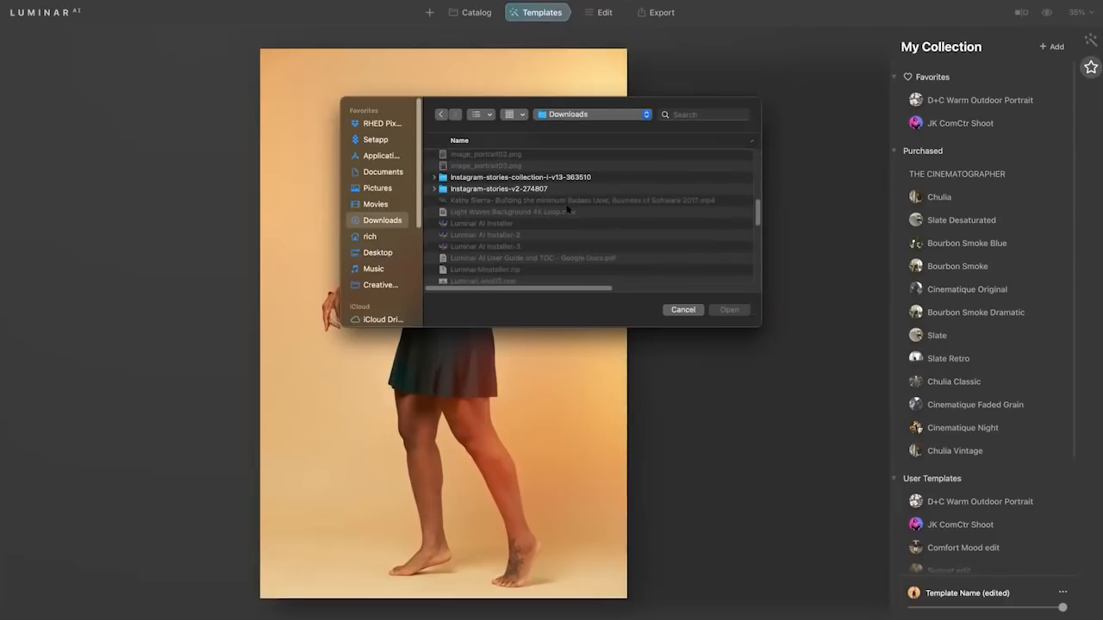
scroll(567, 208, "down", 5)
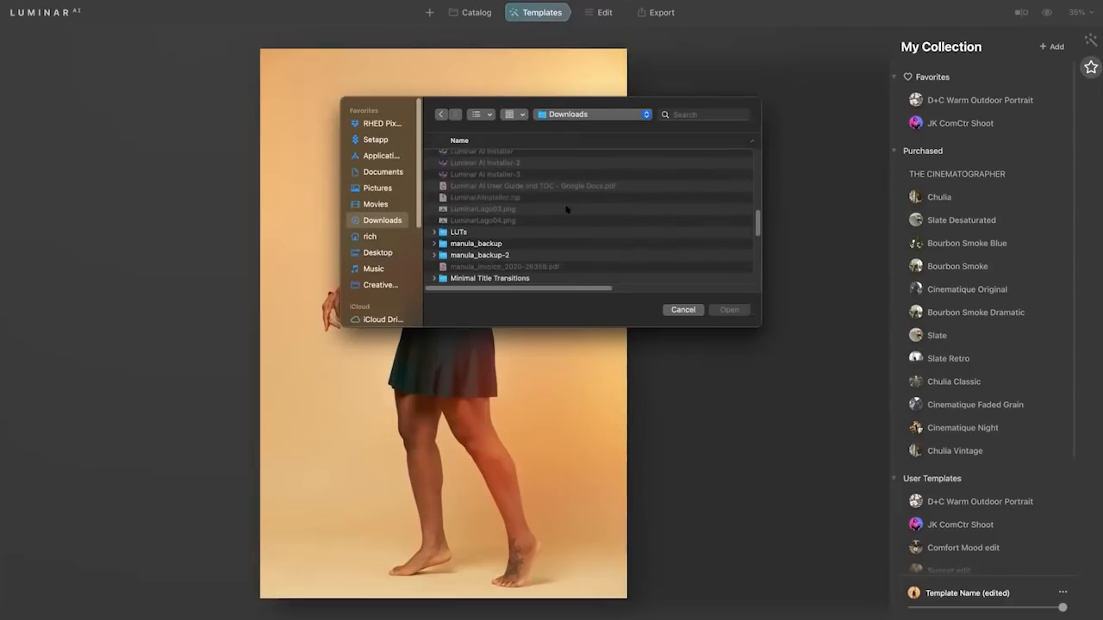
scroll(567, 209, "up", 10)
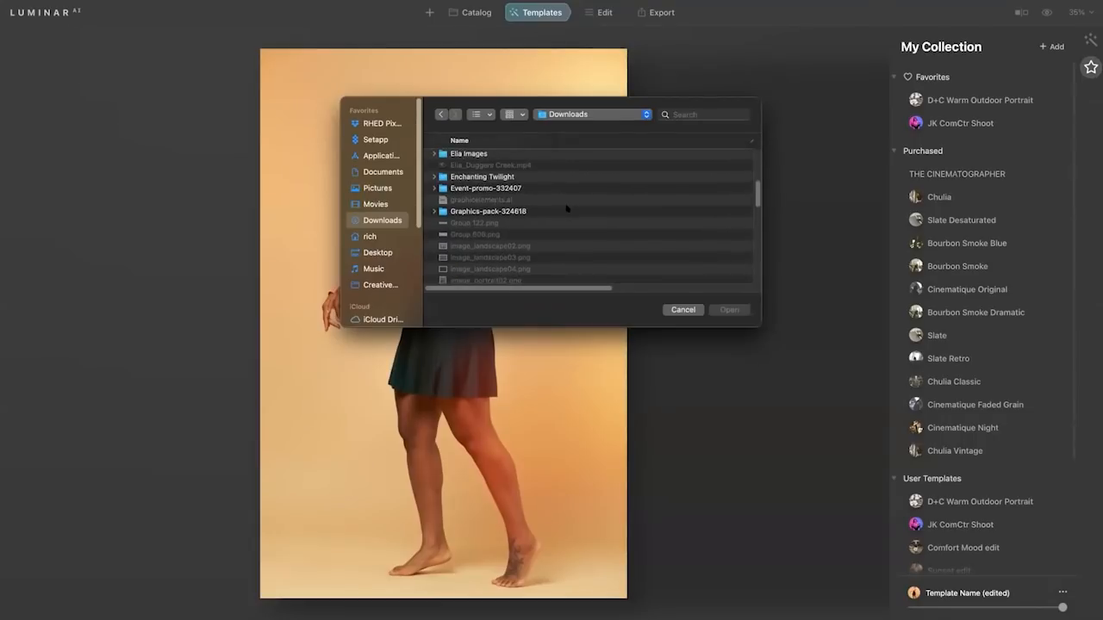
scroll(566, 207, "up", 5)
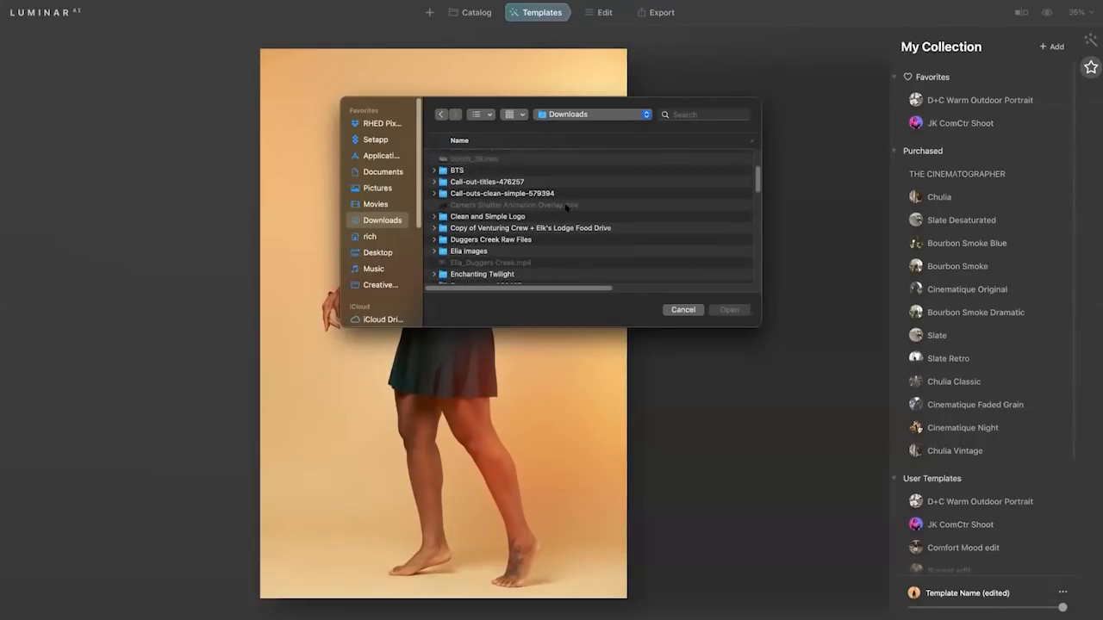
left_click(682, 309)
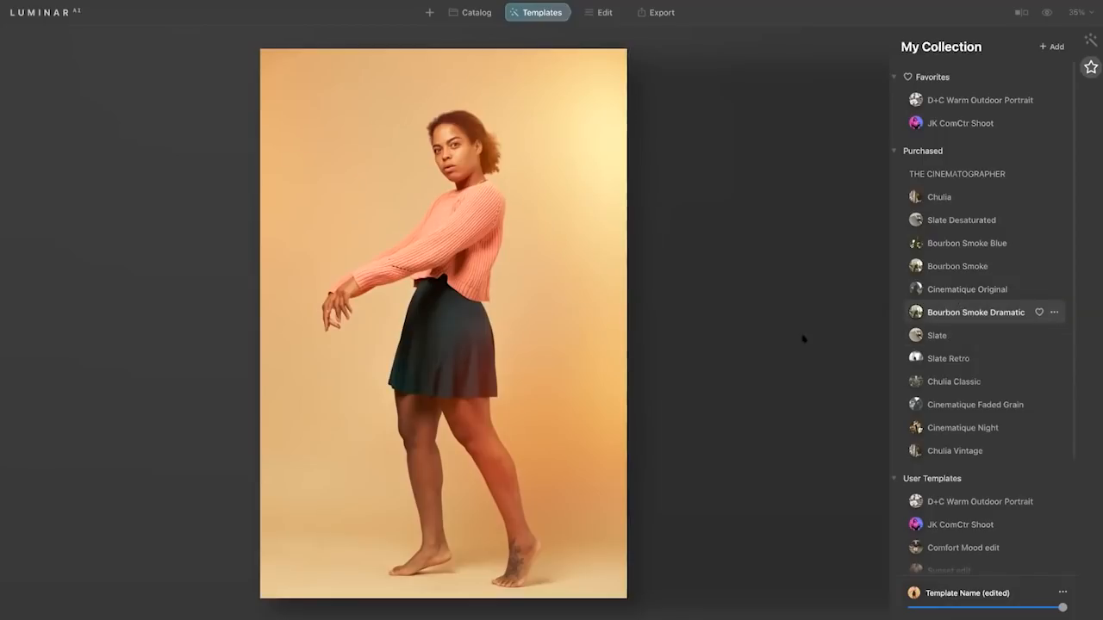
Open the Mac's System Preferences and check the Photos Editing extensions for Luminar AI.
key("super+Tab")
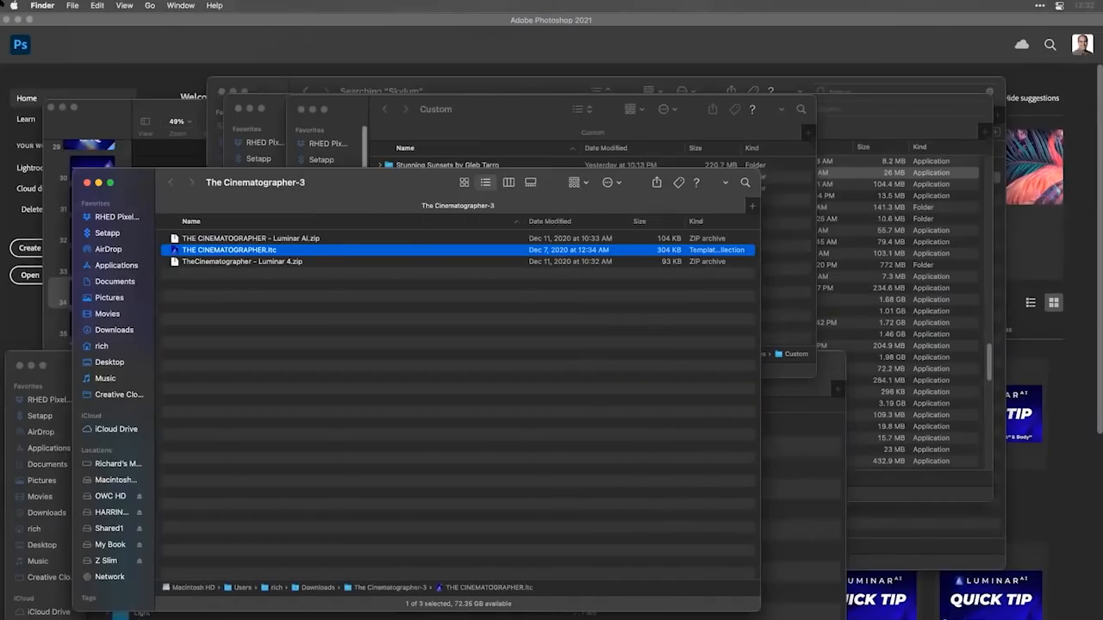
left_click(14, 6)
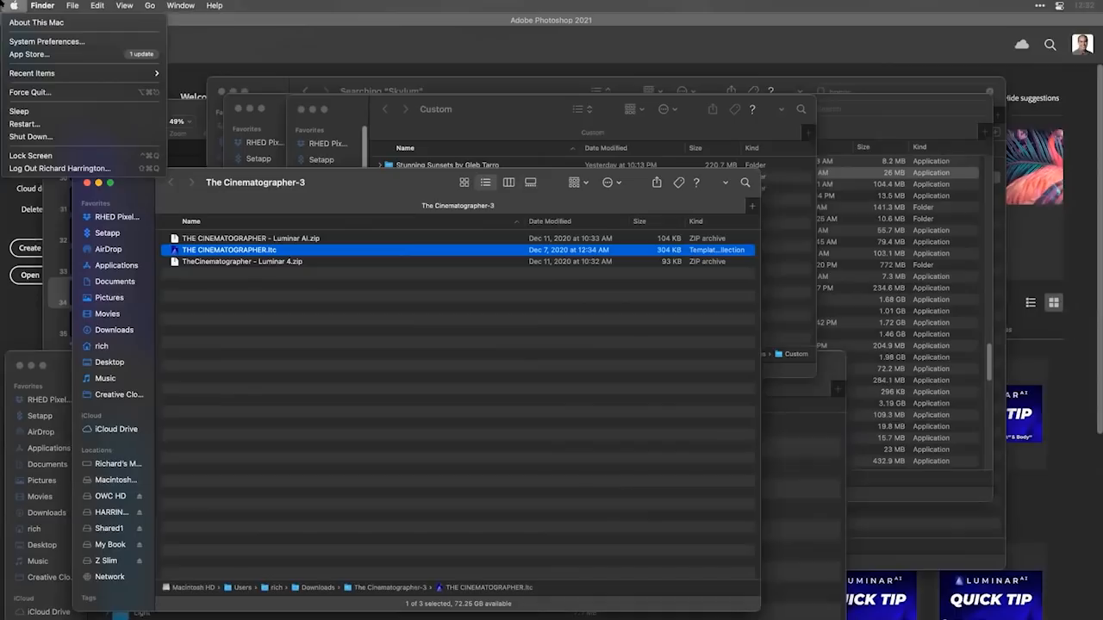
left_click(19, 42)
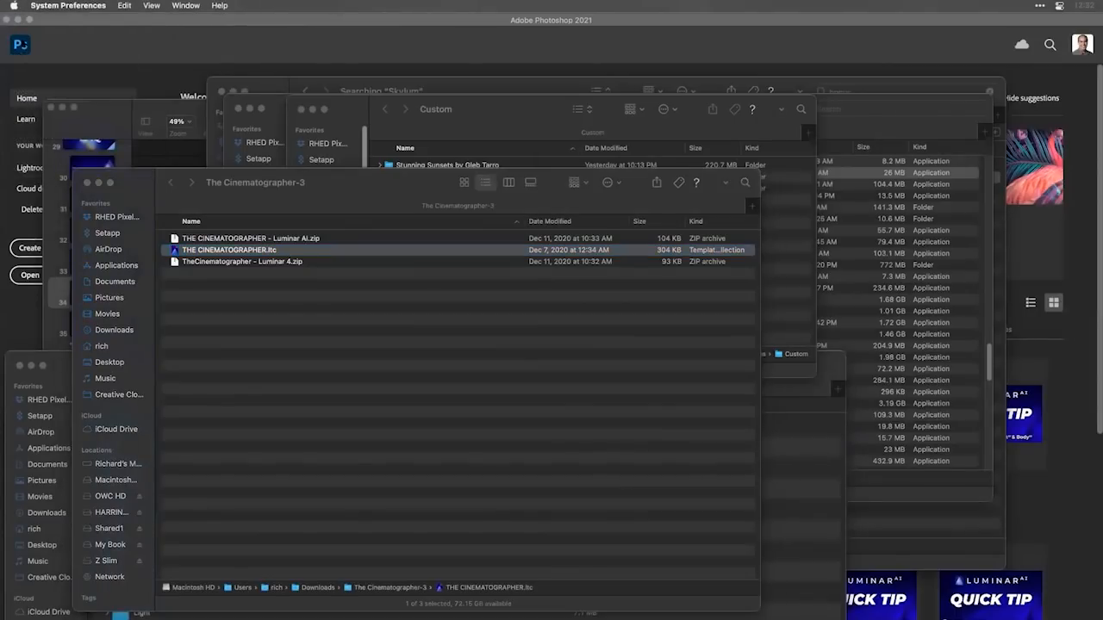
left_click(336, 229)
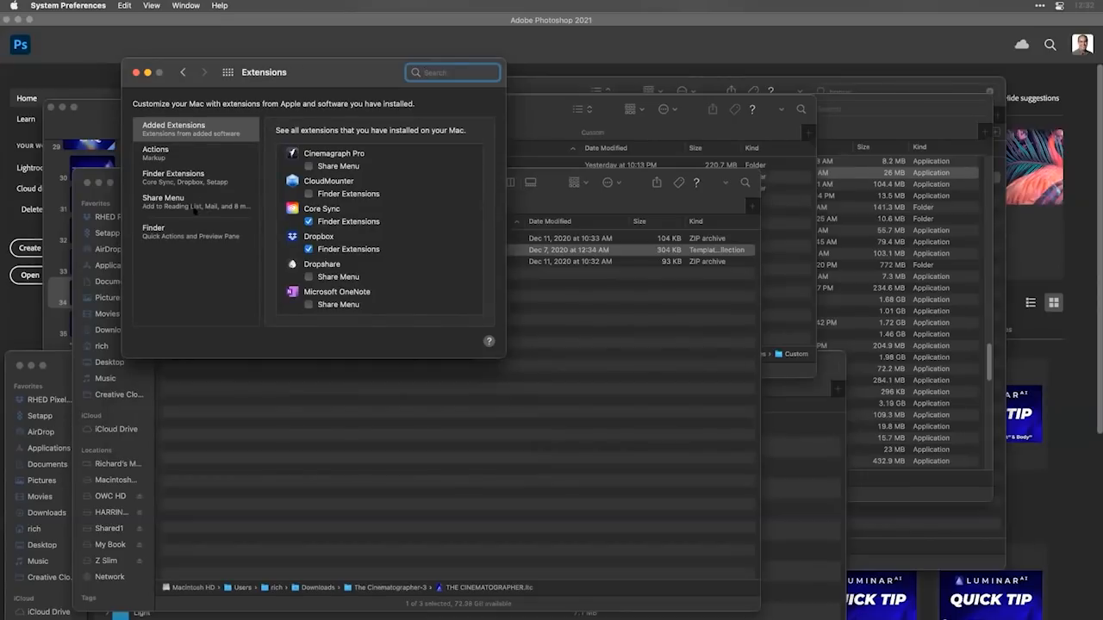
left_click(181, 205)
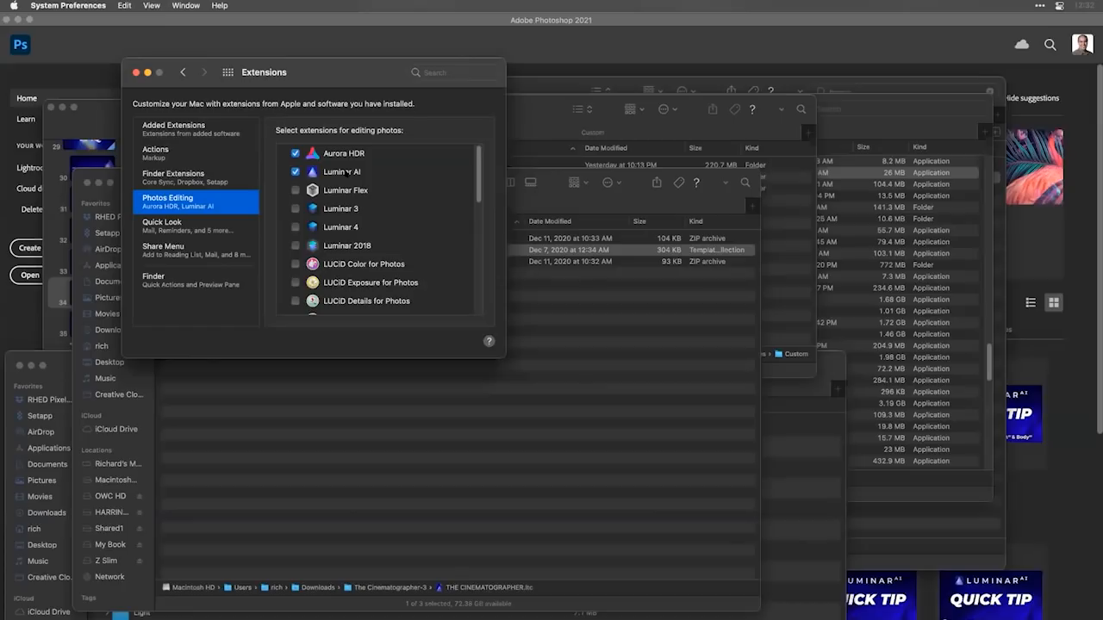
Switch to Apple Photos and open the portrait of the man in the black jacket for editing as RAW.
key("super+Tab")
key("super+Tab")
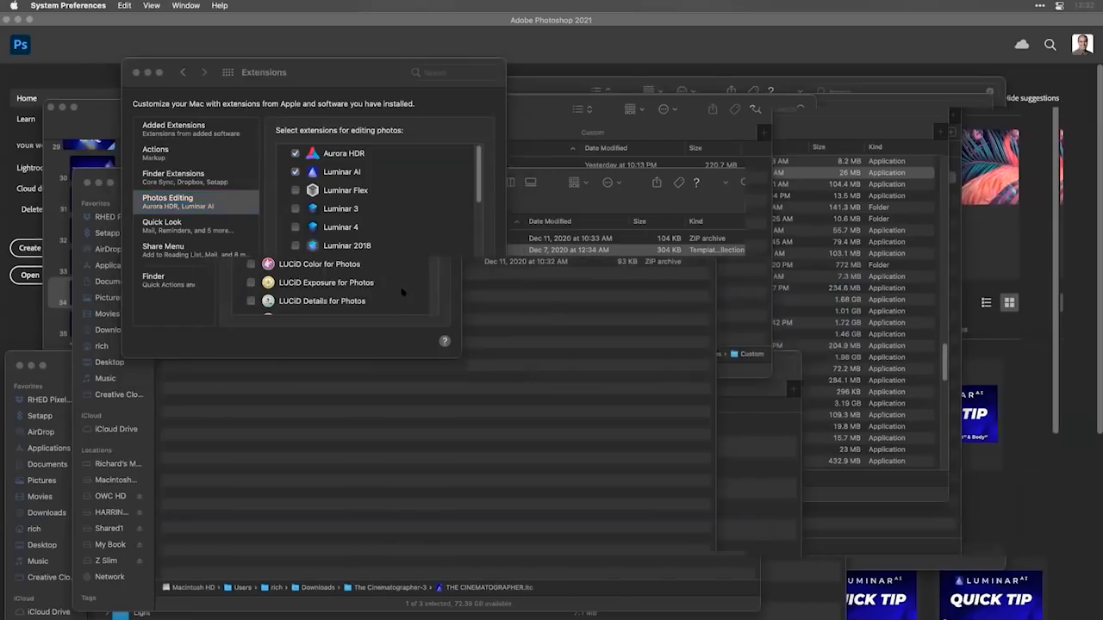
key("super+Tab")
key("super+Tab")
key("super+Tab")
key("super+Tab")
key("super+Tab")
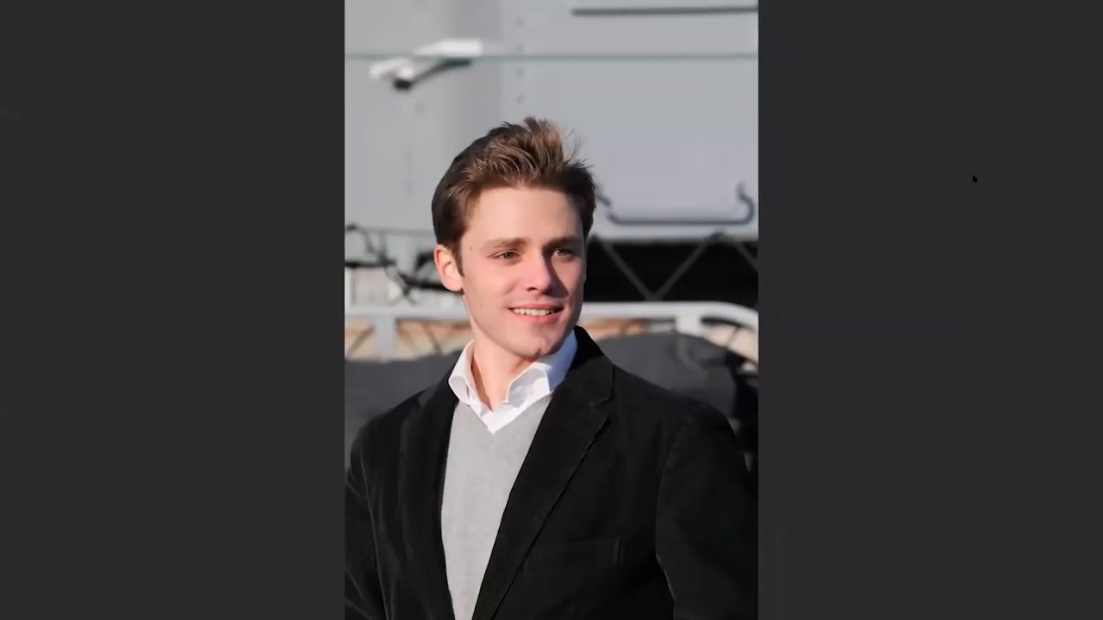
mouse_move(983, 3)
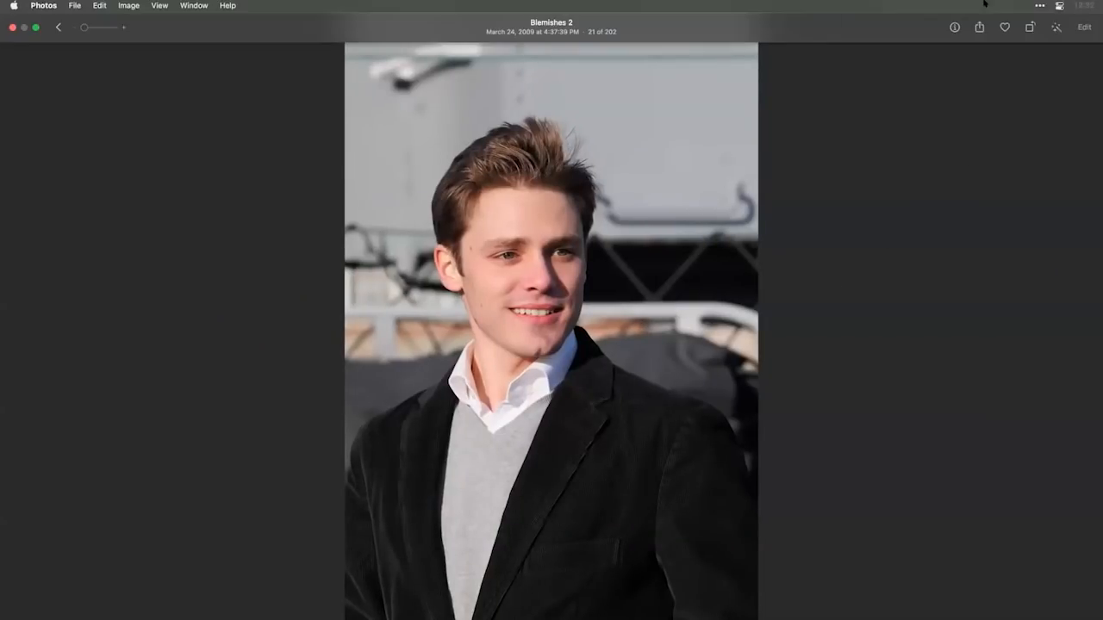
left_click(1077, 28)
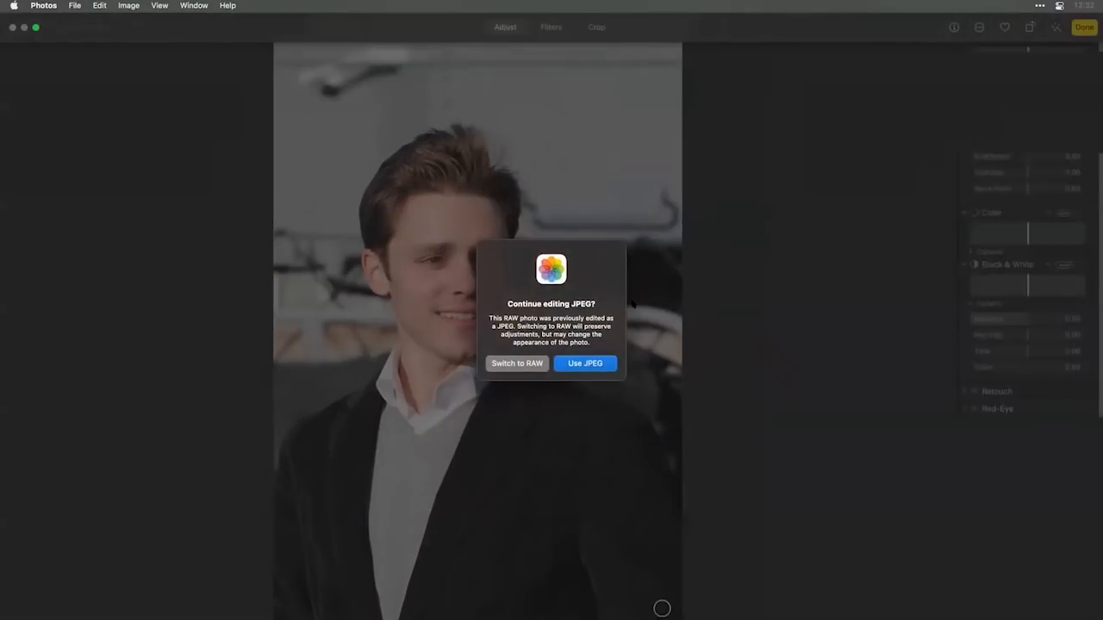
left_click(516, 363)
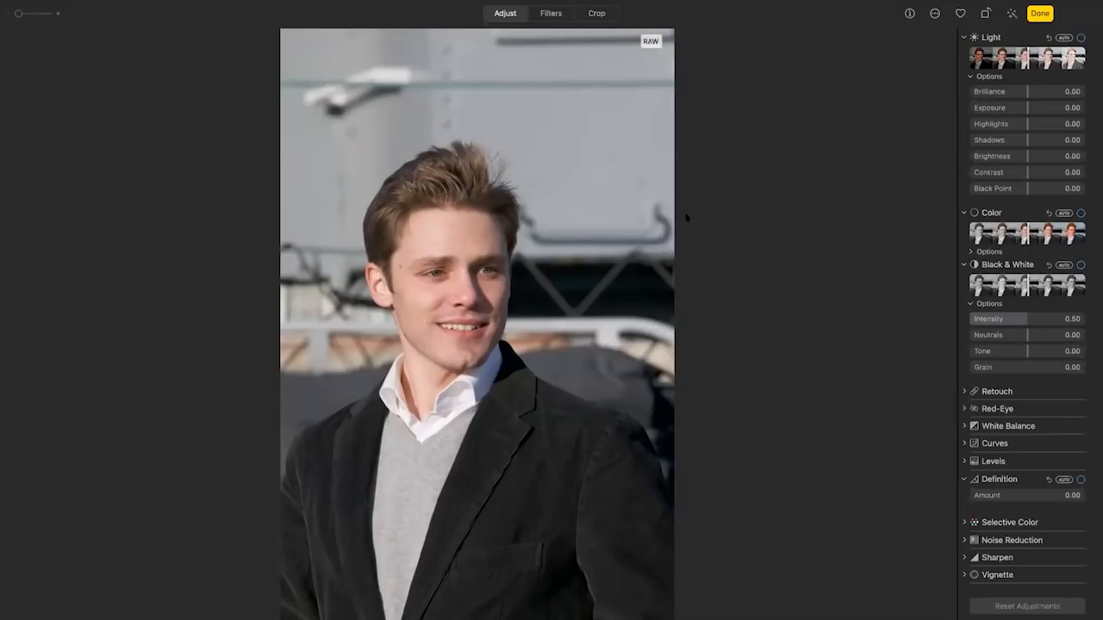
key("super+Tab")
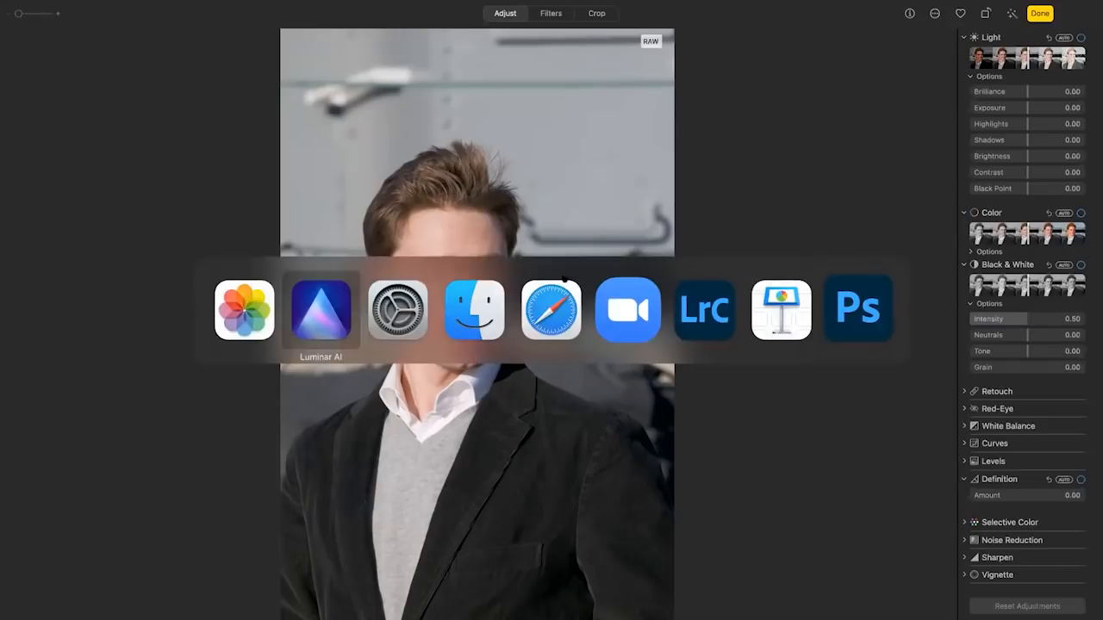
left_click(345, 308)
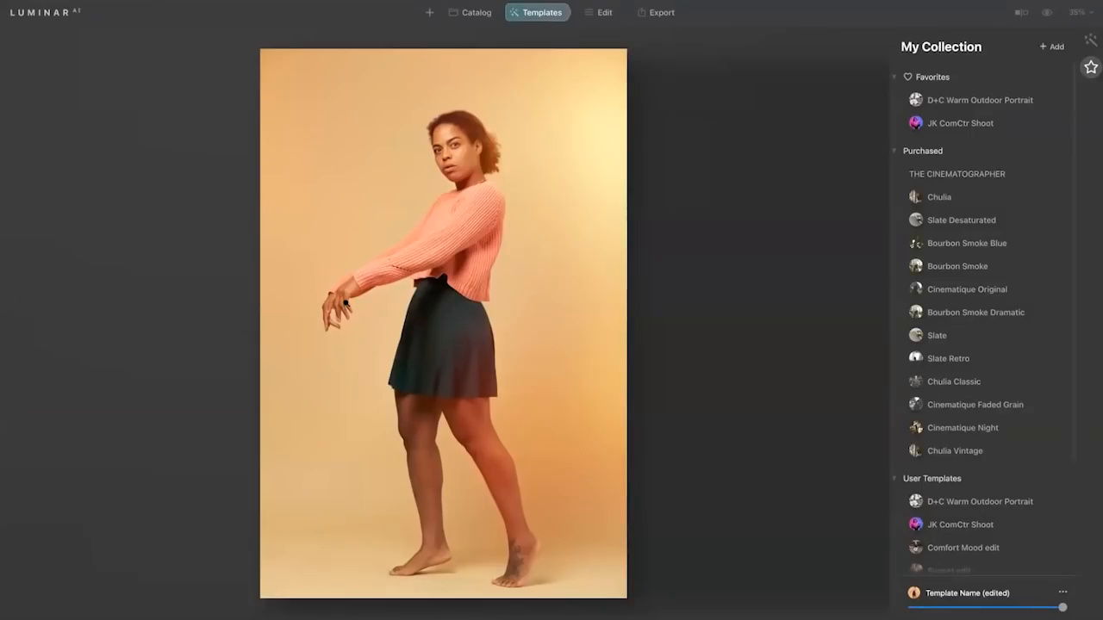
key("super+Tab")
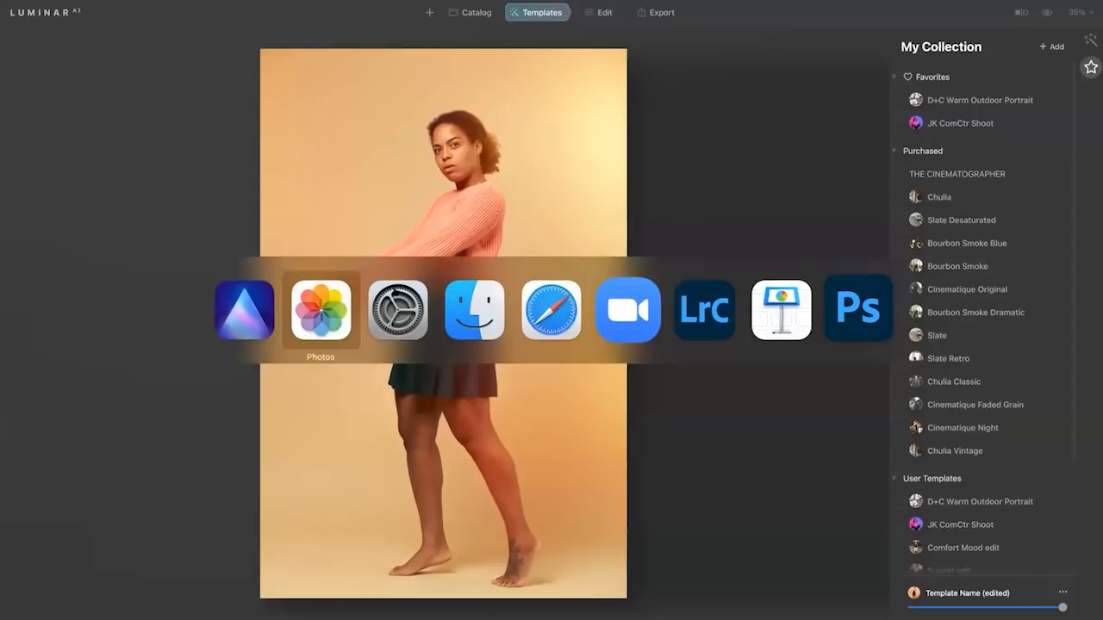
left_click(332, 318)
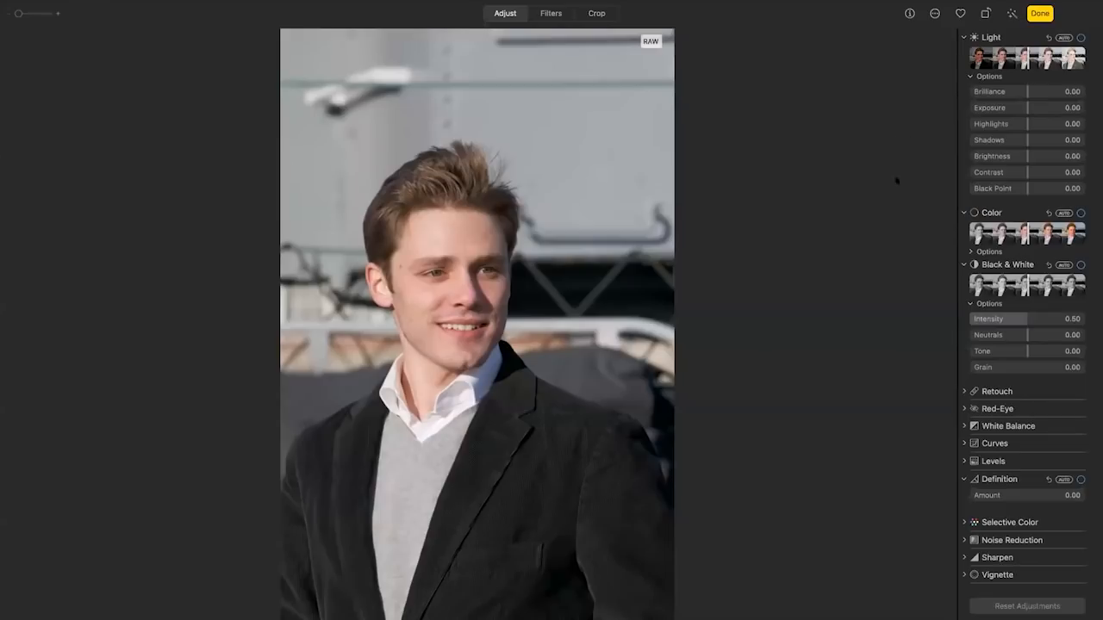
Open the photo in the Luminar AI extension and apply the purchased Chulia Vintage template at reduced strength.
left_click(934, 13)
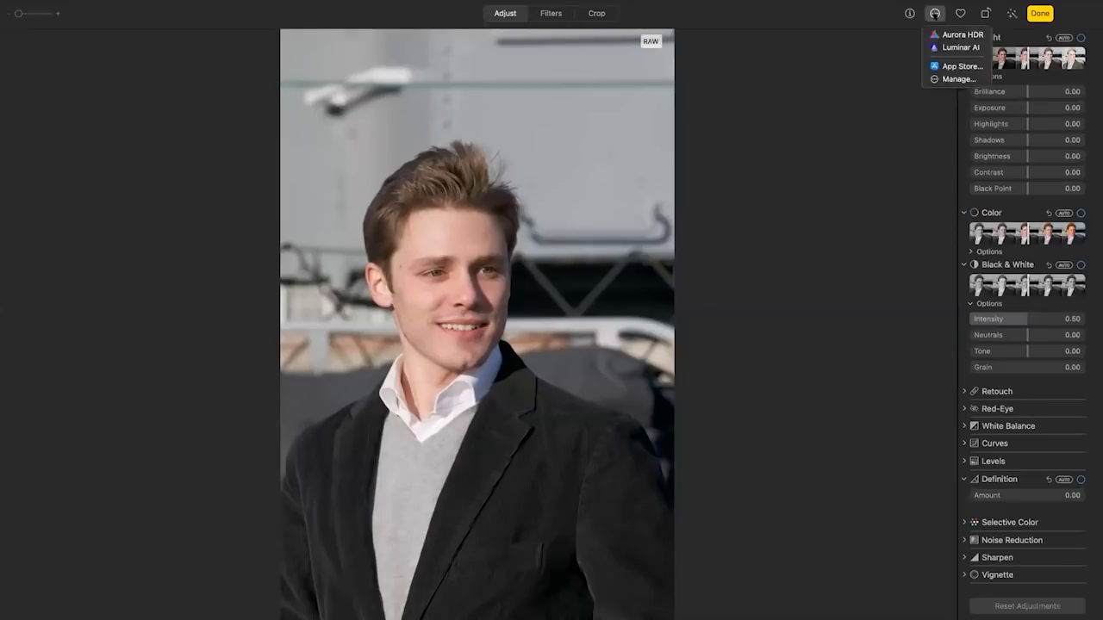
left_click(950, 40)
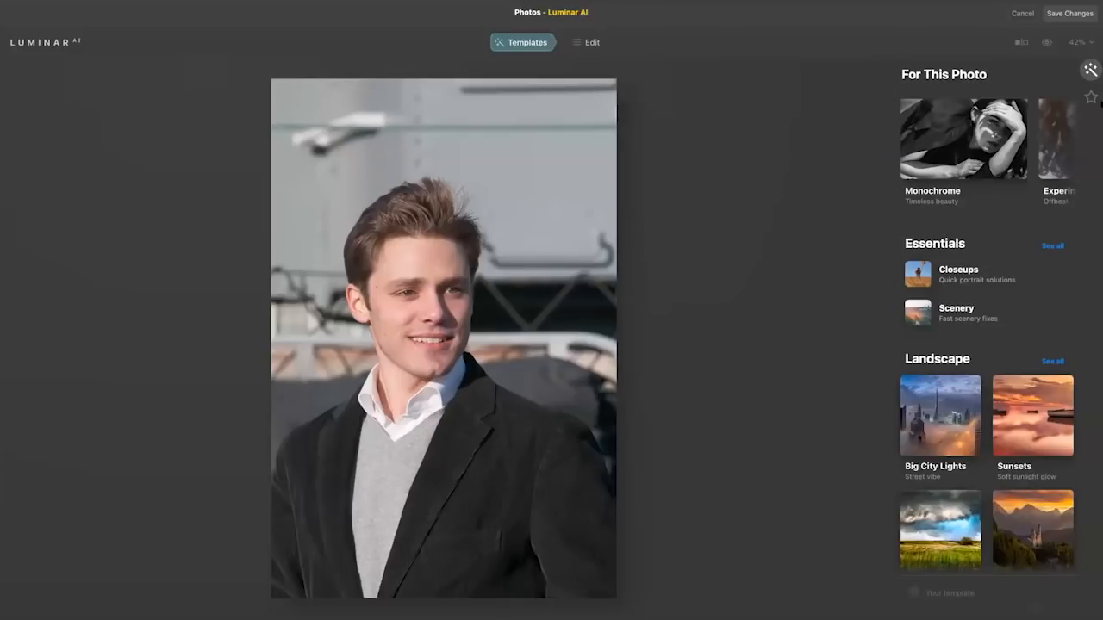
left_click(1091, 96)
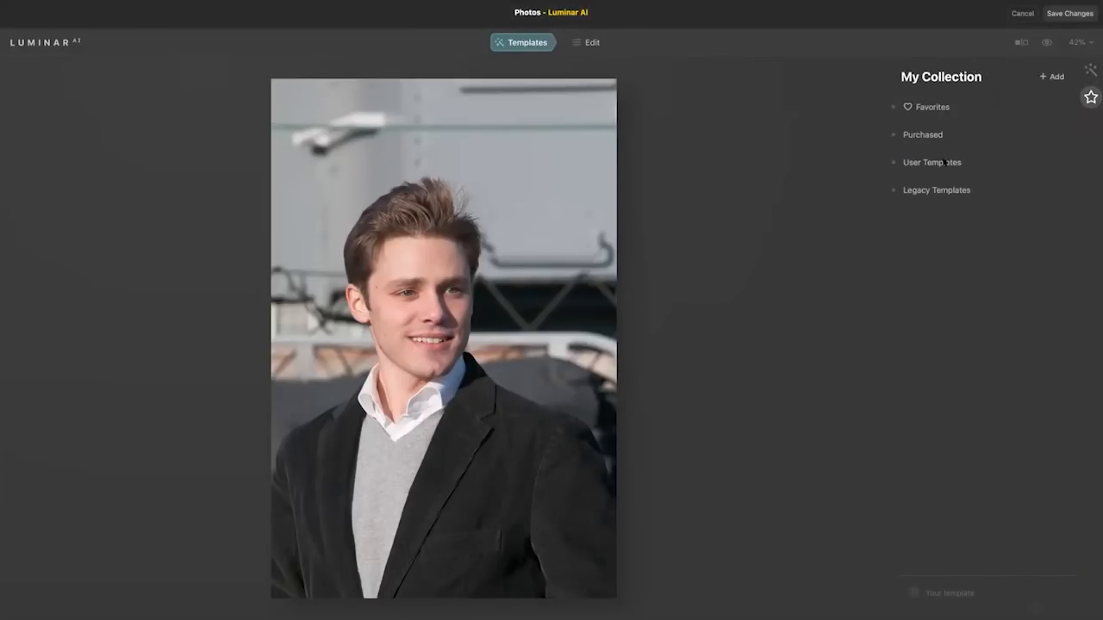
left_click(893, 135)
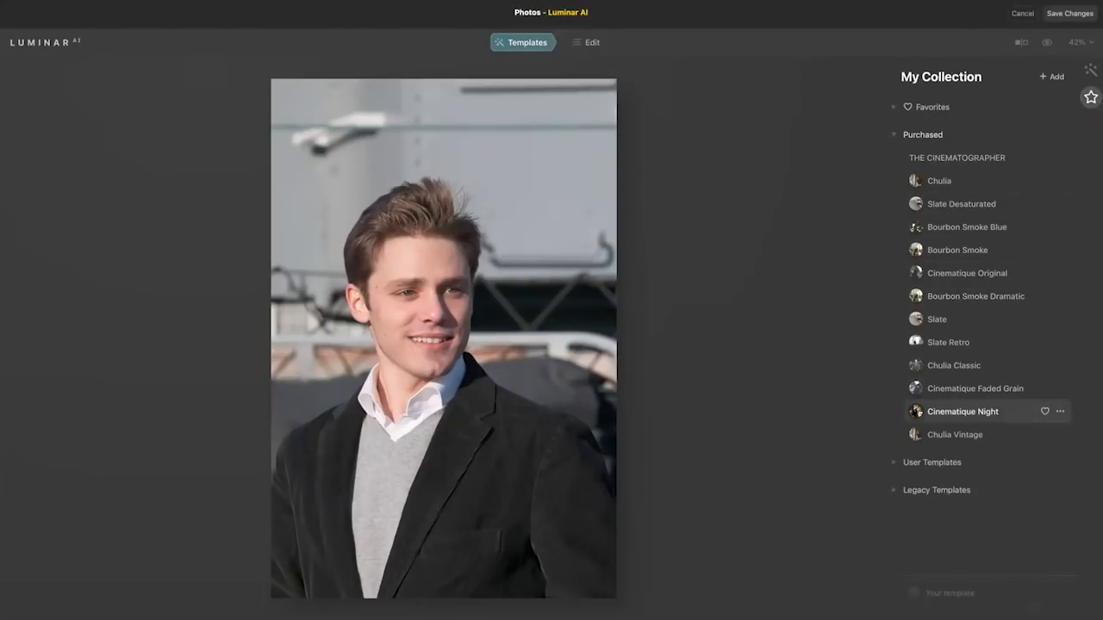
left_click(914, 434)
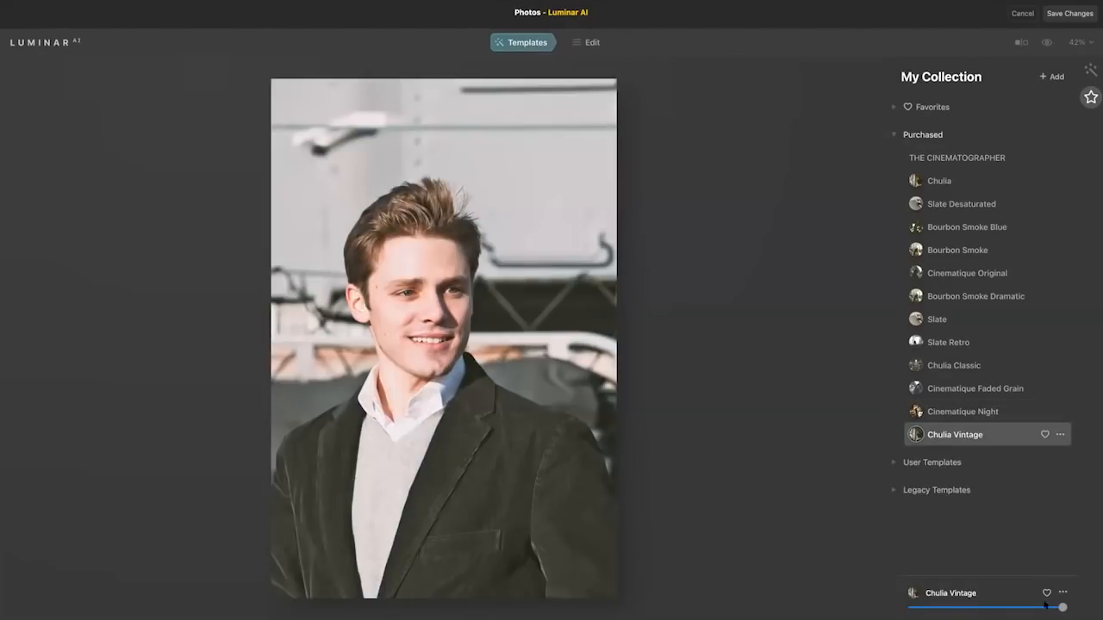
left_click_drag(1049, 607, 1016, 608)
Retouch the man's face with Skin AI, using Shine Removal 63 and Skin Defects Removal.
left_click(585, 42)
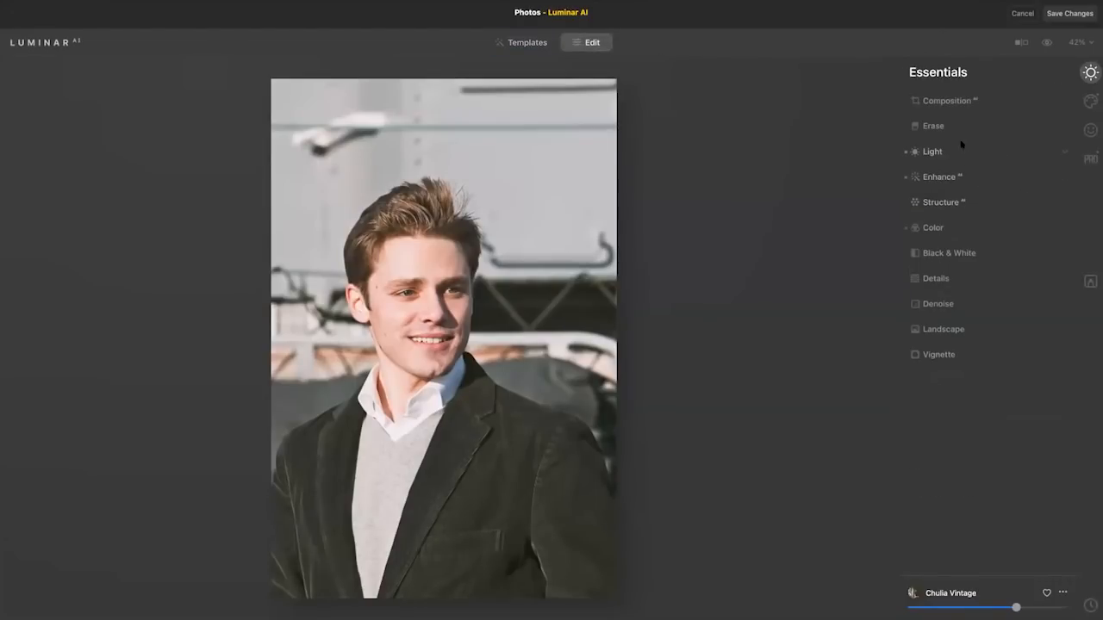
left_click(1090, 130)
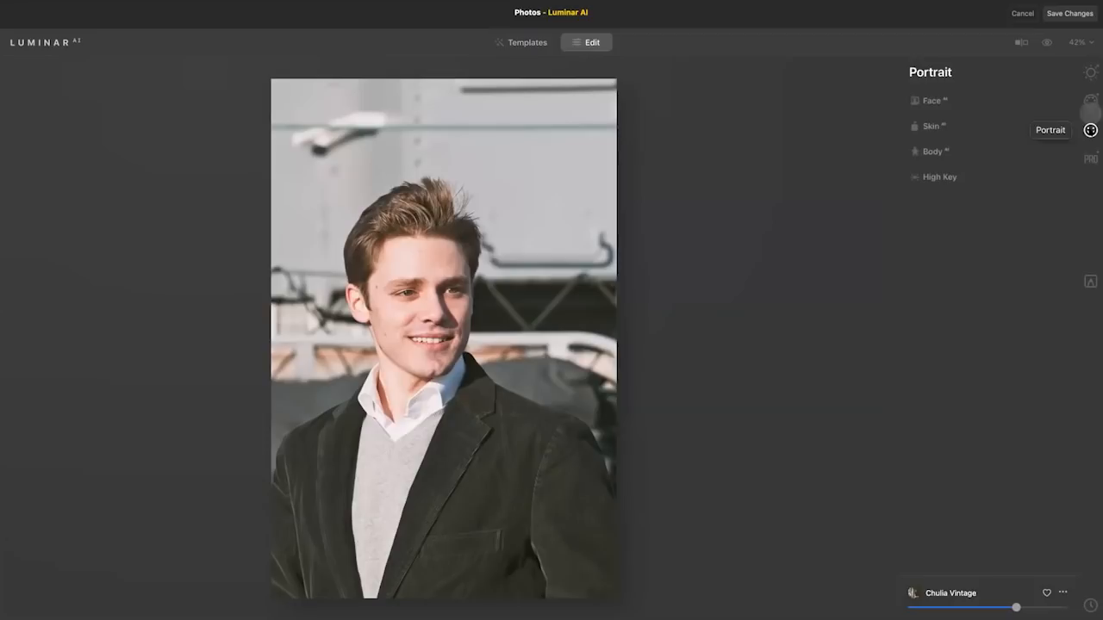
left_click(955, 126)
left_click_drag(943, 189, 1001, 191)
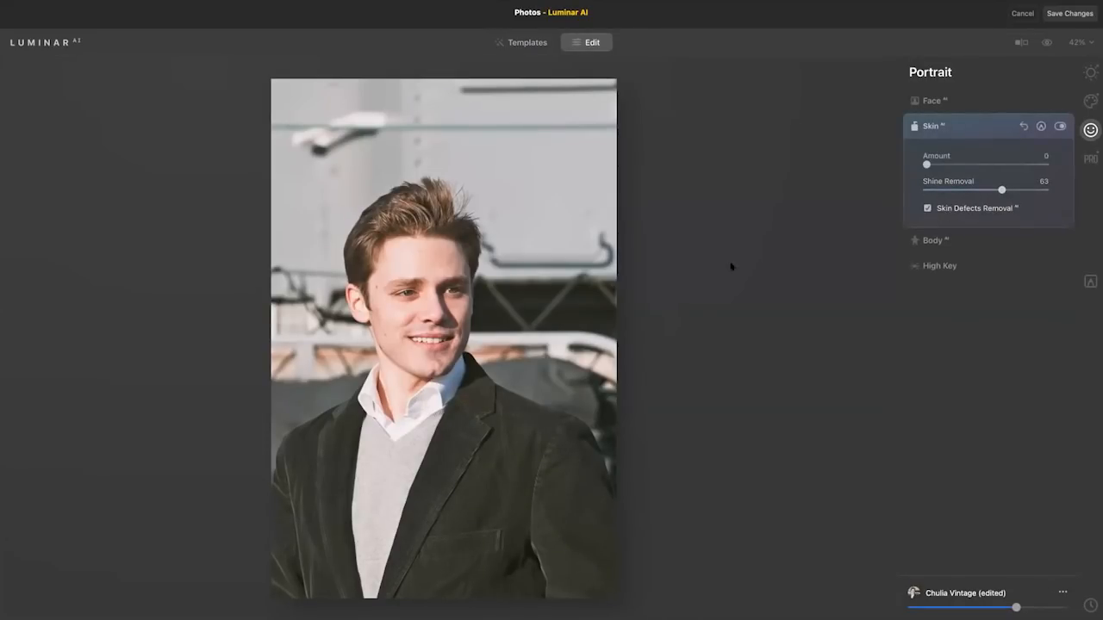
double_click(438, 308)
left_click(960, 209)
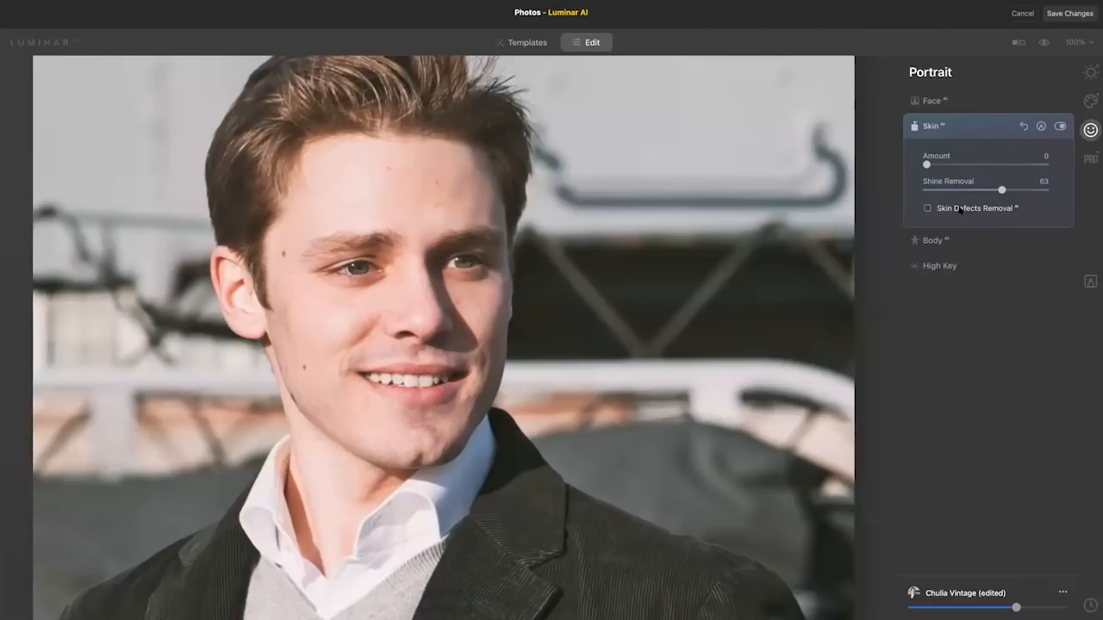
left_click(961, 209)
left_click(419, 194)
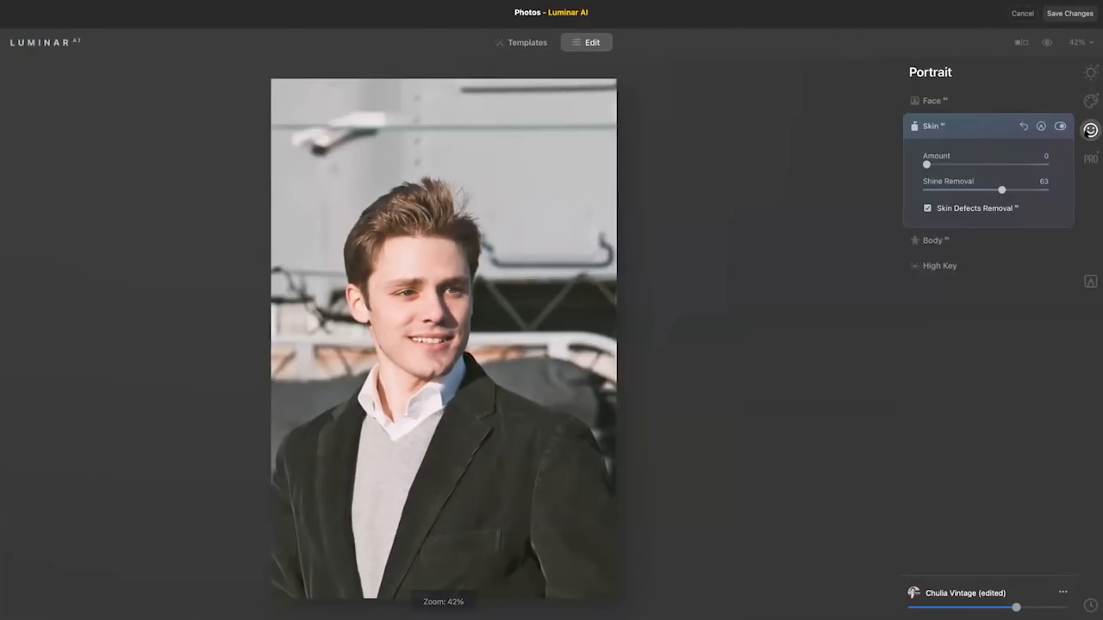
left_click(432, 306)
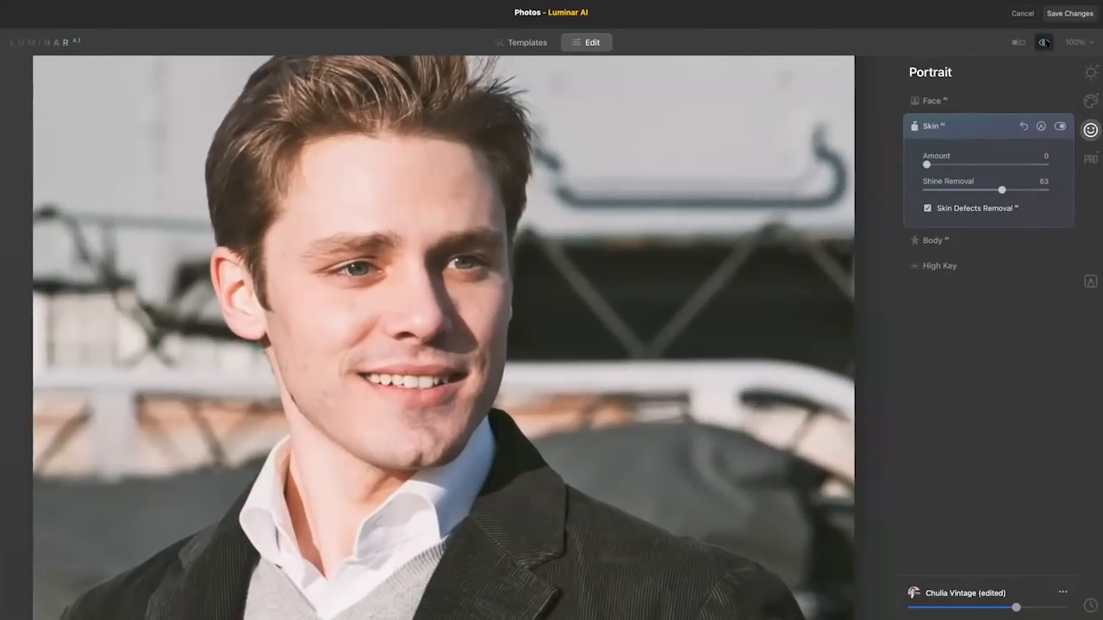
Adjust the eyes with Face AI: Hazel iris, Iris Visibility 0, Iris Flare 34 and Eye Enhancer 56.
left_click(964, 102)
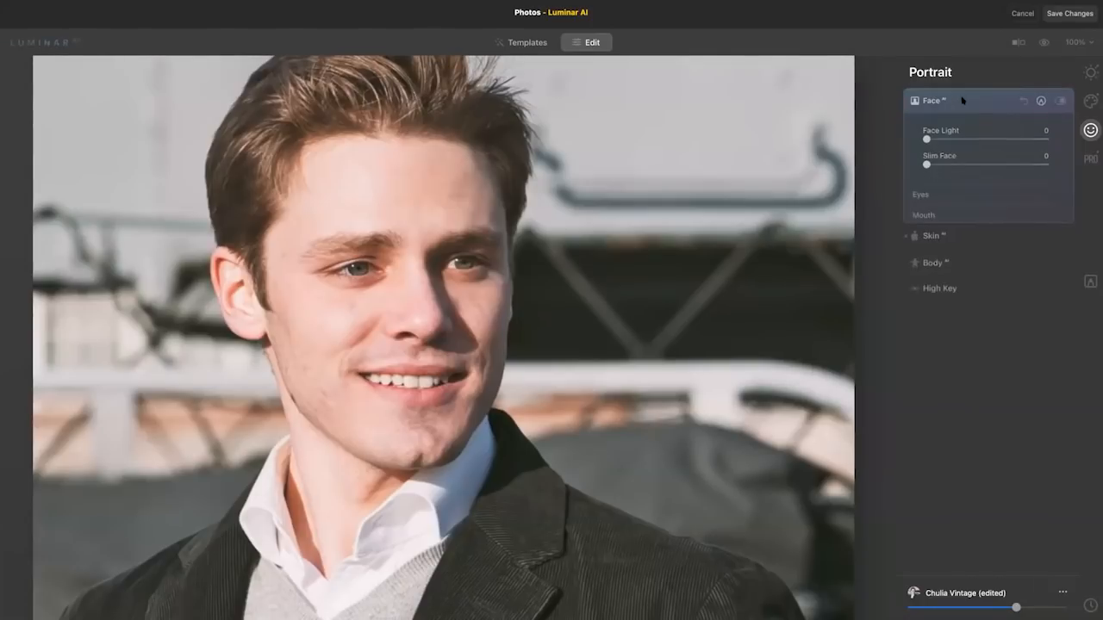
left_click(945, 196)
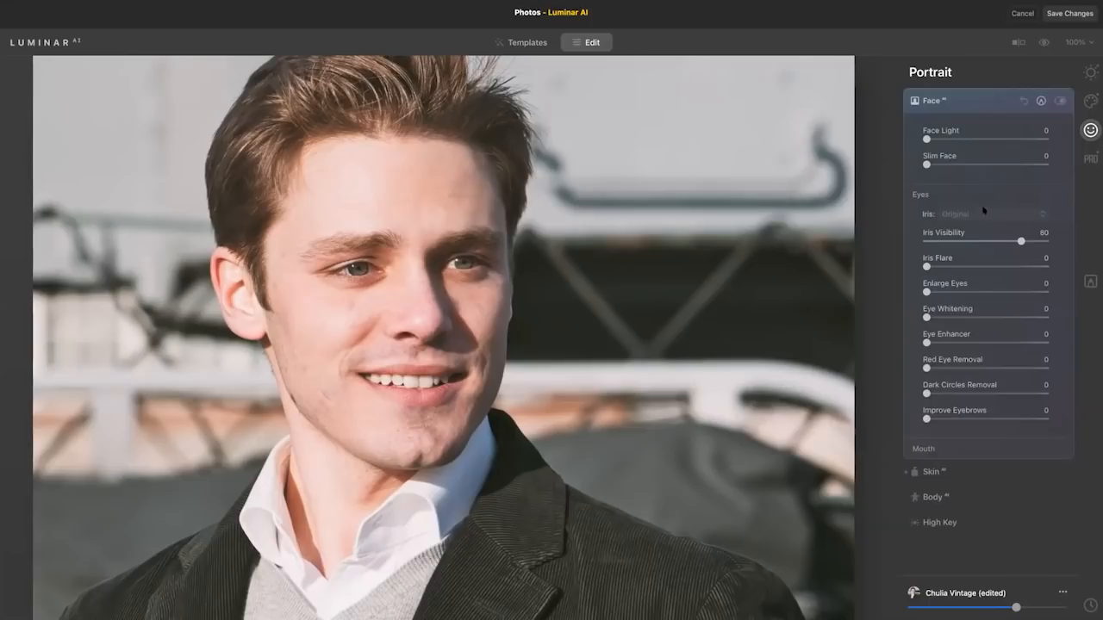
left_click(984, 212)
left_click(981, 295)
left_click_drag(952, 241, 967, 266)
left_click(972, 342)
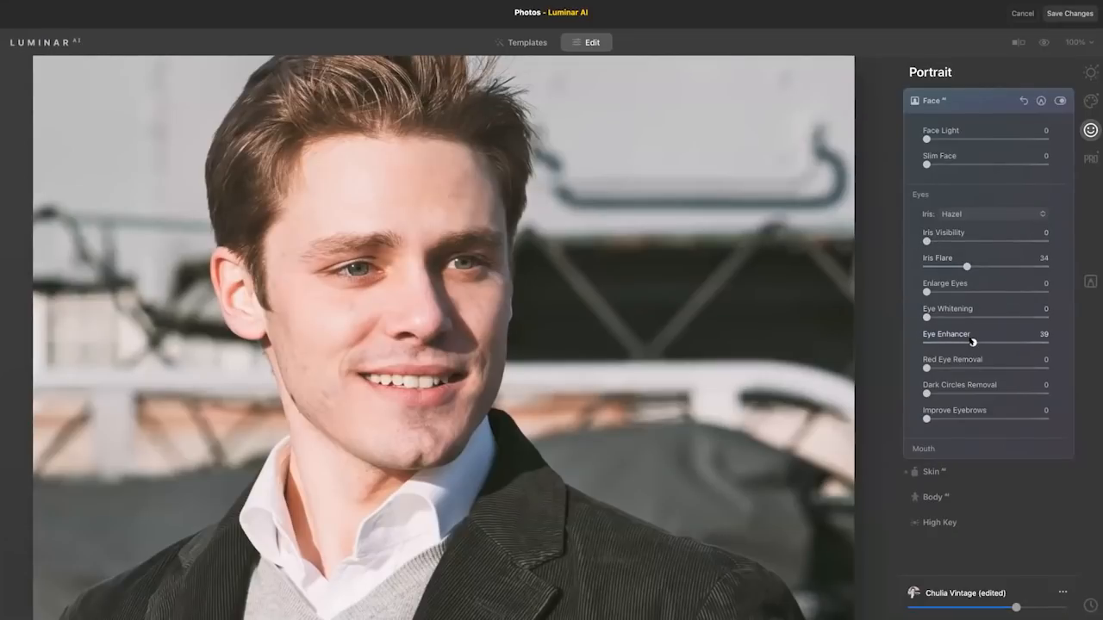
left_click_drag(973, 342, 994, 343)
left_click(523, 218)
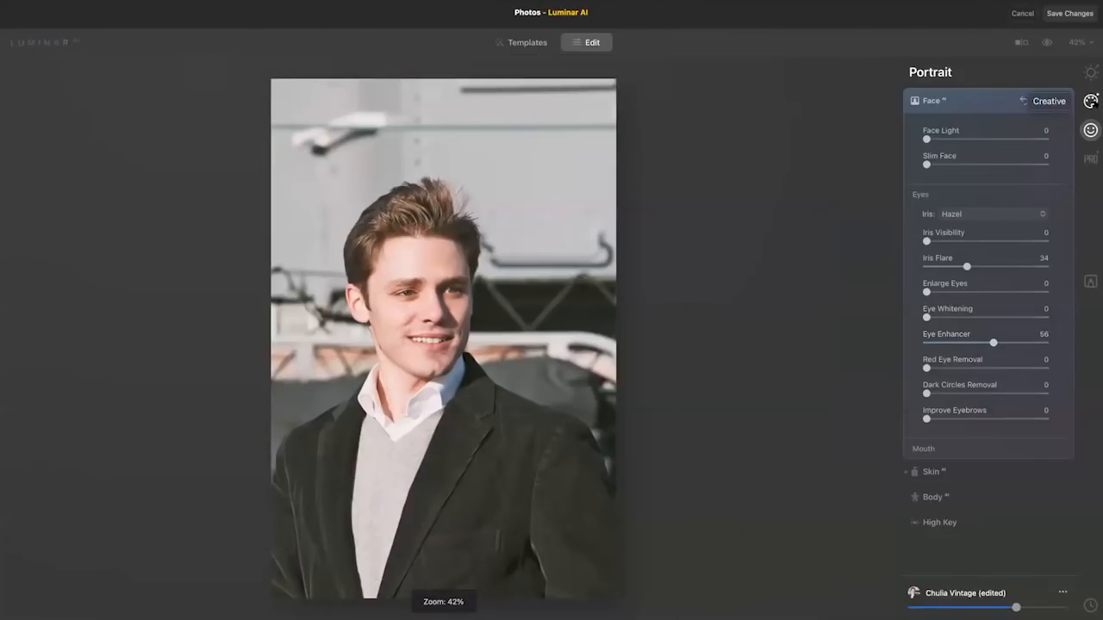
Add Atmosphere AI fog with Amount 58, Depth 39 and Lightness 66, and a Mystical effect with Amount 19.
left_click(1091, 101)
left_click(956, 152)
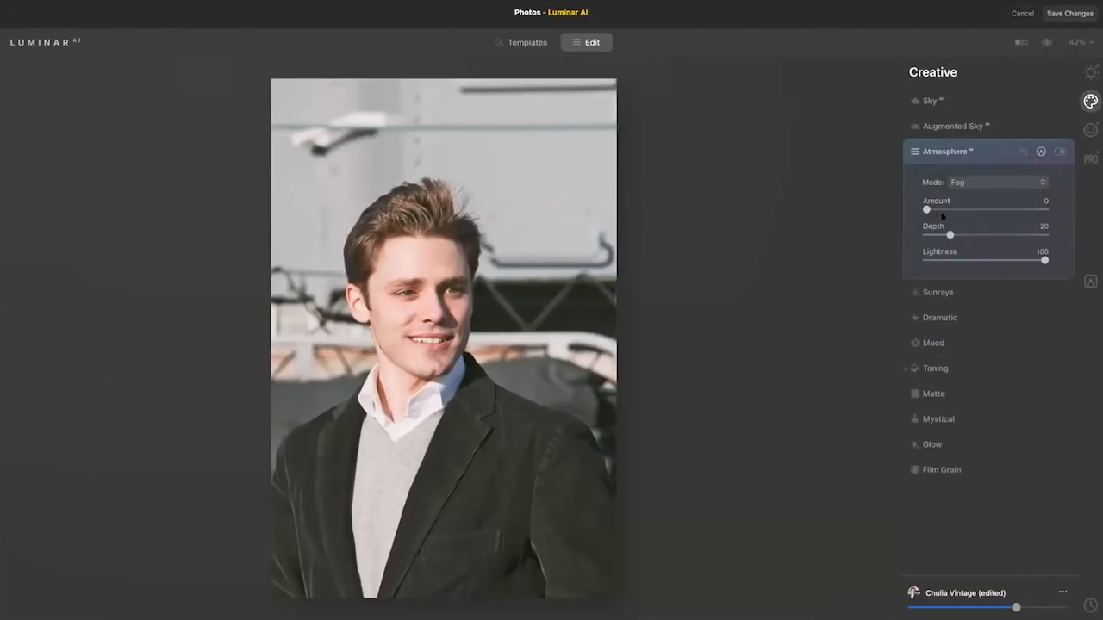
left_click_drag(927, 210, 978, 234)
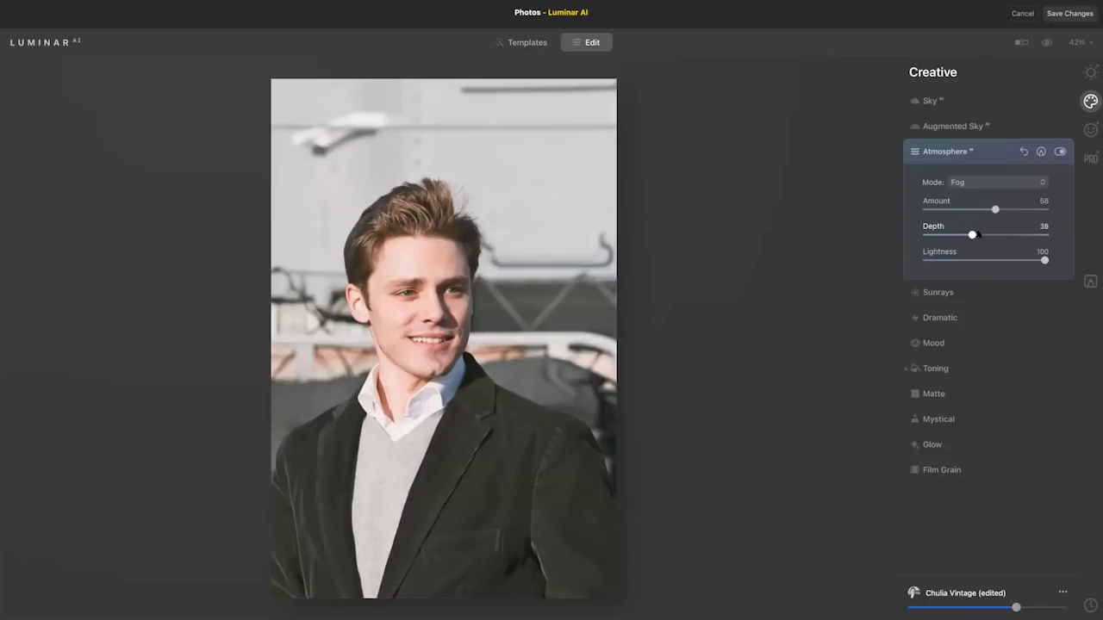
left_click(1009, 261)
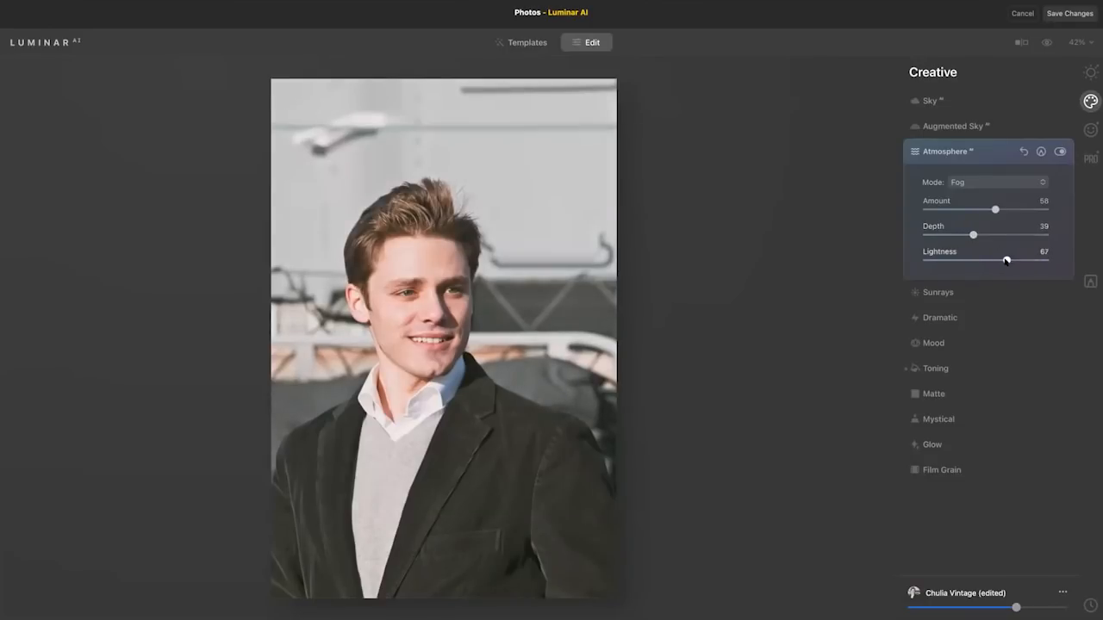
left_click(1060, 151)
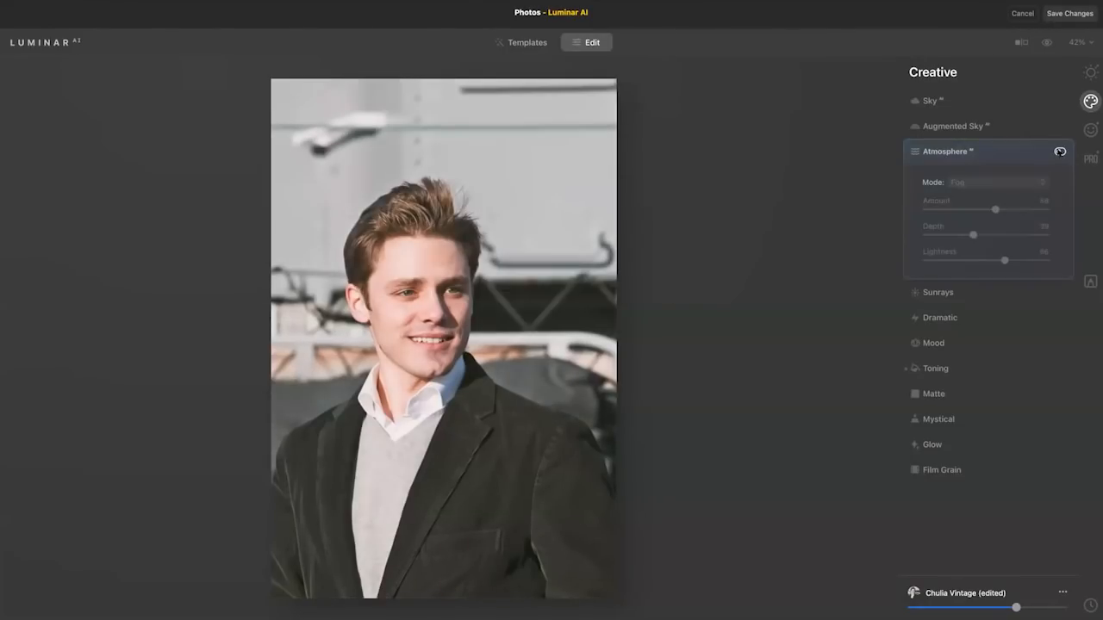
left_click(1060, 152)
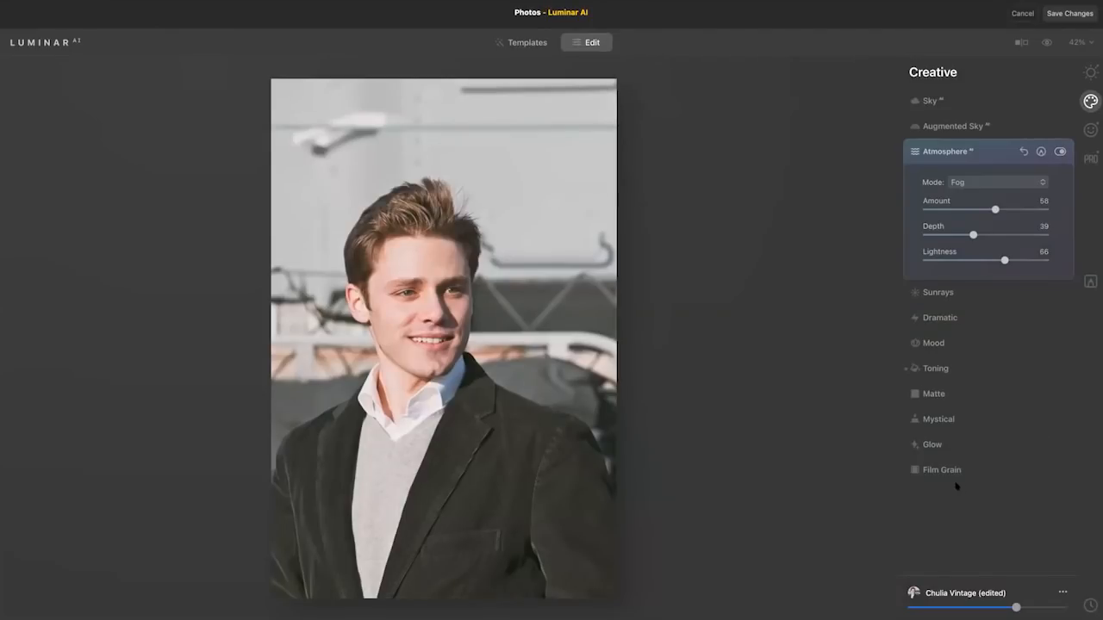
left_click(955, 426)
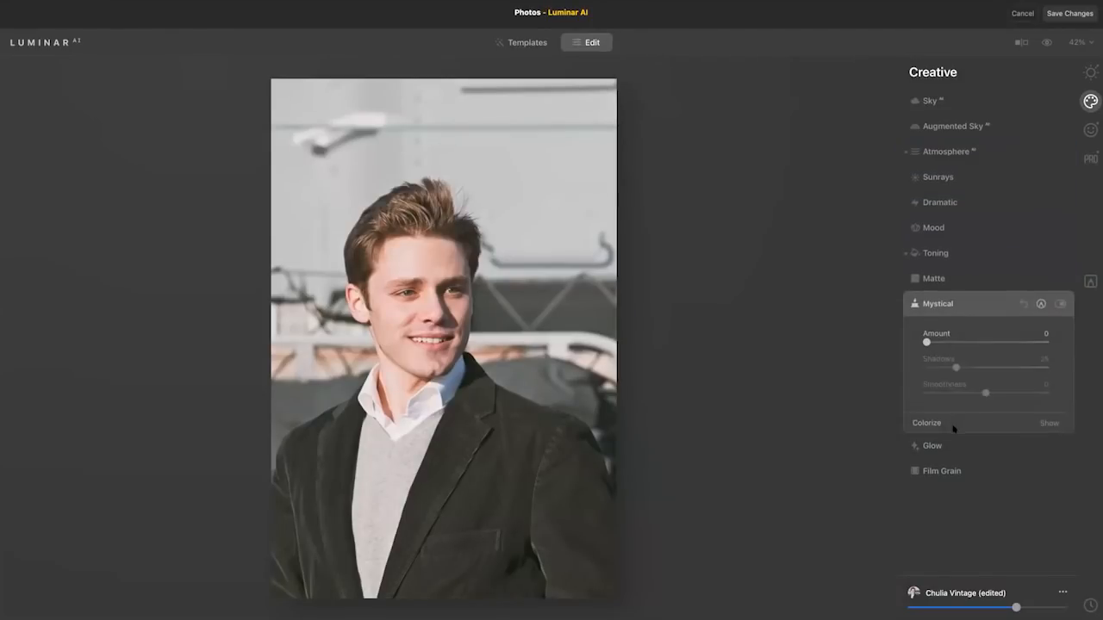
left_click_drag(946, 341, 949, 342)
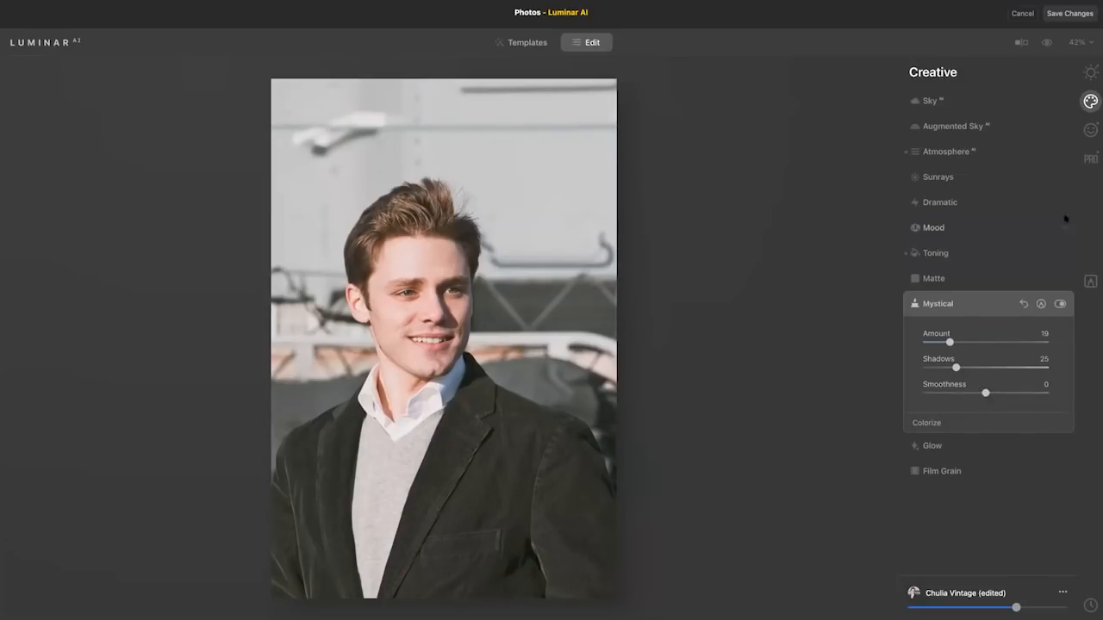
Add a vignette with Amount -44 and Feather 43, and save the changes back to Photos.
left_click(1091, 72)
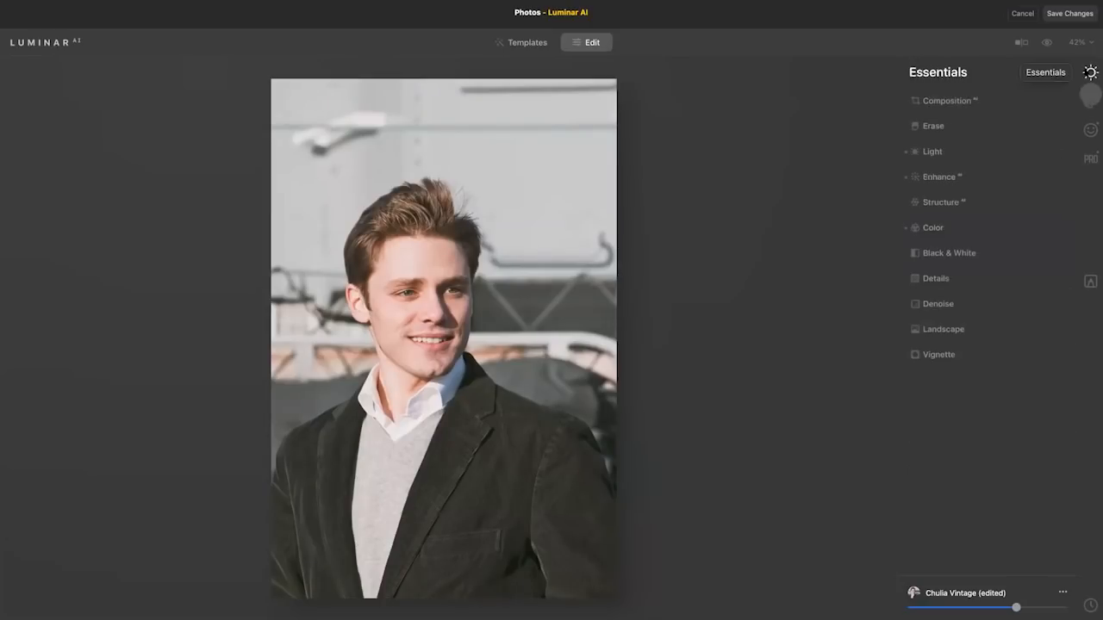
left_click(956, 355)
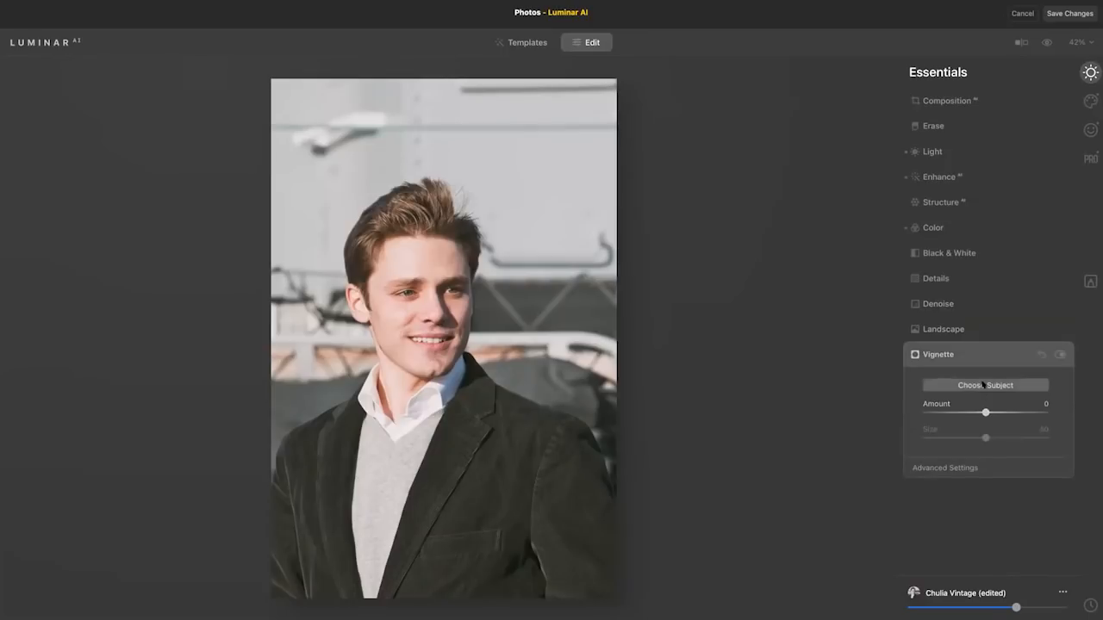
left_click(955, 413)
left_click(957, 468)
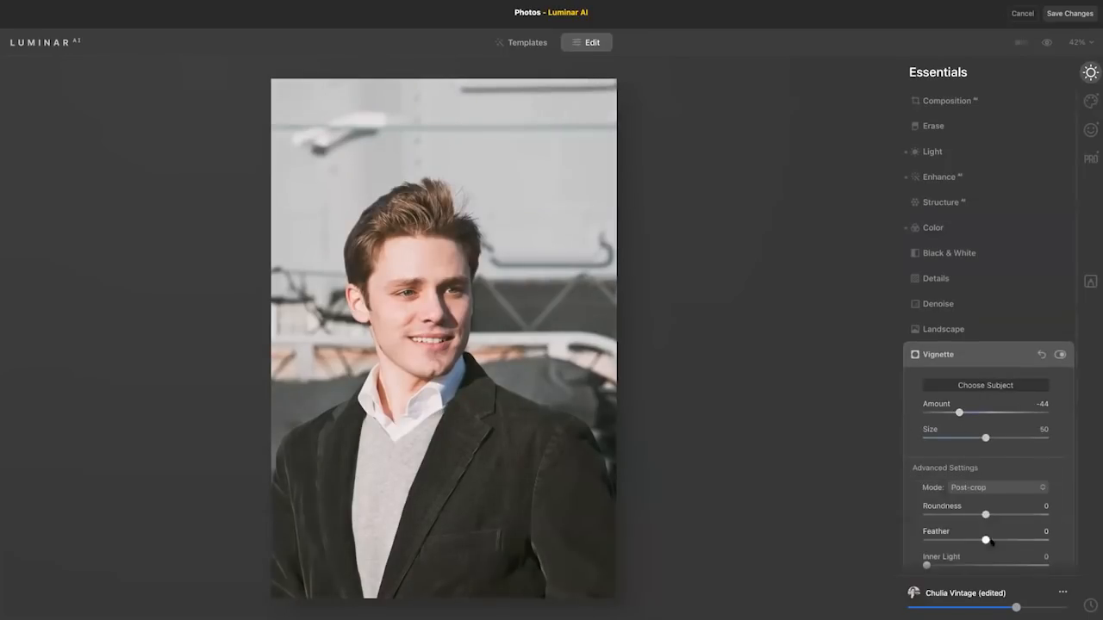
left_click_drag(986, 540, 1025, 540)
left_click_drag(944, 541, 1012, 541)
left_click(1058, 13)
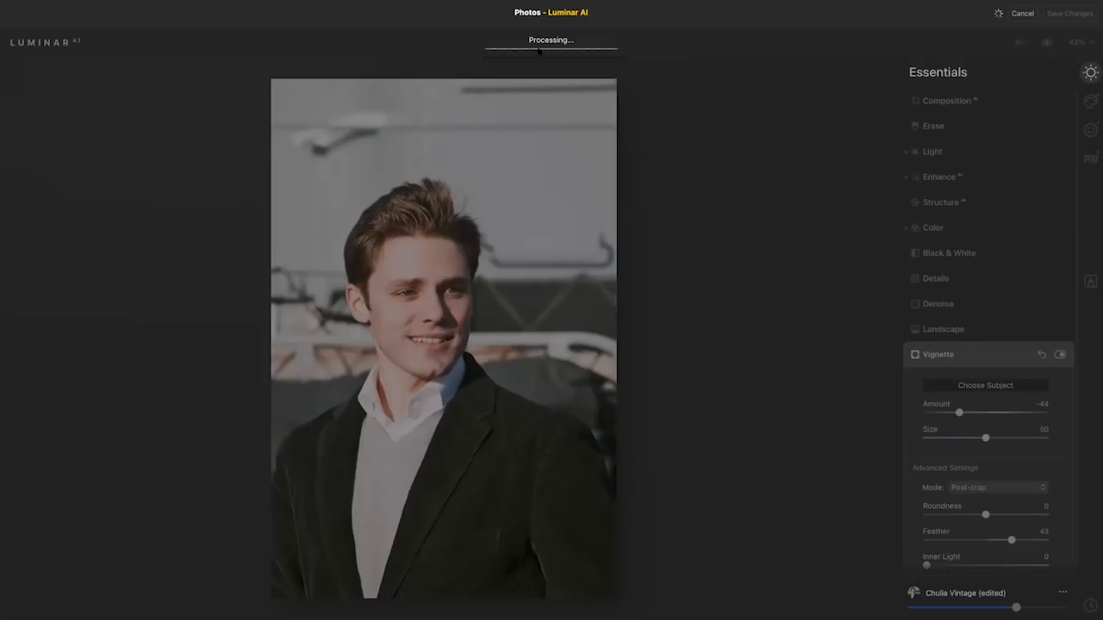
Replace the sky in the rearing-horse photo with Dramatic Sky 4 using Sky AI.
mouse_move(103, 5)
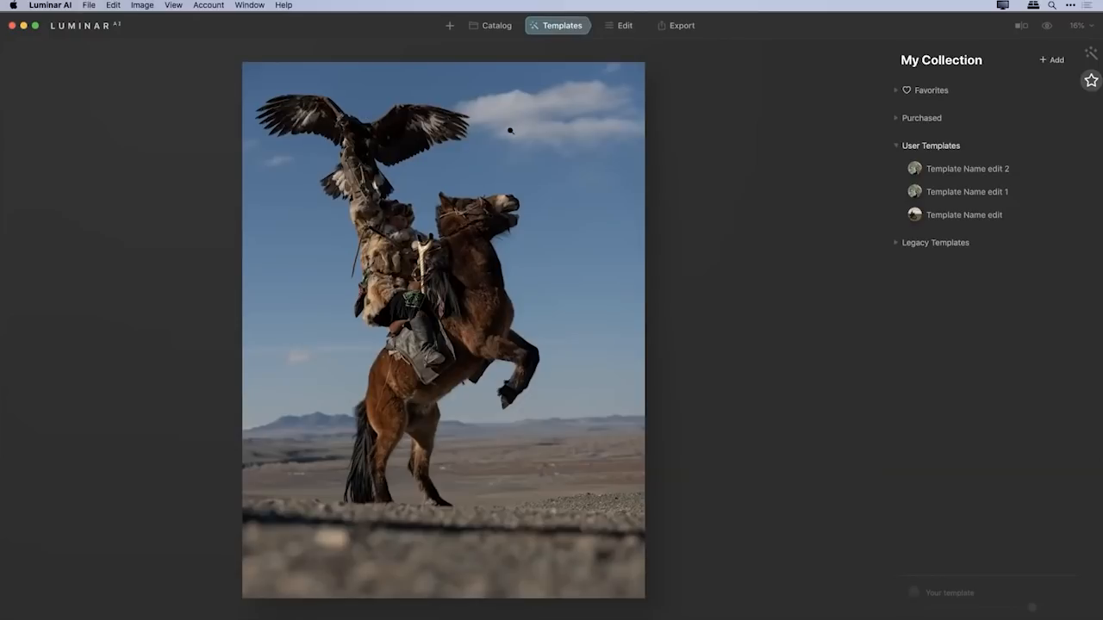
left_click(619, 26)
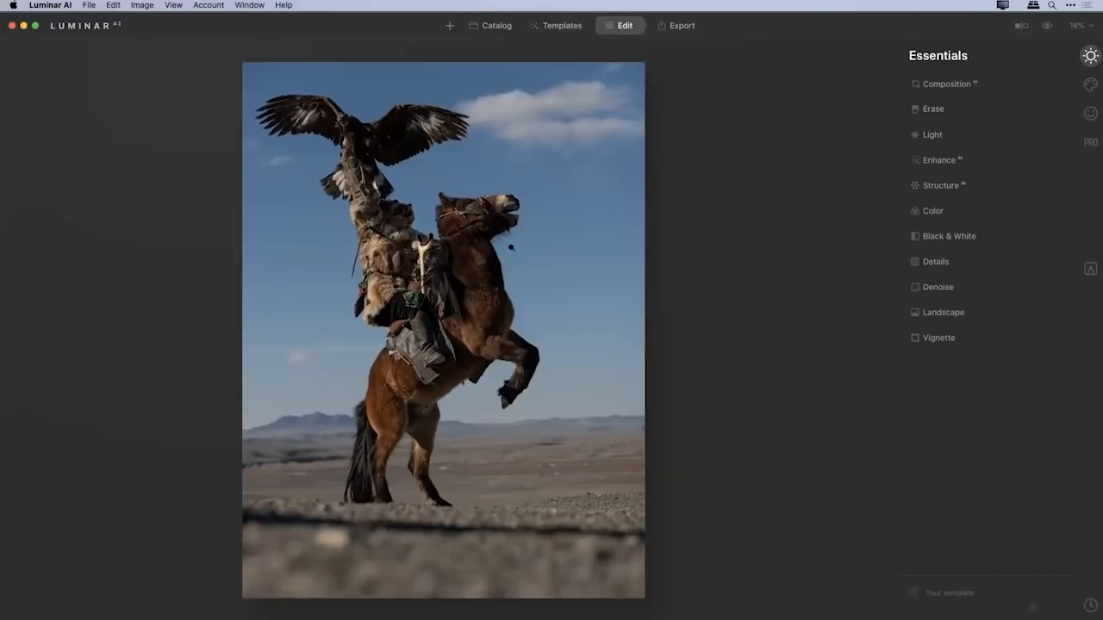
double_click(500, 237)
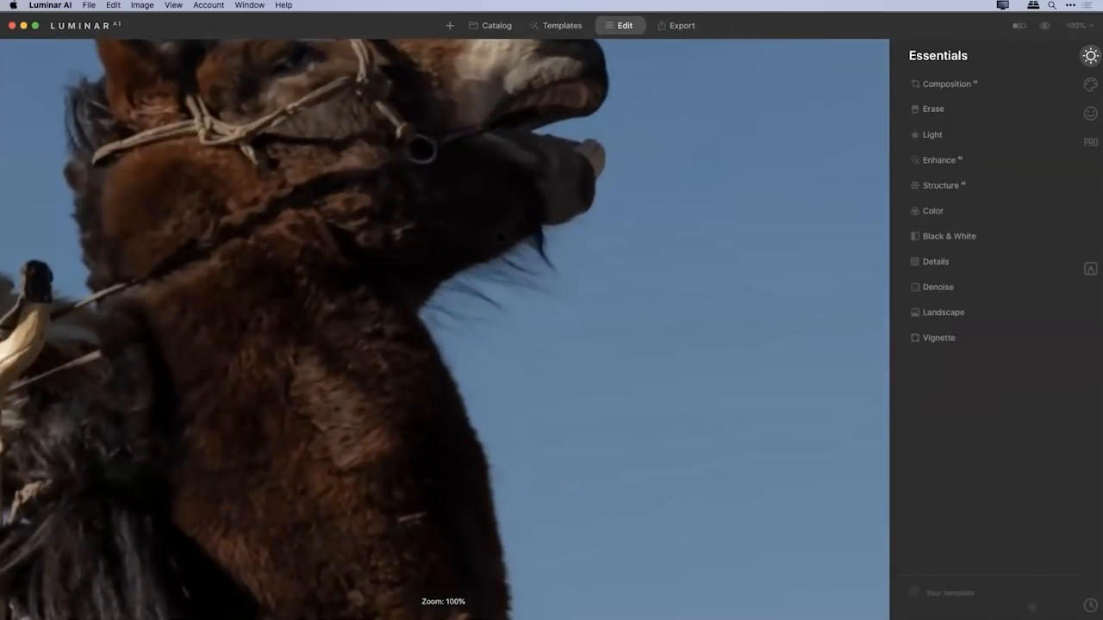
double_click(500, 236)
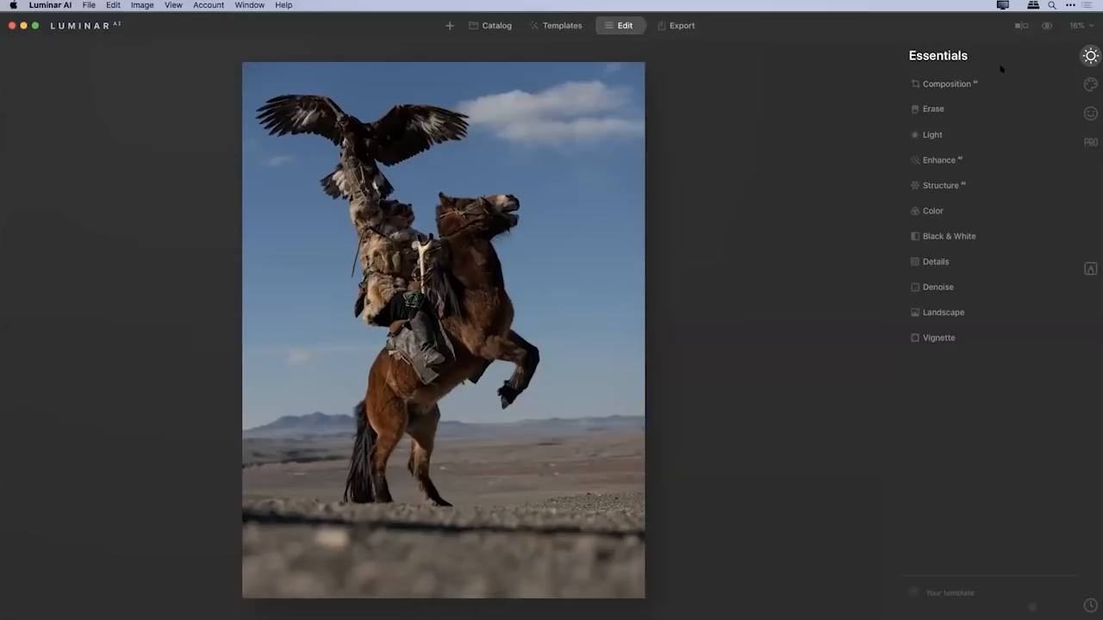
left_click(1090, 84)
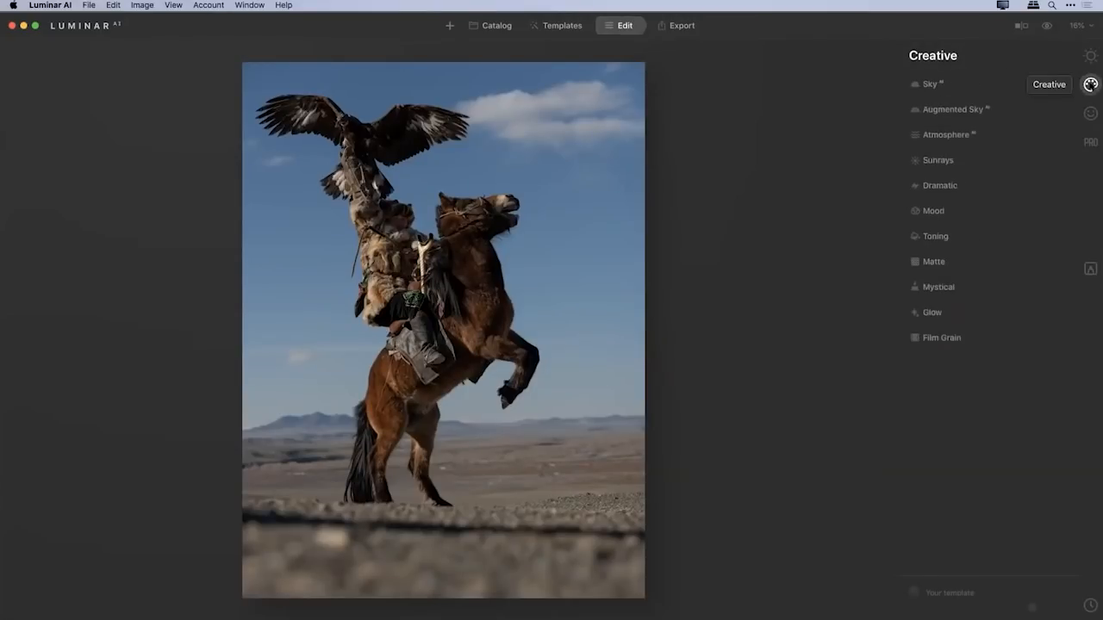
left_click(935, 84)
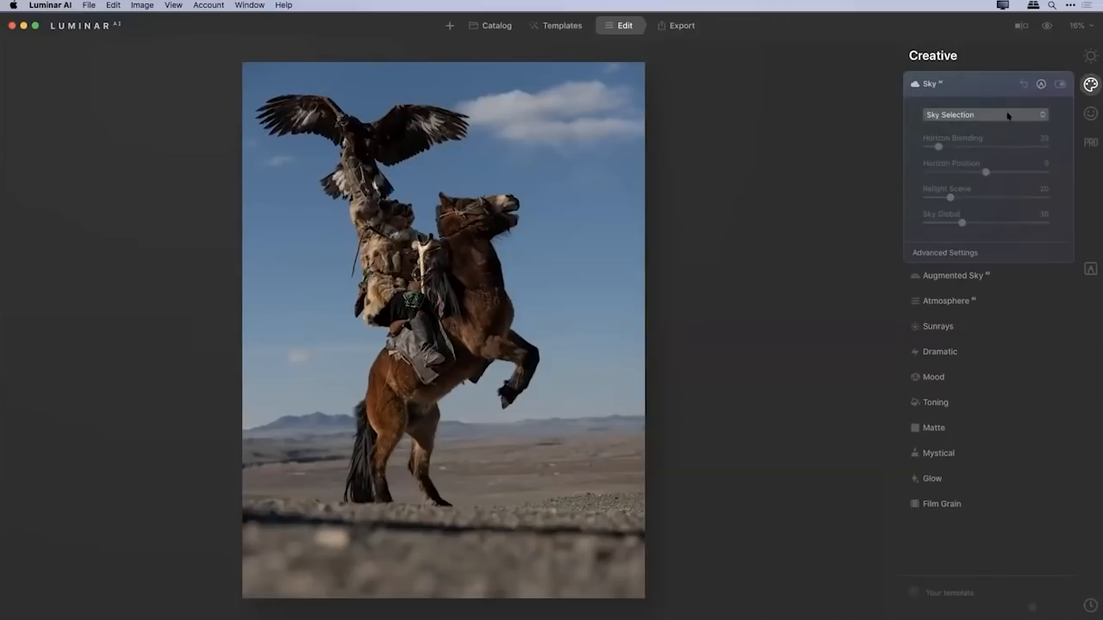
left_click(980, 114)
scroll(981, 383, "down", 4)
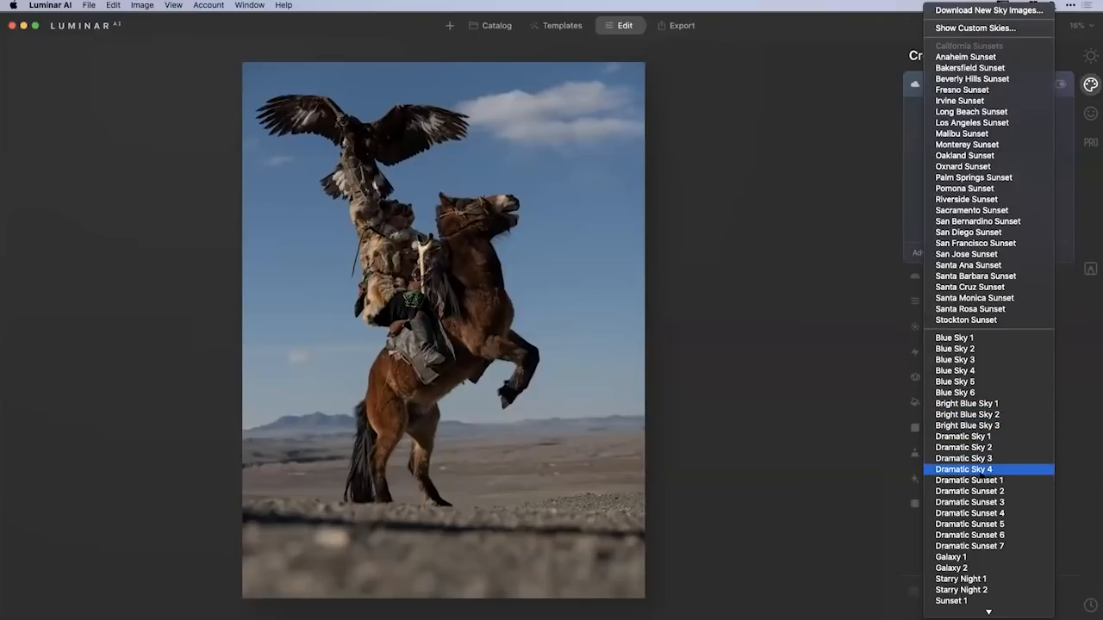
left_click(964, 470)
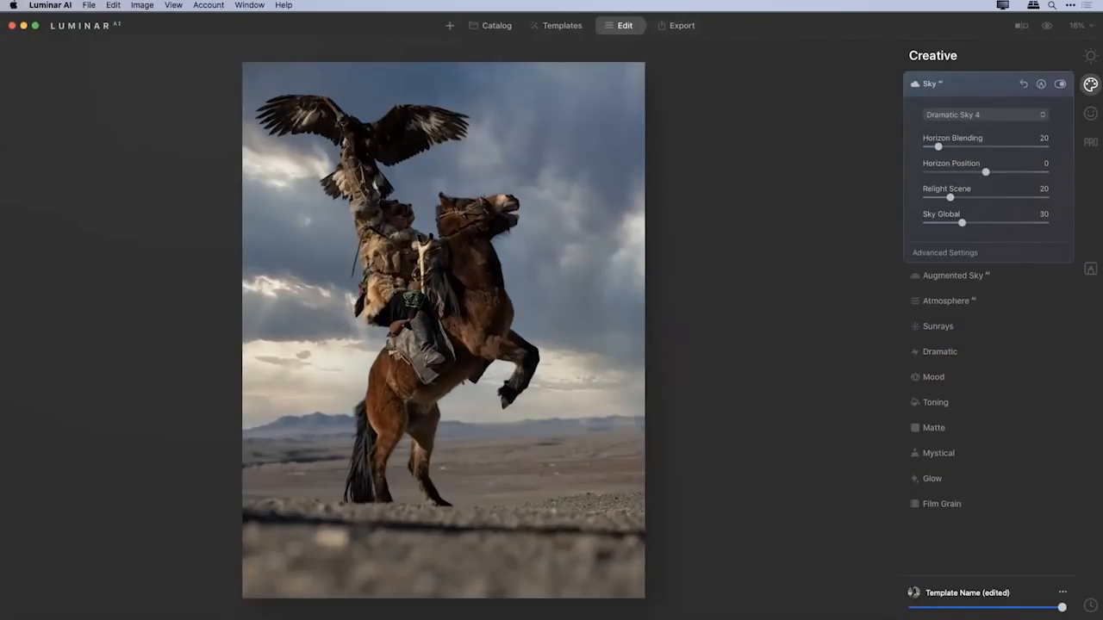
Inspect the new sky's edges around the horse, eagle and horizon, and set Sky Defocus to 33.
scroll(502, 231, "up", 8)
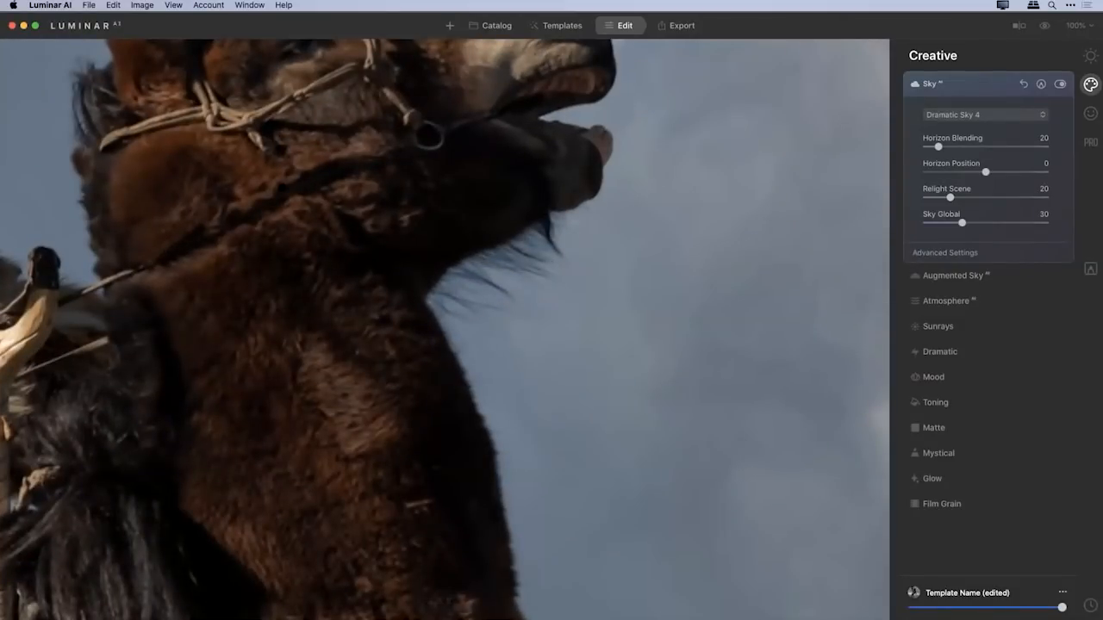
left_click_drag(133, 173, 616, 255)
left_click_drag(385, 150, 460, 335)
left_click_drag(357, 85, 391, 283)
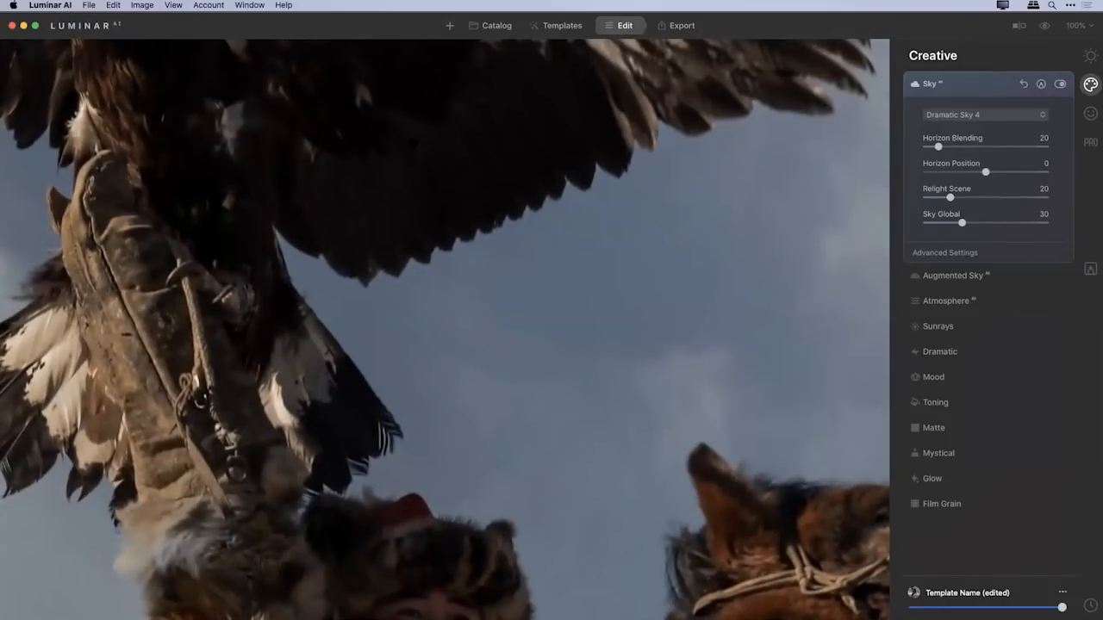
left_click(412, 143)
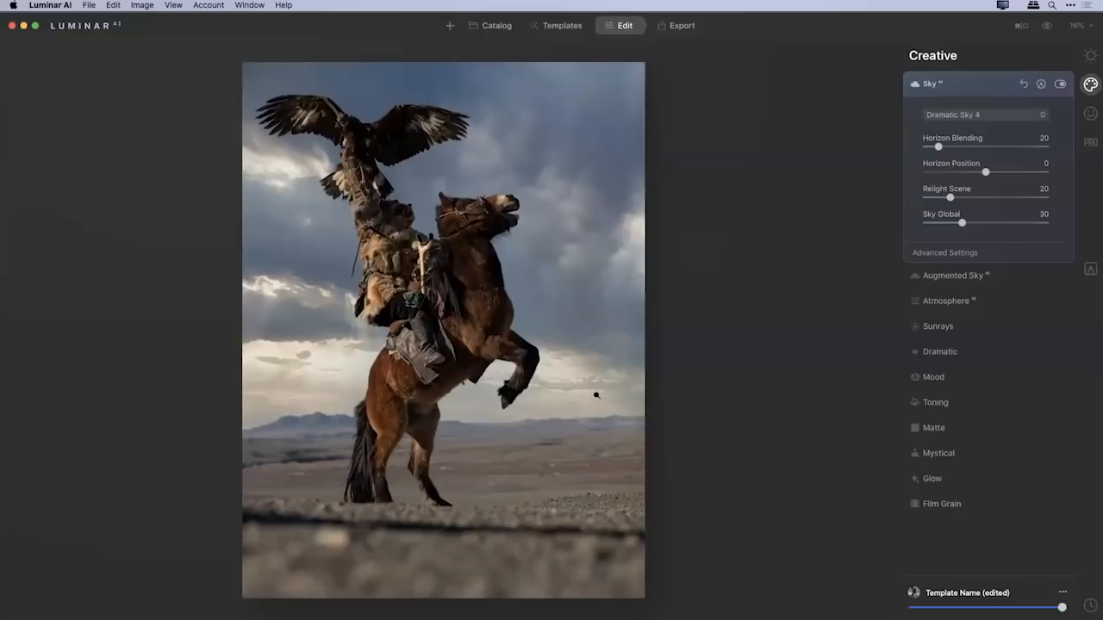
double_click(598, 394)
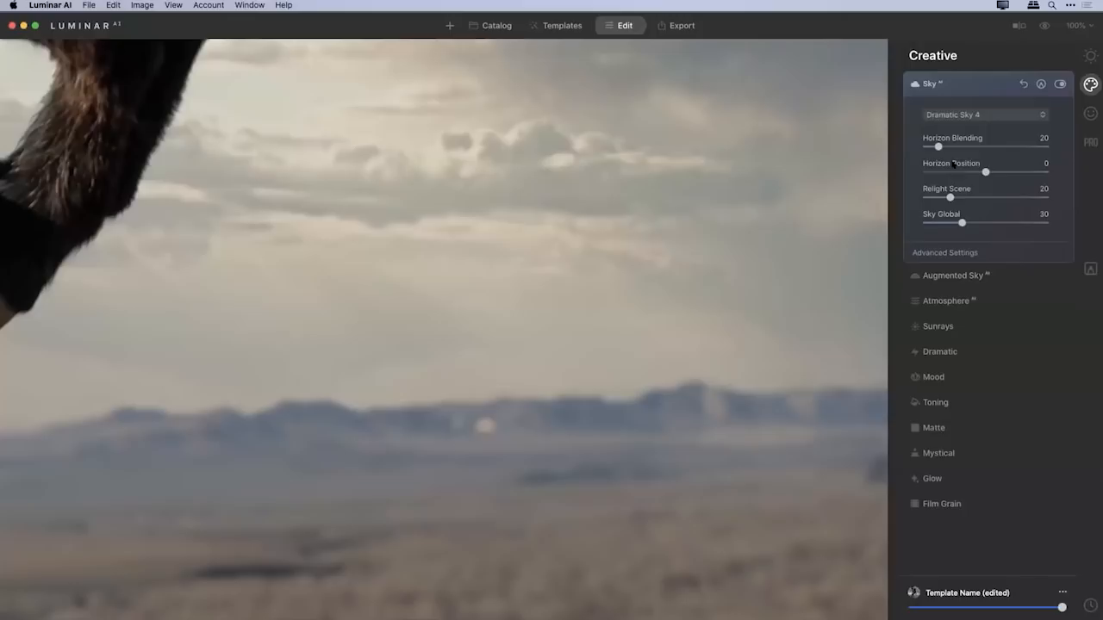
left_click(941, 254)
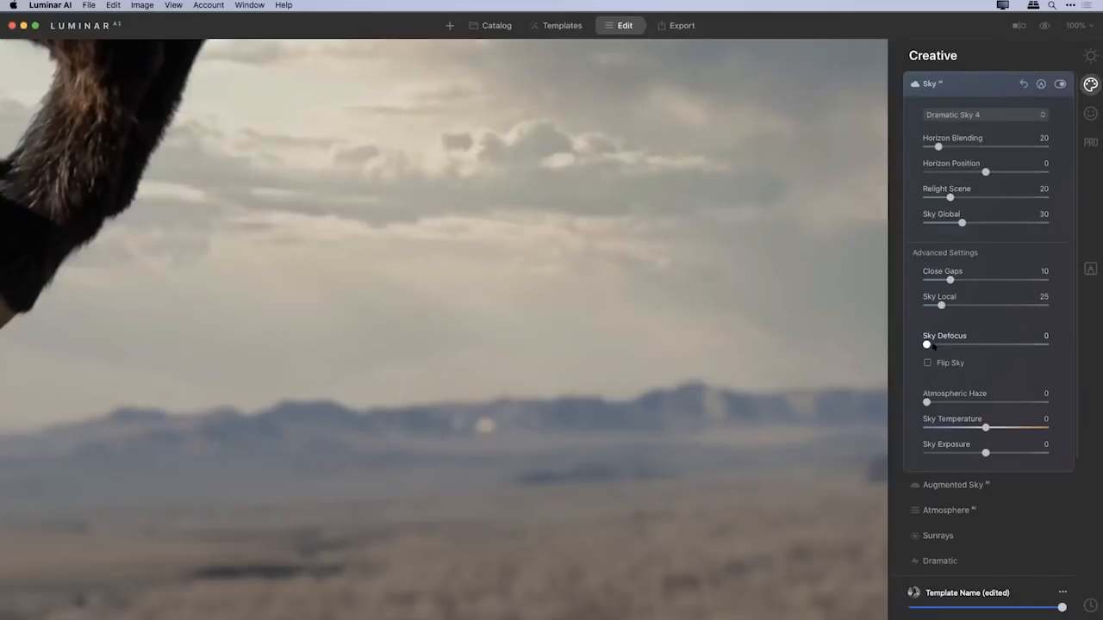
left_click_drag(926, 344, 963, 345)
left_click_drag(963, 344, 966, 344)
key("super+0")
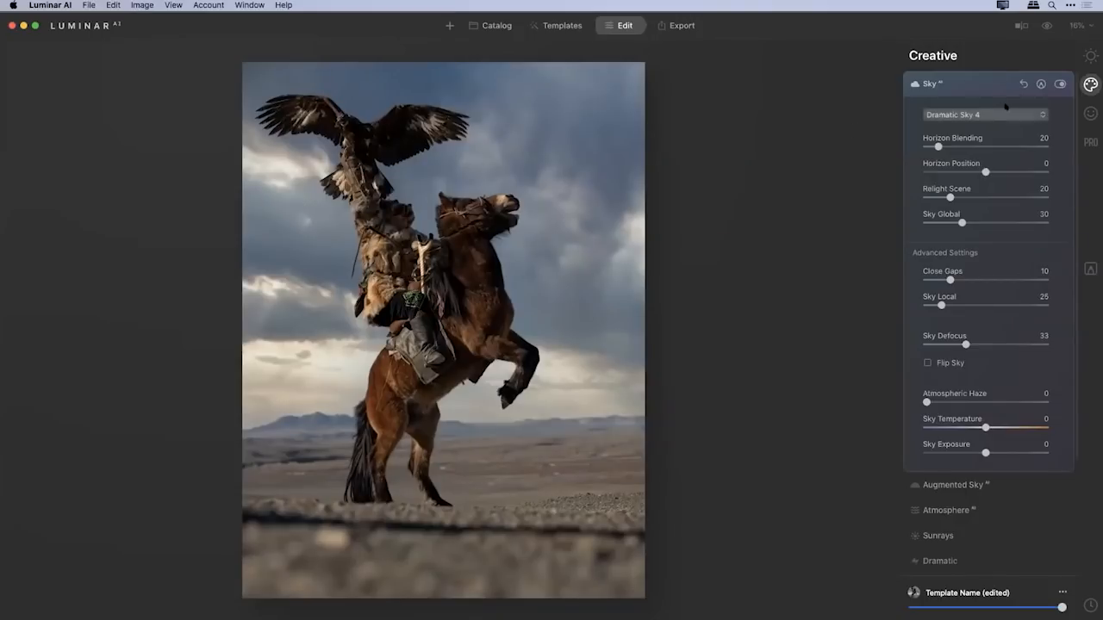
Apply Structure AI with an Amount of 44 and add a small amount of the Dramatic effect.
left_click(1093, 57)
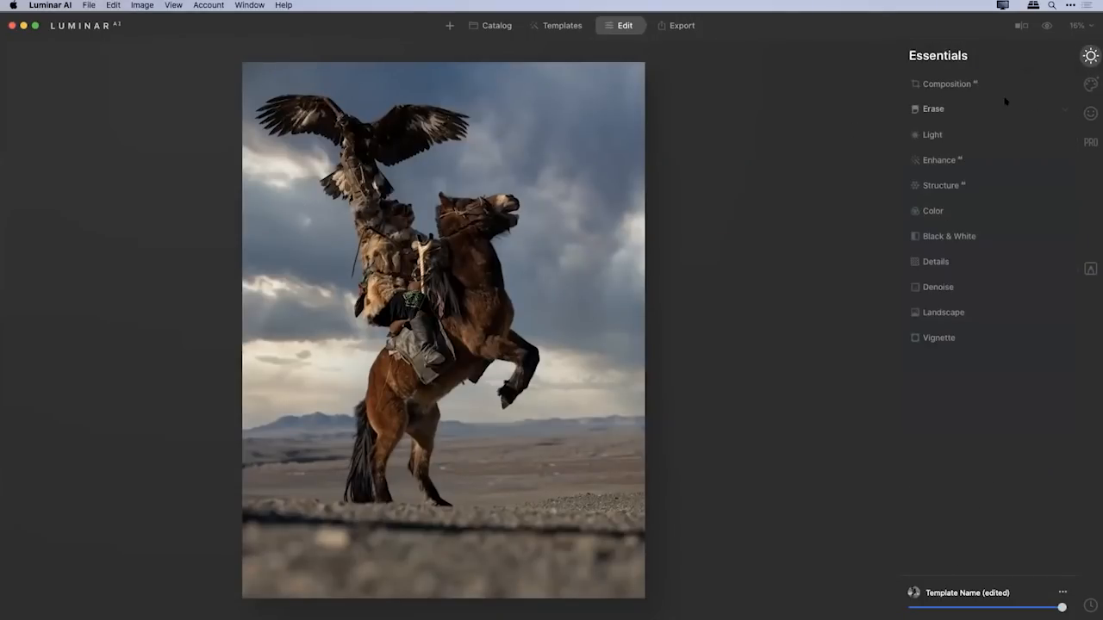
left_click(943, 187)
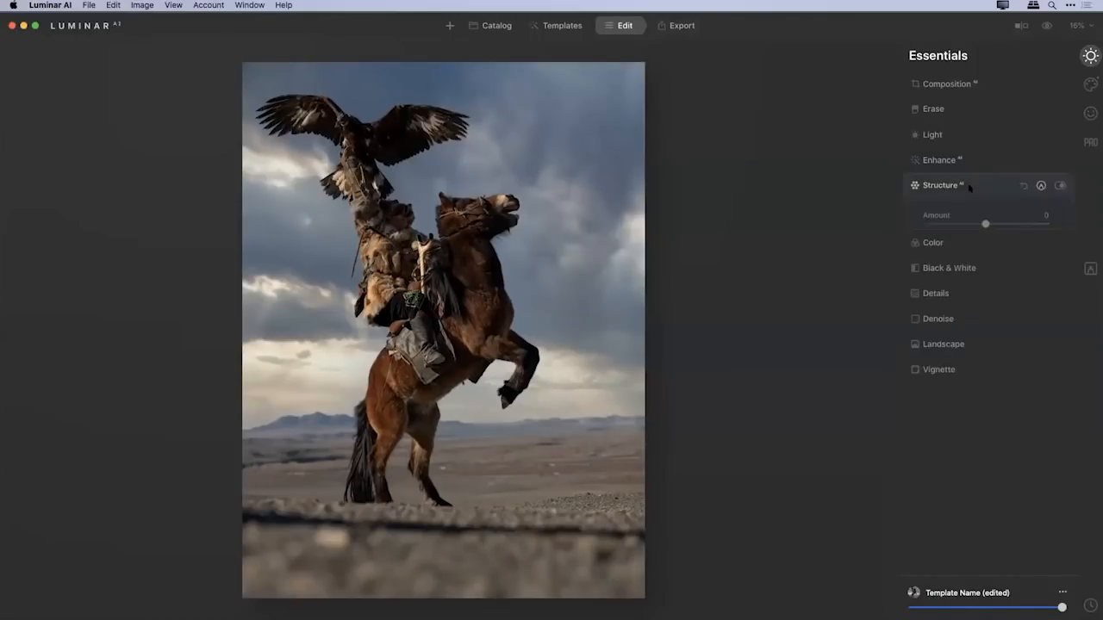
left_click_drag(986, 224, 1012, 225)
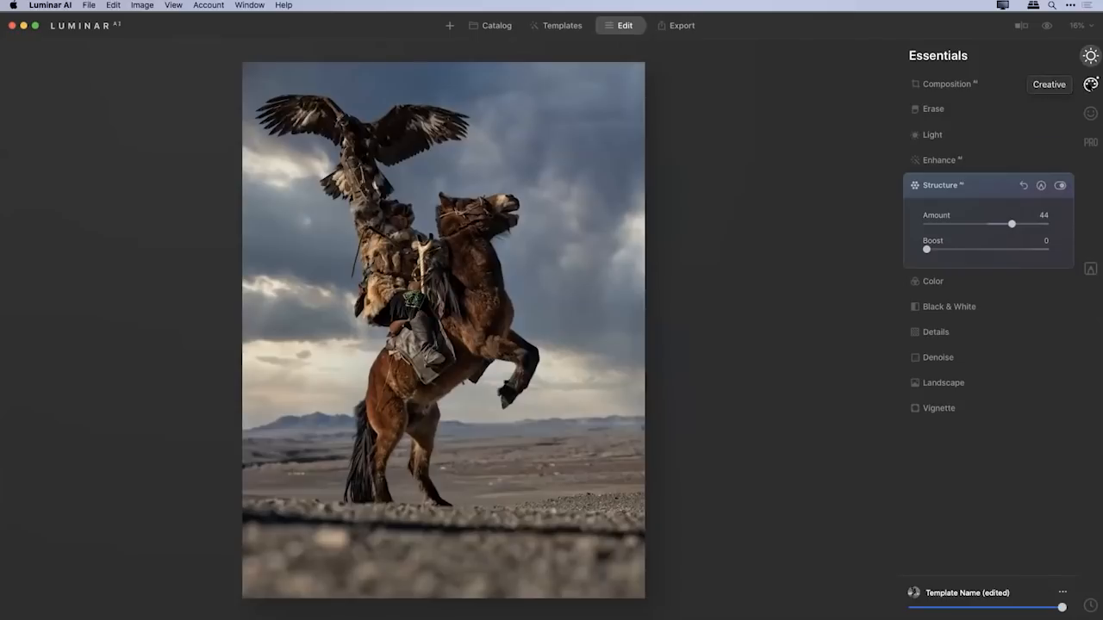
left_click(1091, 84)
left_click(941, 186)
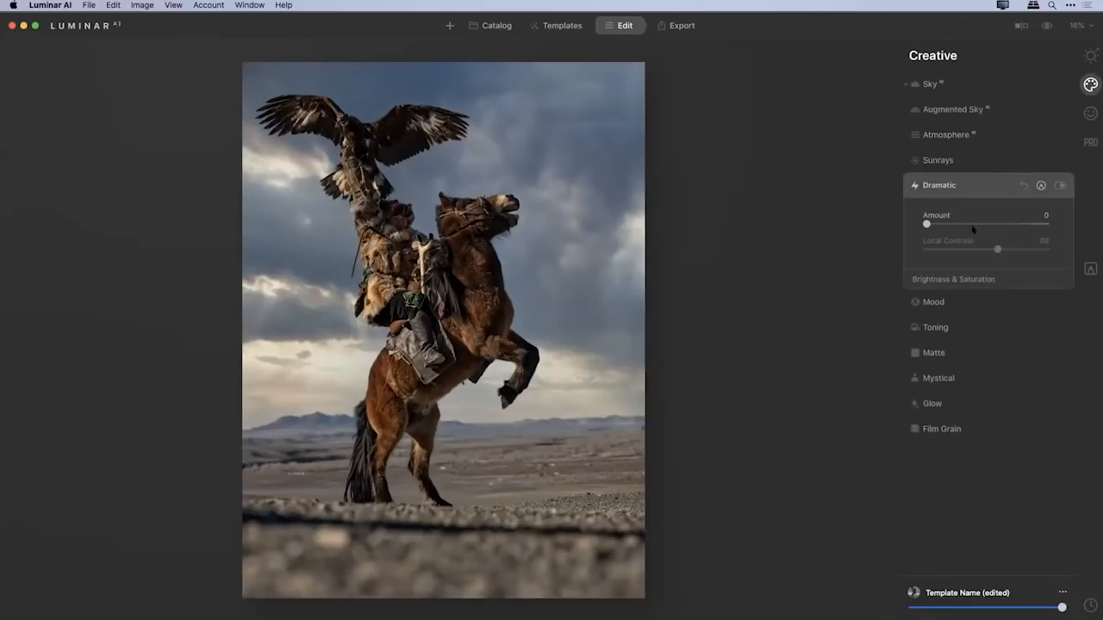
left_click_drag(926, 223, 939, 223)
left_click_drag(940, 224, 937, 223)
Add a vignette with Amount -42 and Feather 70.
left_click(1091, 56)
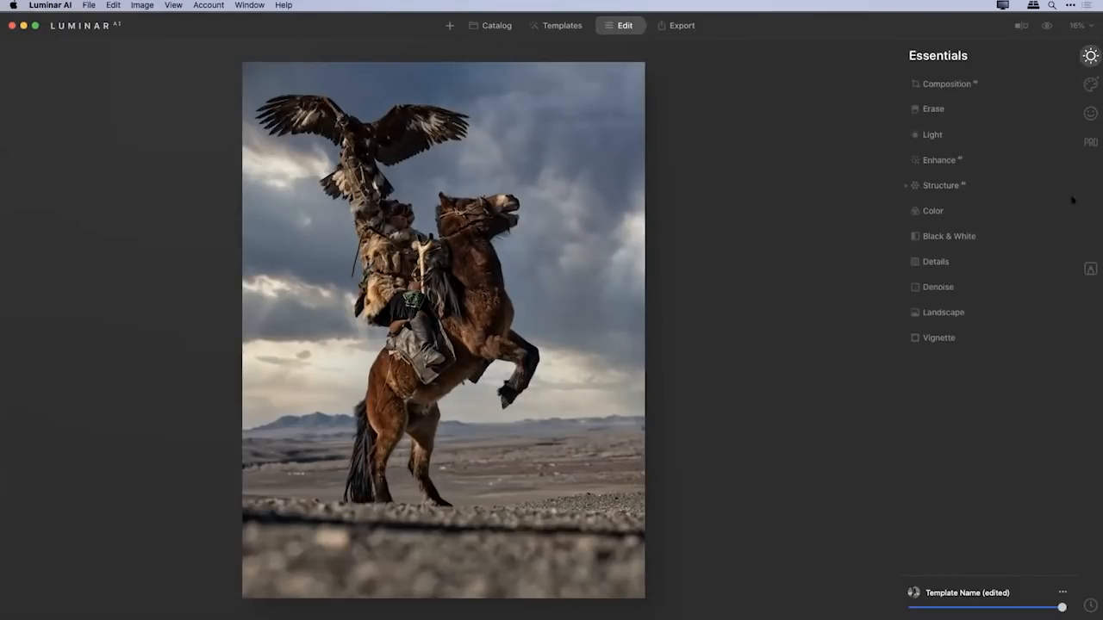
left_click(938, 338)
left_click_drag(987, 396, 972, 395)
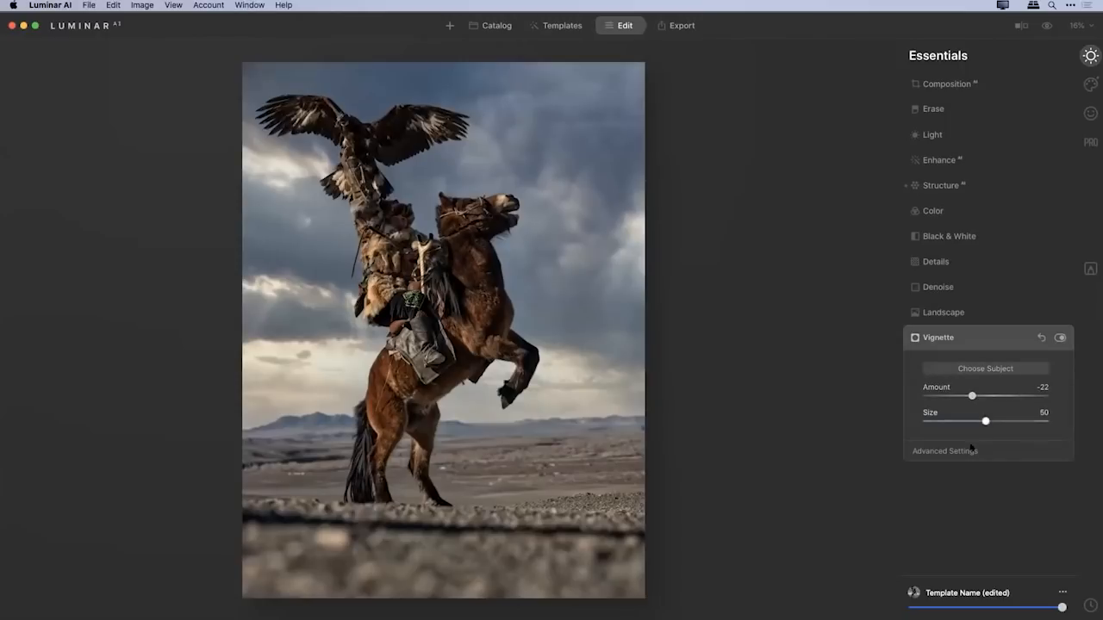
left_click(967, 451)
left_click_drag(986, 523, 1028, 523)
left_click_drag(972, 396, 960, 396)
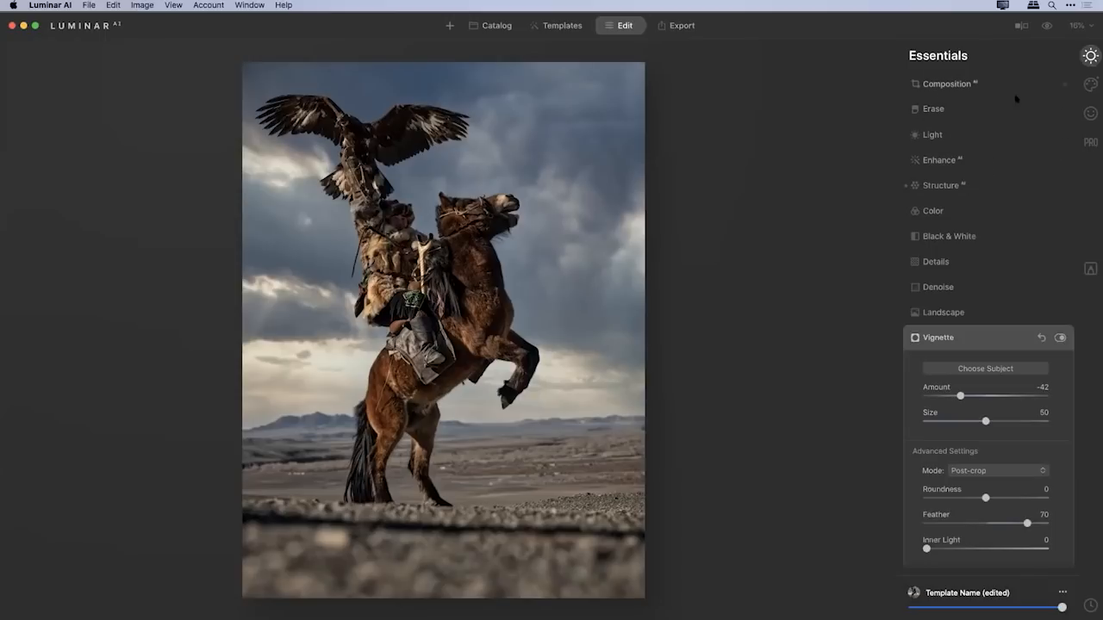
Brighten the rider's face slightly with the Face Light setting of Face AI.
left_click(1091, 113)
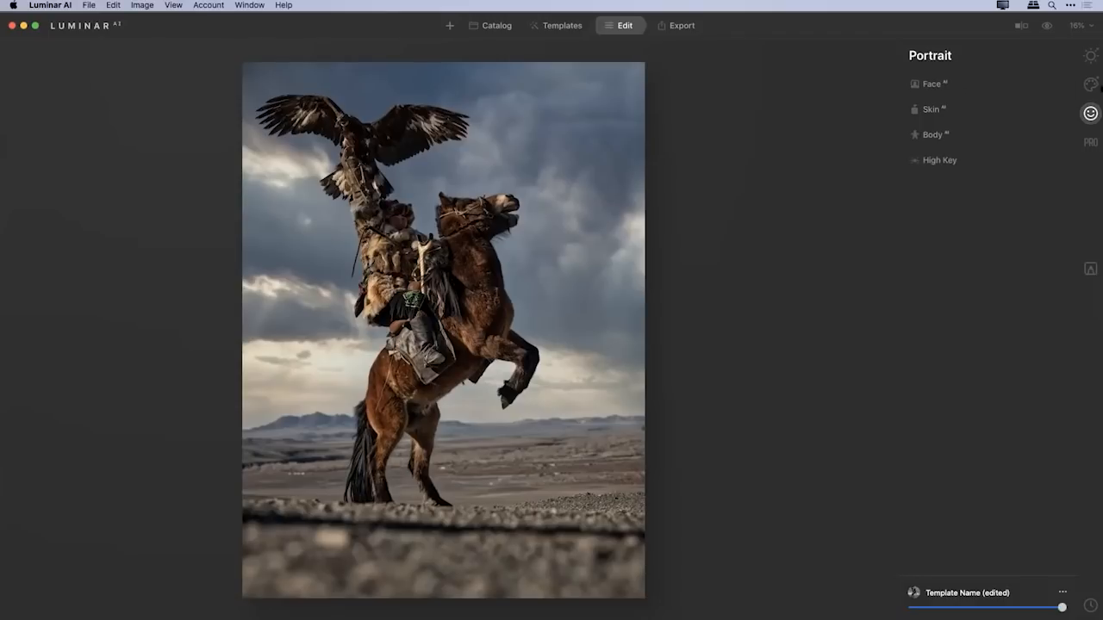
left_click(934, 85)
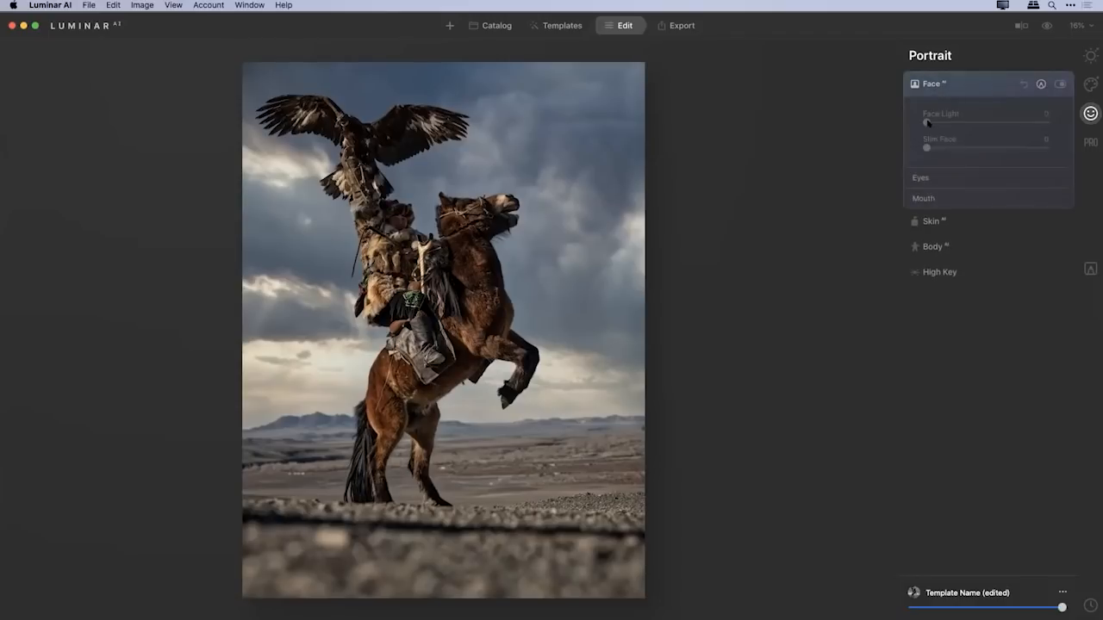
left_click_drag(927, 122, 954, 122)
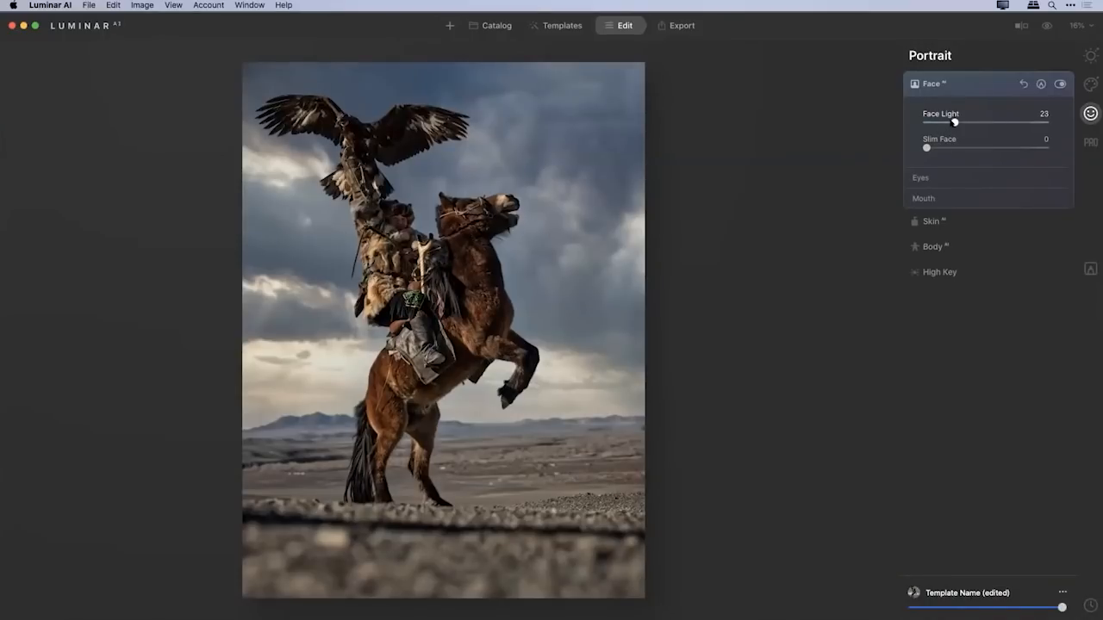
left_click_drag(955, 121, 951, 122)
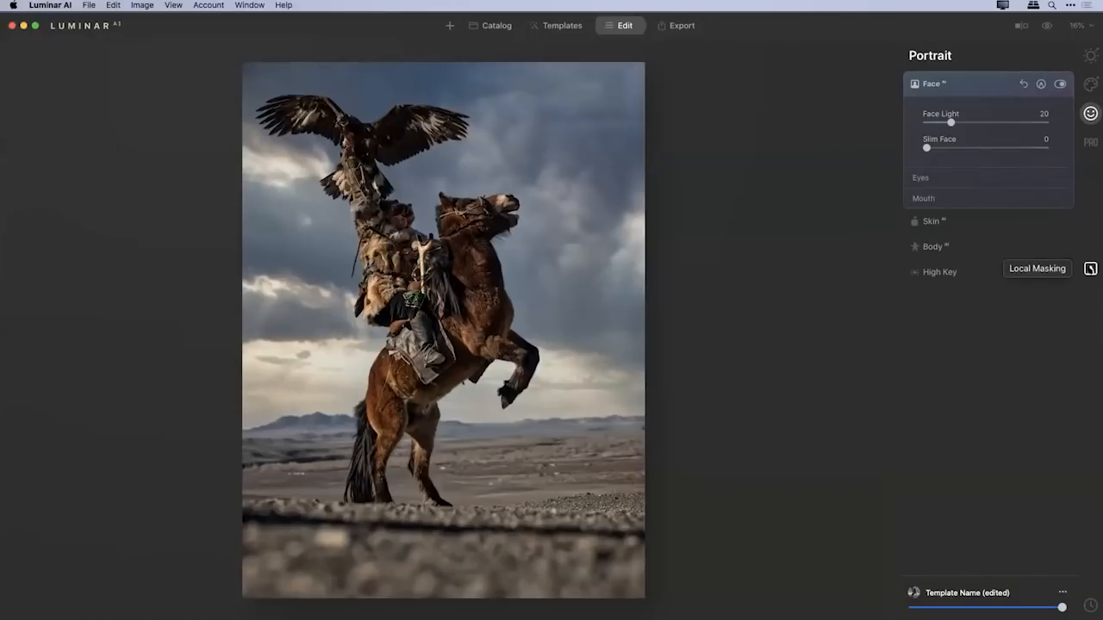
Apply the Long Beach LUT with Mood at an Amount of 15.
left_click(1090, 142)
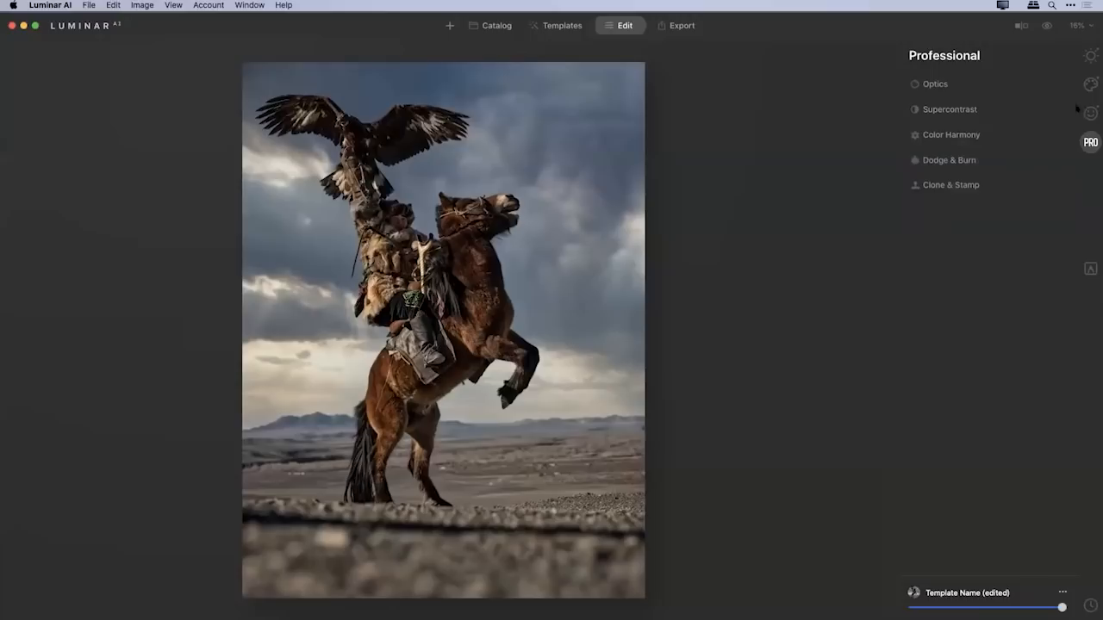
left_click(1091, 84)
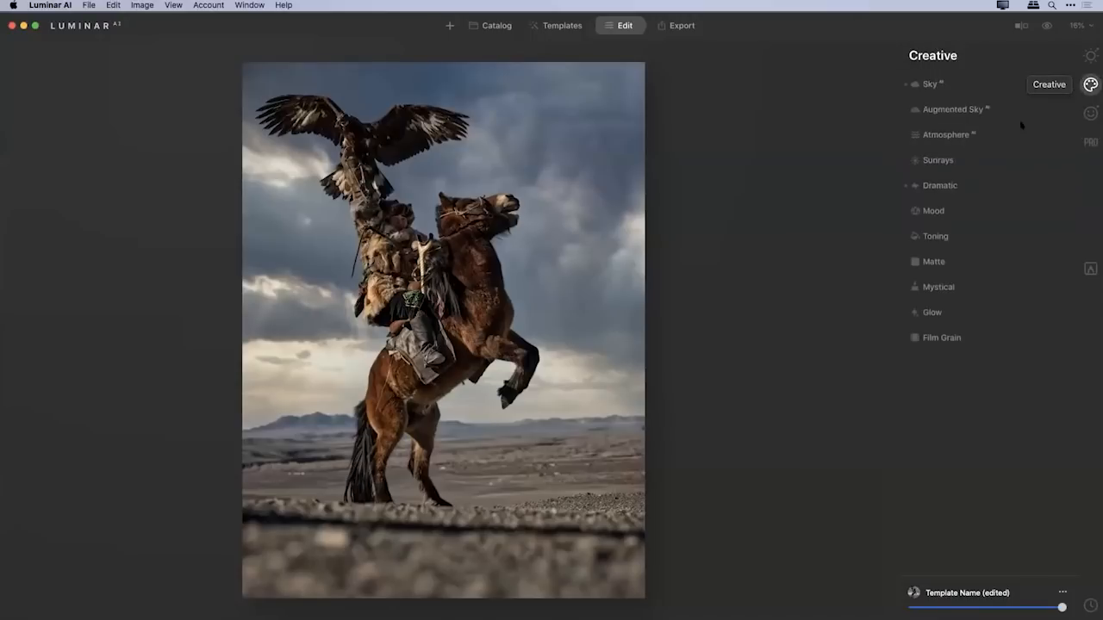
left_click(935, 211)
left_click(1015, 244)
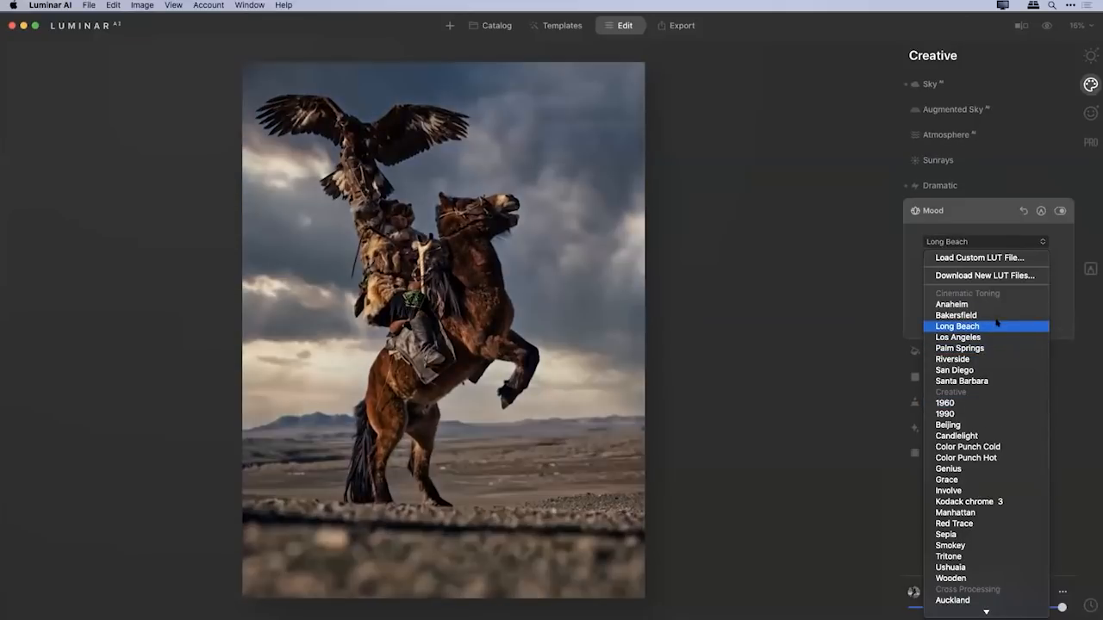
left_click(997, 325)
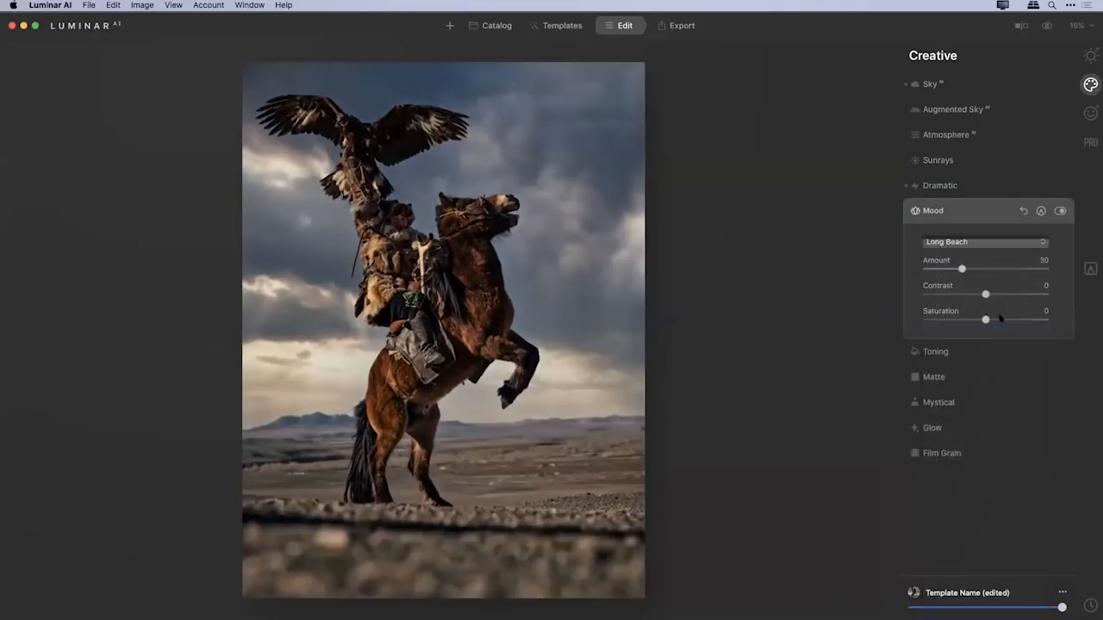
left_click_drag(961, 268, 945, 268)
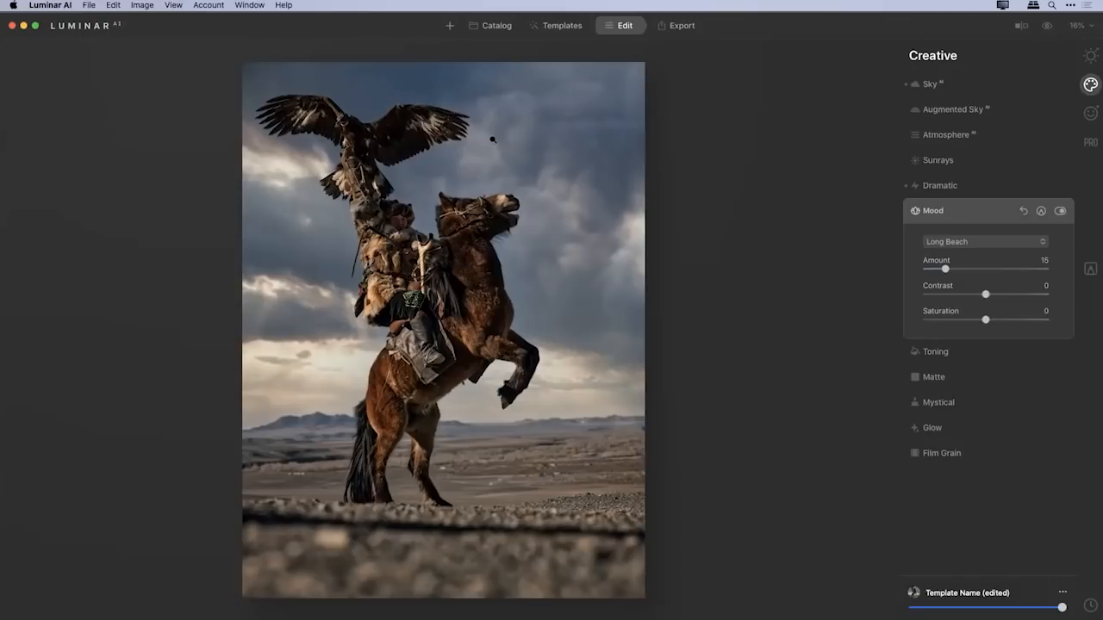
View the unedited standing-horse photo and the edited rearing-horse photo full size, and return to the catalog.
double_click(535, 125)
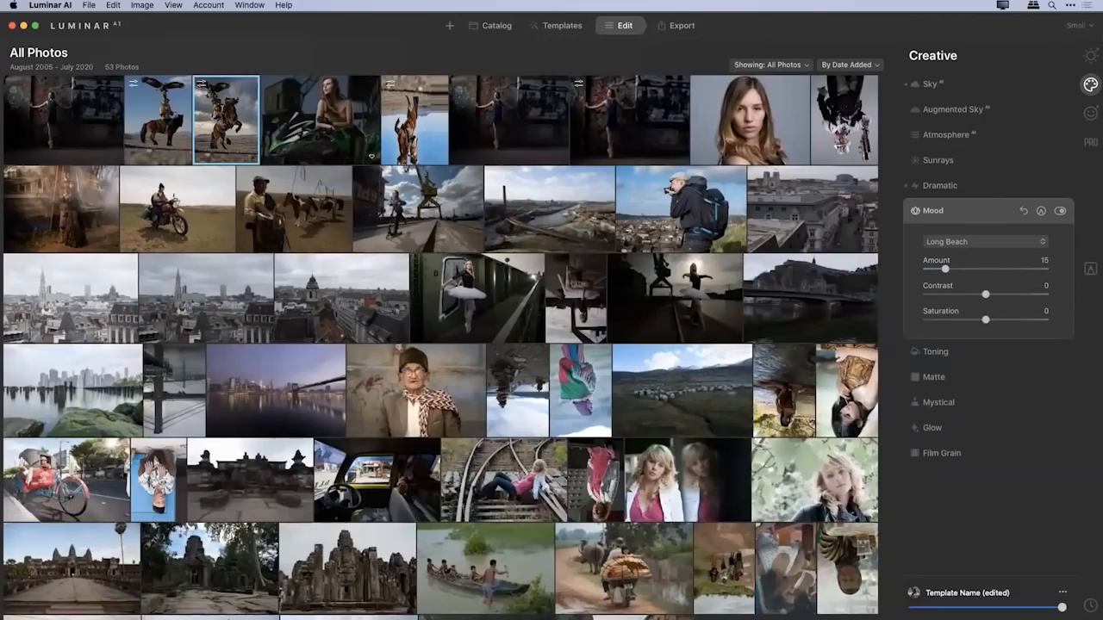
double_click(159, 123)
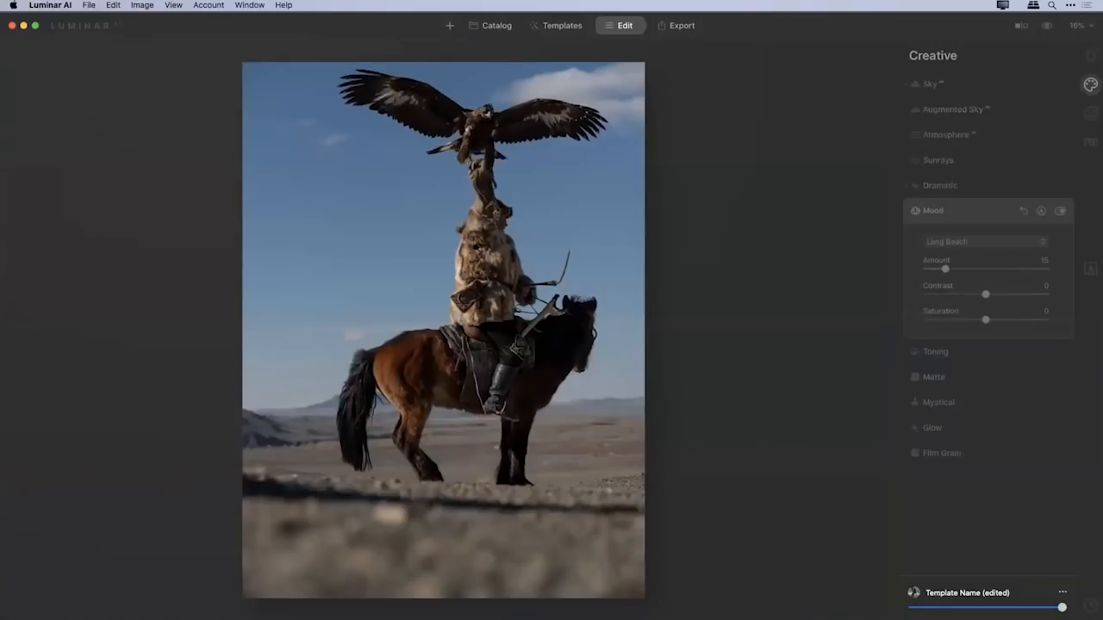
left_click(497, 28)
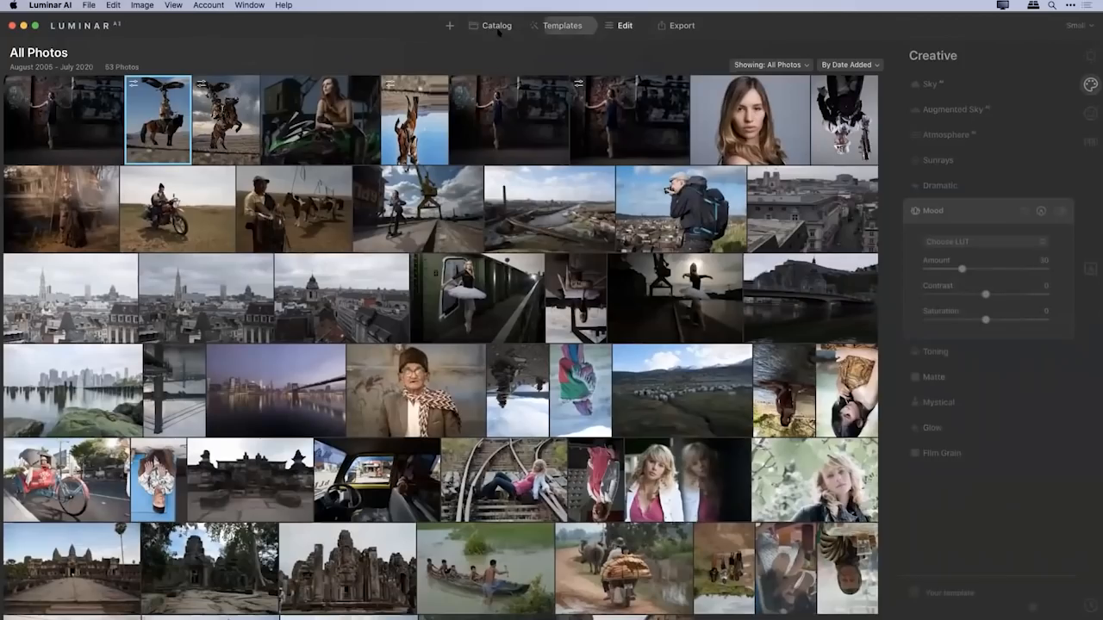
double_click(242, 115)
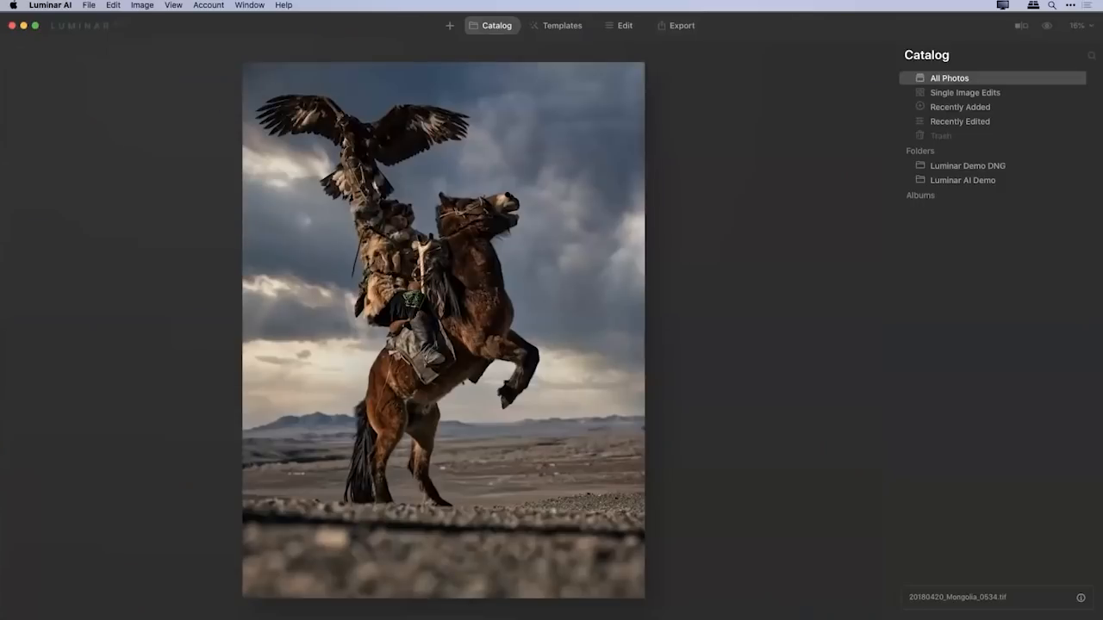
key("space")
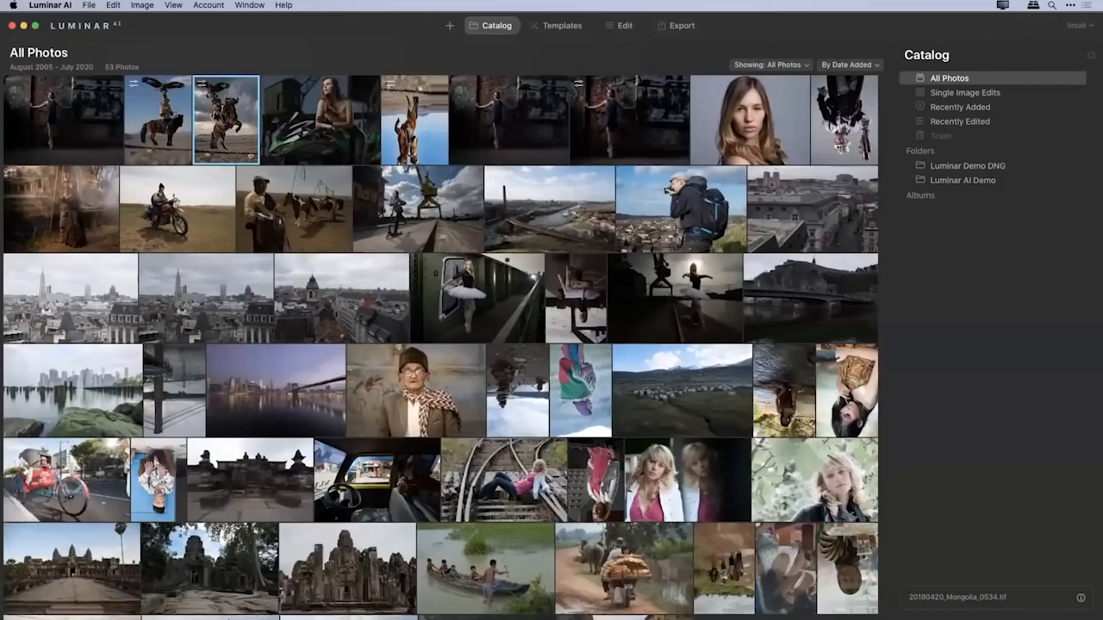
Copy the rearing-horse photo's adjustments onto the standing-horse photo 20180420_Mongolia_0536.tif and check the result full size.
left_click(113, 5)
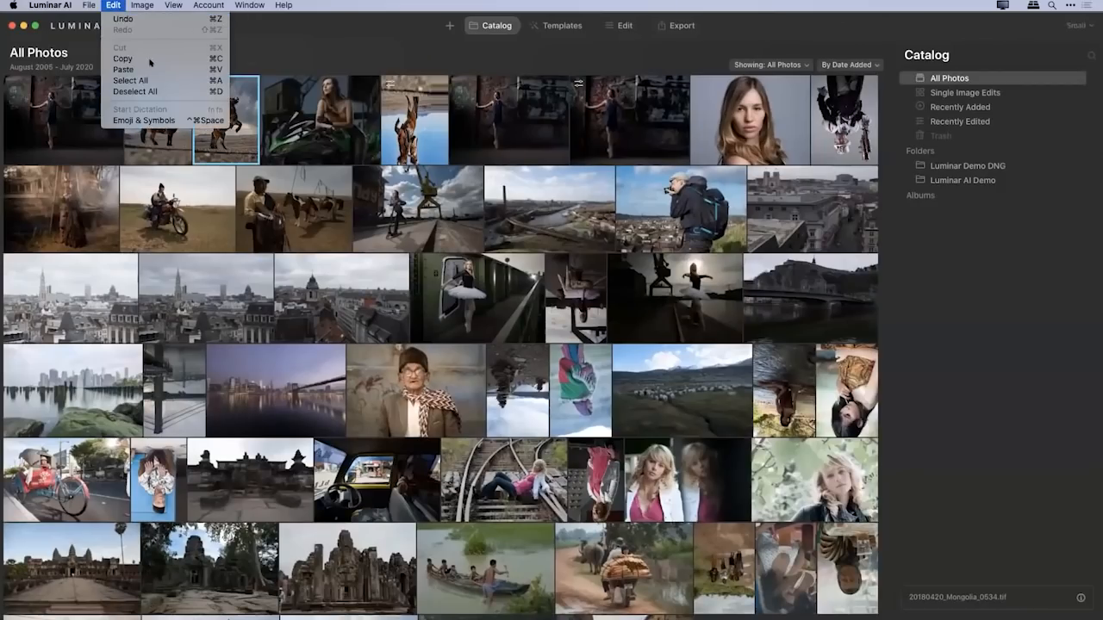
left_click(149, 58)
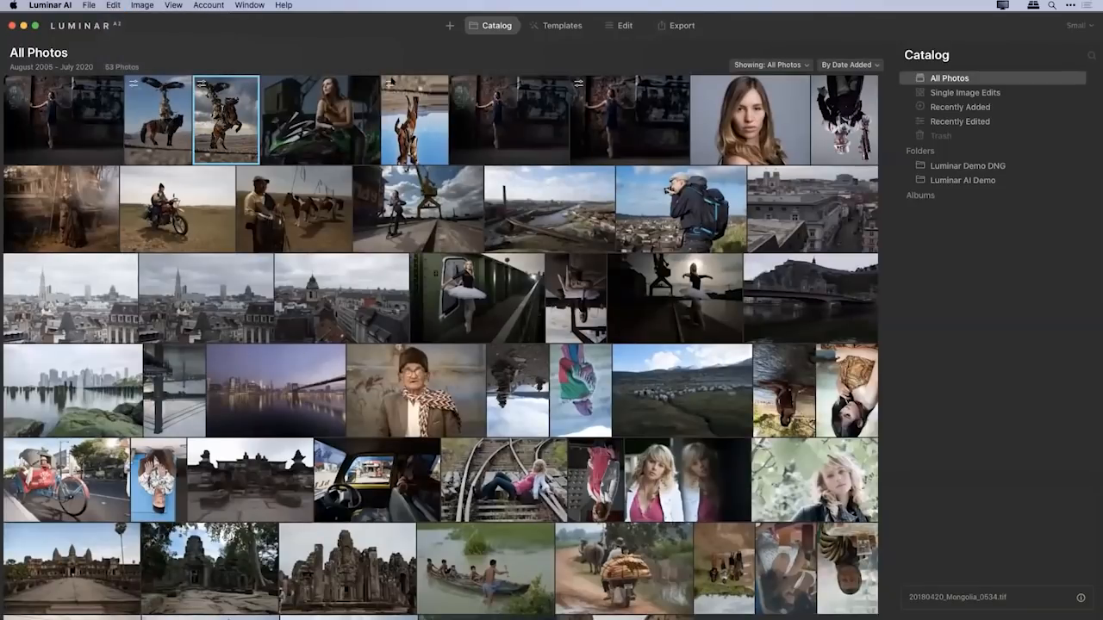
left_click(158, 119)
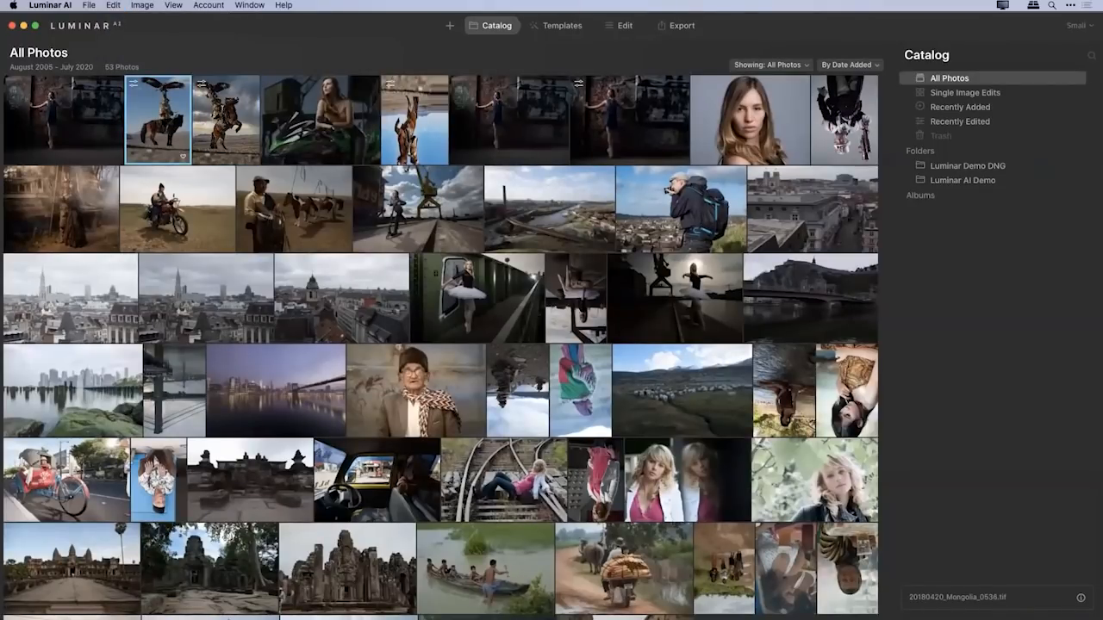
key("super+c")
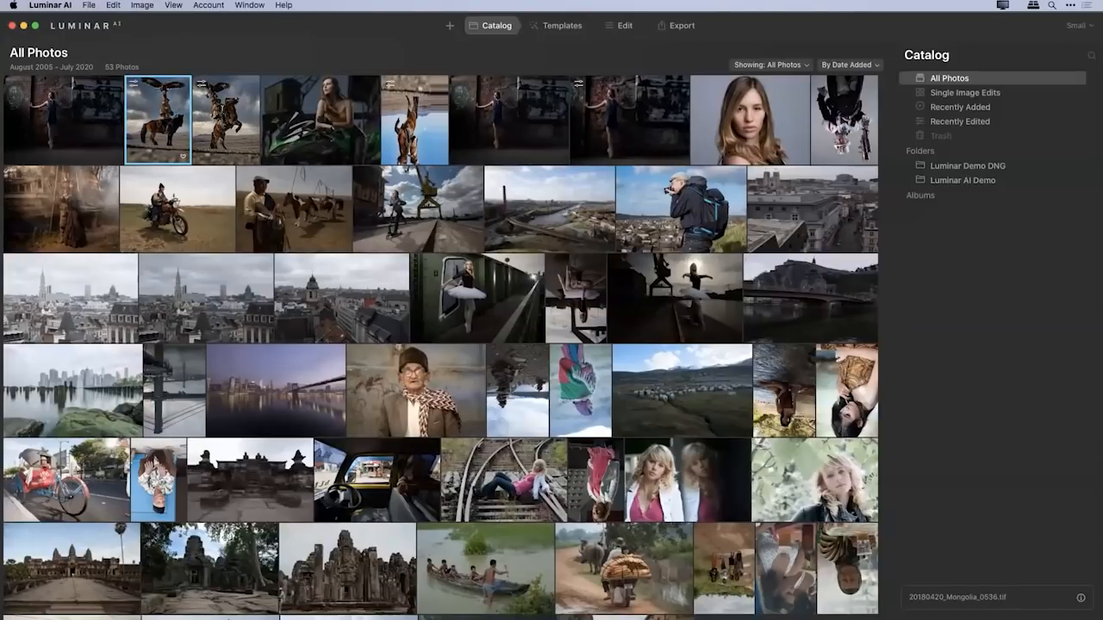
double_click(177, 123)
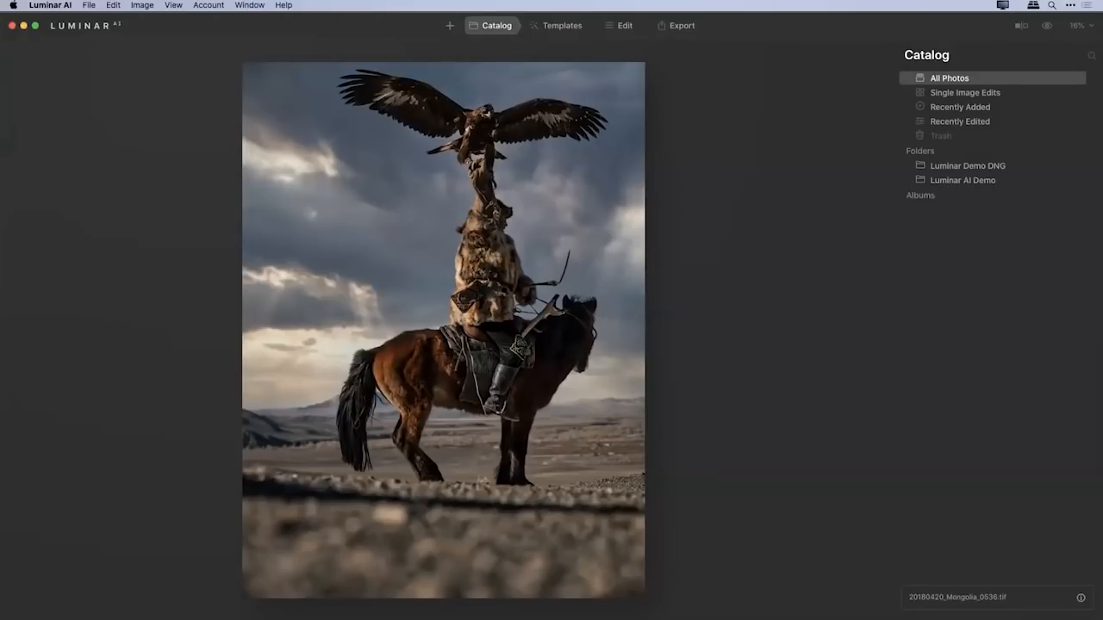
double_click(504, 292)
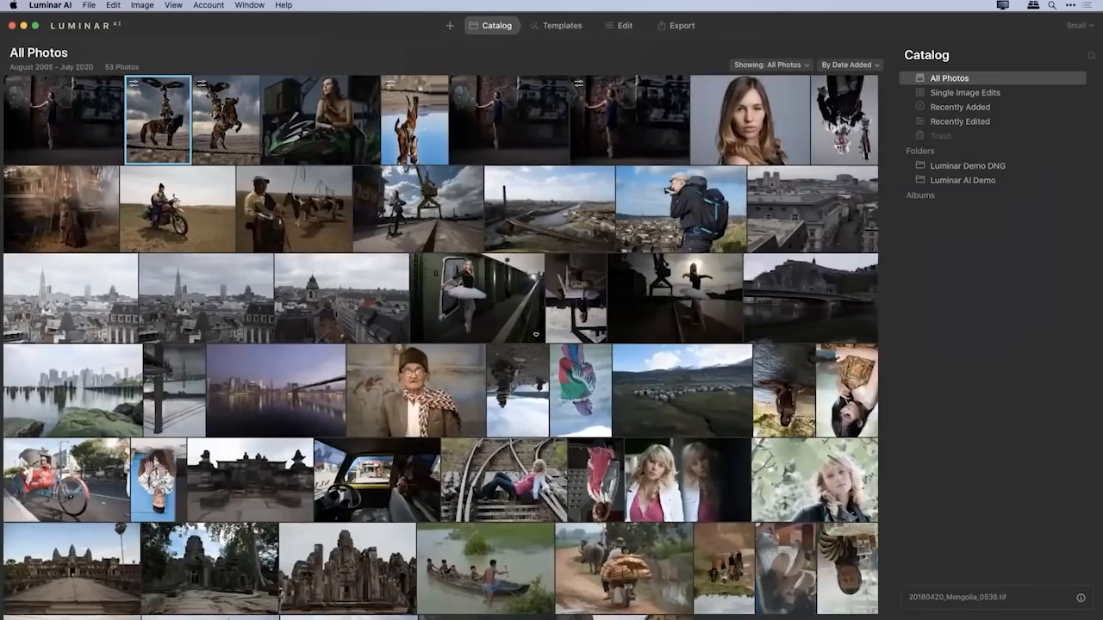
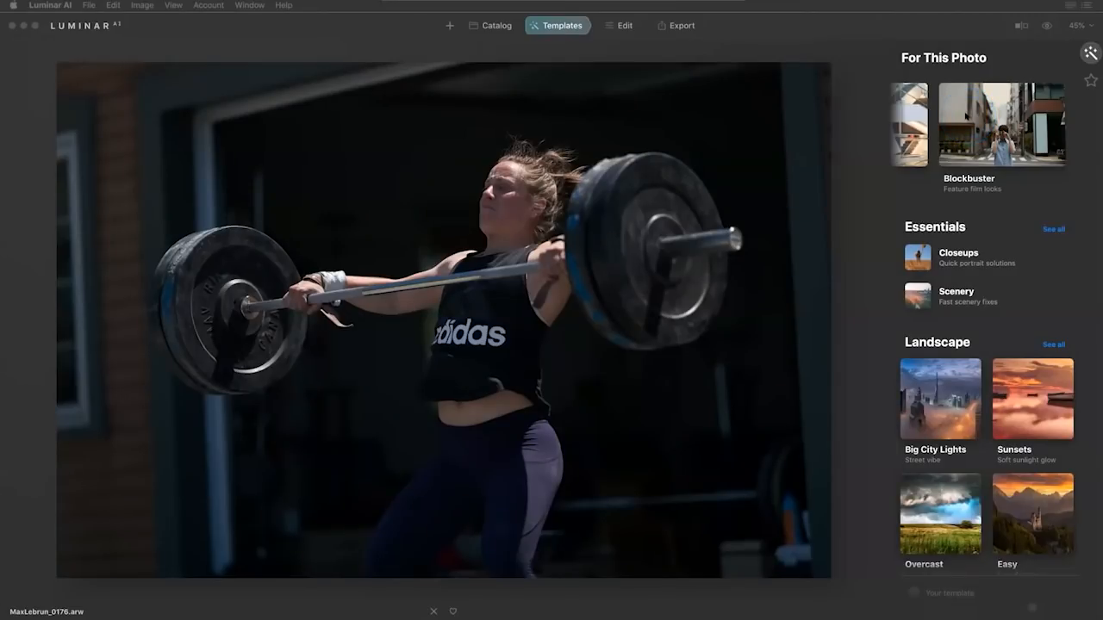
Apply the Film Noir template from the Blockbuster collection to the weightlifter photo.
left_click(974, 130)
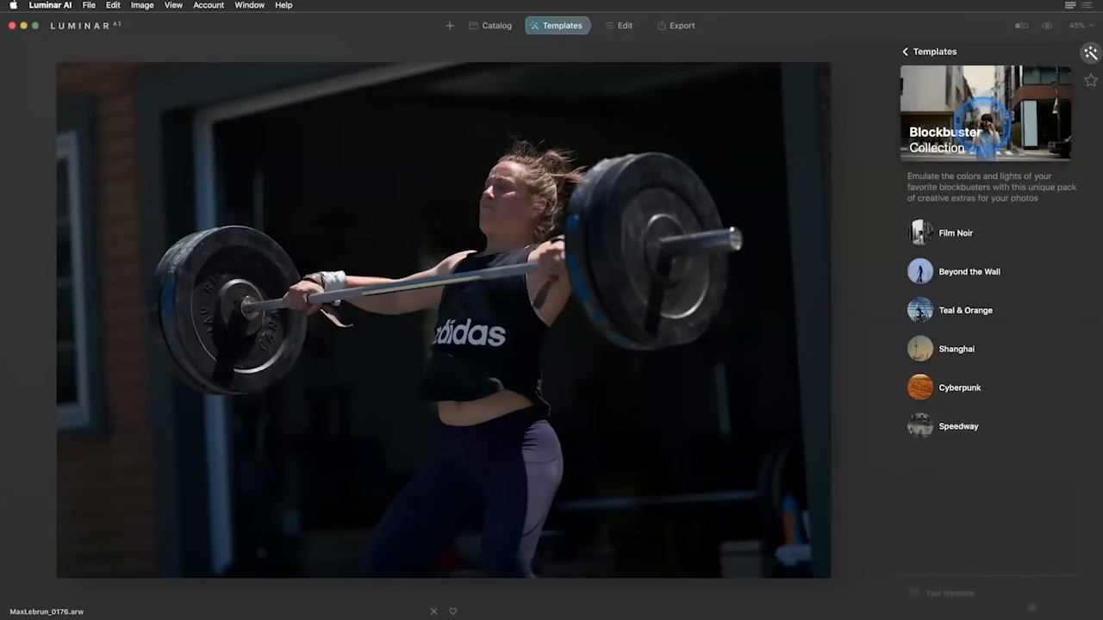
left_click(955, 233)
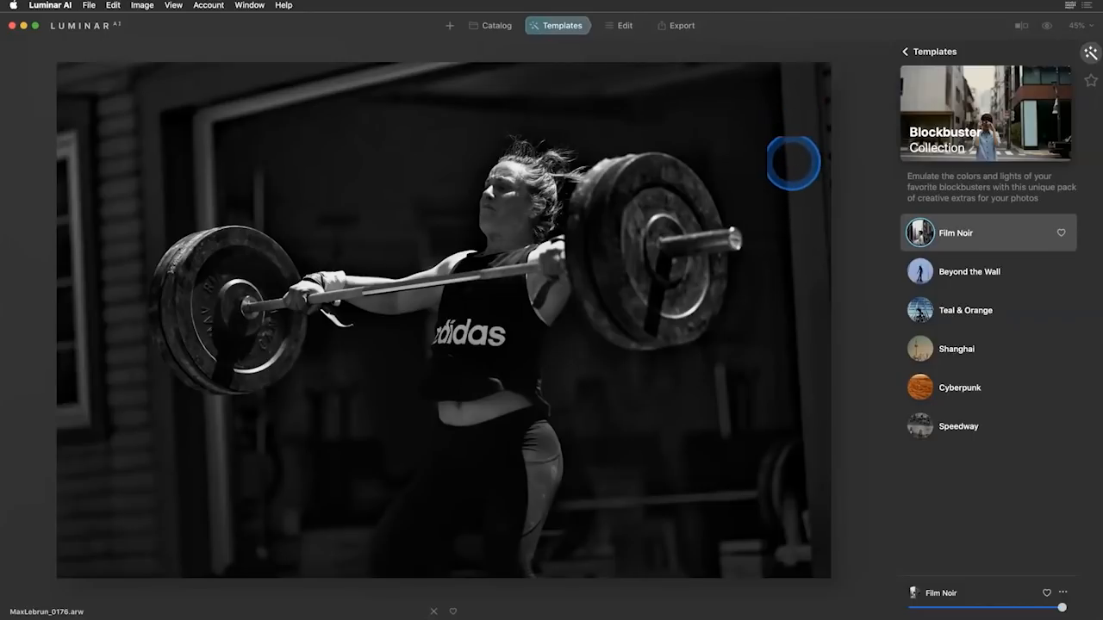
Strengthen the weightlifter photo's detail with Structure AI, setting Amount to 77 and Boost to 39.
left_click(676, 25)
left_click(609, 25)
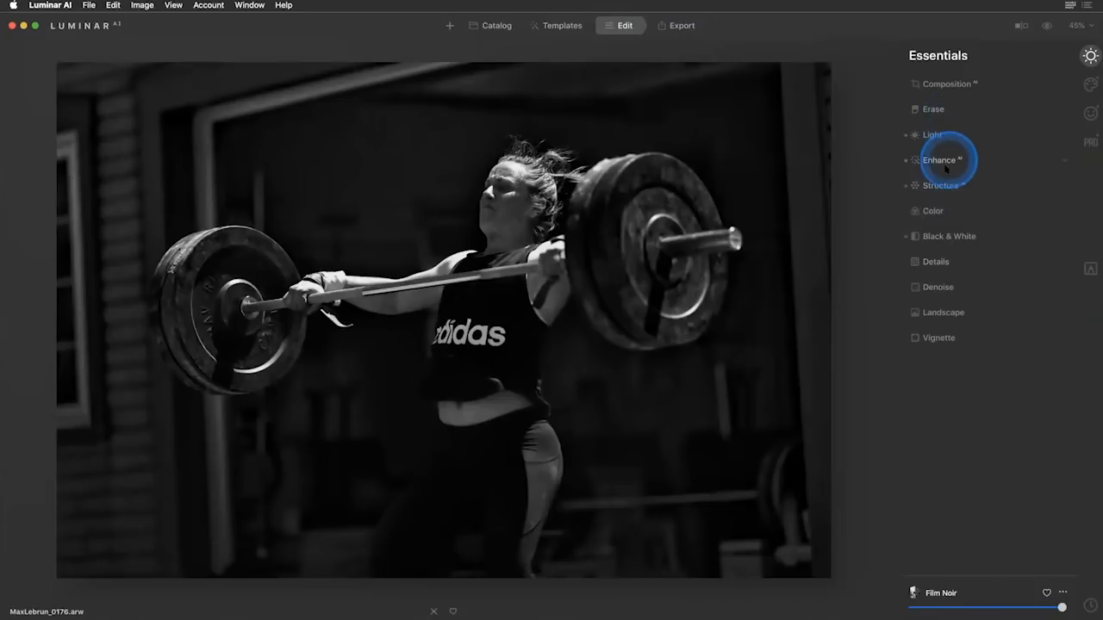
left_click(940, 184)
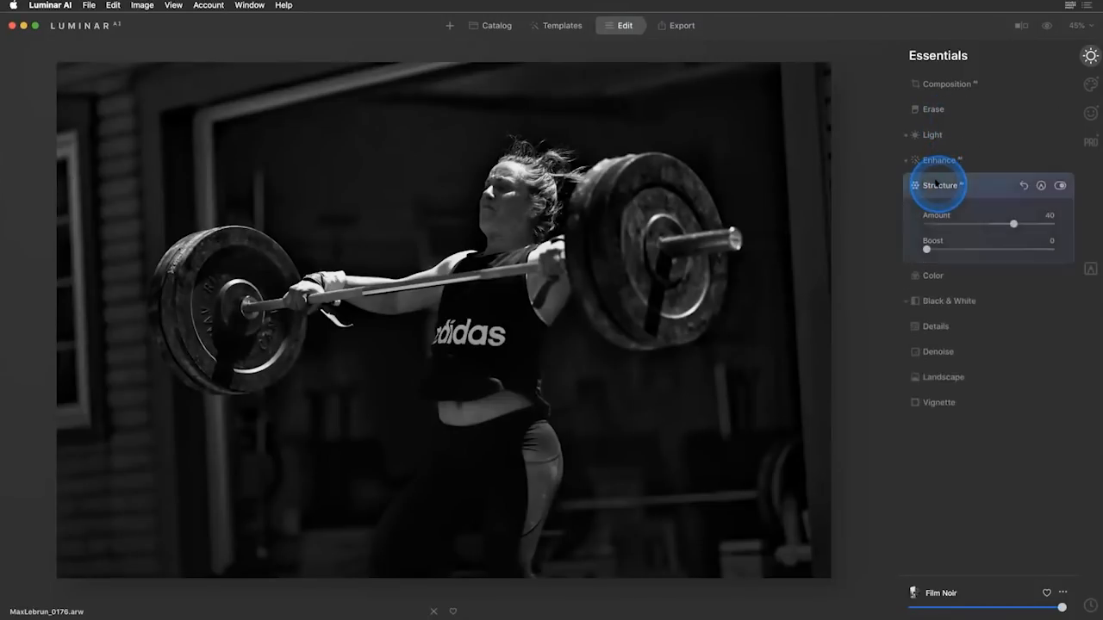
mouse_move(1013, 223)
left_mouse_down()
mouse_move(1034, 222)
mouse_move(1025, 224)
left_mouse_up()
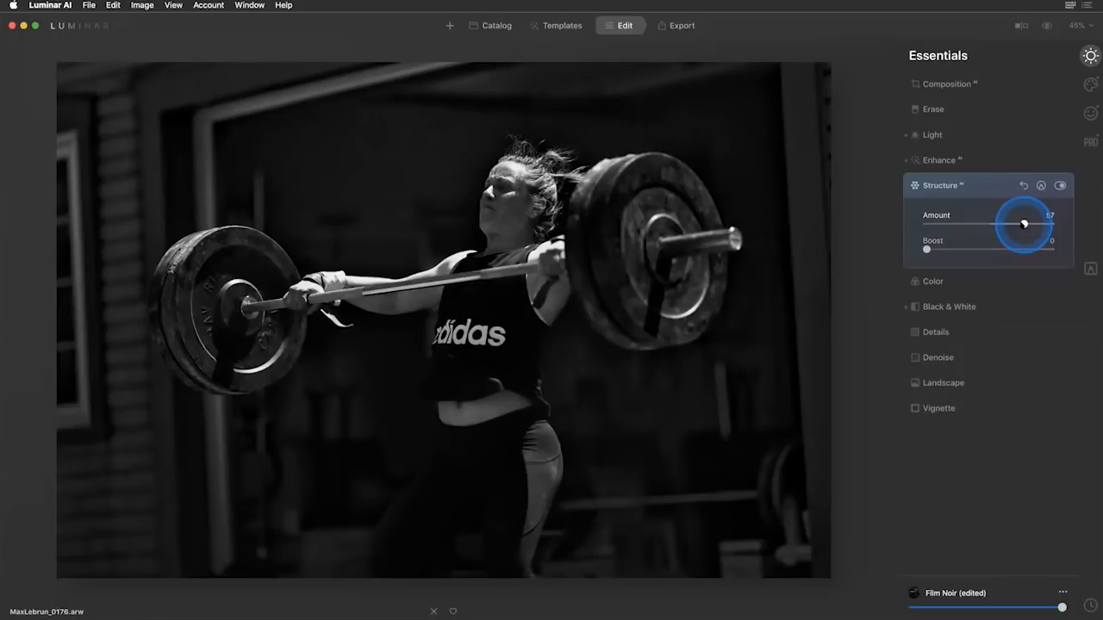
left_click_drag(1024, 224, 986, 239)
left_click(1037, 223)
left_click(889, 244)
left_click(936, 249)
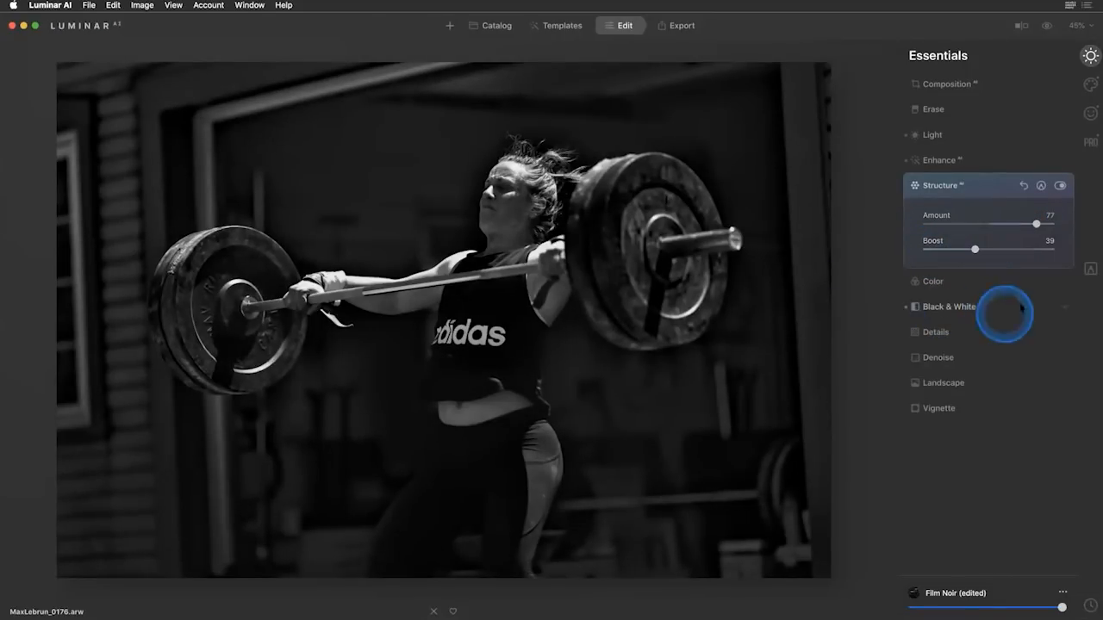
Brighten the weightlifter's face by setting Face Light to 44 in Face AI.
left_click(1089, 84)
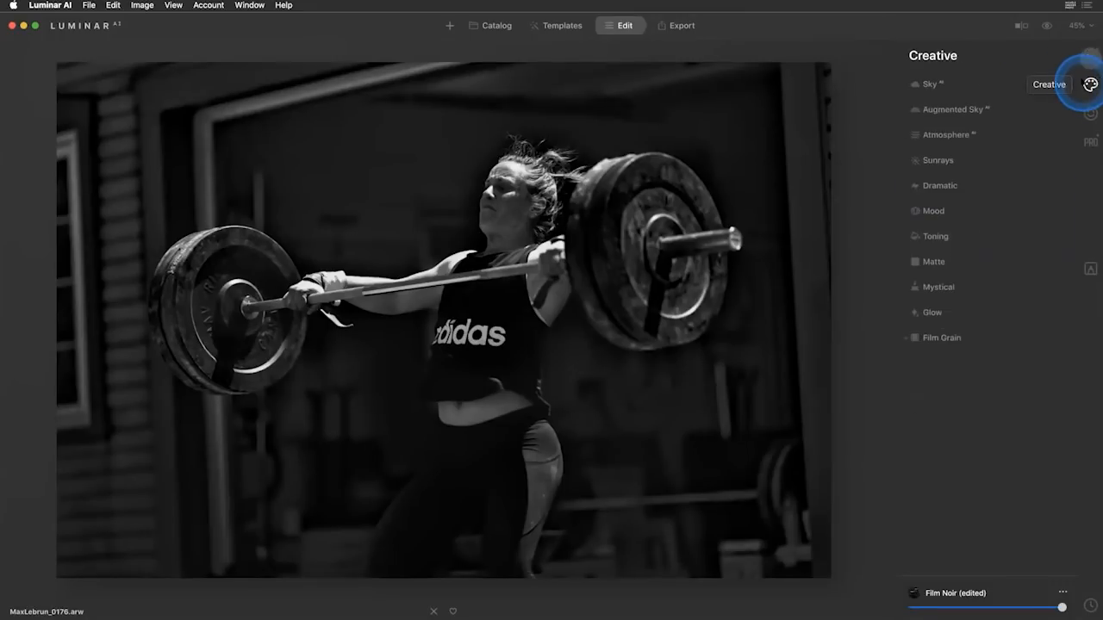
left_click(1089, 113)
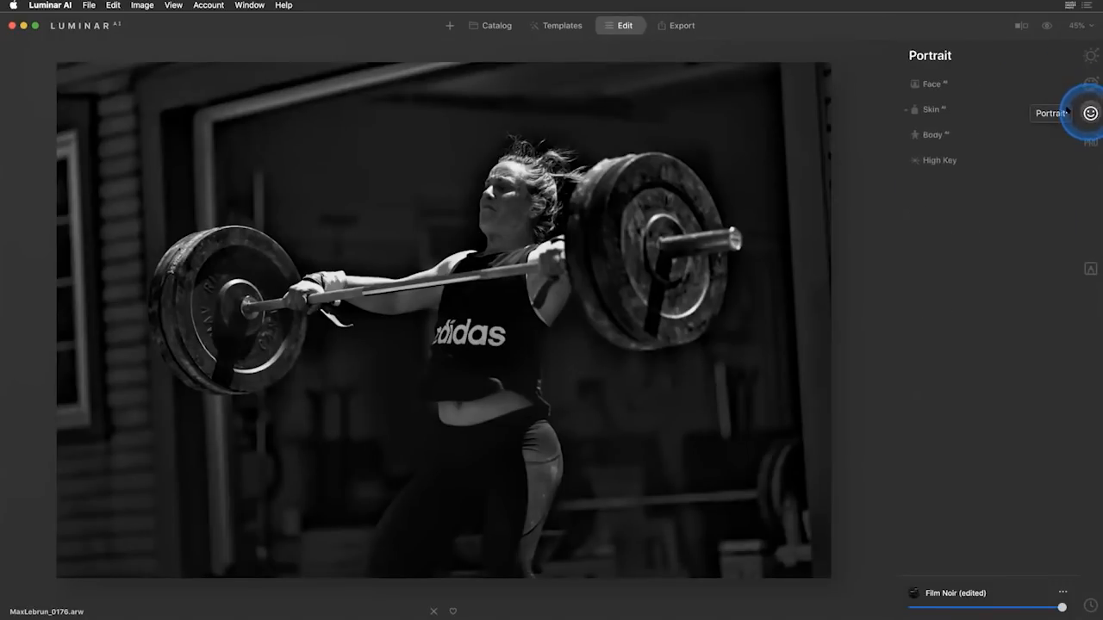
left_click(973, 83)
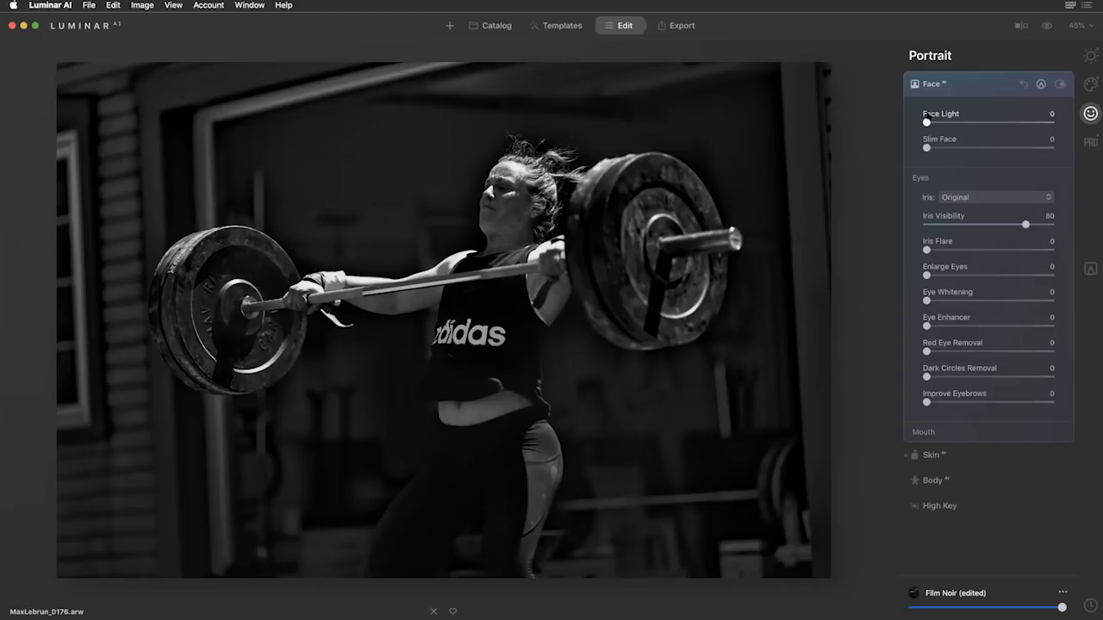
left_click(928, 119)
mouse_move(554, 212)
left_mouse_down()
mouse_move(519, 199)
mouse_move(580, 187)
left_mouse_up()
left_click_drag(927, 121, 960, 121)
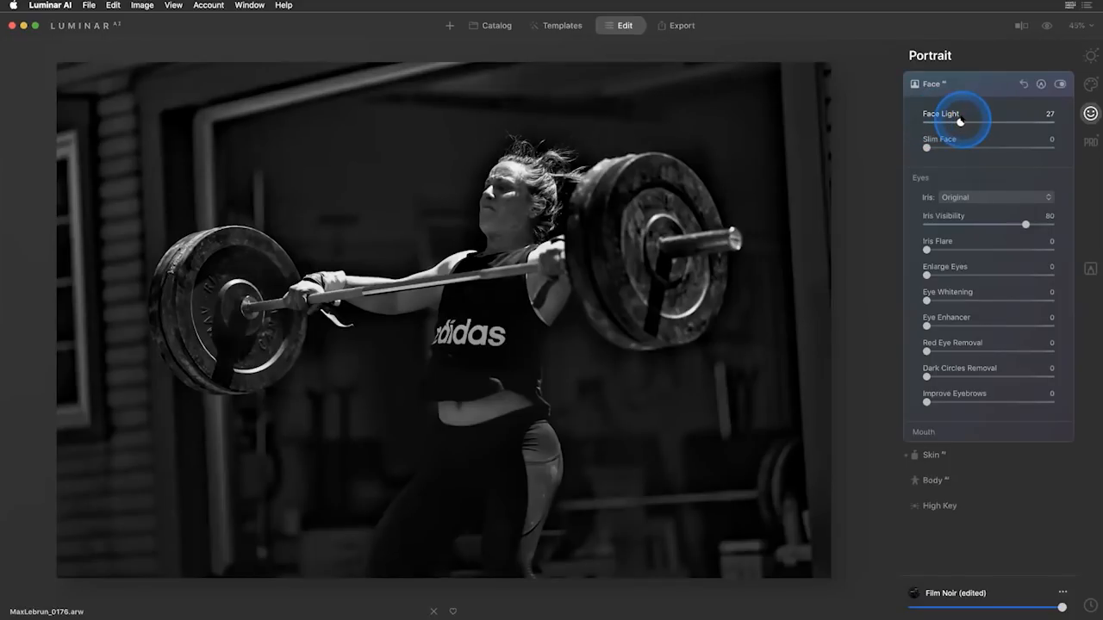
left_click_drag(960, 122, 982, 122)
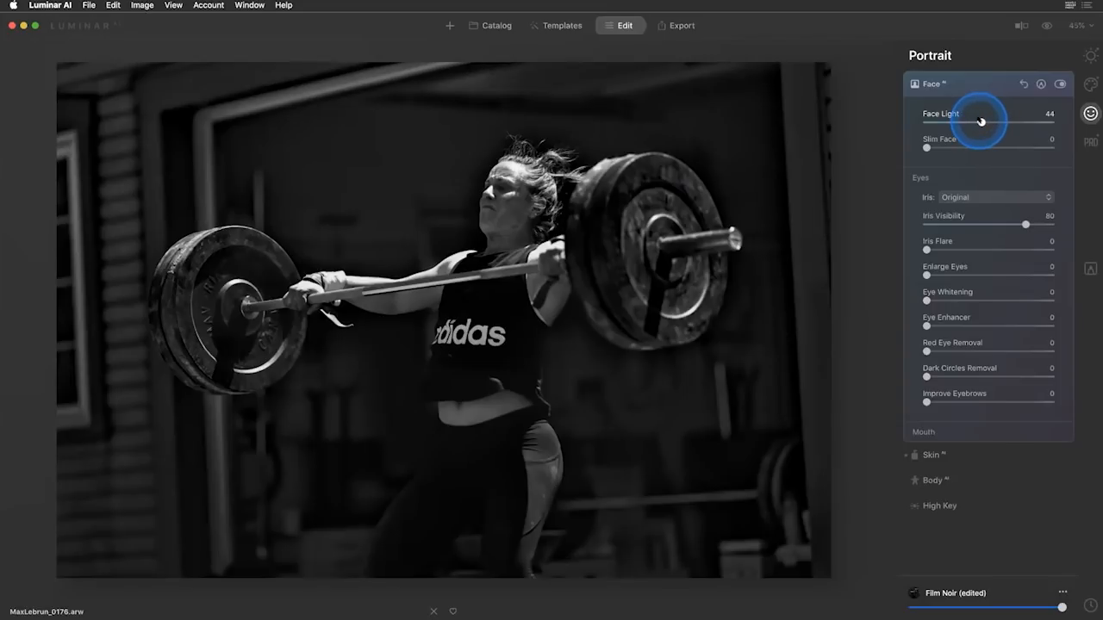
Add the Dramatic effect to the weightlifter photo with an Amount of 43.
left_click(1091, 84)
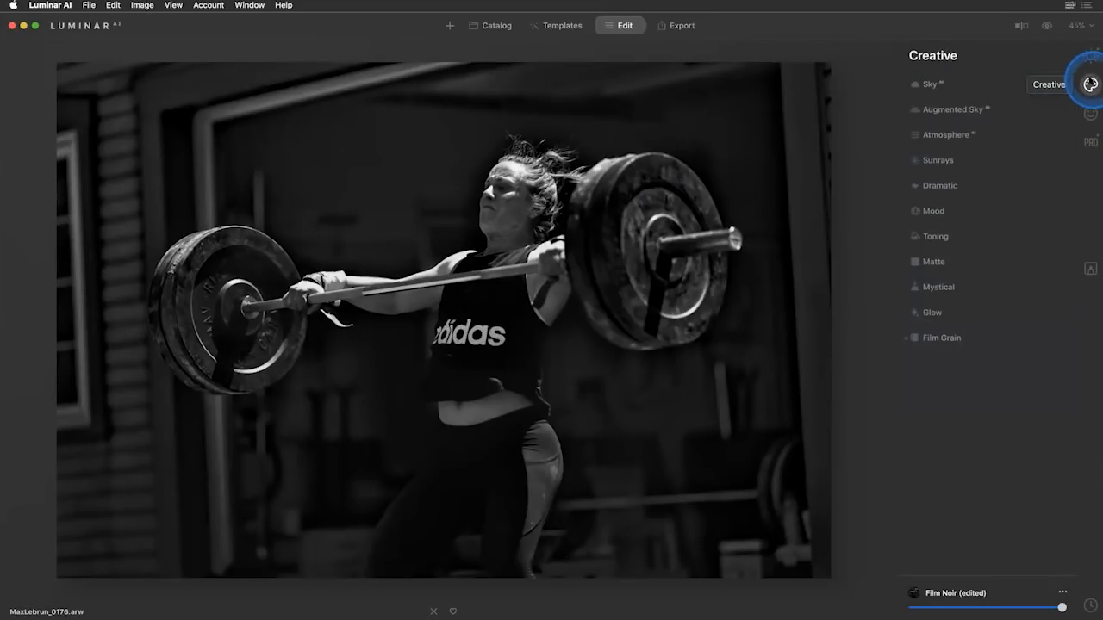
left_click(948, 185)
left_click_drag(926, 224, 981, 224)
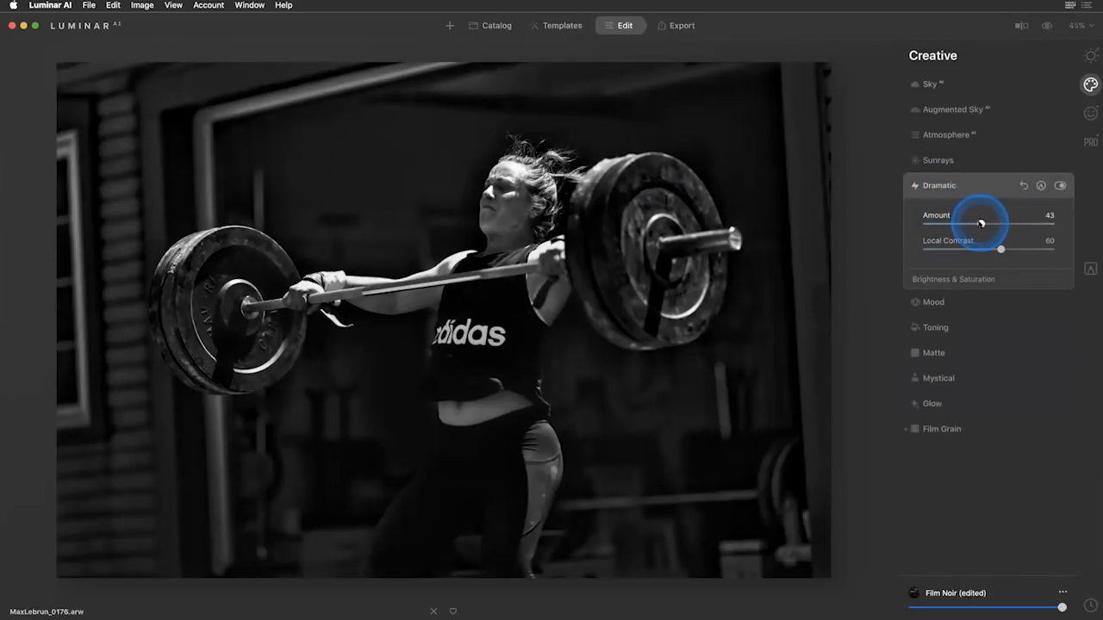
Set Film Grain to Amount 32, Size 28 and Roughness 37, and compare the edit with the original photo.
left_click(949, 428)
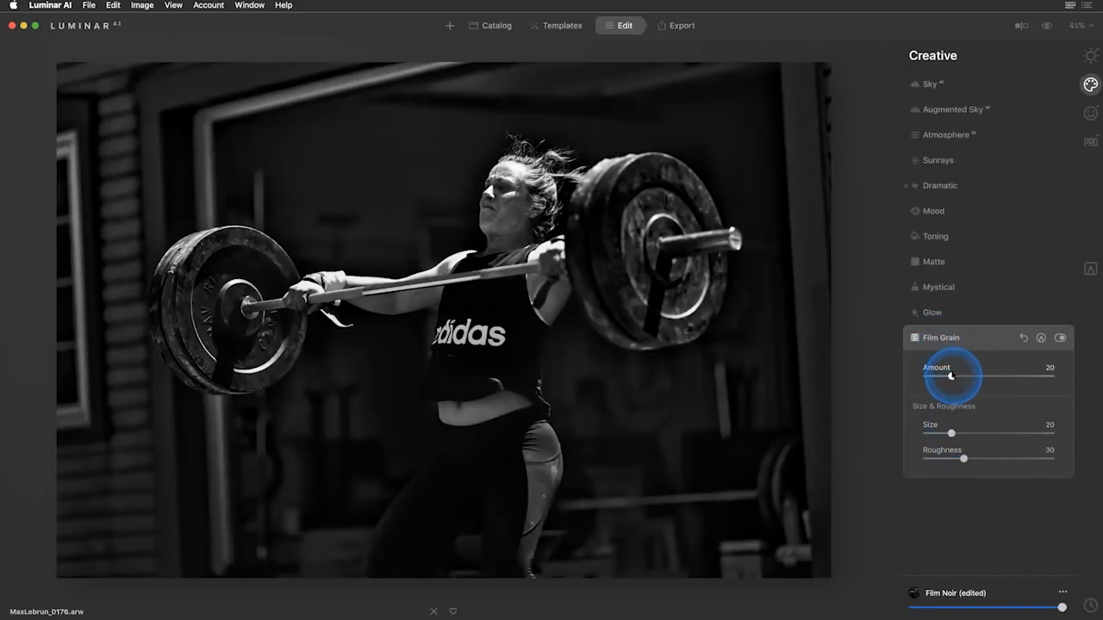
left_click_drag(951, 375, 967, 375)
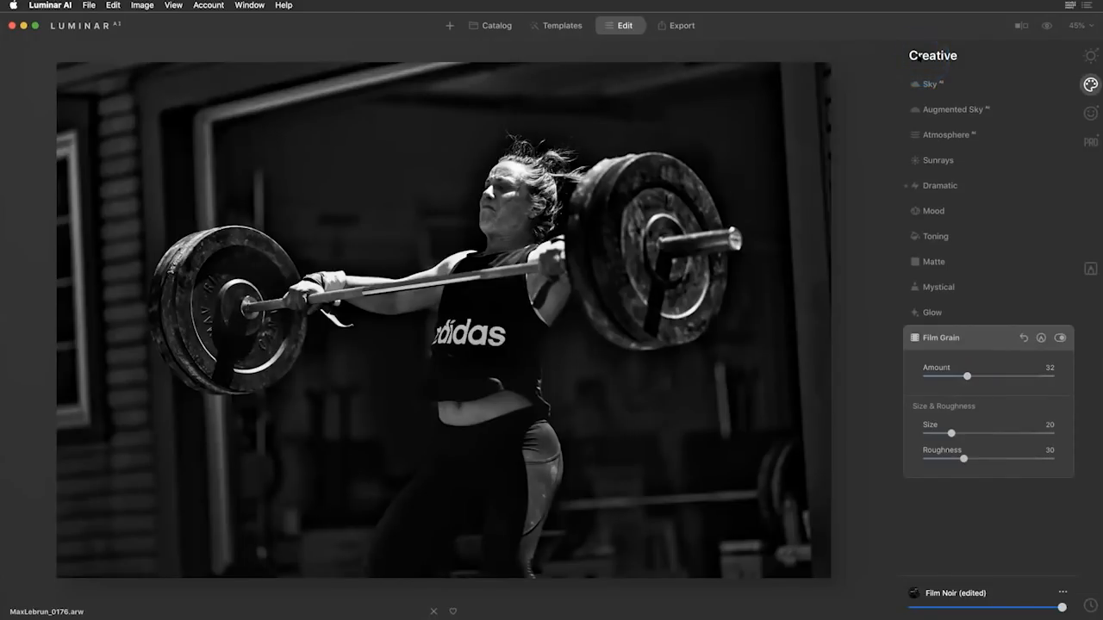
left_click_drag(963, 459, 963, 433)
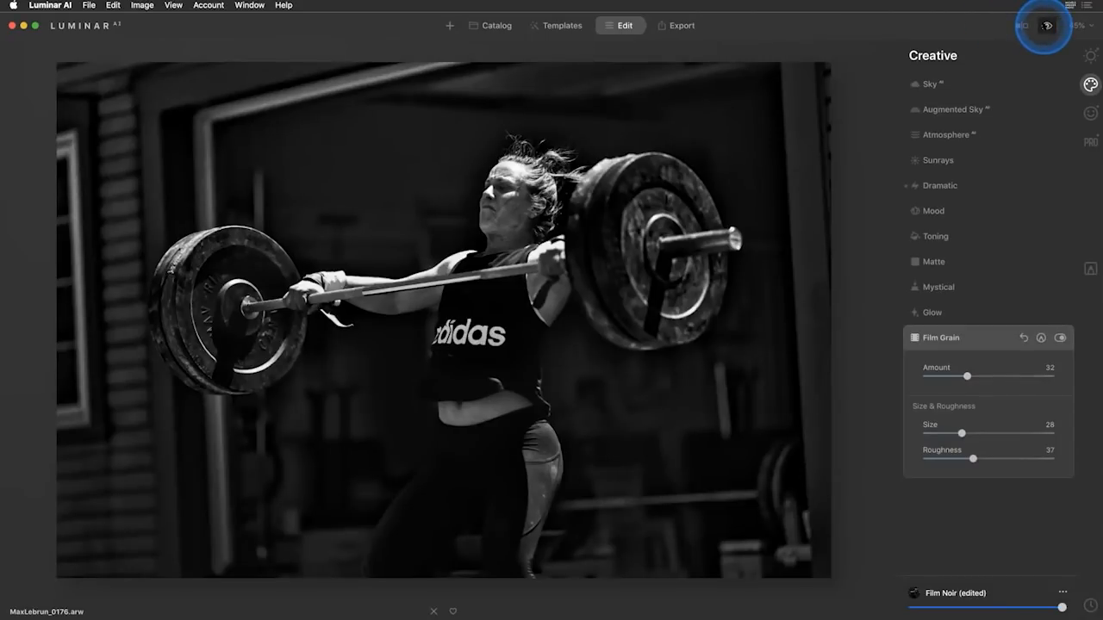
left_click(1046, 25)
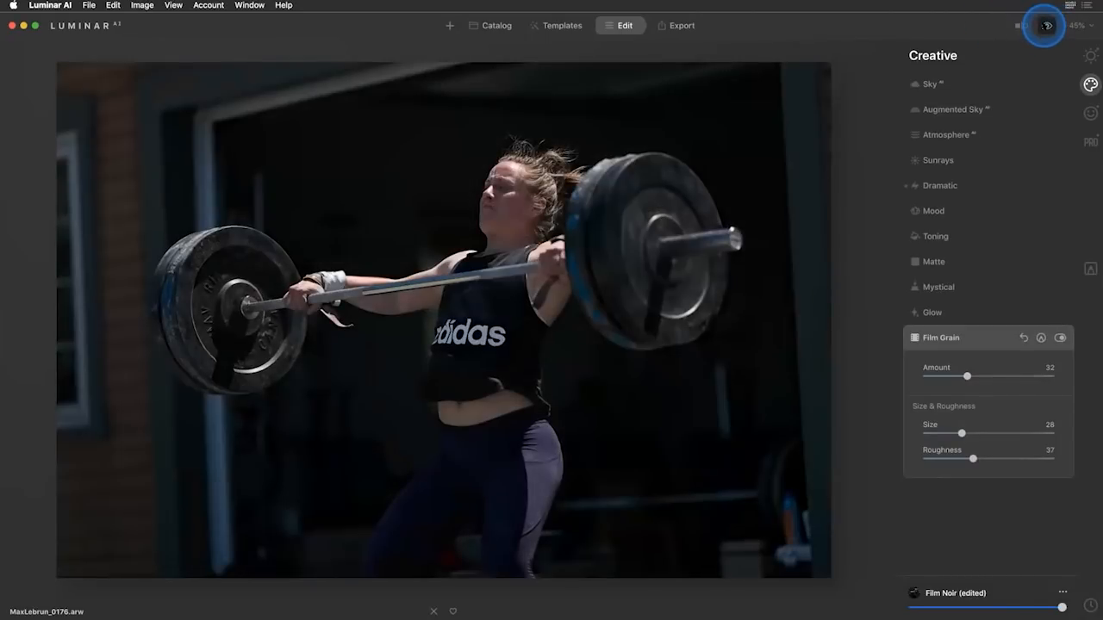
left_click(1046, 25)
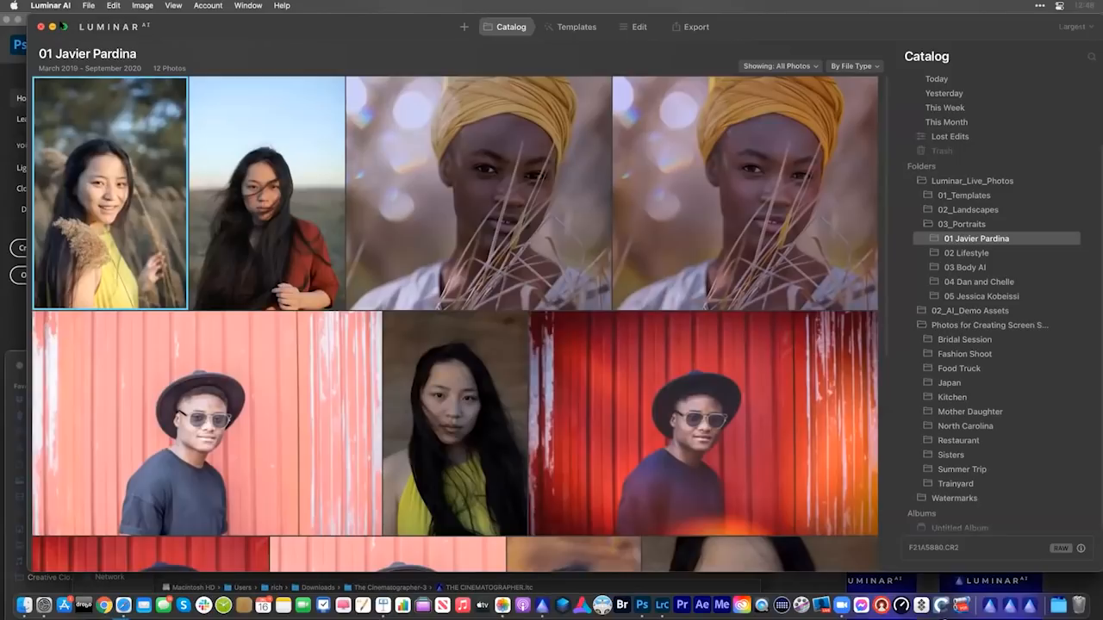
Expand the window to full screen and view the suggested templates for the selected portrait in the yellow dress.
left_click(63, 27)
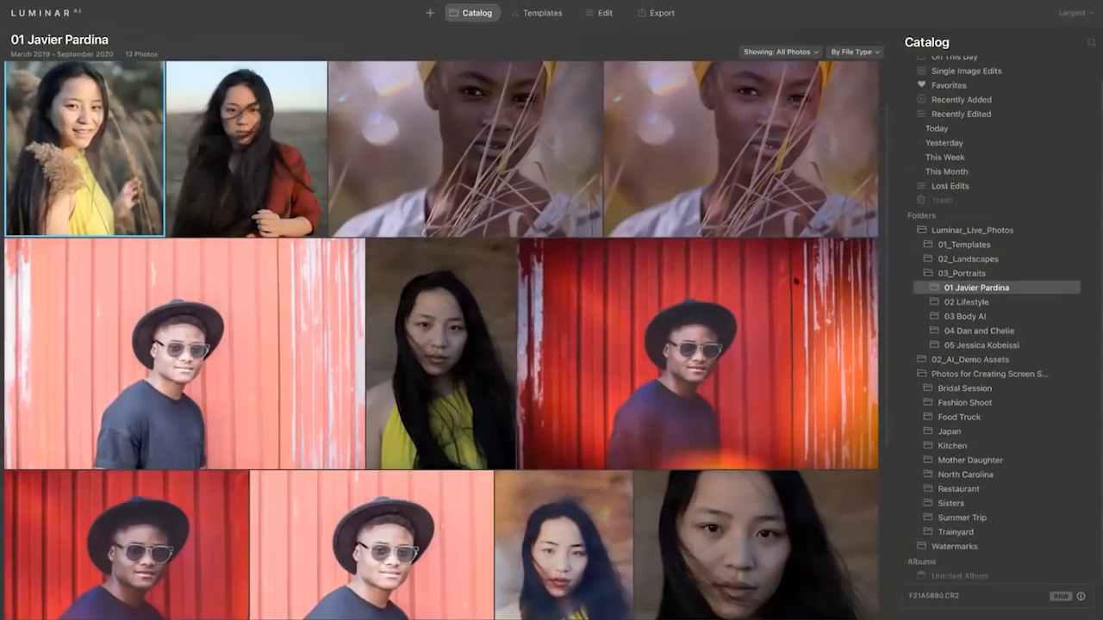
left_click(538, 12)
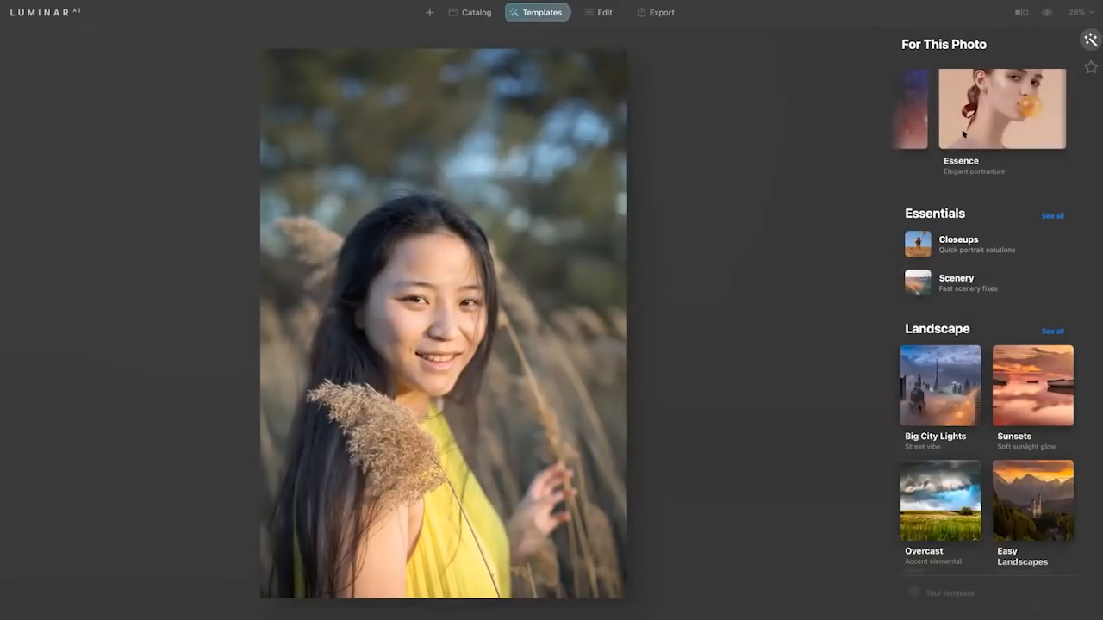
Open the JPG subfolder of 01_1 For This Photo in the catalog and show its first photo's suggested templates.
left_click(472, 12)
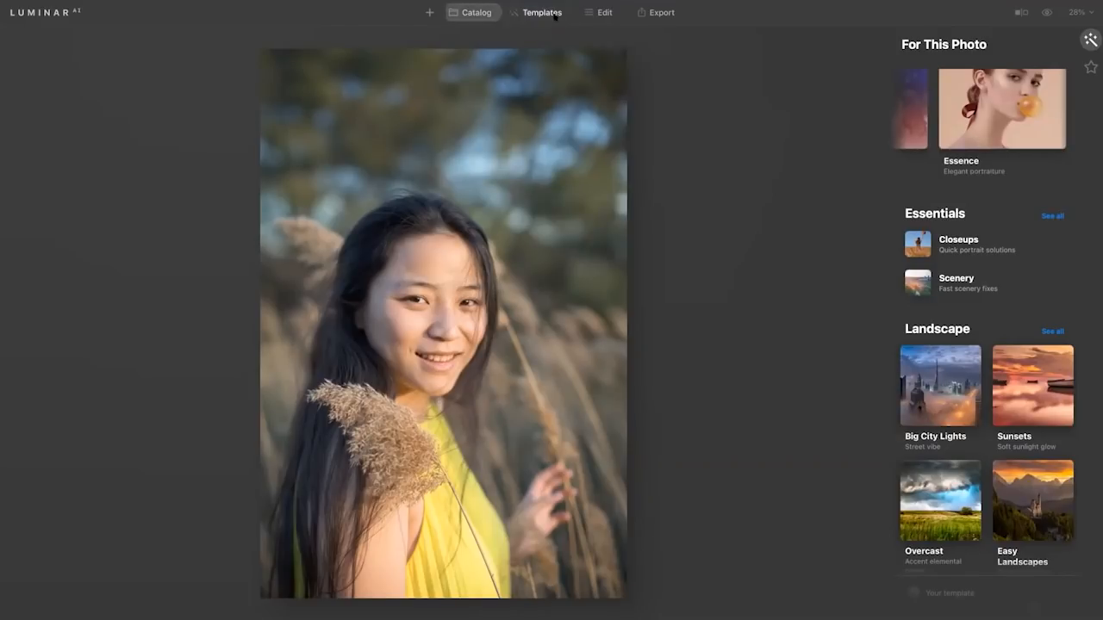
left_click(959, 245)
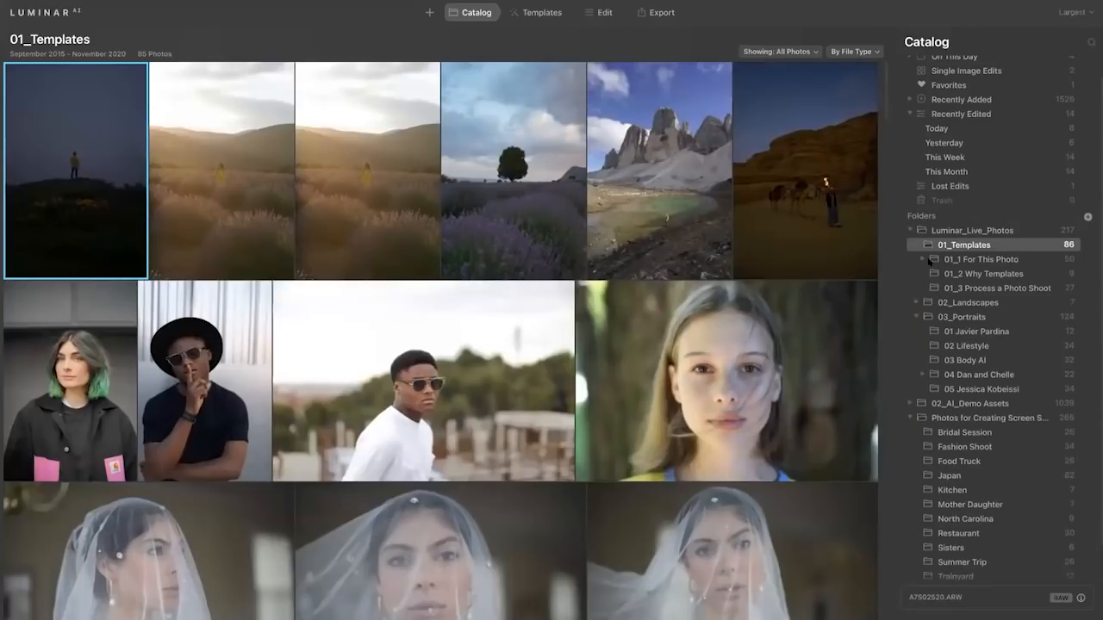
left_click(923, 260)
left_click(951, 273)
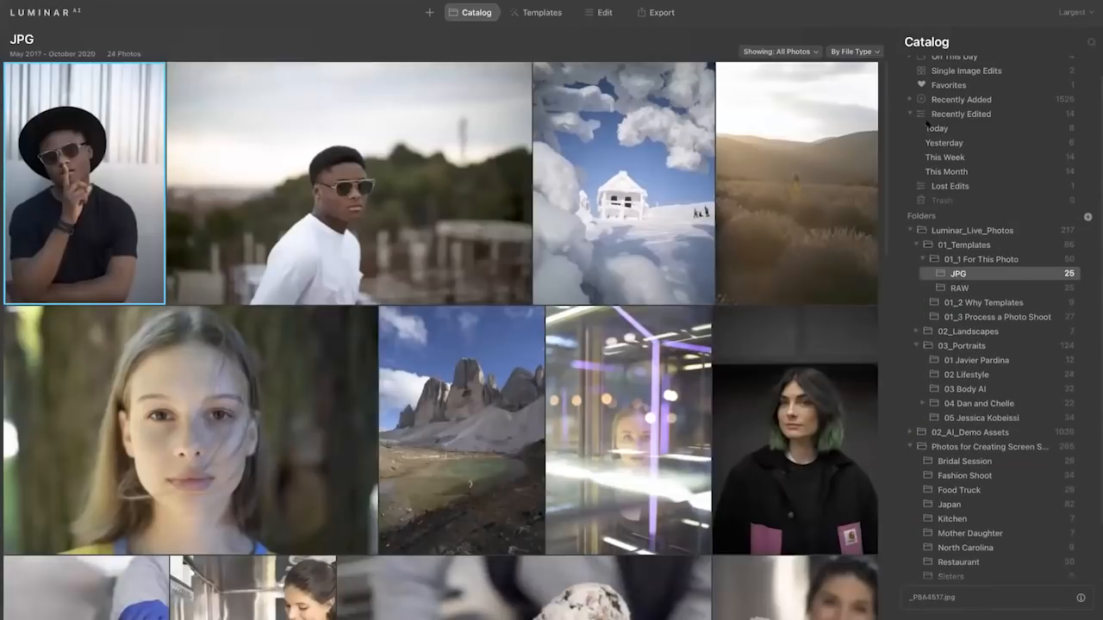
left_click(543, 13)
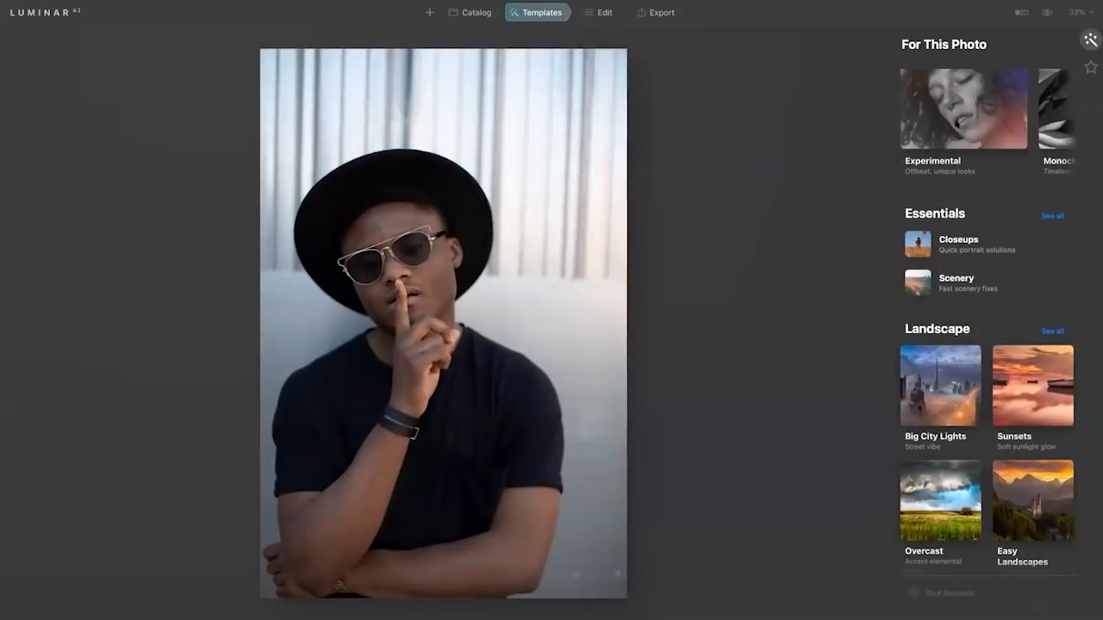
Step through the folder's portraits and landscapes, examining which template collections are suggested for each photo.
key("Right")
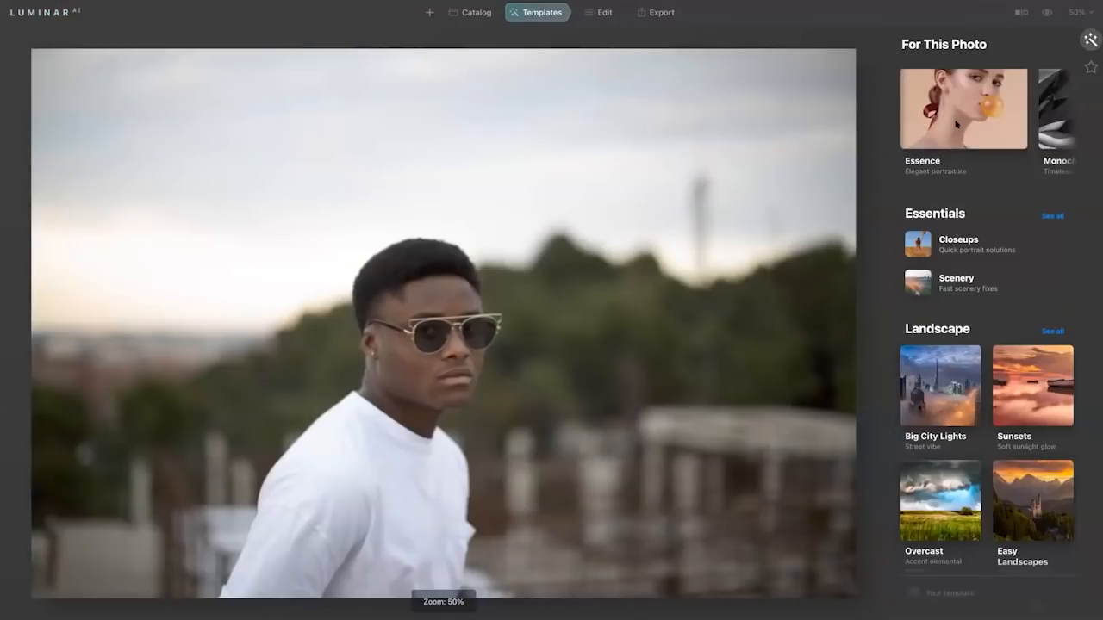
key("Right")
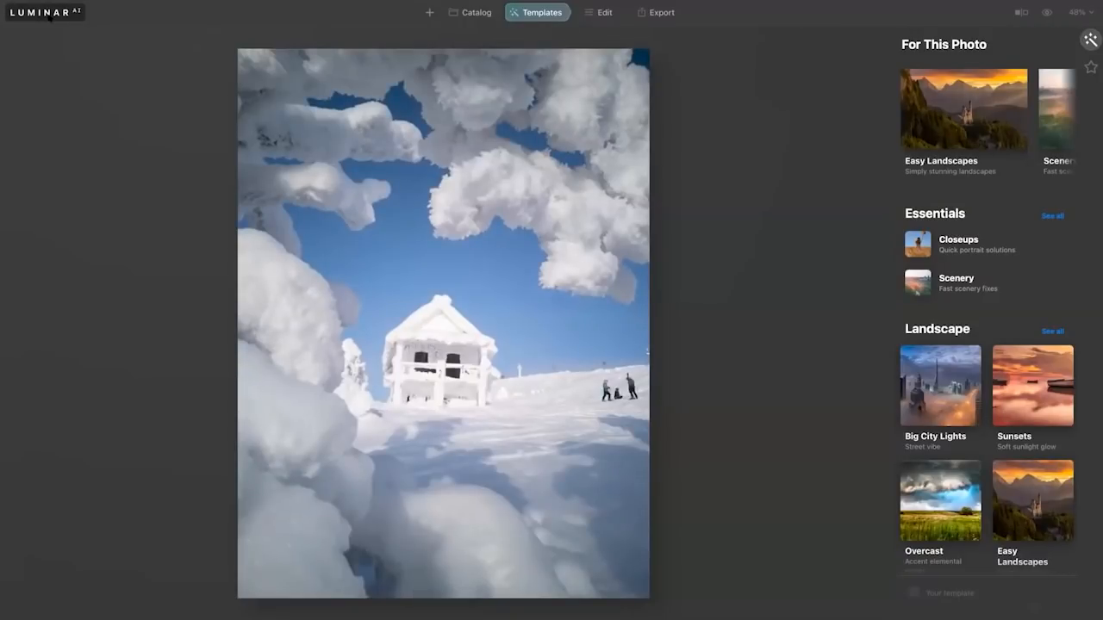
key("Right")
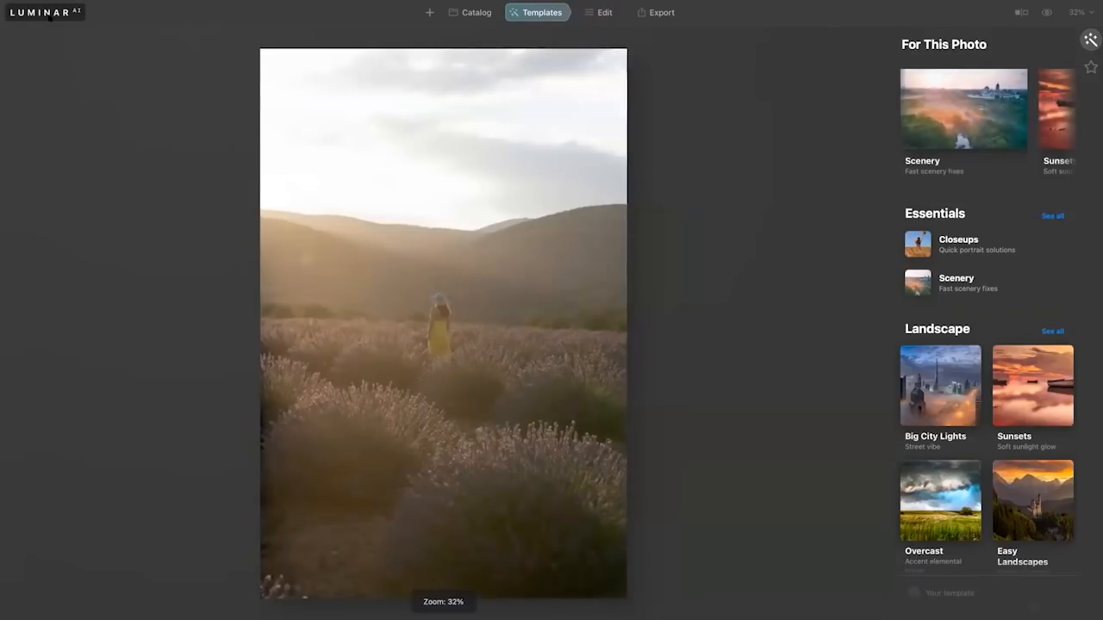
key("Right")
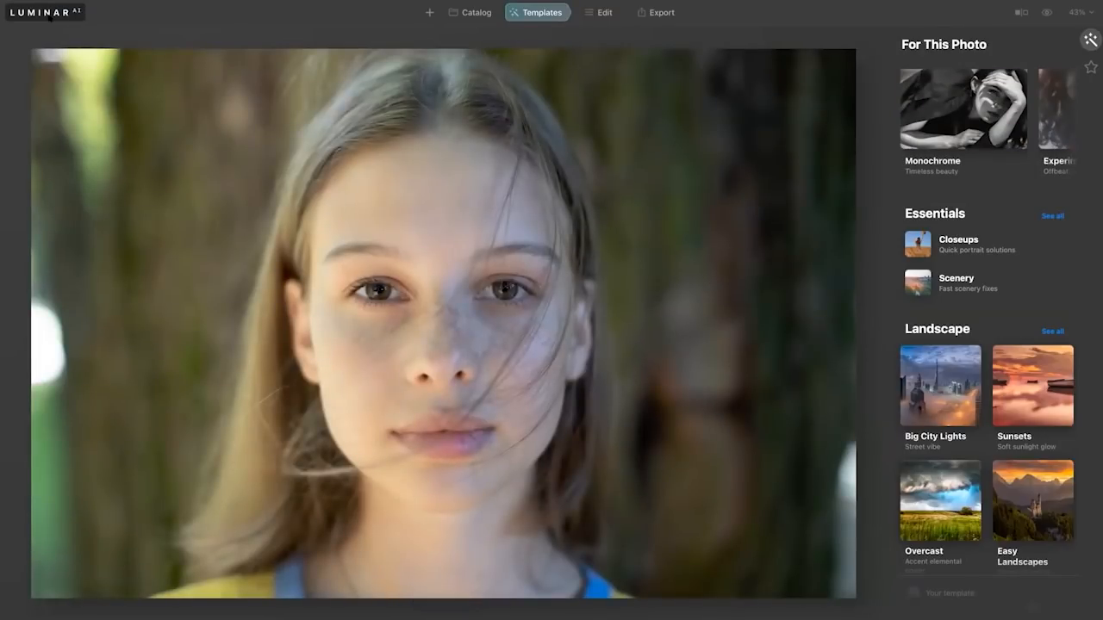
key("Right")
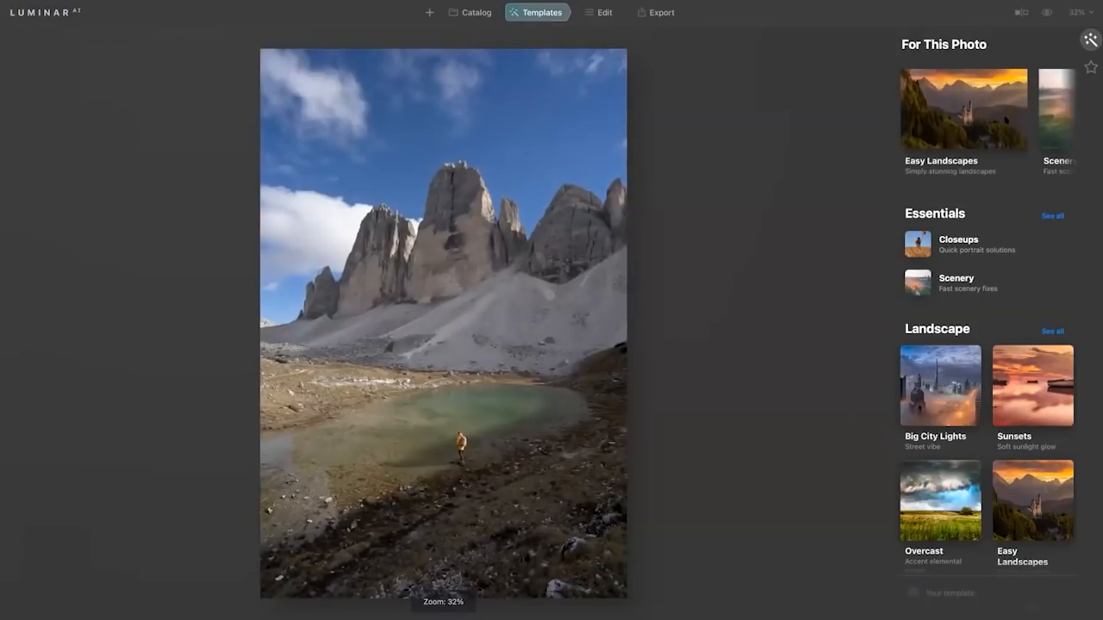
scroll(1002, 123, "right", 3)
scroll(999, 125, "left", 3)
scroll(999, 125, "right", 6)
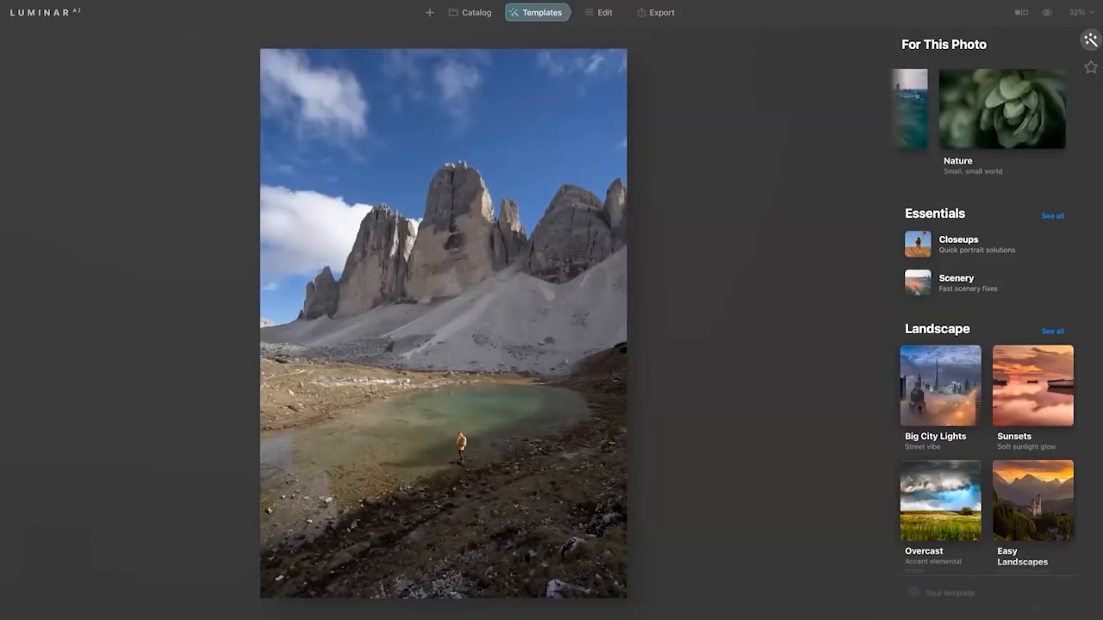
key("Right")
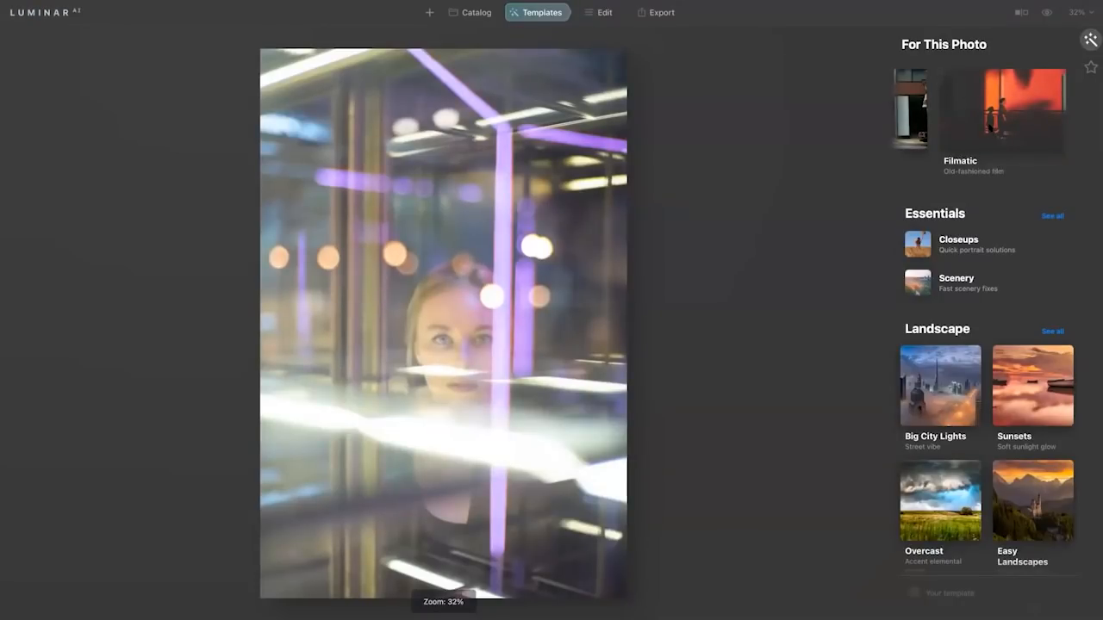
Try the Filmatic collection's Quirky Moe template at reduced strength on the light-streak portrait, and replace it with Cold Fire.
left_click(1002, 112)
left_click(951, 258)
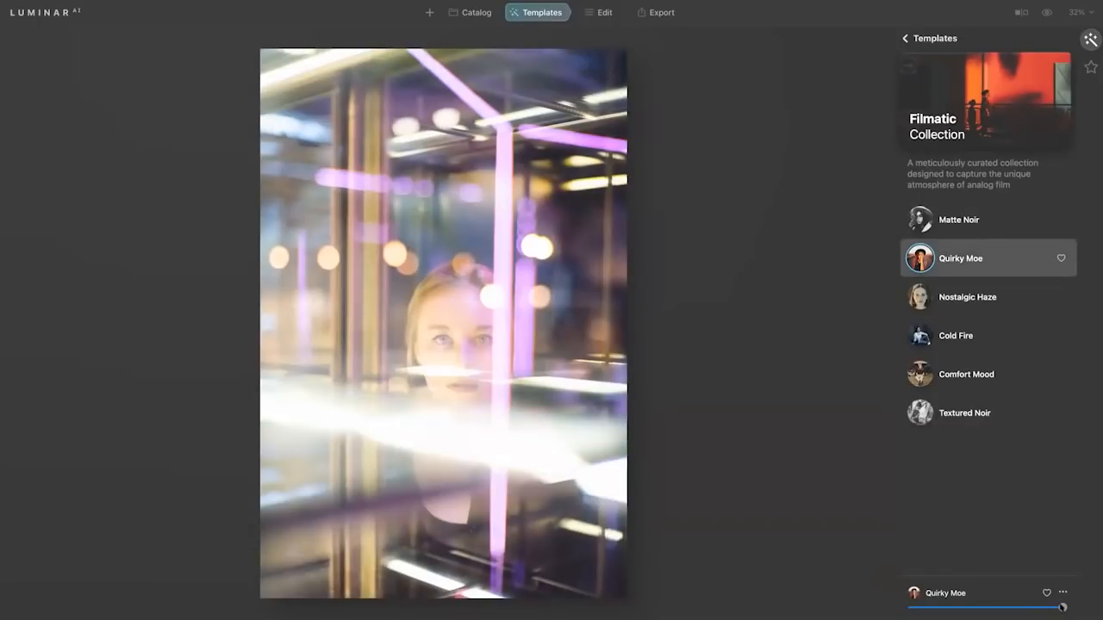
left_click_drag(1062, 607, 1026, 608)
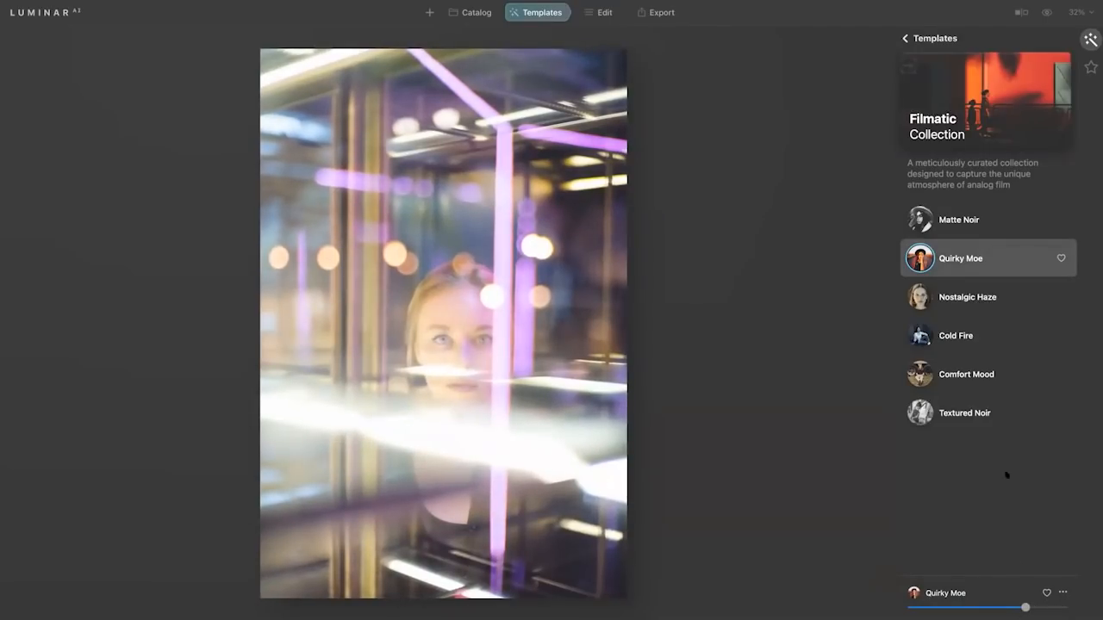
left_click(957, 334)
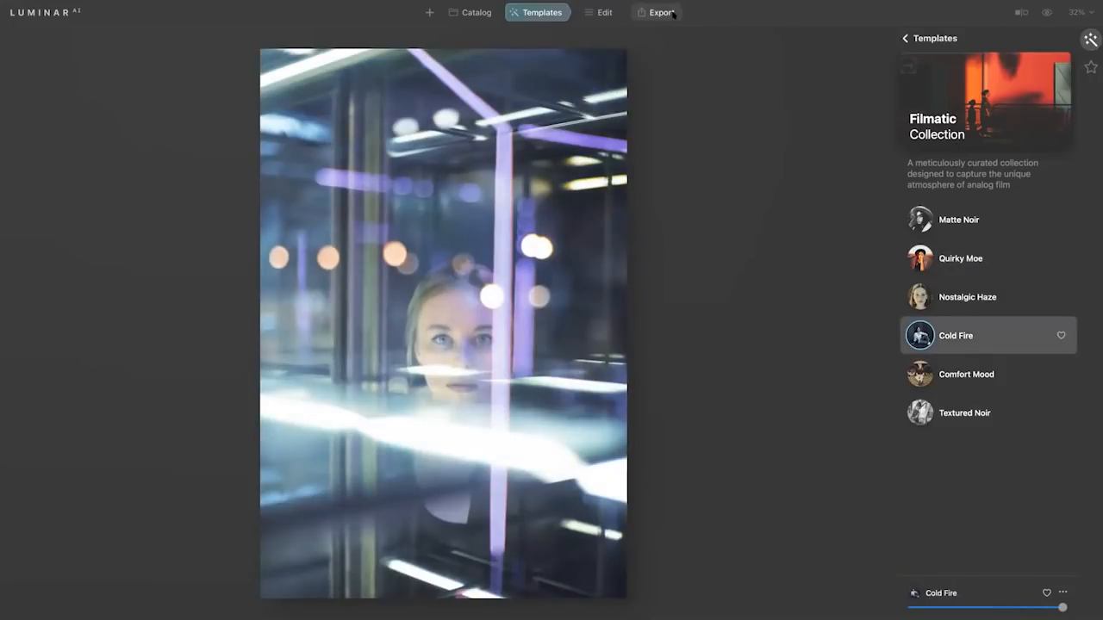
key("Right")
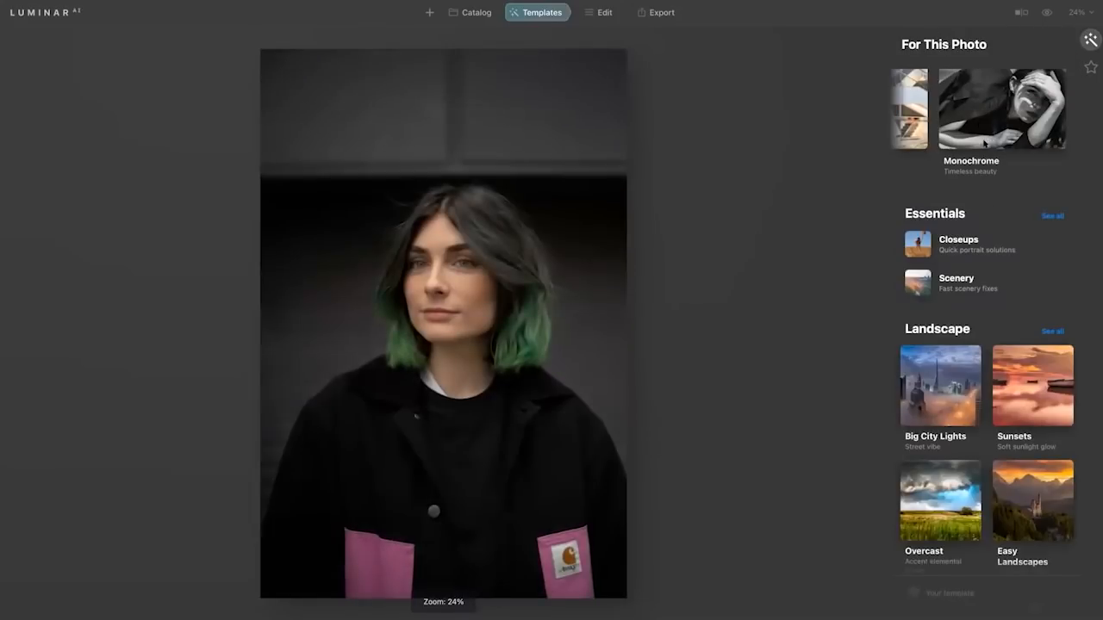
Apply the Experimental collection's Glow template to the green-haired woman's portrait.
scroll(984, 138, "left", 5)
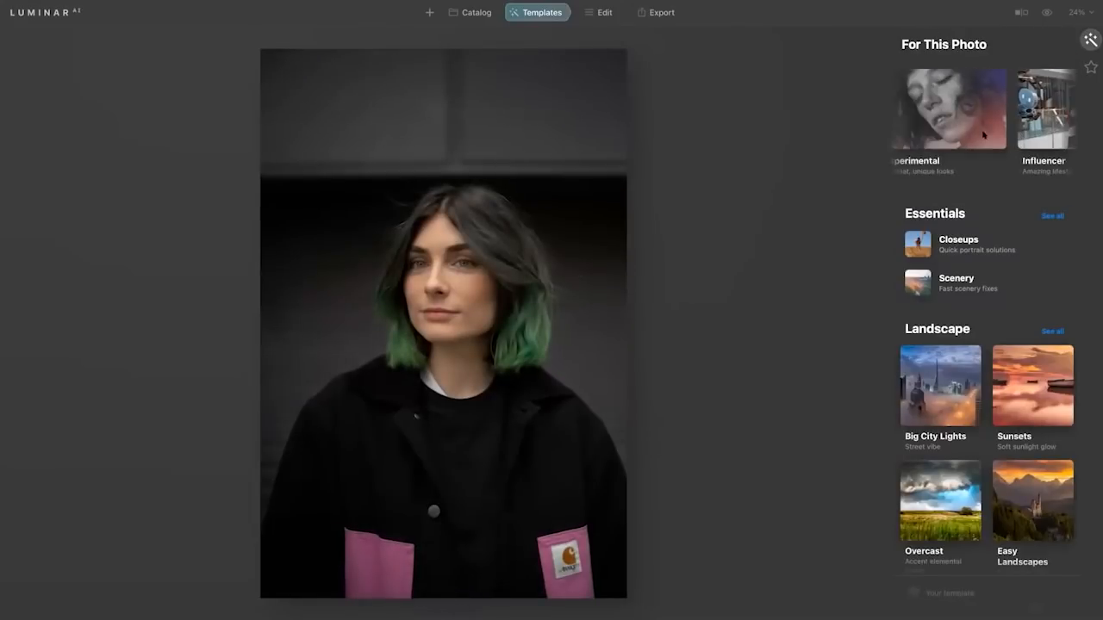
scroll(984, 136, "right", 5)
scroll(982, 140, "left", 5)
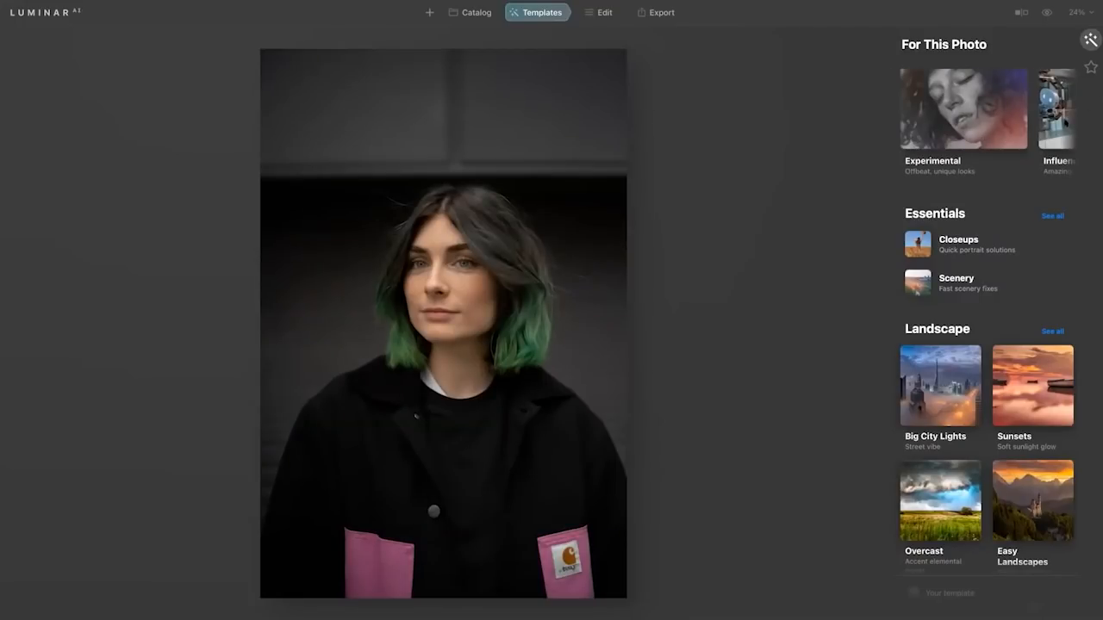
left_click(984, 110)
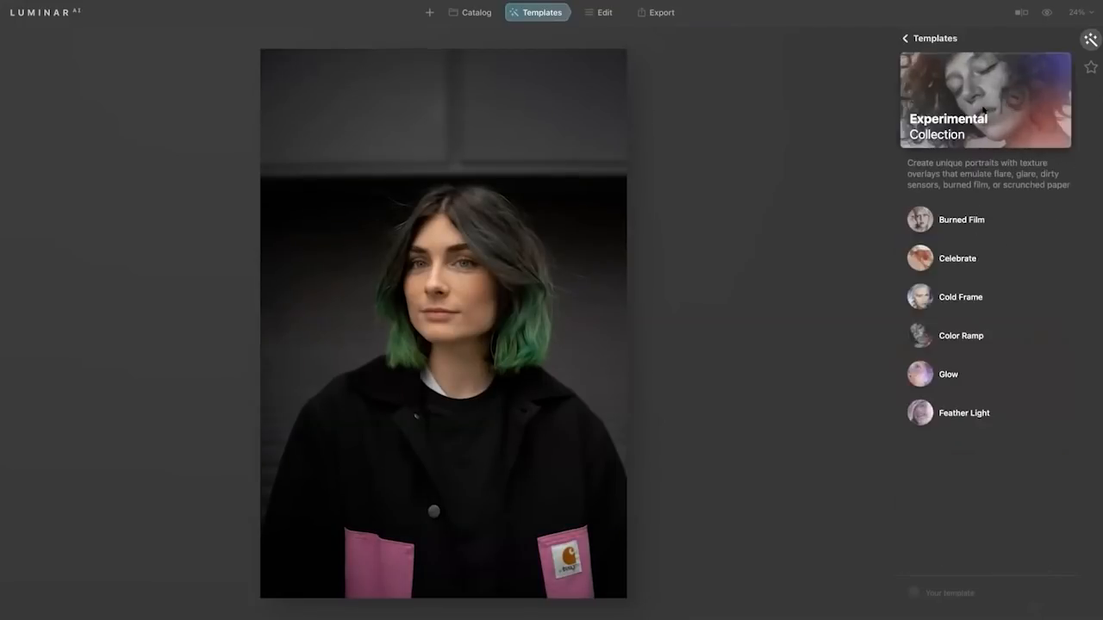
left_click(947, 371)
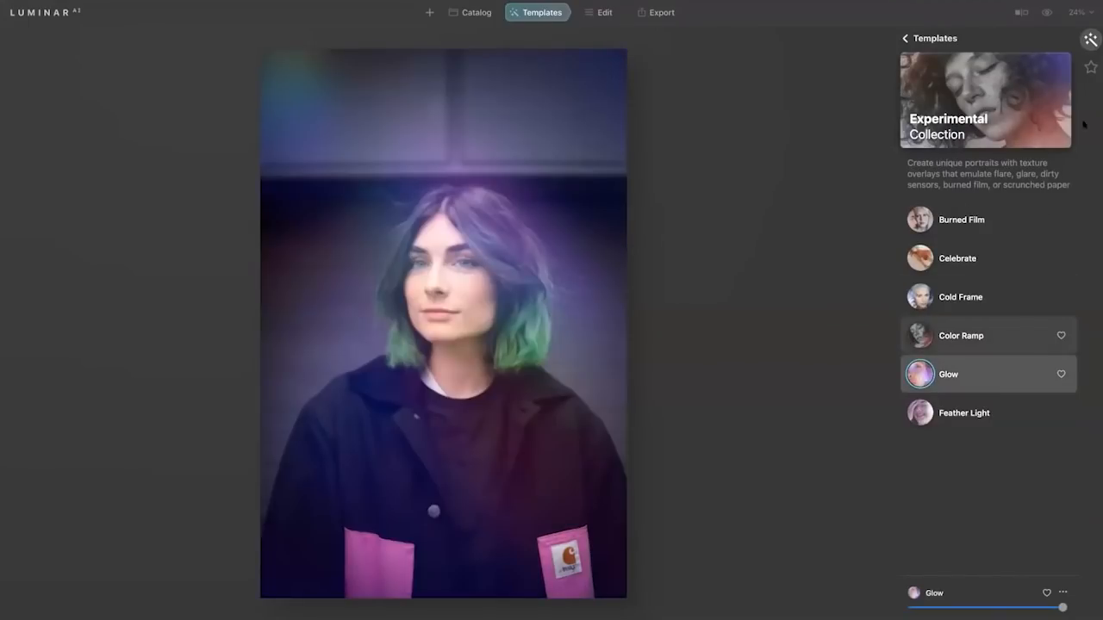
Mask the Glow texture with a radial mask centred on the woman's face, and raise the texture opacity to 77.
left_click(602, 12)
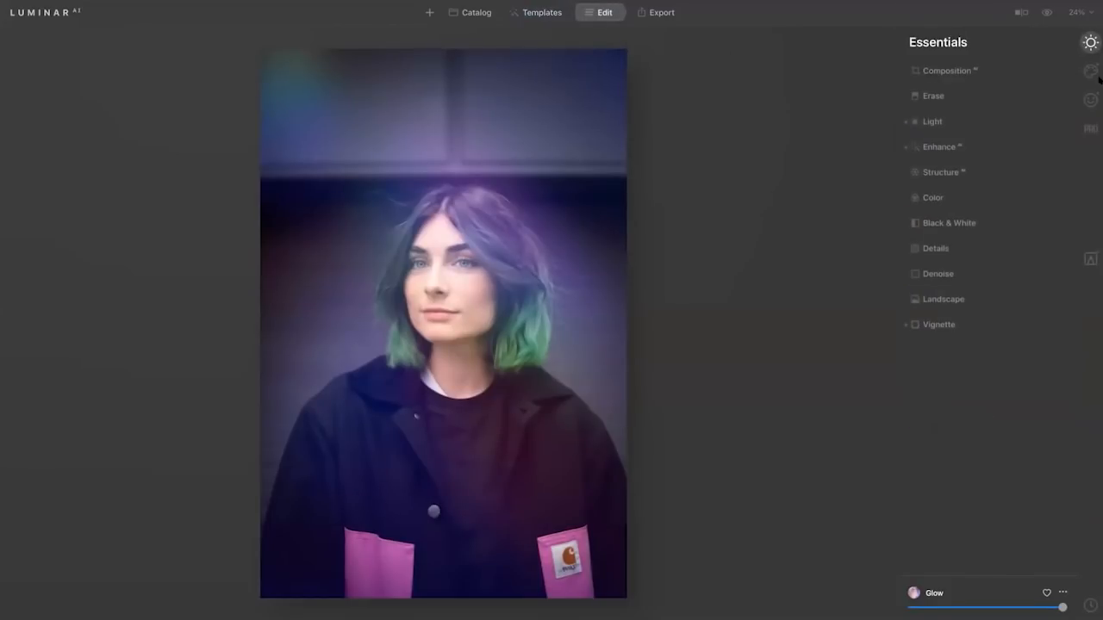
left_click(1091, 259)
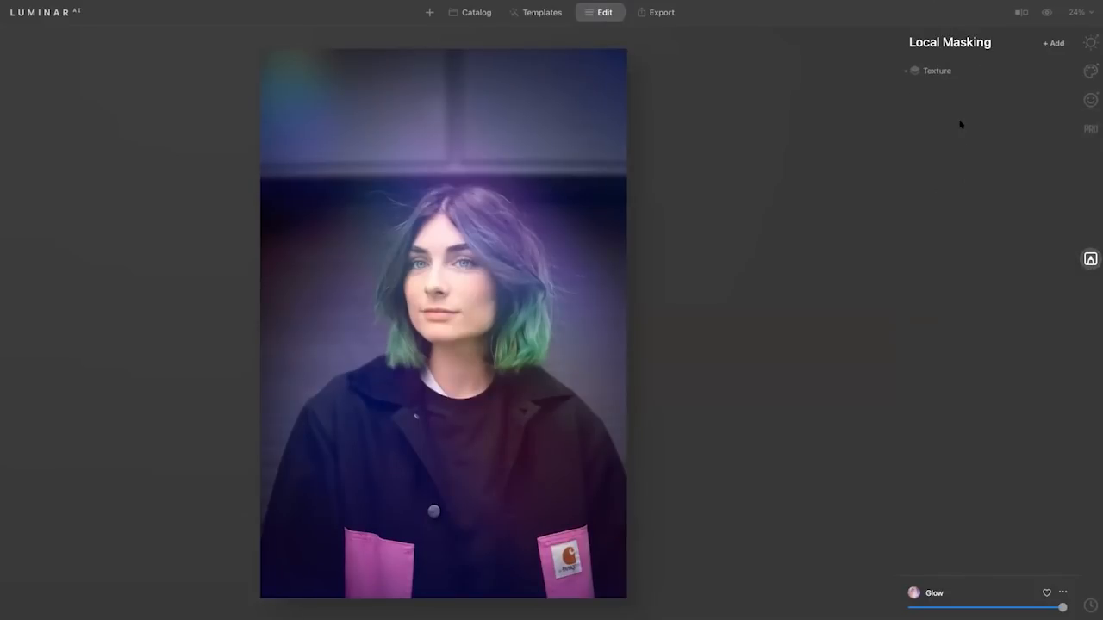
left_click(1062, 69)
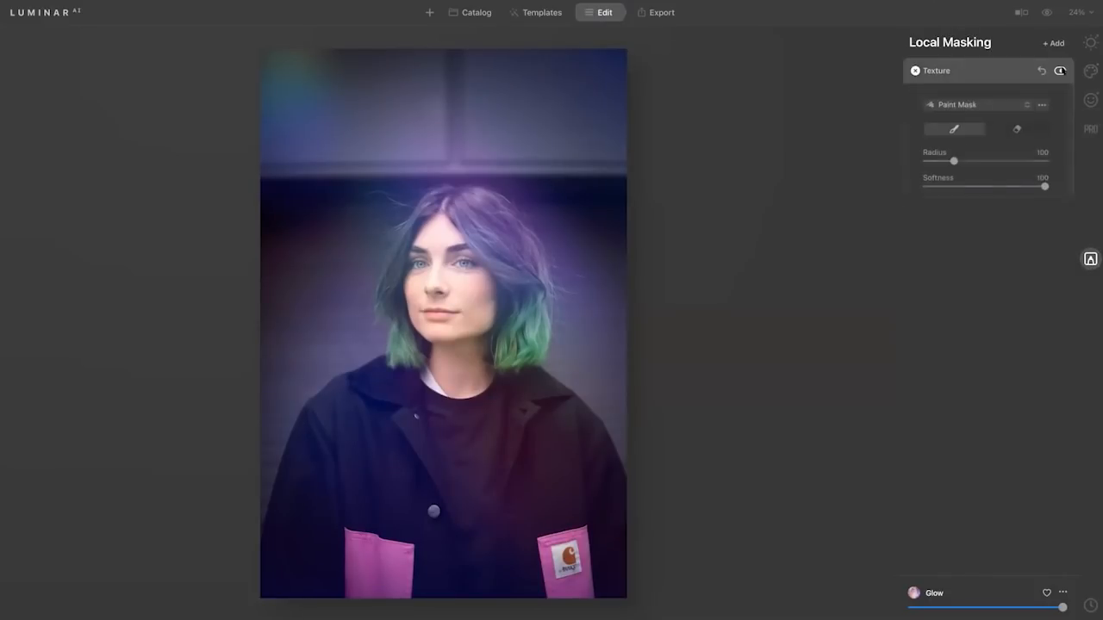
left_click(997, 105)
left_click(982, 122)
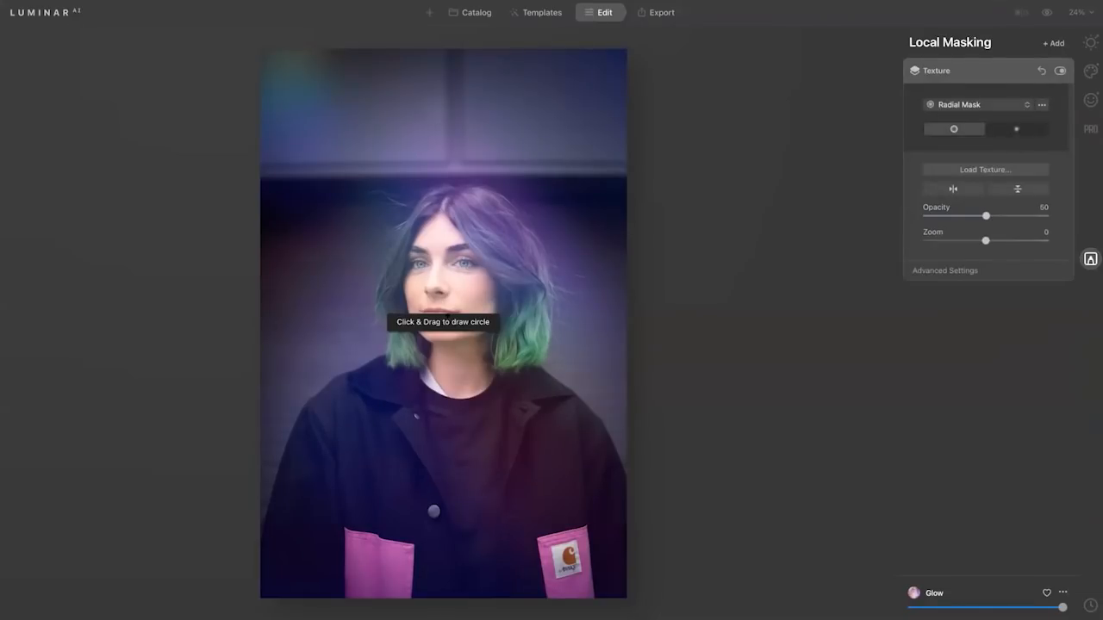
left_click(446, 326)
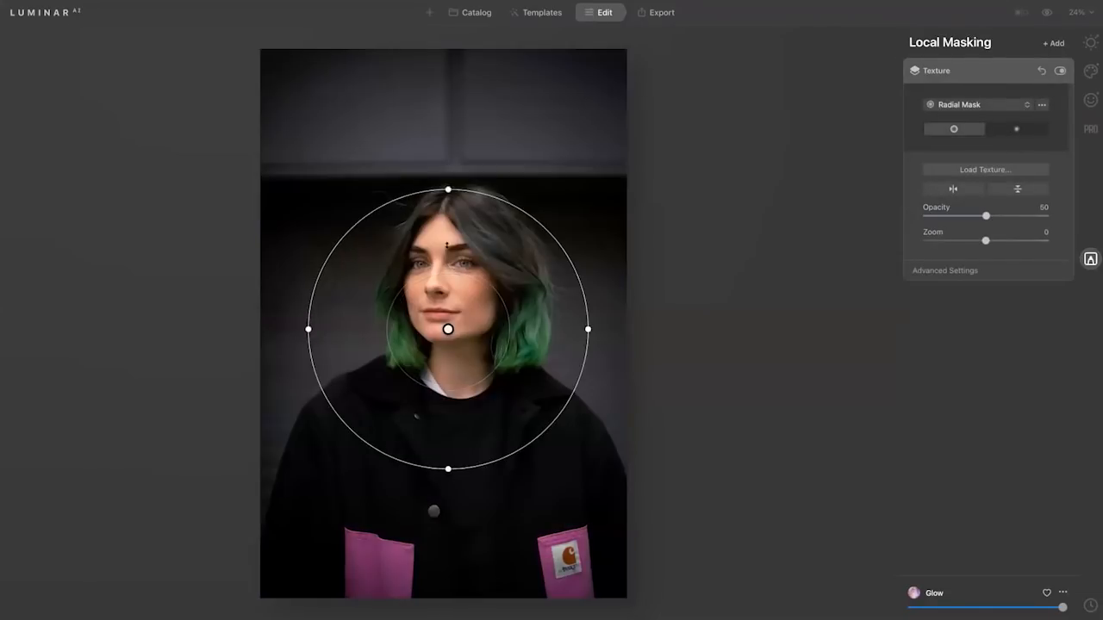
left_click_drag(448, 329, 454, 278)
left_click_drag(454, 471, 454, 507)
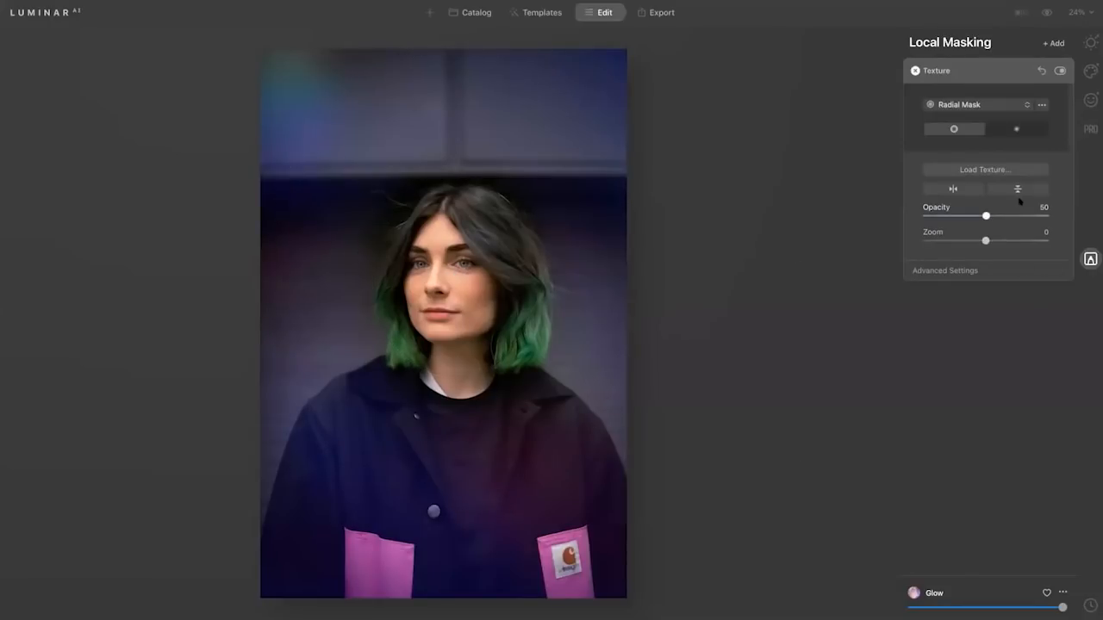
left_click_drag(1000, 216, 1018, 217)
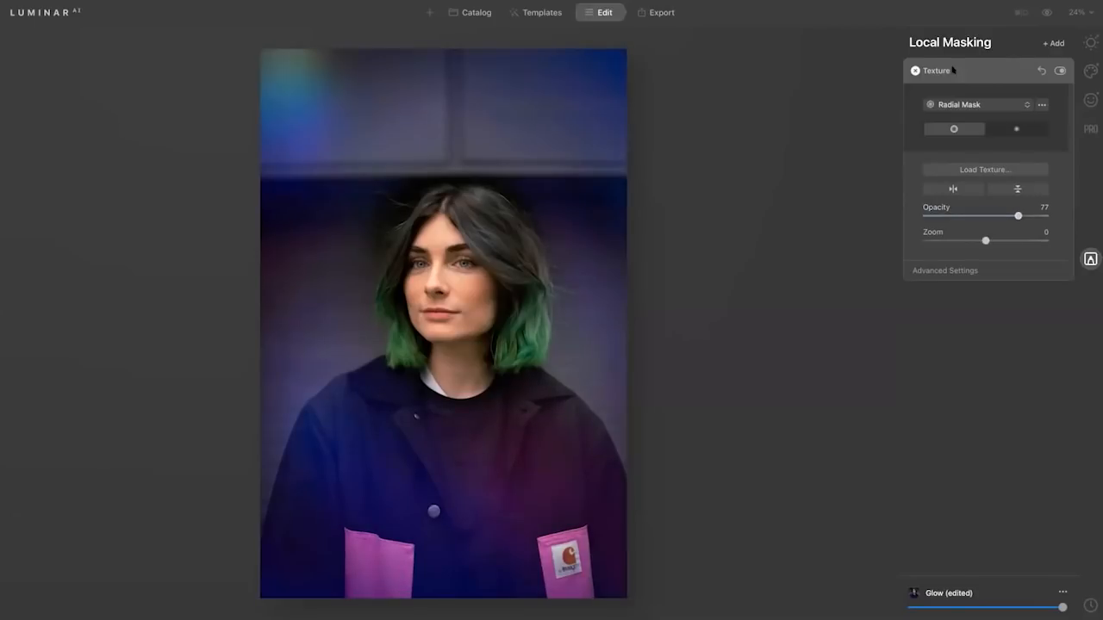
Set the portrait's Enhance AI Accent to 53 and its Structure AI Boost to 23.
left_click(1091, 43)
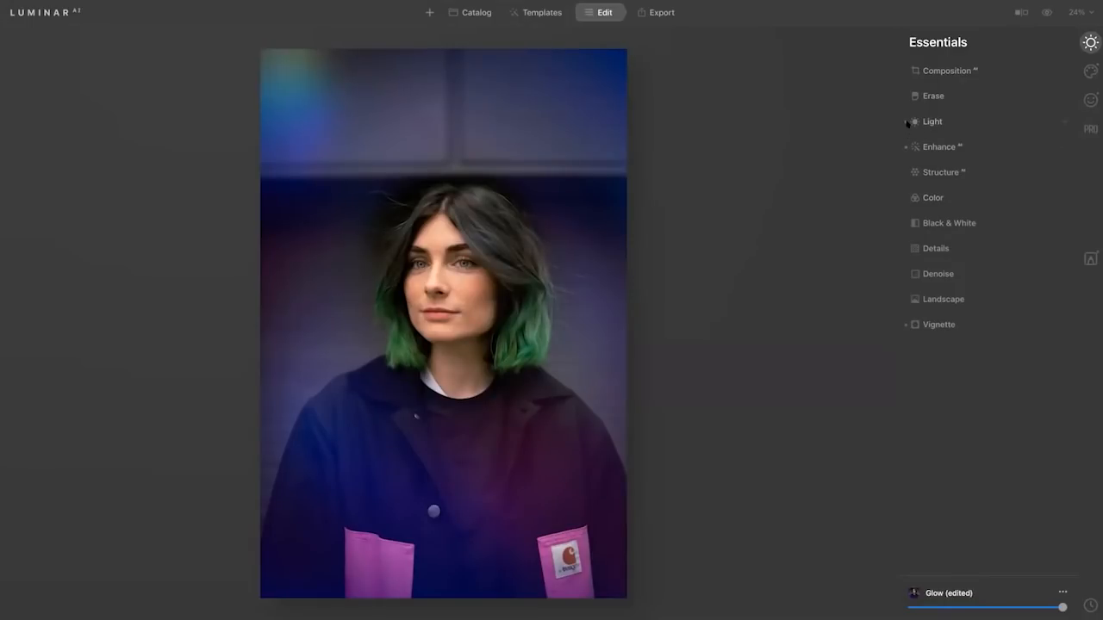
left_click(941, 146)
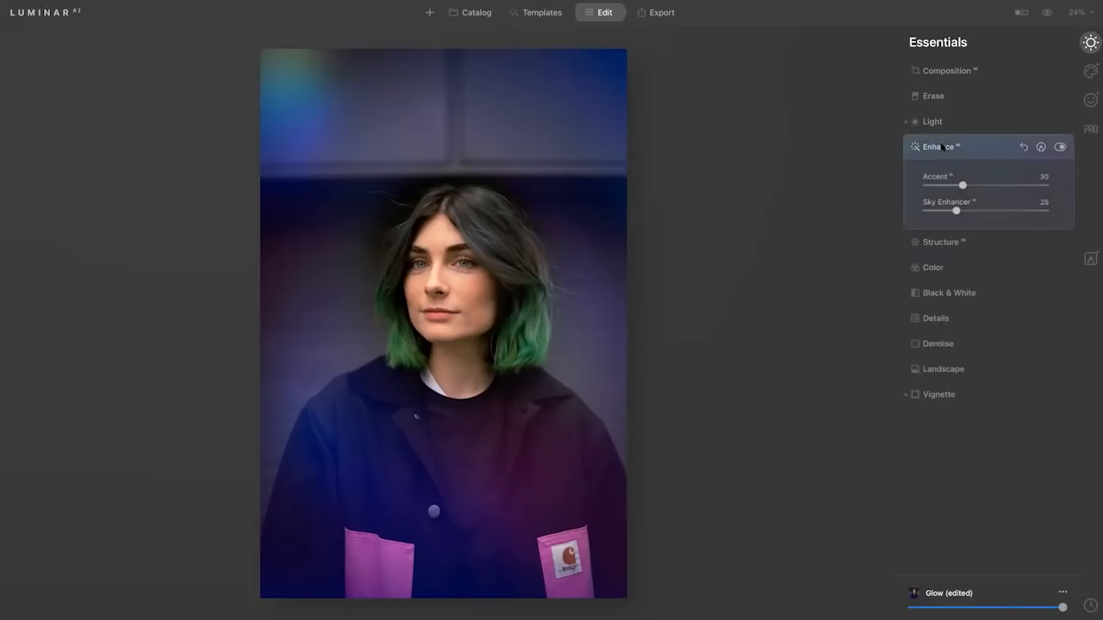
left_click_drag(963, 184, 990, 184)
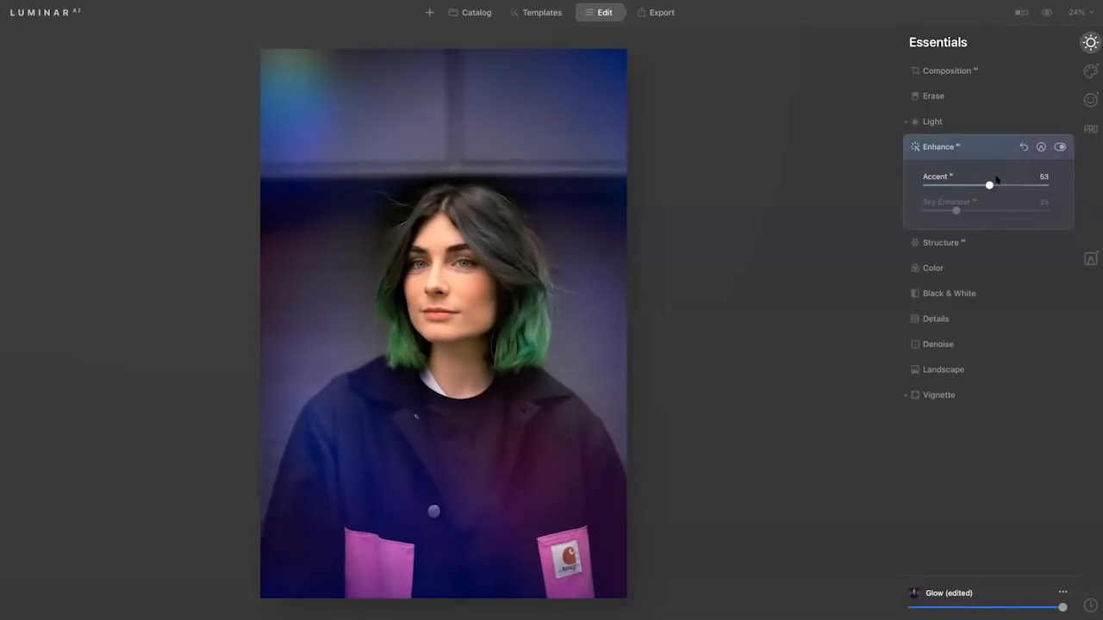
left_click(973, 239)
left_click_drag(981, 234, 954, 234)
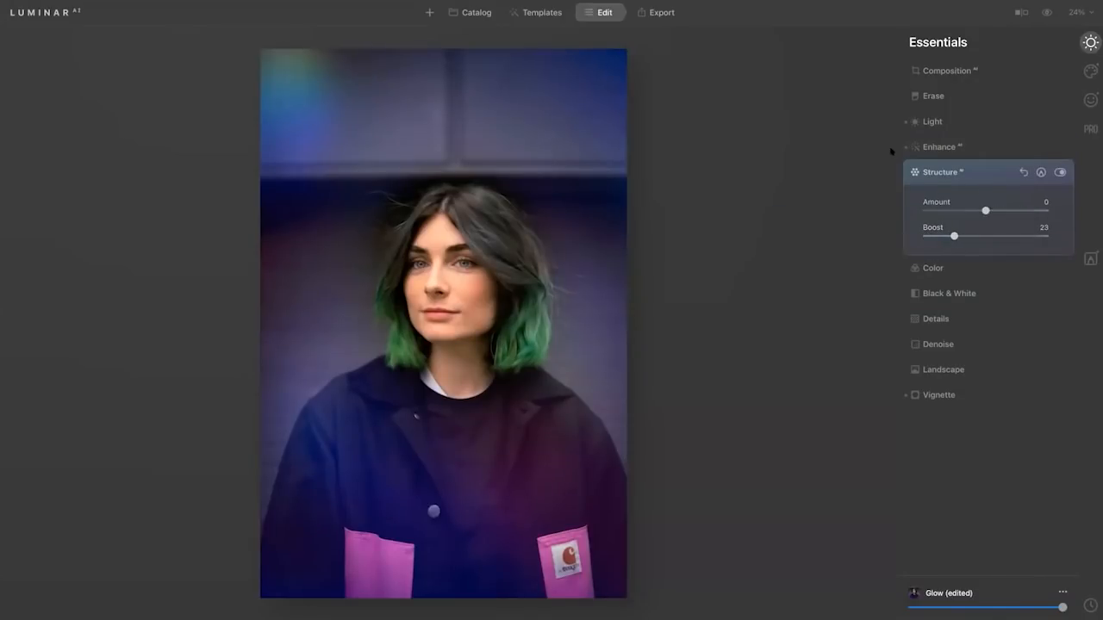
Sync the edited portrait's adjustments to the light-streak photo, the blonde girl's portrait and the man in sunglasses and white shirt.
left_click(472, 14)
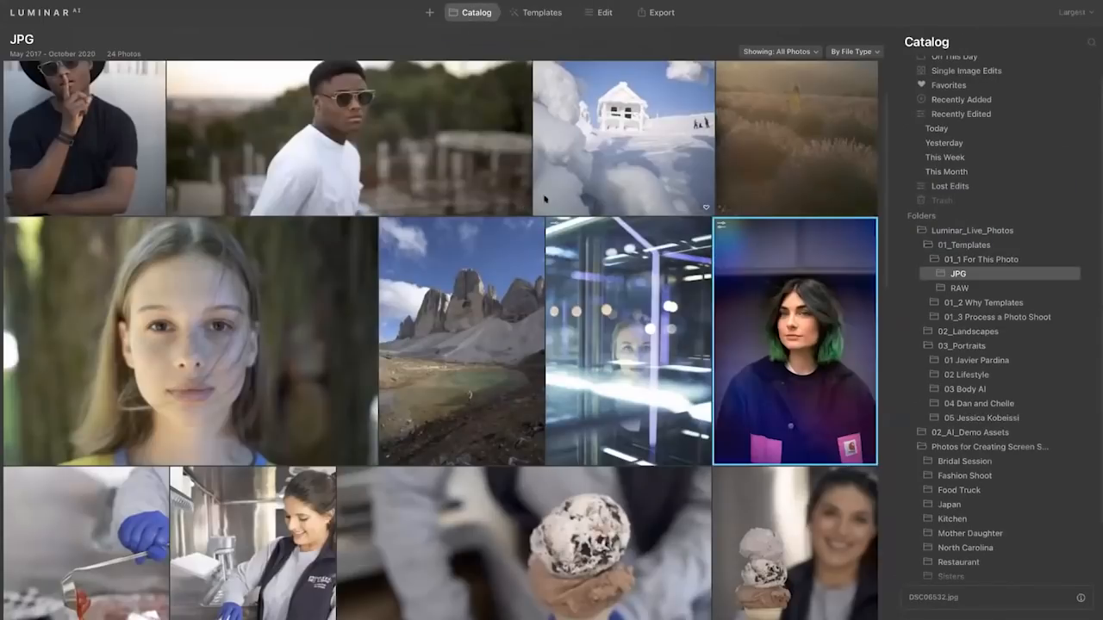
left_click(599, 271, "ctrl")
left_click(308, 332, "ctrl")
left_click(343, 194, "ctrl")
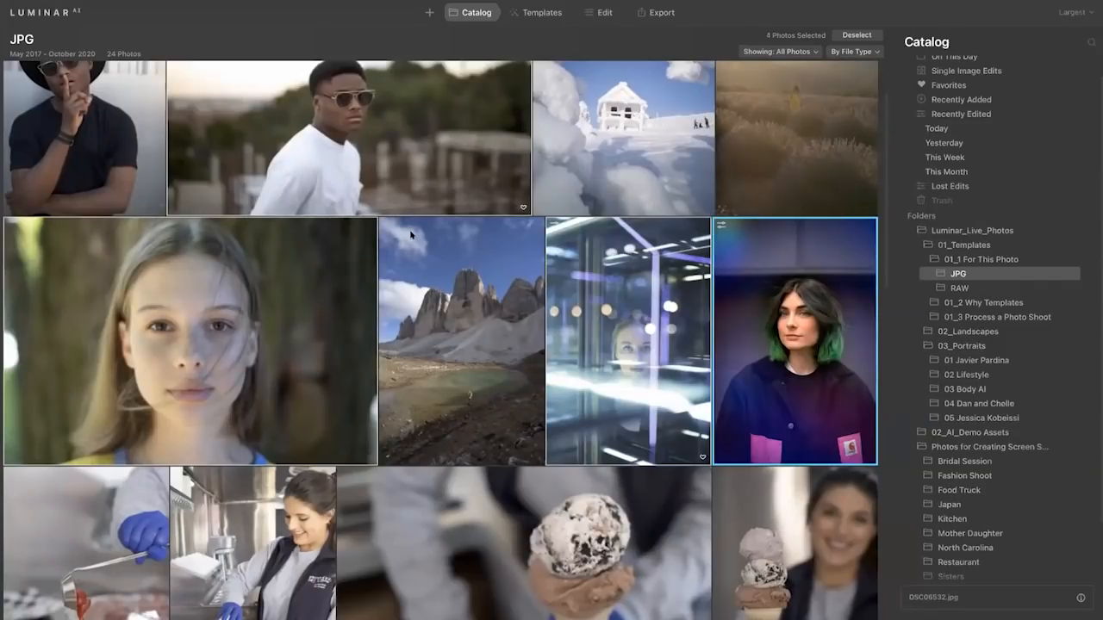
right_click(365, 168)
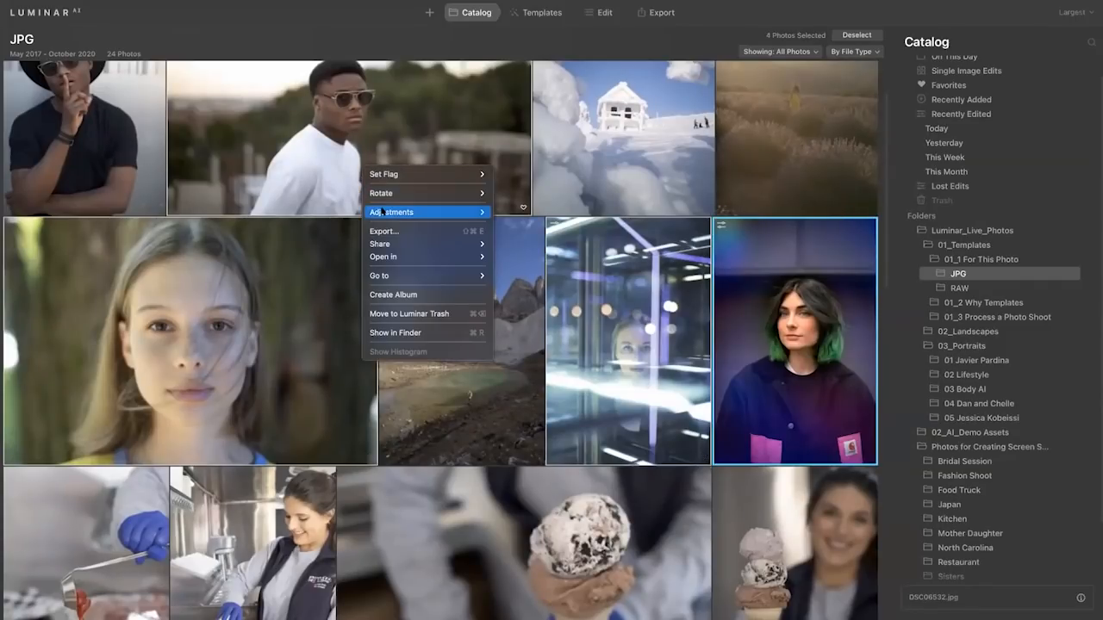
mouse_move(473, 211)
left_click(522, 212)
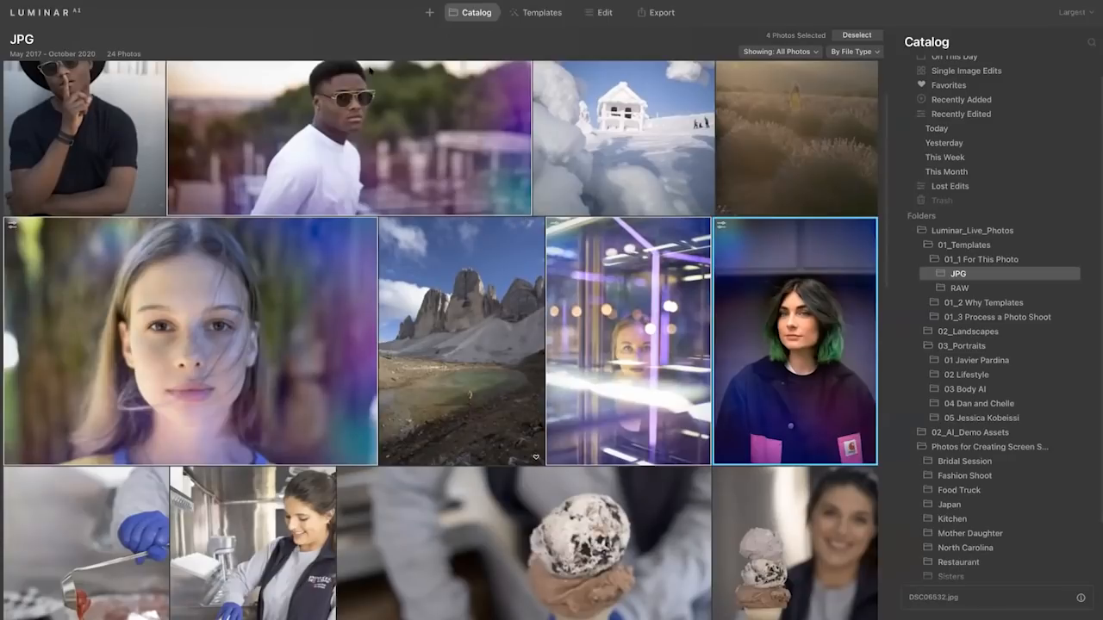
Reopen the green-haired portrait for editing and look at its Color and Structure AI settings.
left_click(604, 12)
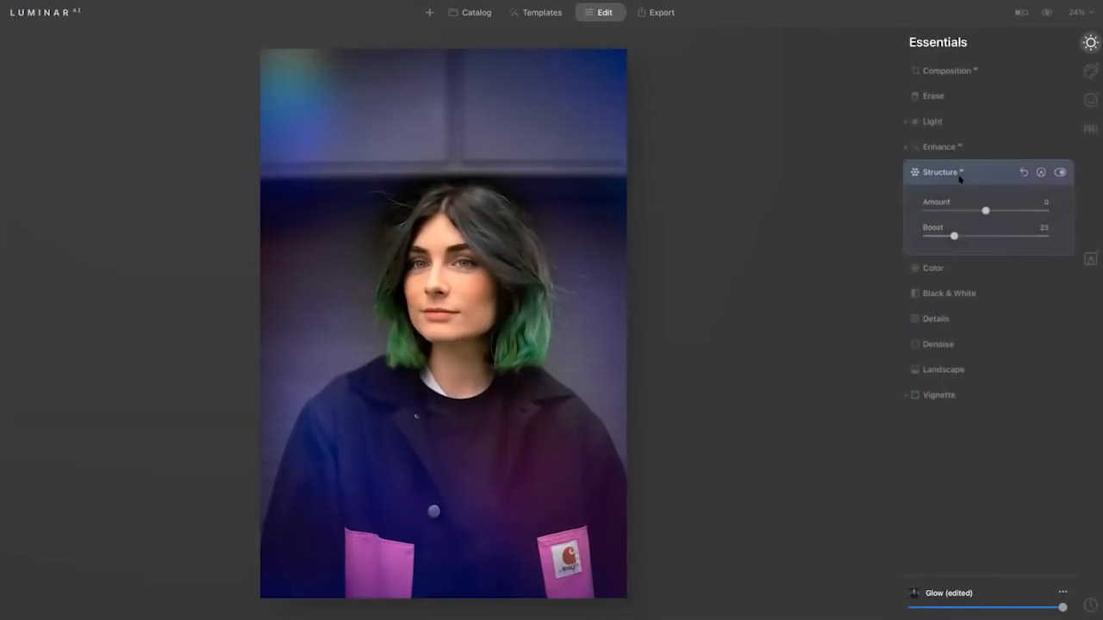
left_click(984, 265)
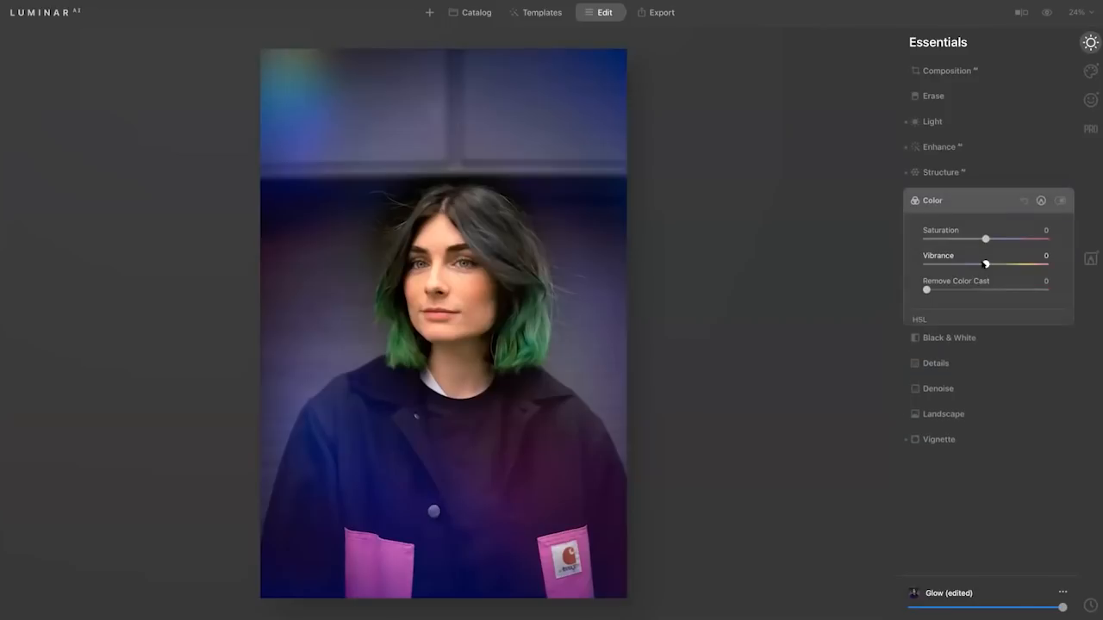
left_click(971, 172)
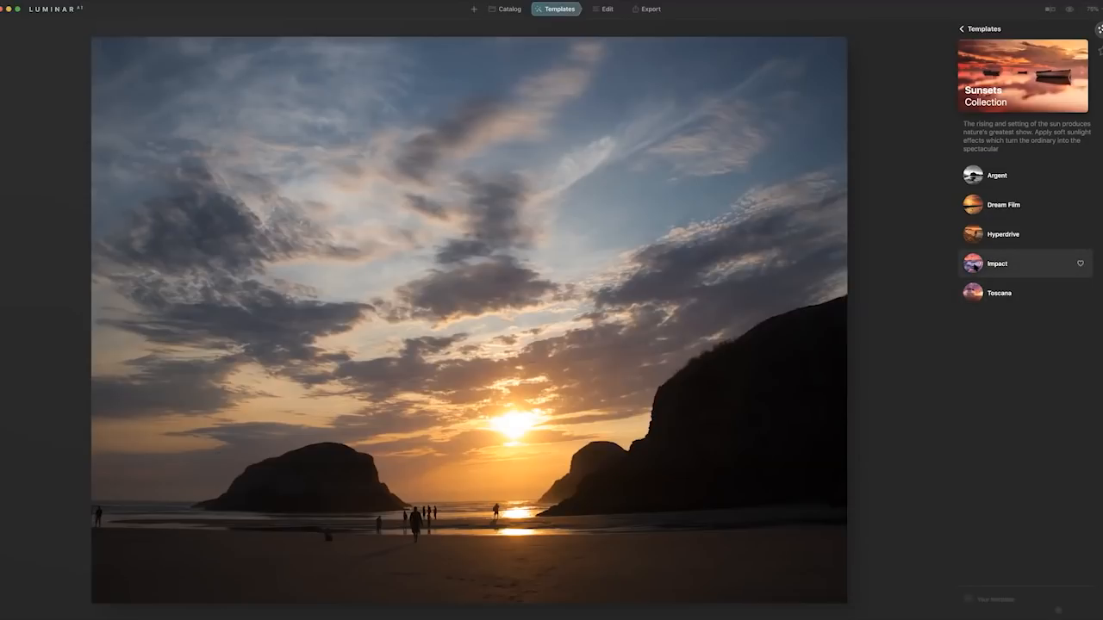
Apply the Sunsets collection's Impact template to the beach sunset photo and show its Essentials editing tools.
left_click(1017, 264)
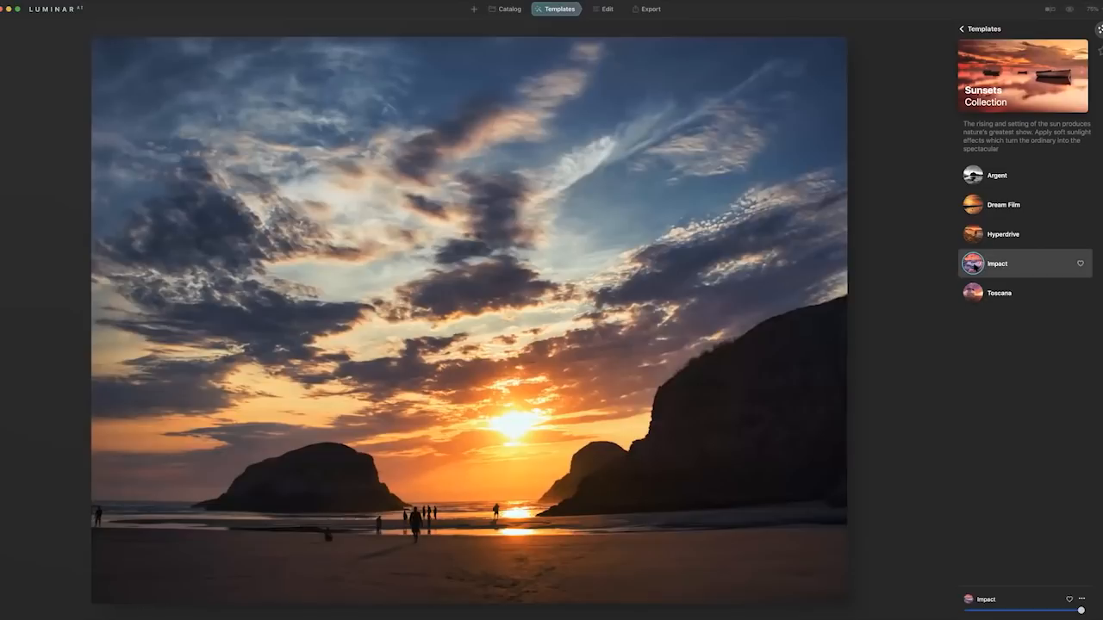
left_click(607, 9)
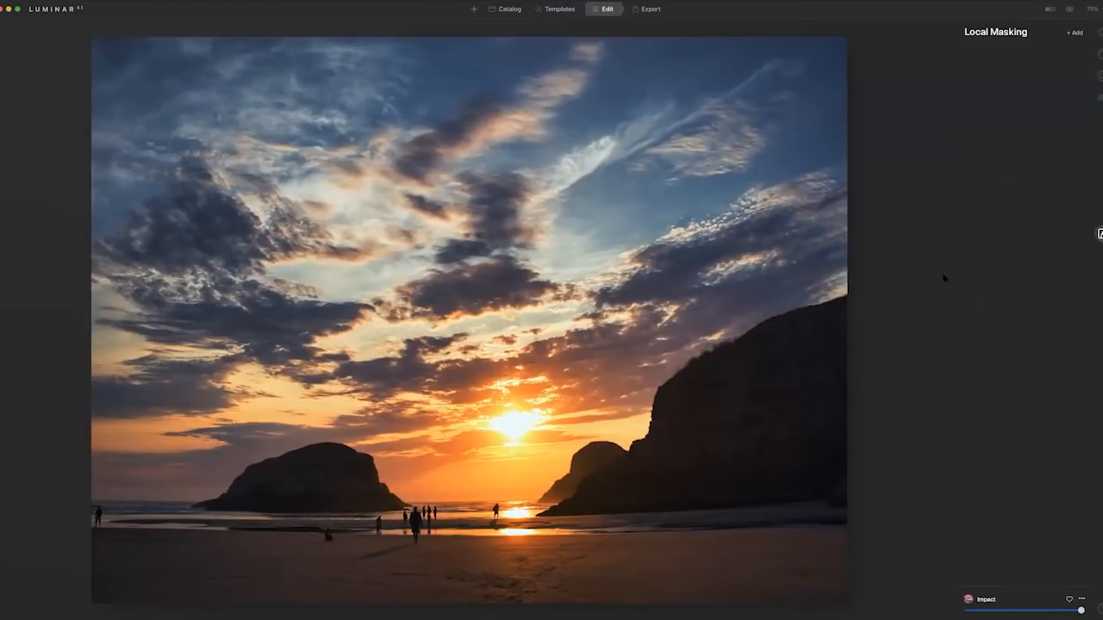
left_click(1100, 32)
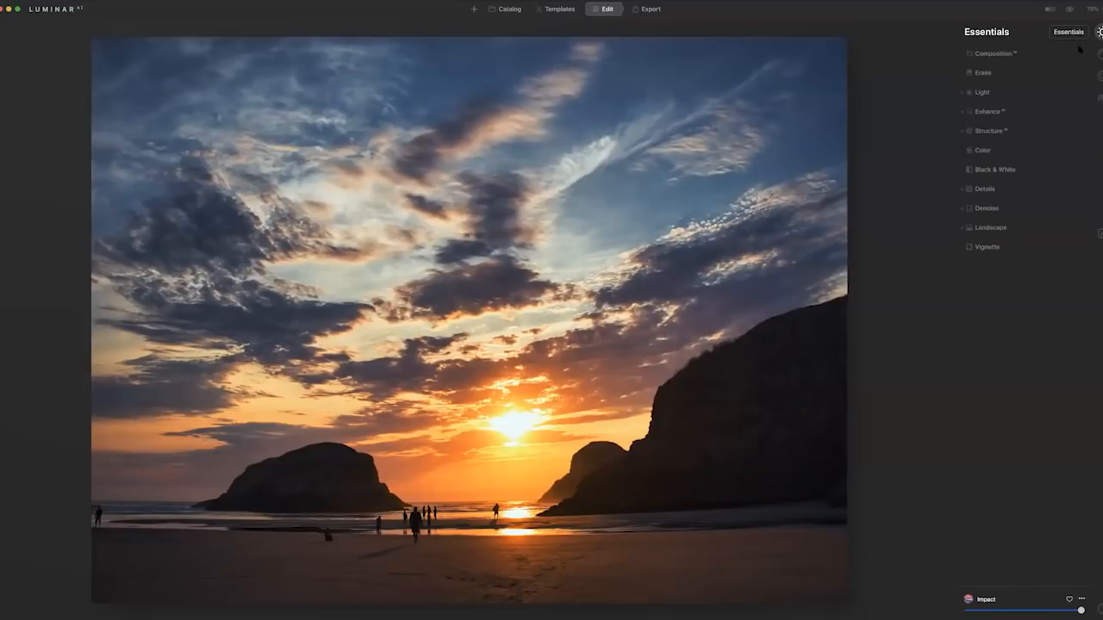
Crop the beach sunset tighter at its original ratio with Composition AI, shifting the framing and rotating the image slightly clockwise.
left_click(1006, 53)
left_click(1014, 76)
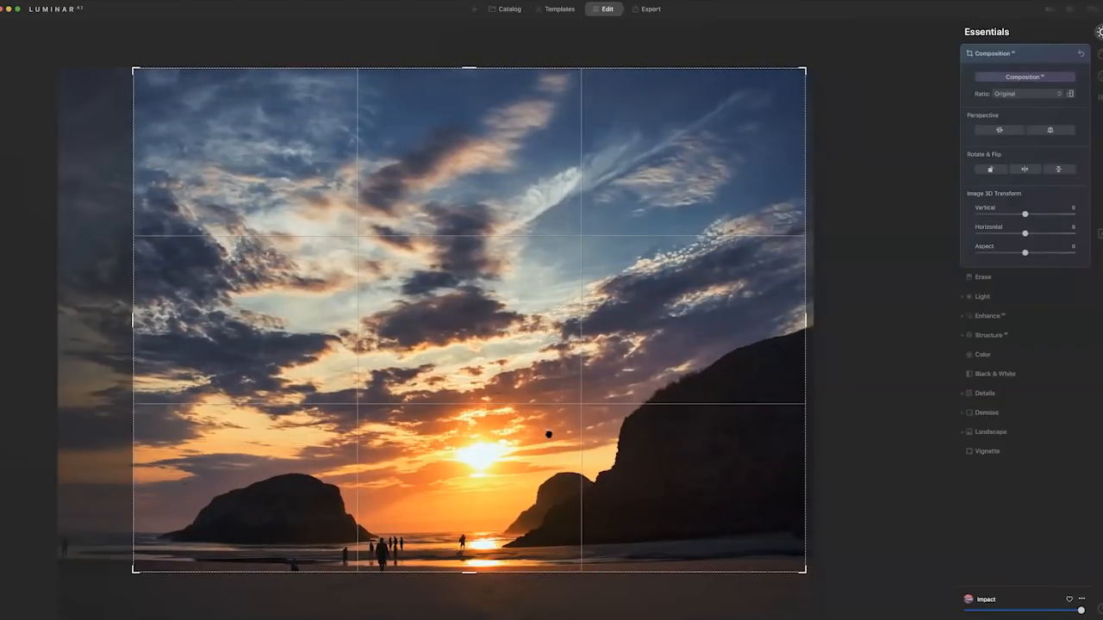
left_click_drag(549, 424, 582, 366)
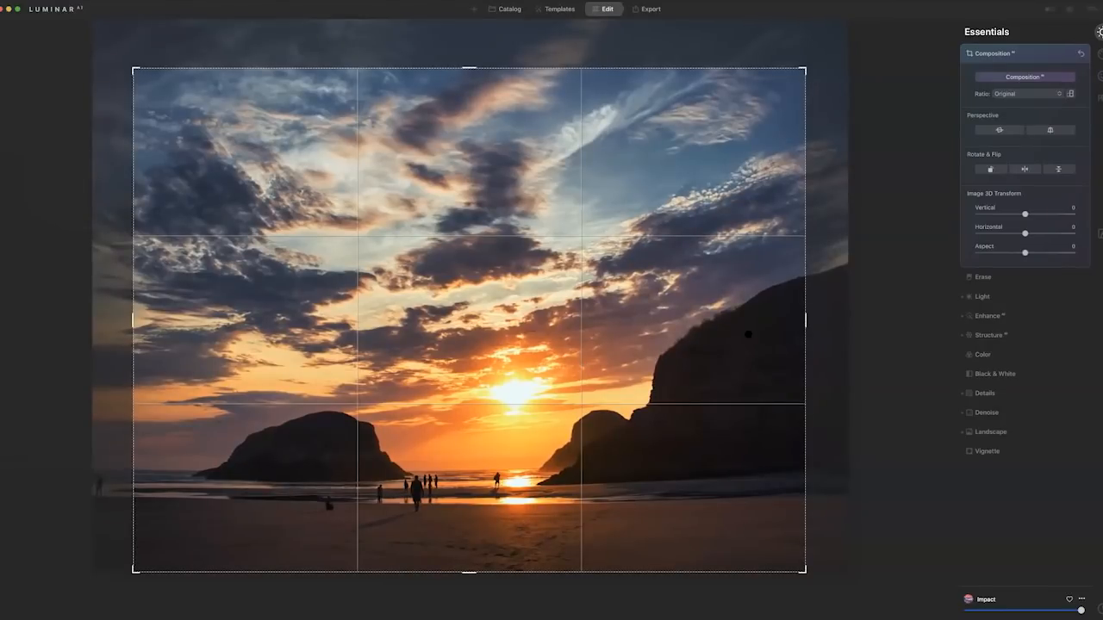
left_click_drag(808, 330, 818, 337)
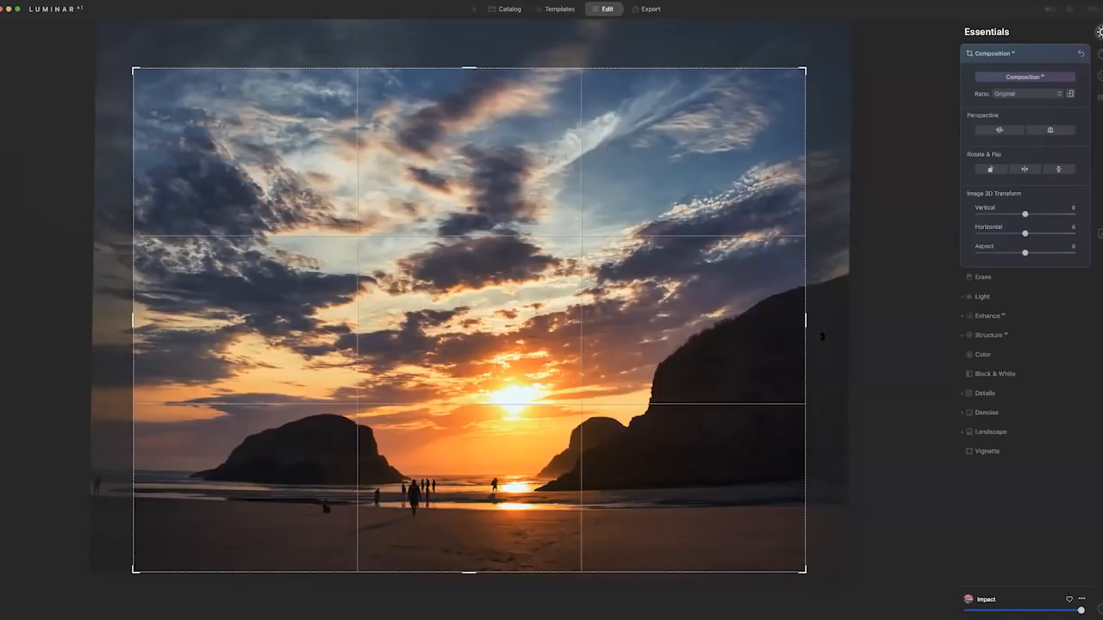
key("Return")
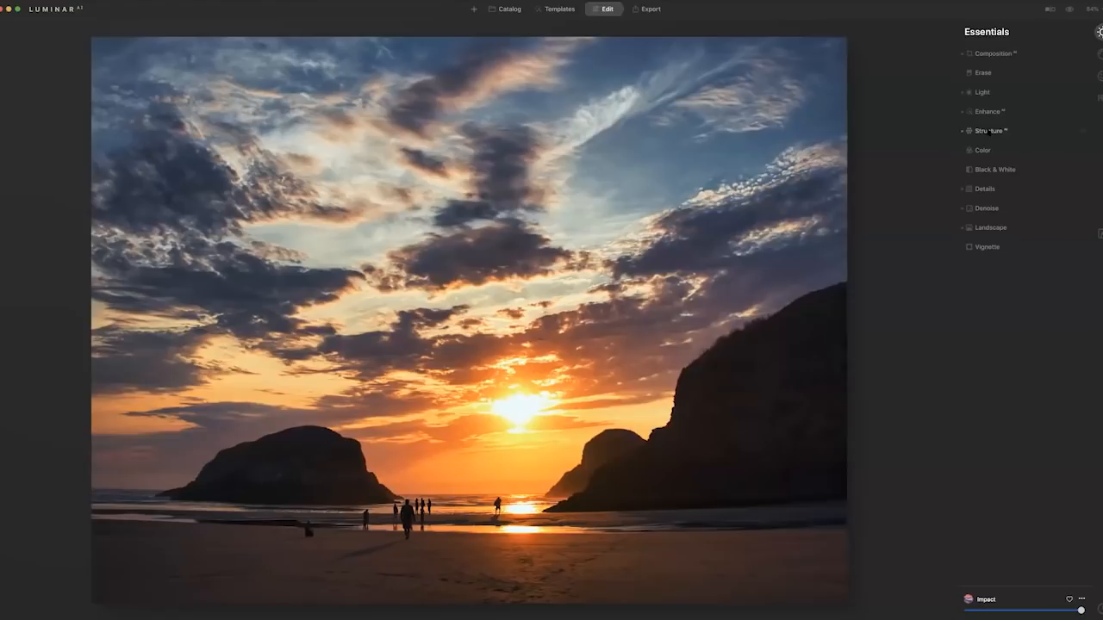
Reset the Structure AI adjustment that the template applied to the beach sunset.
left_click(989, 131)
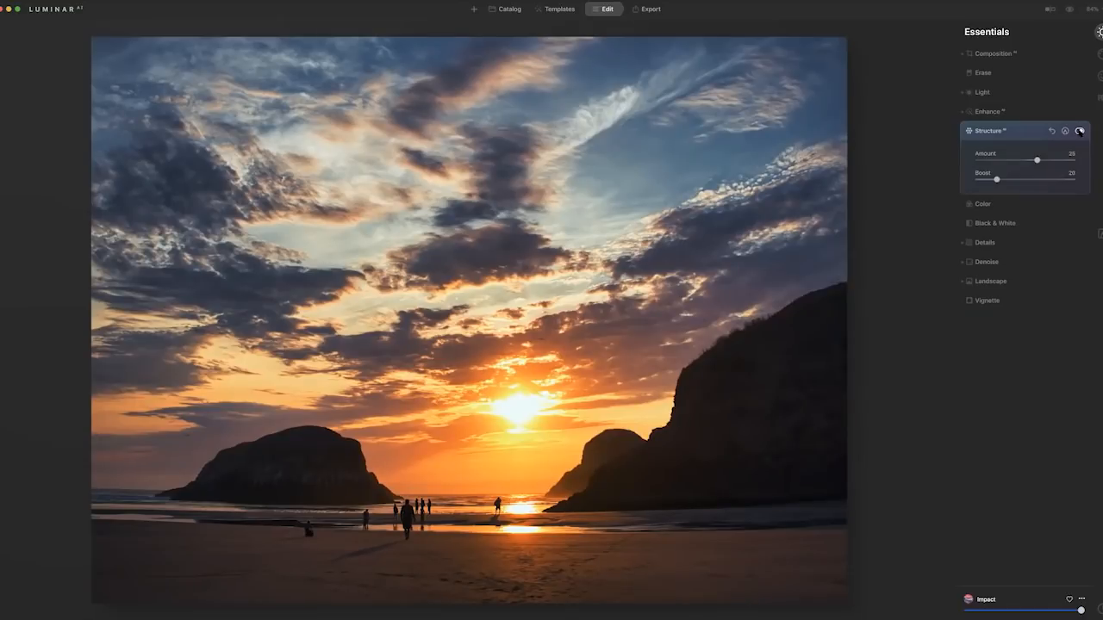
left_click(1051, 131)
left_click(1031, 130)
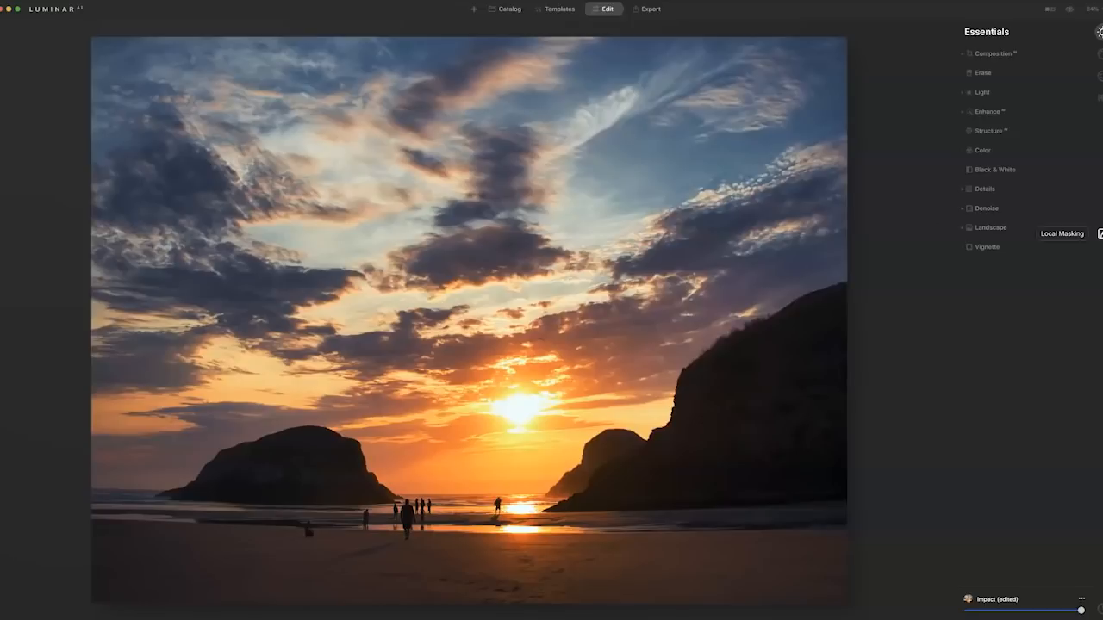
Add a Basic local mask to the beach sunset and set its exposure to 0.41.
left_click(1100, 234)
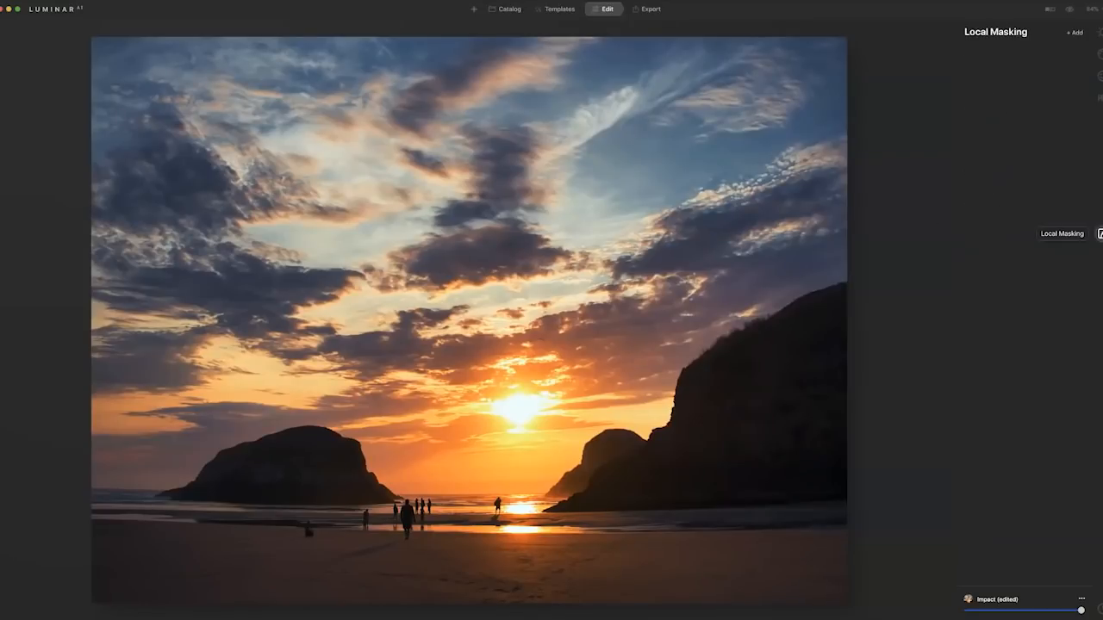
left_click(1075, 32)
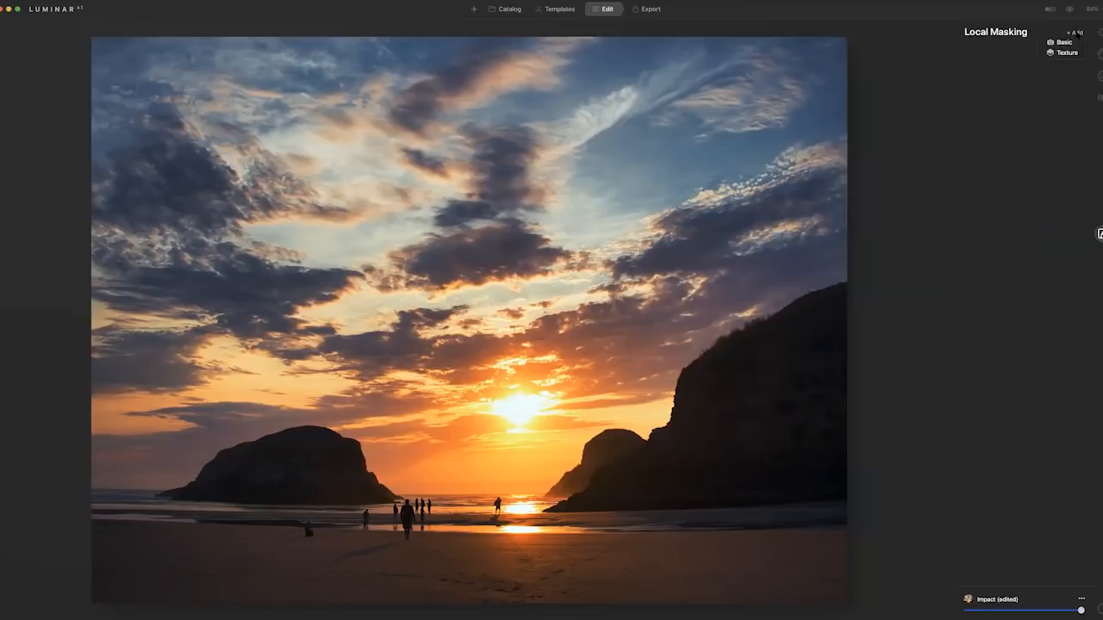
left_click(1065, 42)
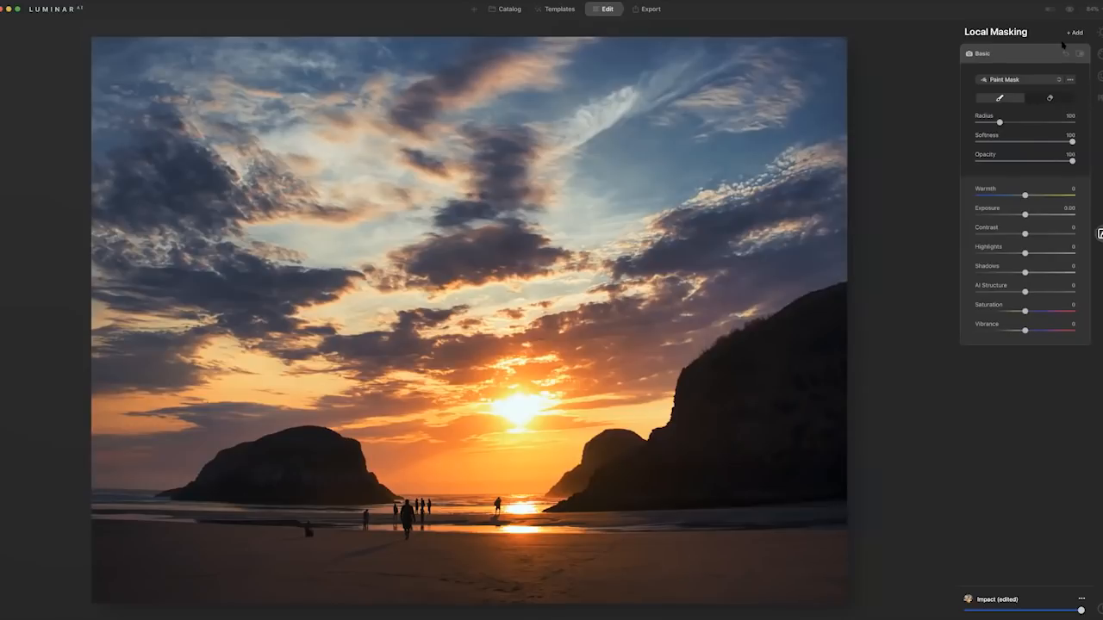
left_click_drag(1024, 215, 1029, 215)
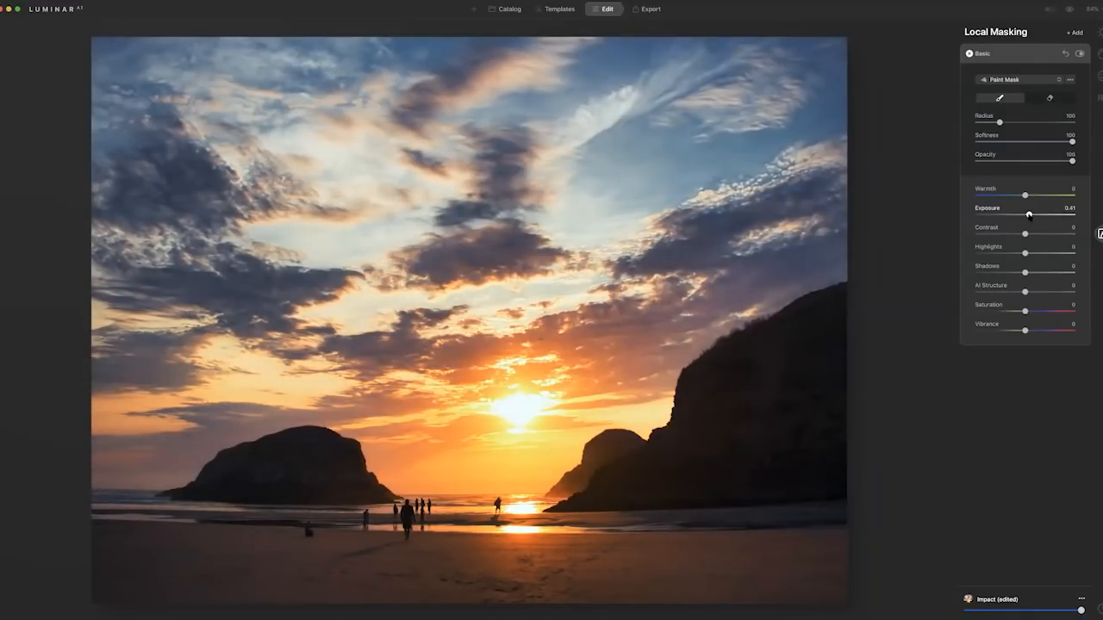
Set the Basic local adjustment's exposure to 0.89, warmth to 6 and AI Structure to 28.
left_click_drag(1029, 214, 1034, 215)
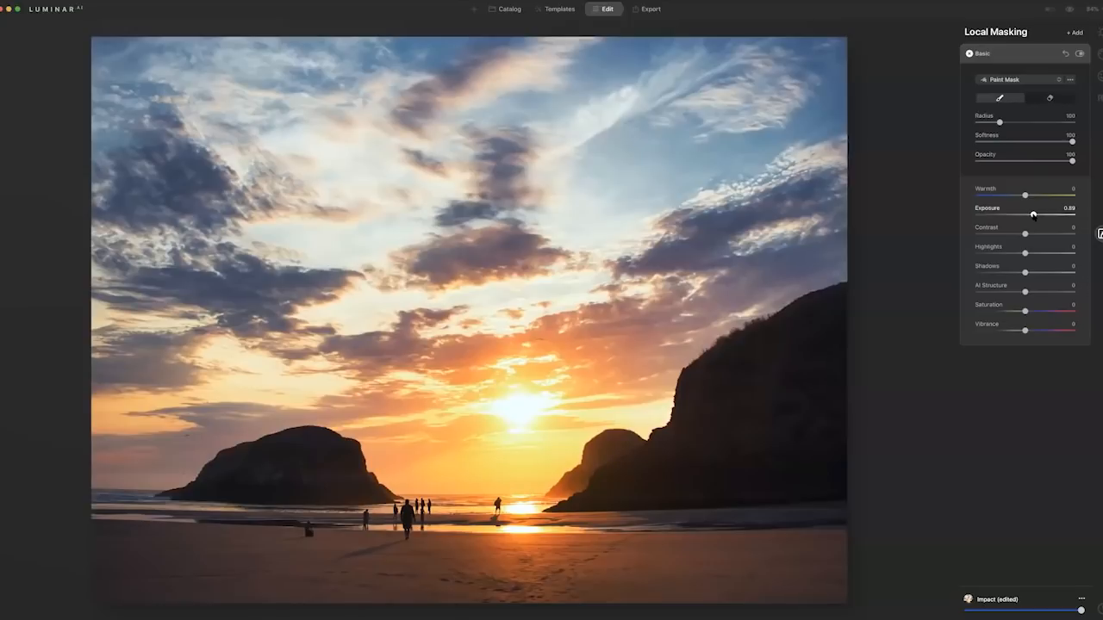
left_click_drag(1024, 195, 1028, 197)
left_click_drag(1024, 292, 1039, 291)
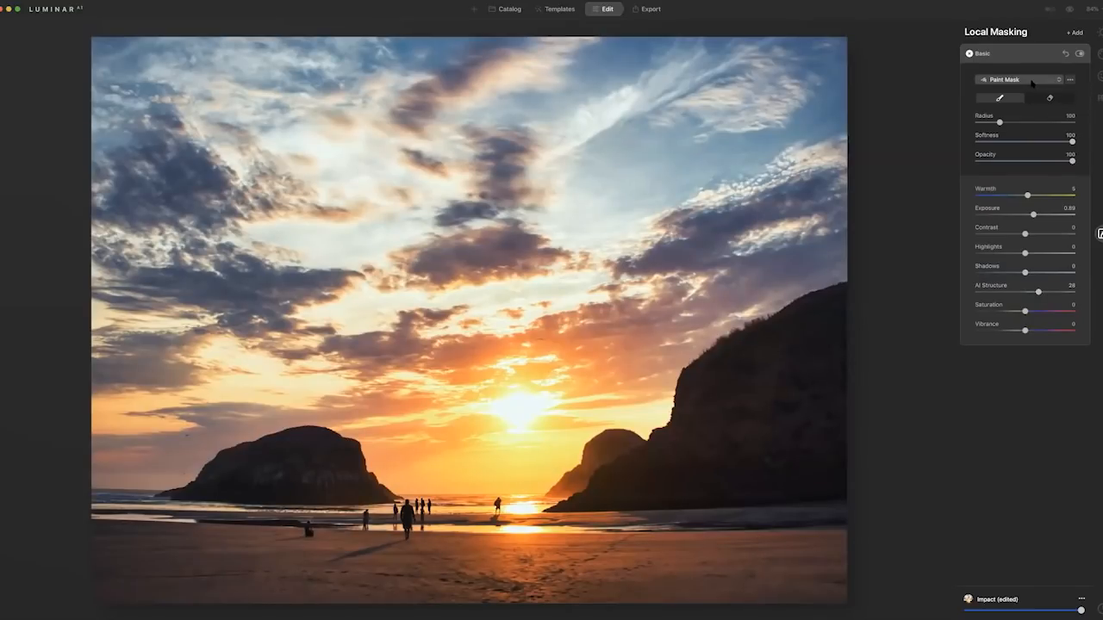
Draw a gradient mask at the shoreline covering the foreground beach, check its mask overlay, and raise the exposure to 1.27.
left_click(1024, 80)
left_click(1025, 102)
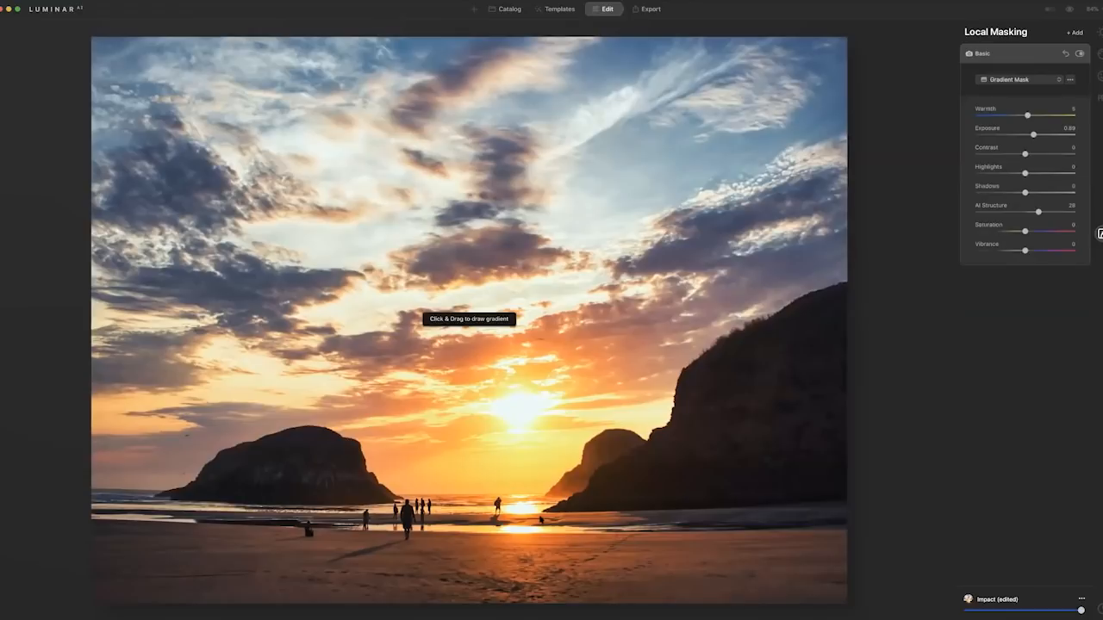
left_click(498, 524)
left_click_drag(498, 524, 496, 473)
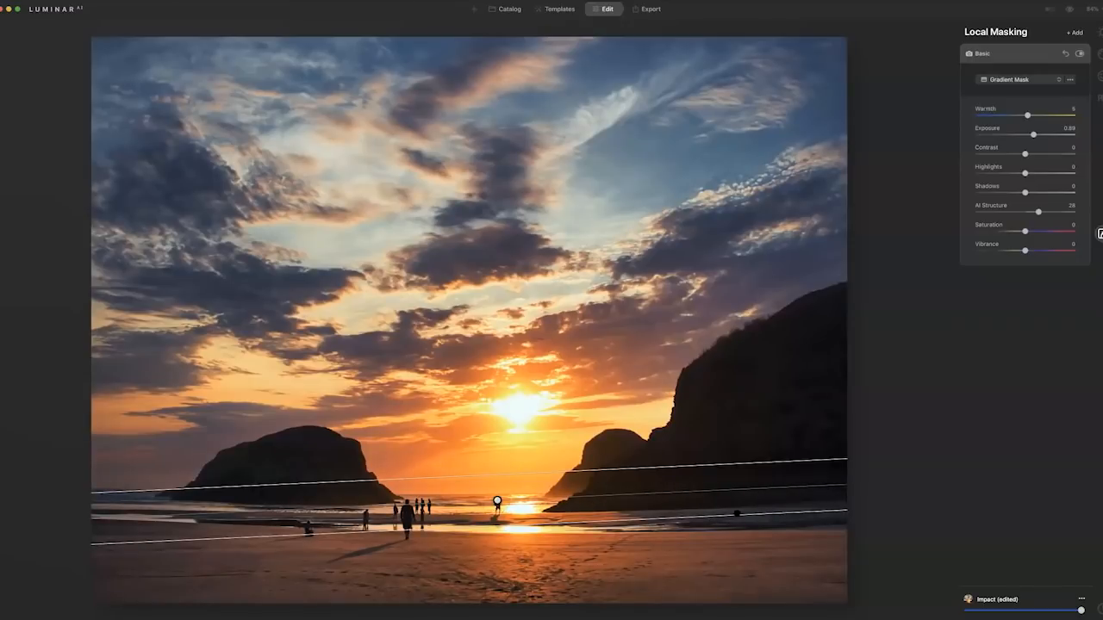
key("slash")
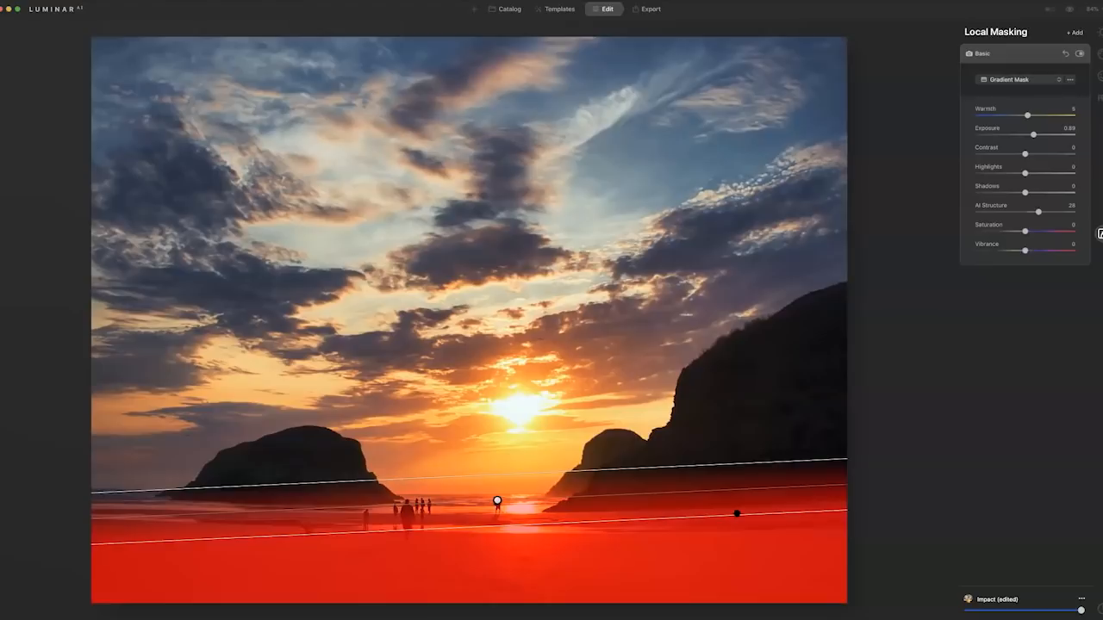
key("slash")
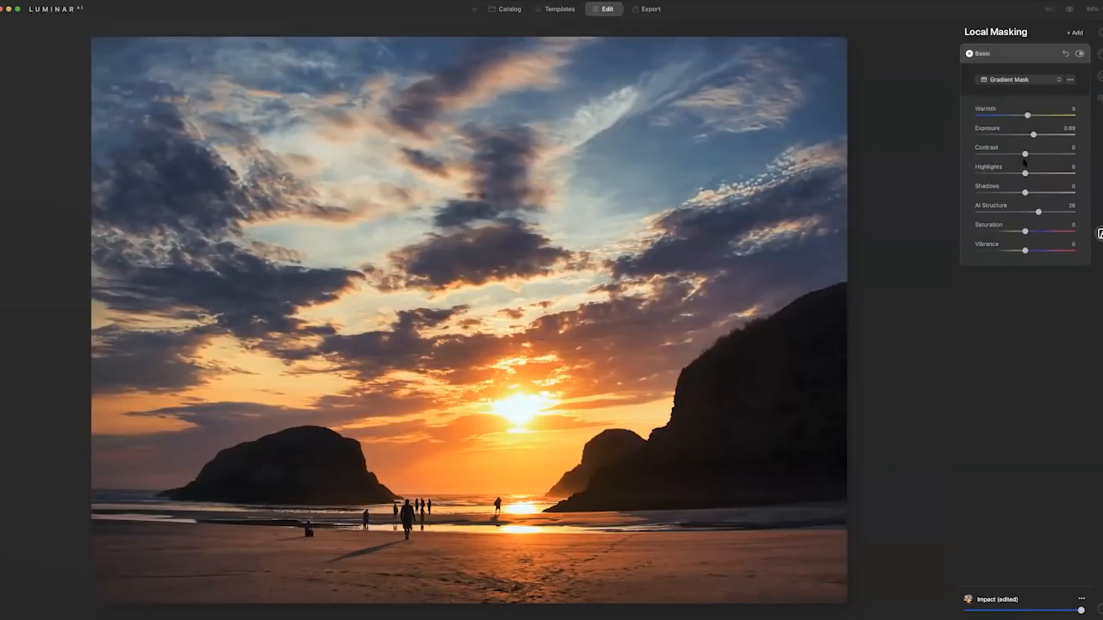
left_click_drag(1034, 134, 1037, 135)
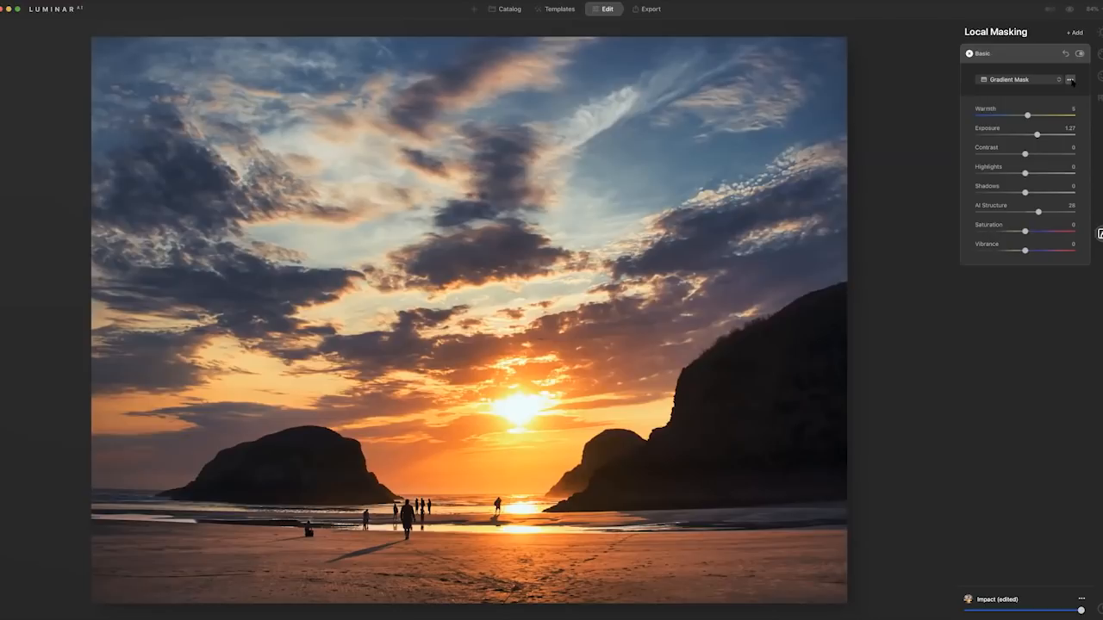
Copy the beach gradient mask, paste it into a second Basic local adjustment, and invert it to target the sky.
left_click(1070, 80)
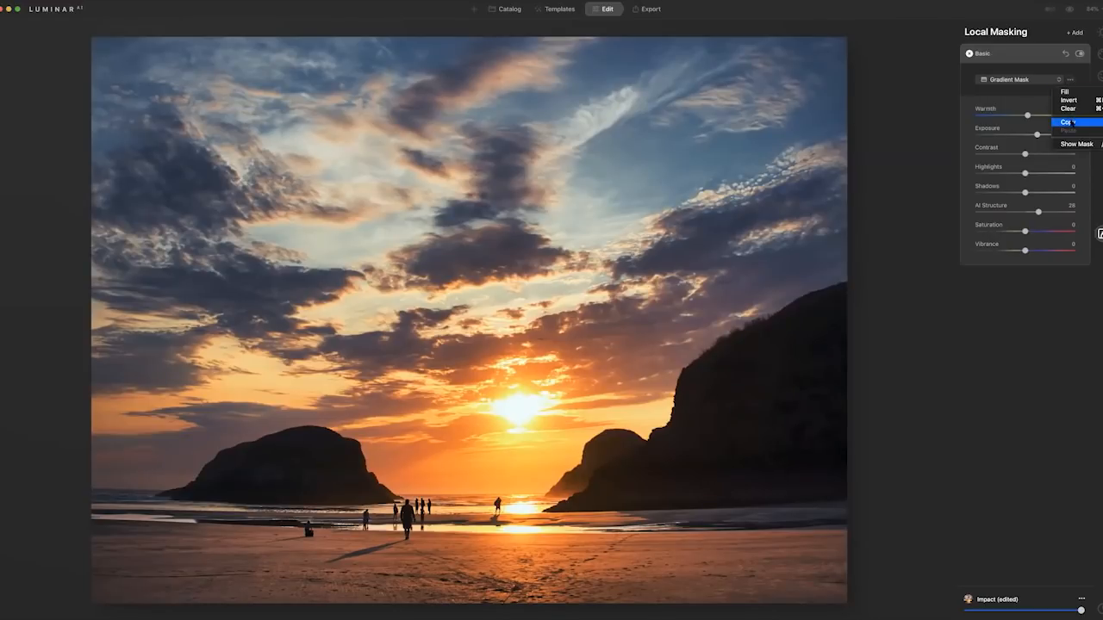
left_click(1072, 123)
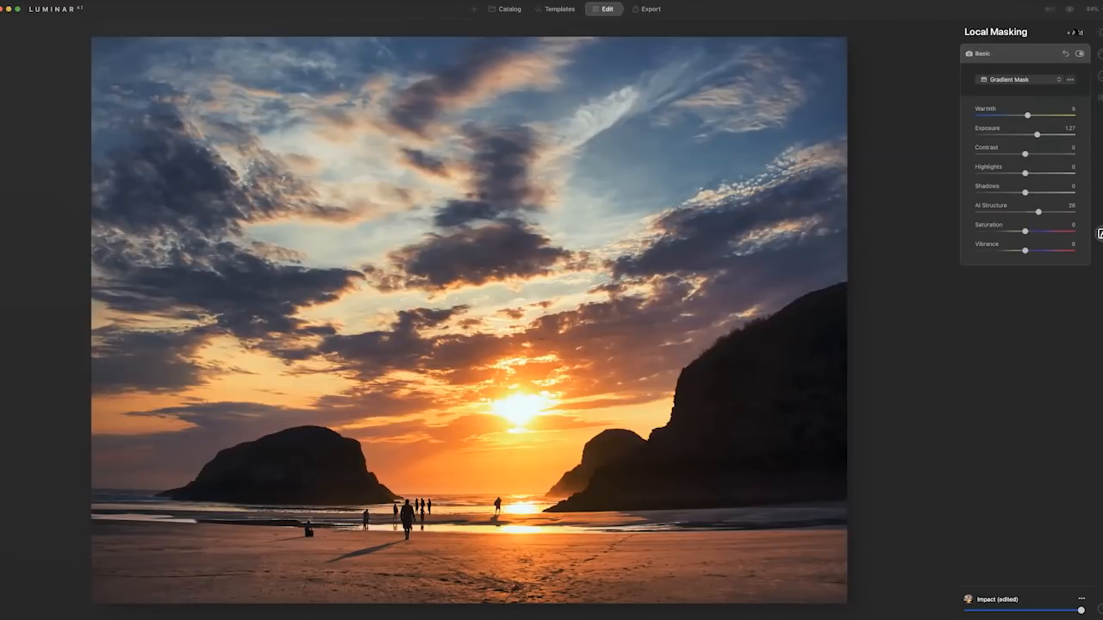
left_click(1074, 32)
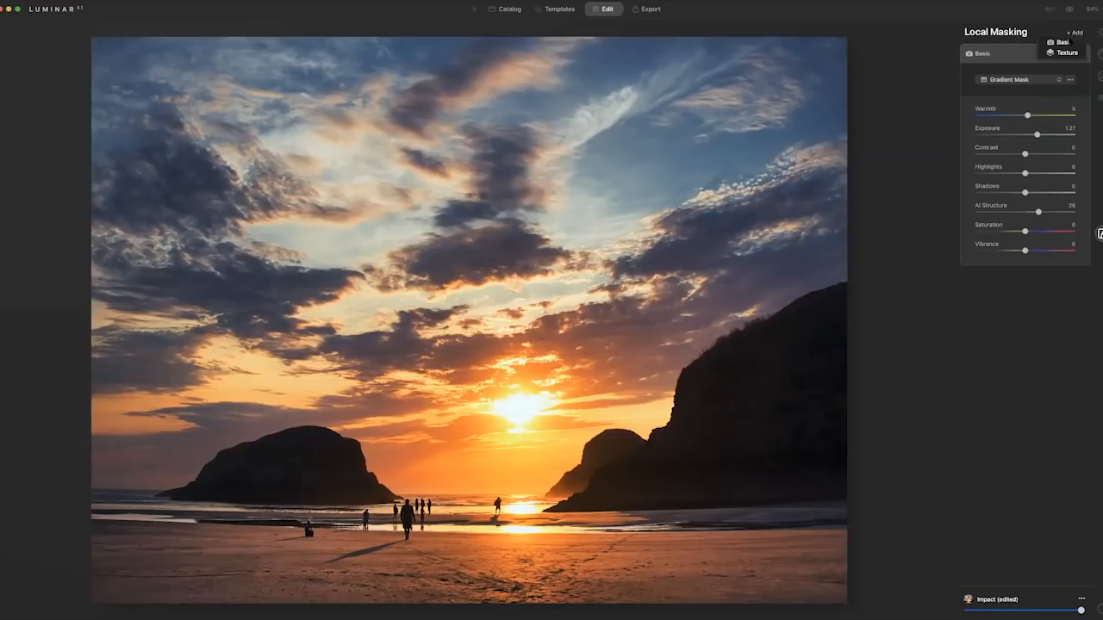
left_click(1069, 43)
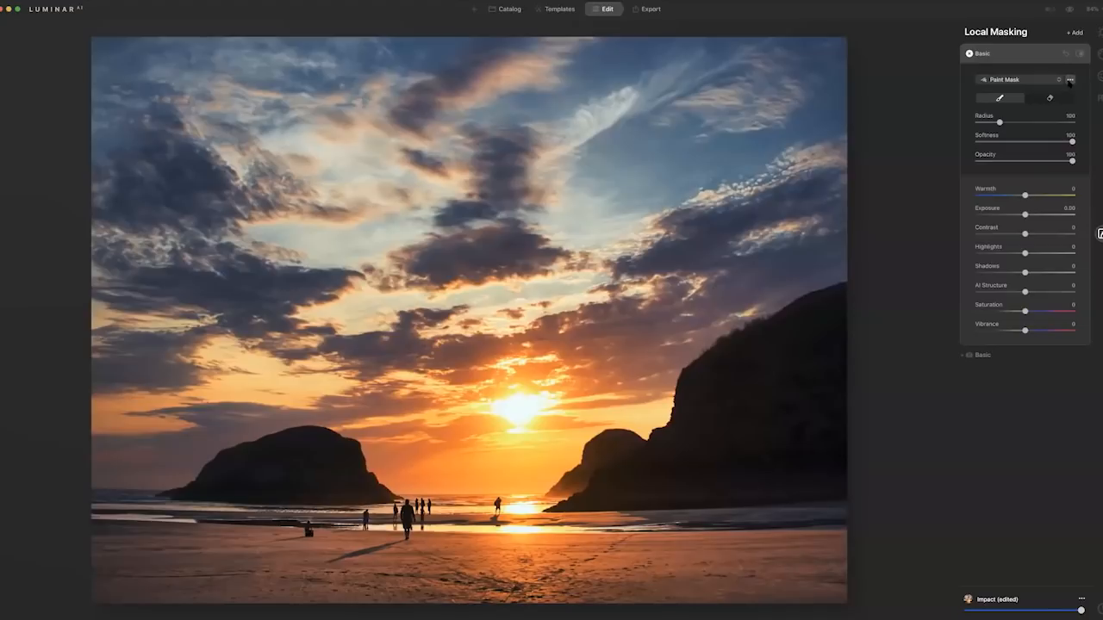
left_click(1069, 79)
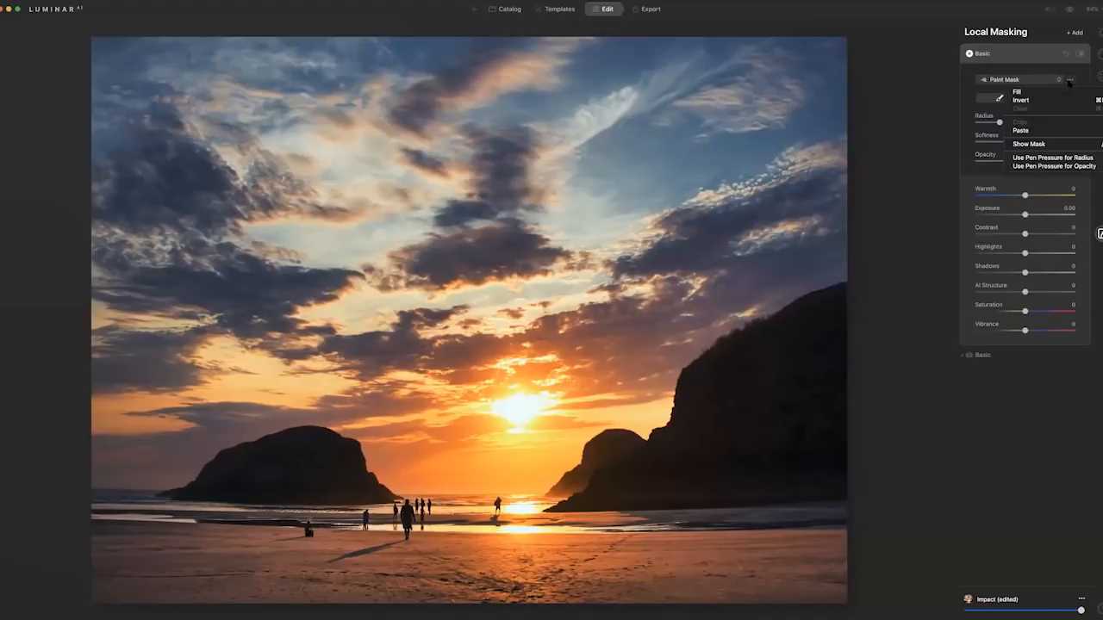
left_click(1039, 130)
left_click(1070, 80)
left_click(1051, 99)
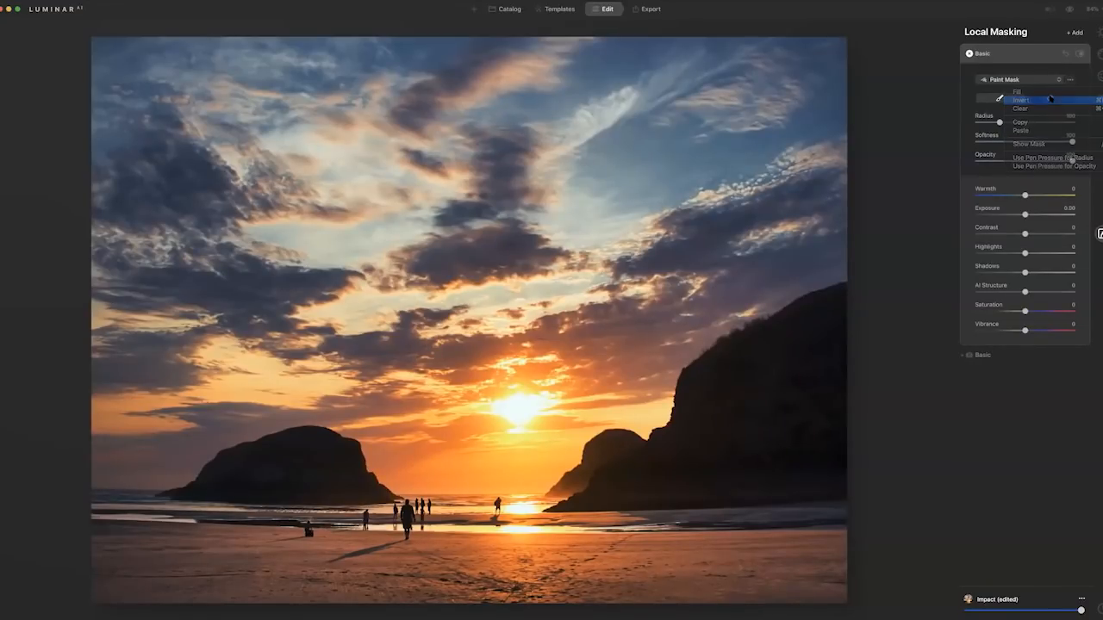
left_click(737, 489, "alt")
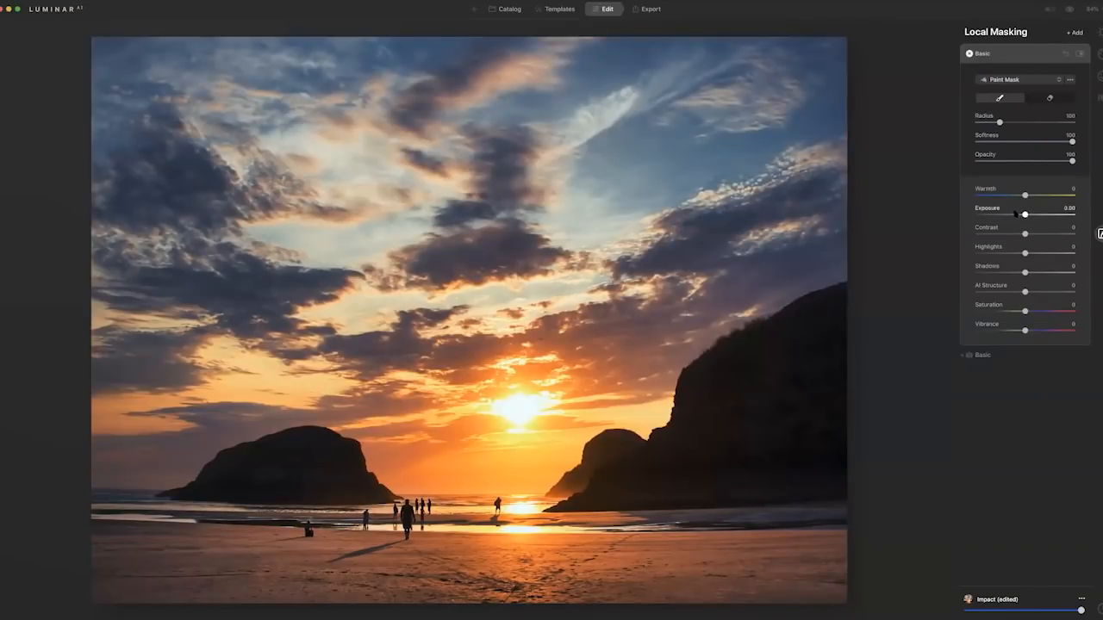
Set the sky adjustment's exposure to 0.29, contrast 11, shadows 8, AI Structure -34 and warmth 11, and lower its highlights slightly.
left_click_drag(1025, 213, 1026, 214)
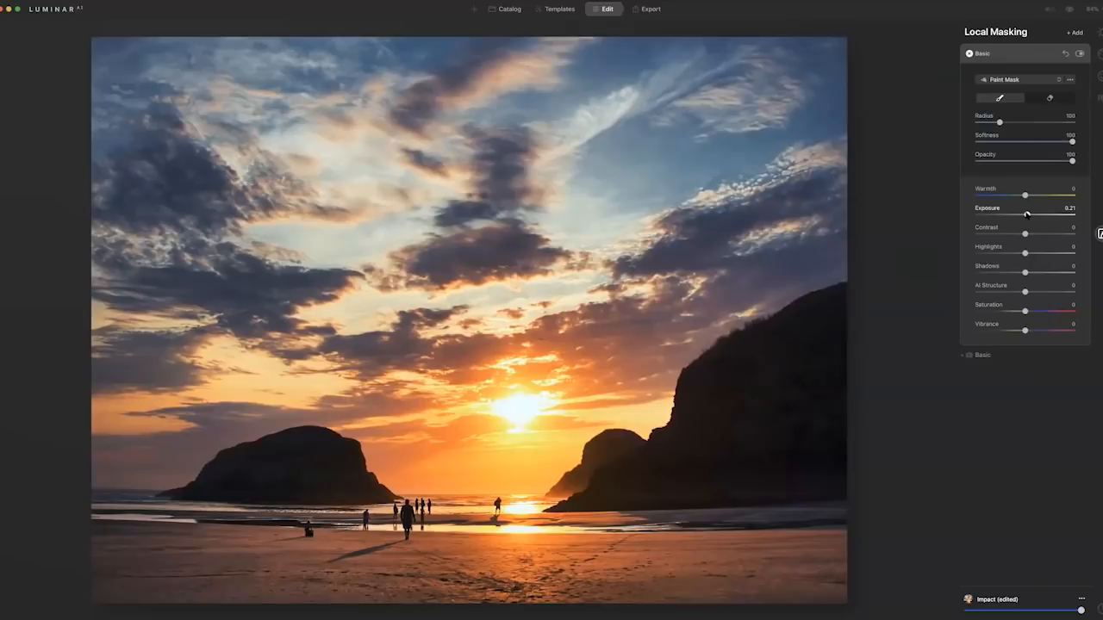
left_click_drag(1026, 214, 1027, 213)
left_click_drag(1025, 234, 1028, 273)
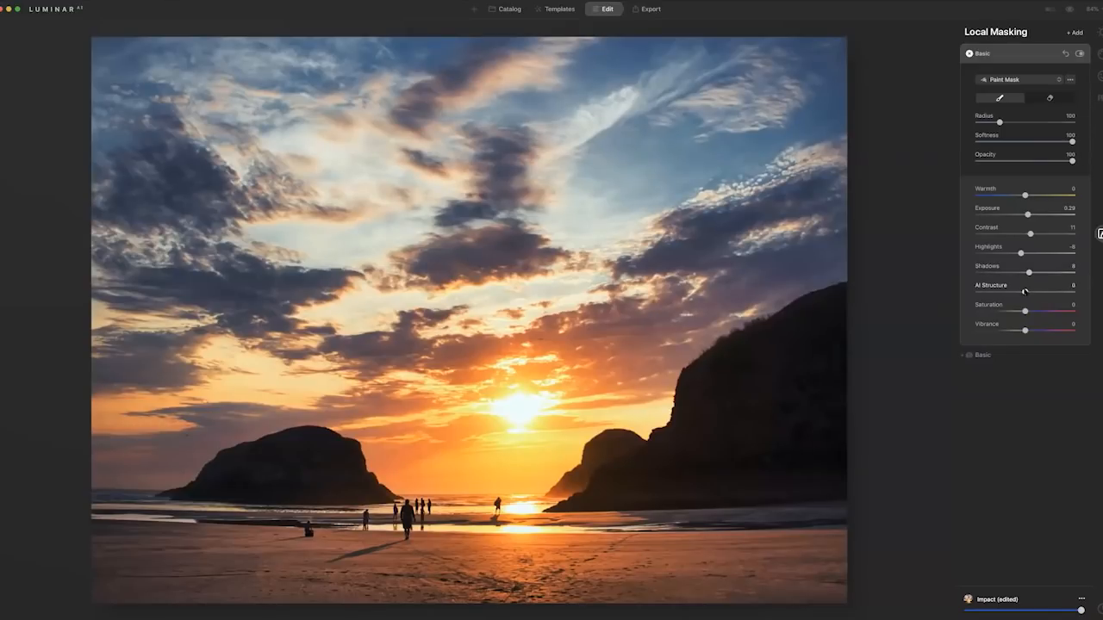
left_click_drag(1013, 293, 1008, 291)
left_click_drag(1024, 196, 1030, 196)
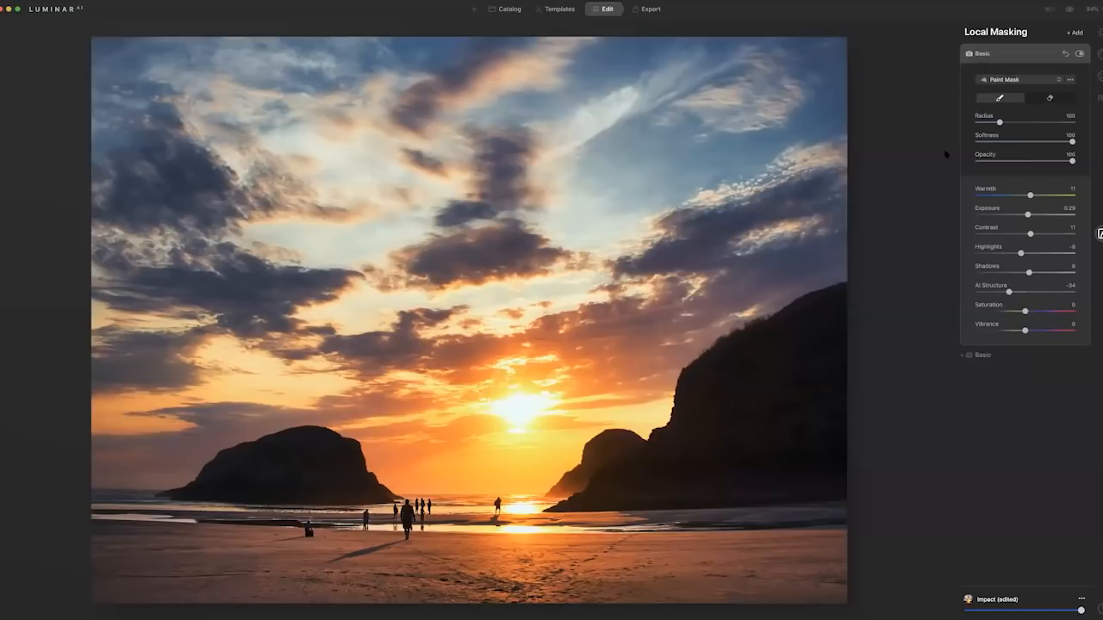
Compare the edited beach sunset with the original using the full preview toggle and the split before/after view.
left_click(1069, 10)
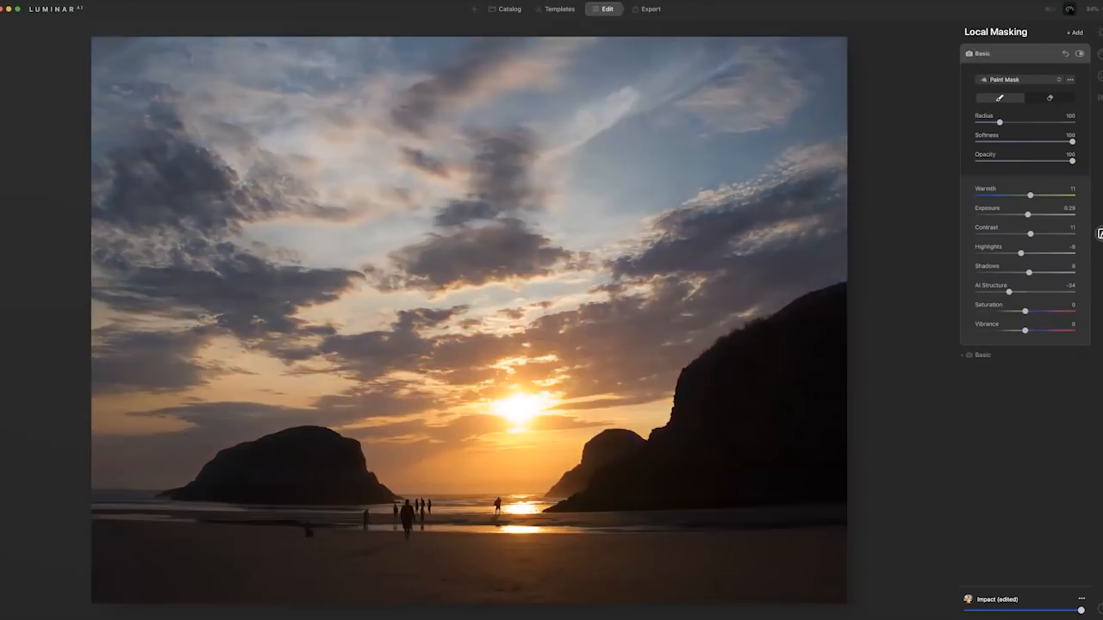
left_click(1069, 9)
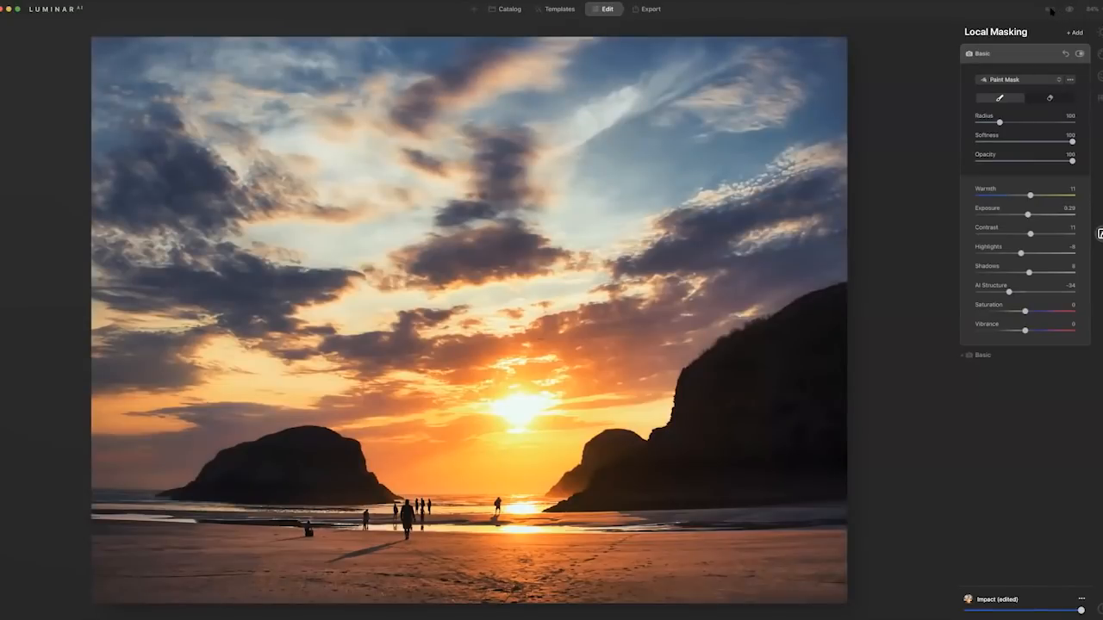
left_click(1049, 9)
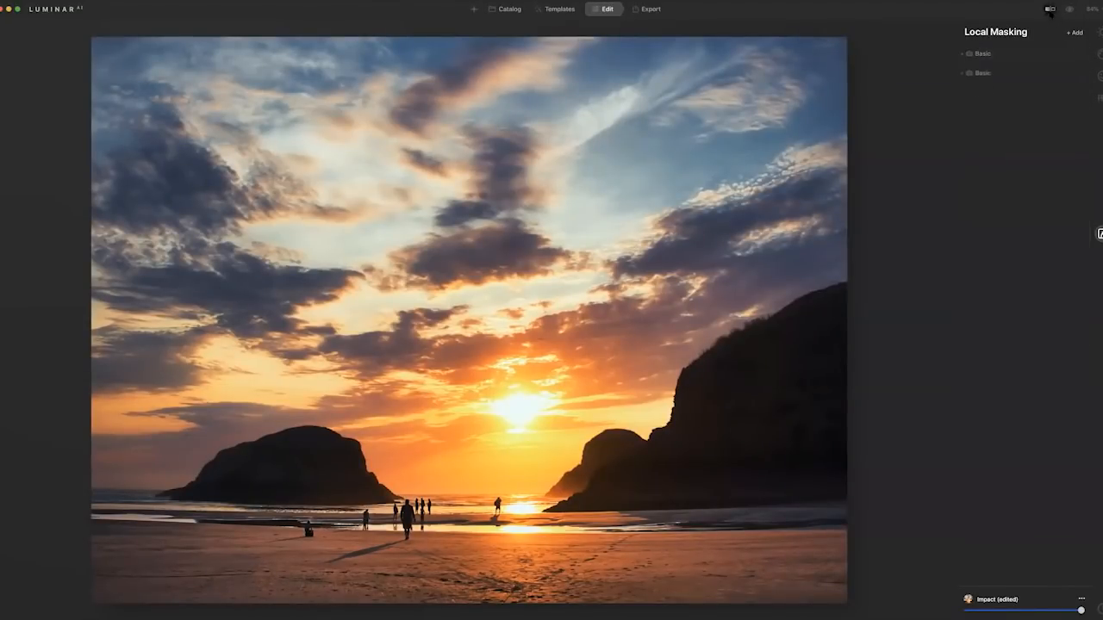
left_click_drag(473, 238, 431, 228)
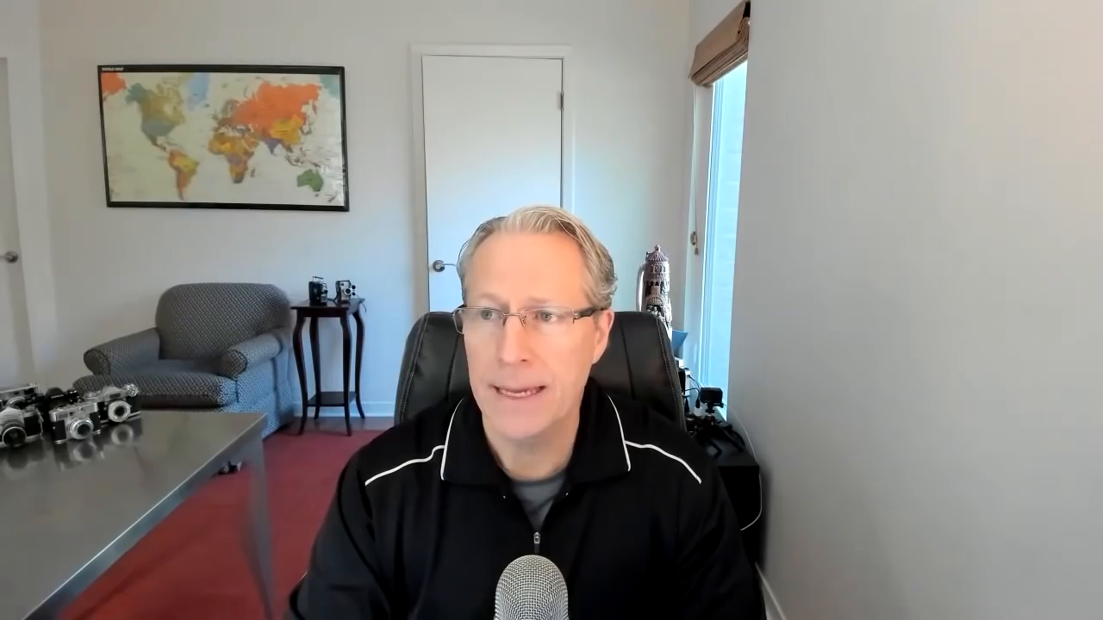